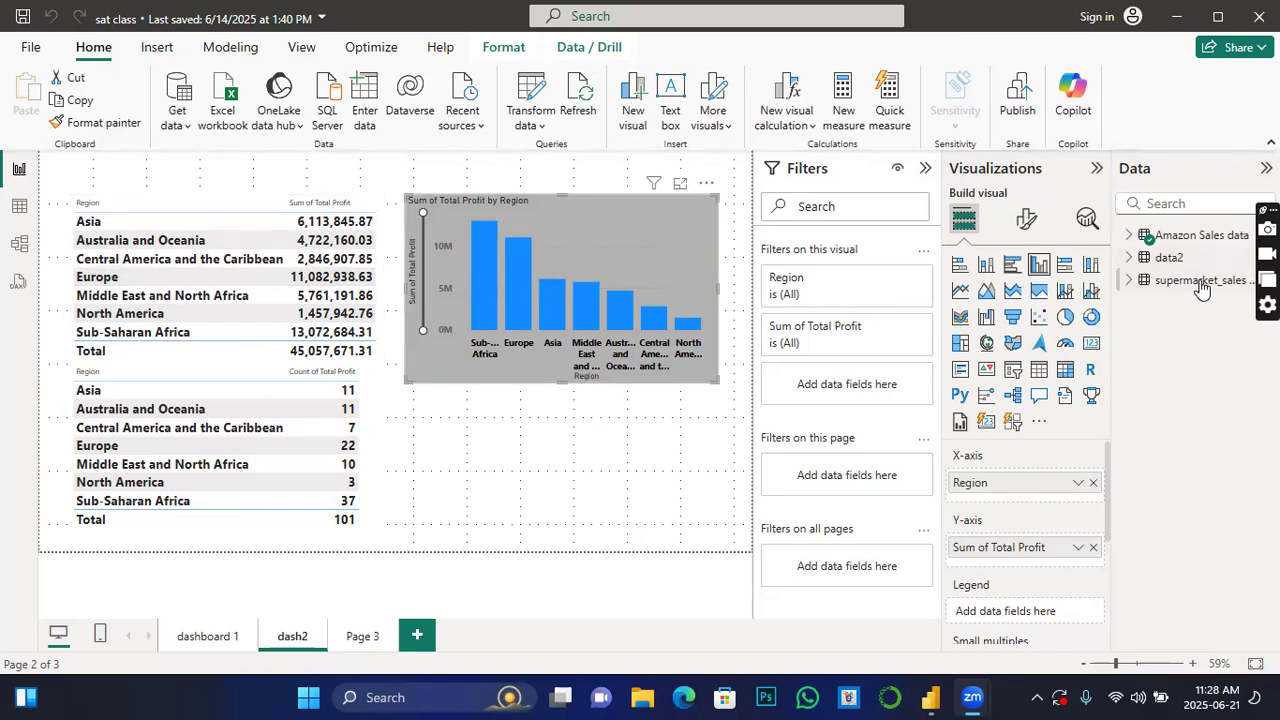
pyautogui.moveTo(1207, 244)
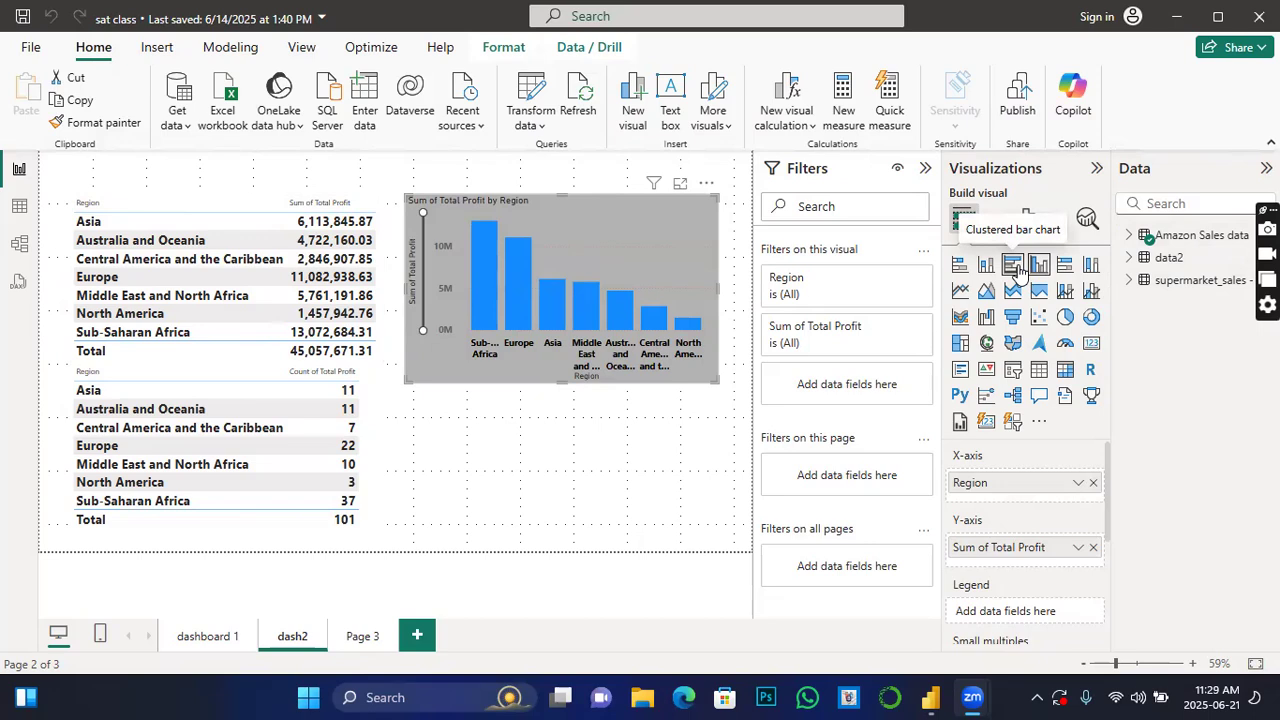
pyautogui.moveTo(475, 270)
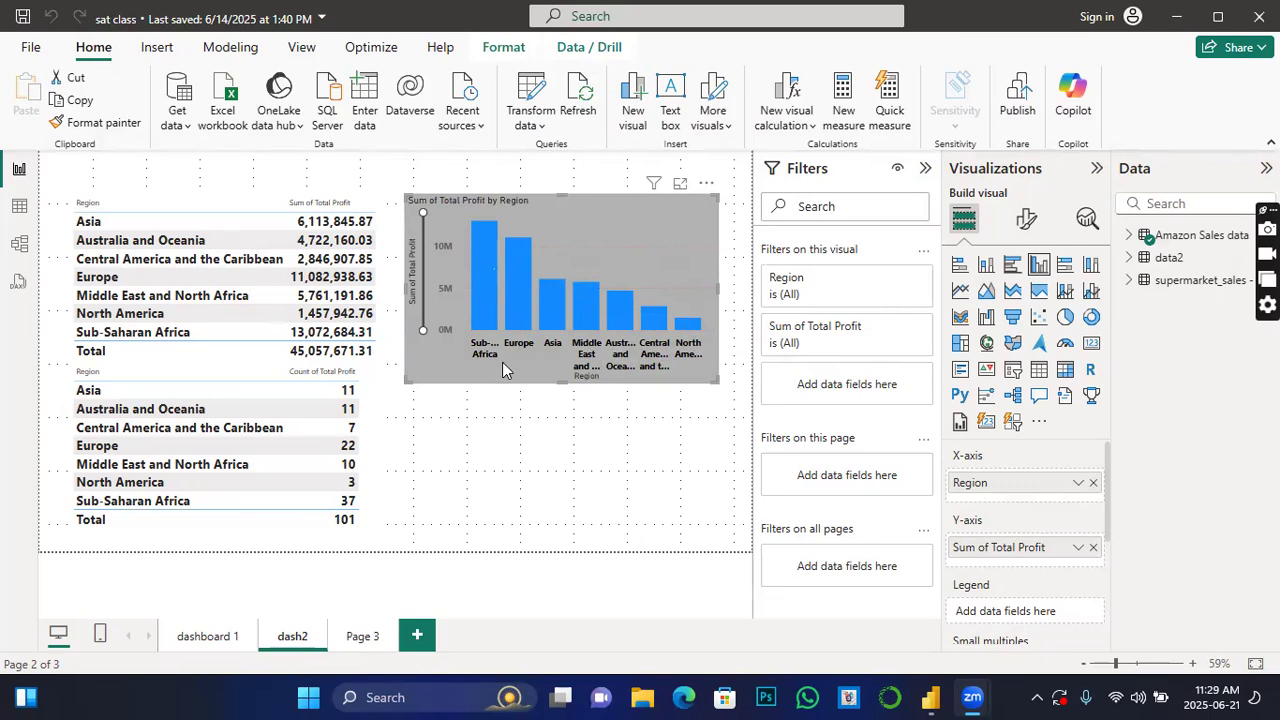
pyautogui.moveTo(484, 324)
pyautogui.moveTo(491, 295)
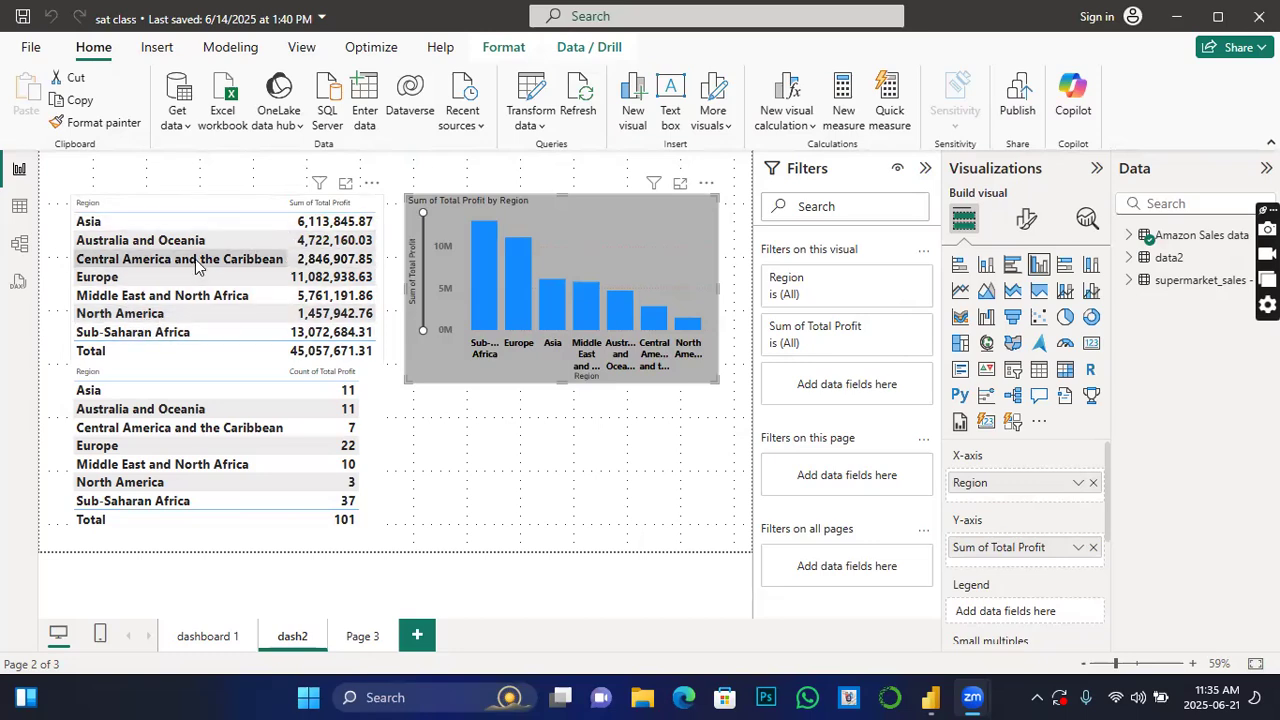
# Select the table of Sum of Total Profit by Region and compare its visual-specific and general formatting options.
pyautogui.click(383, 338)
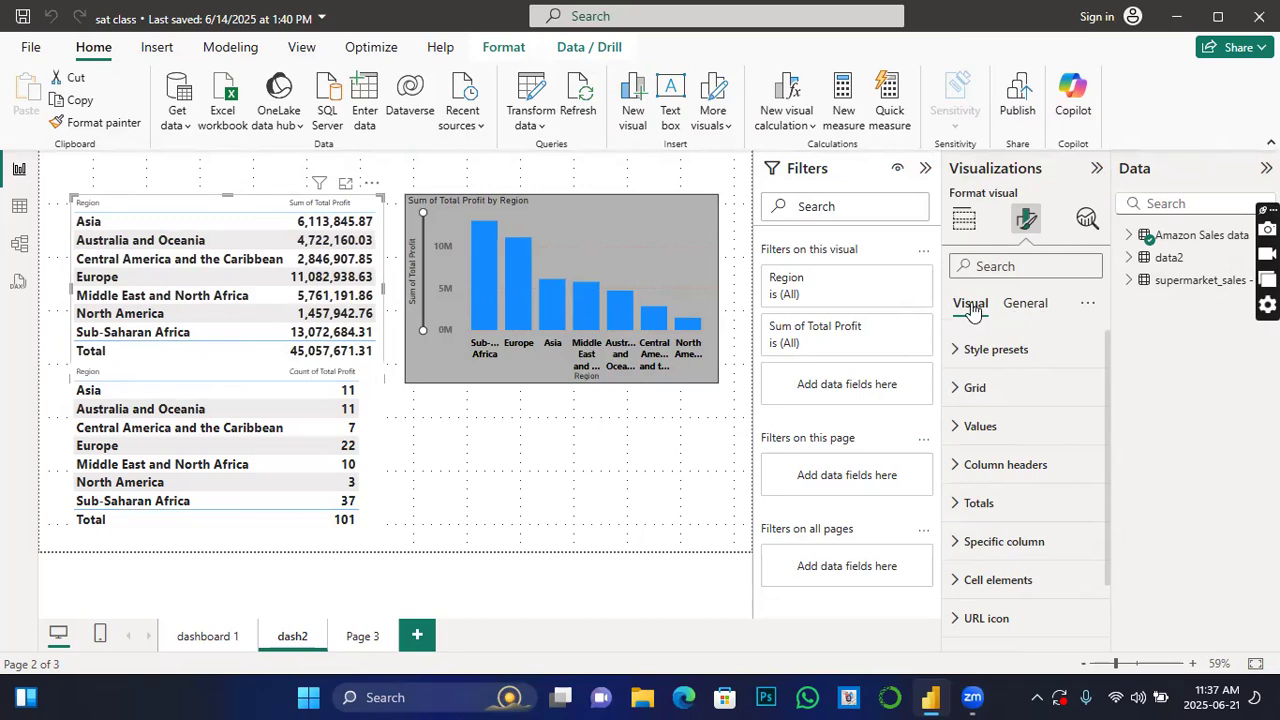
pyautogui.click(1025, 303)
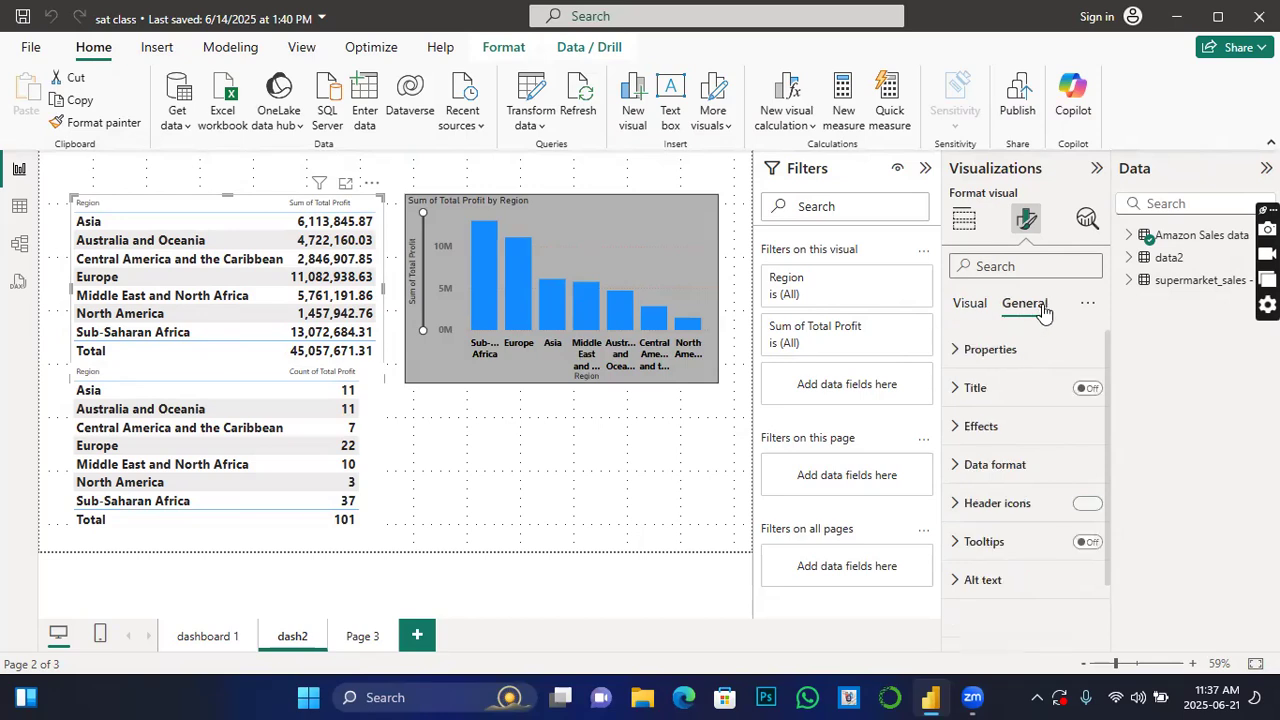
pyautogui.moveTo(527, 323)
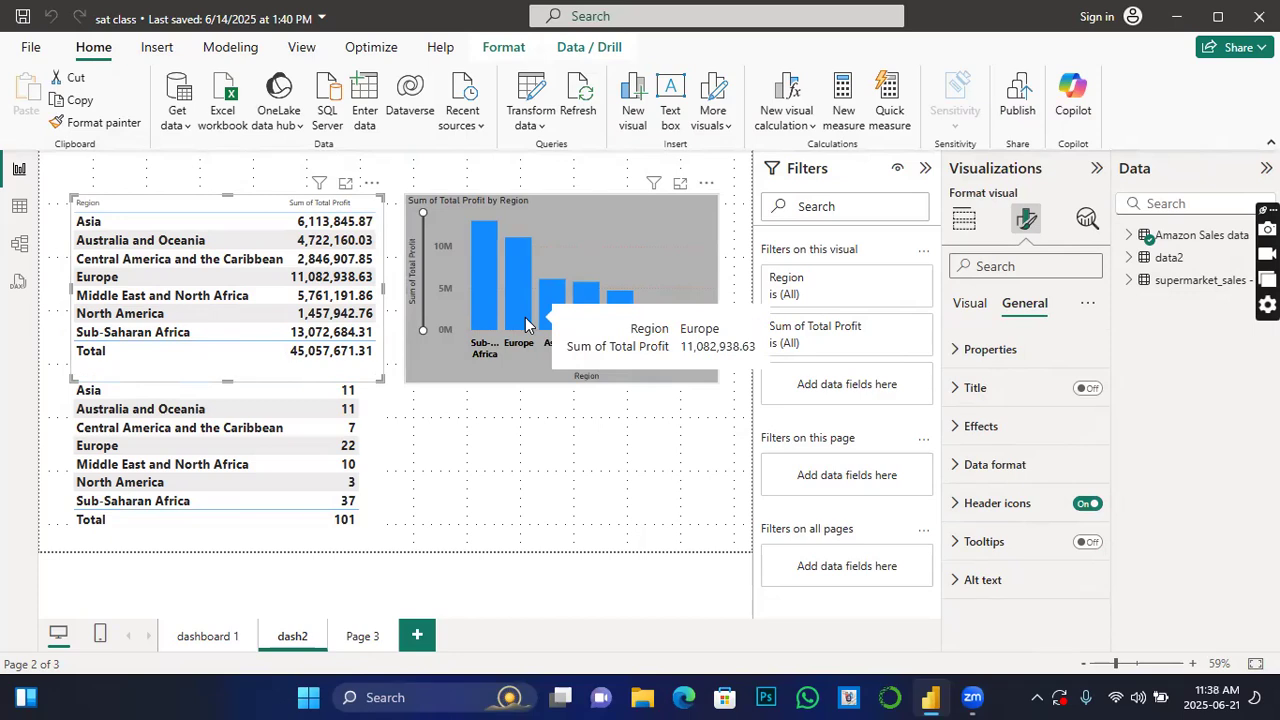
pyautogui.click(969, 304)
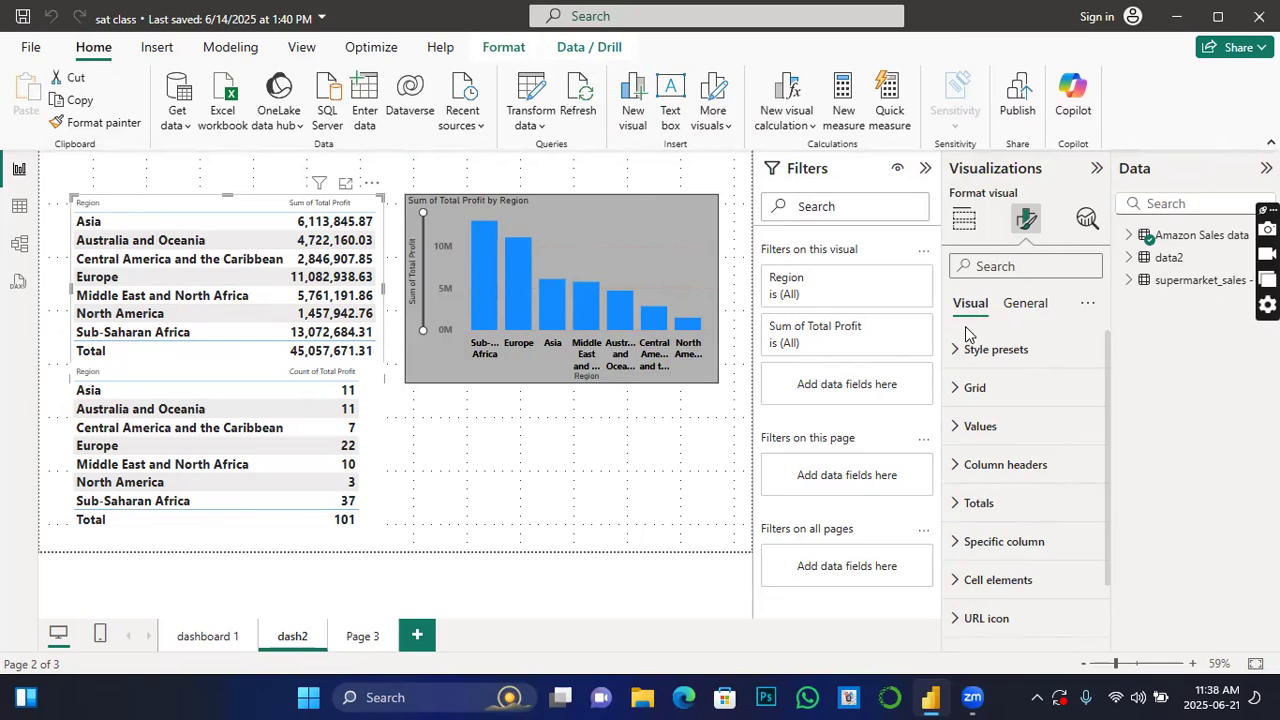
pyautogui.click(1025, 306)
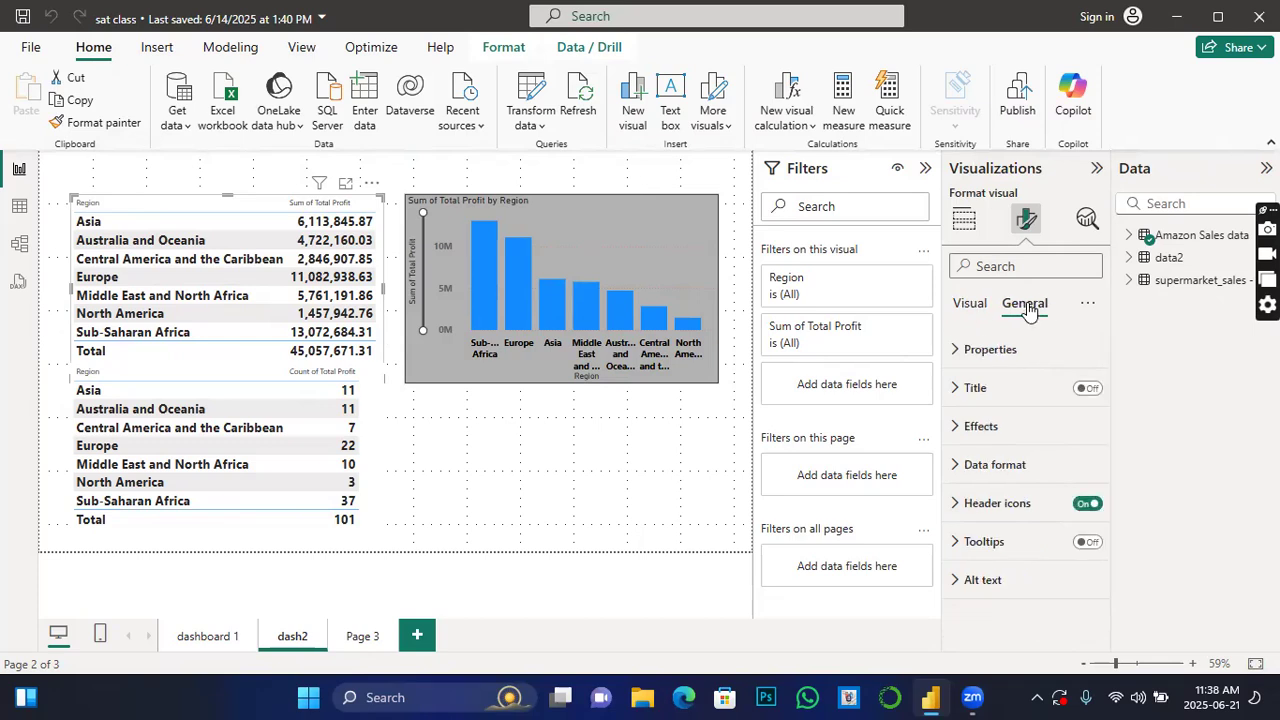
pyautogui.click(962, 305)
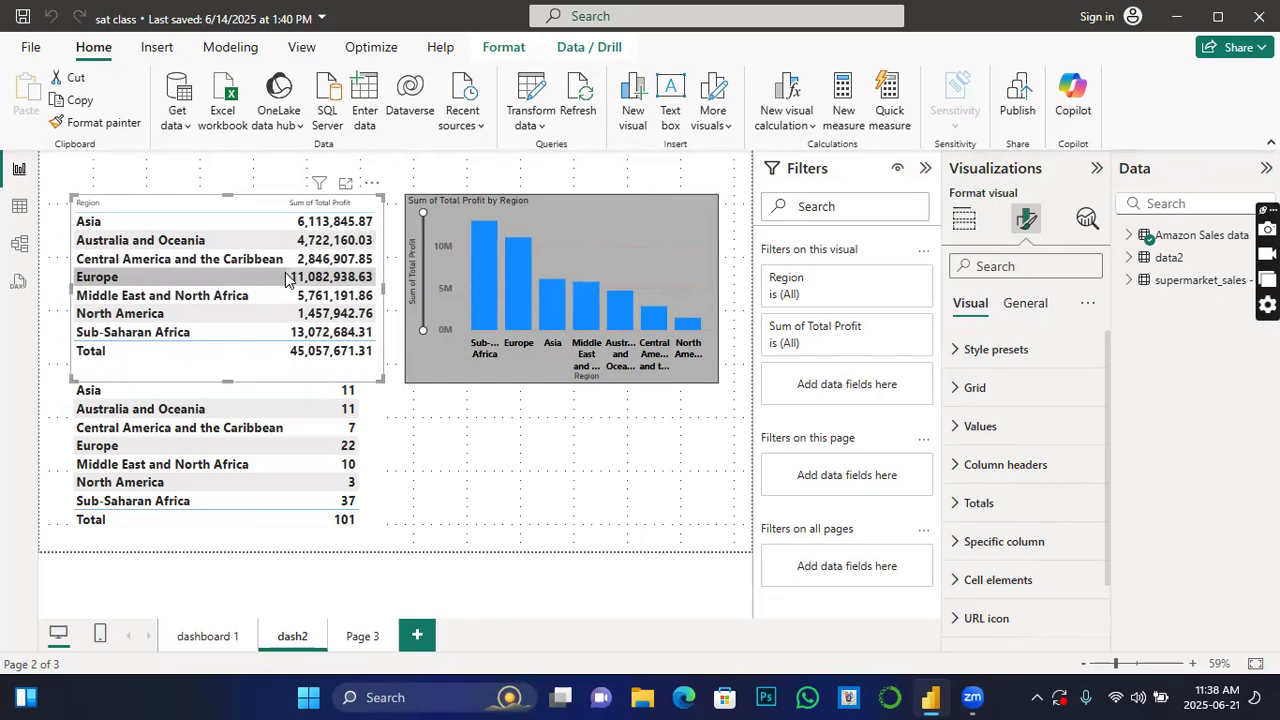
pyautogui.click(1020, 304)
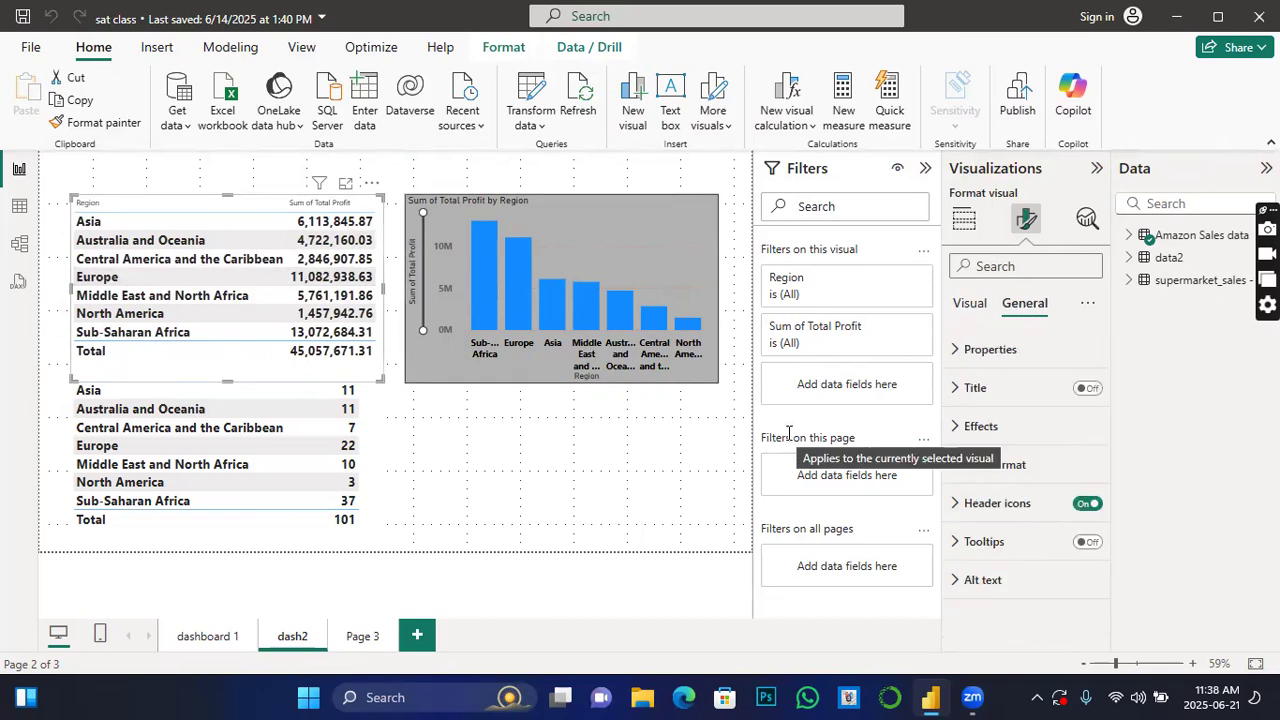
pyautogui.click(969, 304)
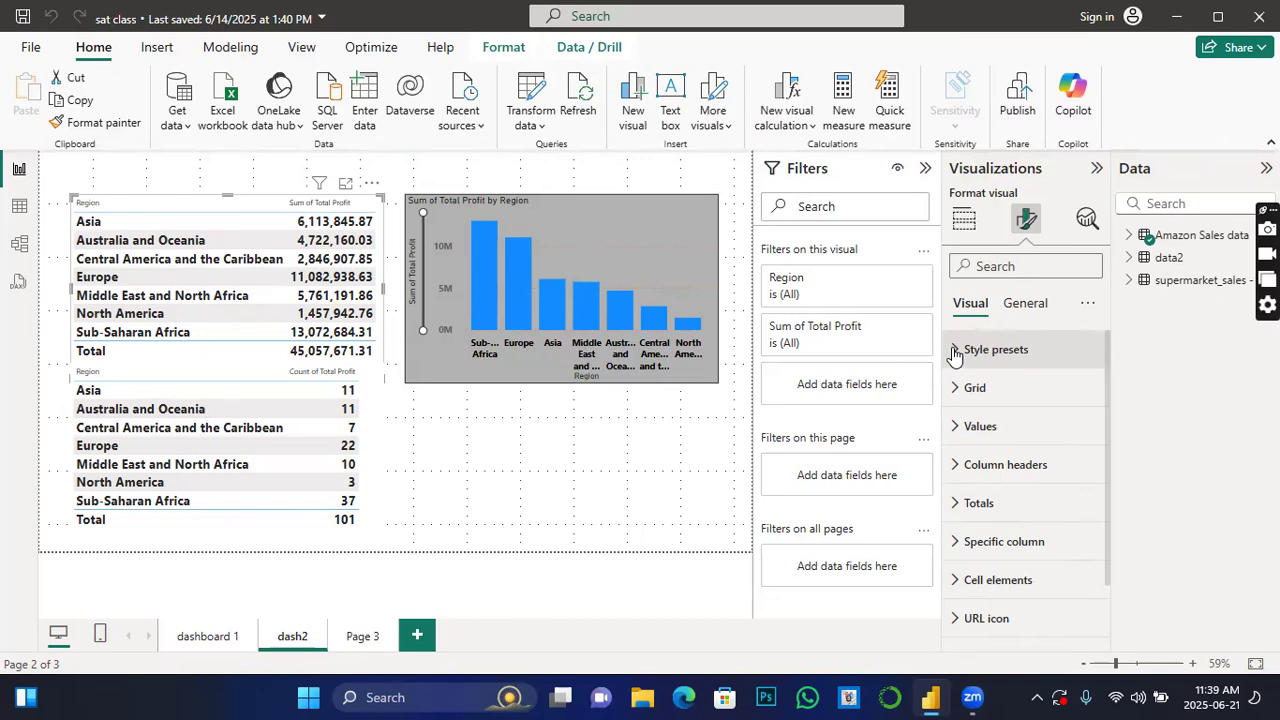
# Try the Minimal and Bold header style presets on the Sum of Total Profit table.
pyautogui.click(954, 351)
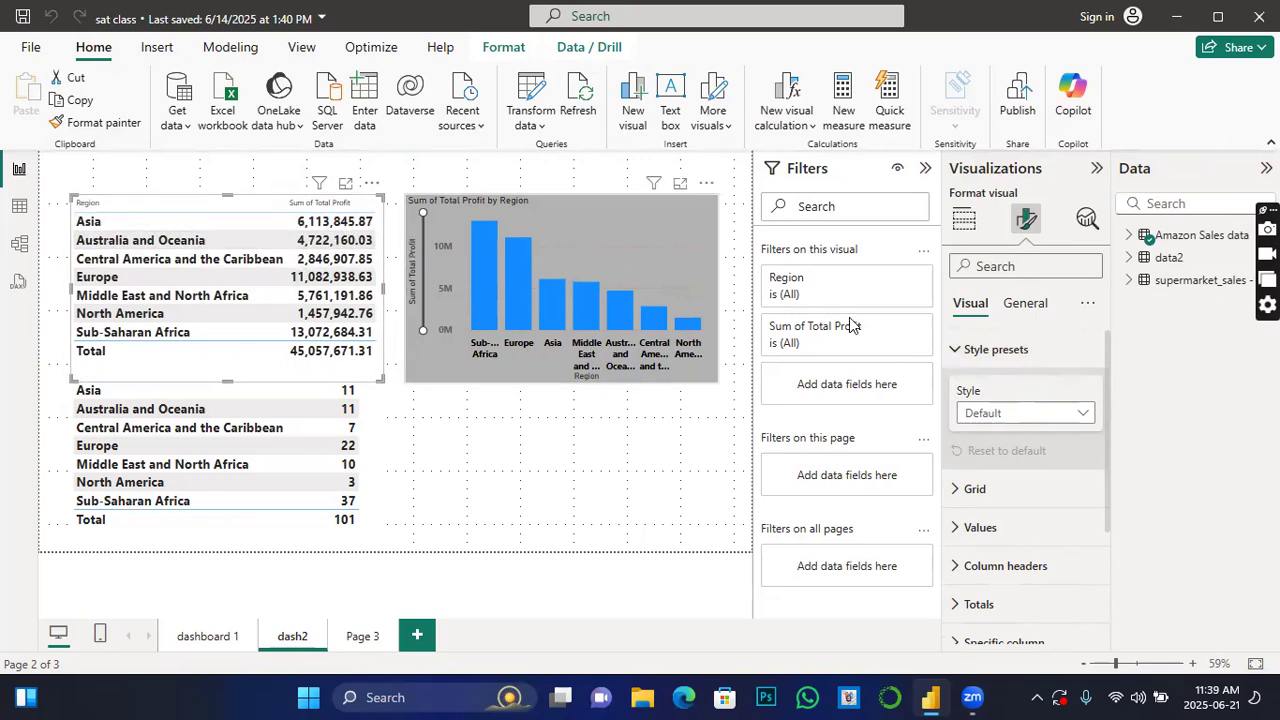
pyautogui.click(1083, 418)
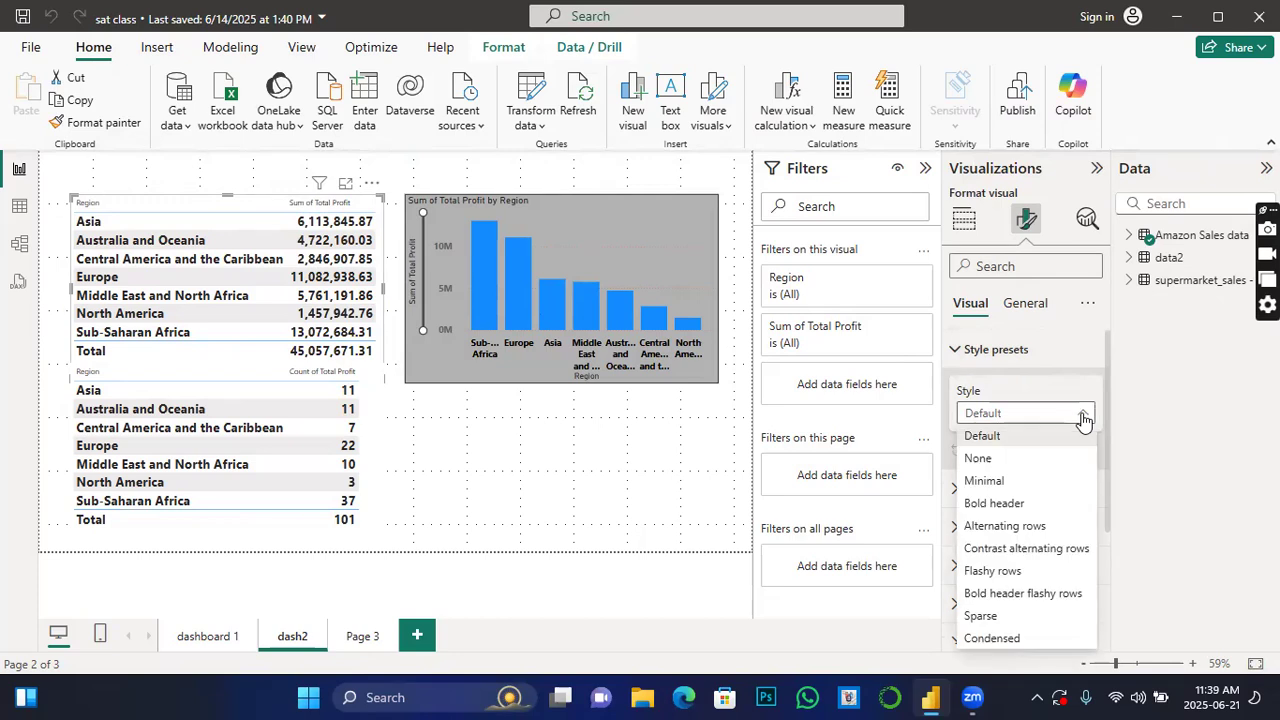
pyautogui.click(982, 481)
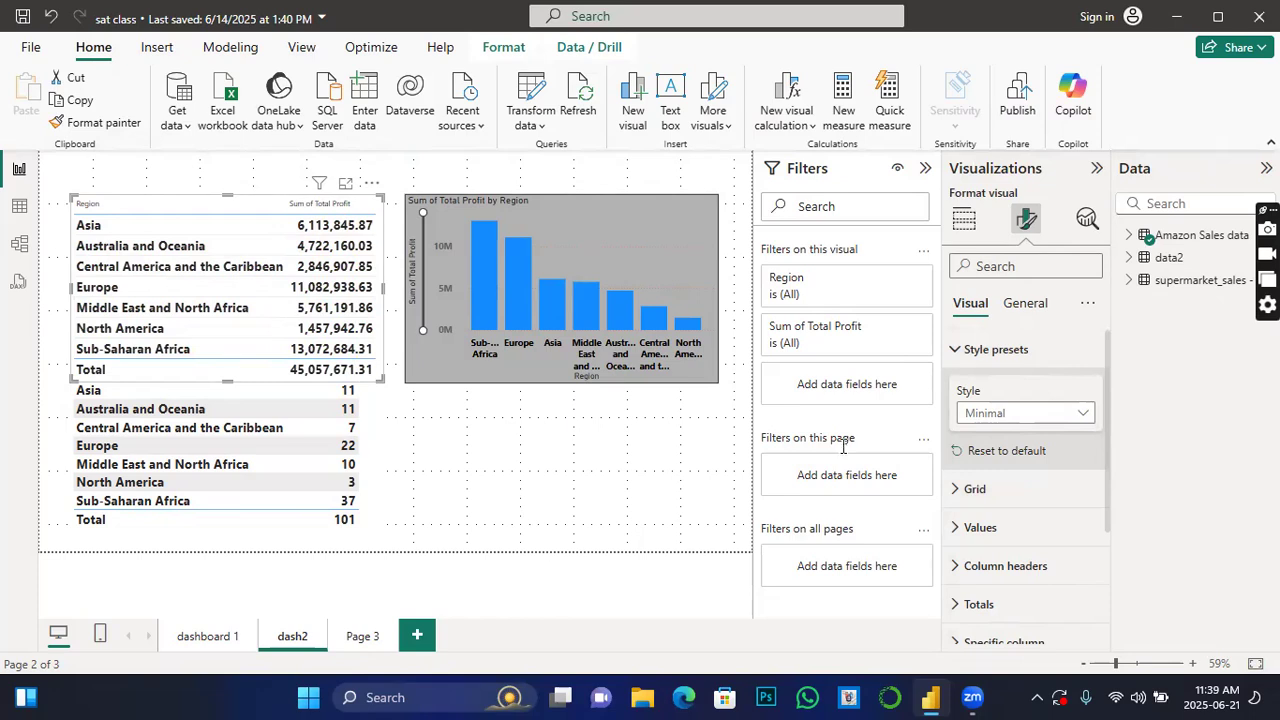
pyautogui.click(1085, 416)
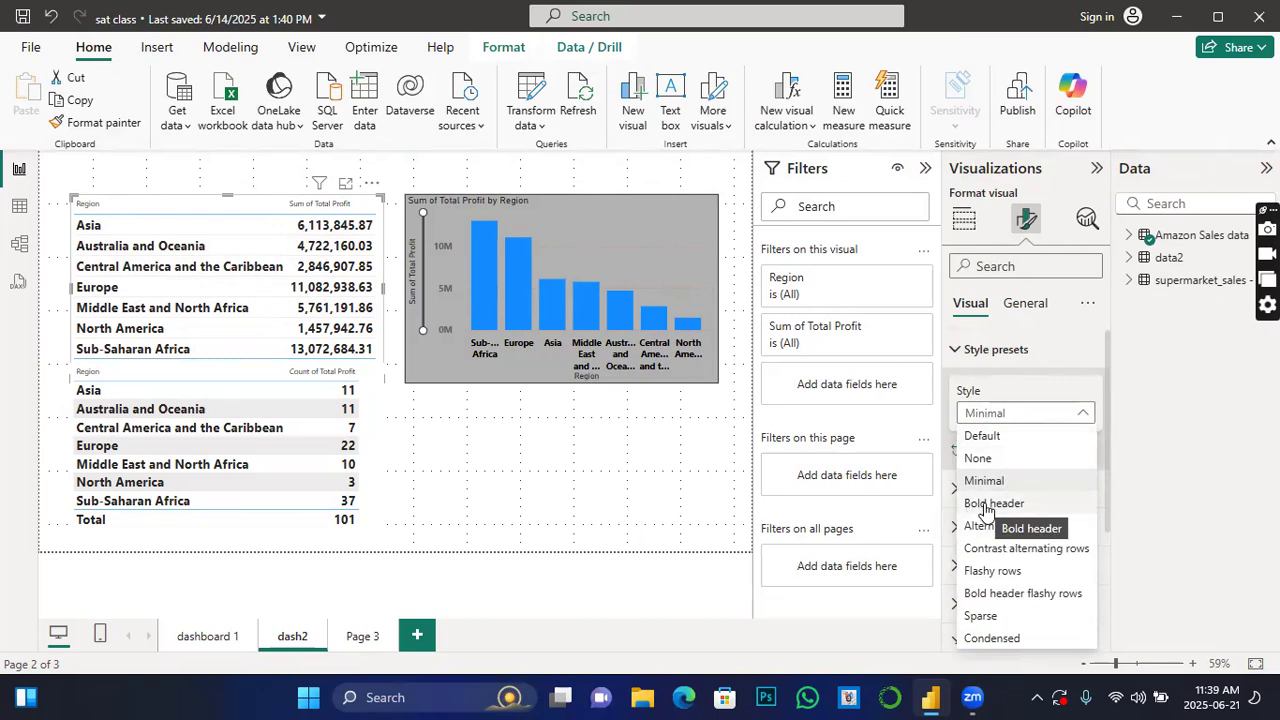
pyautogui.click(986, 505)
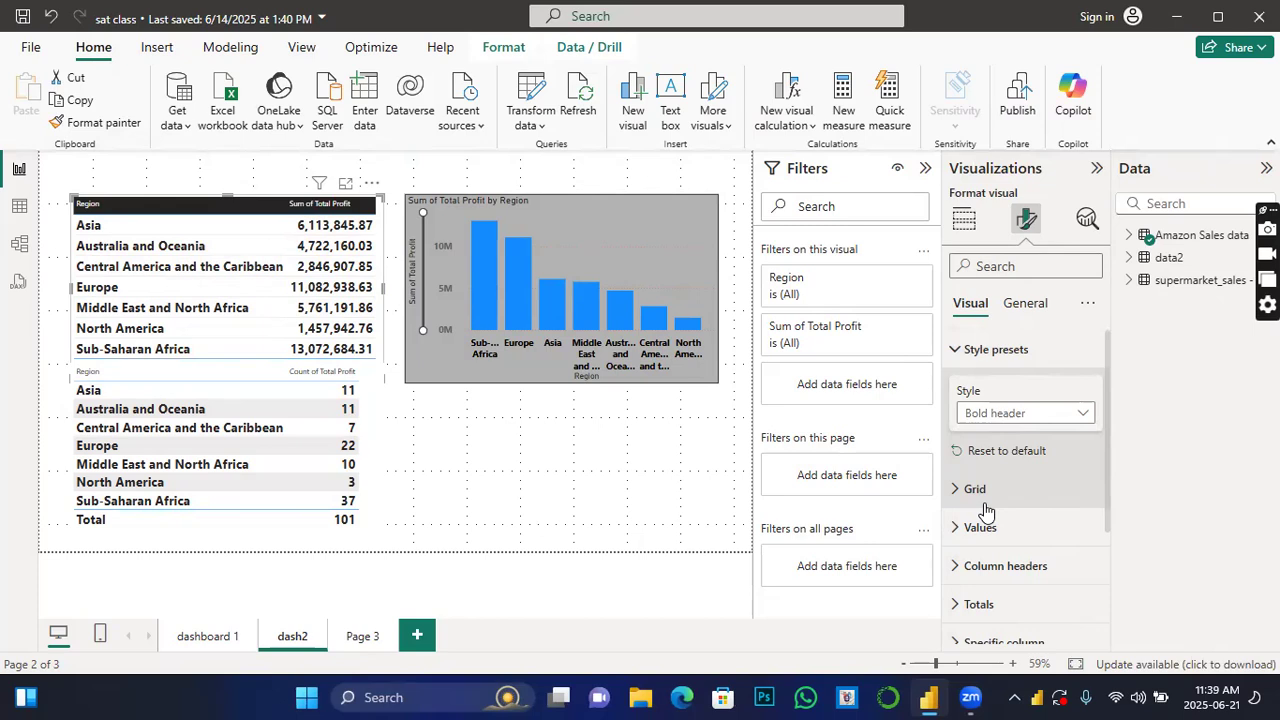
# Try the Flashy rows and Sparse style presets on the Sum of Total Profit table and check how its rows fit.
pyautogui.click(1085, 414)
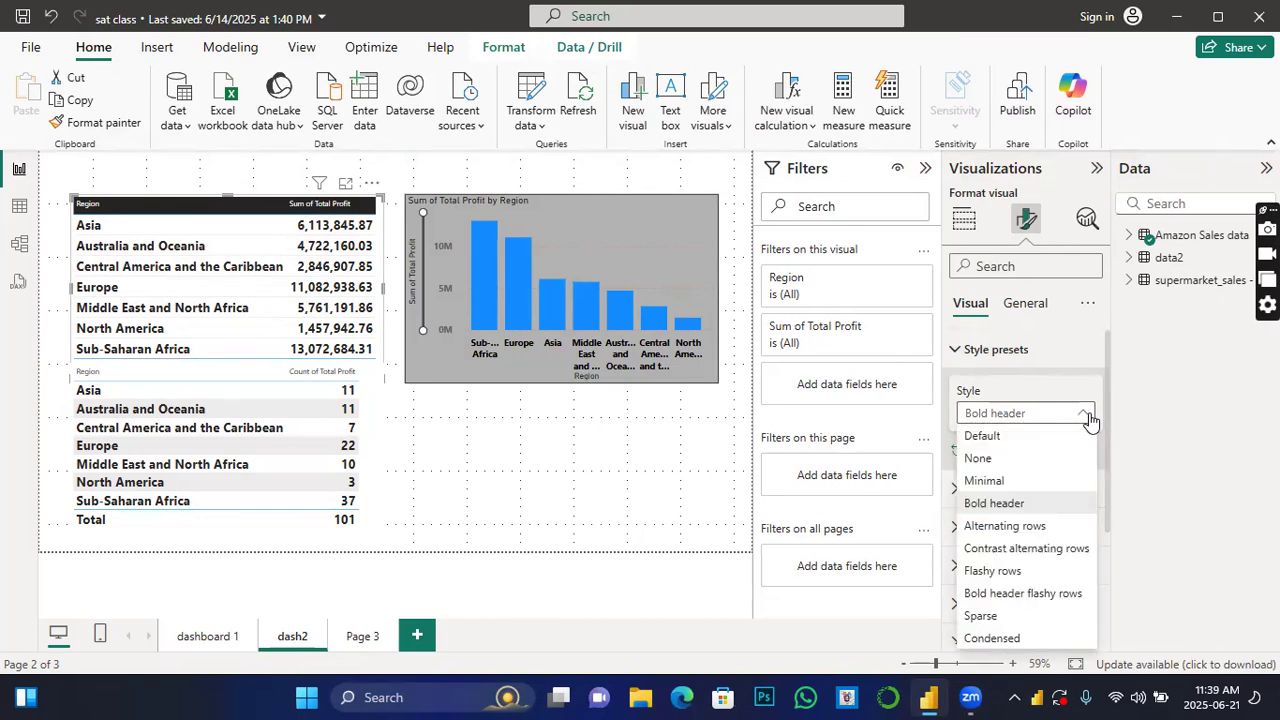
pyautogui.click(1038, 568)
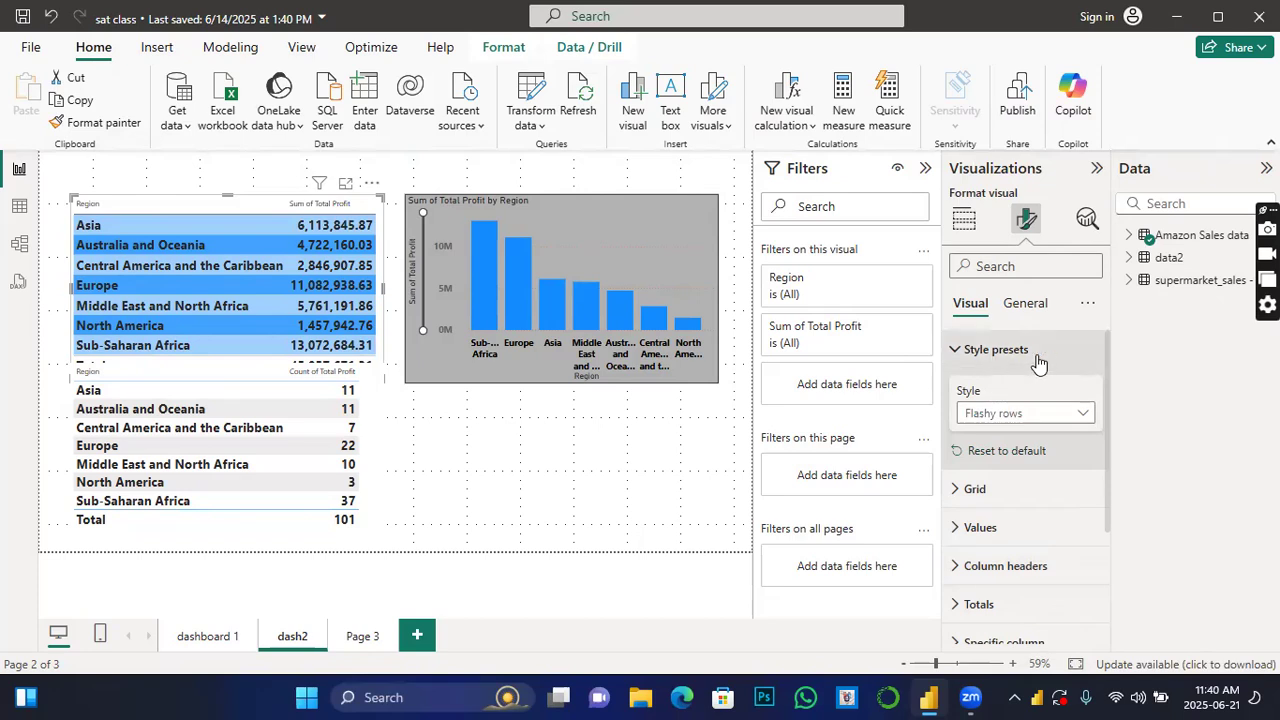
pyautogui.click(1083, 418)
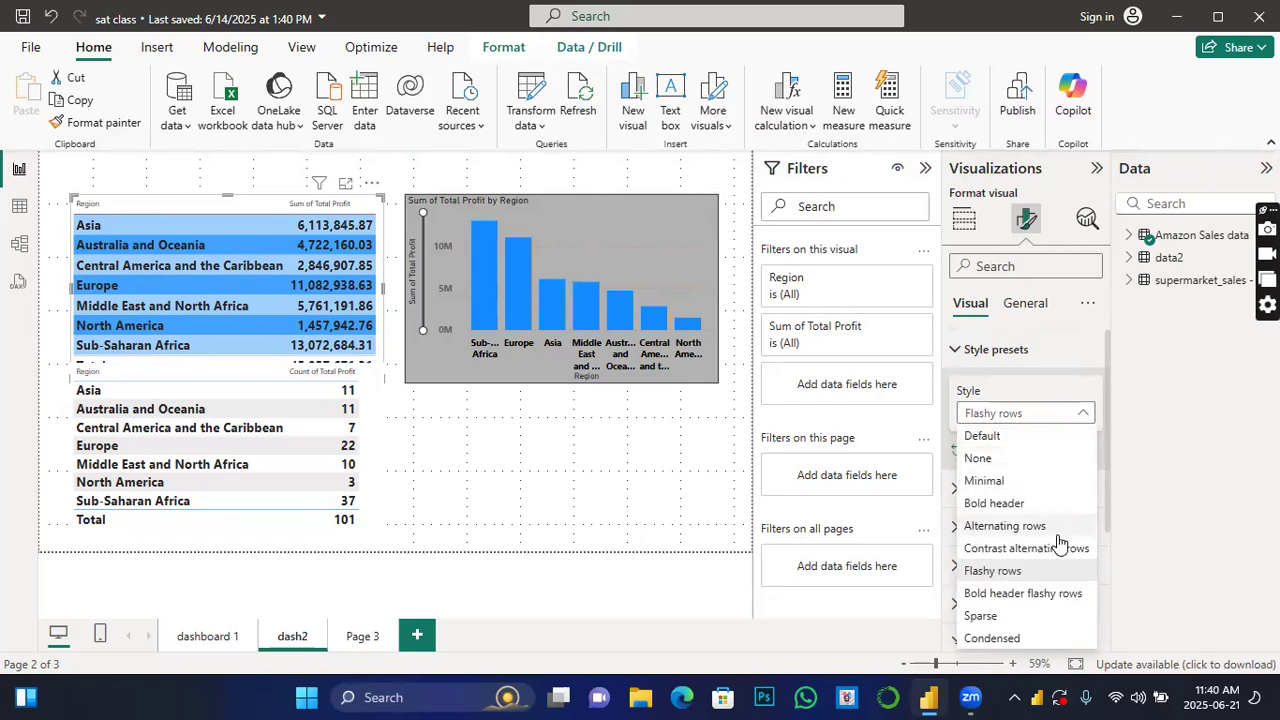
pyautogui.click(1040, 607)
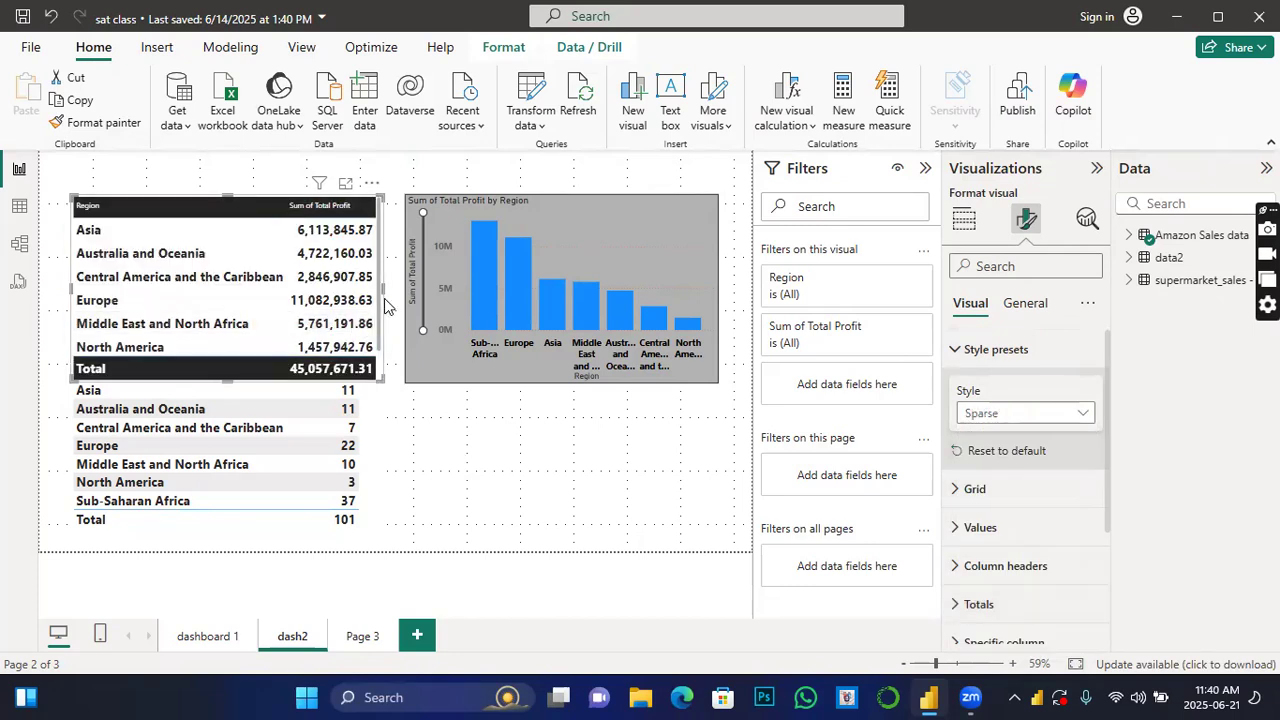
pyautogui.scroll(-1, 375, 310)
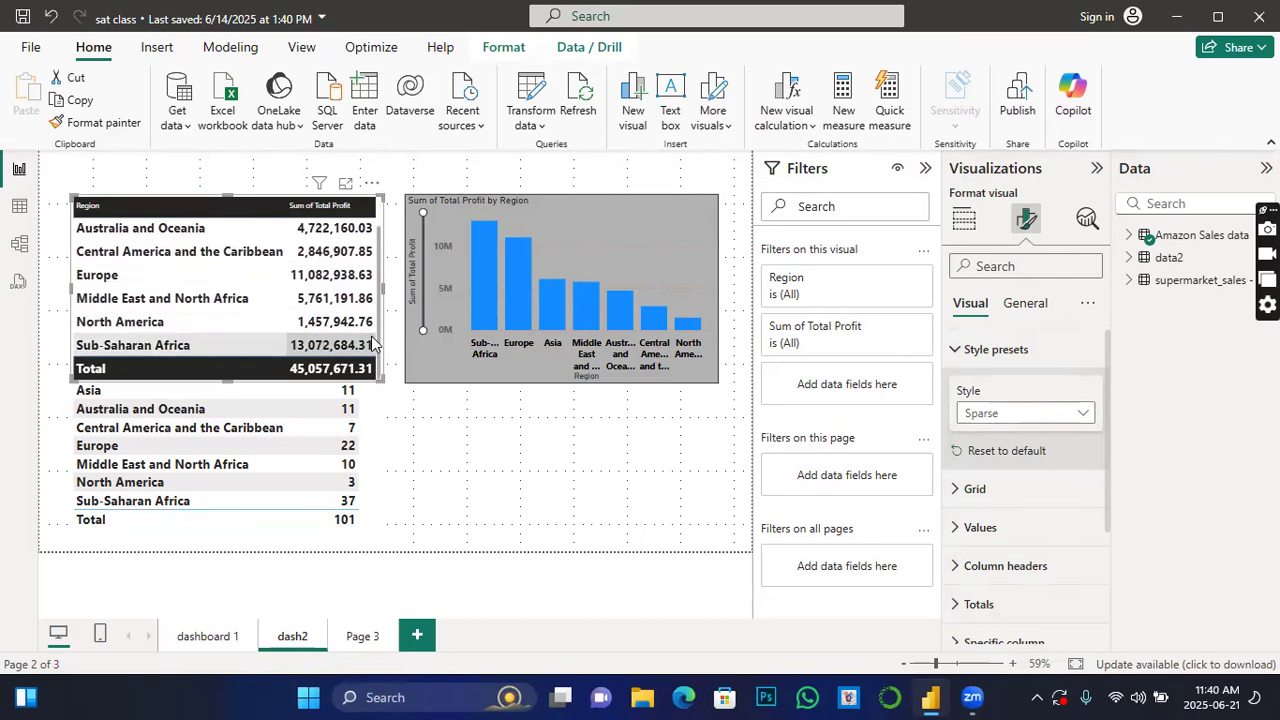
pyautogui.scroll(1, 374, 310)
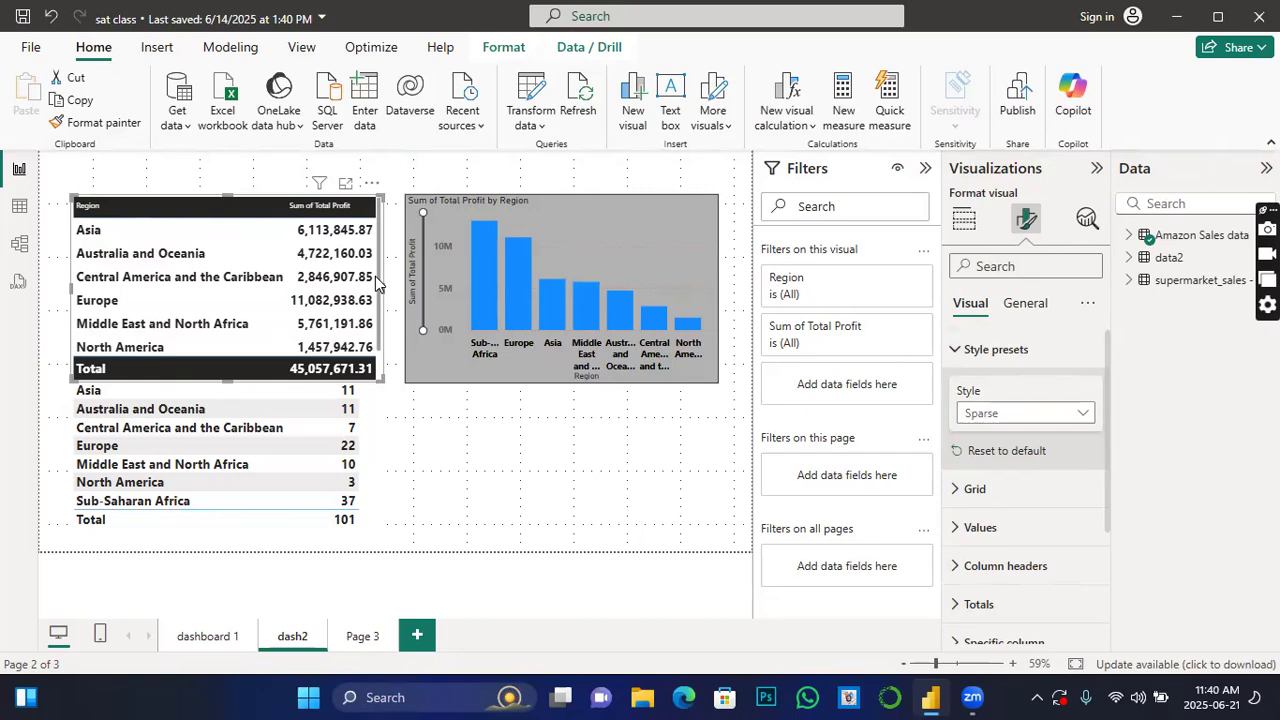
# Try the Condensed style preset and the None style on the Sum of Total Profit table.
pyautogui.click(1083, 415)
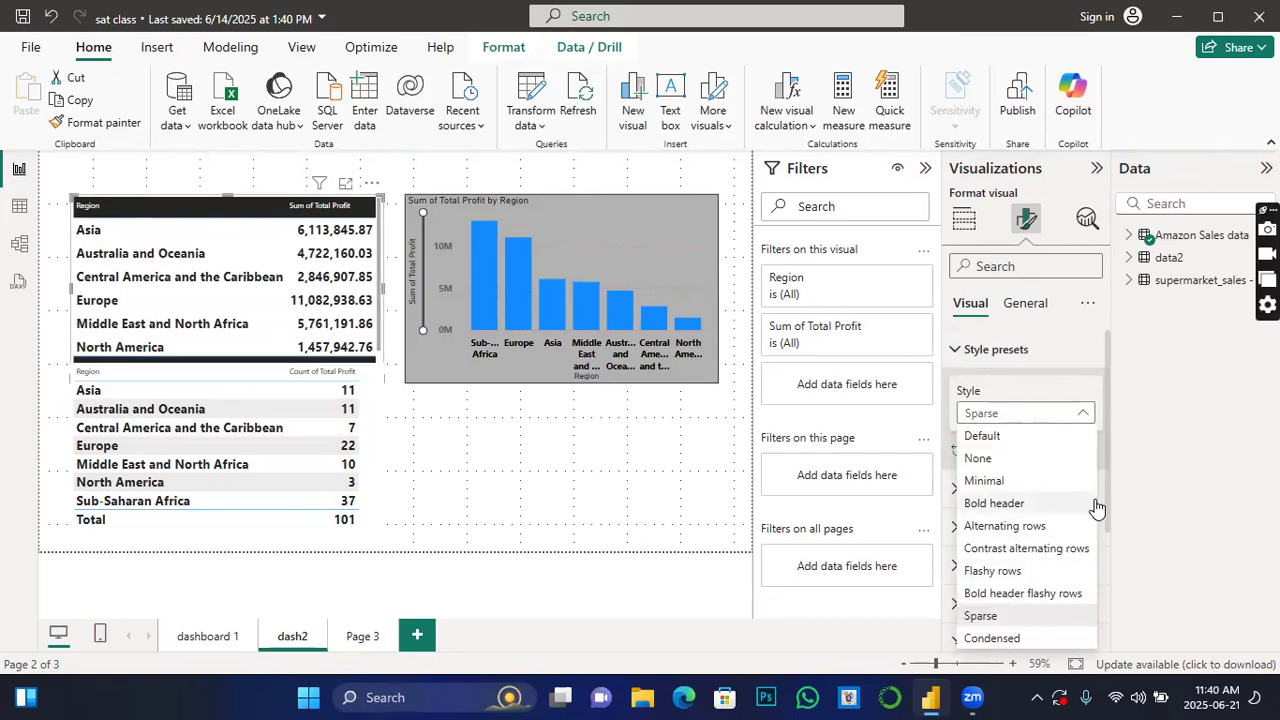
pyautogui.click(1047, 645)
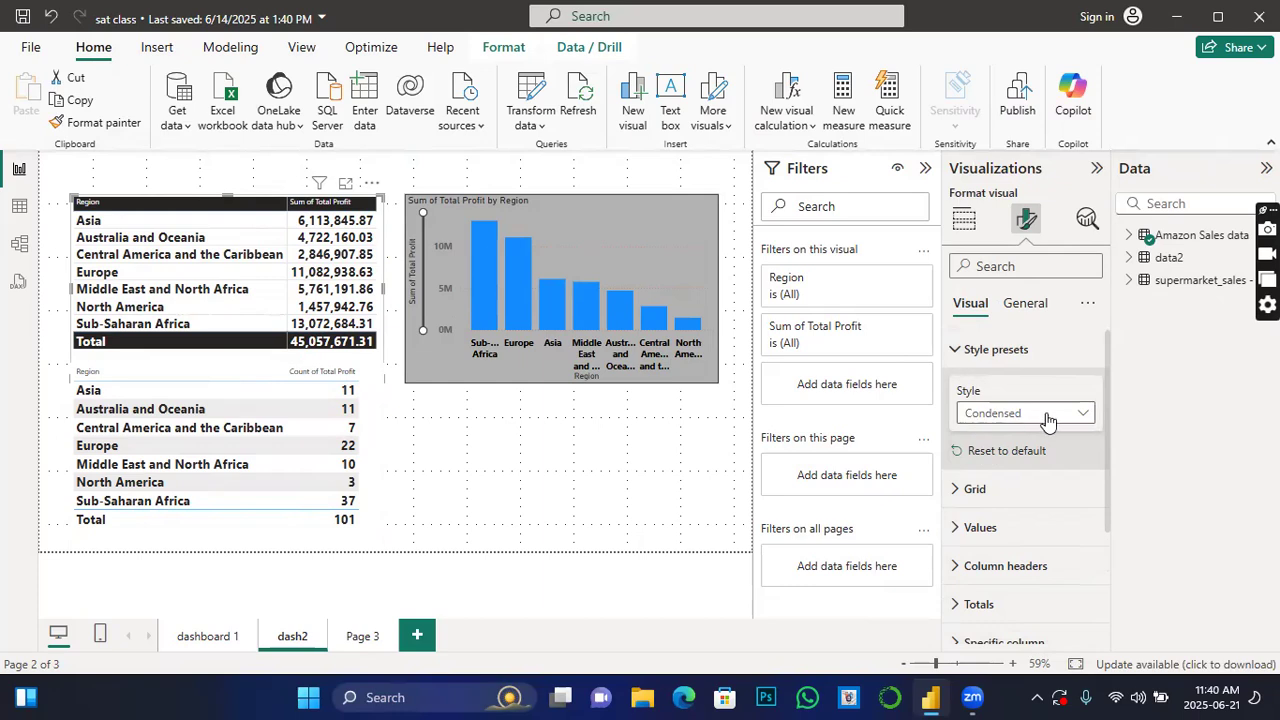
pyautogui.click(1080, 418)
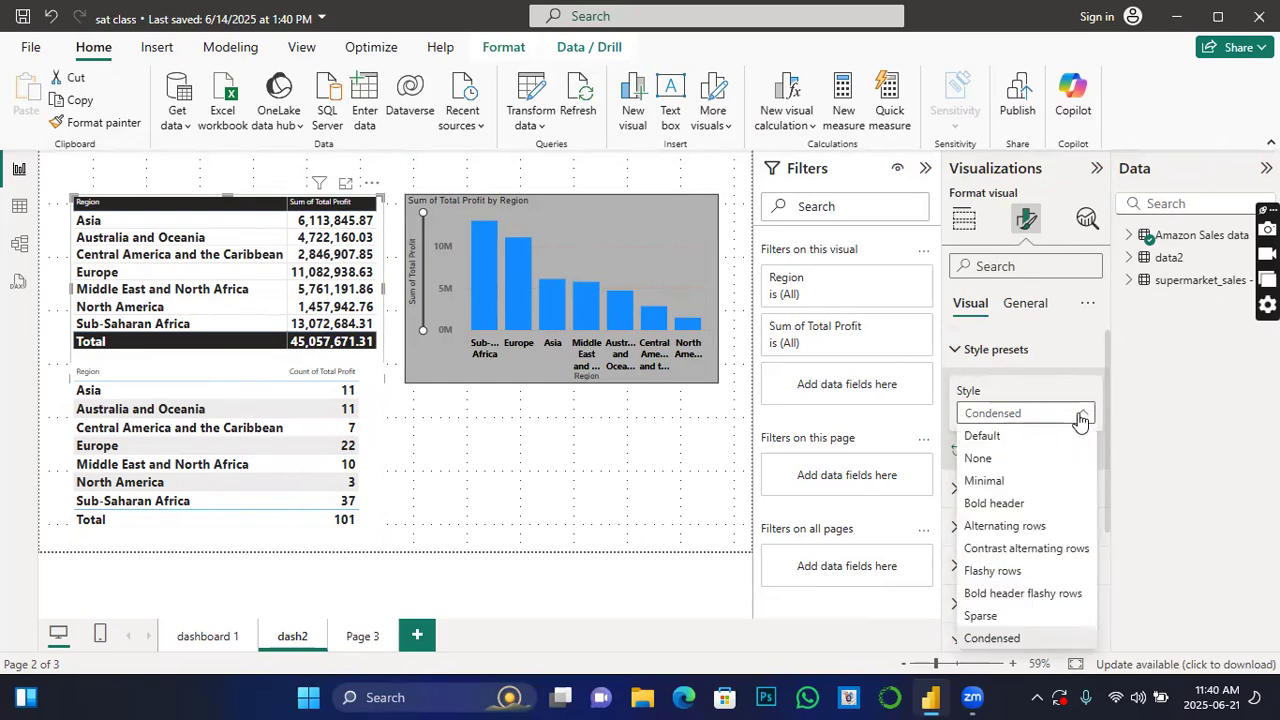
pyautogui.click(980, 458)
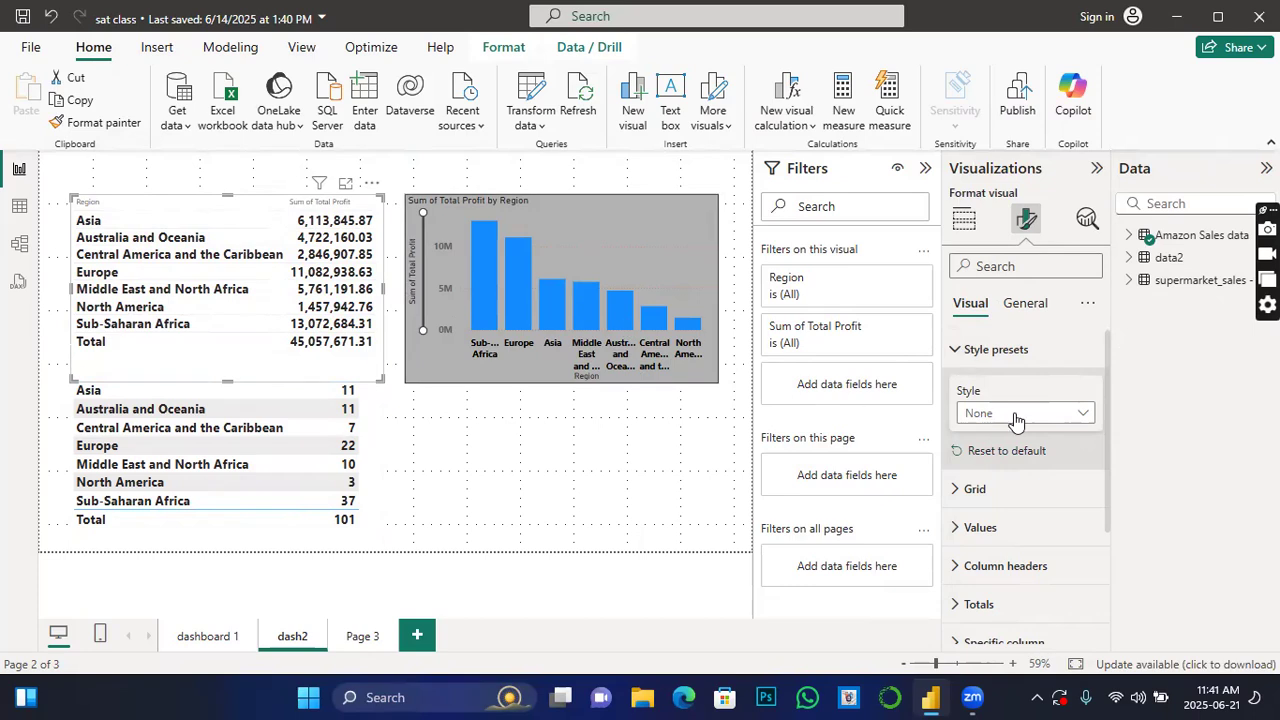
# Apply the Flashy rows style preset to the Sum of Total Profit table.
pyautogui.click(1080, 414)
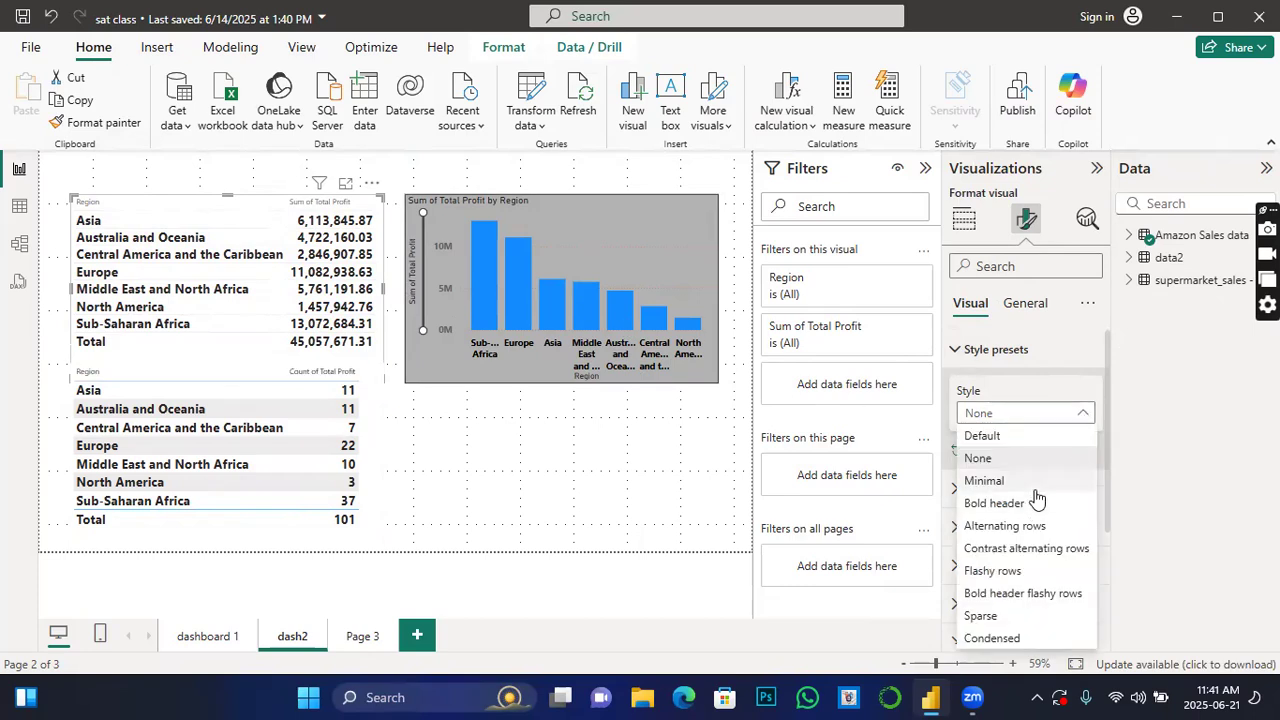
pyautogui.click(1031, 570)
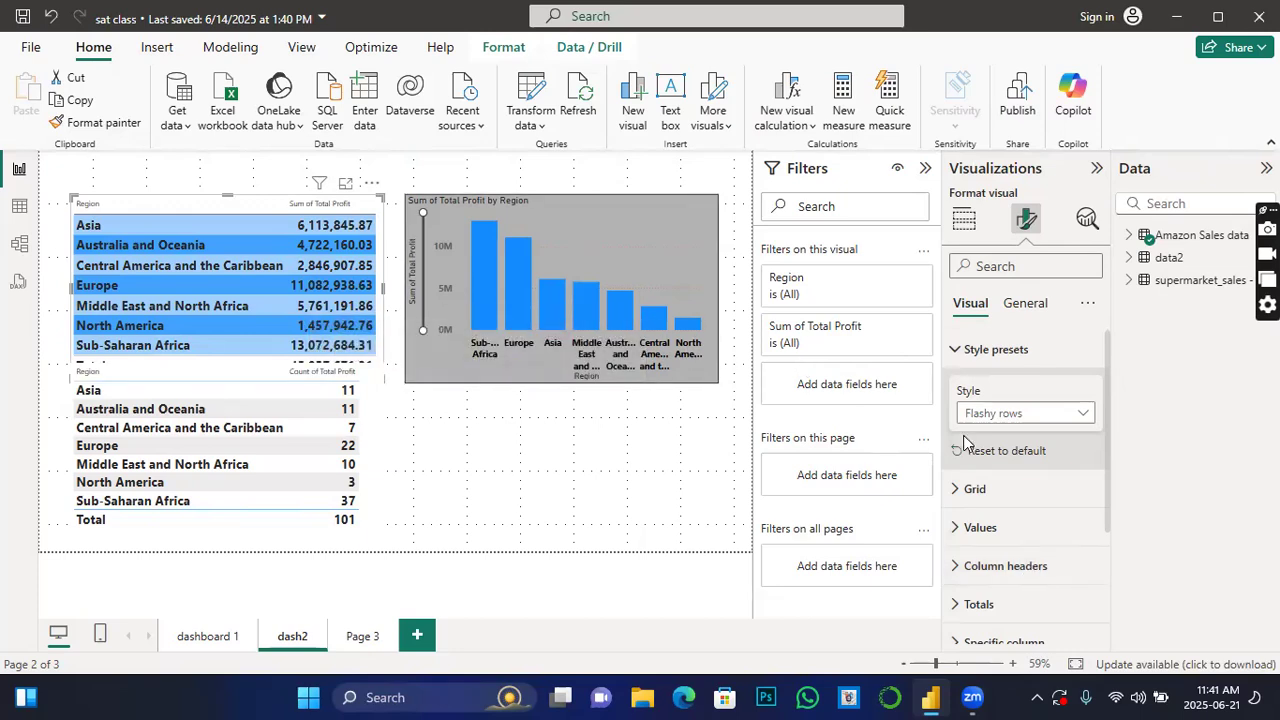
pyautogui.click(953, 352)
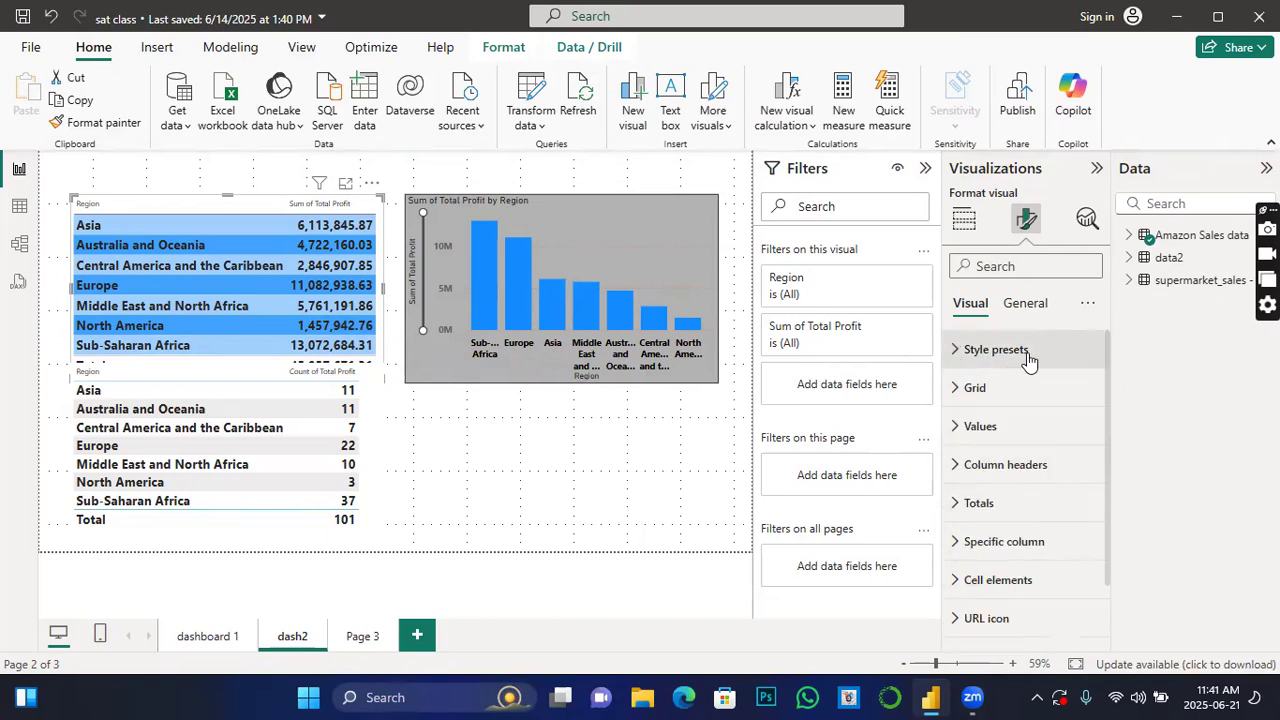
# Turn on the table's horizontal gridlines, coloring them black with a width of 4.
pyautogui.click(954, 392)
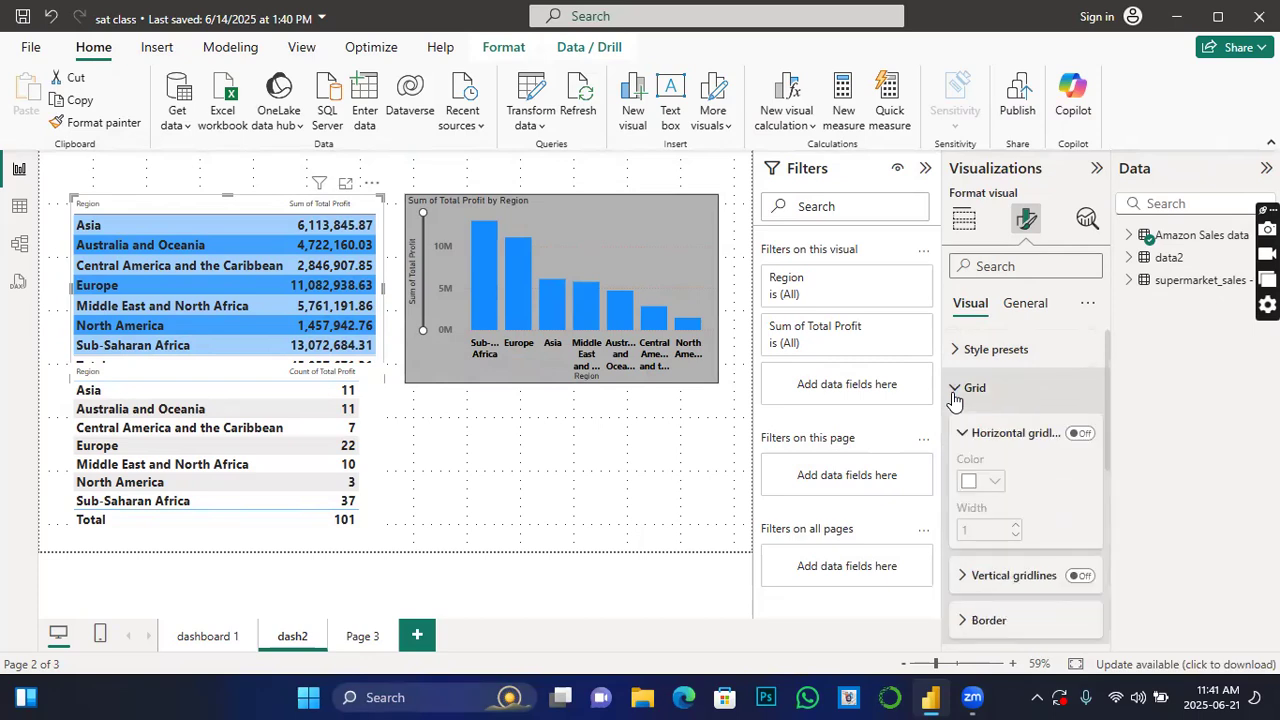
pyautogui.click(1079, 434)
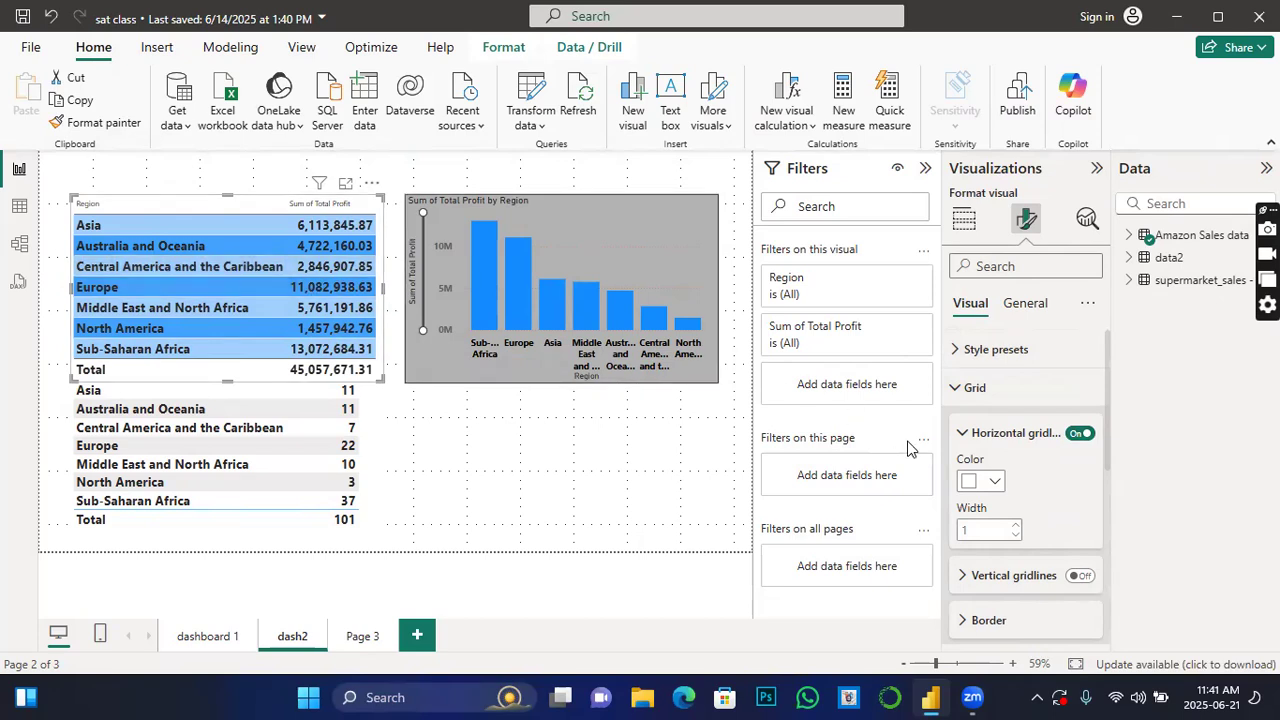
pyautogui.click(995, 481)
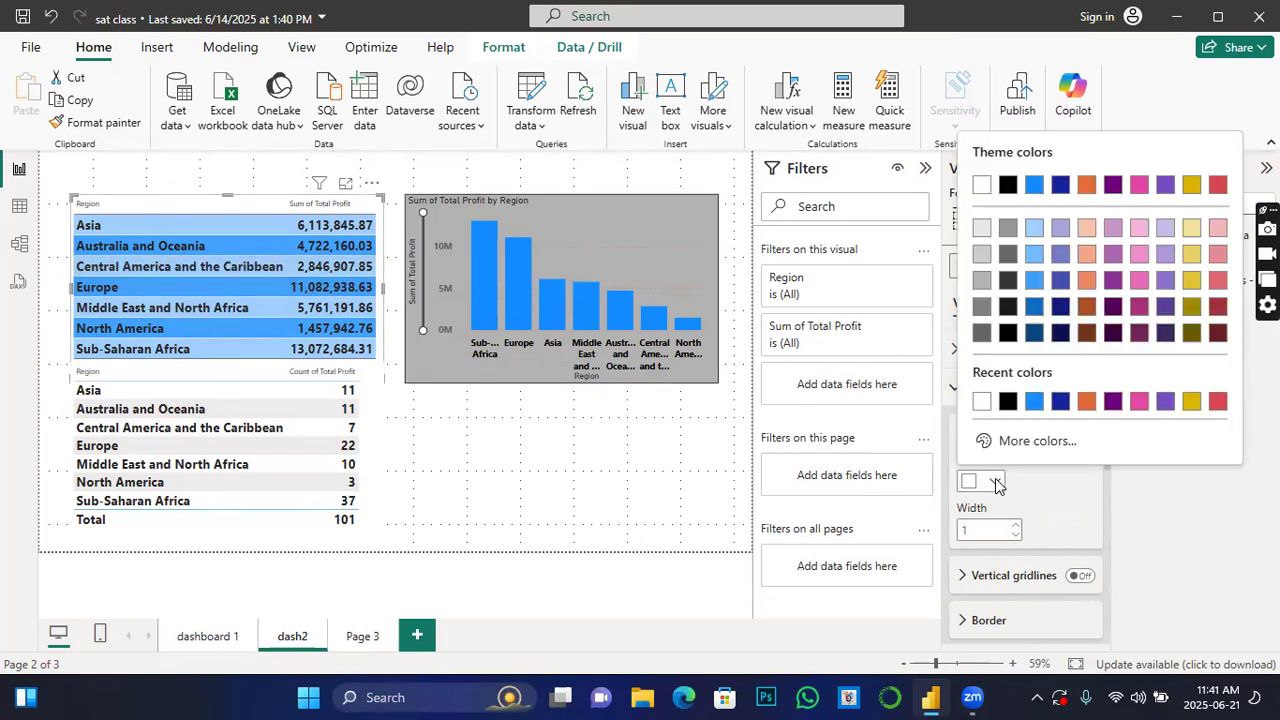
pyautogui.click(1007, 401)
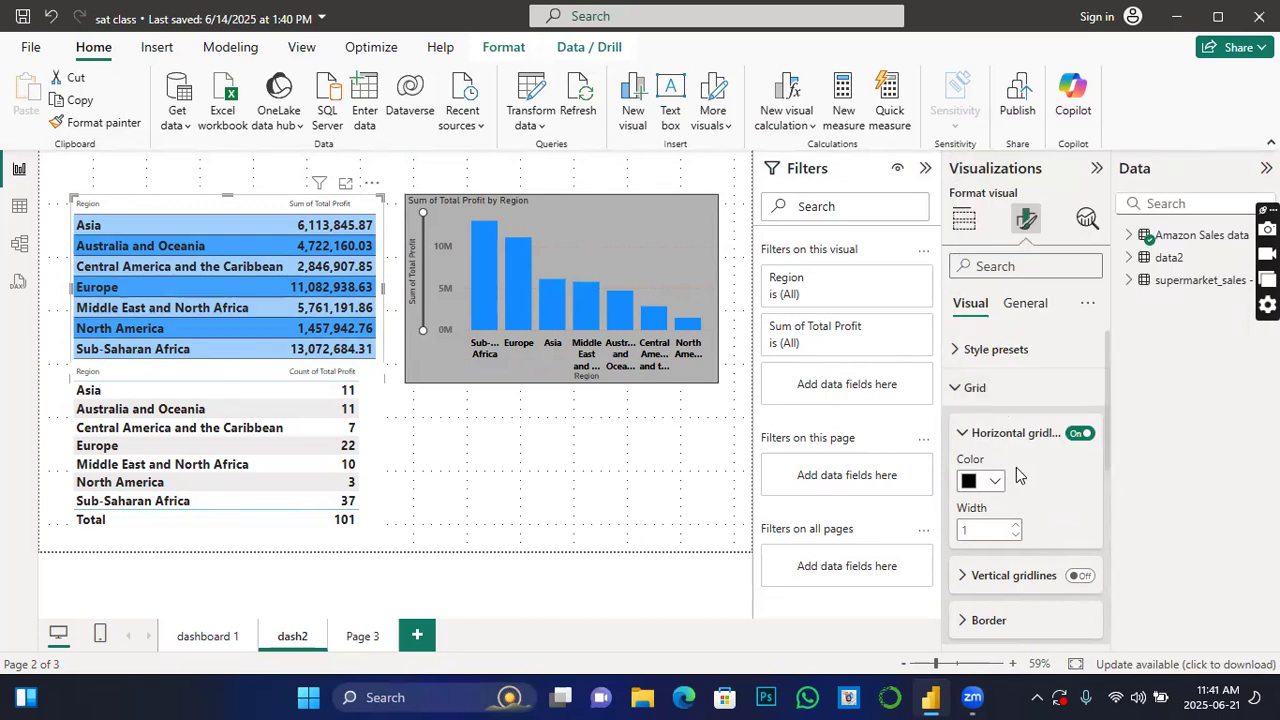
pyautogui.click(1016, 527)
pyautogui.click(1016, 527)
pyautogui.click(1016, 527)
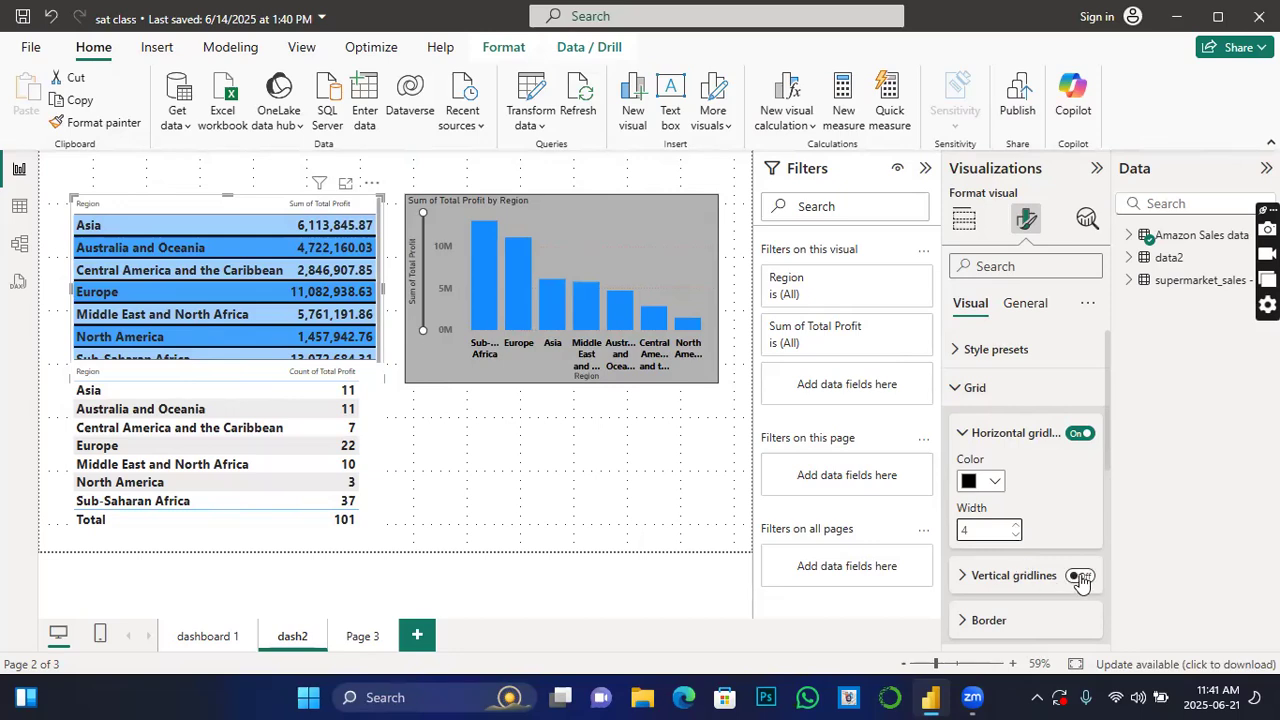
# Turn on the table's vertical gridlines, coloring them white with a width of 6.
pyautogui.click(1080, 578)
pyautogui.click(1049, 578)
pyautogui.scroll(-2, 1048, 585)
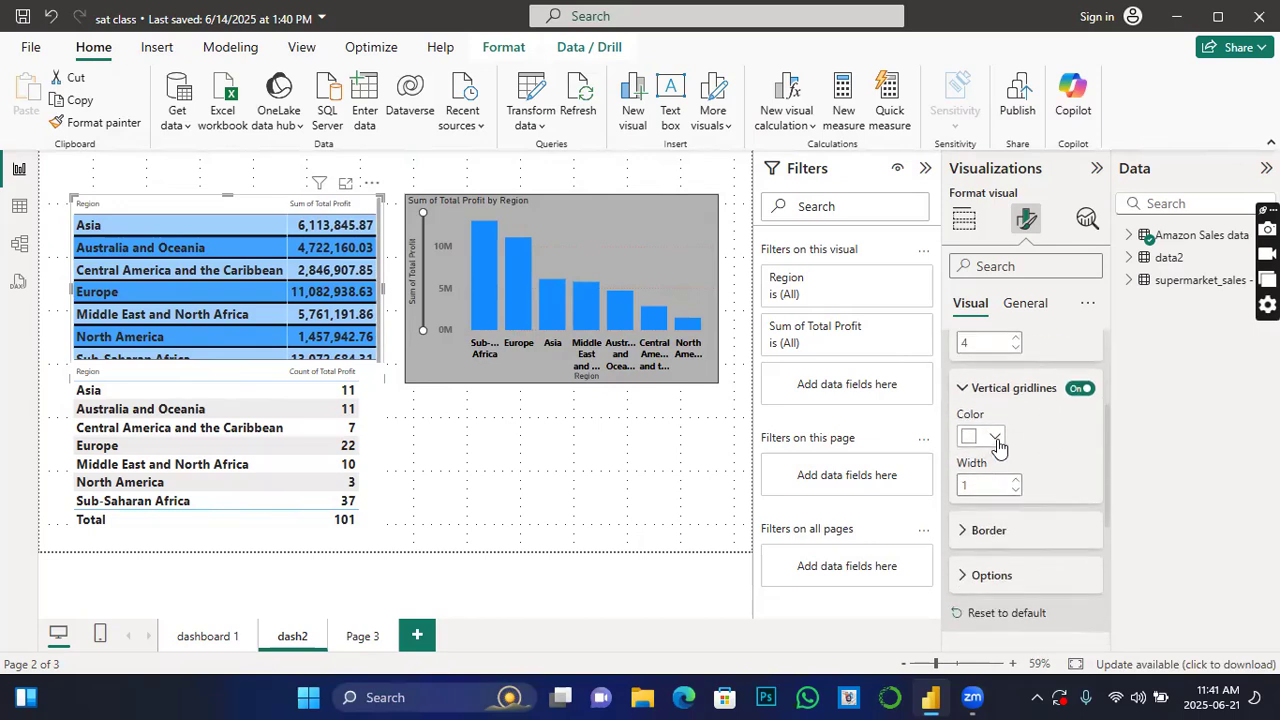
pyautogui.click(995, 437)
pyautogui.click(1007, 364)
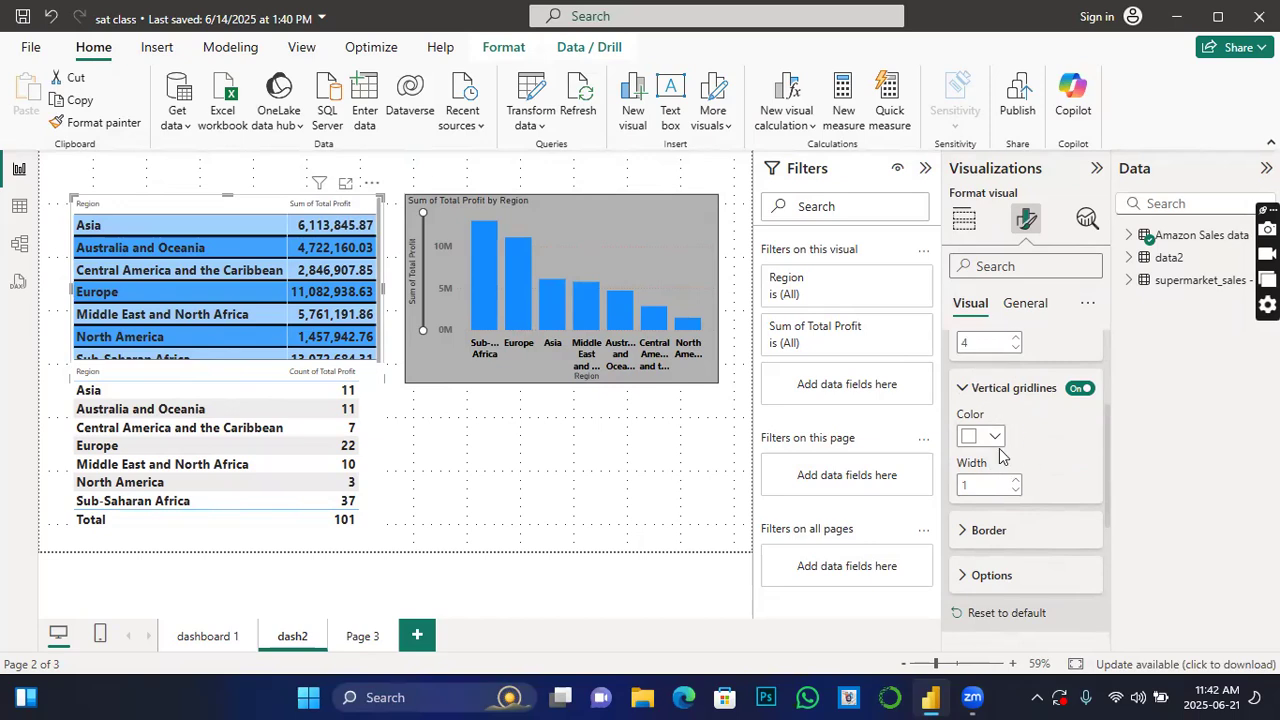
pyautogui.click(1017, 480)
pyautogui.click(1017, 480)
pyautogui.click(1017, 480)
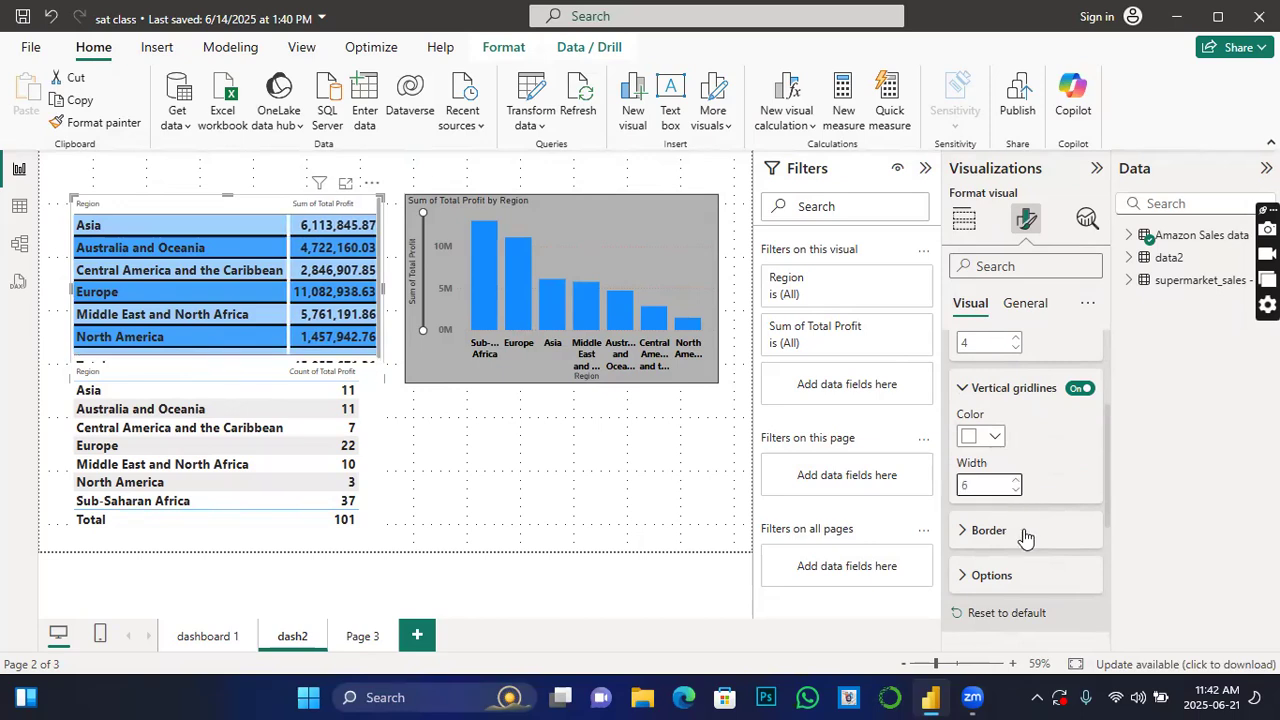
# Add top, bottom, left and right borders to all sections of the Sum of Total Profit table.
pyautogui.click(963, 533)
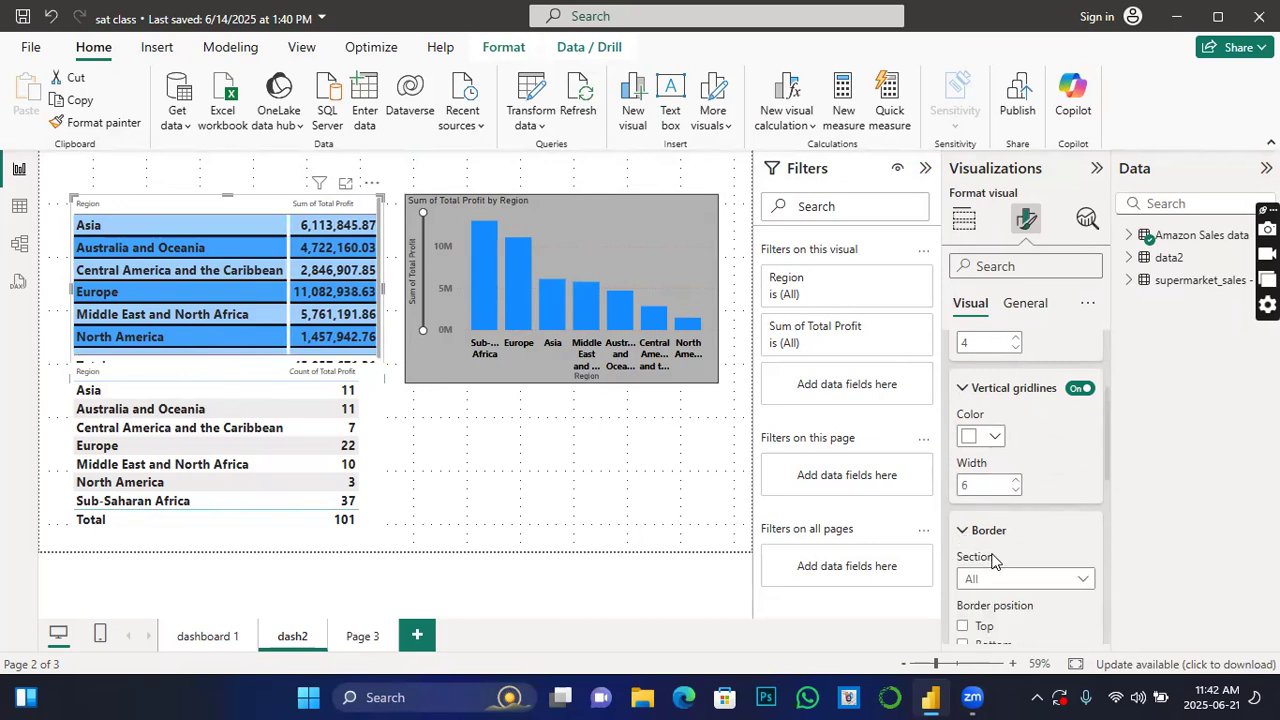
pyautogui.scroll(-1, 993, 560)
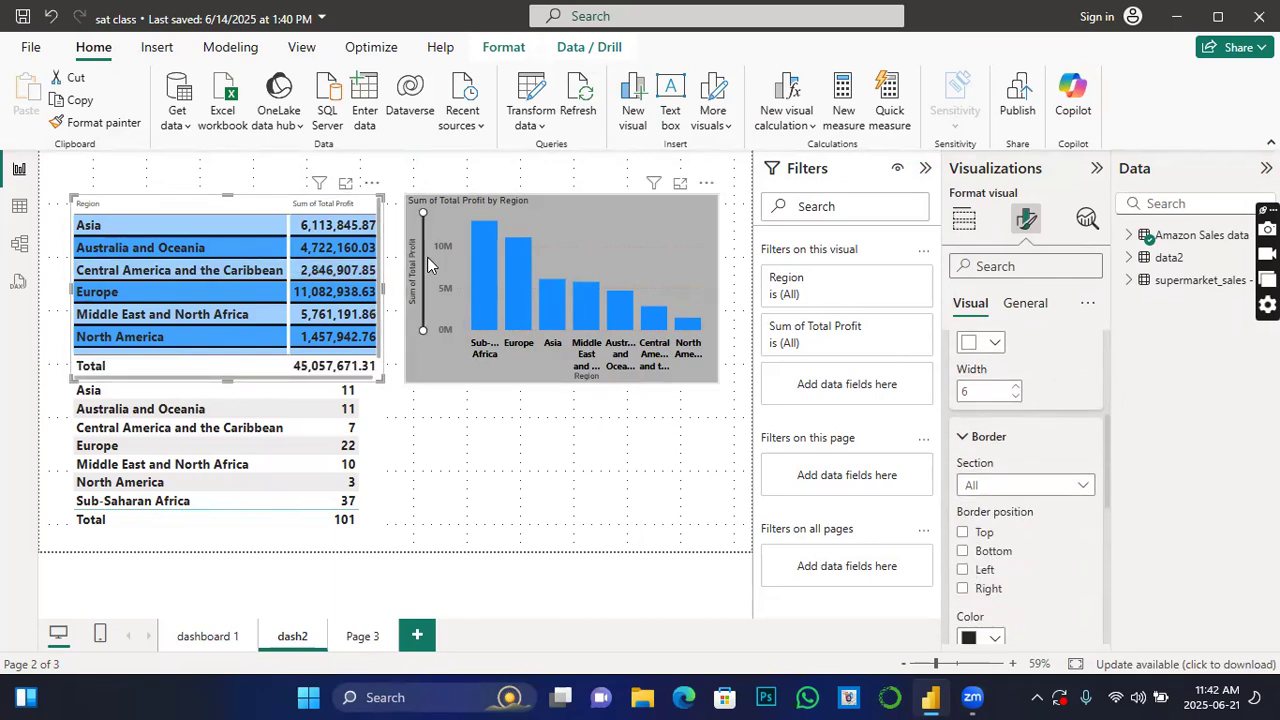
pyautogui.click(962, 534)
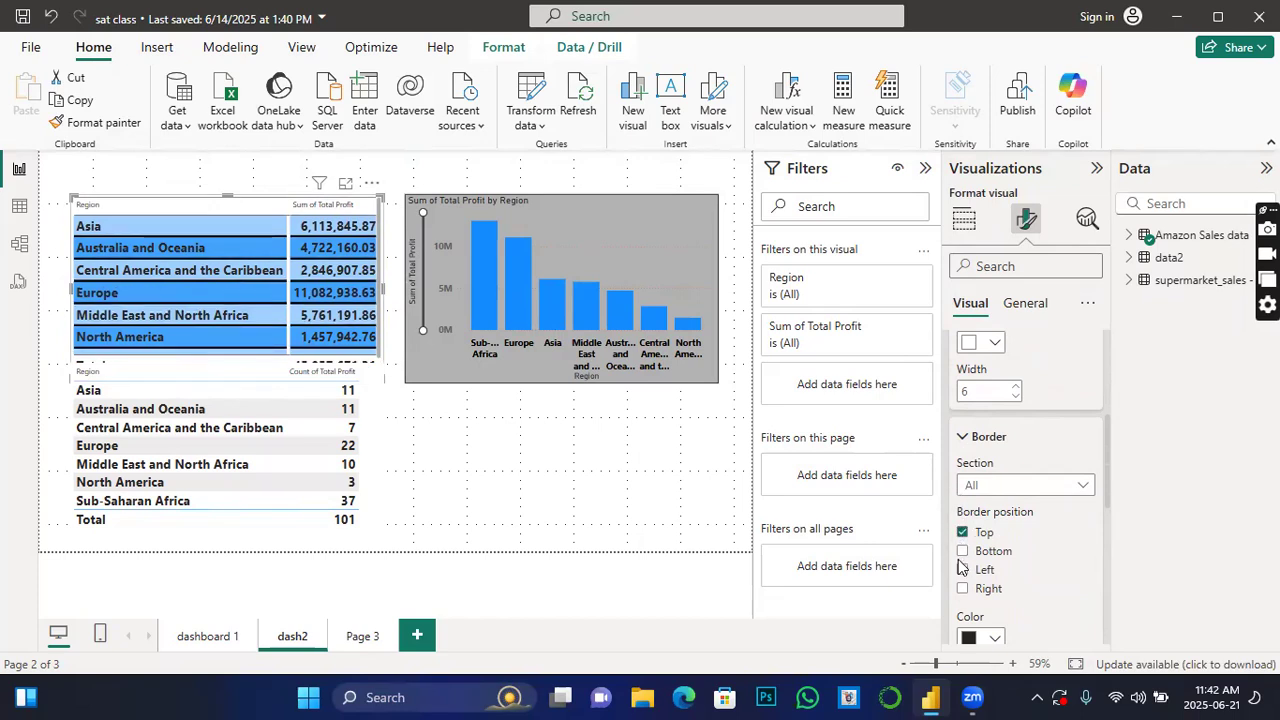
pyautogui.click(962, 552)
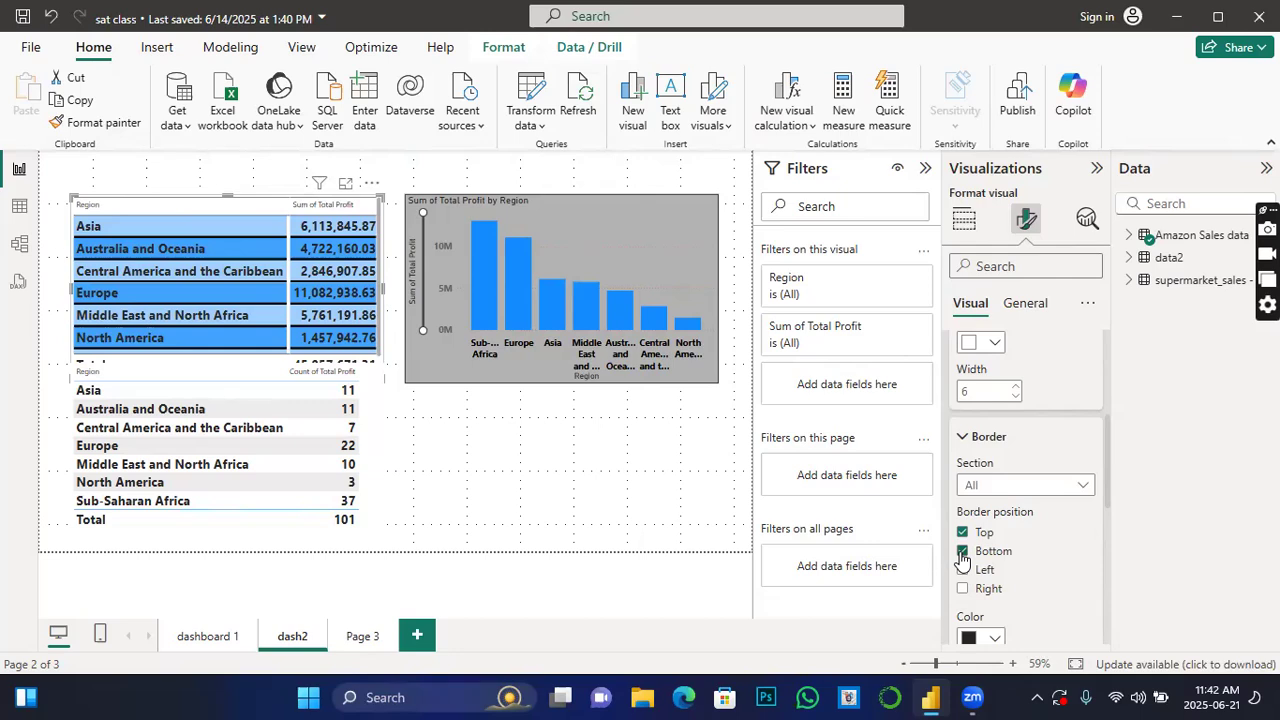
pyautogui.click(962, 588)
pyautogui.click(962, 570)
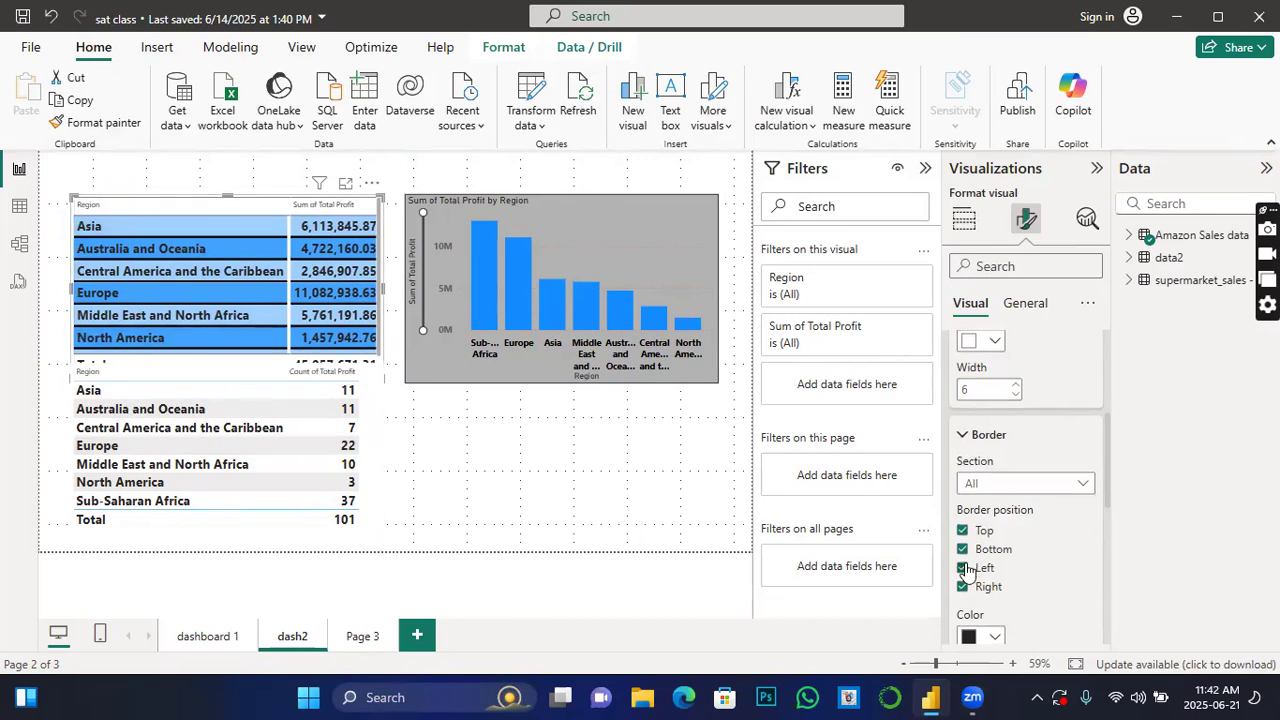
# Set the table border's width to 5 and its color to light blue.
pyautogui.scroll(-4, 968, 530)
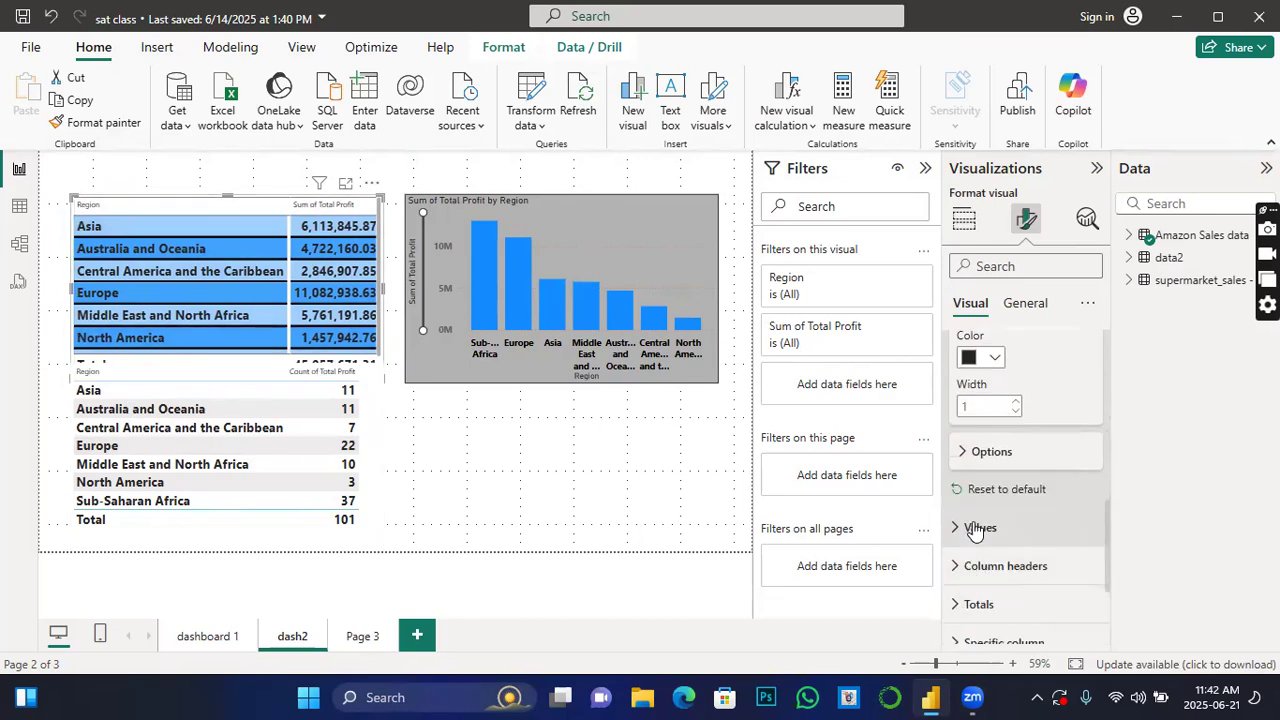
pyautogui.click(1014, 402)
pyautogui.click(1014, 402)
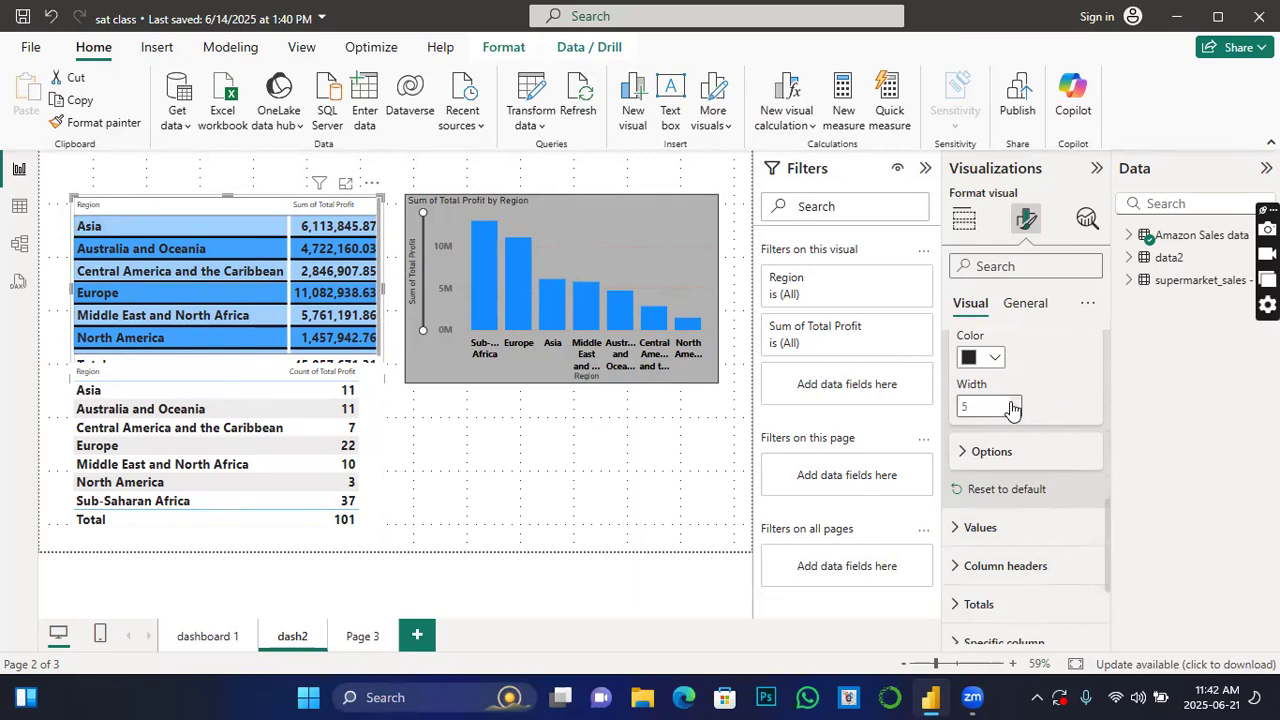
pyautogui.click(995, 359)
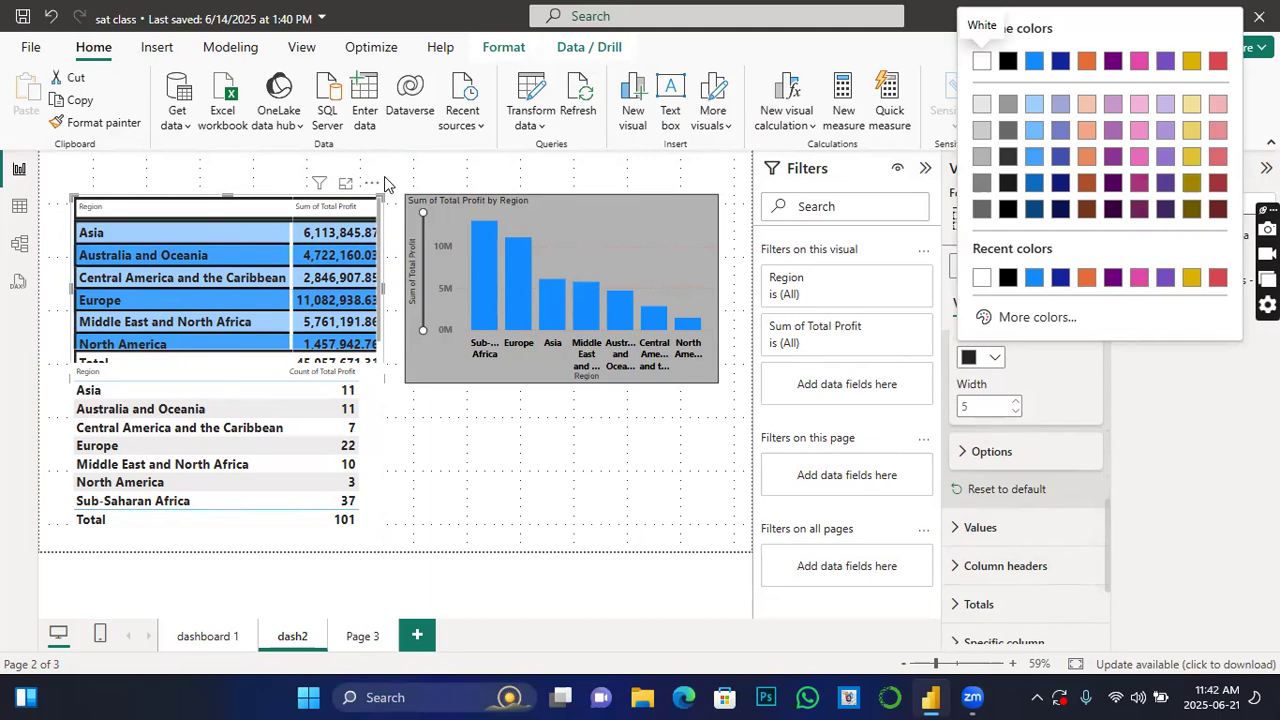
pyautogui.click(999, 358)
pyautogui.click(999, 358)
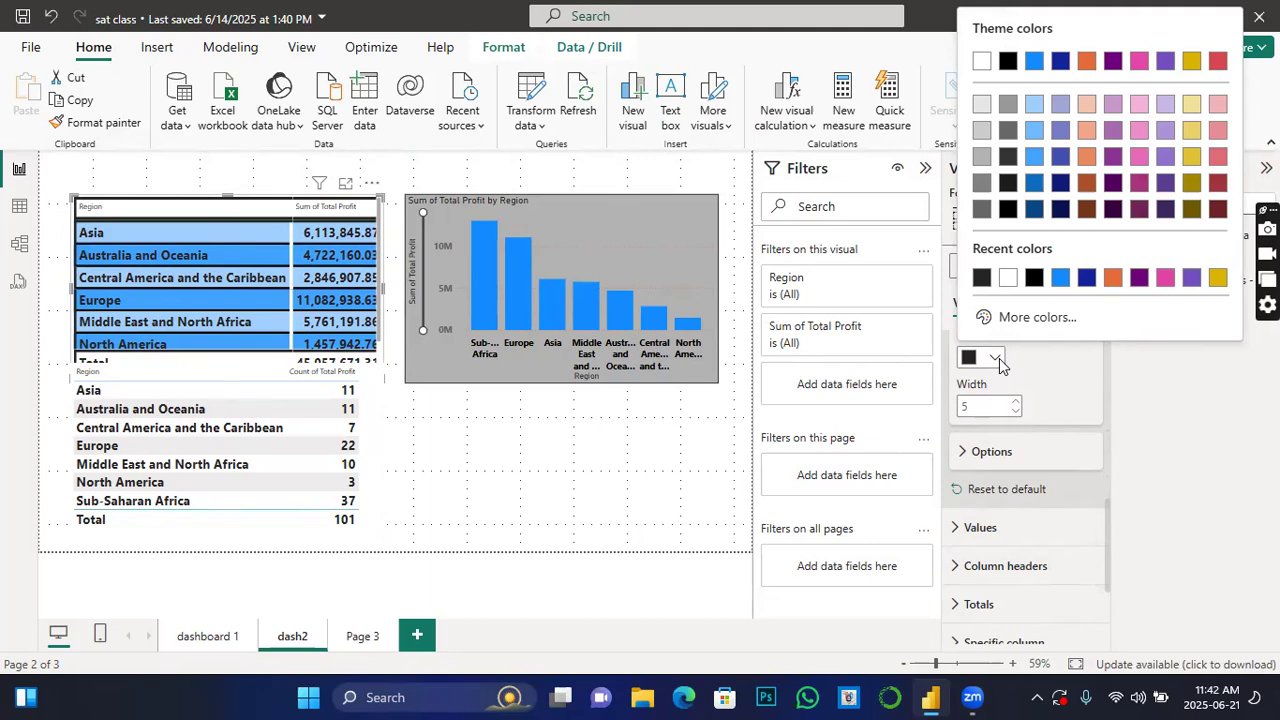
pyautogui.click(1034, 130)
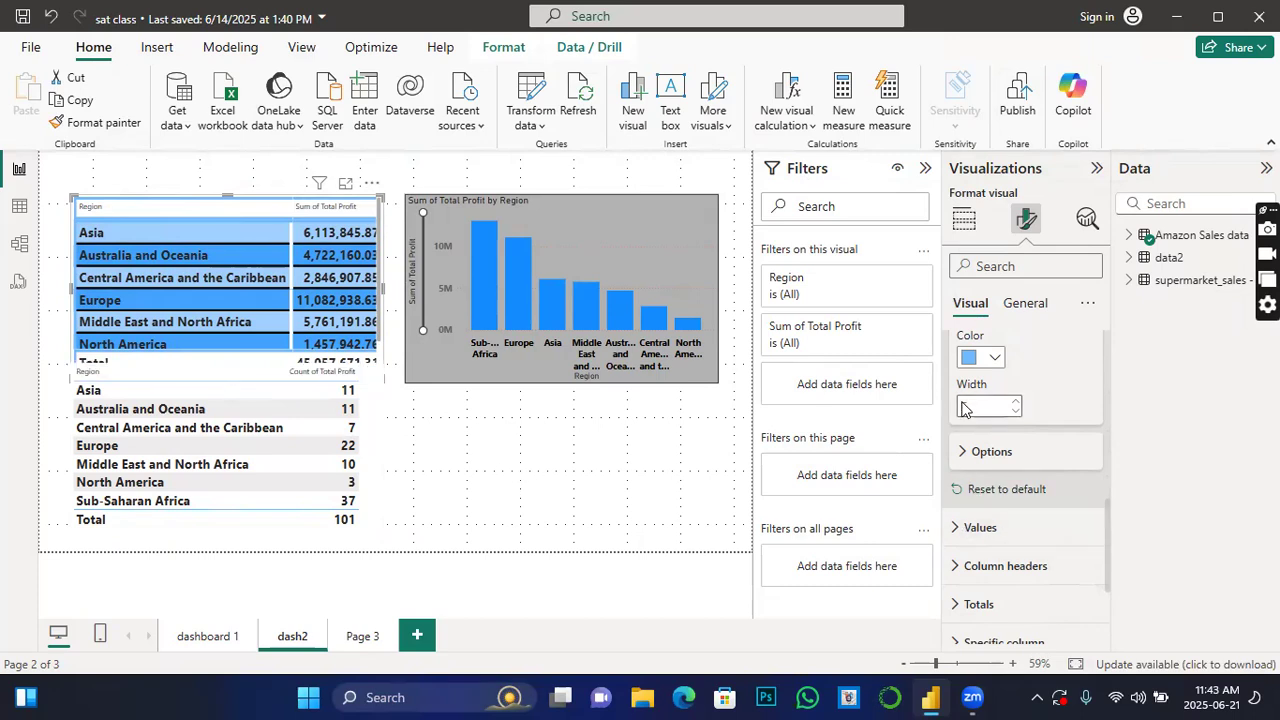
# Format the table's values as bold italic at font size 16.
pyautogui.scroll(3, 983, 415)
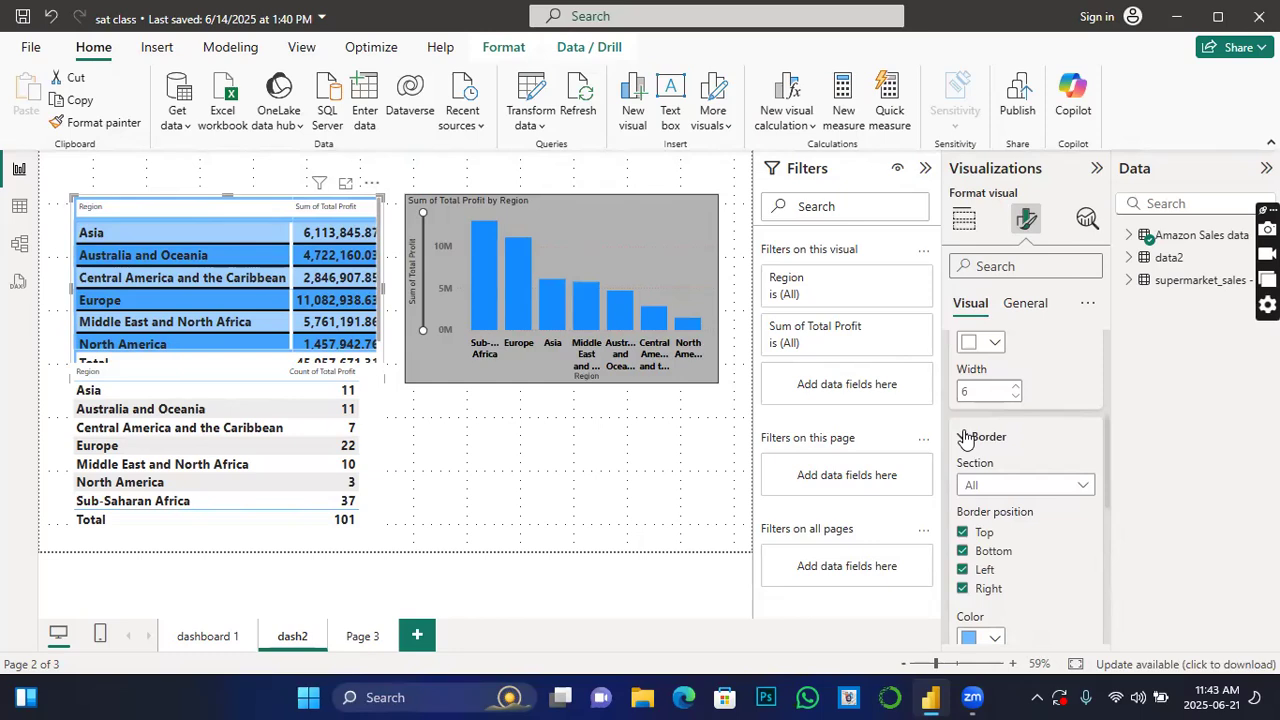
pyautogui.scroll(3, 962, 436)
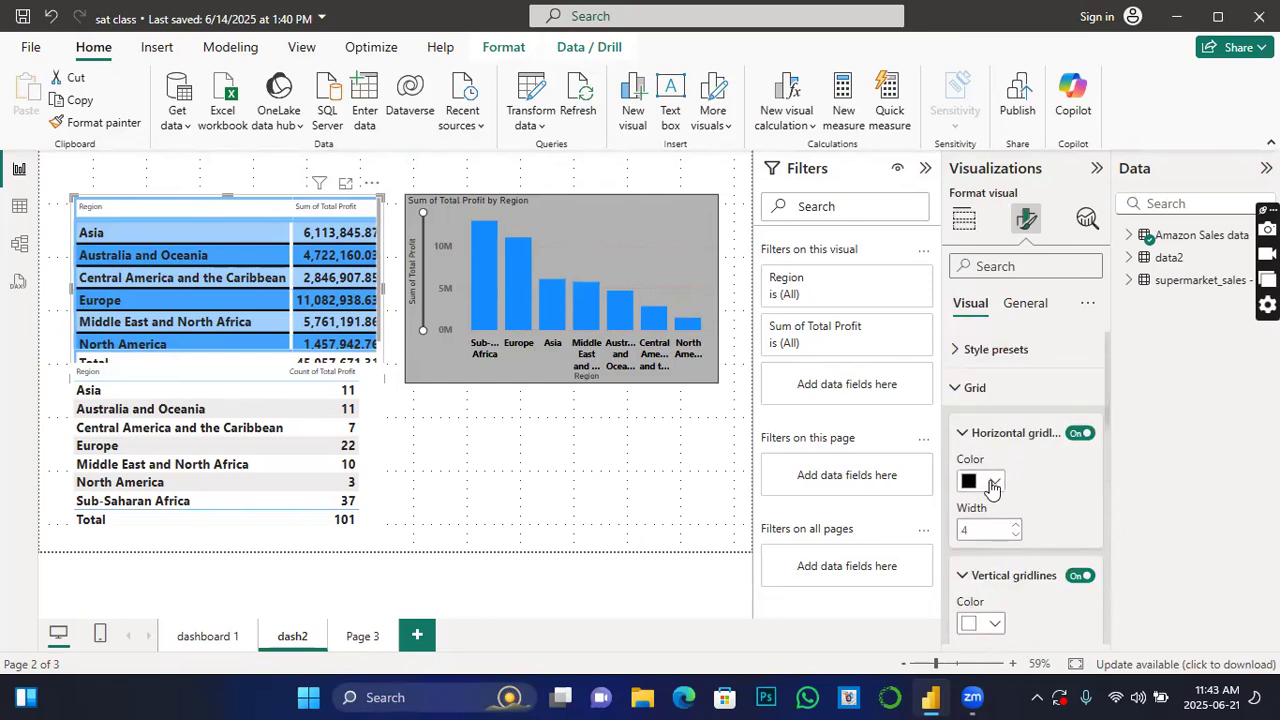
pyautogui.click(954, 393)
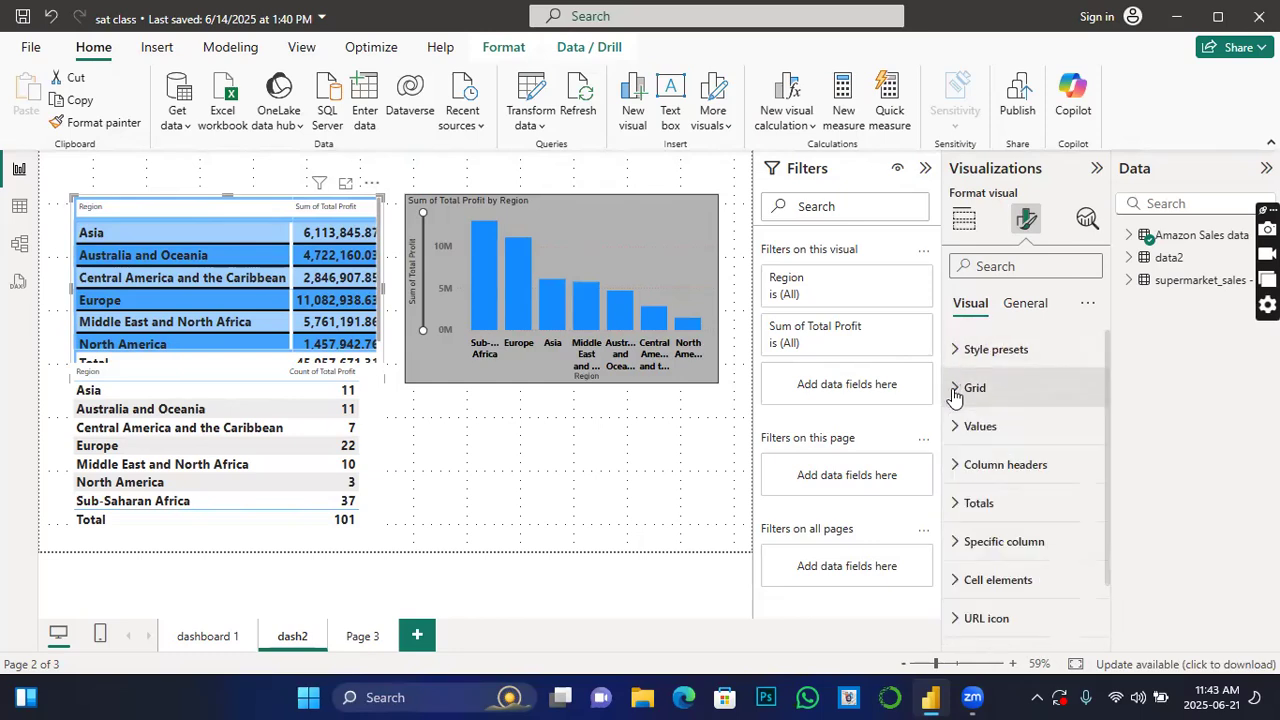
pyautogui.click(958, 430)
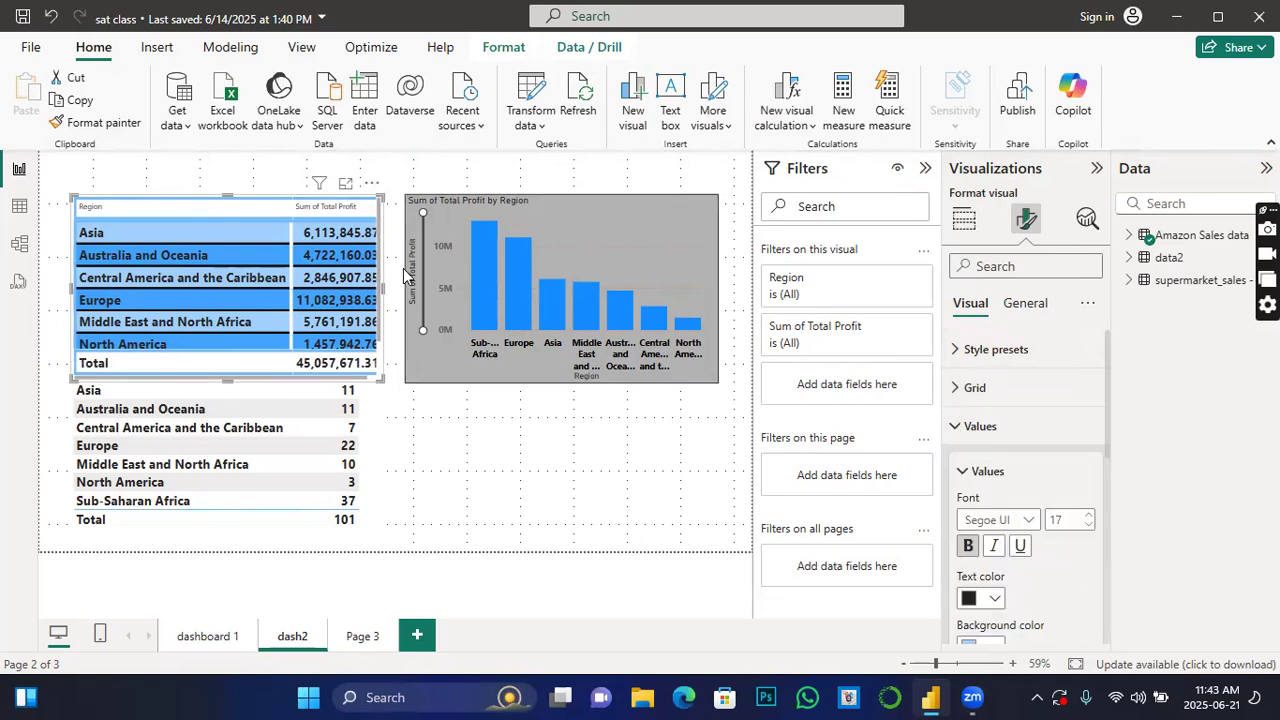
pyautogui.scroll(-1, 1000, 525)
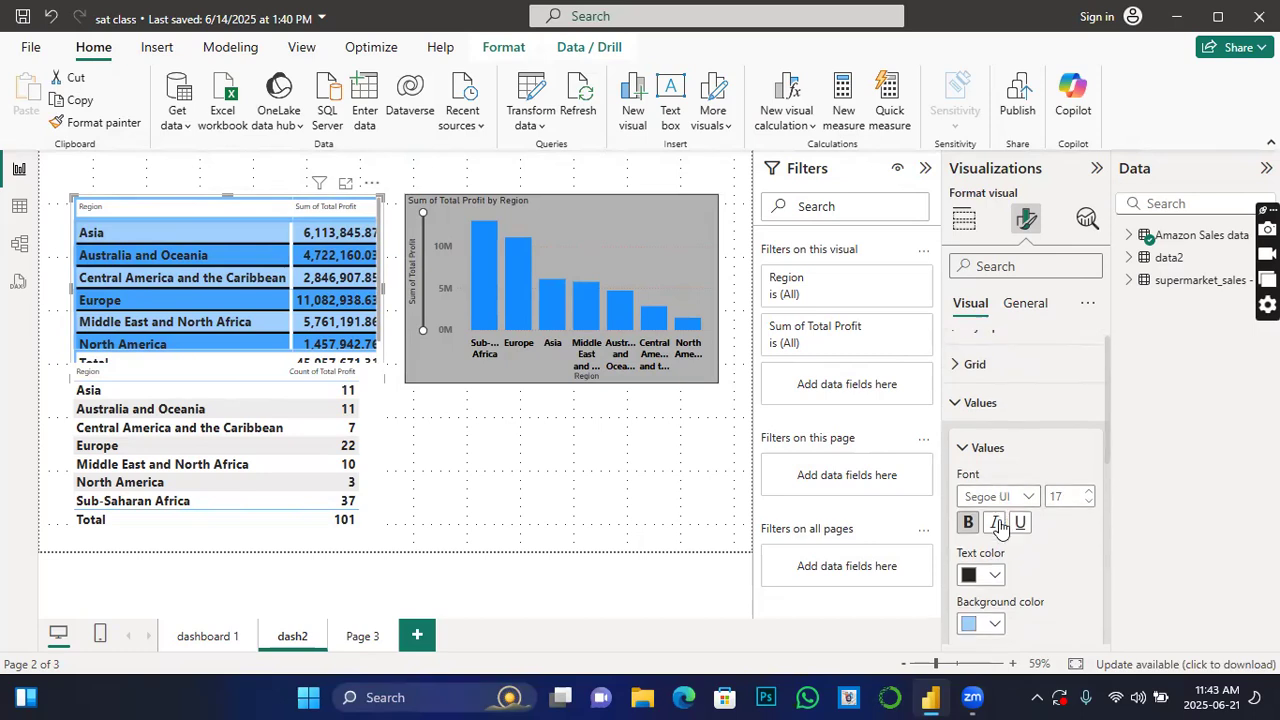
pyautogui.scroll(-3, 1000, 525)
pyautogui.click(968, 452)
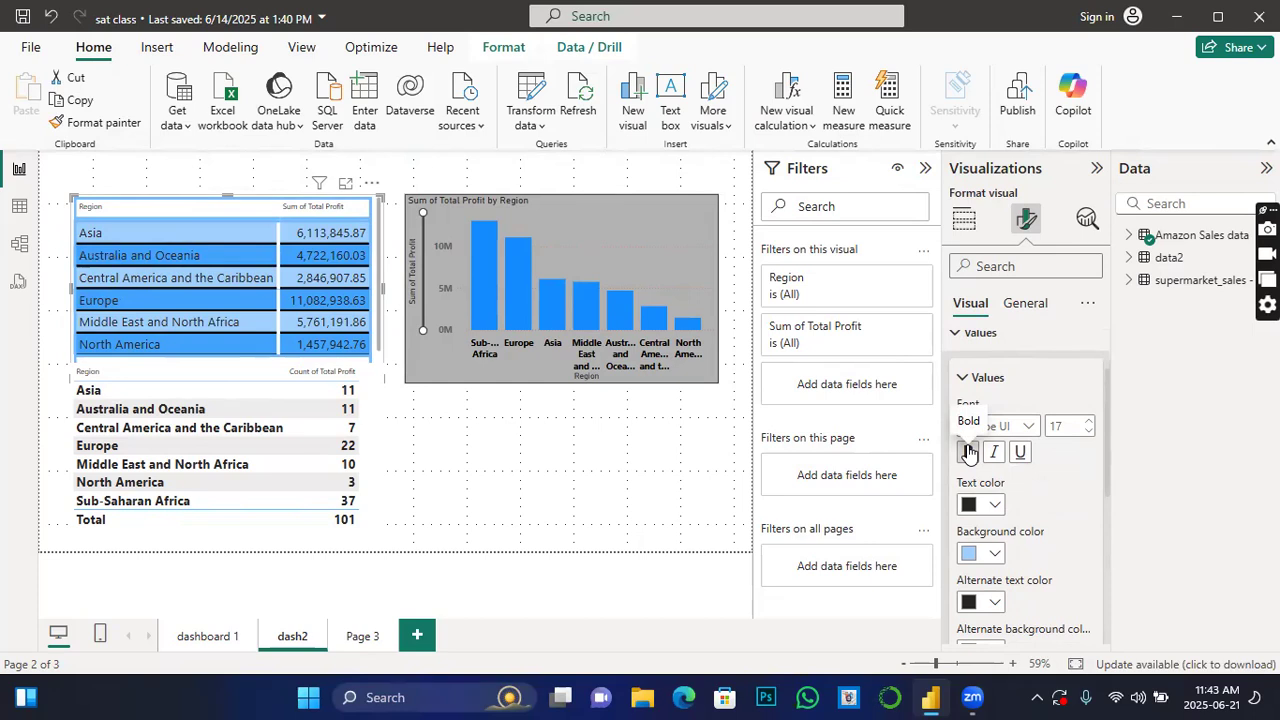
pyautogui.click(968, 452)
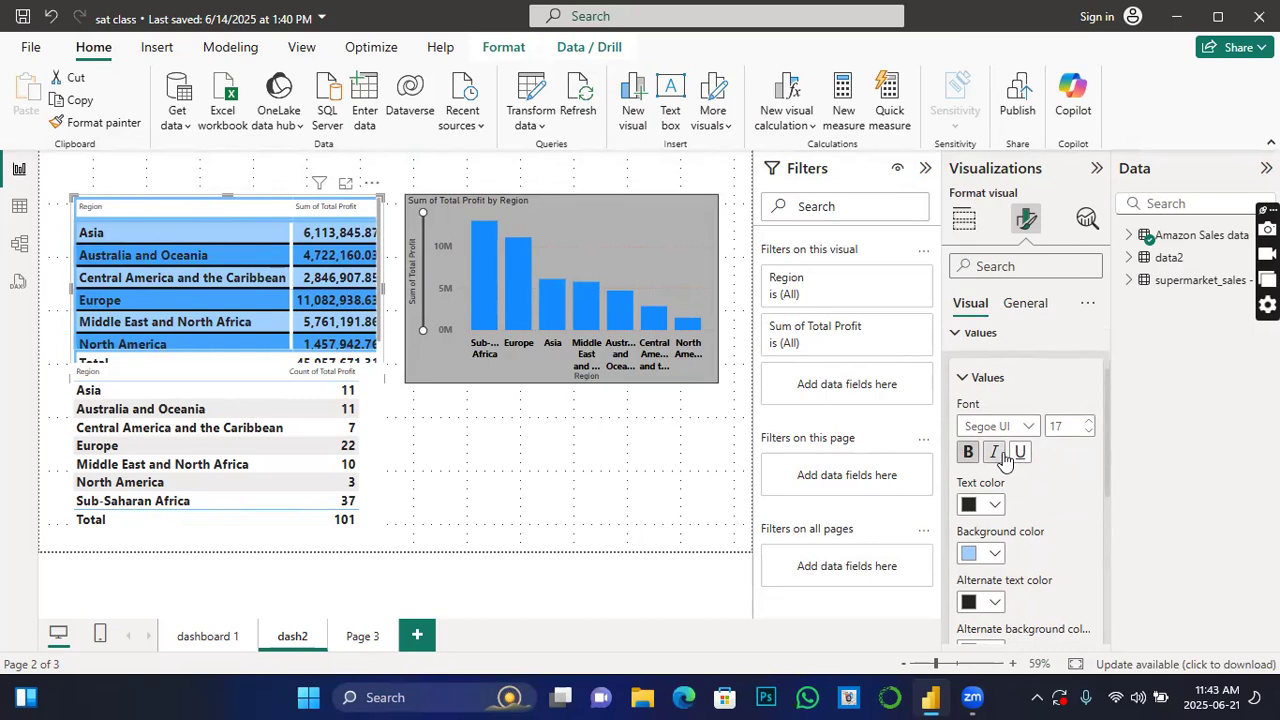
pyautogui.click(997, 453)
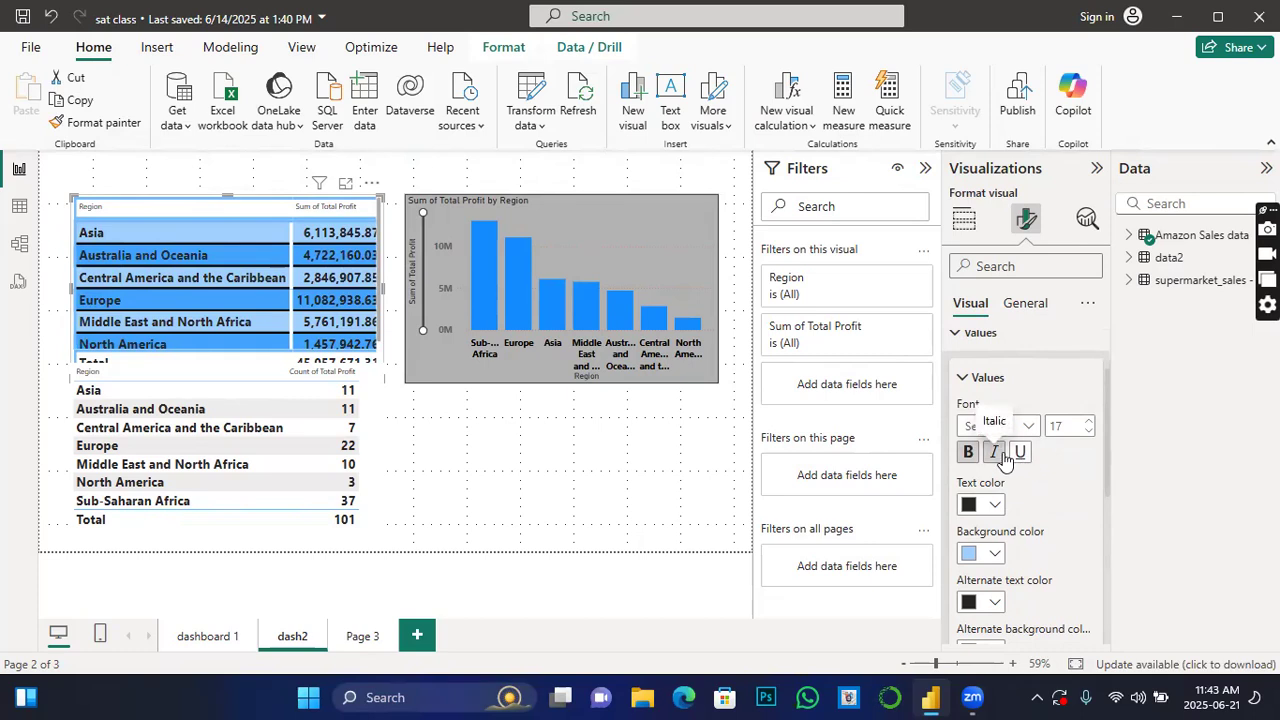
pyautogui.click(1089, 433)
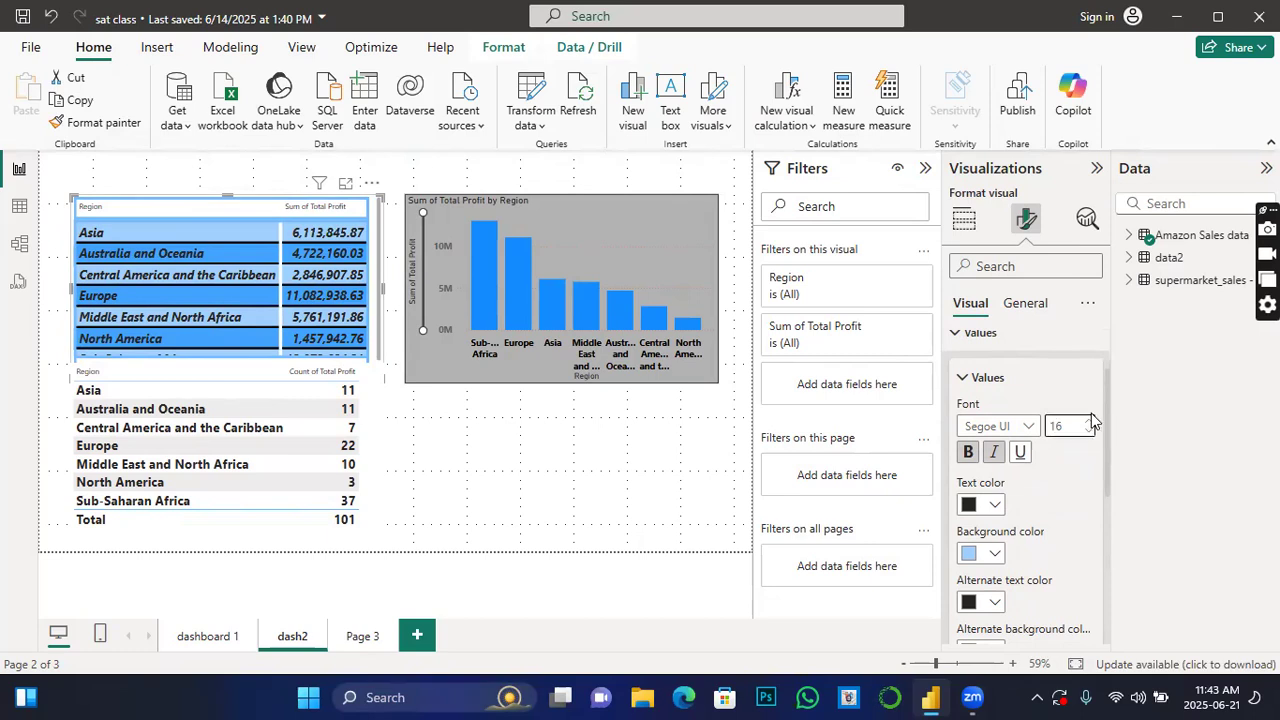
# Try white as the text color of the table's values and restore the dark text color.
pyautogui.click(994, 505)
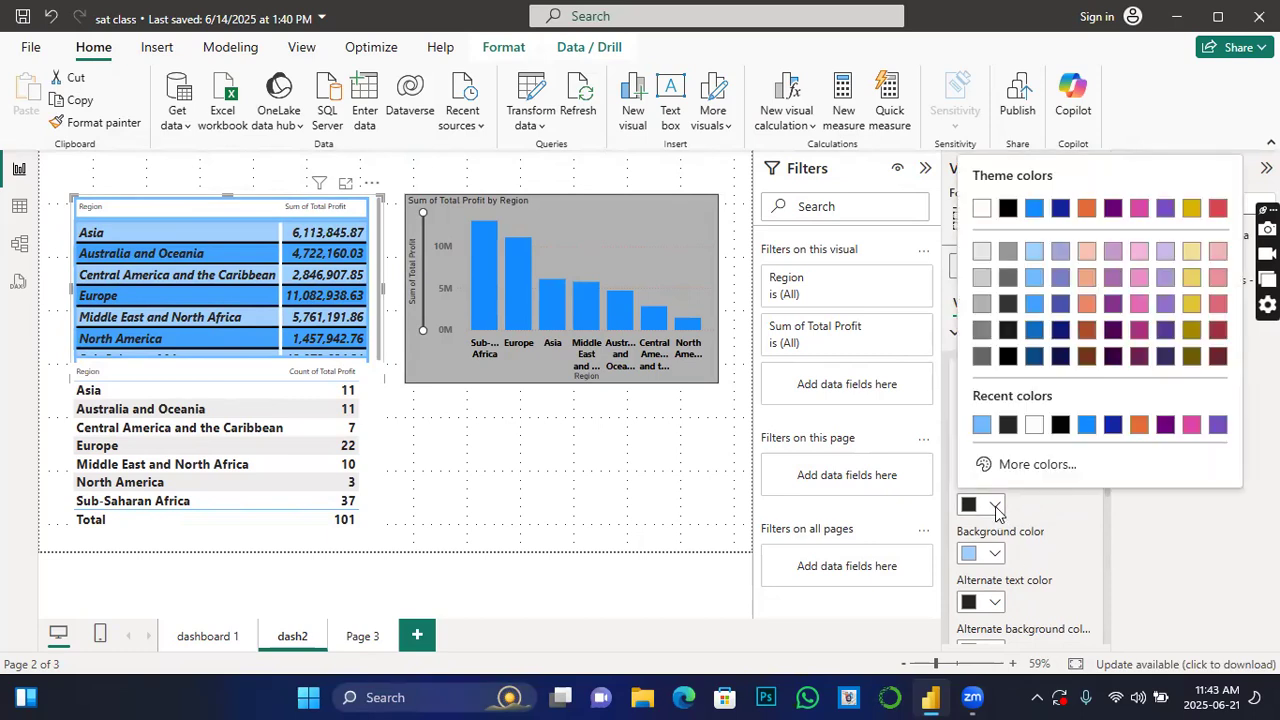
pyautogui.click(981, 209)
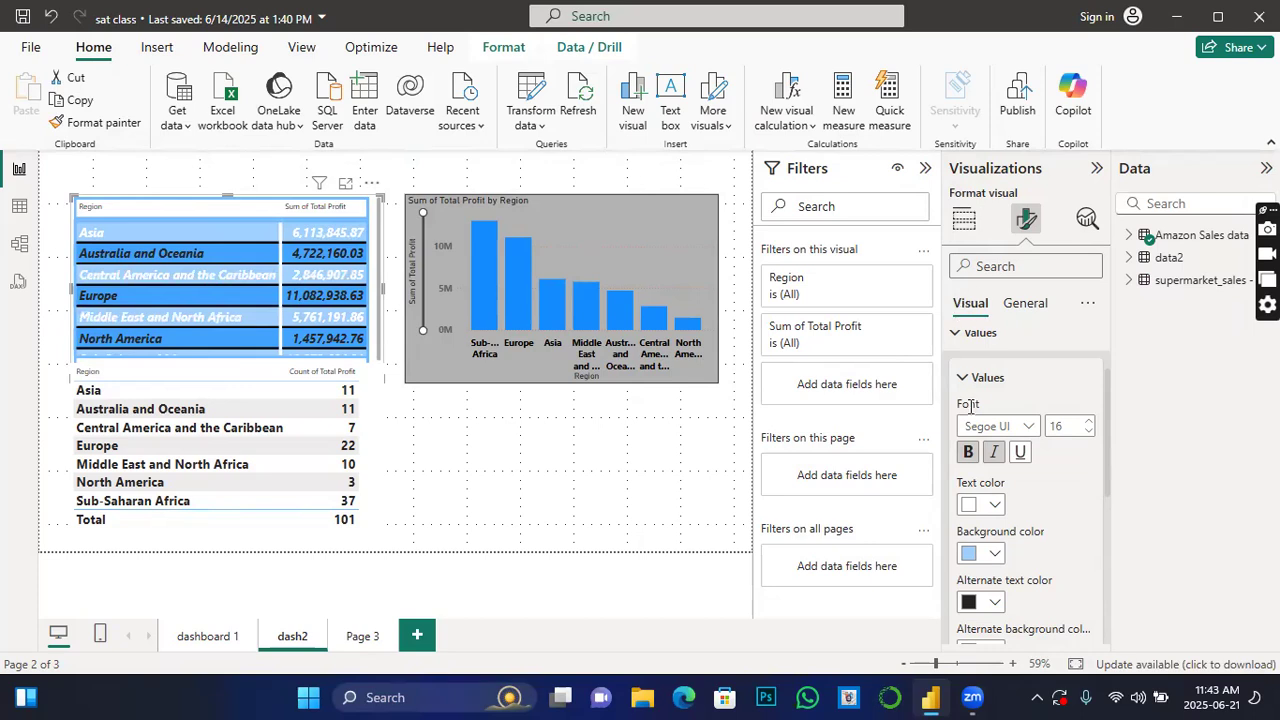
pyautogui.click(994, 506)
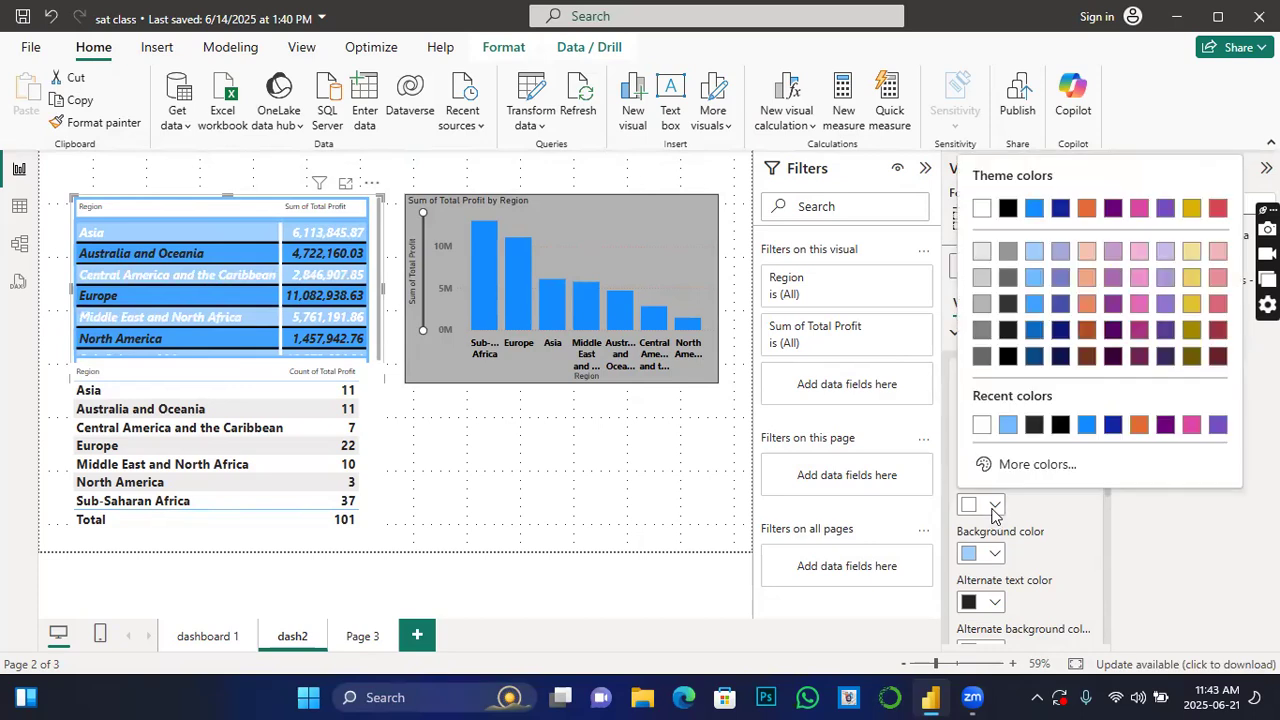
pyautogui.click(1038, 426)
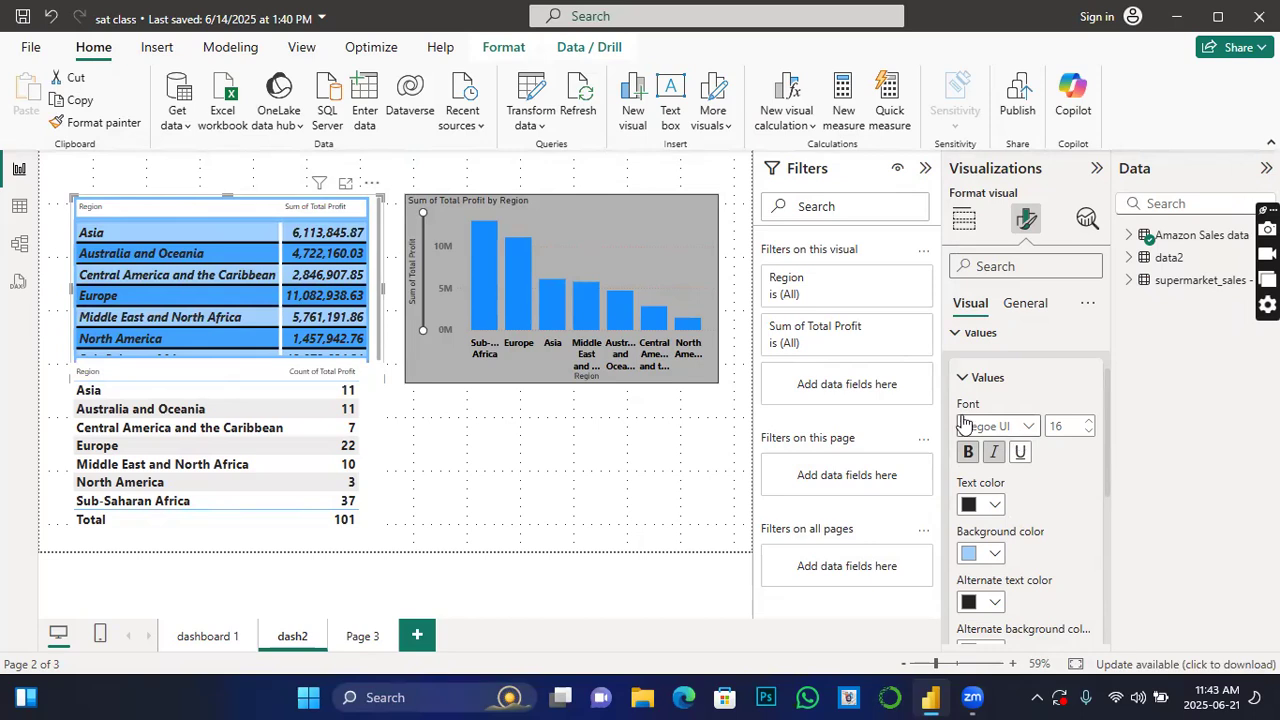
# Set the font size of the table's column headers to 15.
pyautogui.scroll(-2, 993, 545)
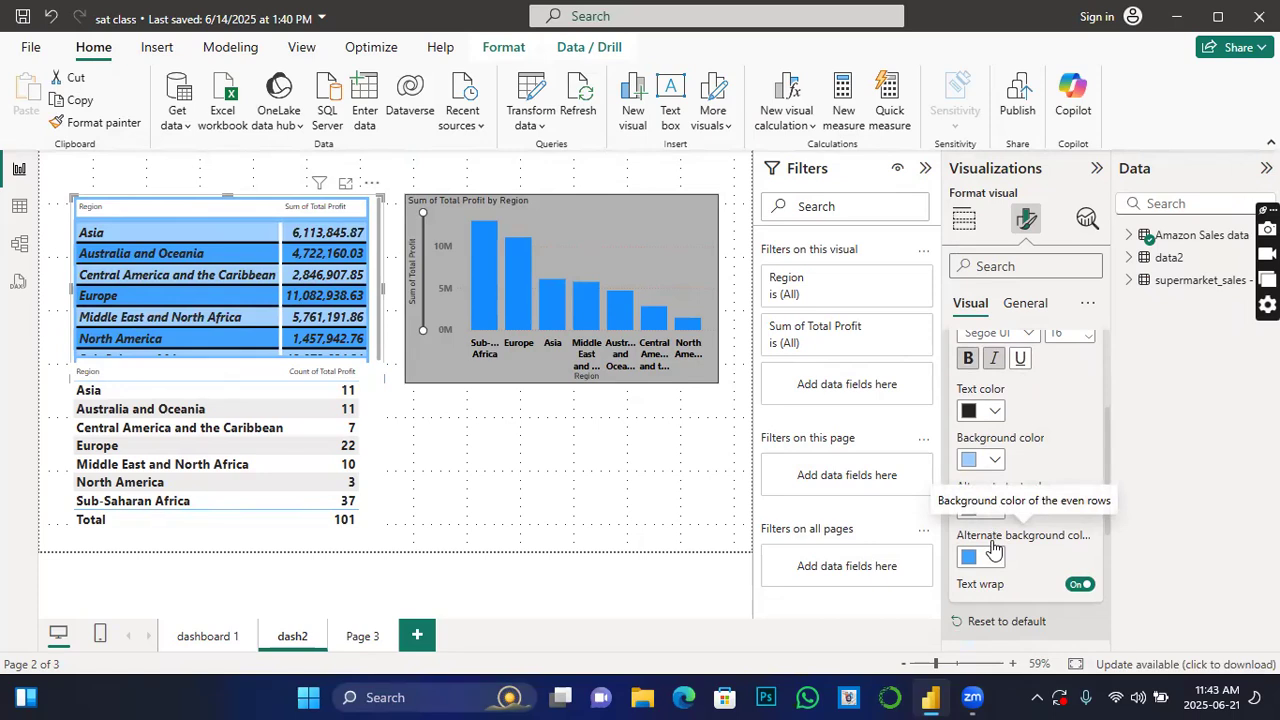
pyautogui.scroll(-2, 995, 540)
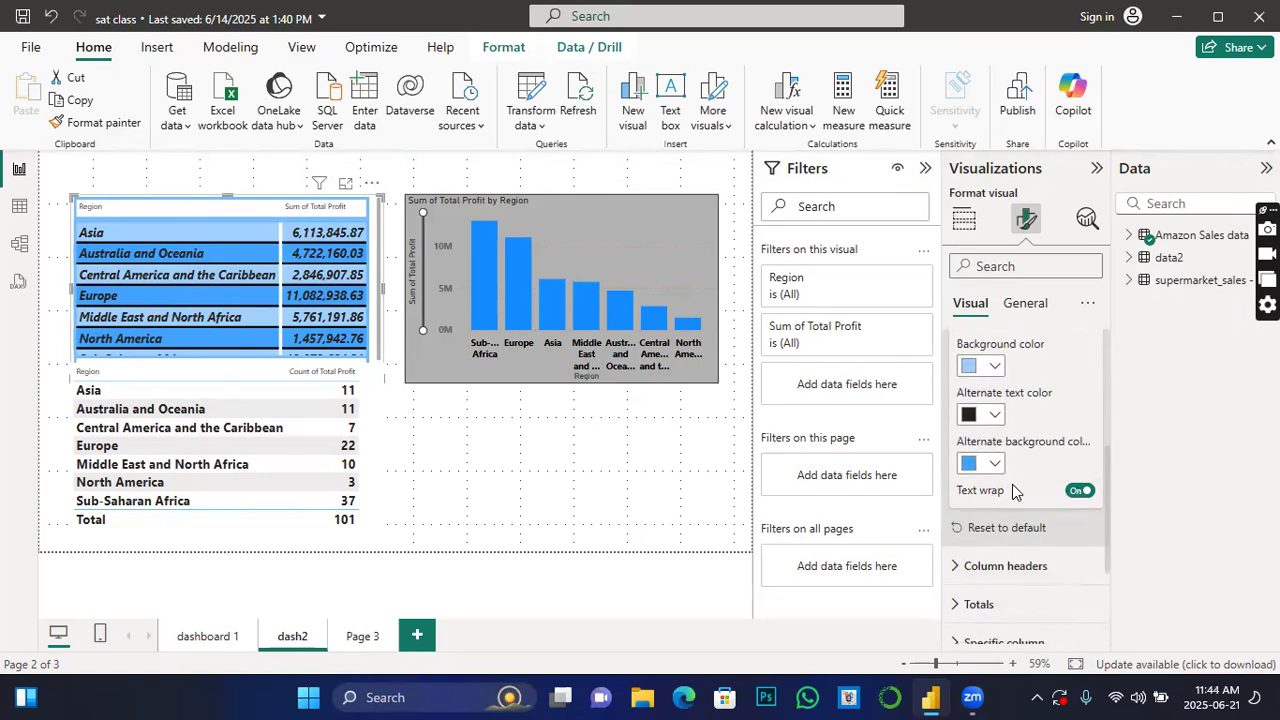
pyautogui.scroll(-1, 988, 527)
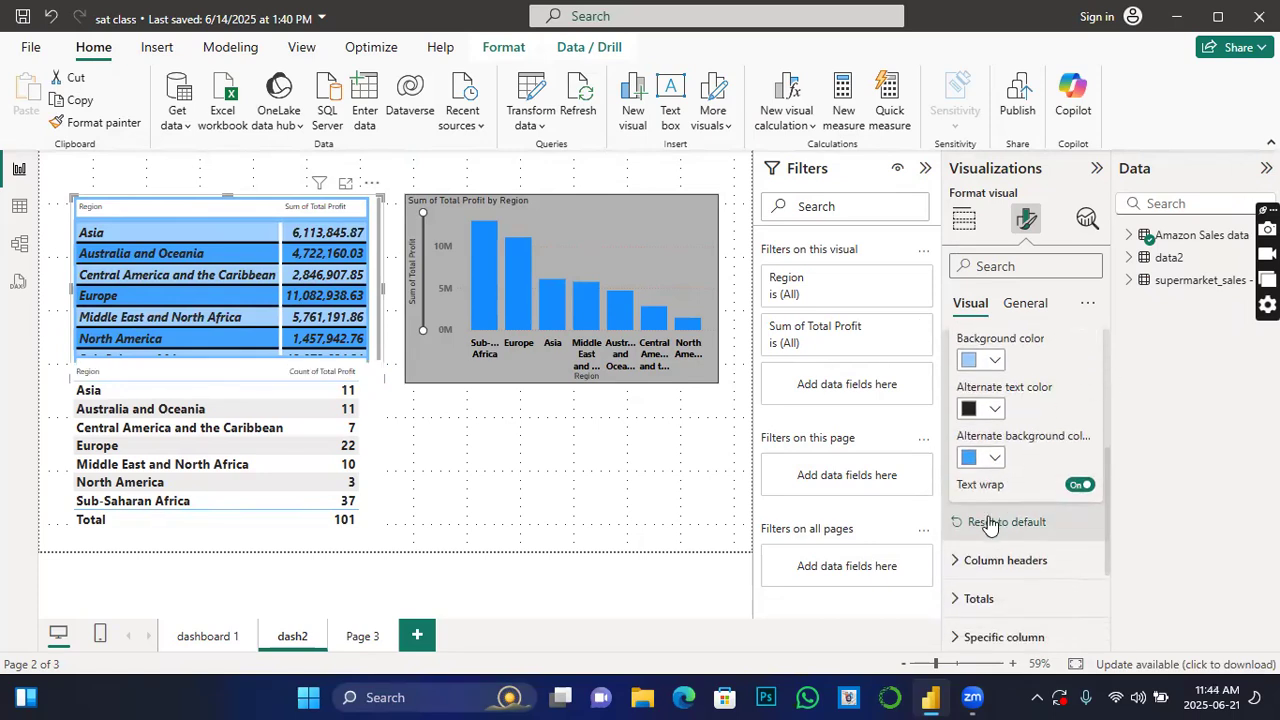
pyautogui.scroll(-2, 985, 520)
pyautogui.click(958, 478)
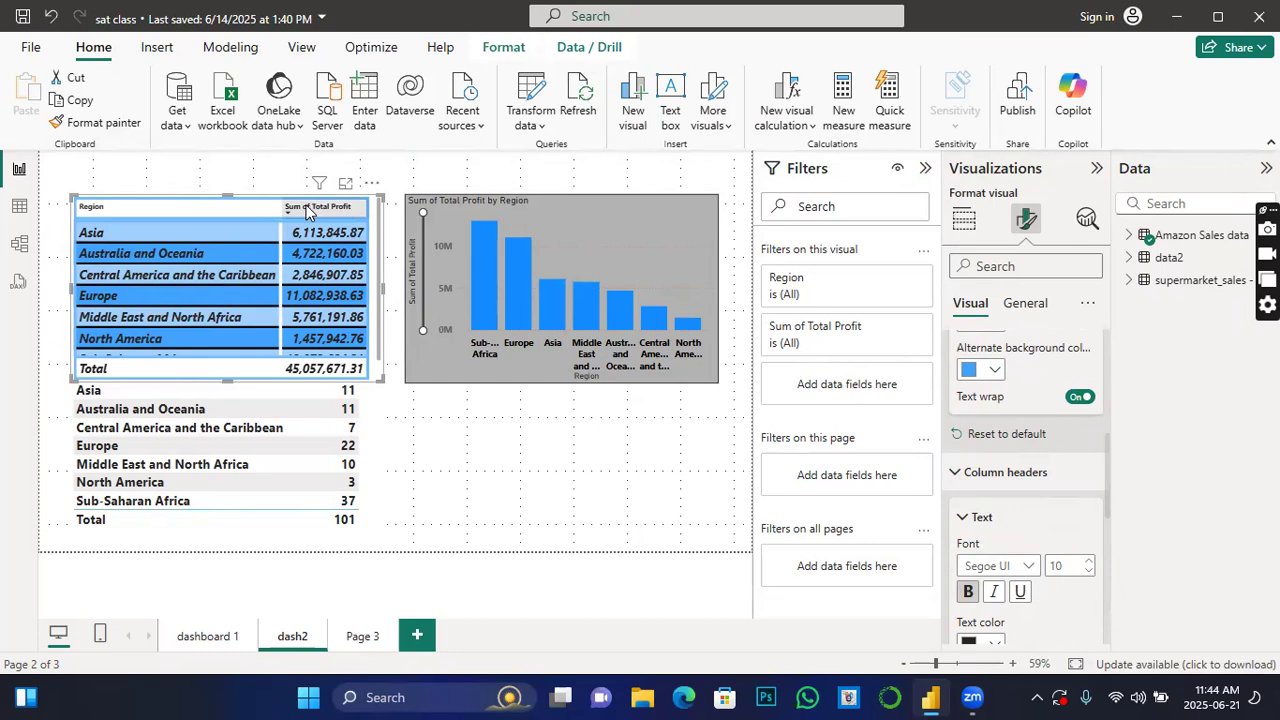
pyautogui.click(1090, 566)
pyautogui.click(1090, 566)
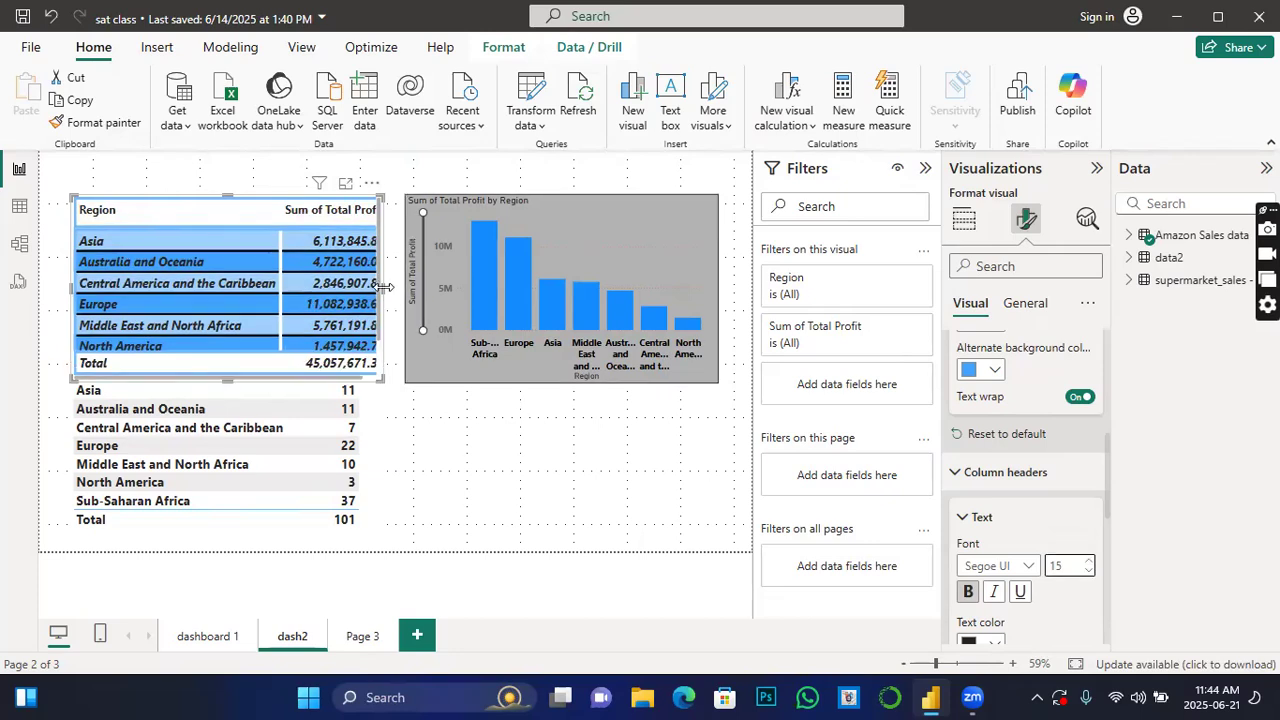
# Widen the table so the whole Sum of Total Profit column fits, and clear the region selection in the bar chart.
pyautogui.moveTo(384, 287); pyautogui.dragTo(406, 287)
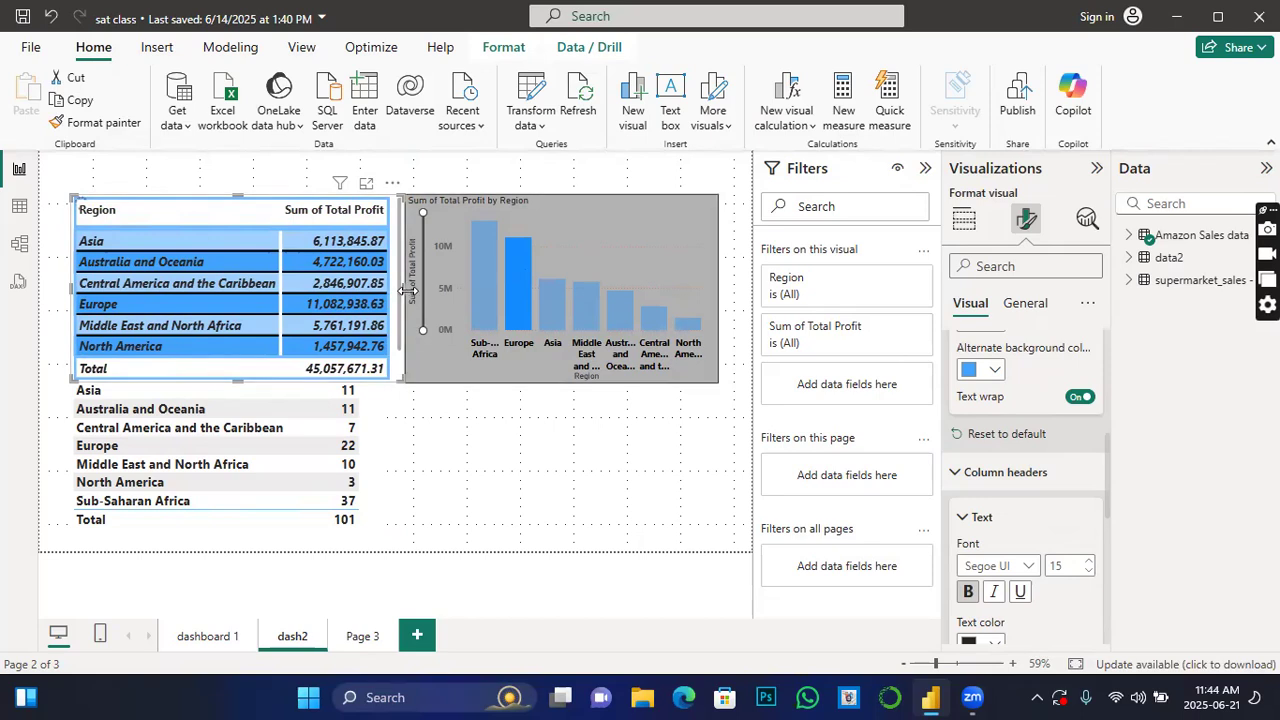
pyautogui.moveTo(406, 289); pyautogui.dragTo(448, 289)
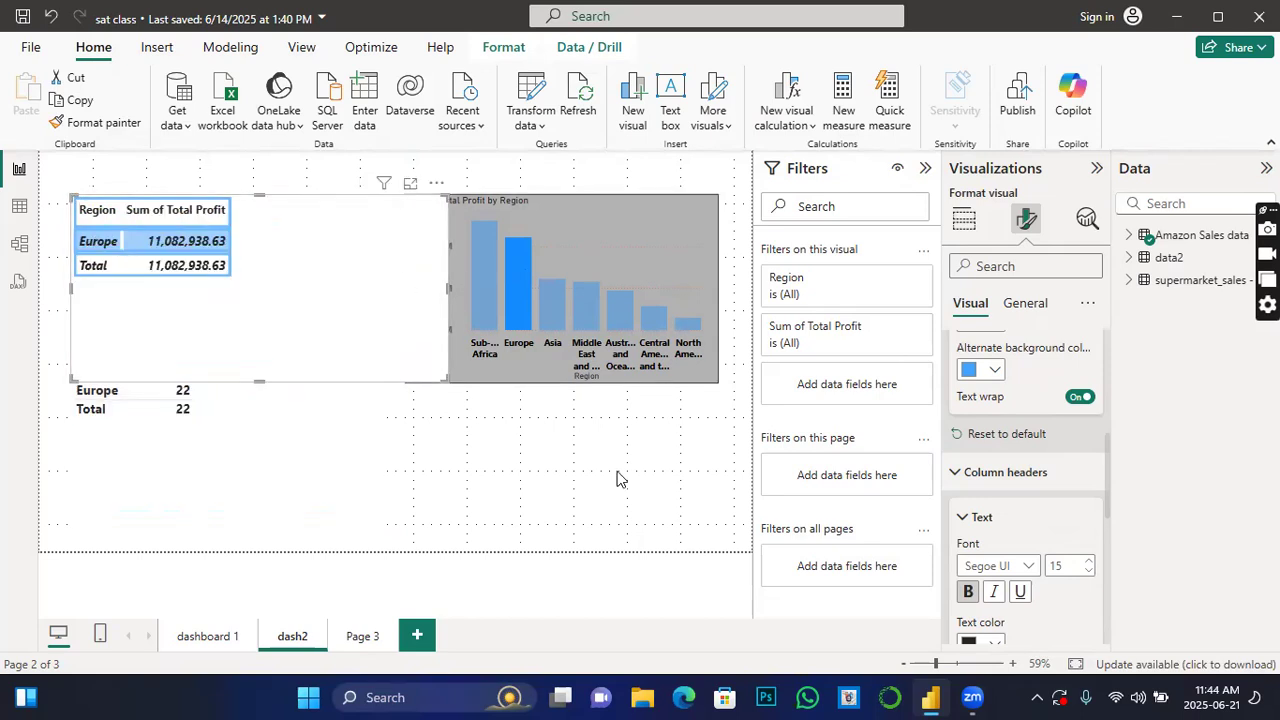
pyautogui.click(546, 314)
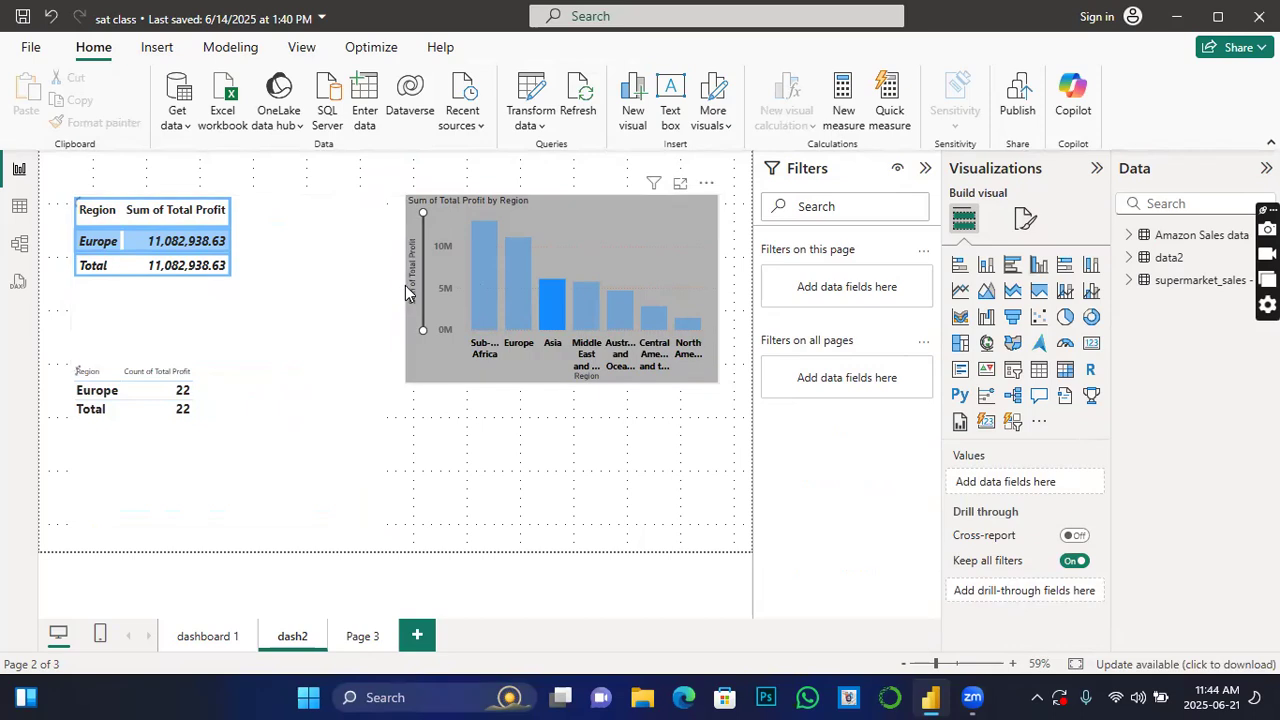
pyautogui.click(475, 383)
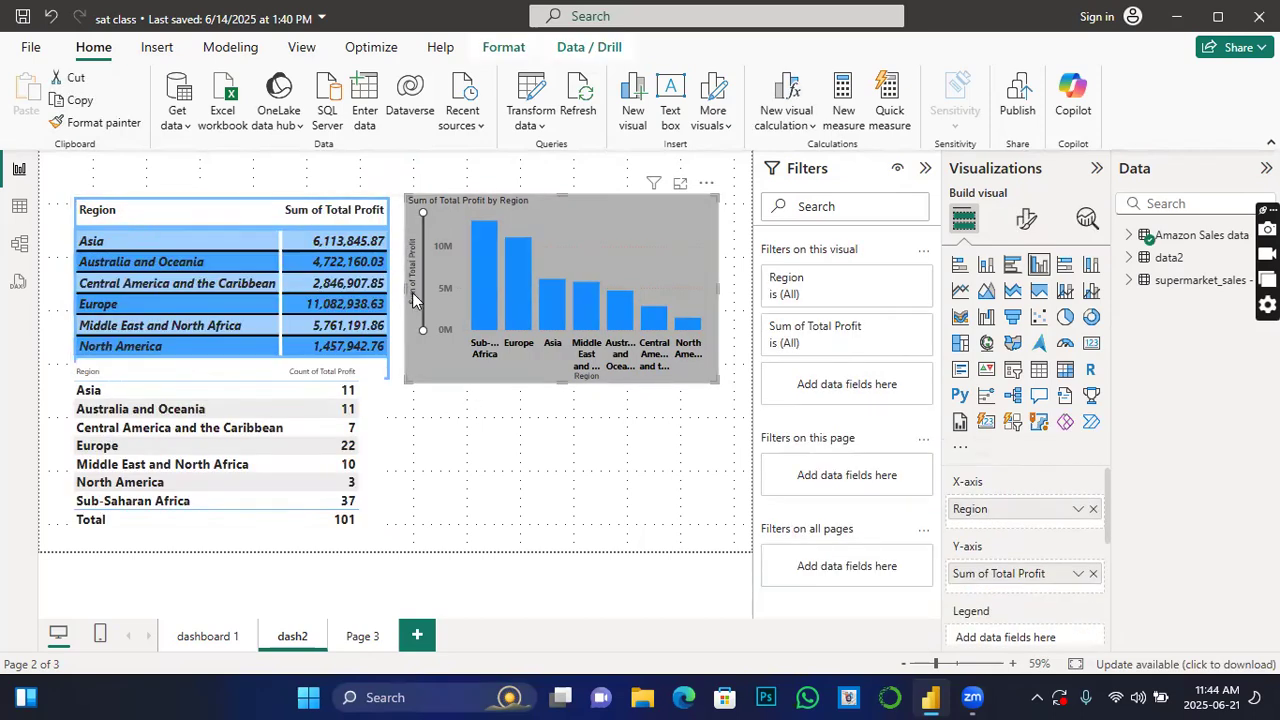
# Narrow the Sum of Total Profit by Region bar chart from its left edge, then select the table beside it without any row filter.
pyautogui.moveTo(405, 287); pyautogui.dragTo(440, 287)
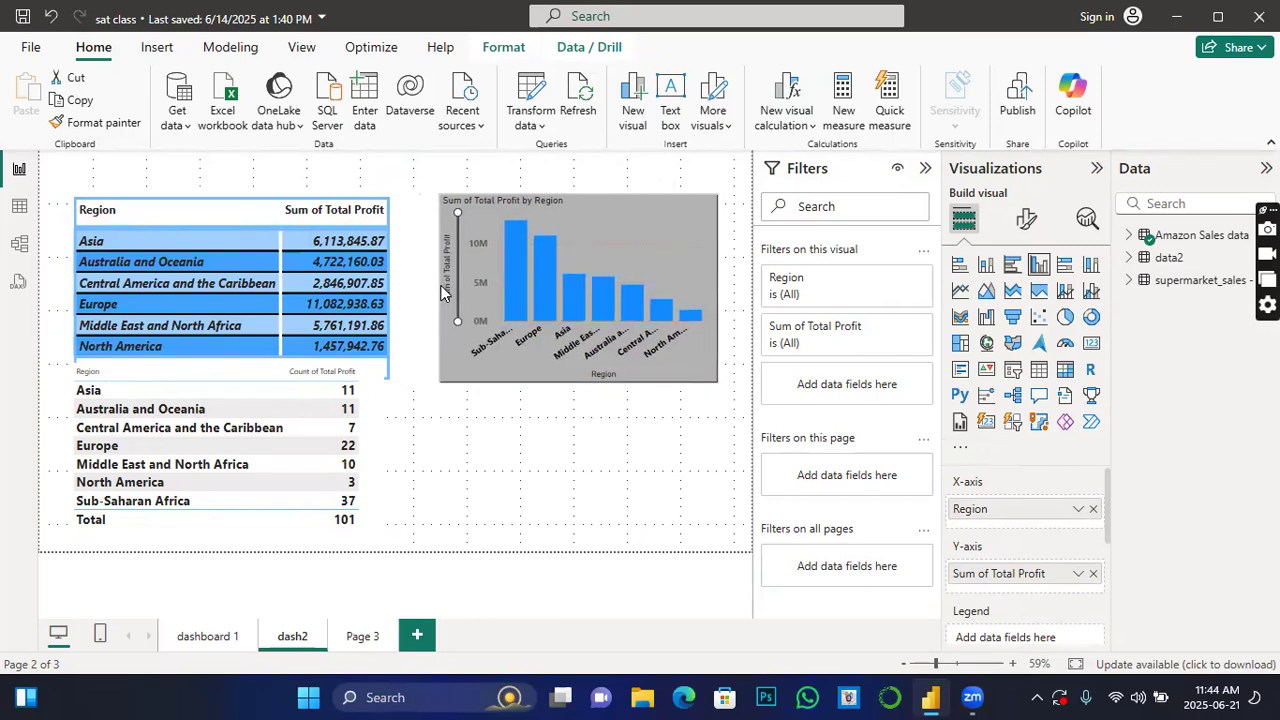
pyautogui.click(388, 283)
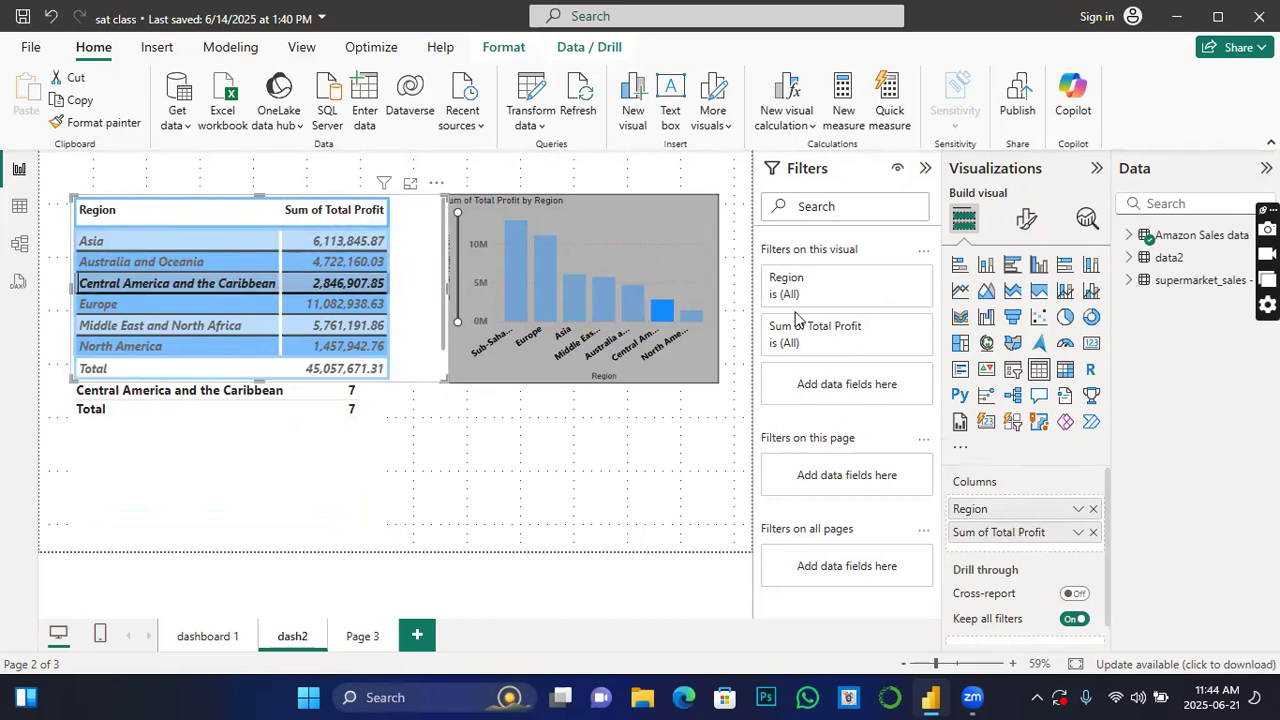
pyautogui.click(427, 284)
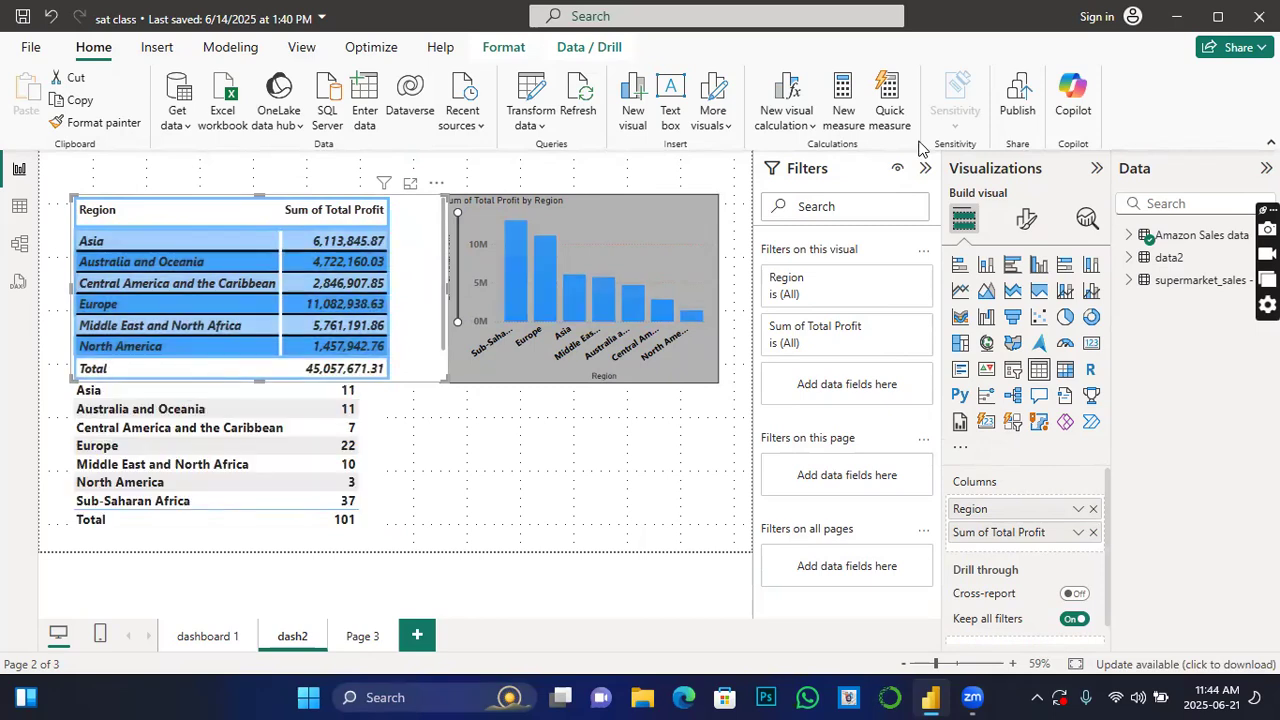
# Give the table's column headers blue text at font size 16 on a black background.
pyautogui.click(1026, 219)
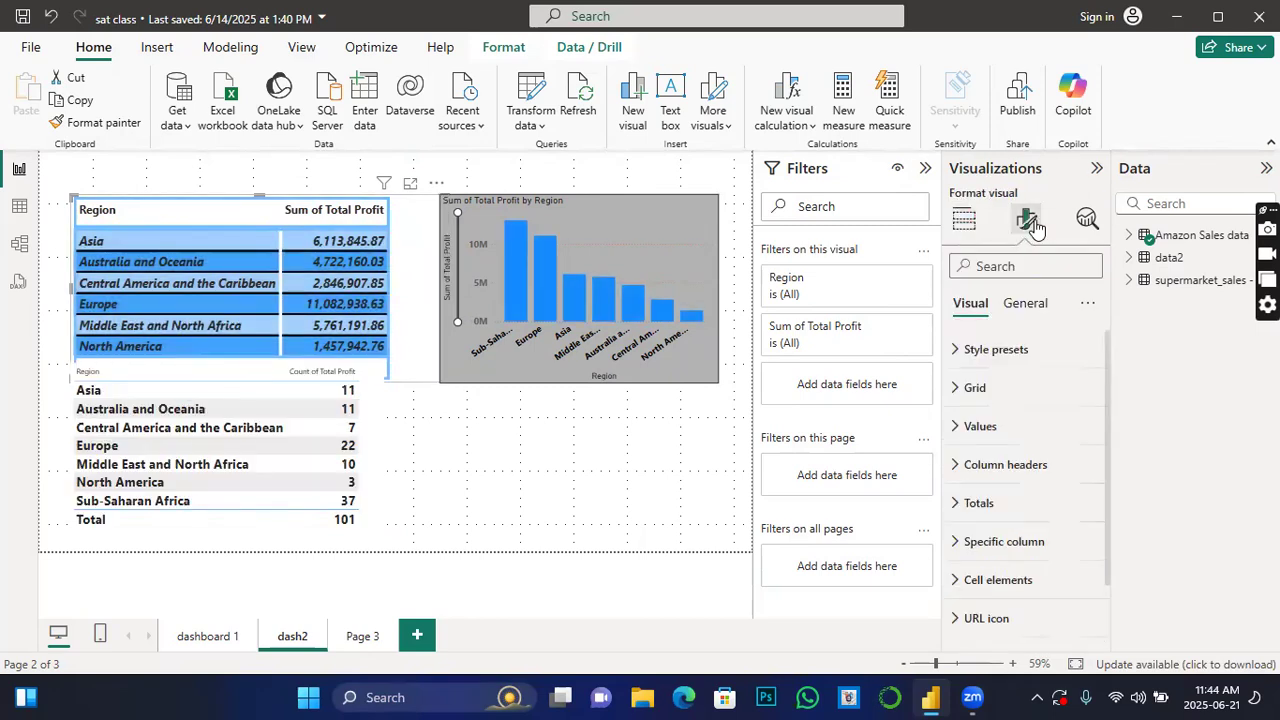
pyautogui.click(956, 465)
pyautogui.scroll(-1, 1042, 519)
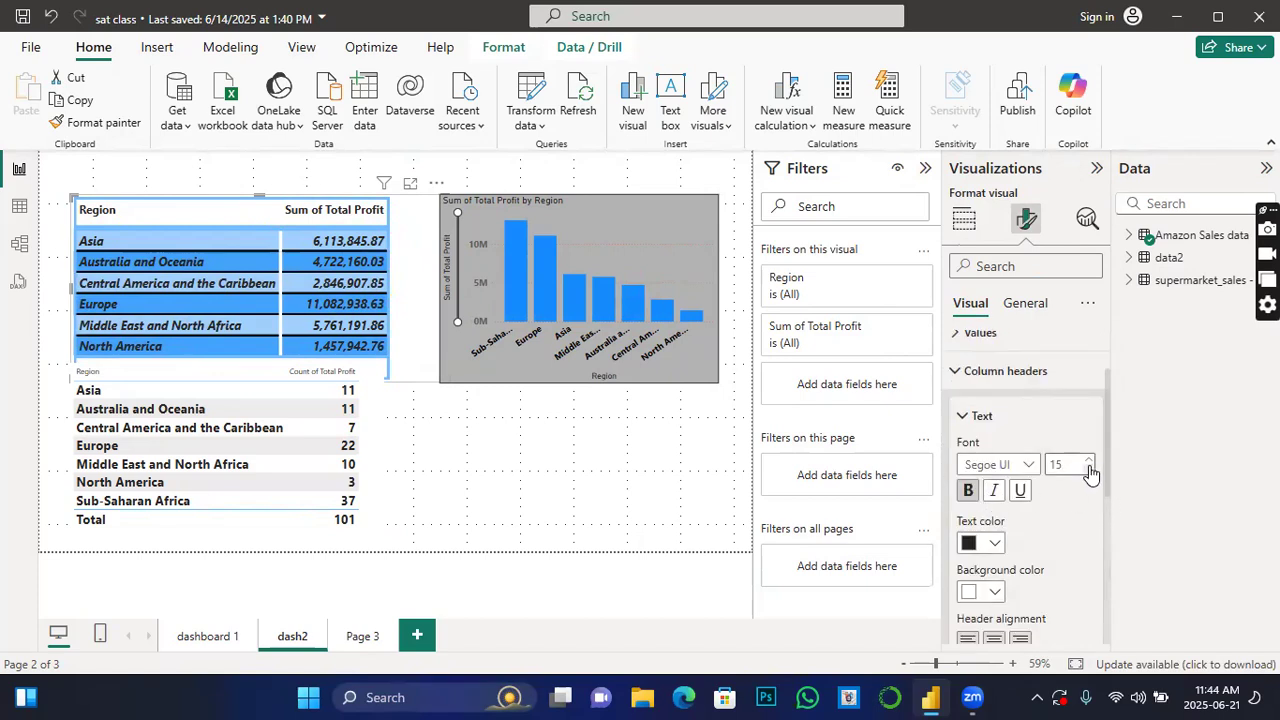
pyautogui.click(996, 546)
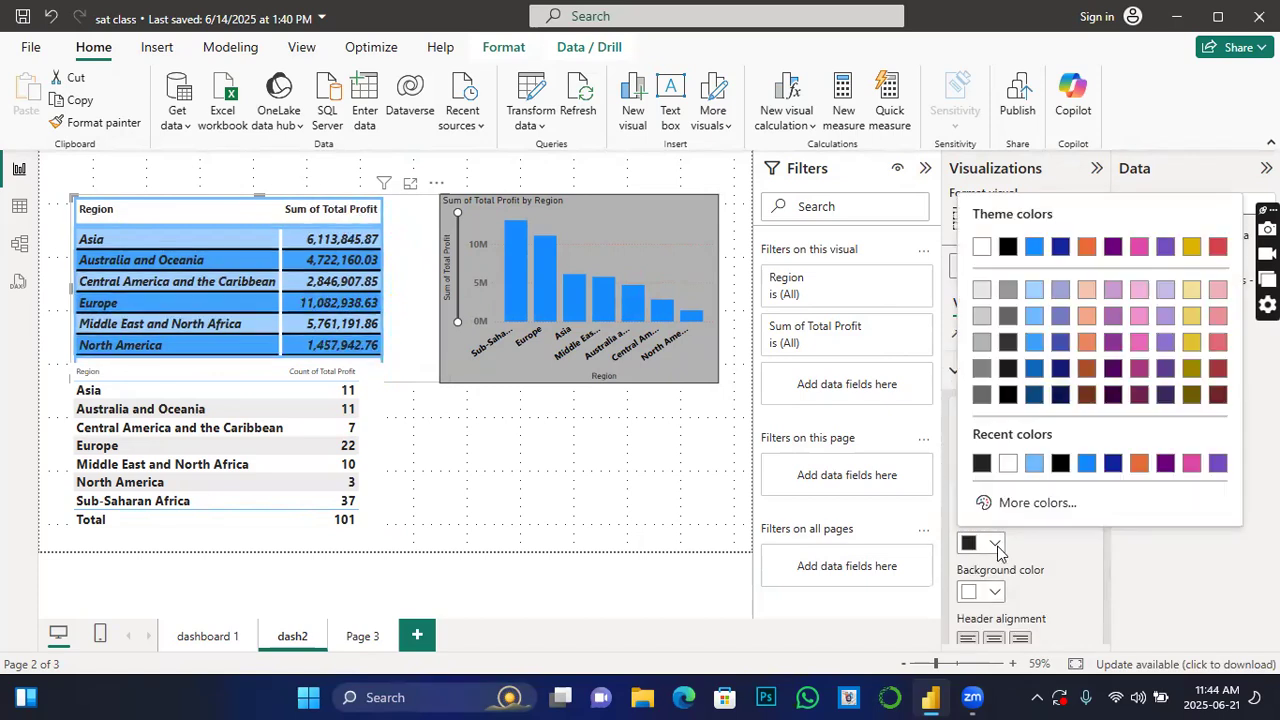
pyautogui.click(981, 464)
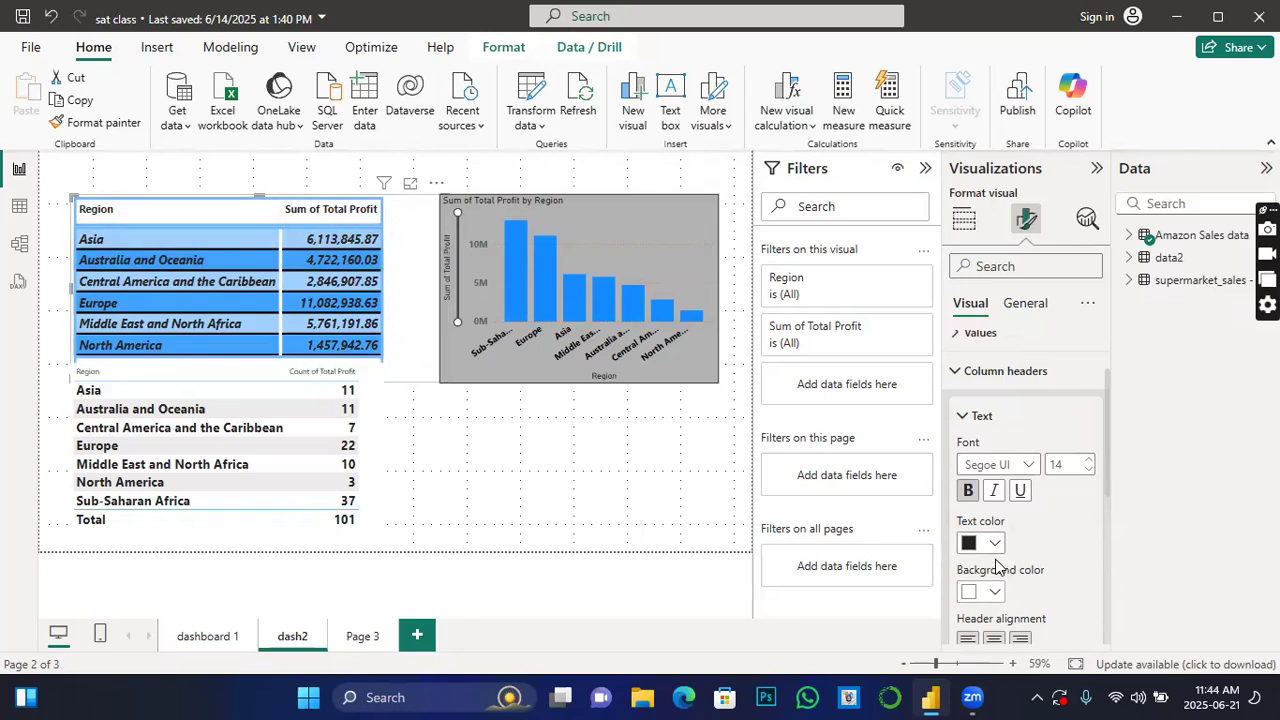
pyautogui.click(994, 591)
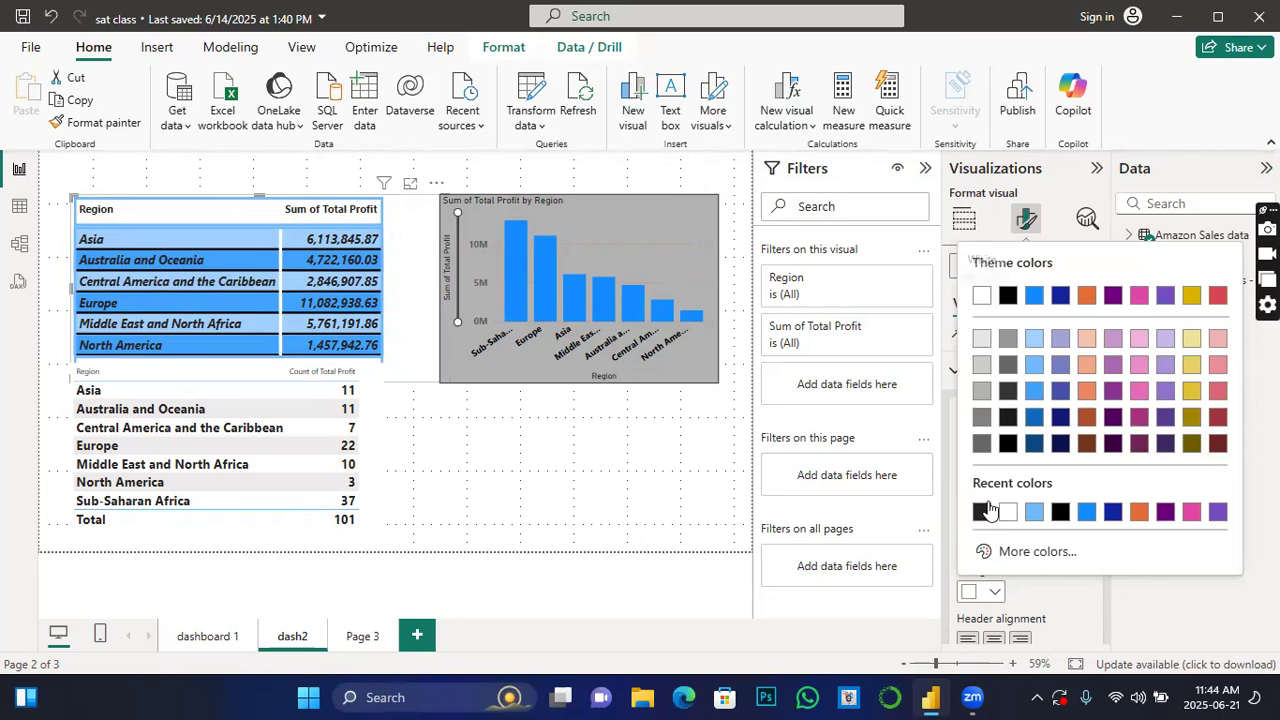
pyautogui.click(1057, 513)
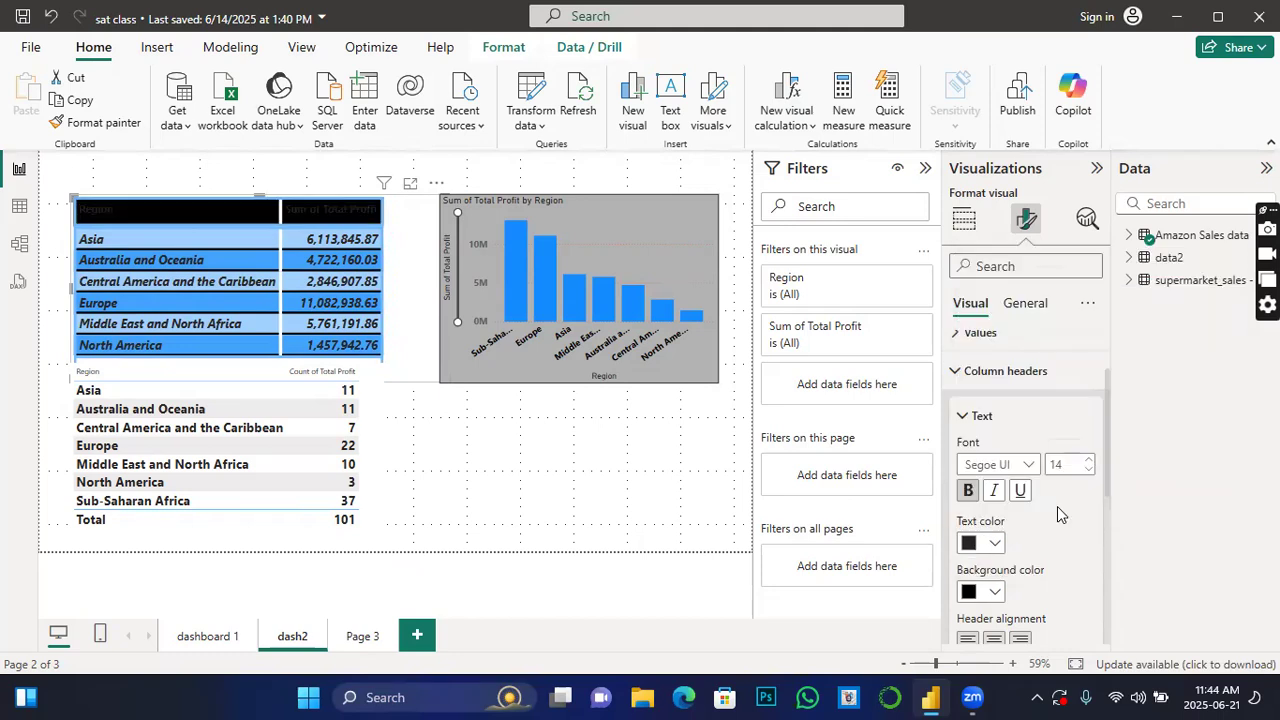
pyautogui.click(996, 543)
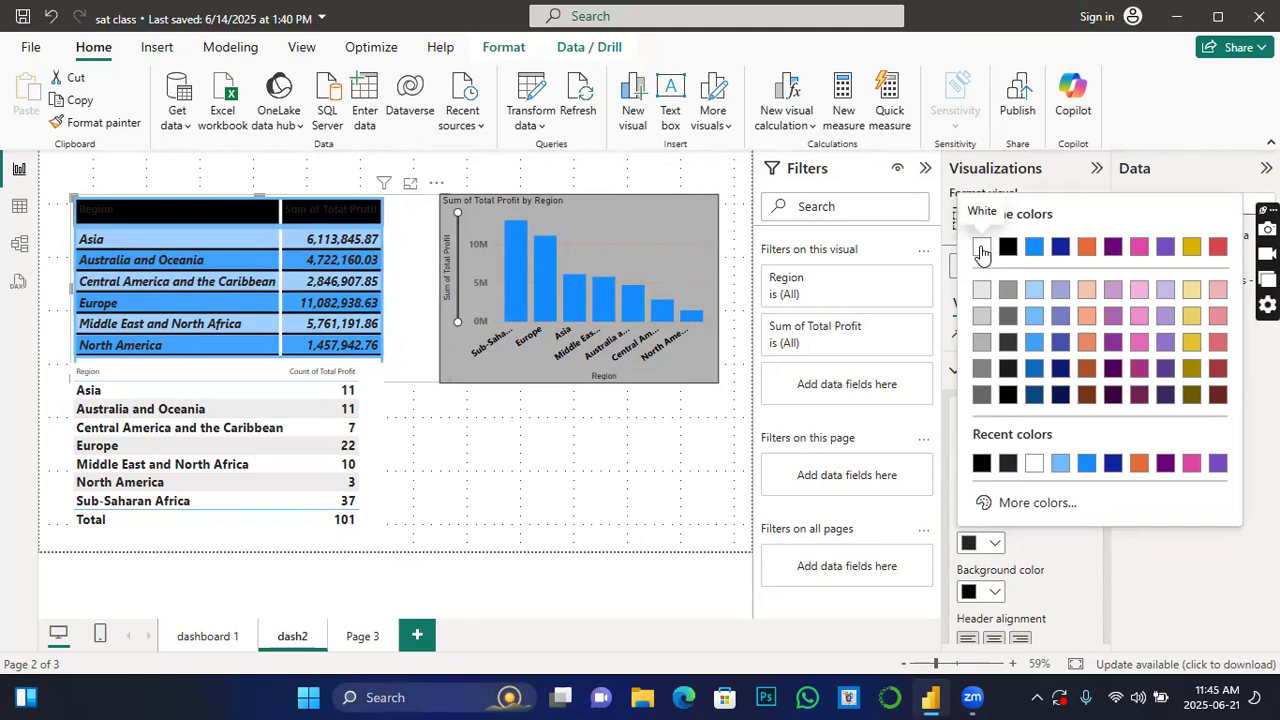
pyautogui.click(1034, 246)
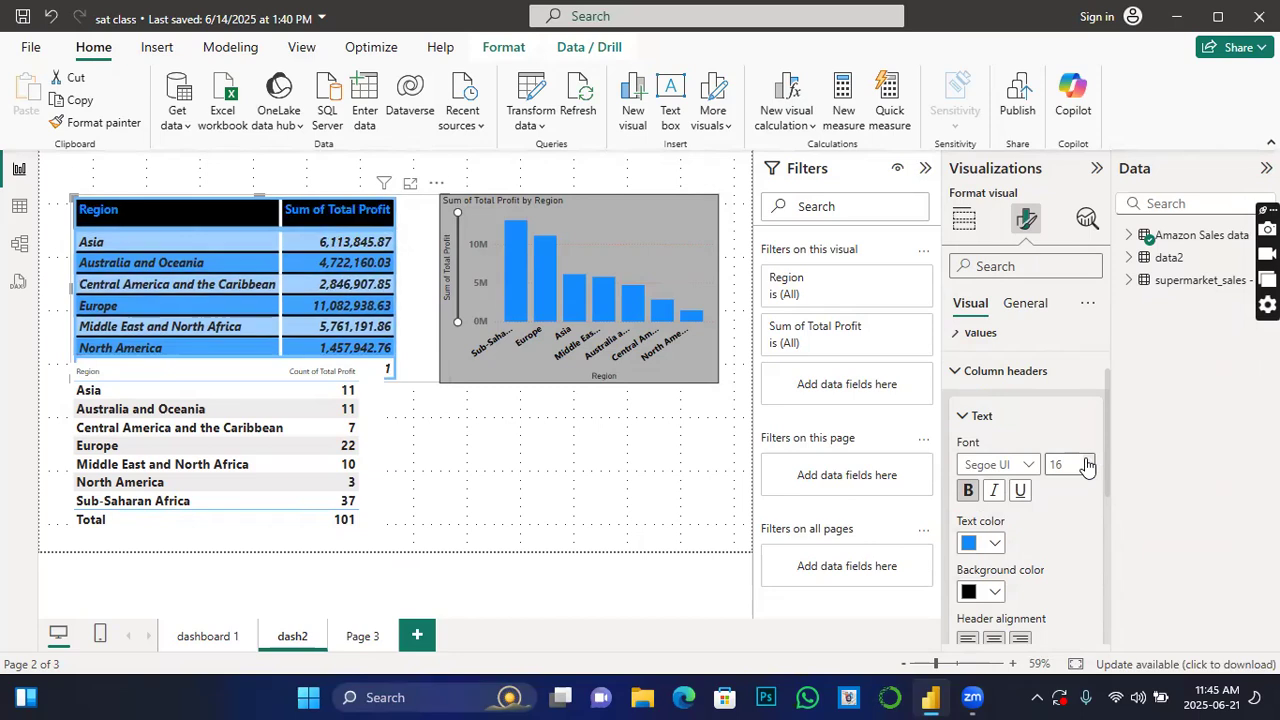
# Try center and right alignment on the table's column headers, and set them to left alignment.
pyautogui.scroll(-4, 1074, 571)
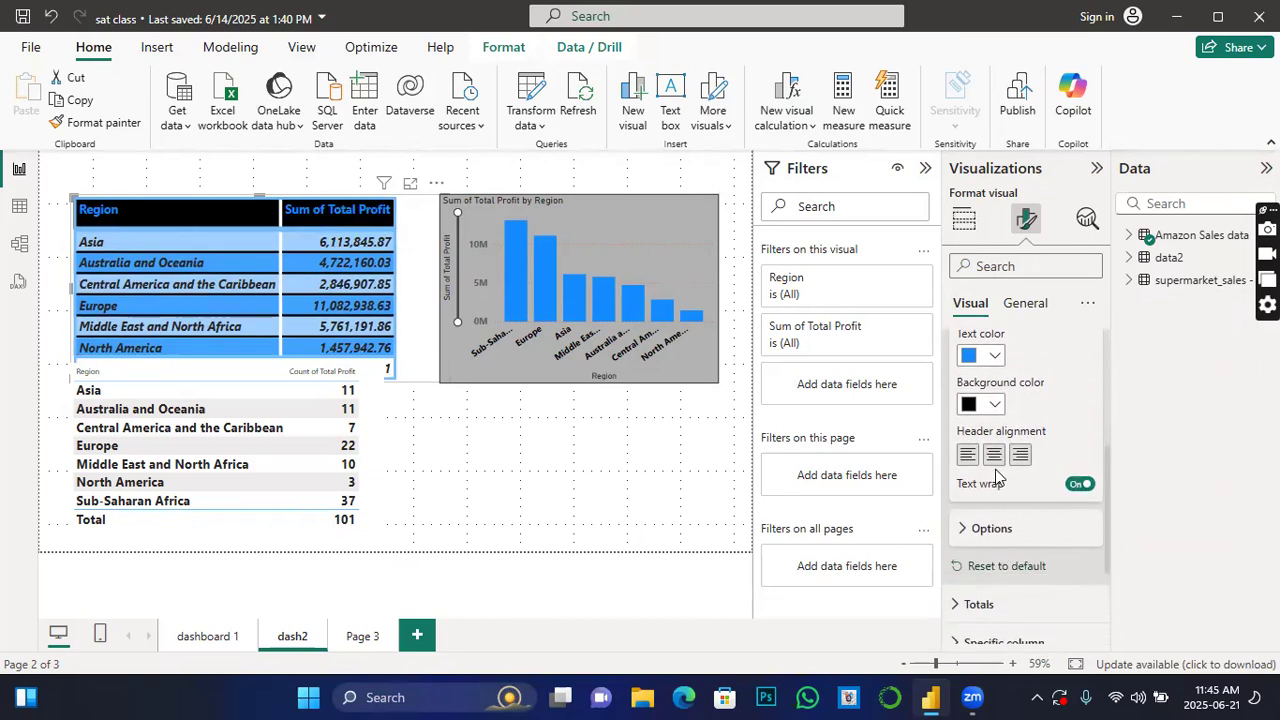
pyautogui.click(995, 460)
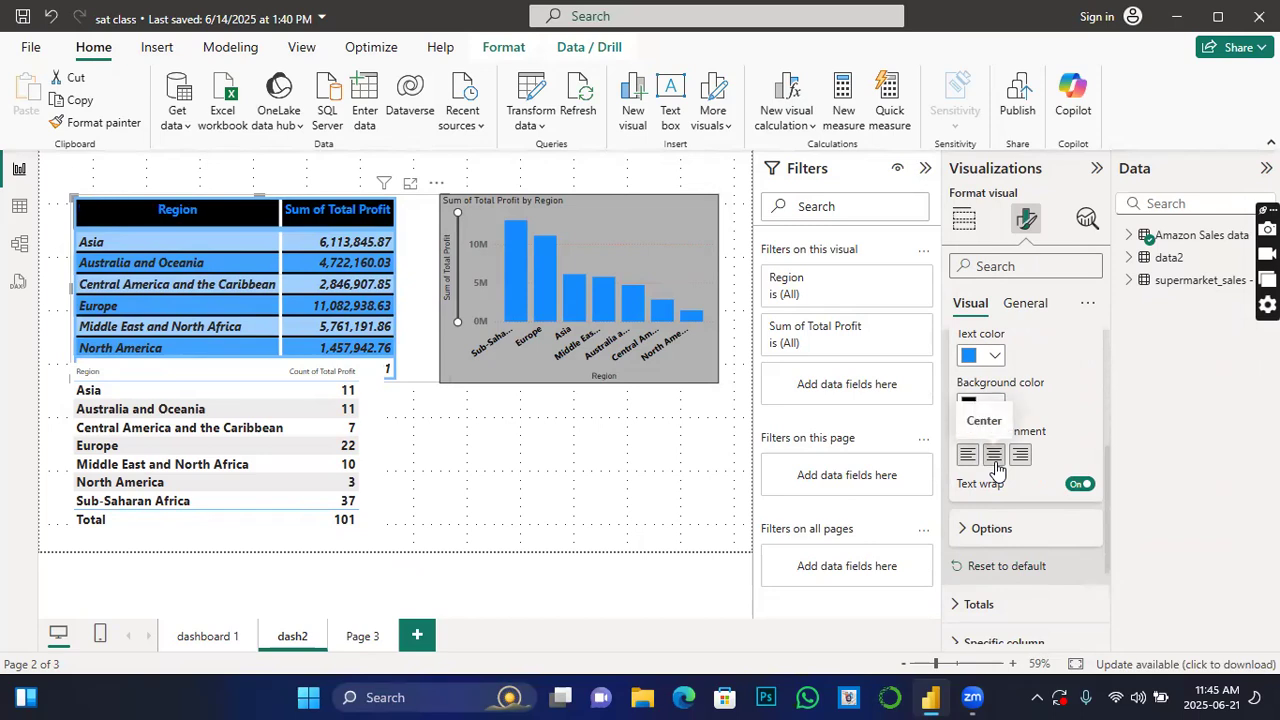
pyautogui.click(966, 458)
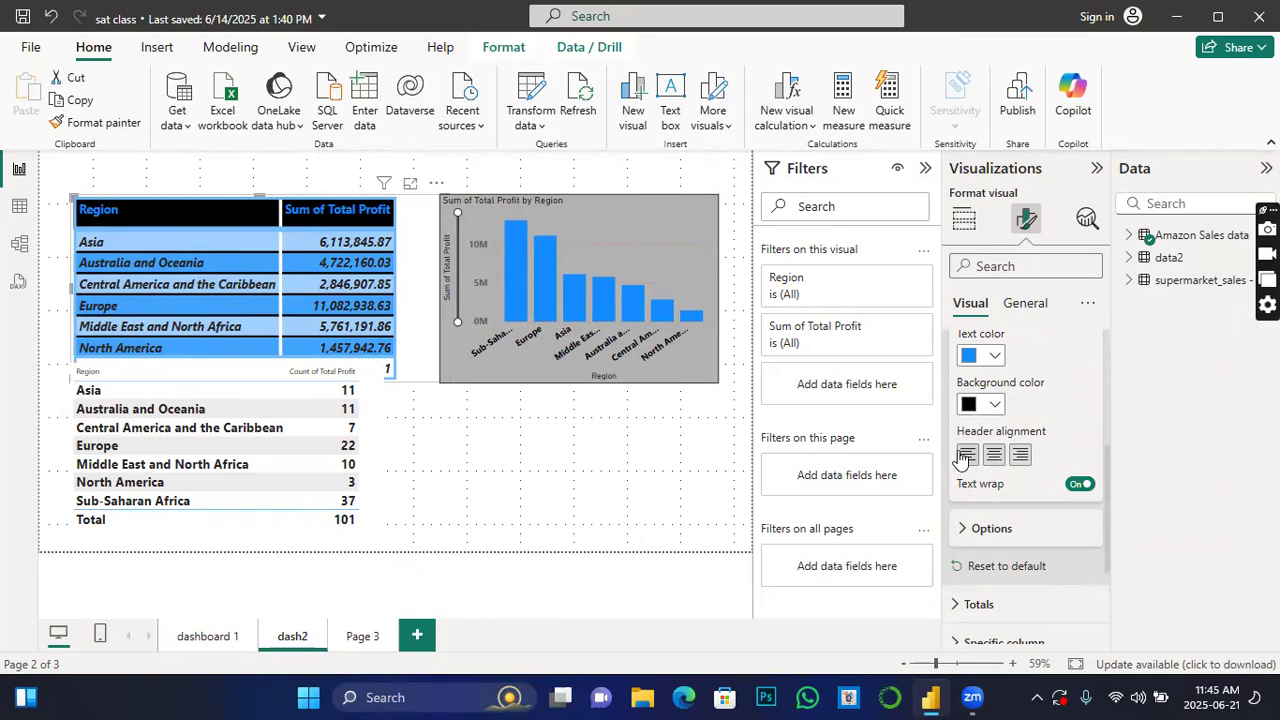
pyautogui.click(1020, 458)
pyautogui.click(995, 459)
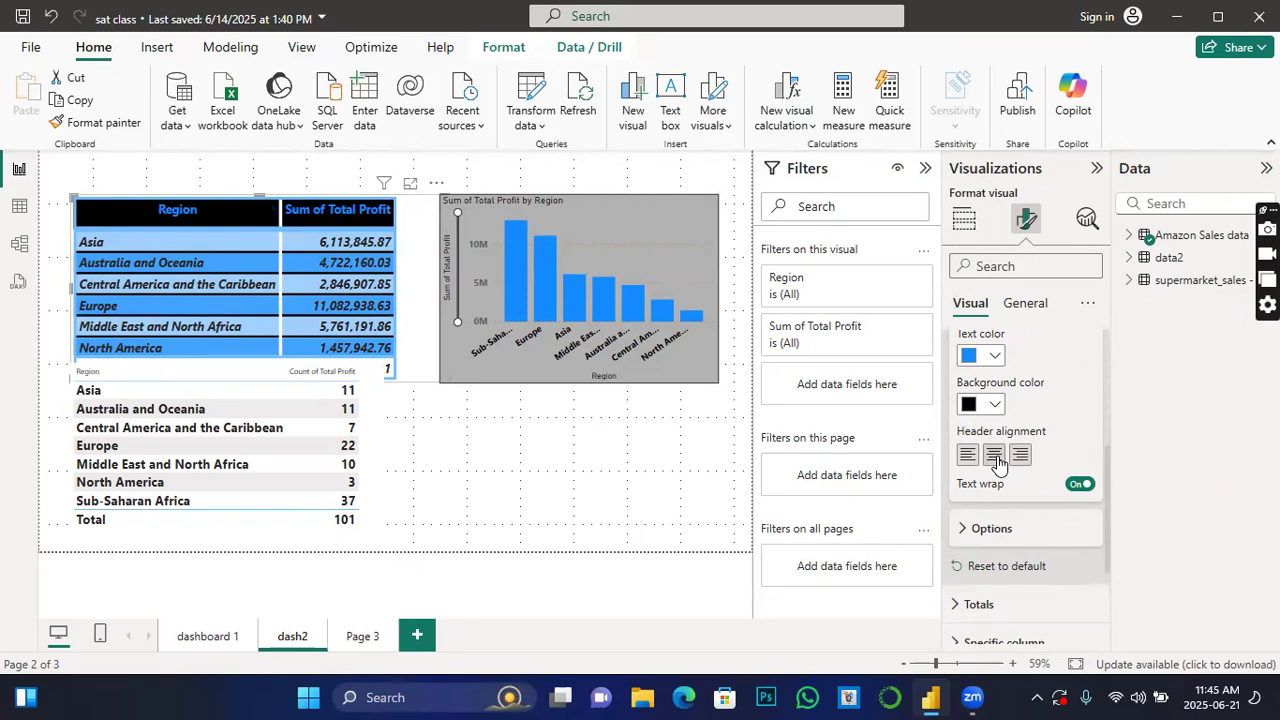
pyautogui.click(966, 458)
pyautogui.scroll(-2, 975, 462)
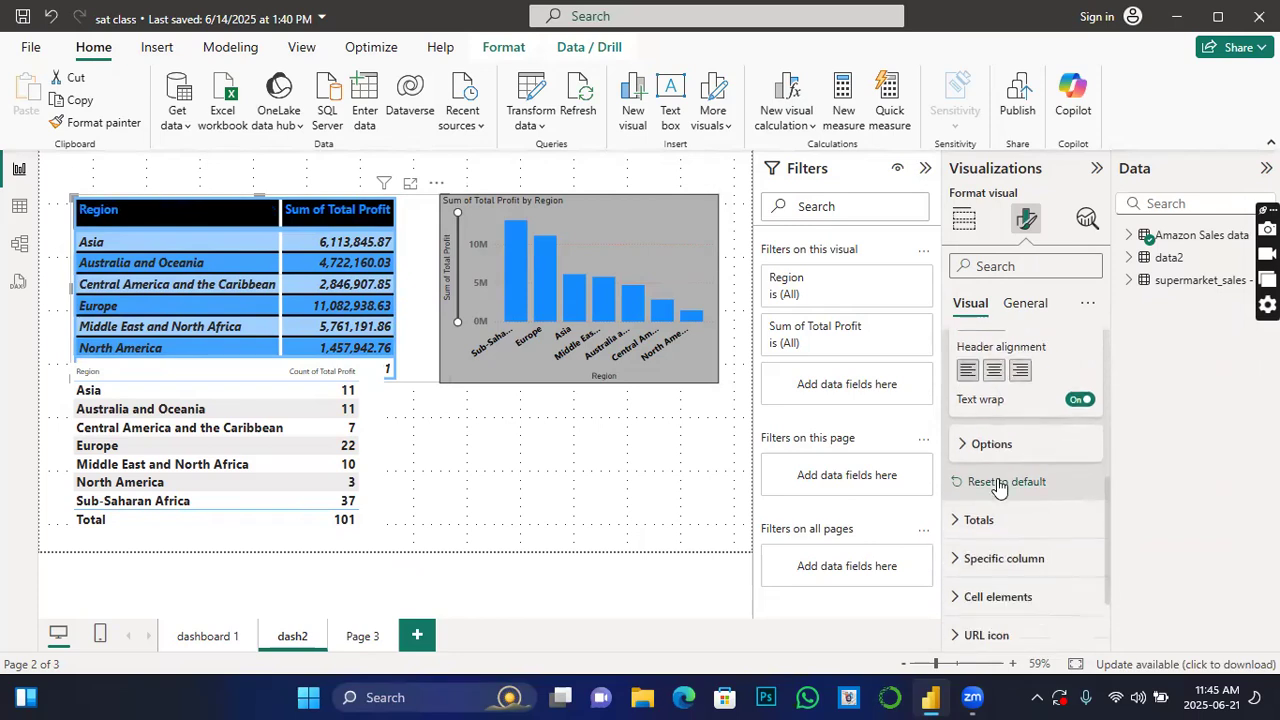
pyautogui.scroll(5, 968, 445)
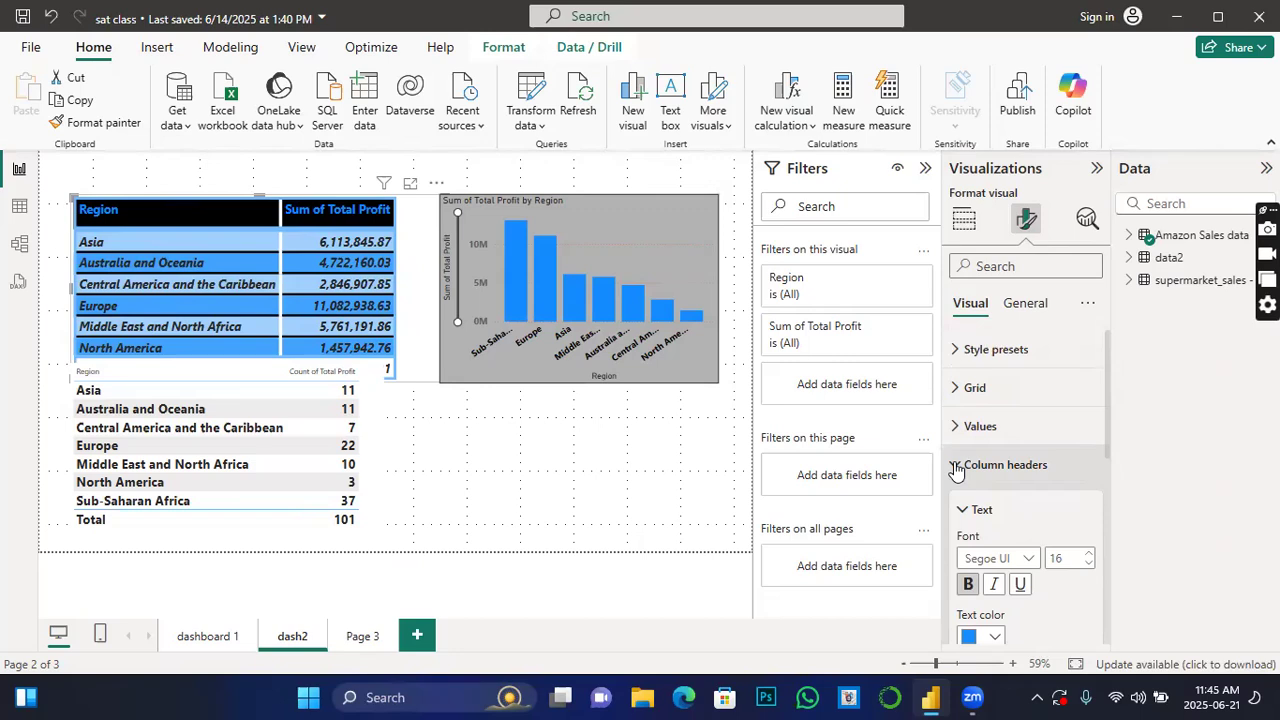
pyautogui.click(957, 467)
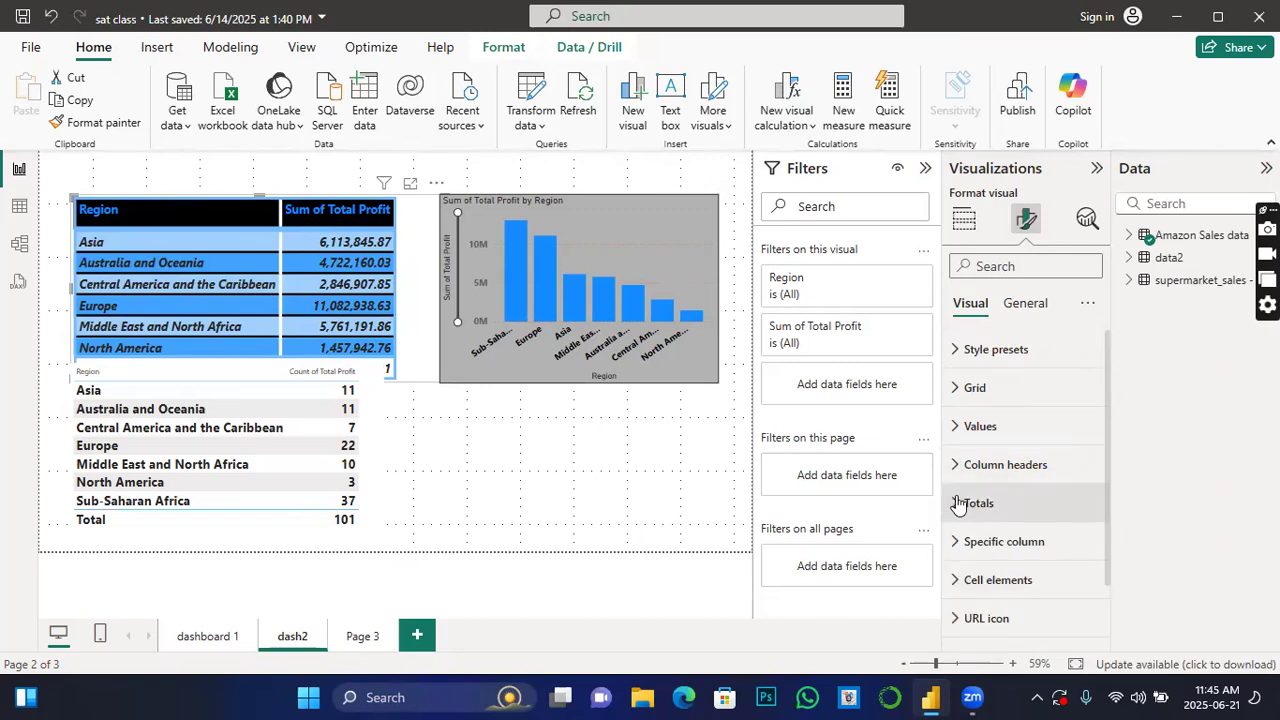
# Change the label of the table's total row to Total Profit.
pyautogui.click(957, 503)
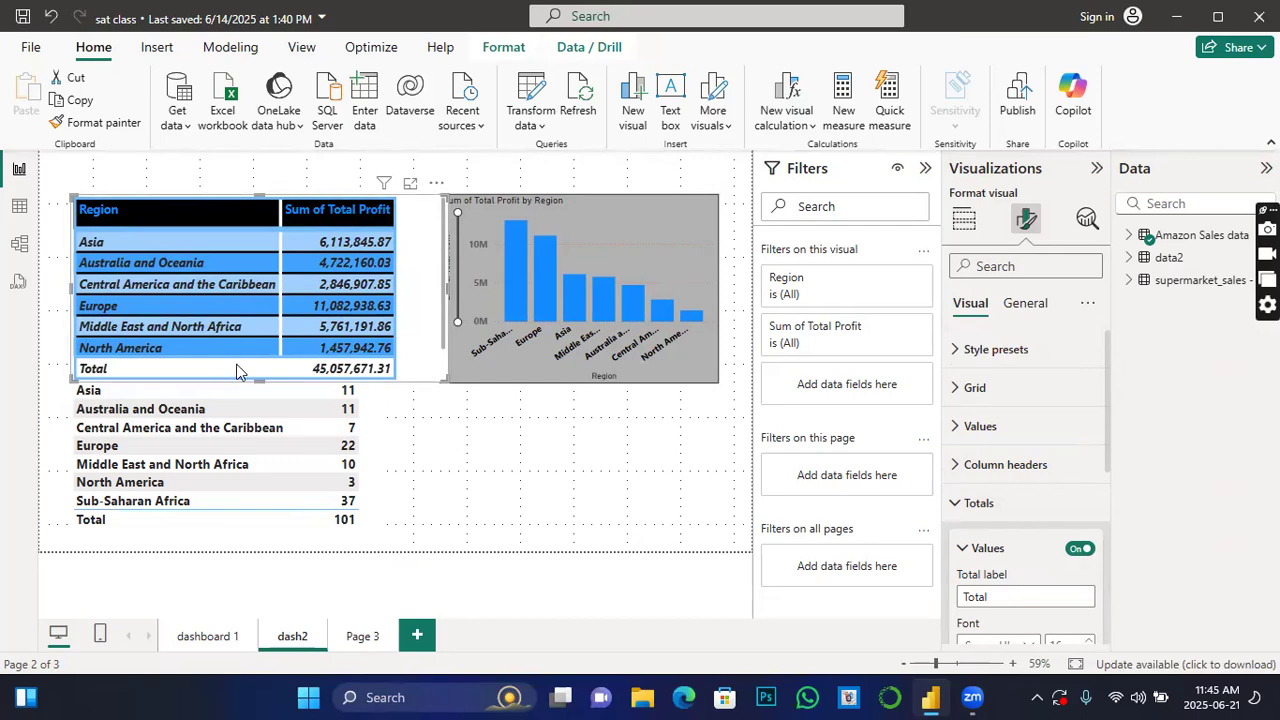
pyautogui.scroll(-2, 1006, 574)
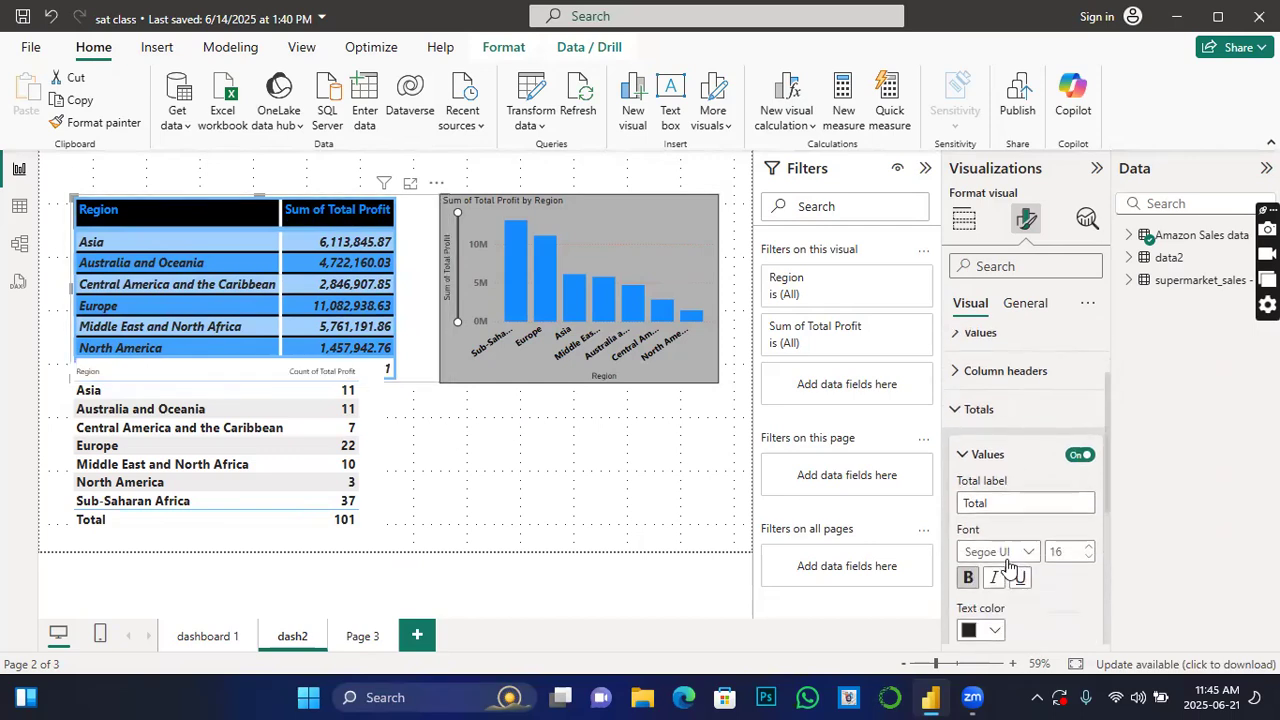
pyautogui.click(995, 502)
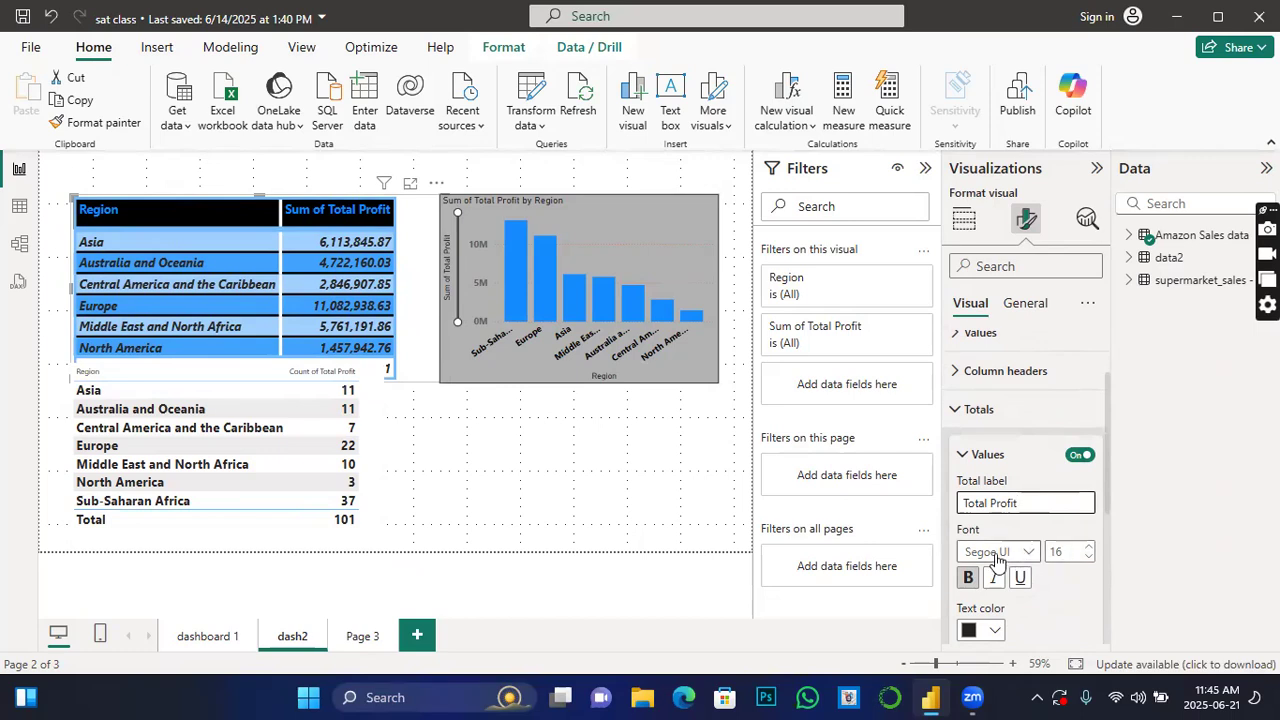
# Give the table's total row a black background and blue text.
pyautogui.scroll(-2, 1020, 565)
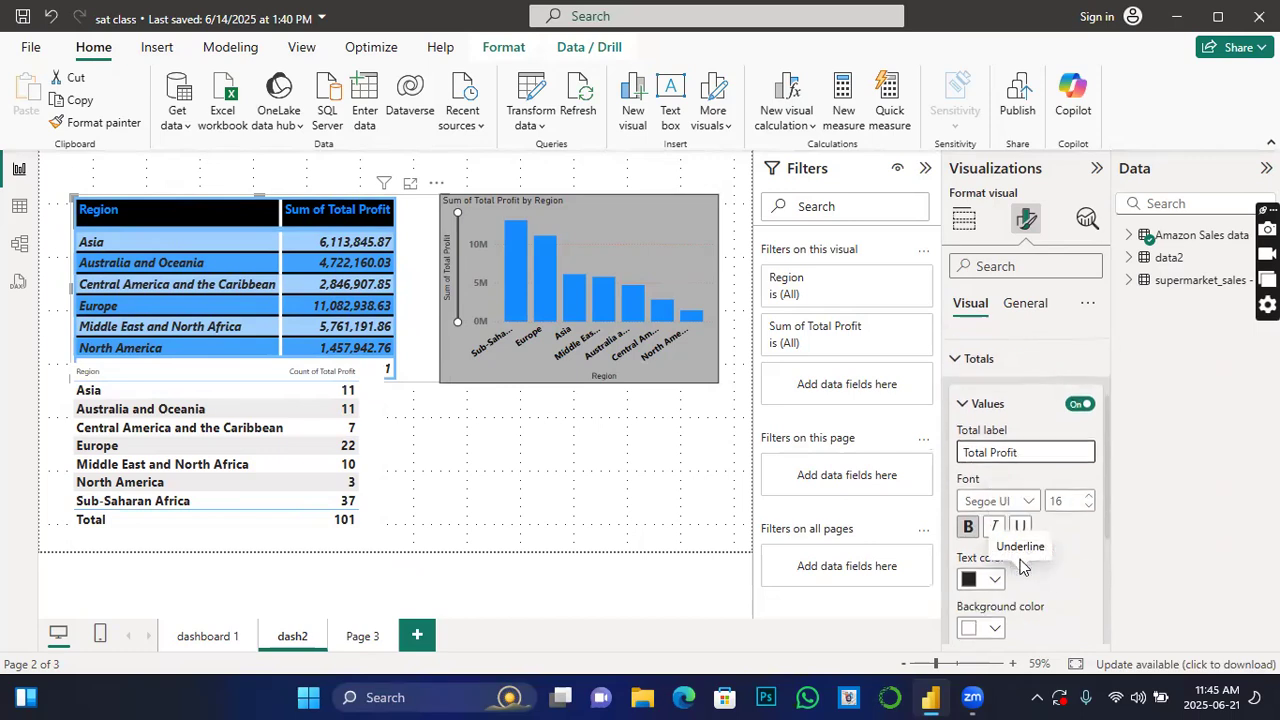
pyautogui.click(985, 585)
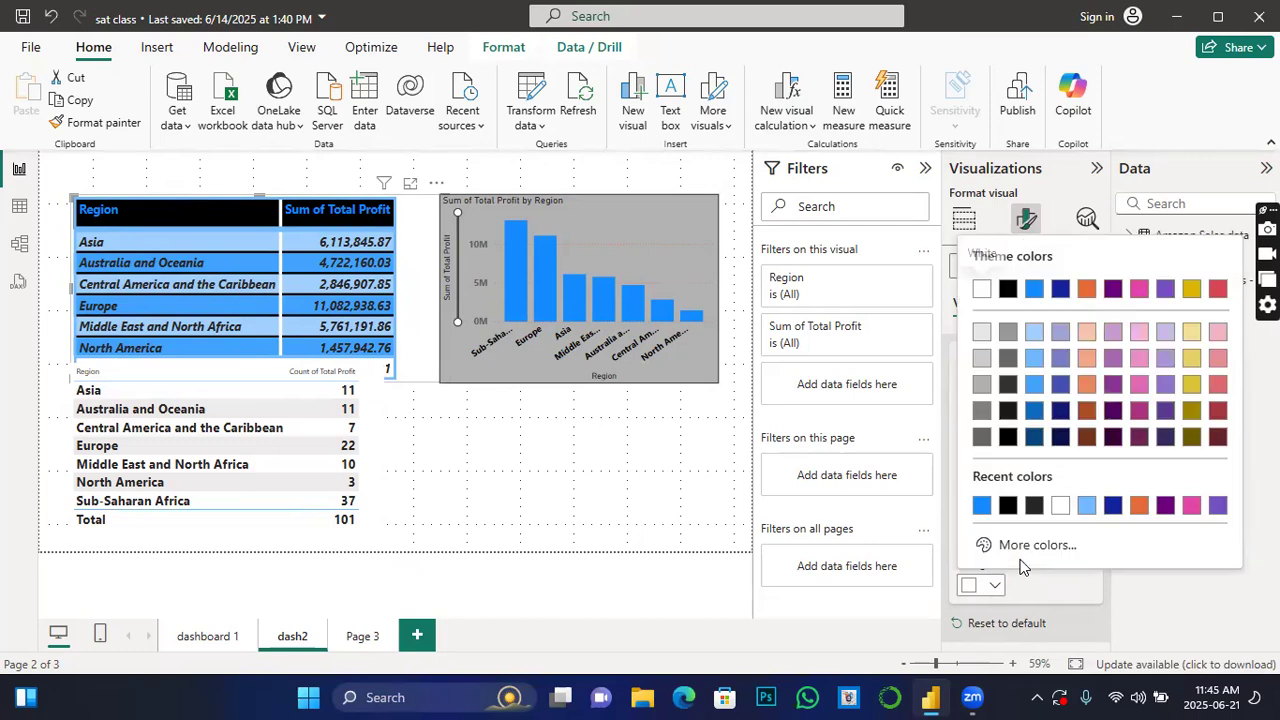
pyautogui.click(1008, 506)
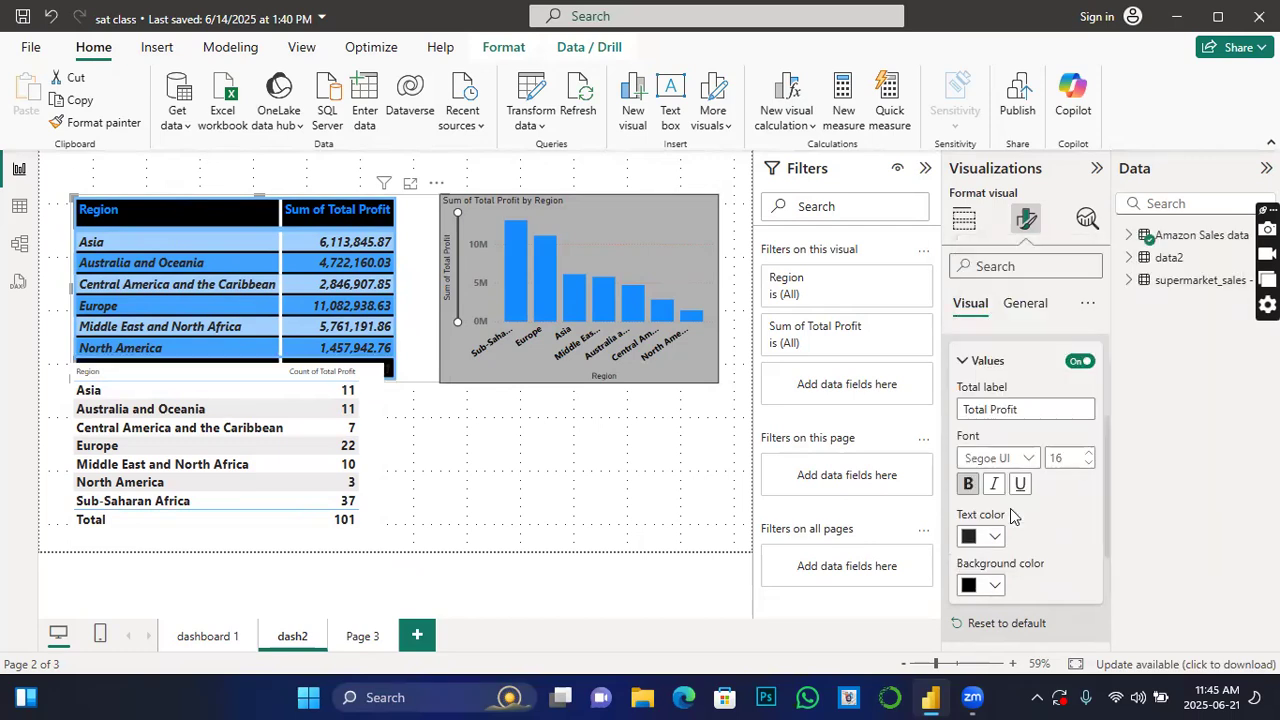
pyautogui.scroll(-2, 1012, 515)
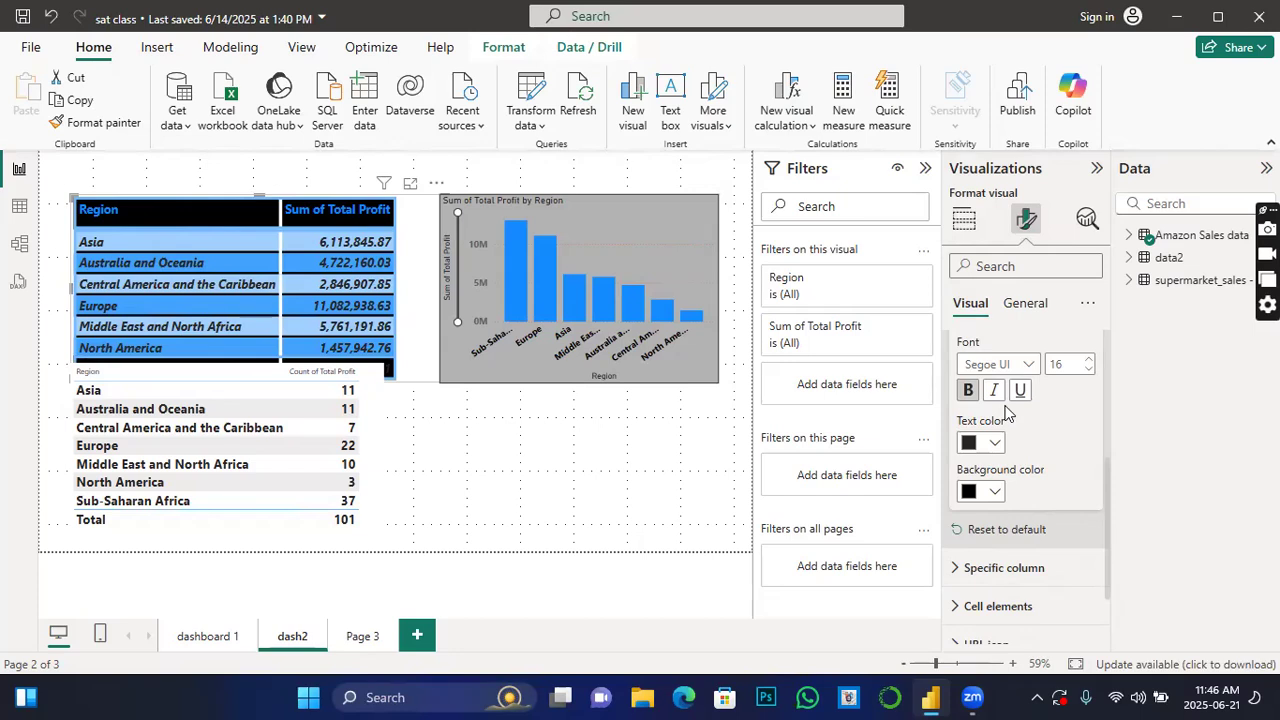
pyautogui.scroll(4, 1010, 430)
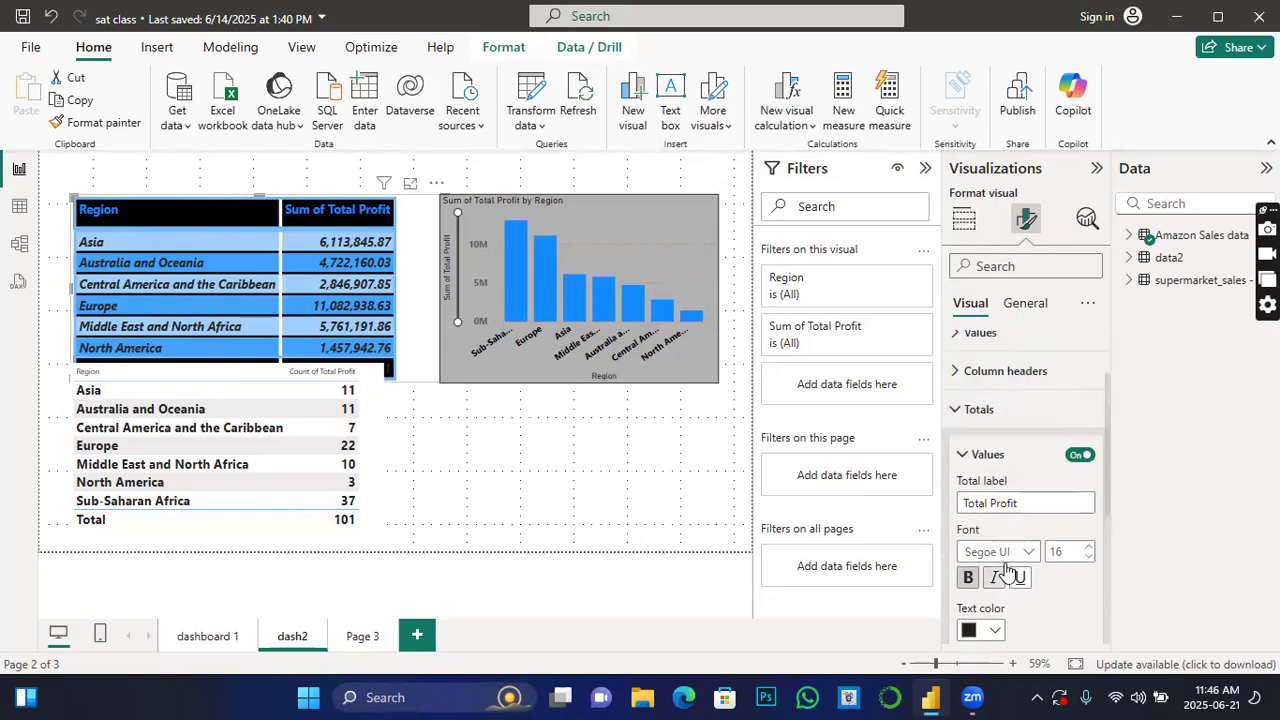
pyautogui.click(985, 630)
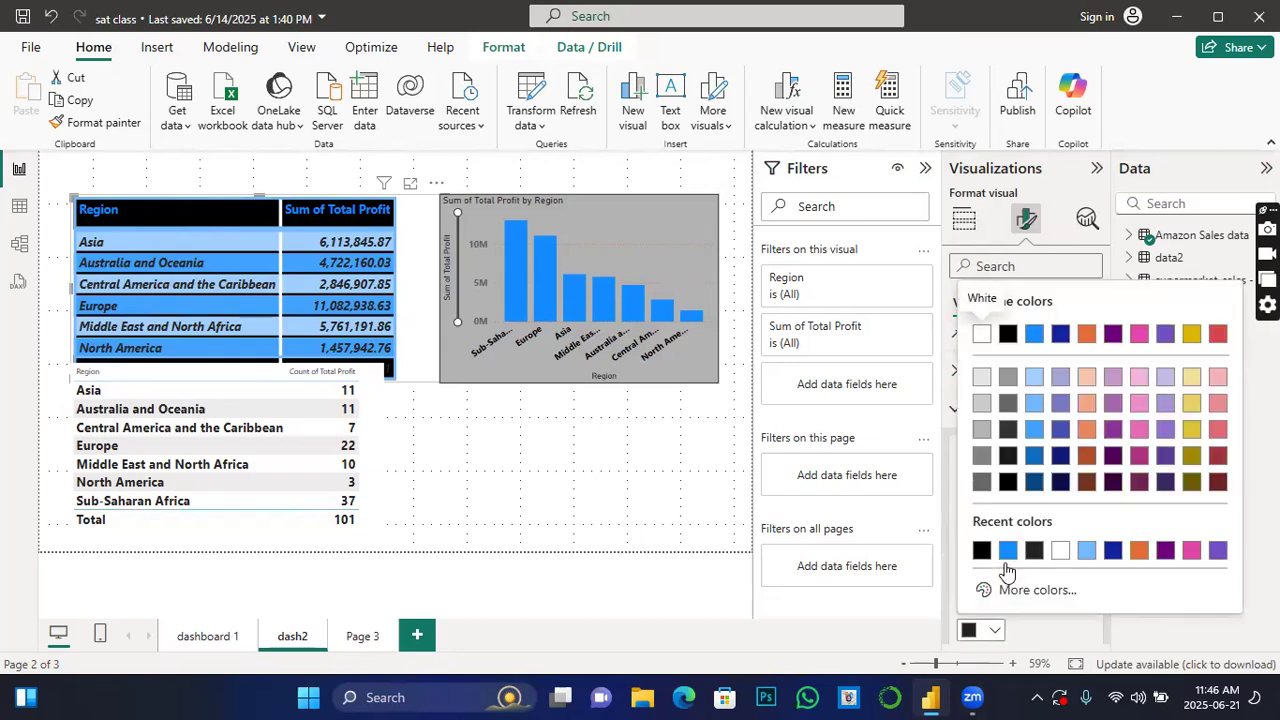
pyautogui.click(1035, 338)
pyautogui.scroll(-5, 1025, 480)
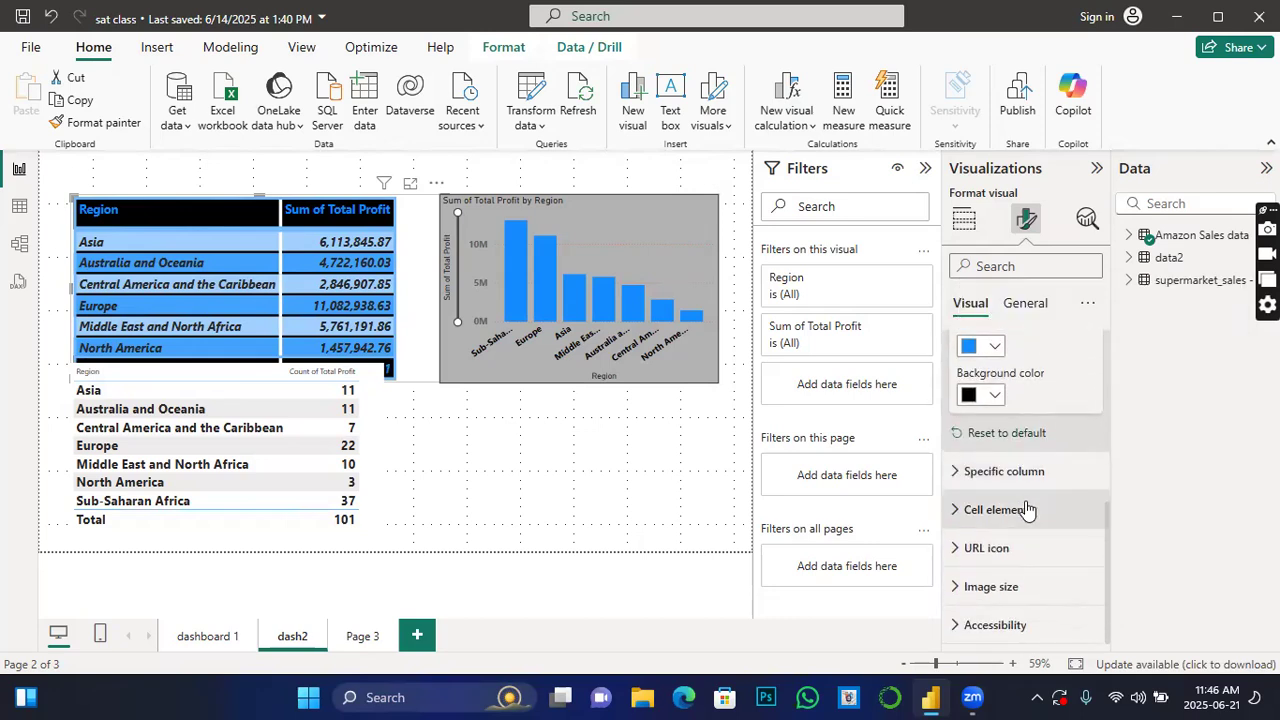
pyautogui.scroll(3, 978, 430)
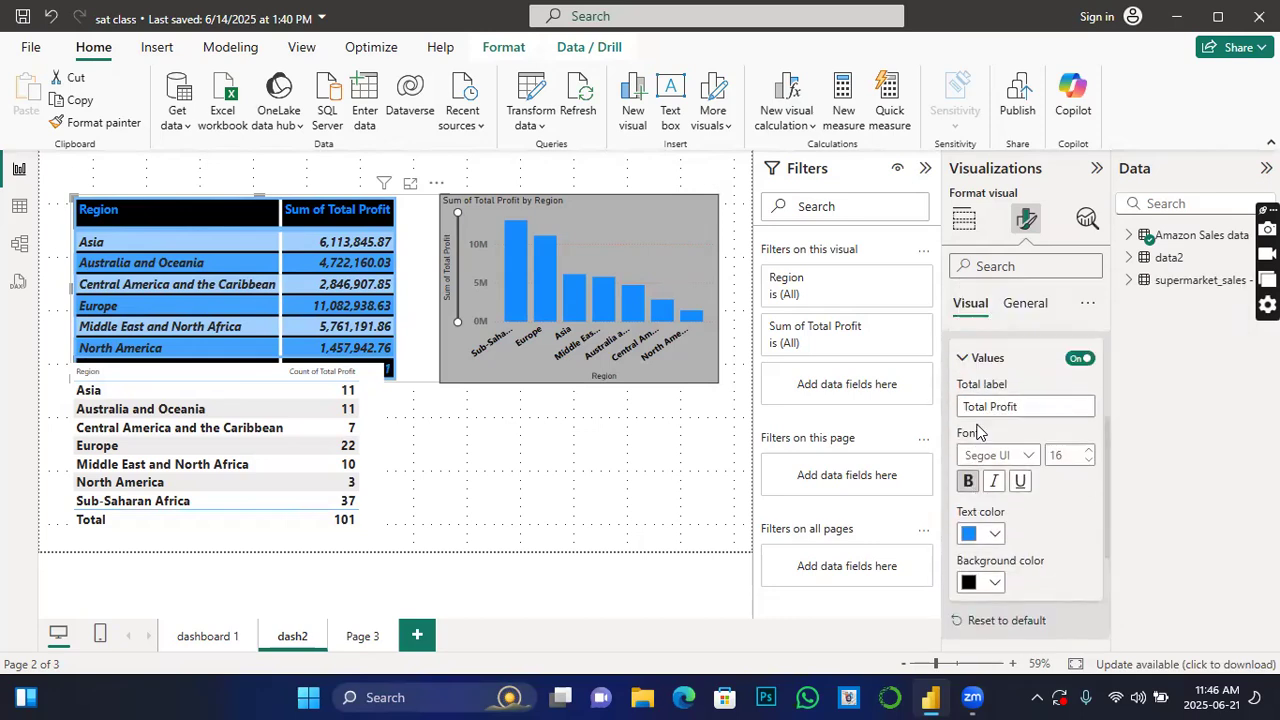
pyautogui.click(972, 360)
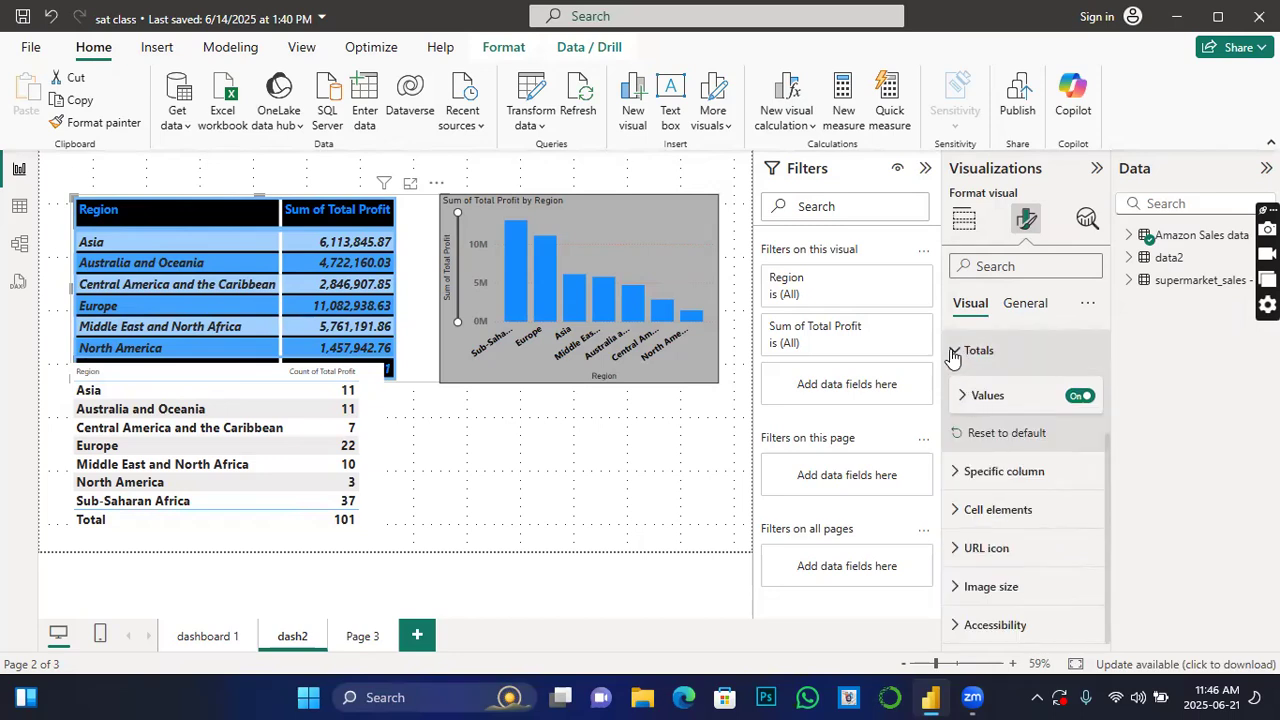
pyautogui.click(955, 352)
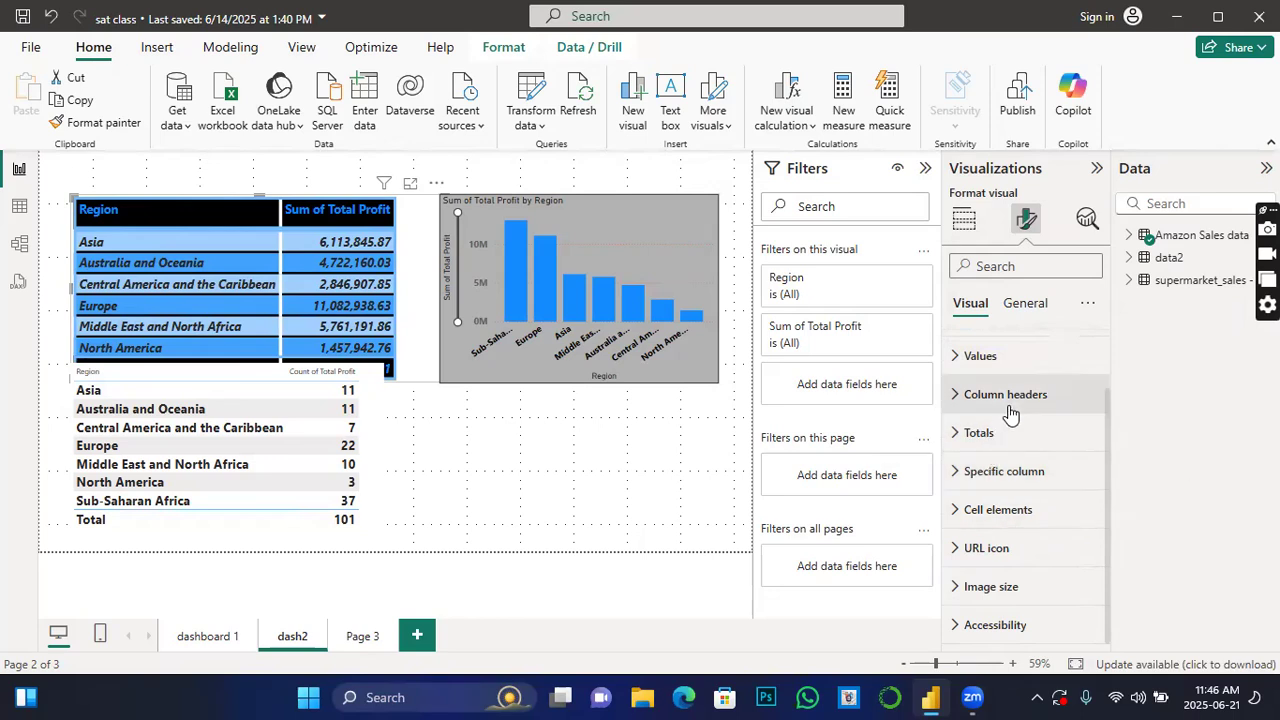
# For the Region series, turn on applying the column-specific settings to the header and the total.
pyautogui.click(958, 474)
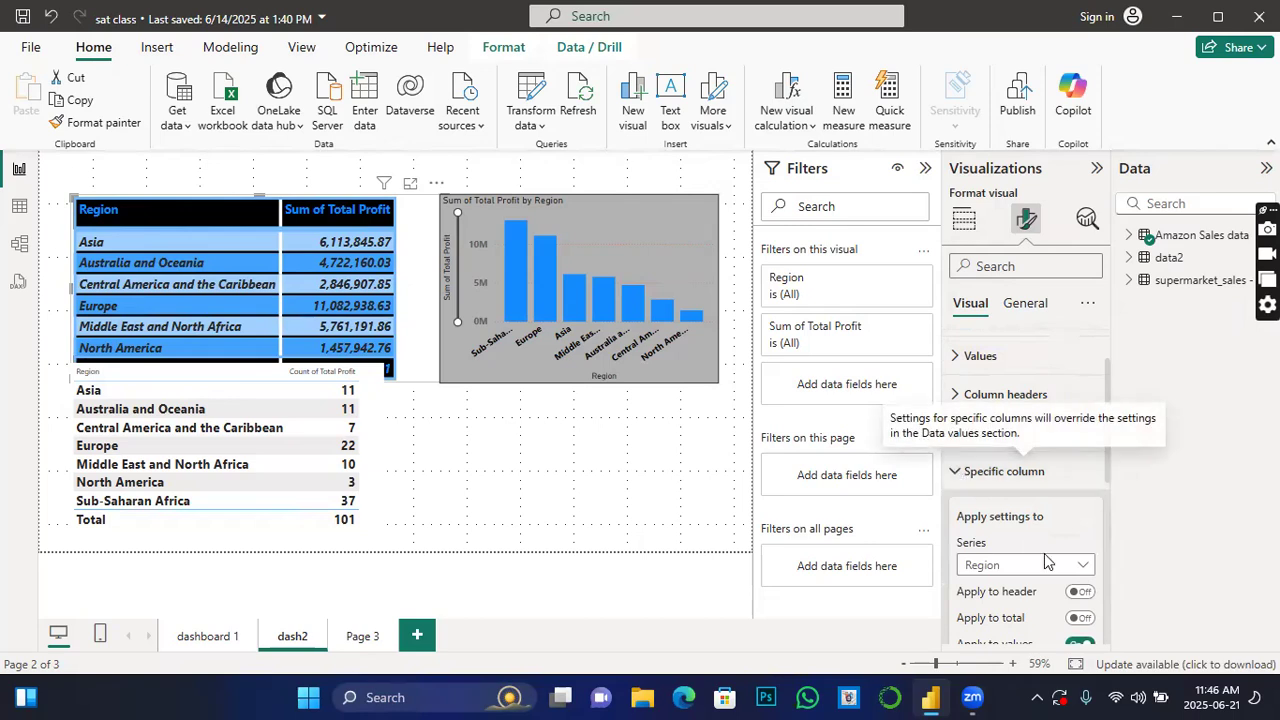
pyautogui.click(1087, 567)
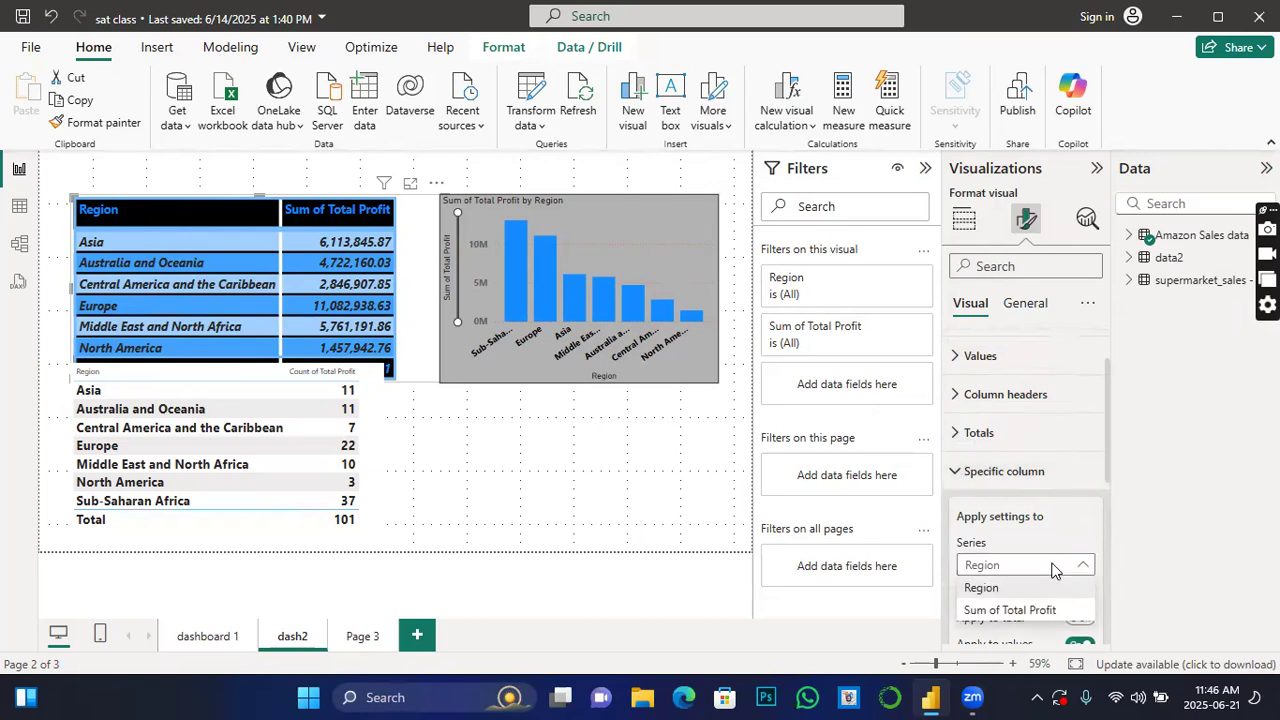
pyautogui.click(1008, 662)
pyautogui.scroll(-2, 1030, 520)
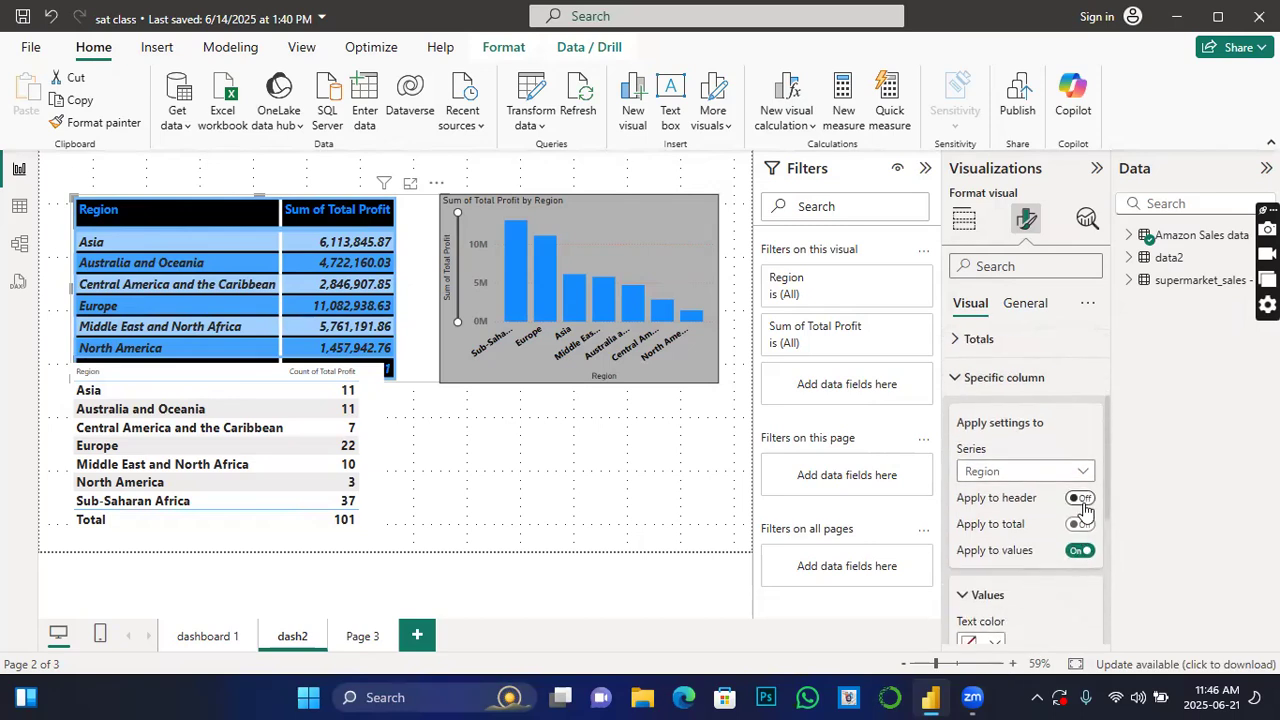
pyautogui.click(1085, 509)
pyautogui.click(1080, 524)
pyautogui.scroll(-2, 1020, 530)
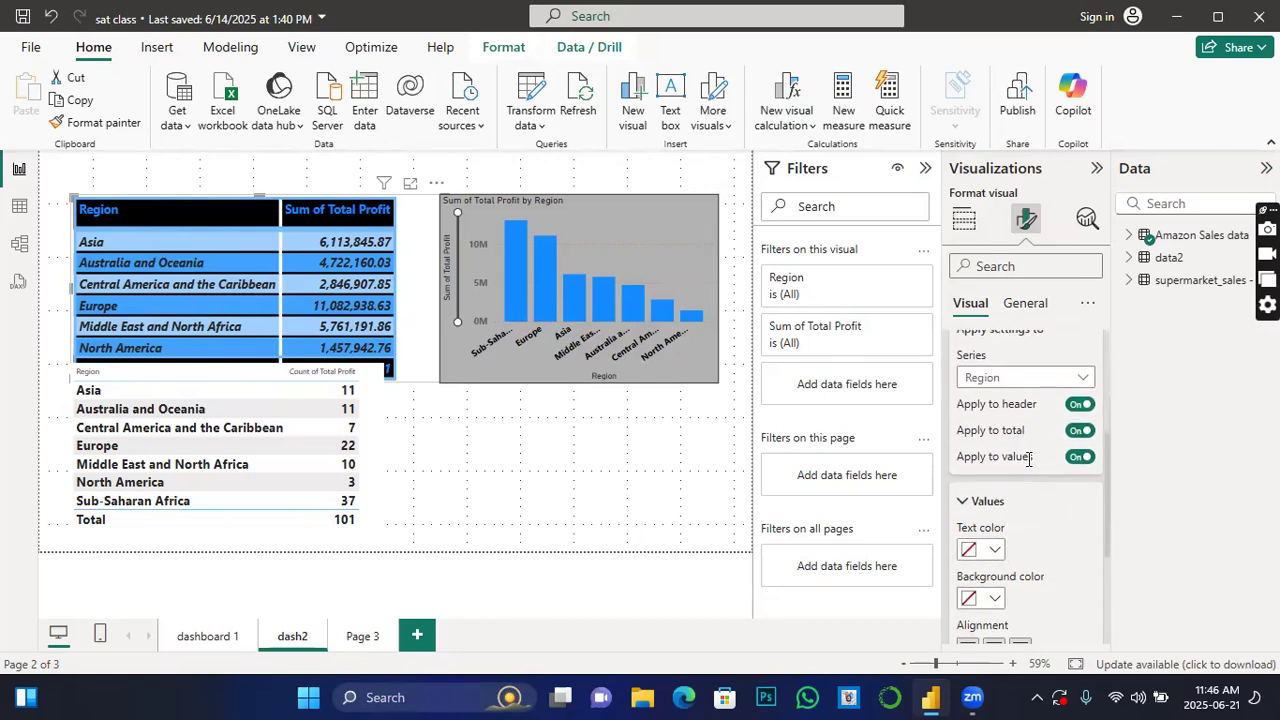
# Try orange text on a blue background for the Region series in the column-specific settings.
pyautogui.click(994, 549)
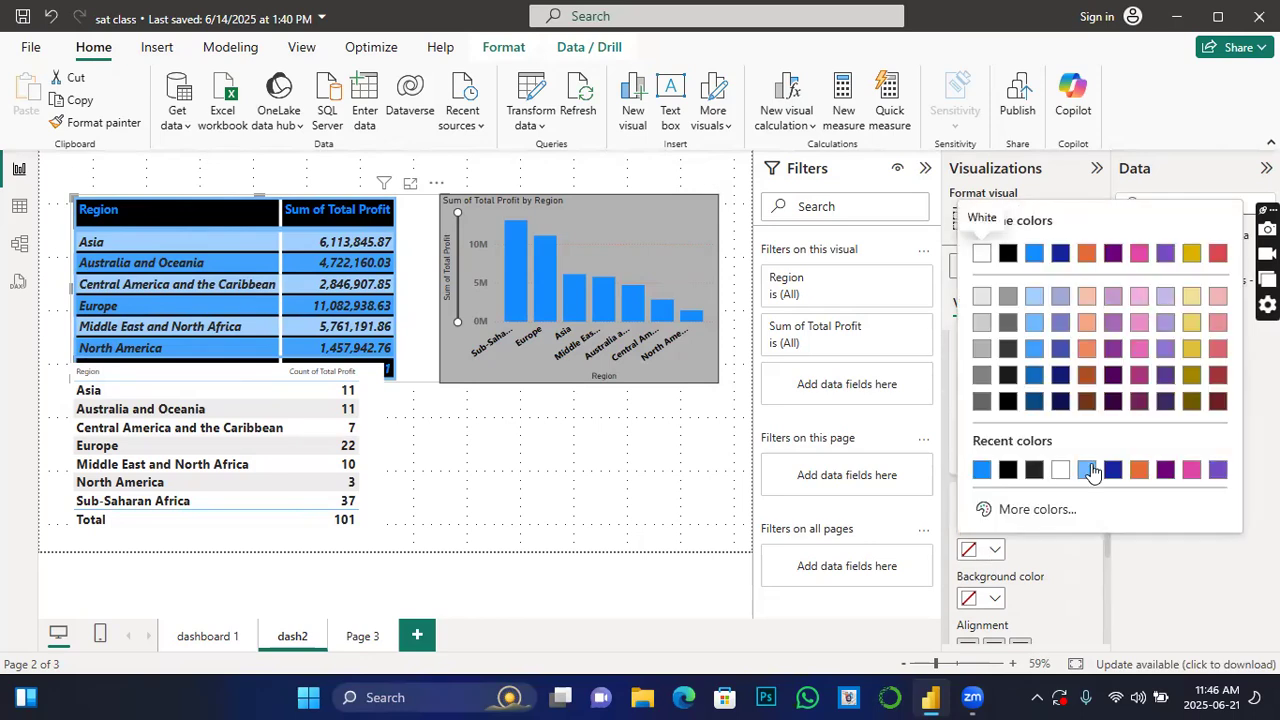
pyautogui.click(1140, 472)
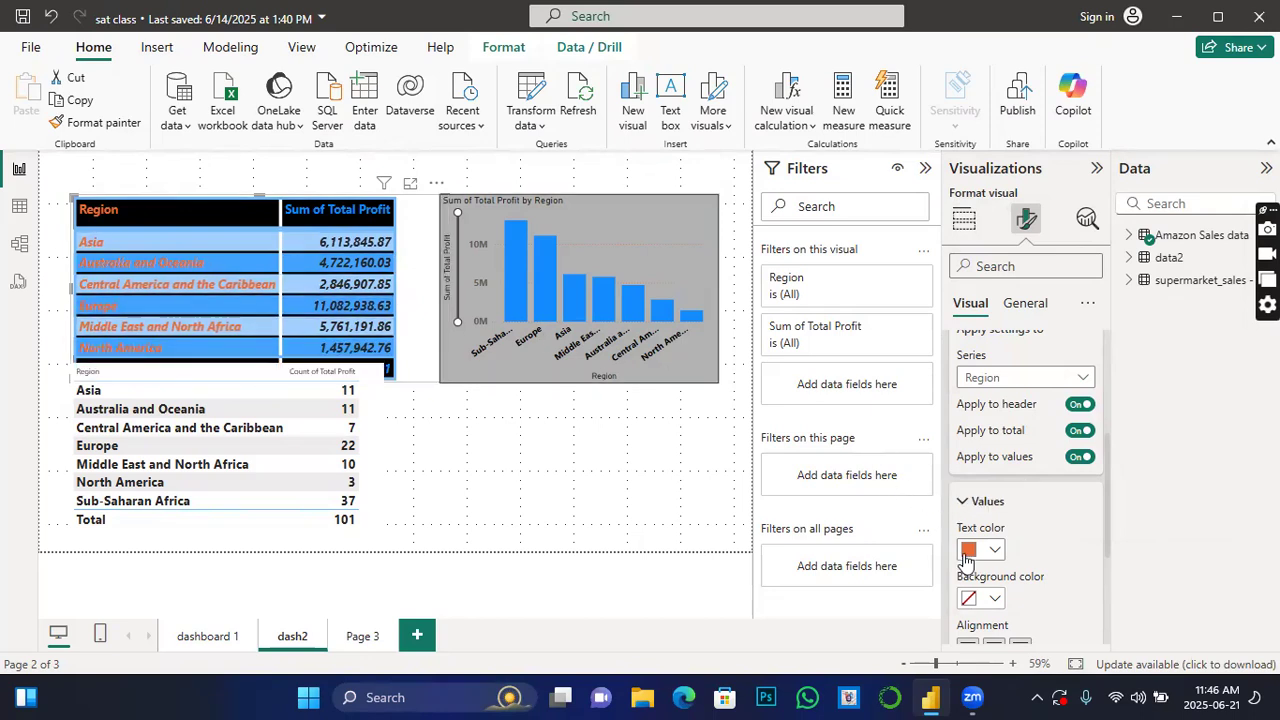
pyautogui.click(970, 598)
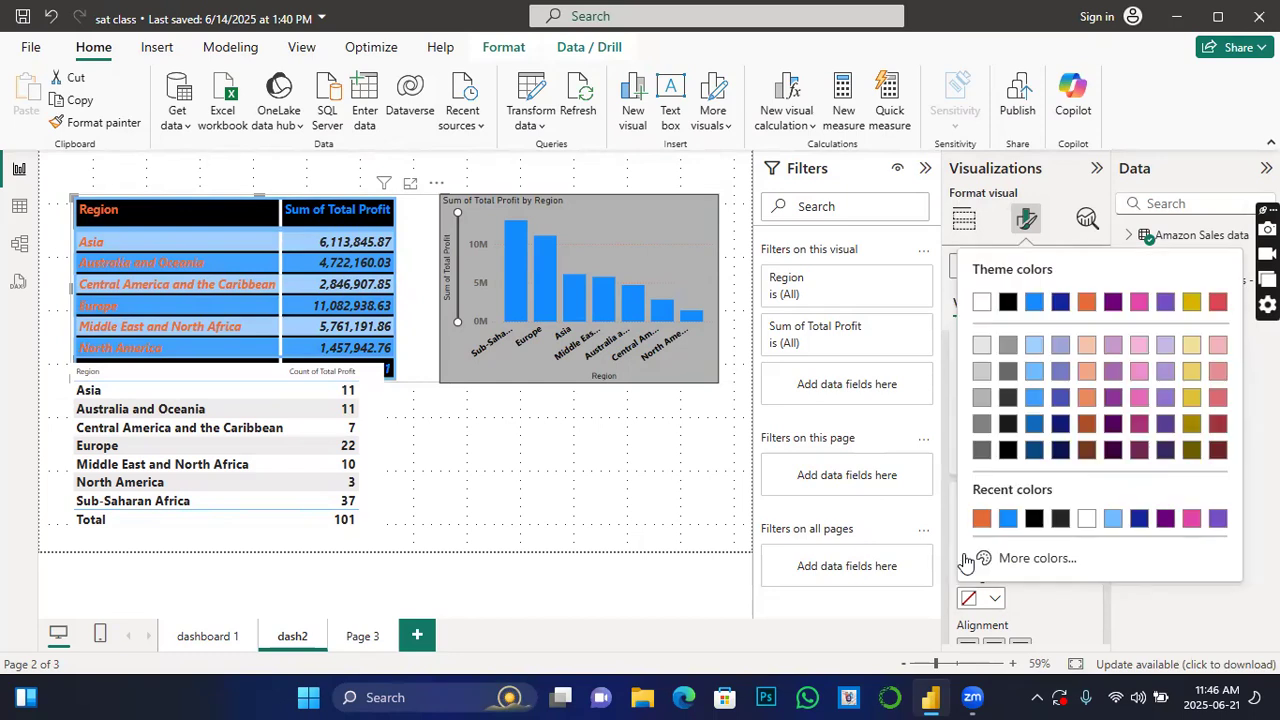
pyautogui.click(1004, 518)
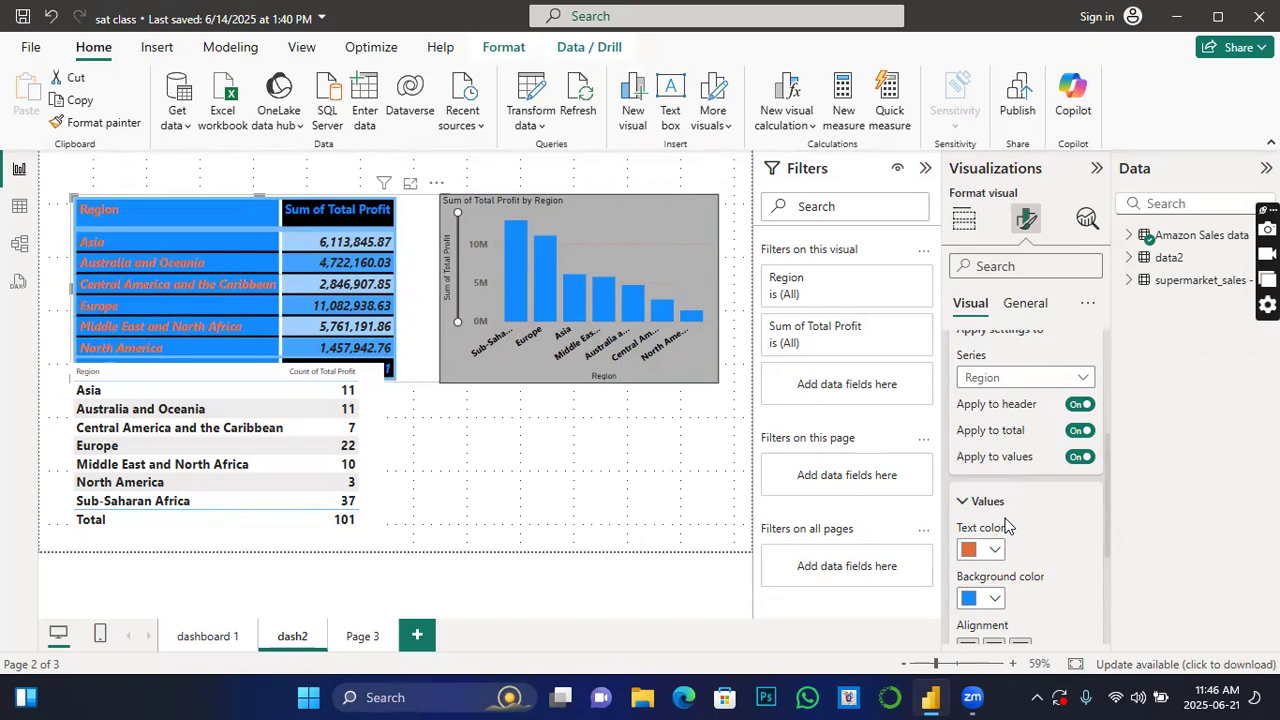
# Give the Region series blue text on a black background in the column-specific settings.
pyautogui.click(1076, 380)
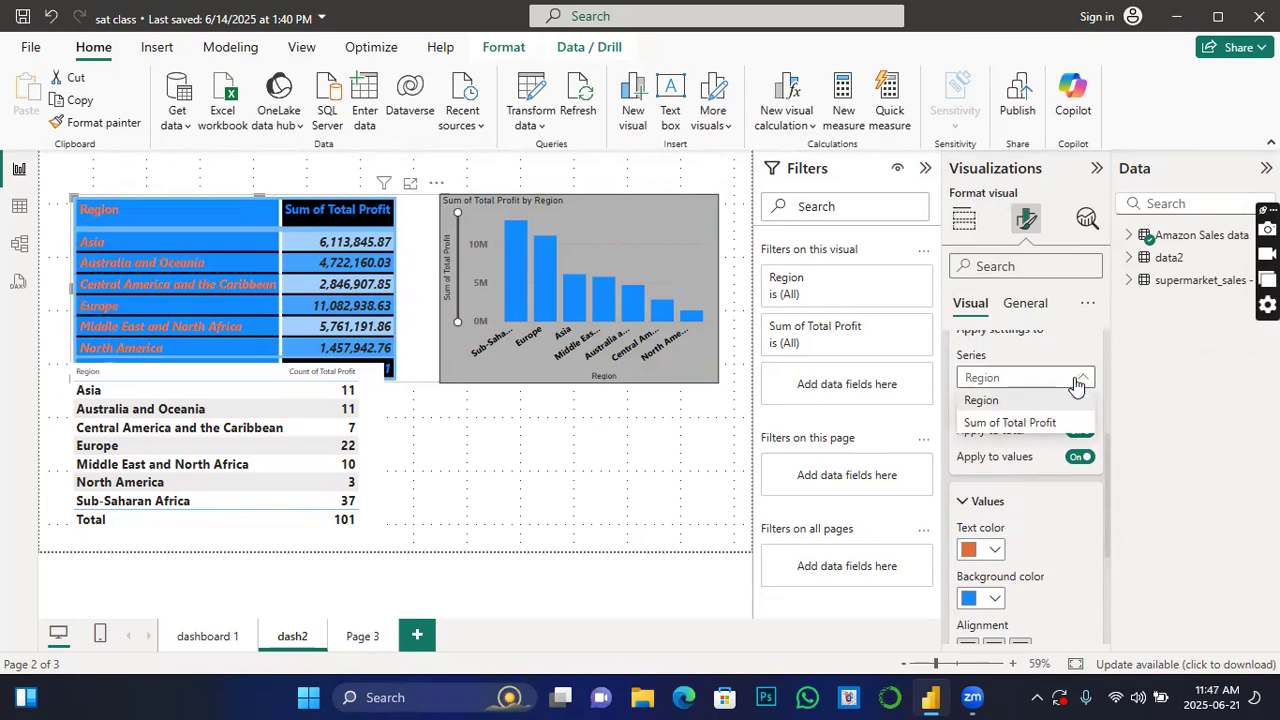
pyautogui.click(1003, 400)
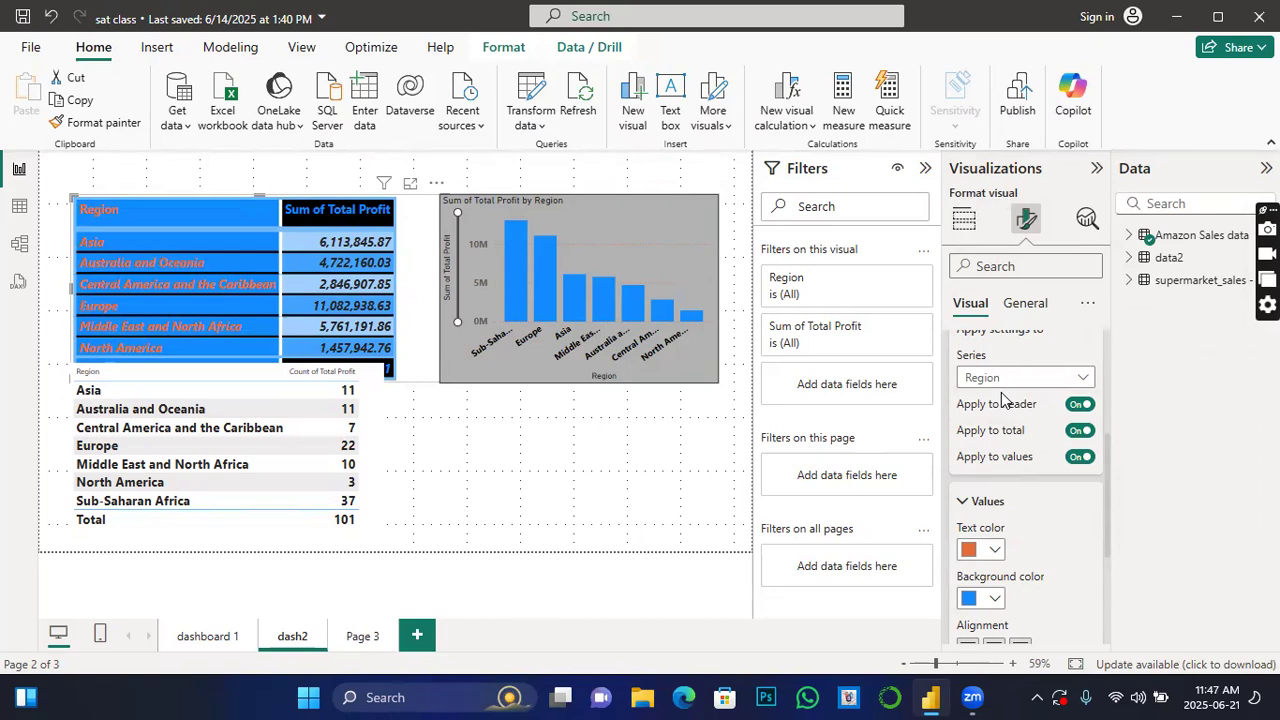
pyautogui.click(989, 551)
pyautogui.click(981, 472)
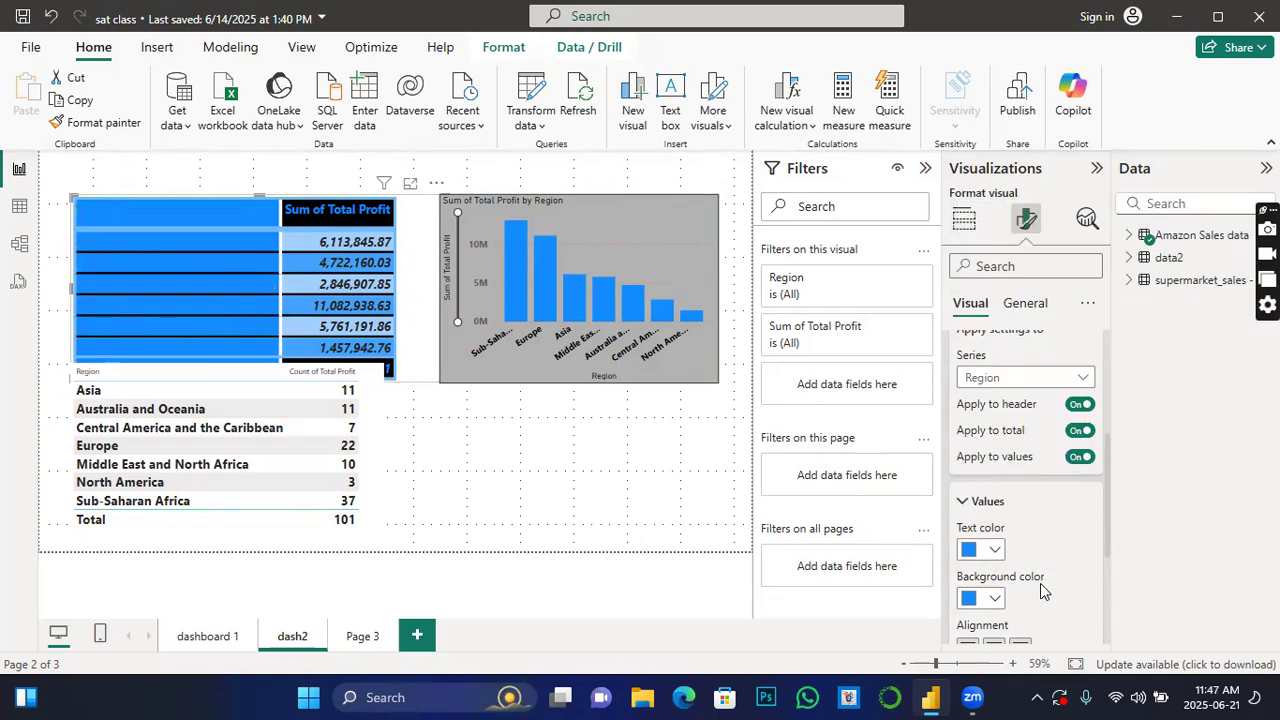
pyautogui.click(993, 597)
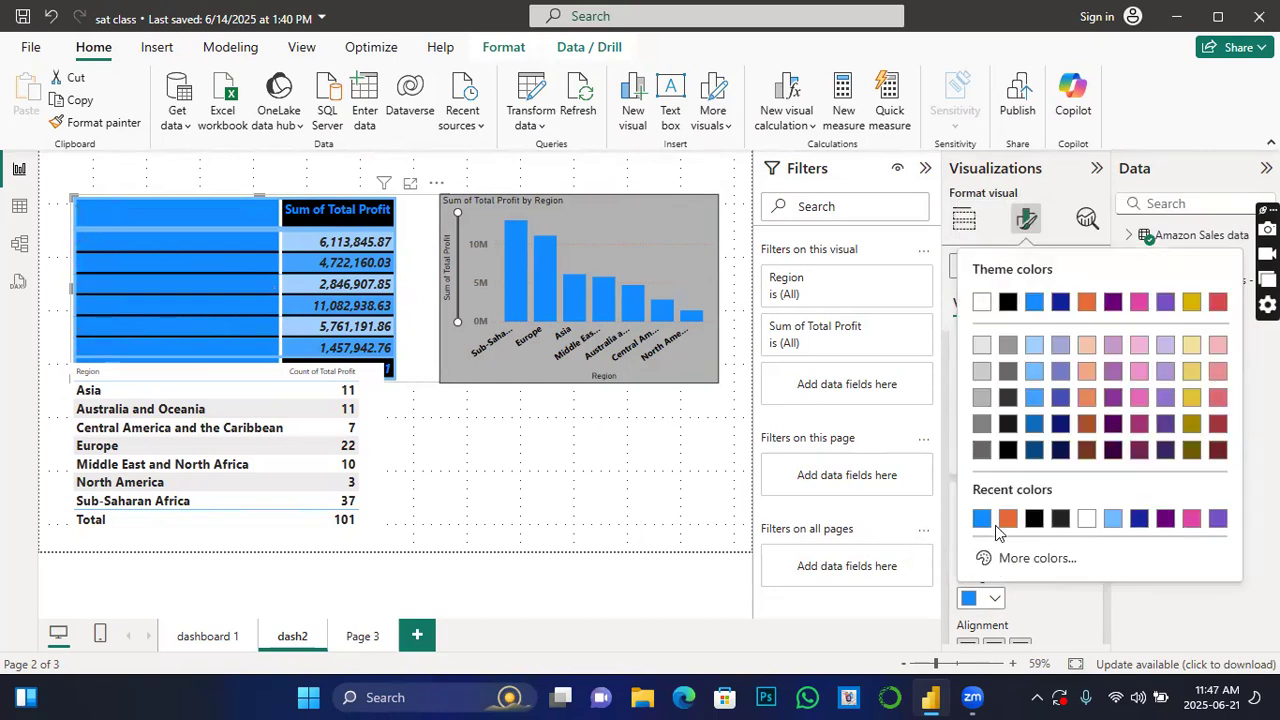
pyautogui.click(1008, 452)
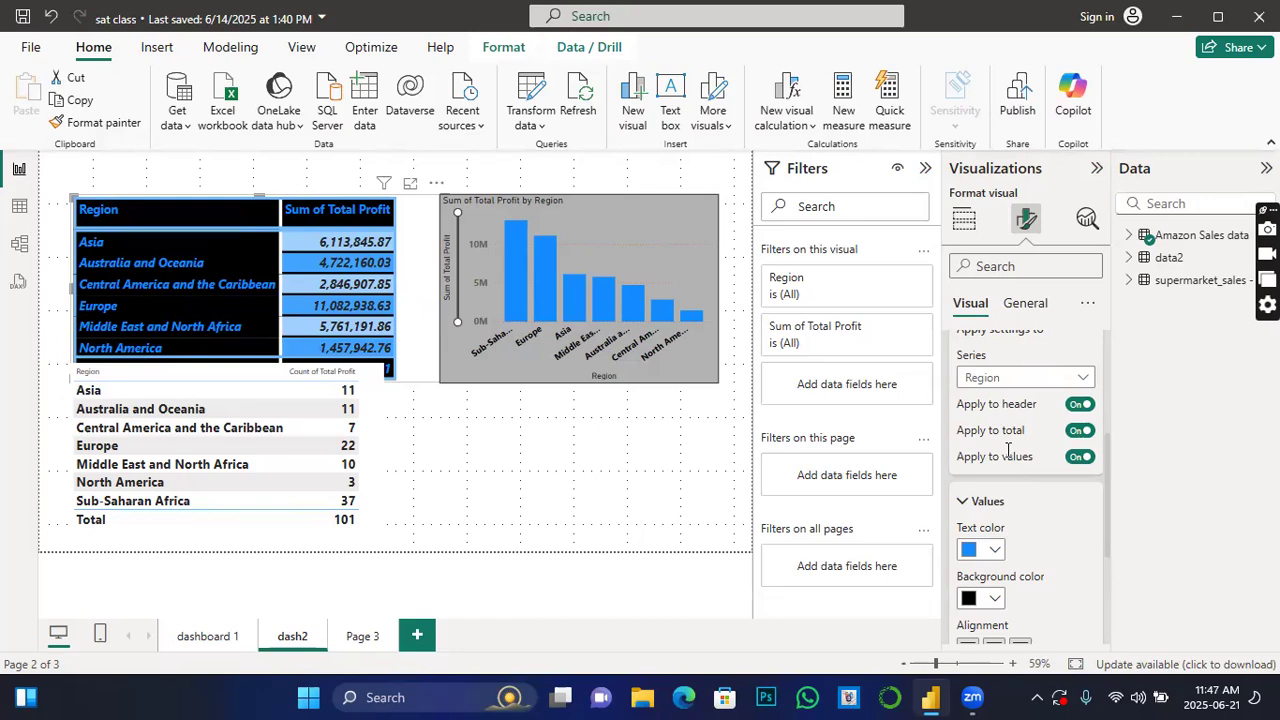
# Try center alignment for the Region column, and set it to left alignment.
pyautogui.scroll(-3, 1083, 594)
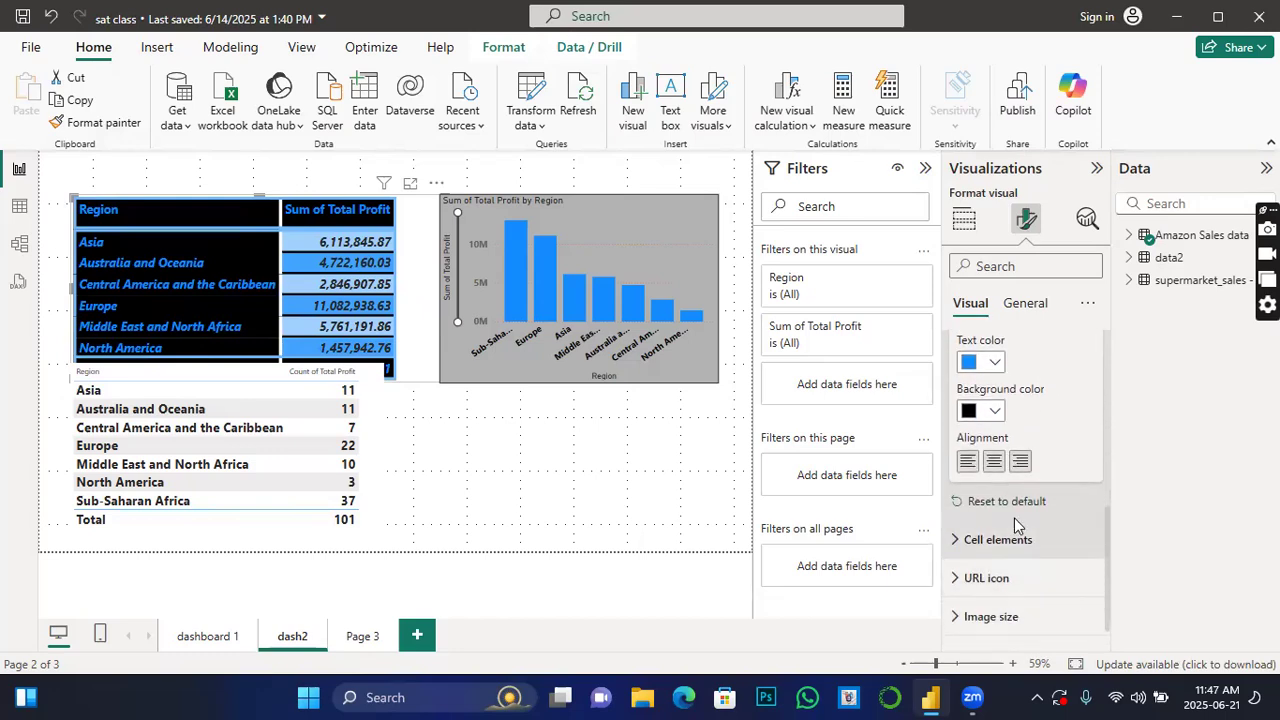
pyautogui.click(994, 466)
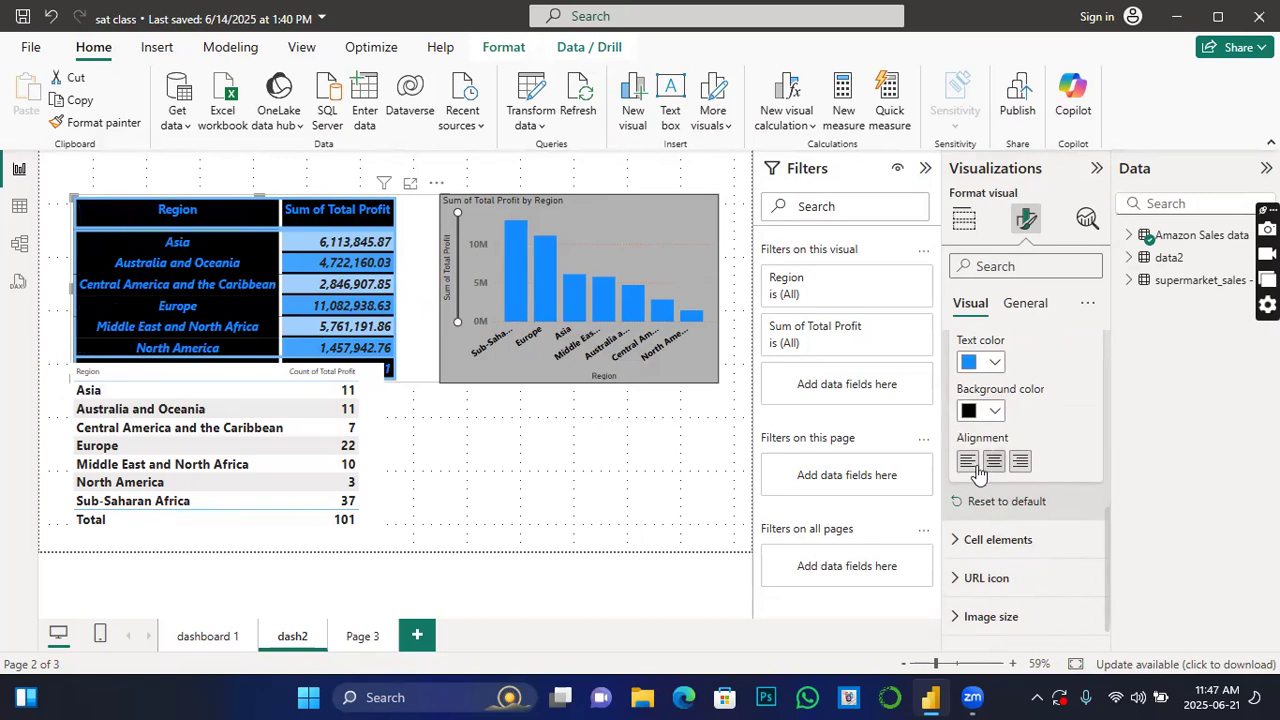
pyautogui.click(972, 465)
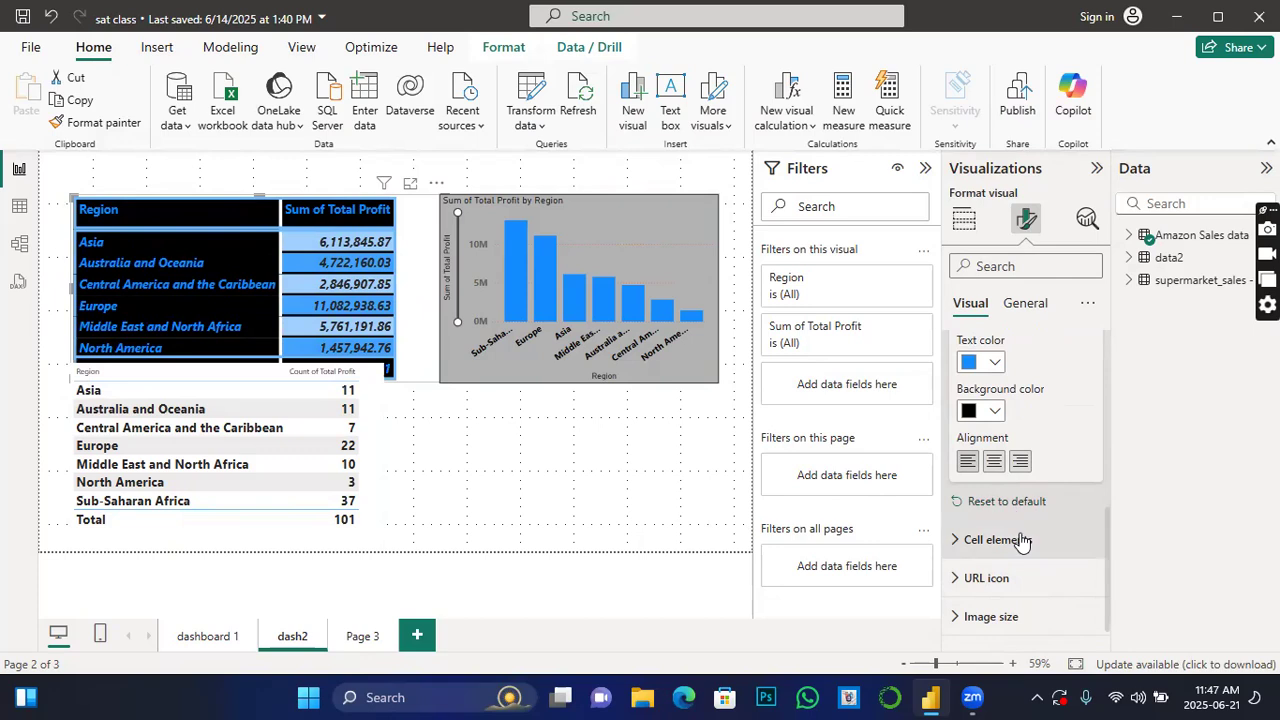
# Try turning on conditional background color for the Region series in the cell elements, and dismiss the rules.
pyautogui.scroll(-1, 1019, 543)
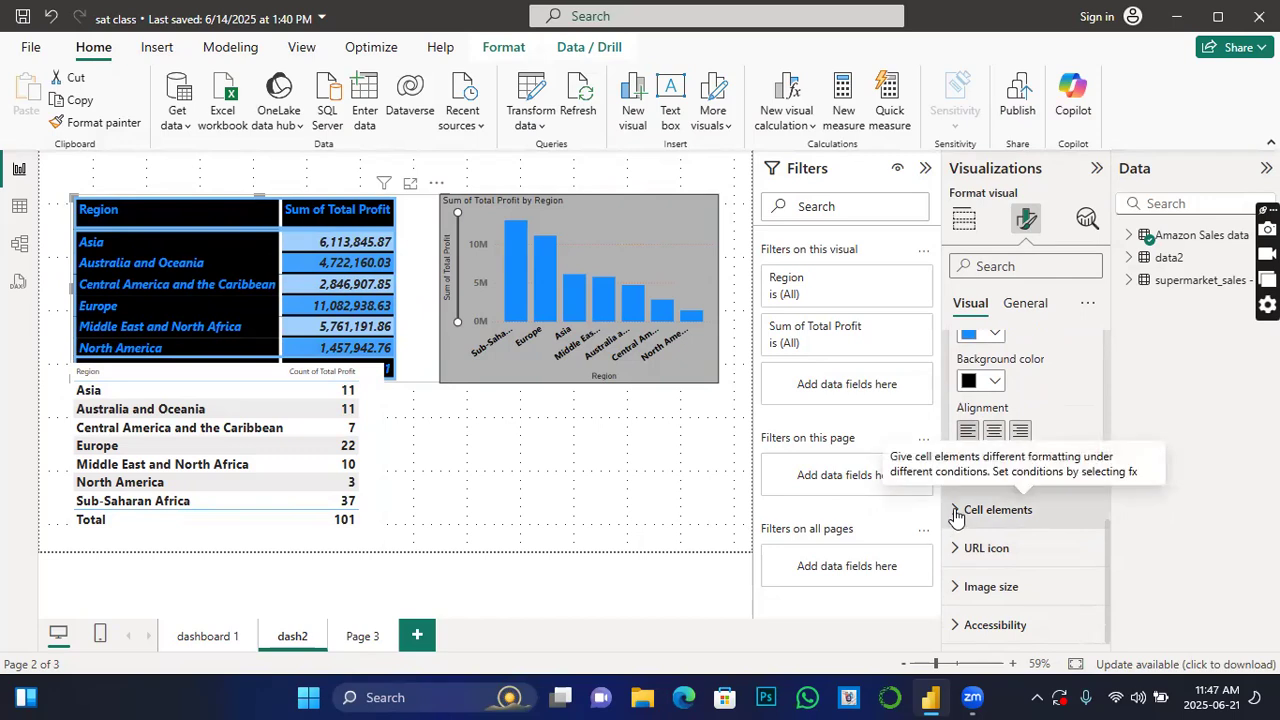
pyautogui.click(955, 513)
pyautogui.scroll(-1, 1029, 568)
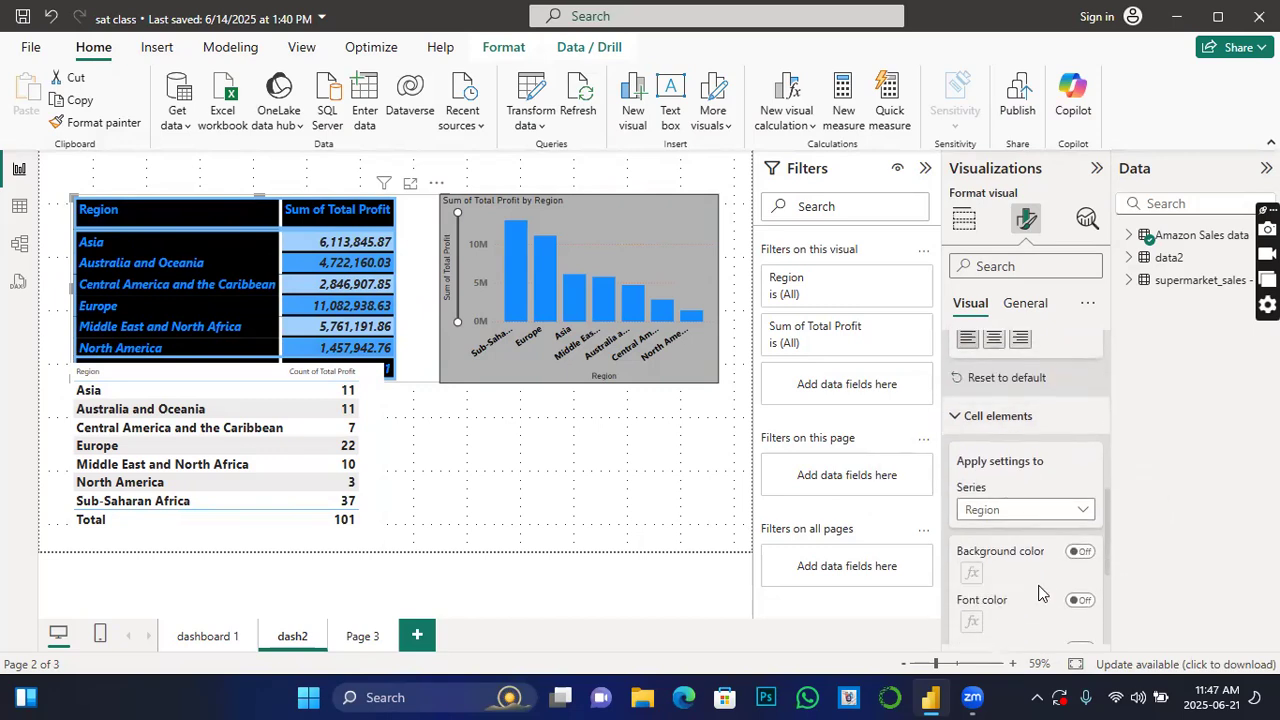
pyautogui.click(1080, 551)
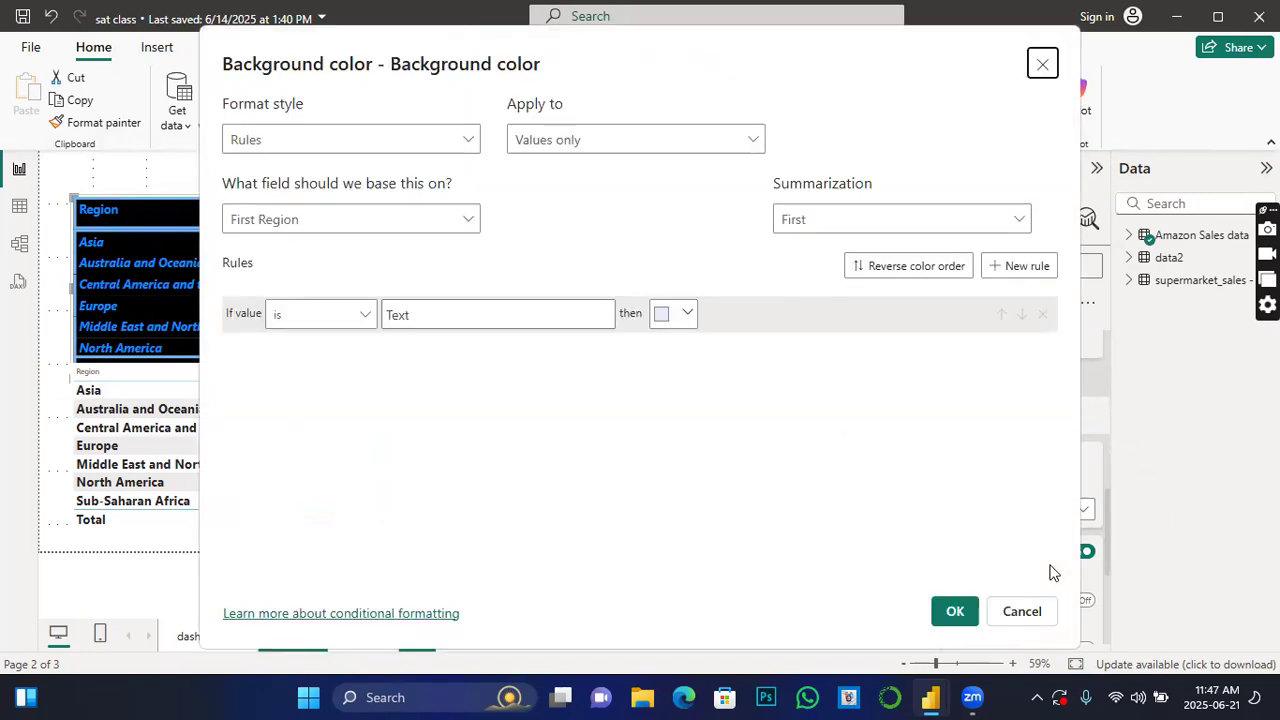
pyautogui.click(1043, 66)
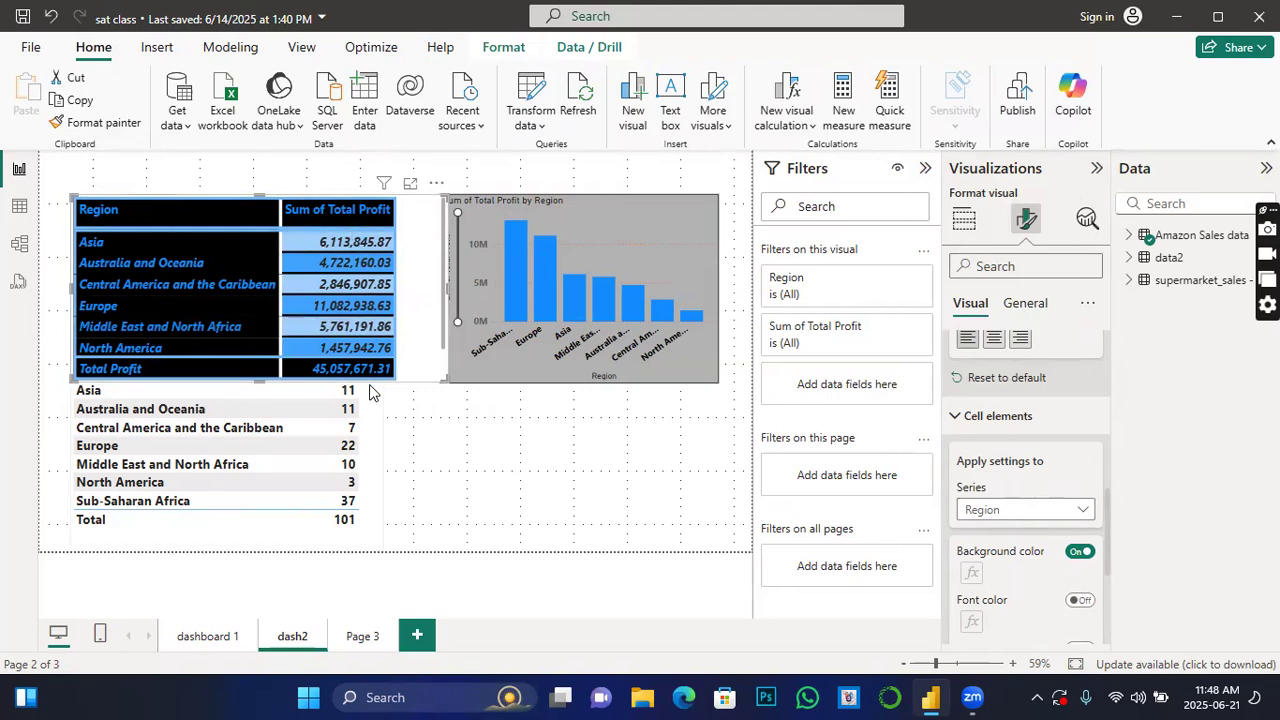
# Turn on the URL icon for the table's values.
pyautogui.click(1020, 515)
pyautogui.scroll(-5, 1050, 500)
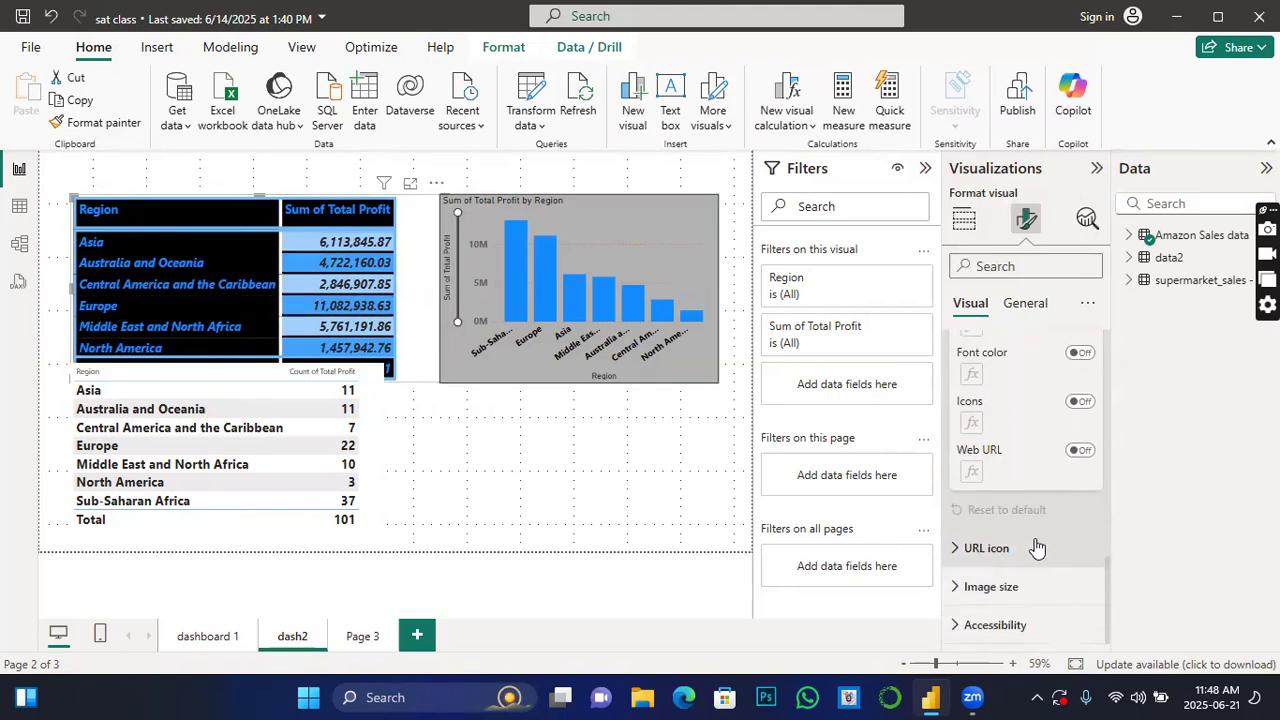
pyautogui.click(961, 550)
pyautogui.click(1074, 592)
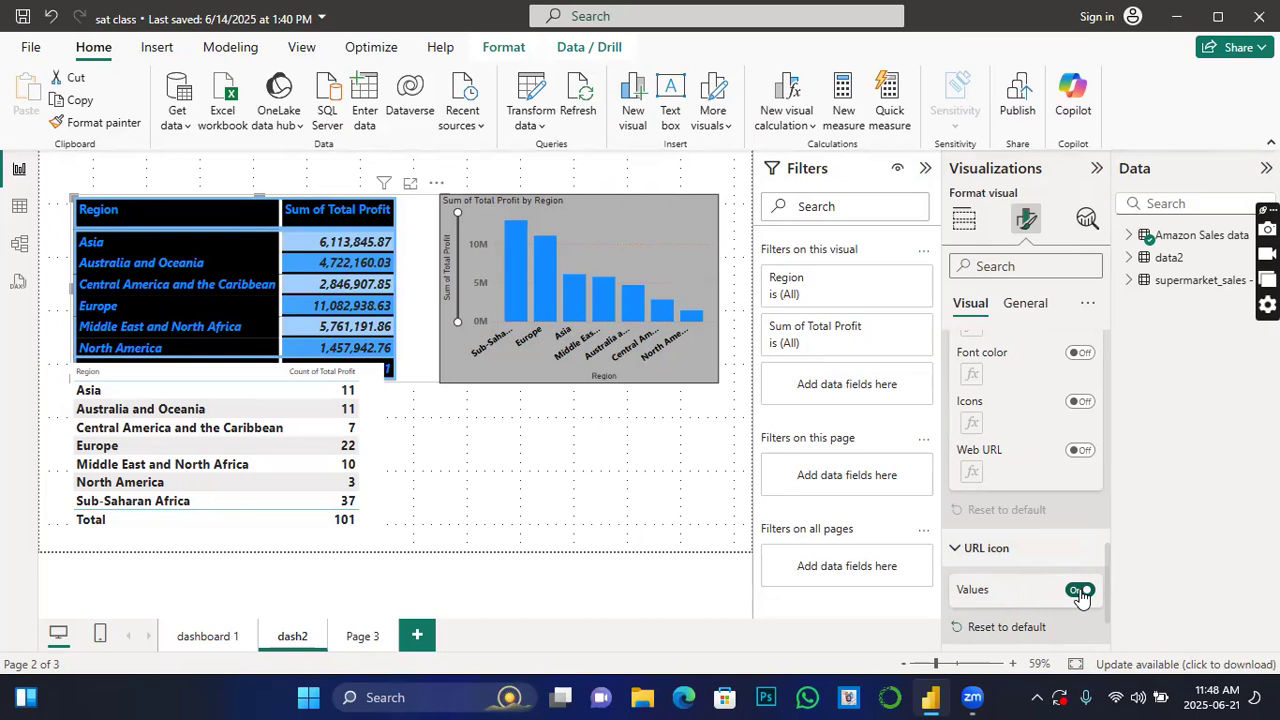
pyautogui.scroll(-1, 1080, 595)
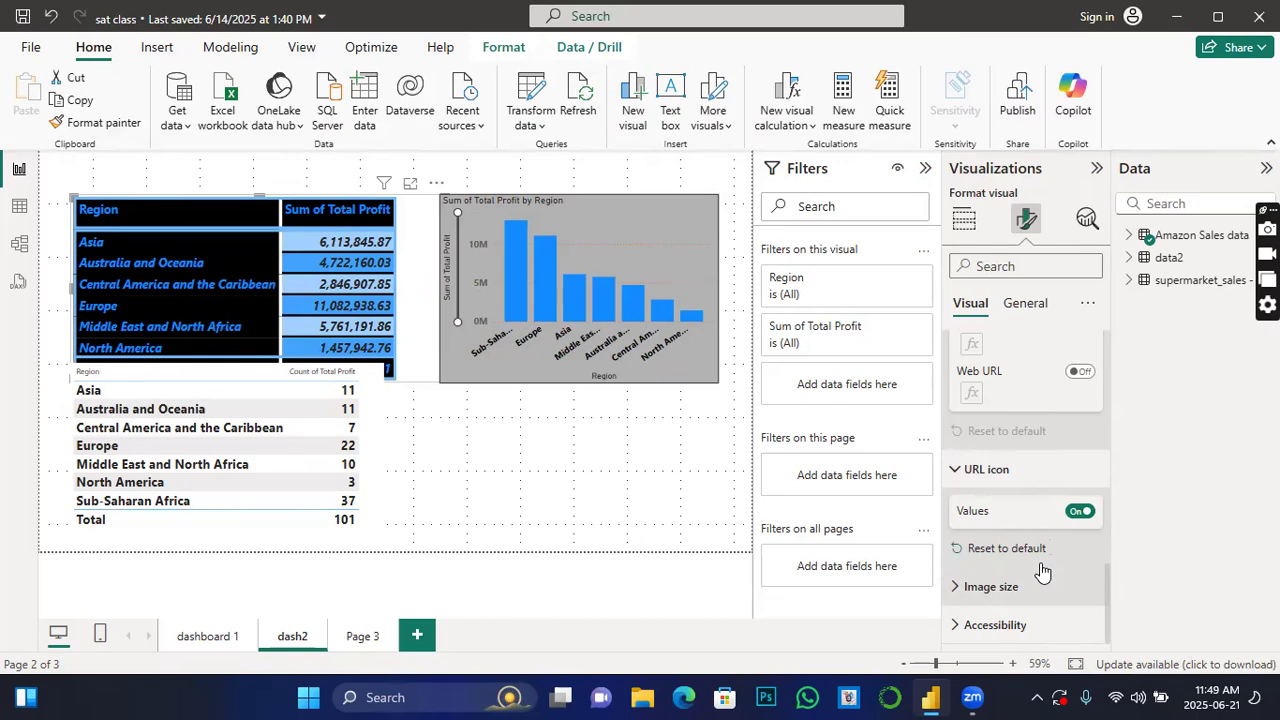
pyautogui.scroll(5, 1042, 570)
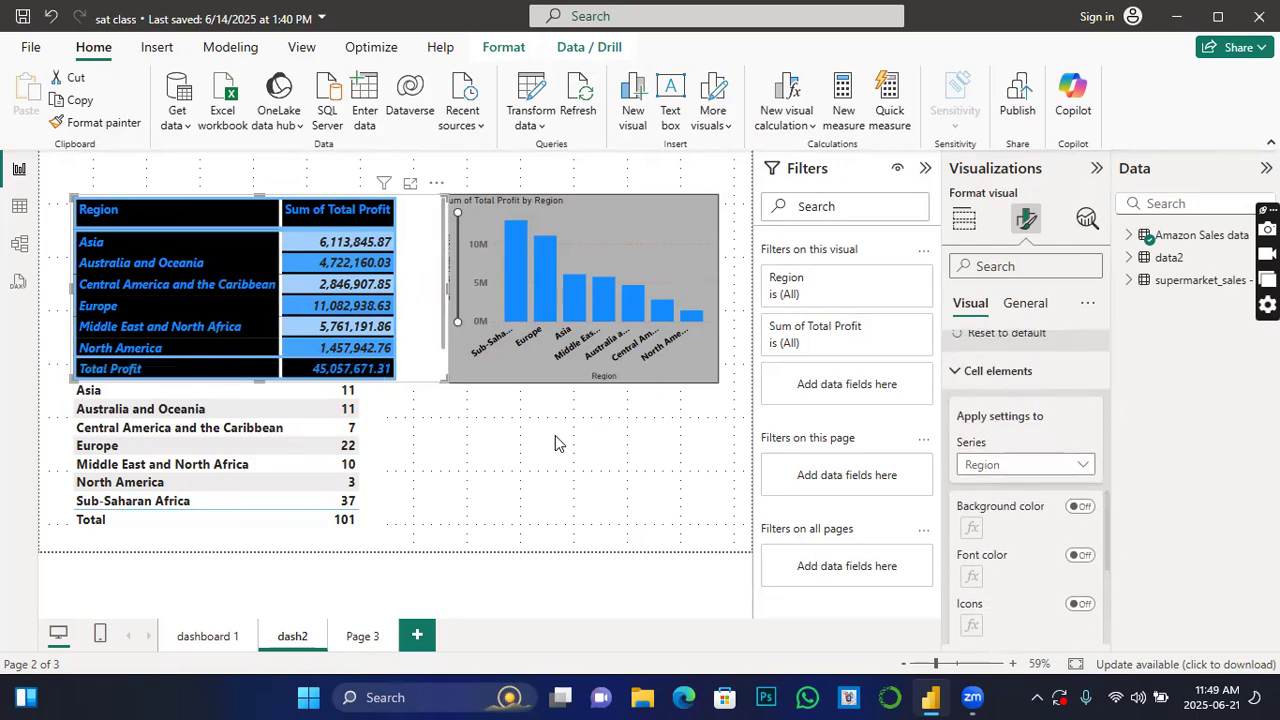
# Reselect the Sum of Total Profit table and set its overall background color to orange in the general effects.
pyautogui.click(478, 460)
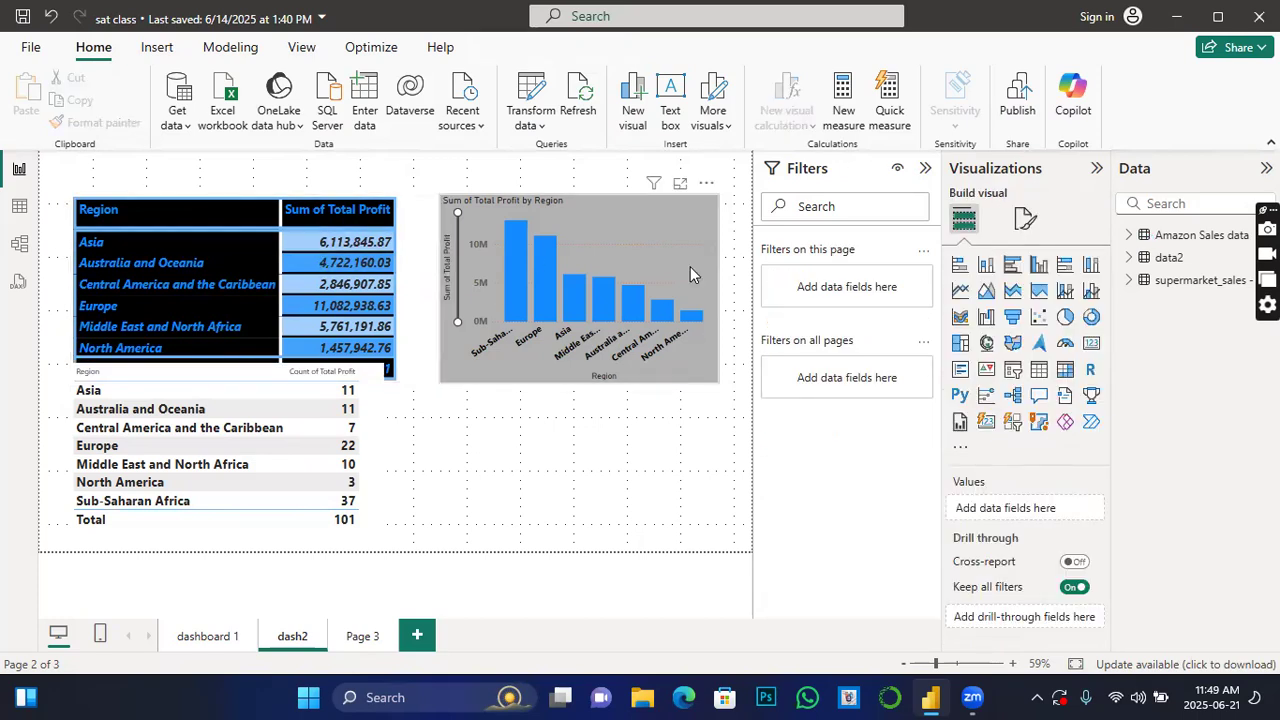
pyautogui.click(397, 352)
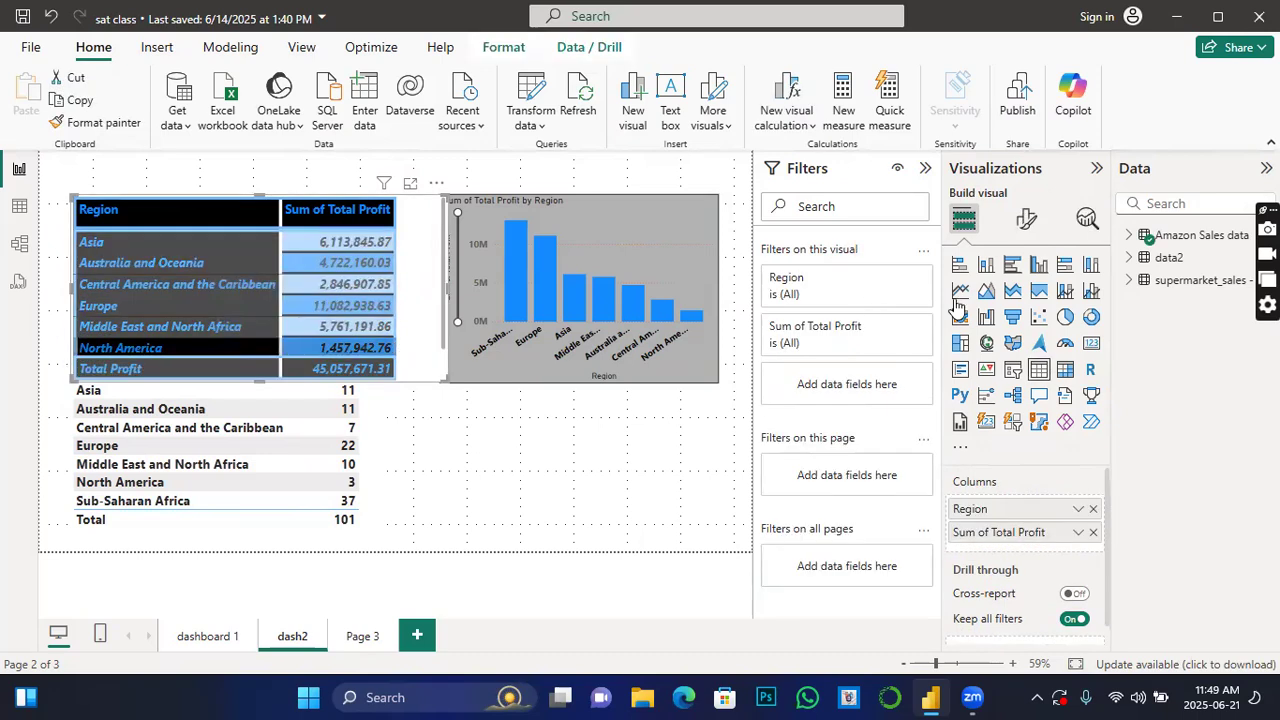
pyautogui.click(1027, 224)
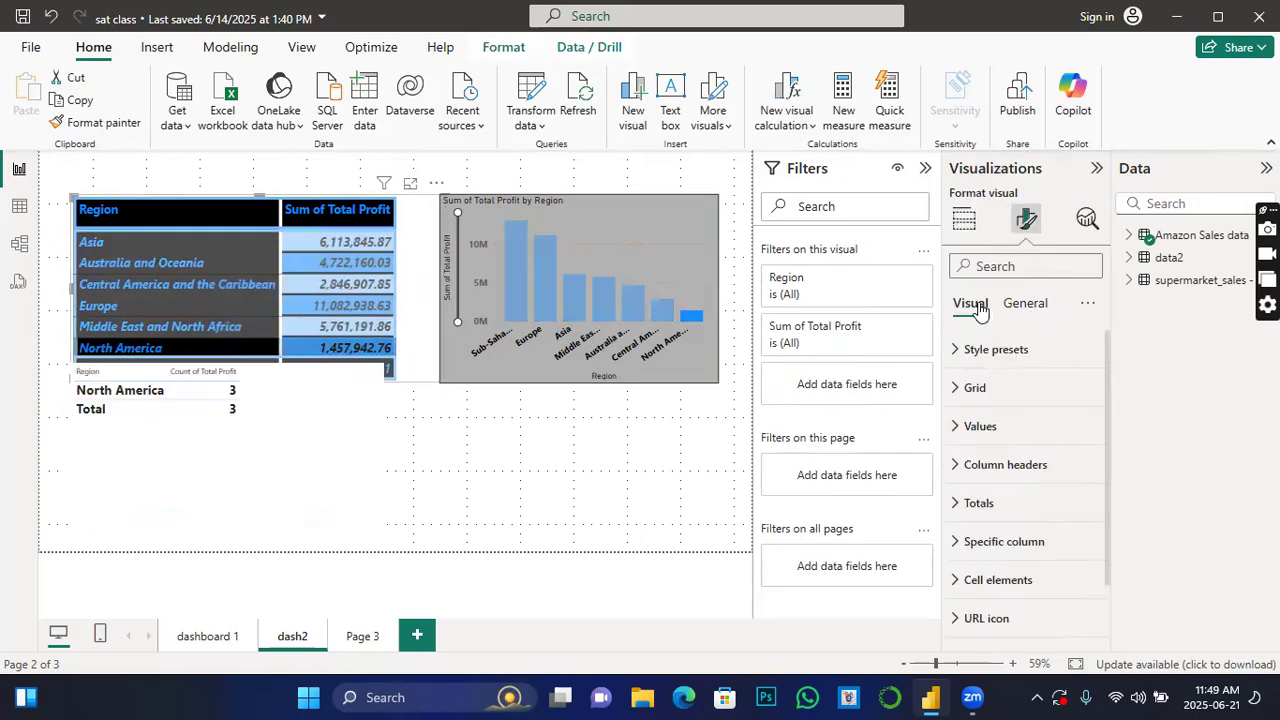
pyautogui.click(1030, 305)
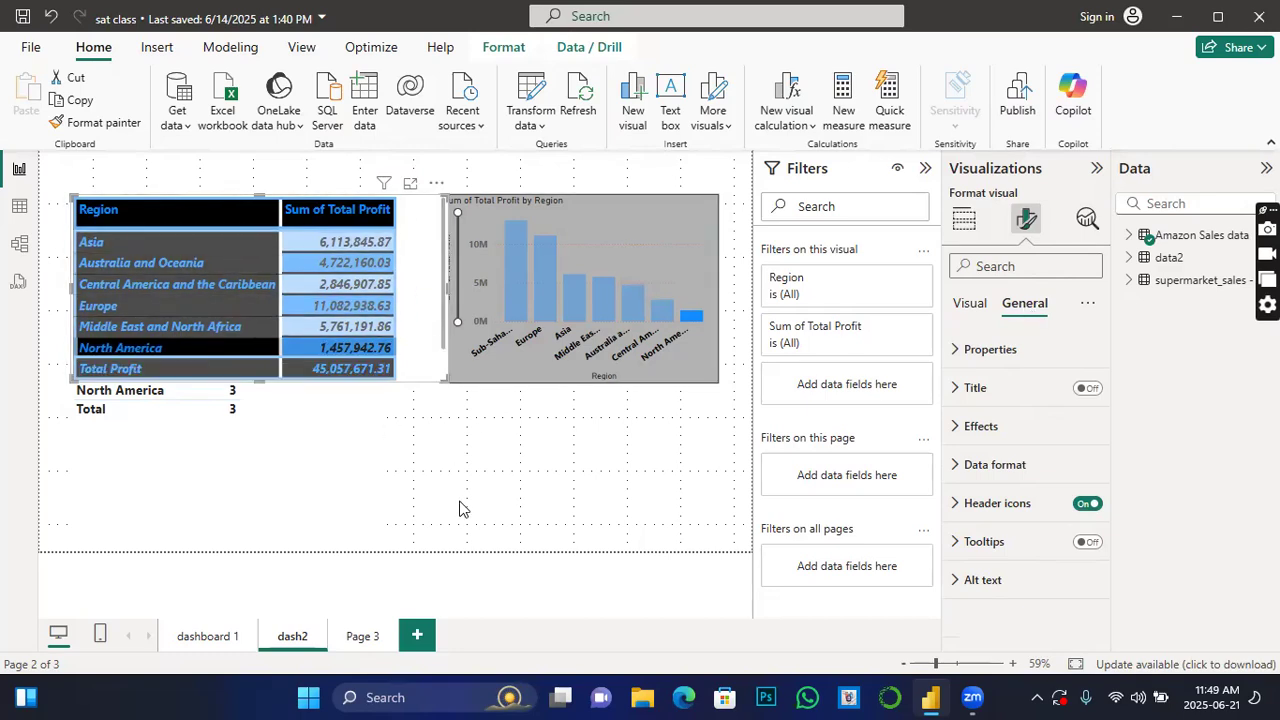
pyautogui.click(975, 426)
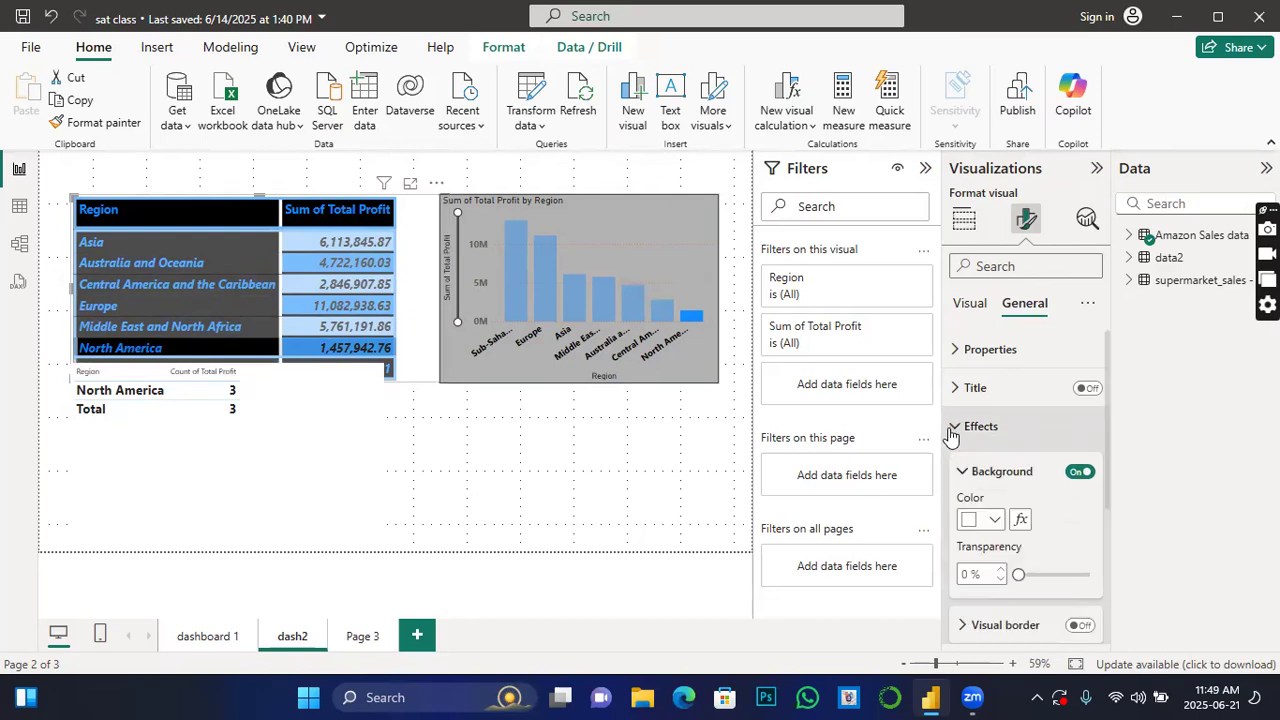
pyautogui.click(994, 521)
pyautogui.click(1034, 440)
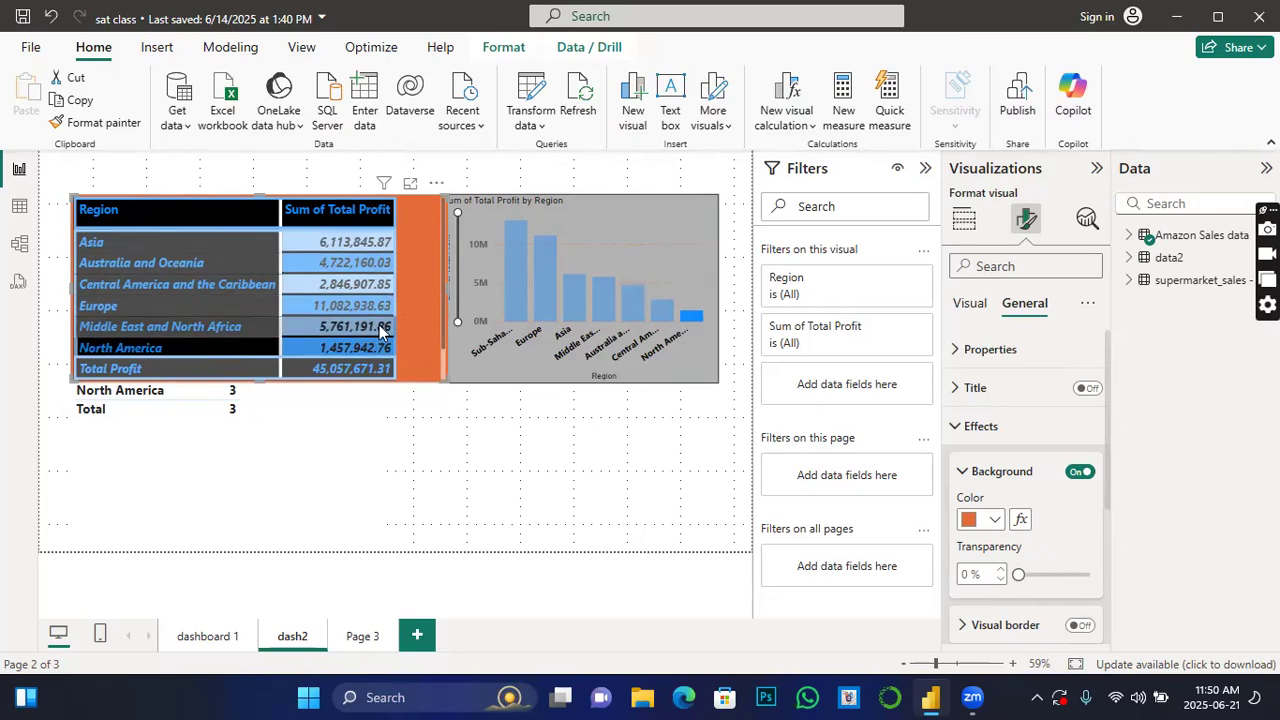
# Try background transparencies of 35% and 62%, set 3%, and change the table's background color to white.
pyautogui.click(1017, 572)
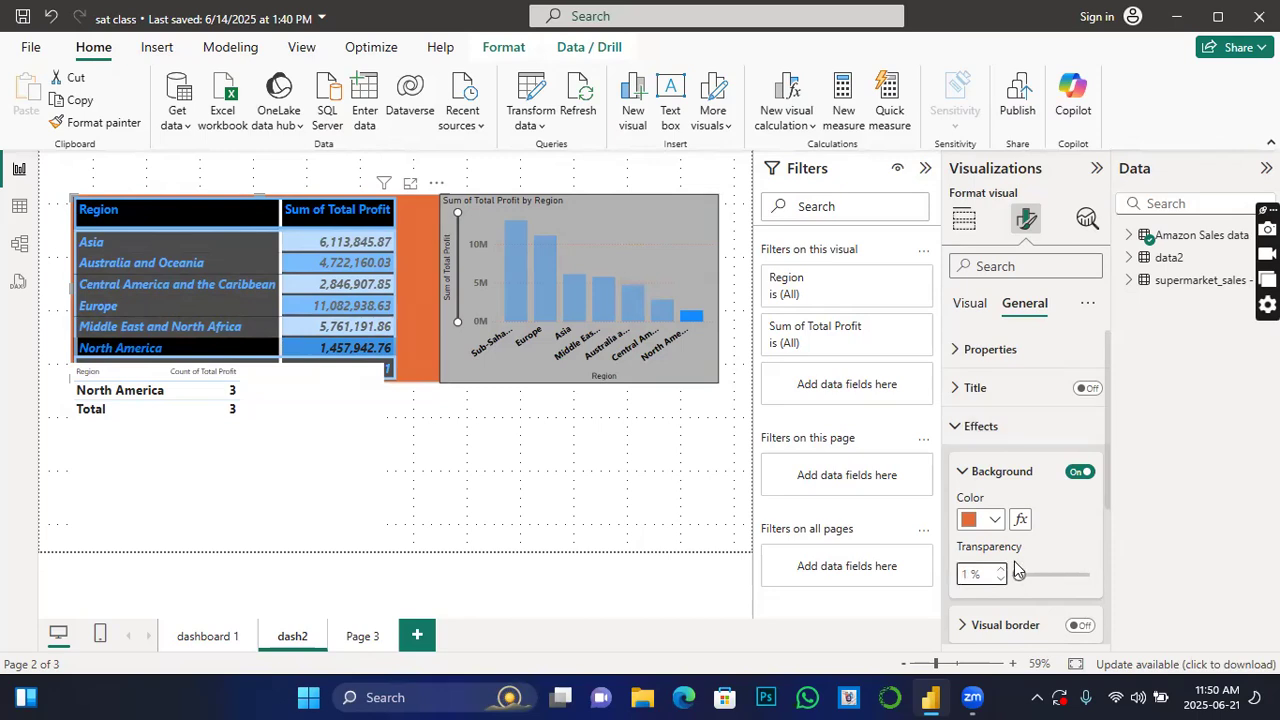
pyautogui.click(1017, 571)
pyautogui.moveTo(1043, 578); pyautogui.dragTo(1044, 577)
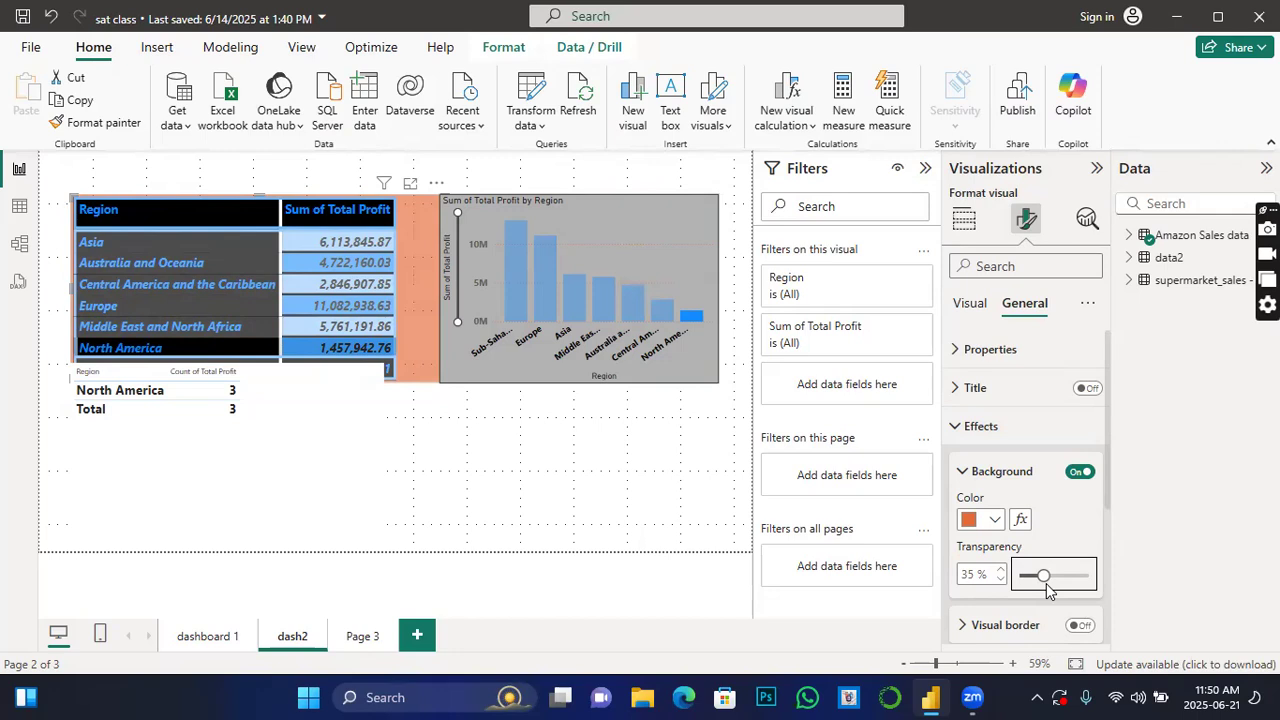
pyautogui.moveTo(1045, 578)
pyautogui.mouseDown()
pyautogui.moveTo(1029, 571)
pyautogui.moveTo(1047, 583)
pyautogui.moveTo(1086, 575)
pyautogui.moveTo(1104, 598)
pyautogui.moveTo(1089, 577)
pyautogui.moveTo(1062, 577)
pyautogui.moveTo(1065, 590)
pyautogui.mouseUp()
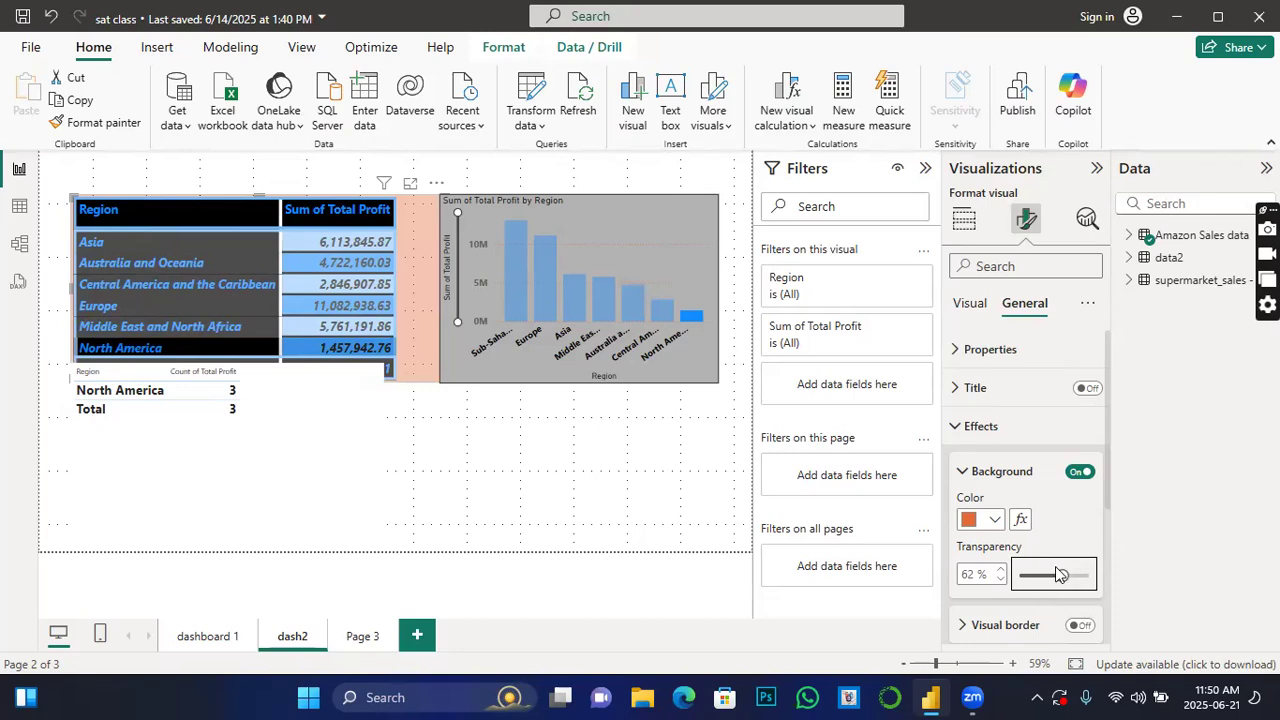
pyautogui.moveTo(1057, 575); pyautogui.dragTo(1021, 575)
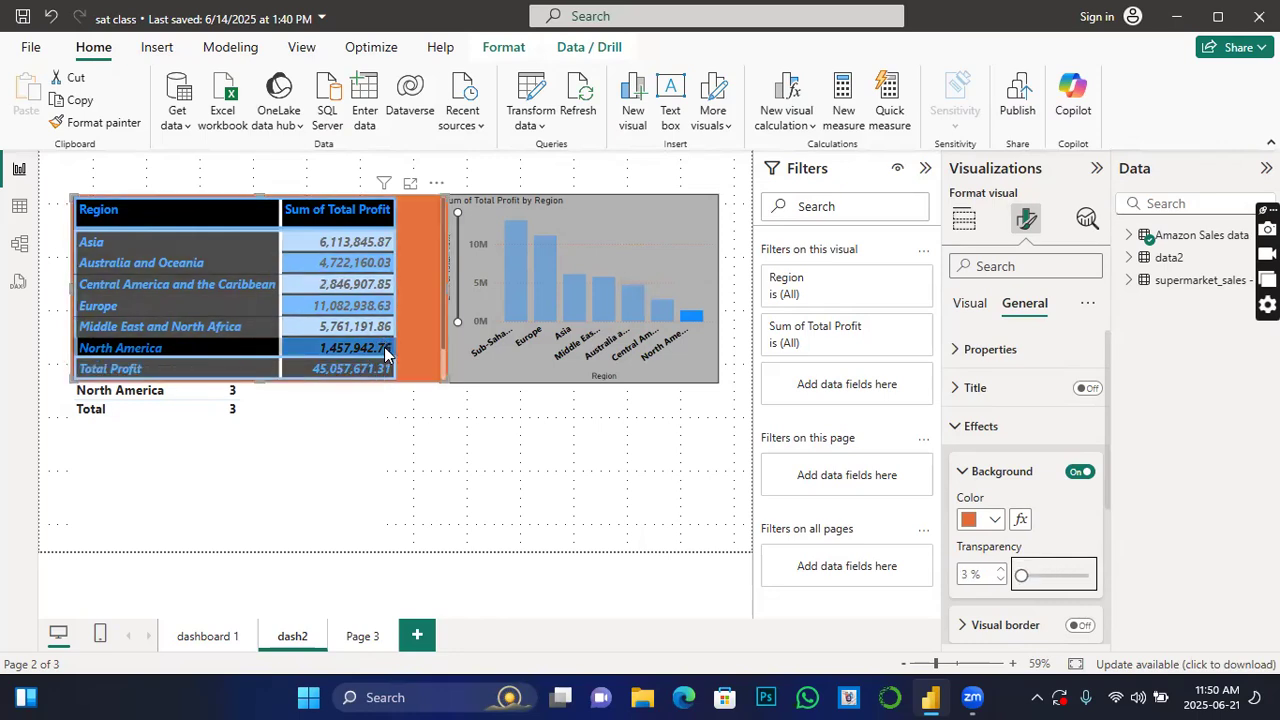
pyautogui.click(995, 520)
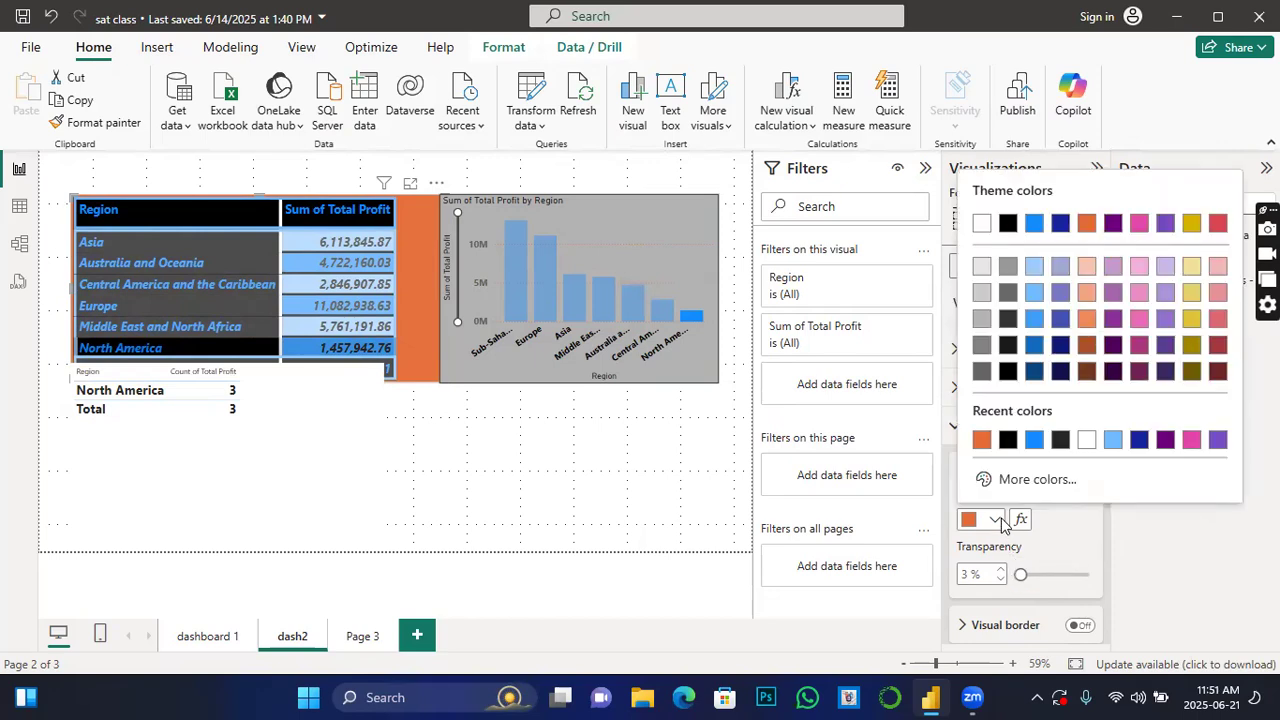
pyautogui.click(981, 222)
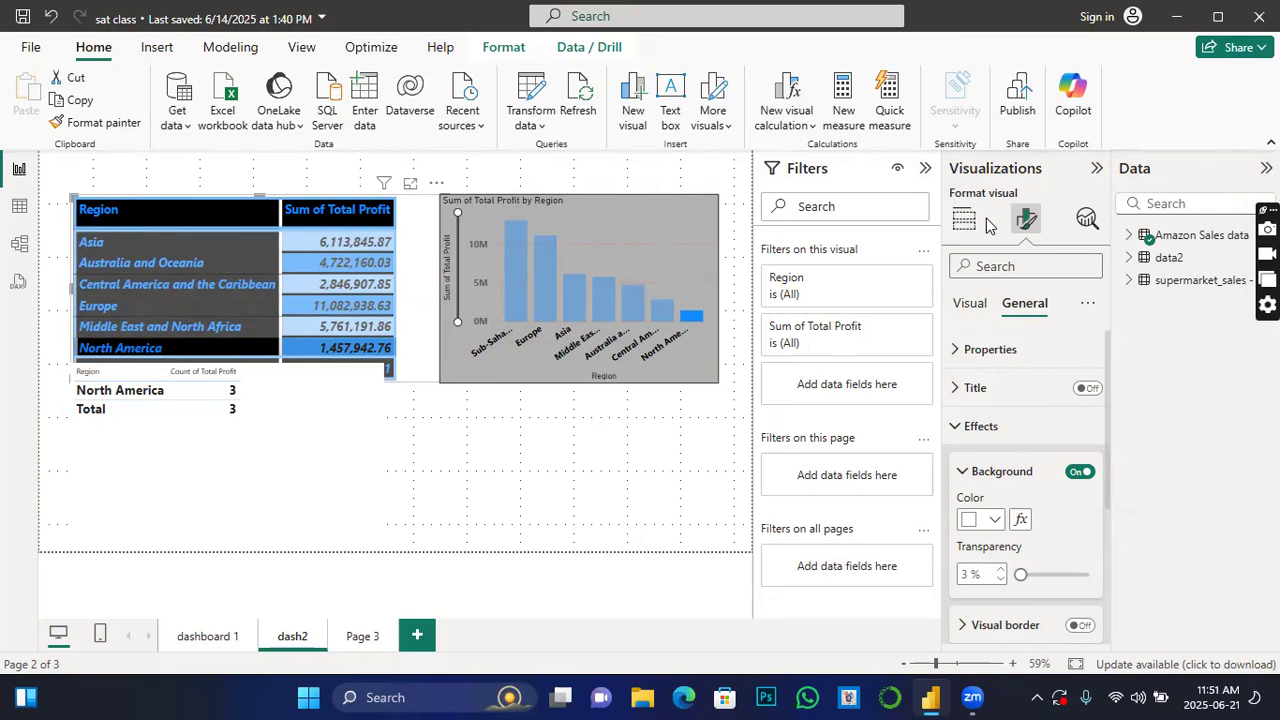
# Turn on the table's visual border and set its width to 10 px.
pyautogui.click(1050, 602)
pyautogui.click(1082, 626)
pyautogui.scroll(-2, 1075, 520)
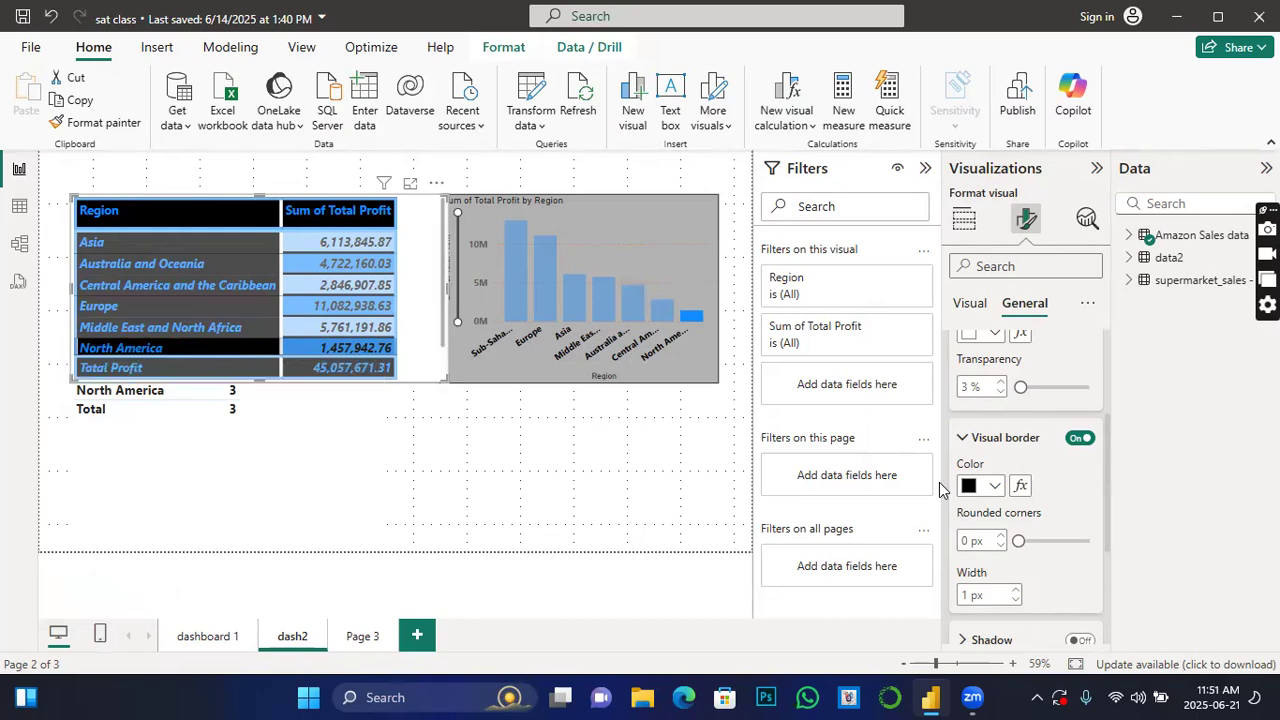
pyautogui.scroll(-1, 1027, 516)
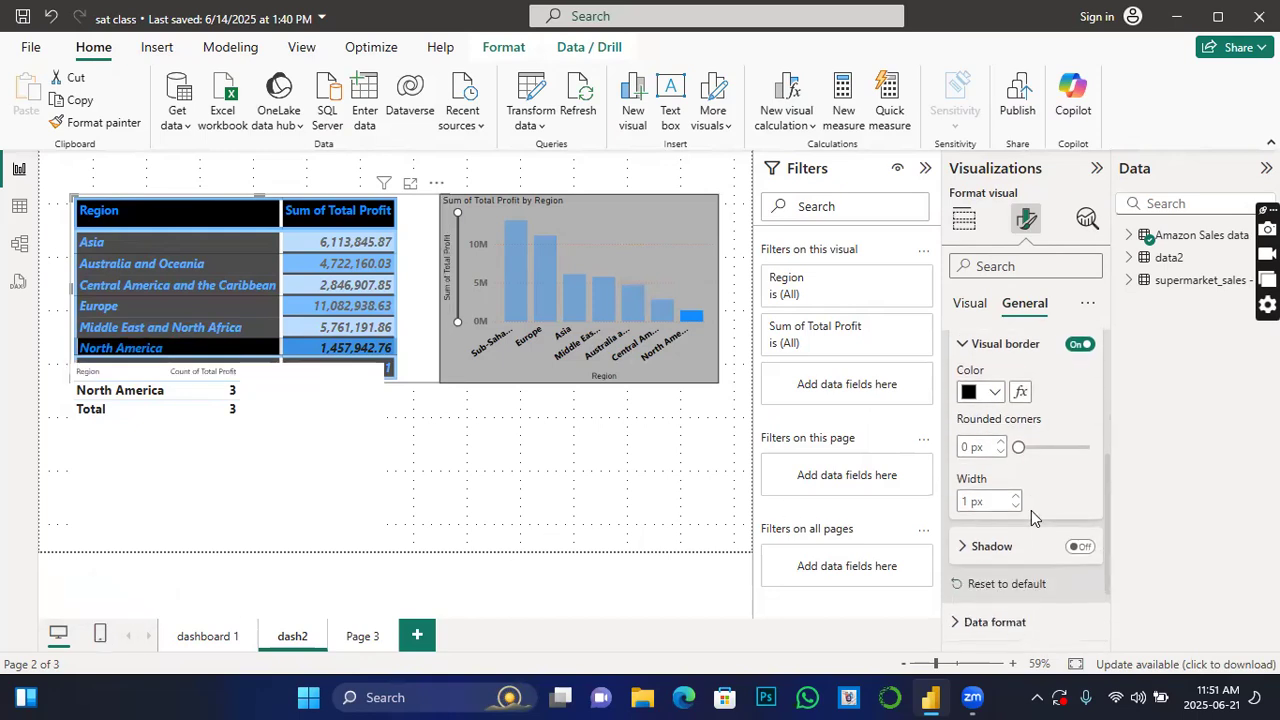
pyautogui.click(1015, 496)
pyautogui.click(1015, 496)
pyautogui.click(1015, 496)
pyautogui.click(1015, 496)
pyautogui.click(1015, 496)
pyautogui.click(1015, 496)
pyautogui.click(1015, 496)
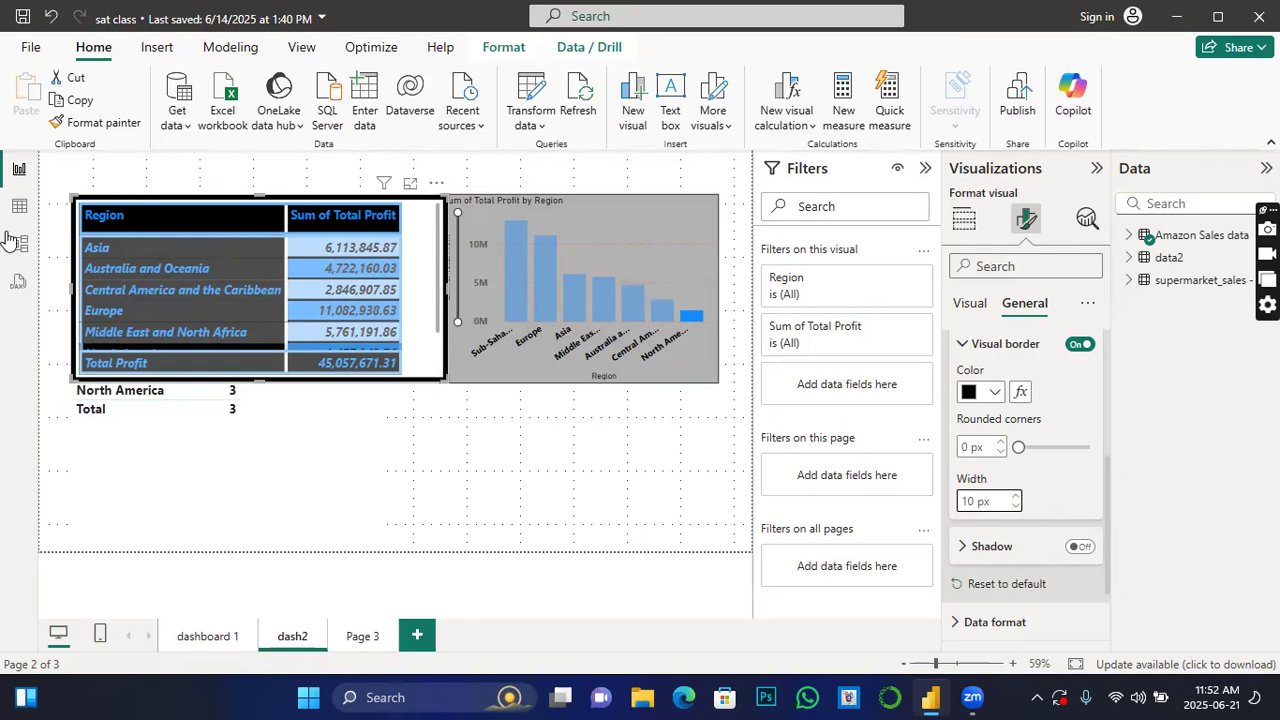
# Set the rounded corners of the Sum of Total Profit table's visual border to 18 px.
pyautogui.click(1001, 443)
pyautogui.click(1001, 443)
pyautogui.click(1001, 443)
pyautogui.click(1001, 443)
pyautogui.click(1001, 443)
pyautogui.click(1001, 443)
pyautogui.click(1001, 443)
pyautogui.click(1001, 443)
pyautogui.click(1001, 443)
pyautogui.click(1001, 443)
pyautogui.click(1001, 443)
pyautogui.click(1001, 443)
pyautogui.click(1001, 443)
pyautogui.click(1001, 443)
pyautogui.click(1001, 443)
pyautogui.click(1001, 443)
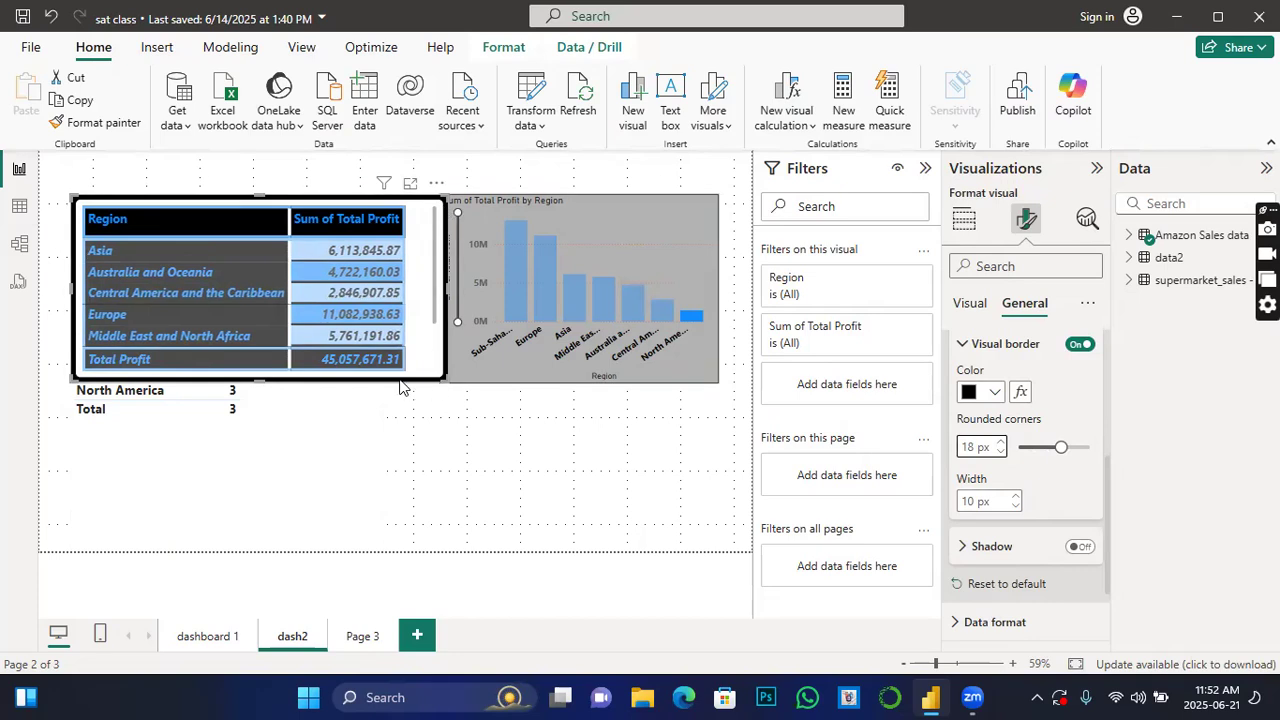
# Move the column chart slightly away from the table's border and give it a blue shadow.
pyautogui.moveTo(638, 245); pyautogui.dragTo(661, 413)
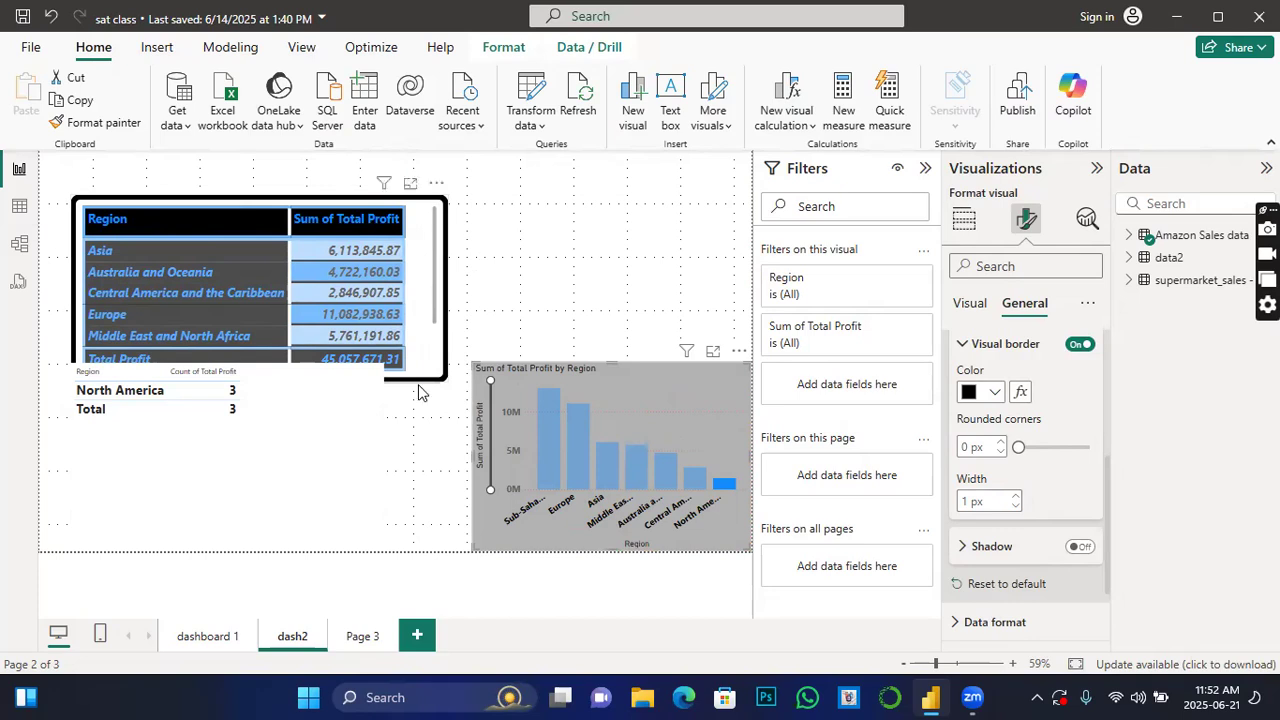
pyautogui.moveTo(692, 398); pyautogui.dragTo(684, 229)
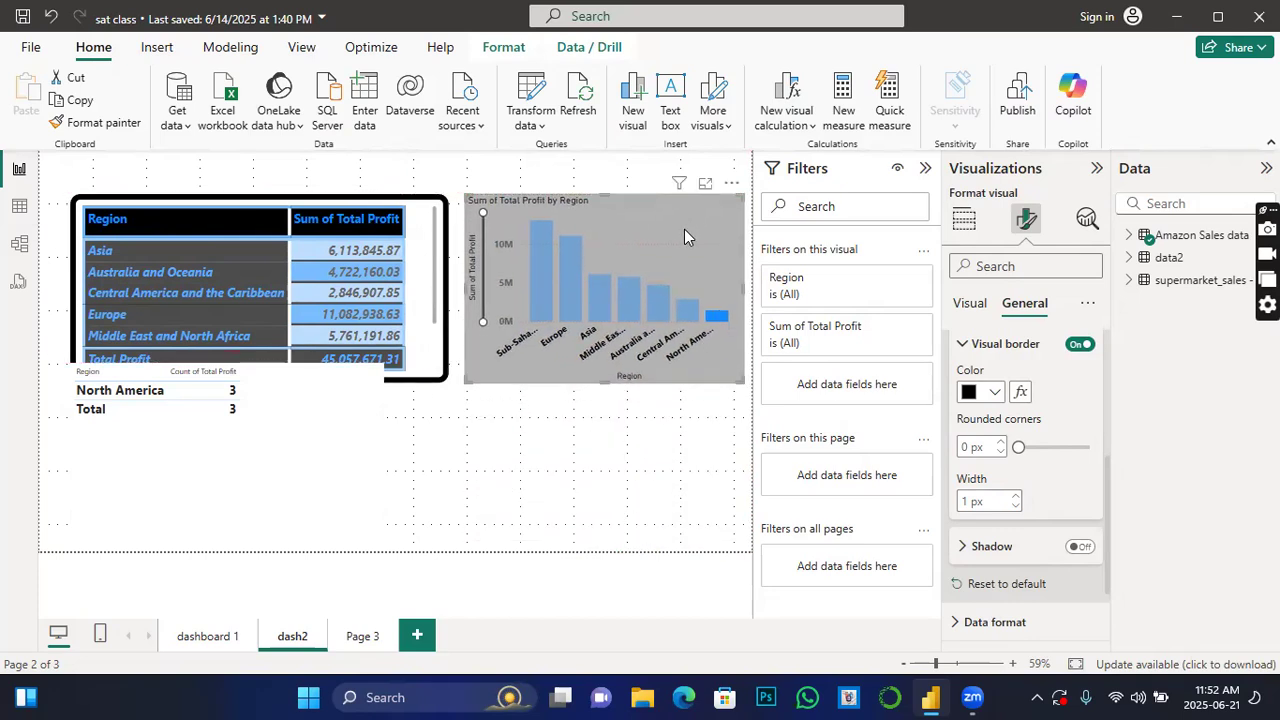
pyautogui.click(1079, 547)
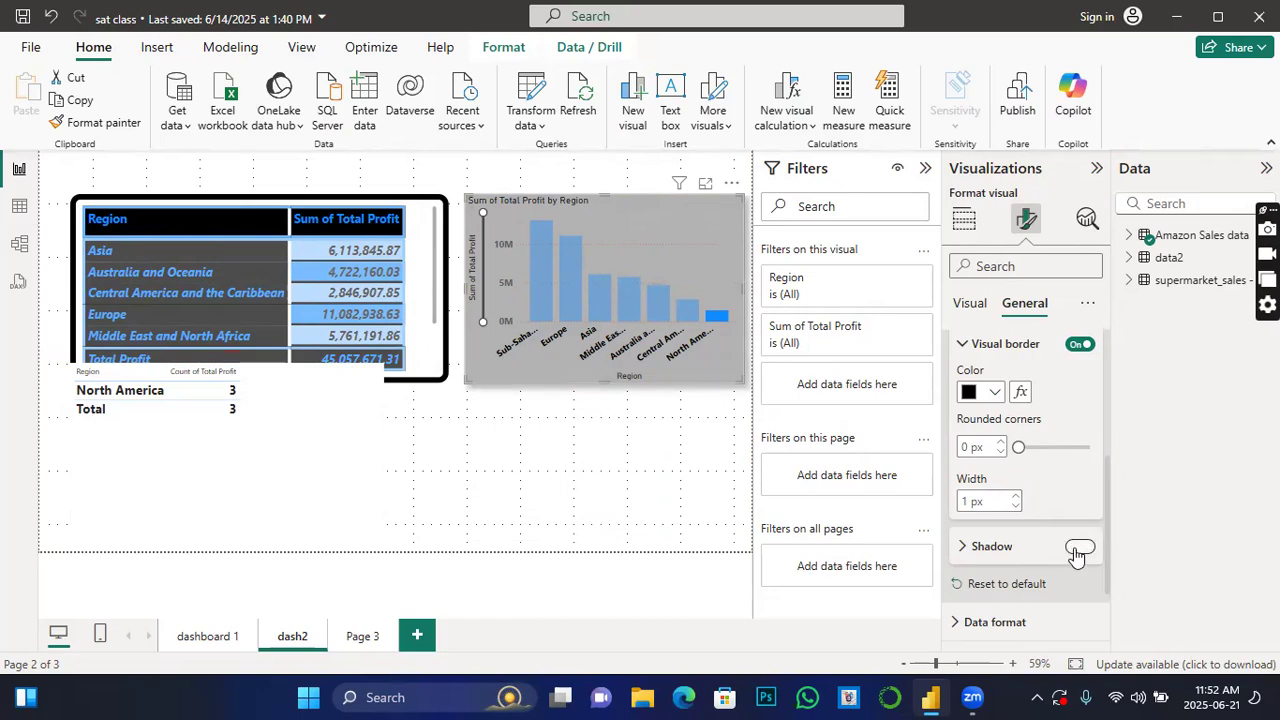
pyautogui.click(964, 547)
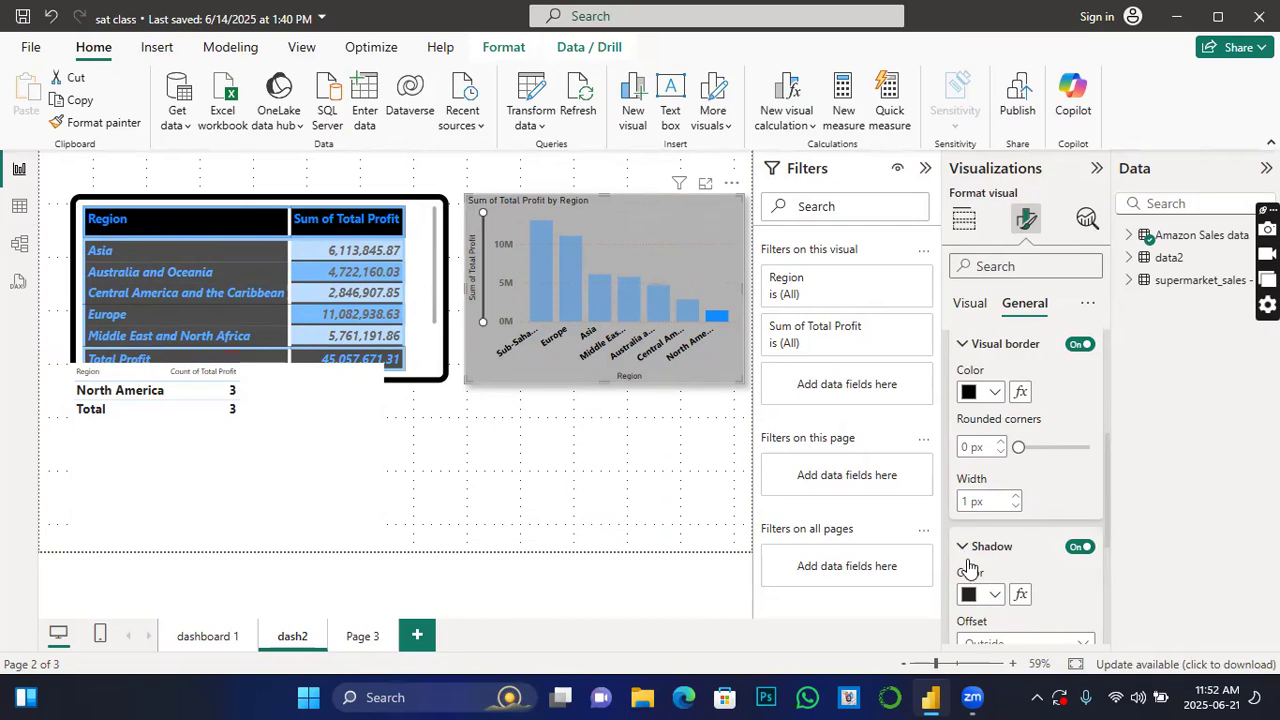
pyautogui.click(972, 594)
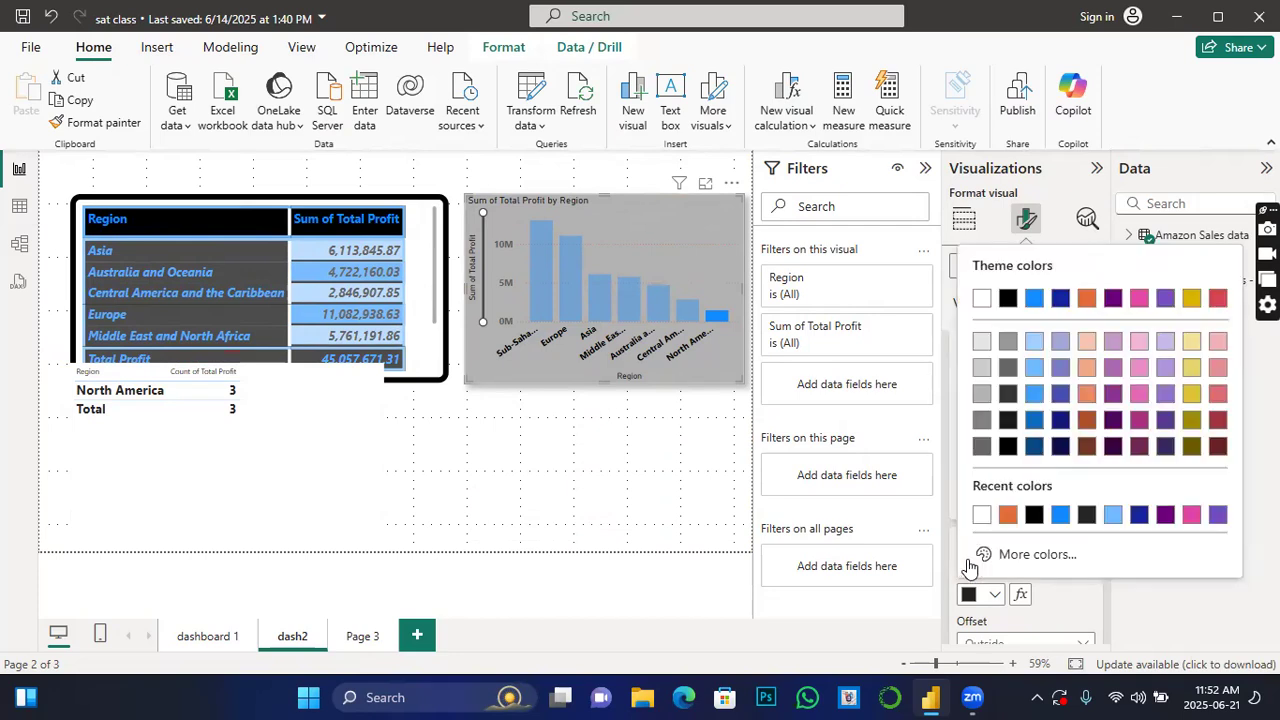
pyautogui.click(1059, 512)
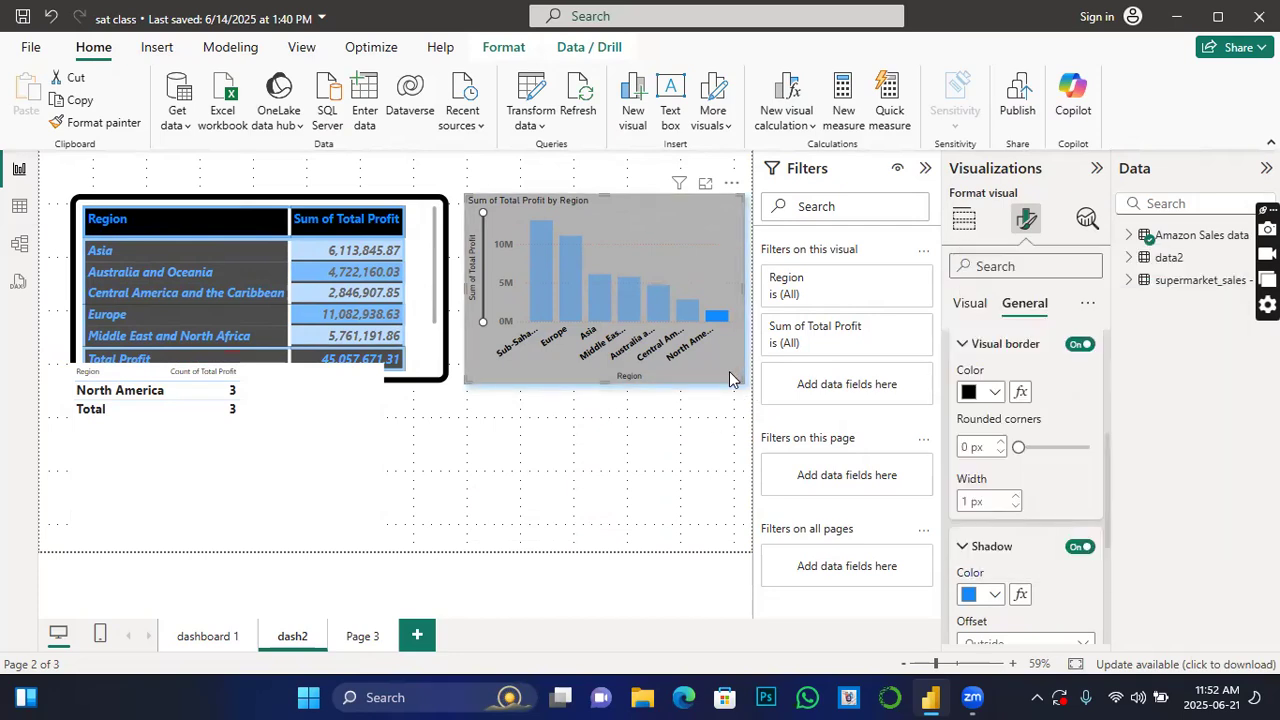
# Turn on the shadow for the Sum of Total Profit table and set its color to blue.
pyautogui.click(444, 378)
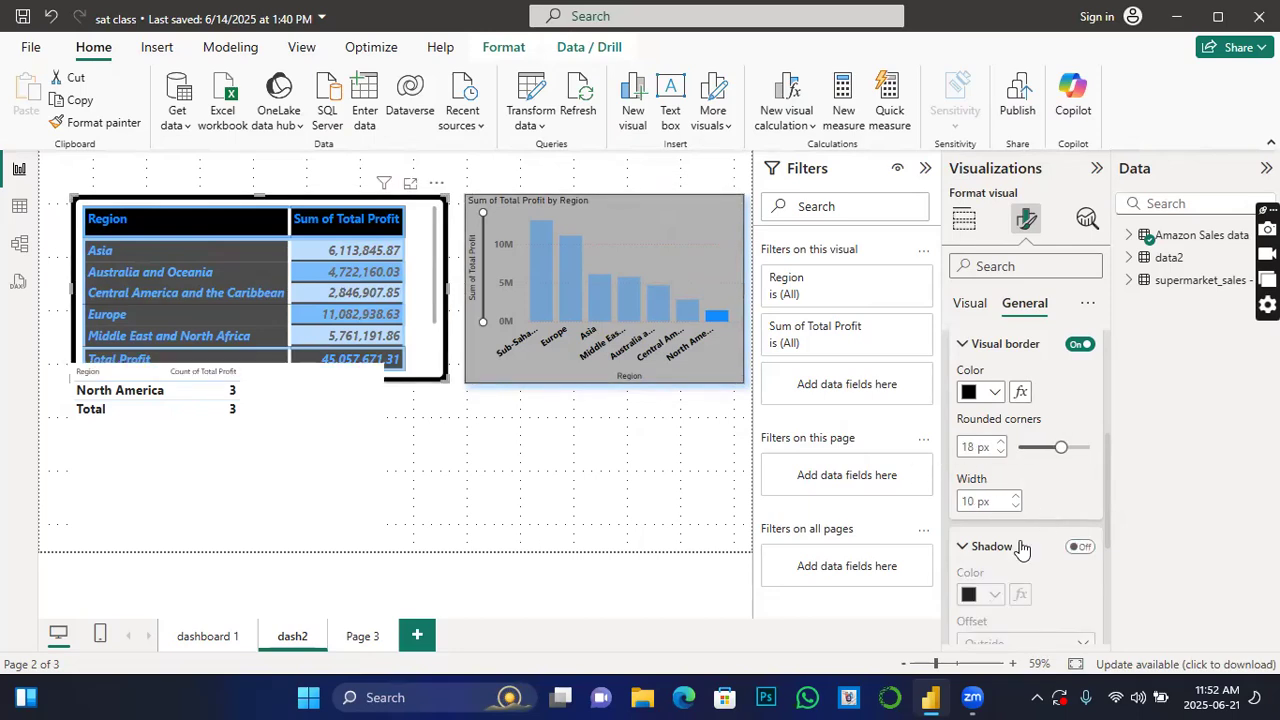
pyautogui.click(1080, 547)
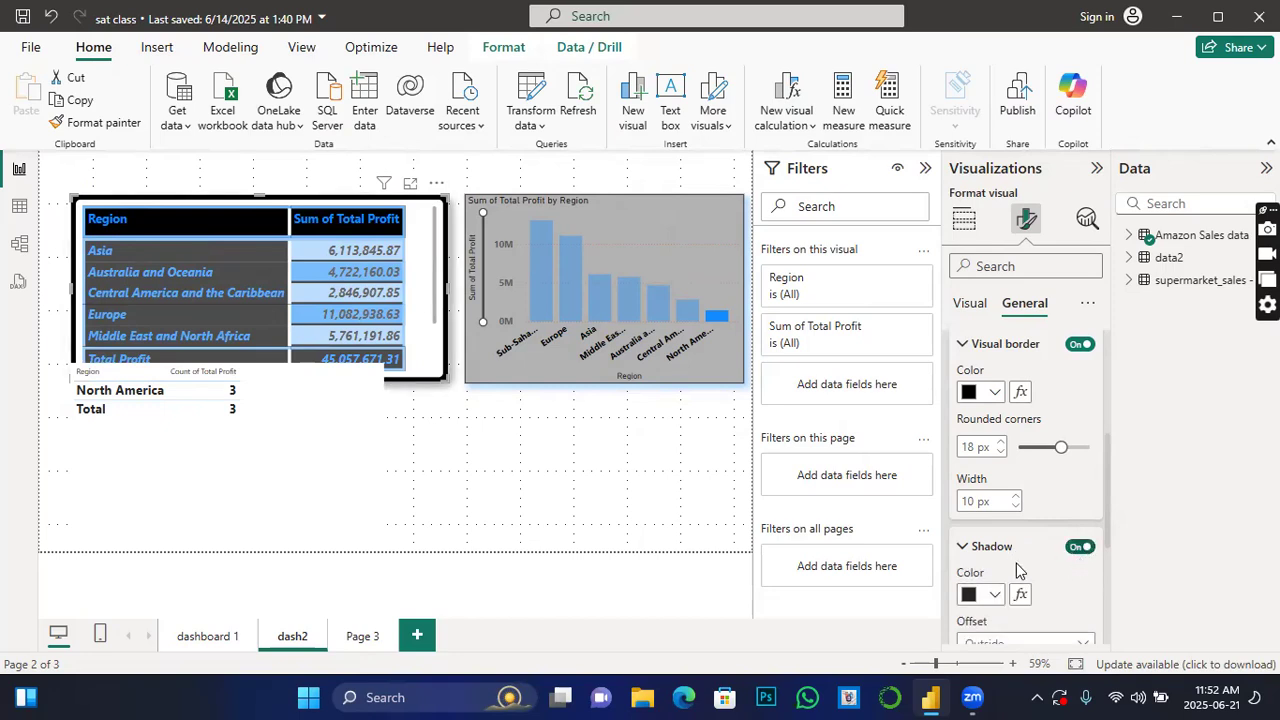
pyautogui.click(994, 594)
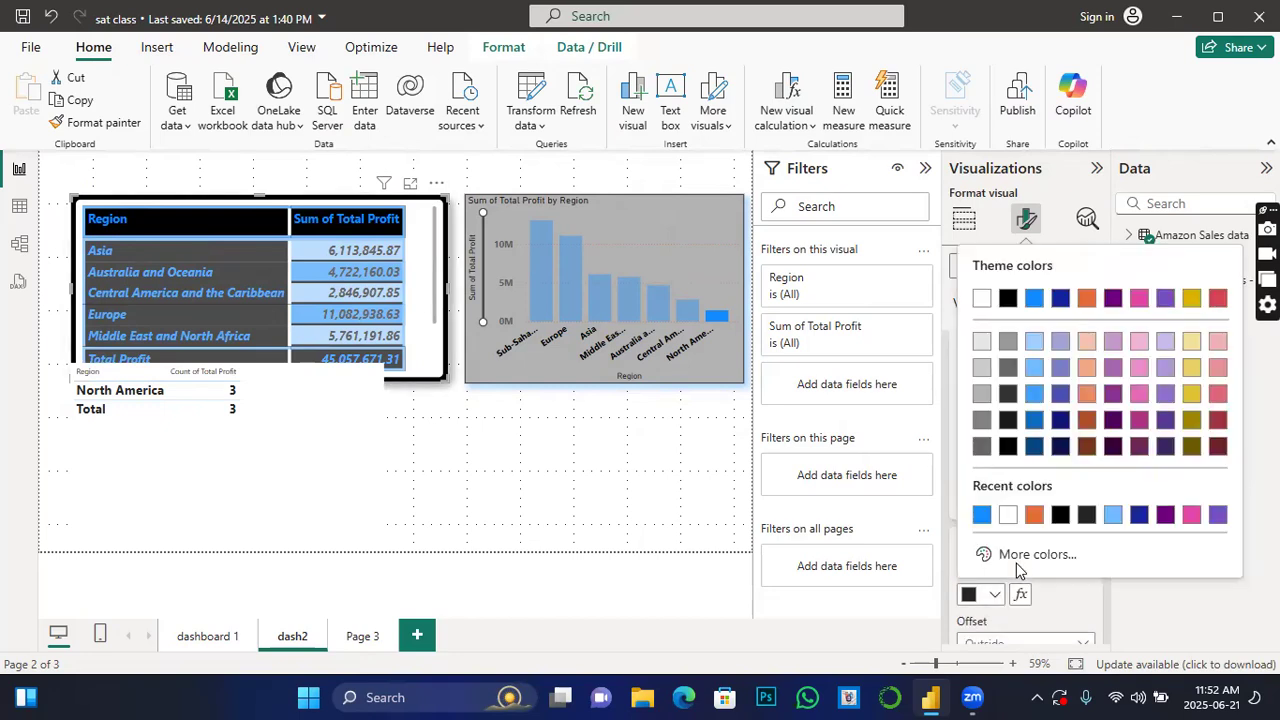
pyautogui.click(990, 515)
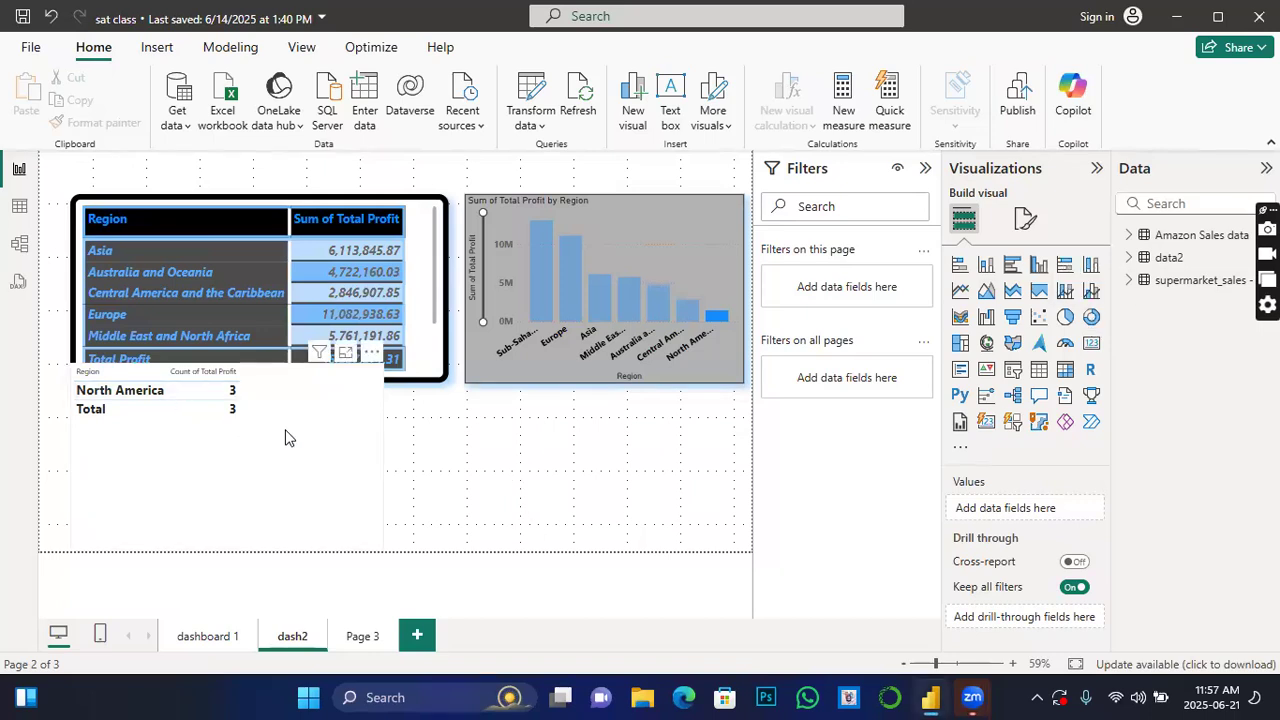
# Reselect the Sum of Total Profit table, turn on its title in the general formatting and open the title text for editing.
pyautogui.click(428, 386)
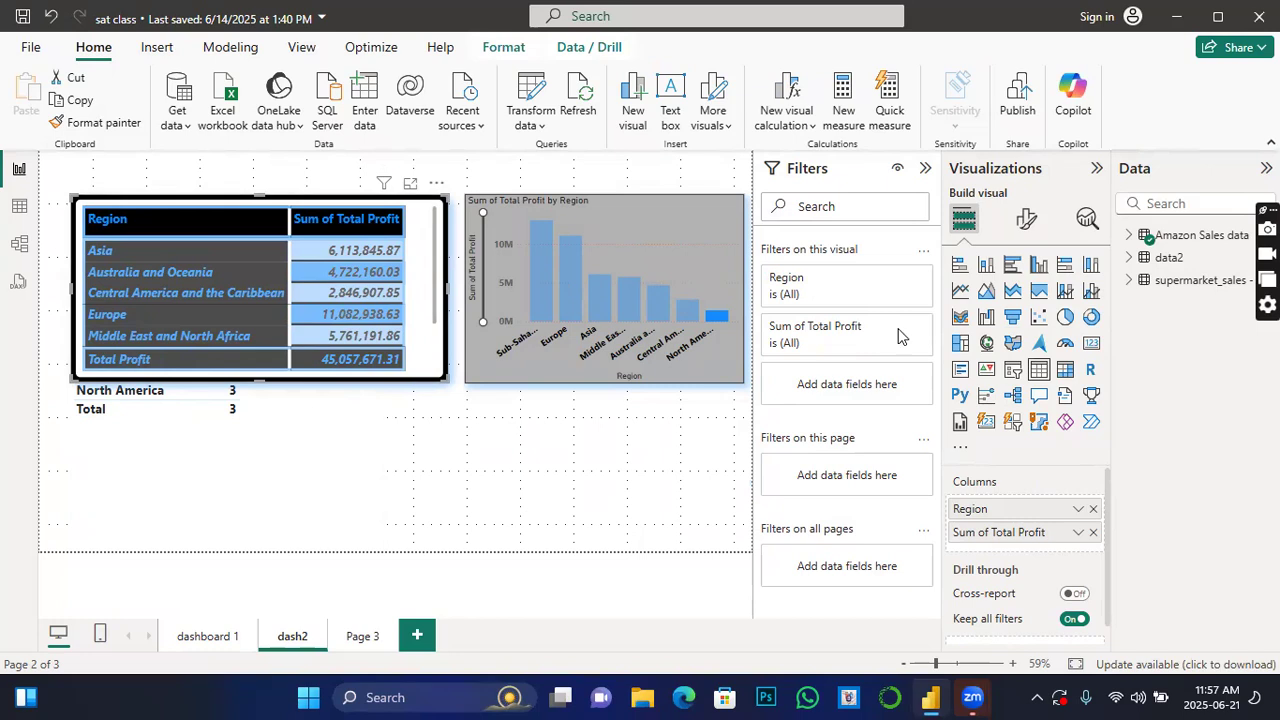
pyautogui.click(1026, 218)
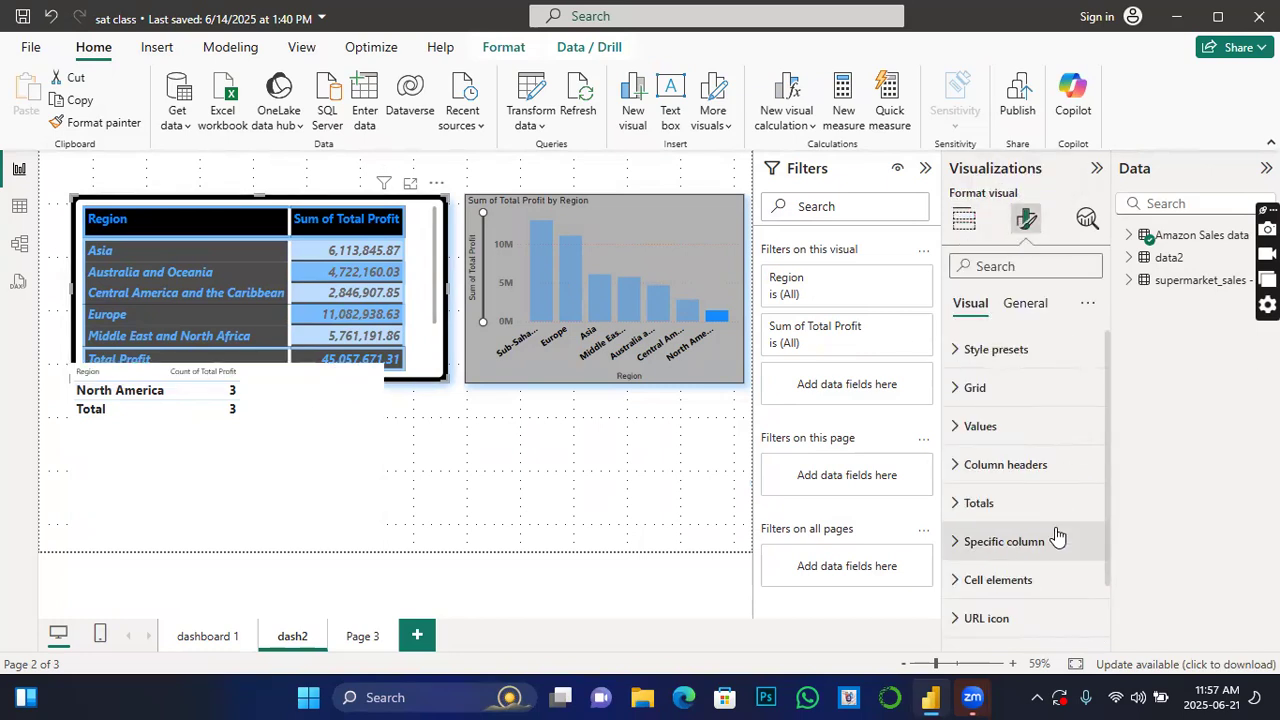
pyautogui.scroll(-1, 1060, 634)
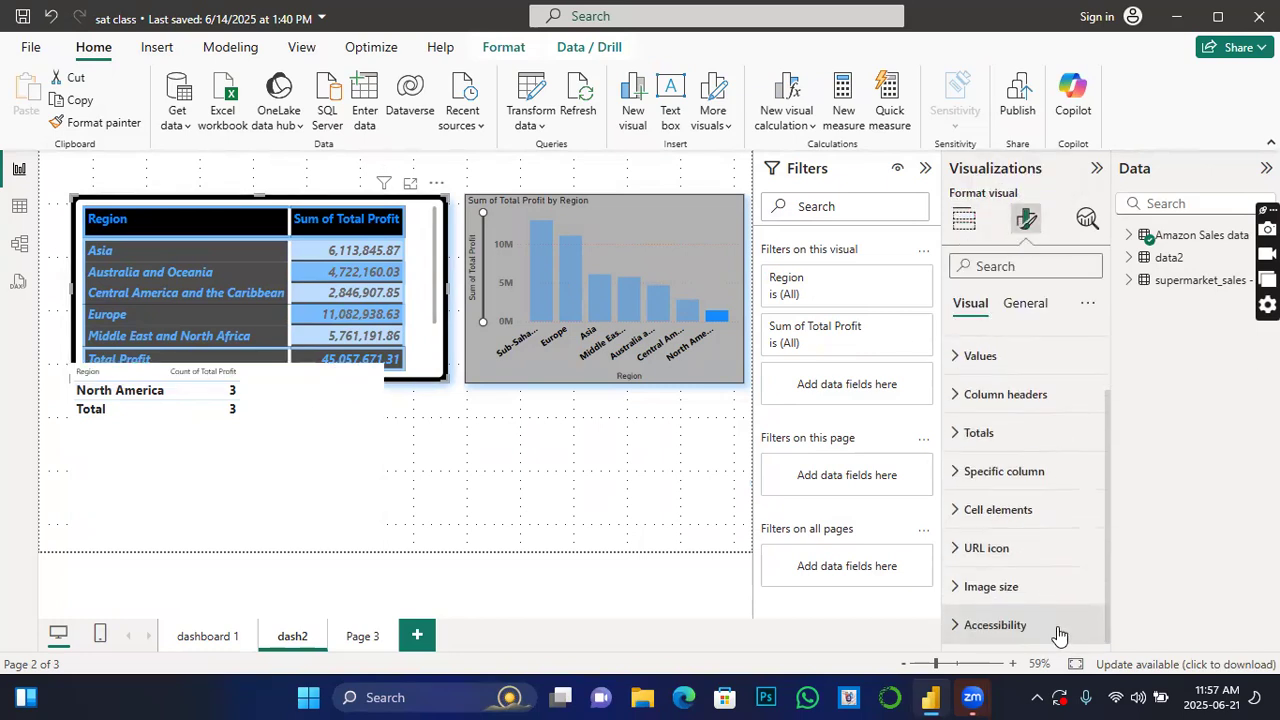
pyautogui.click(722, 377)
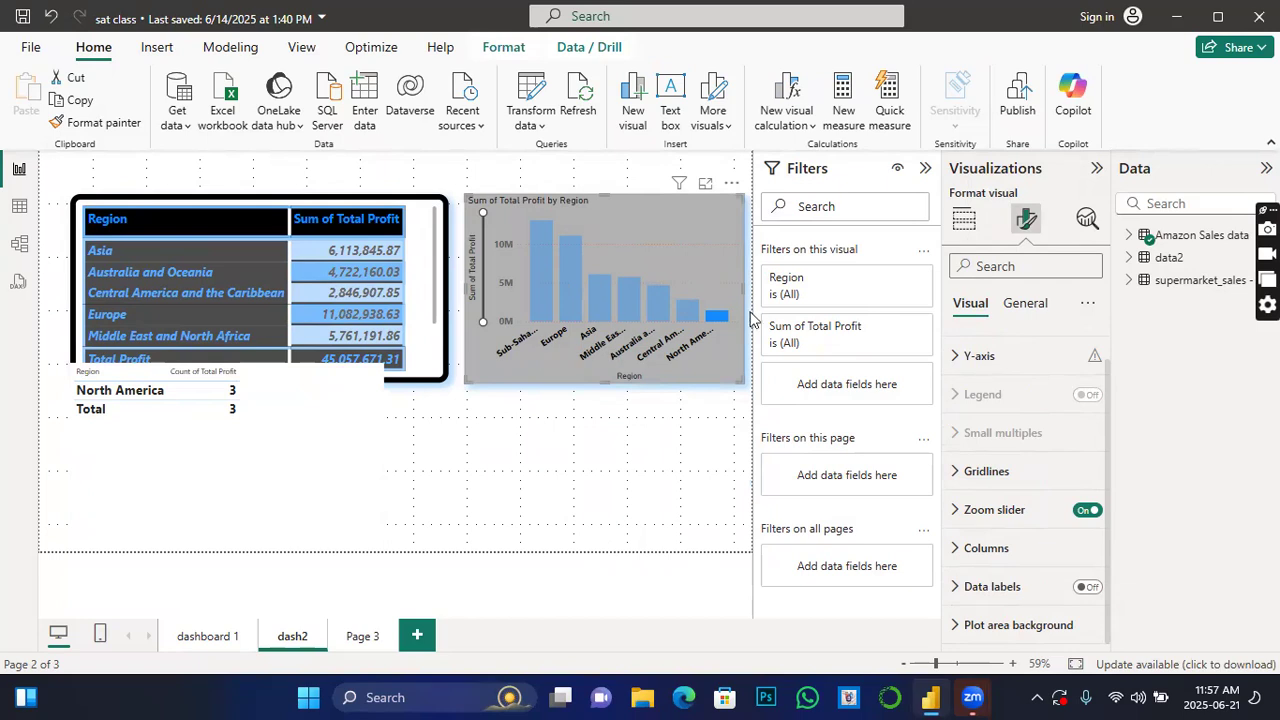
pyautogui.click(1024, 302)
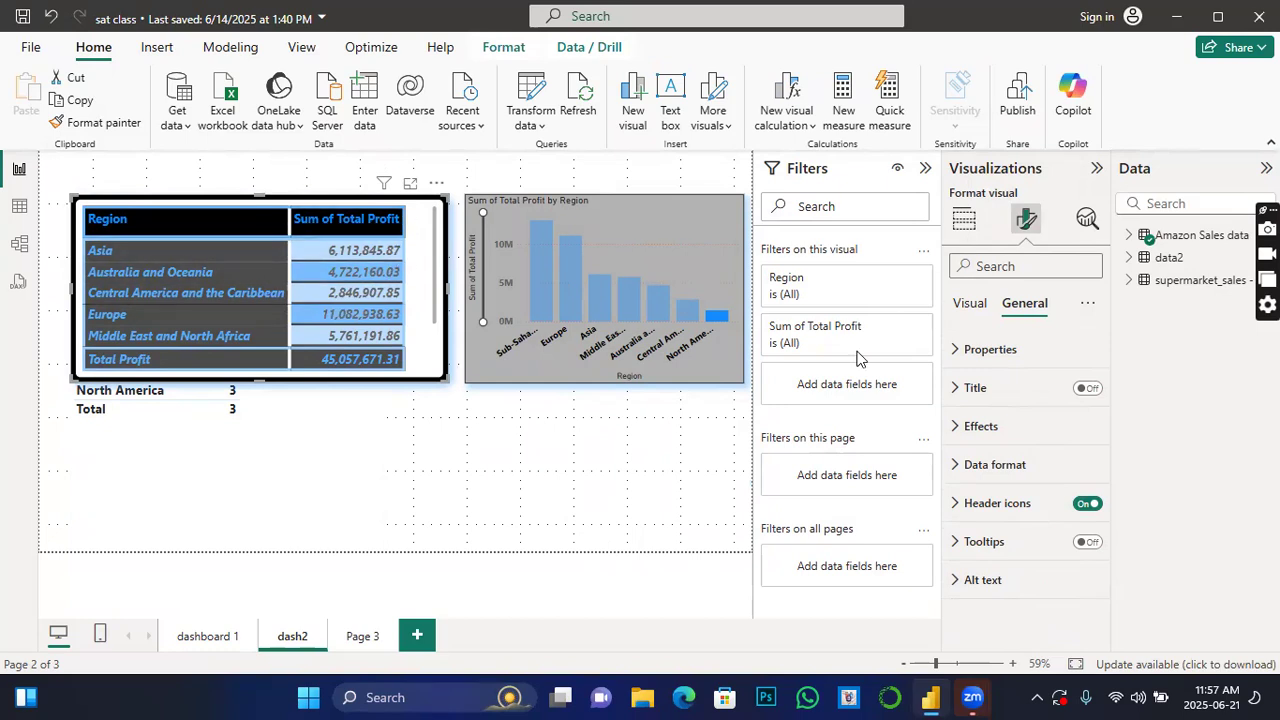
pyautogui.click(960, 470)
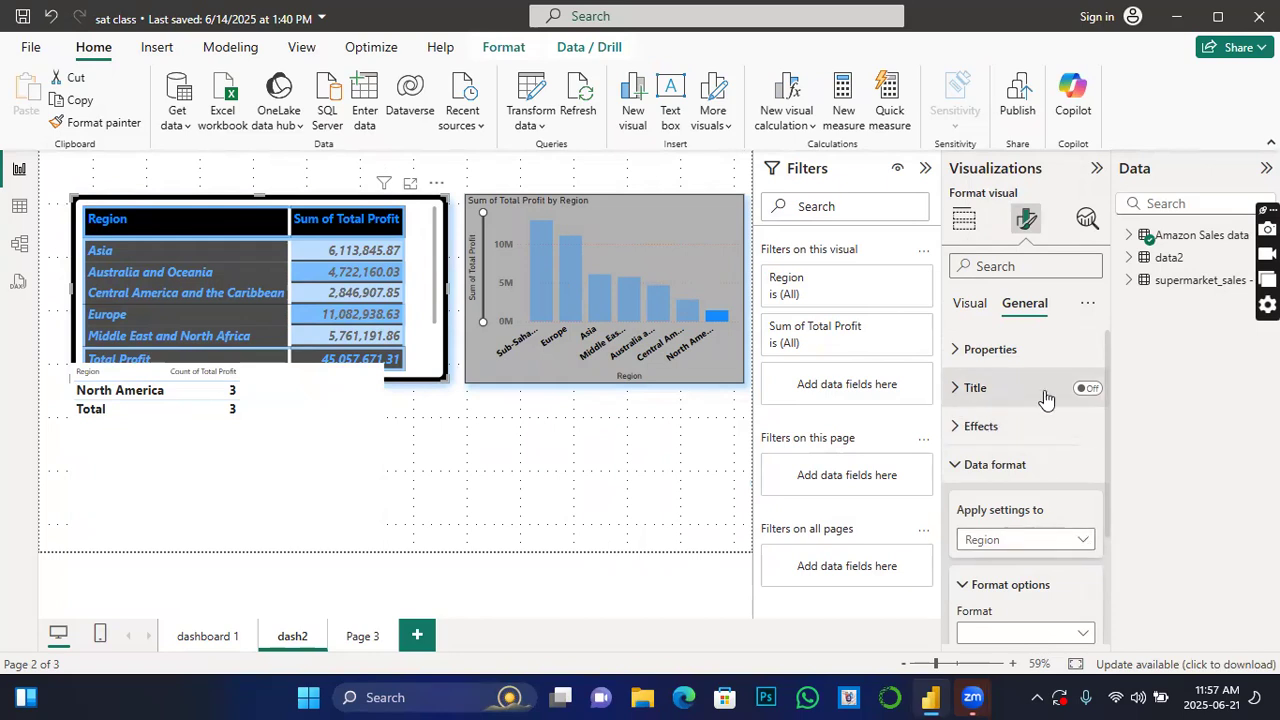
pyautogui.click(1090, 389)
pyautogui.click(959, 392)
pyautogui.click(993, 480)
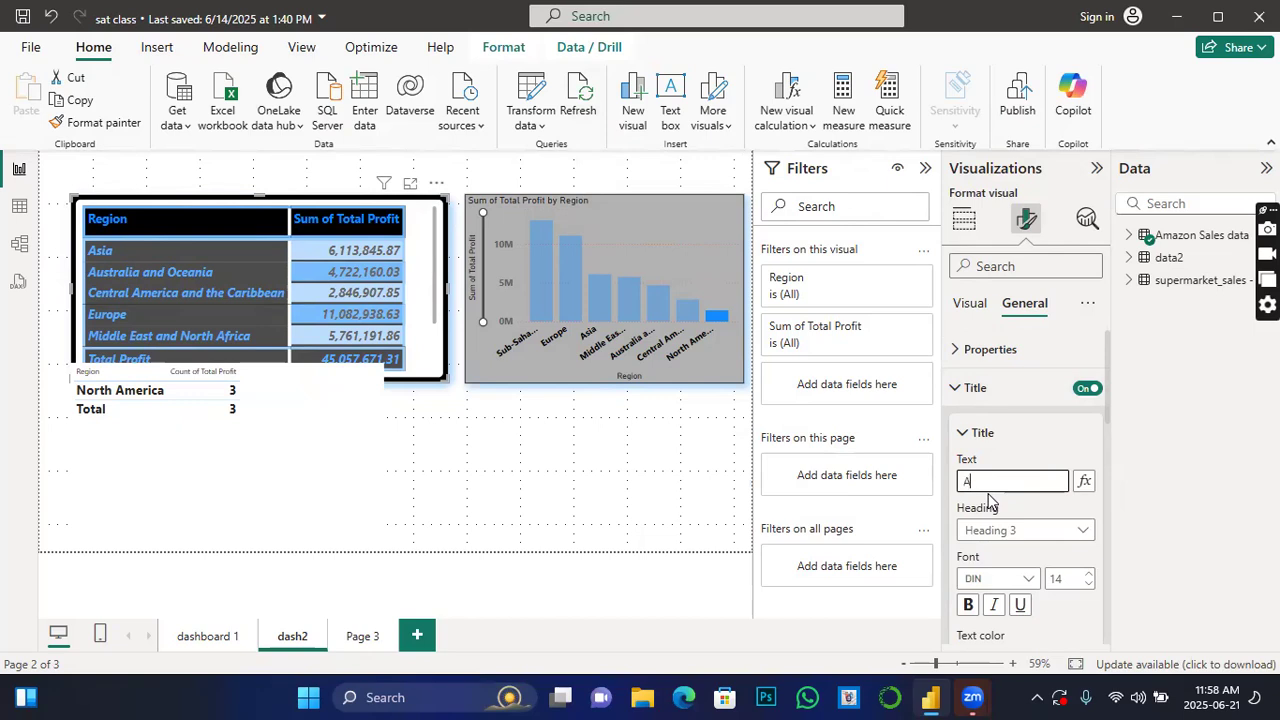
pyautogui.write('nal')
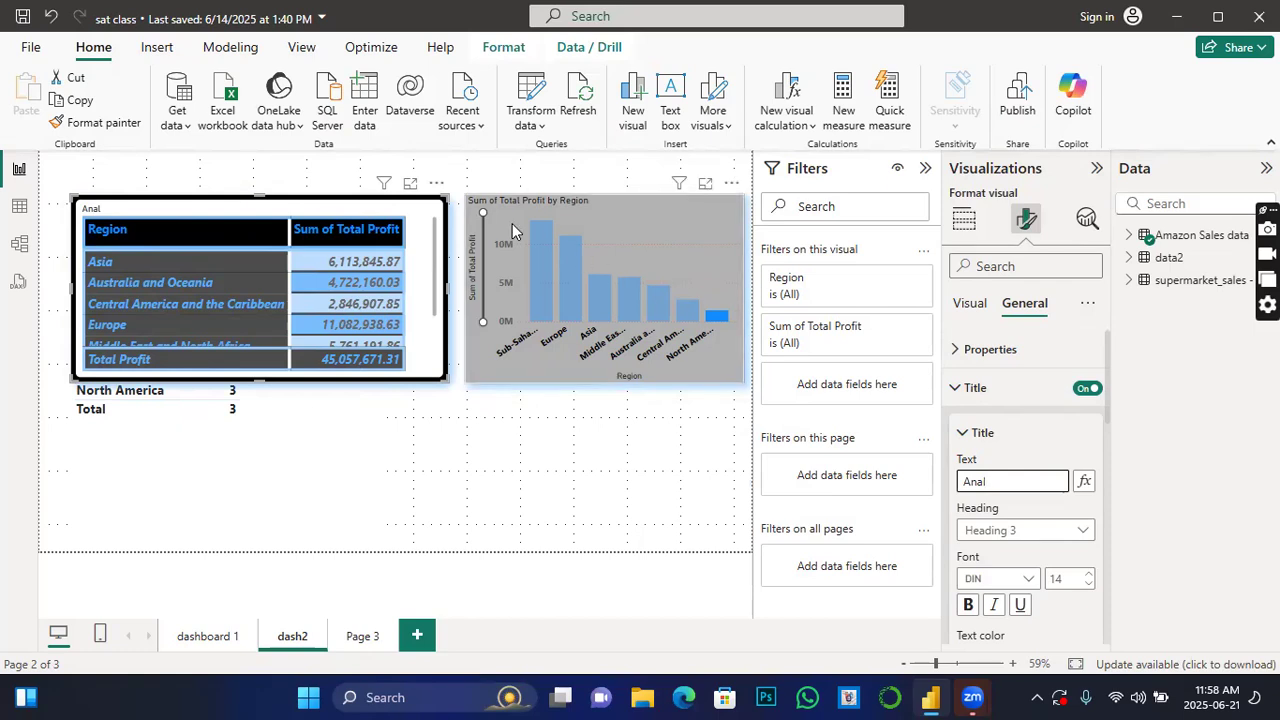
pyautogui.press('BackSpace')
pyautogui.press('BackSpace')
pyautogui.press('BackSpace')
pyautogui.press('BackSpace')
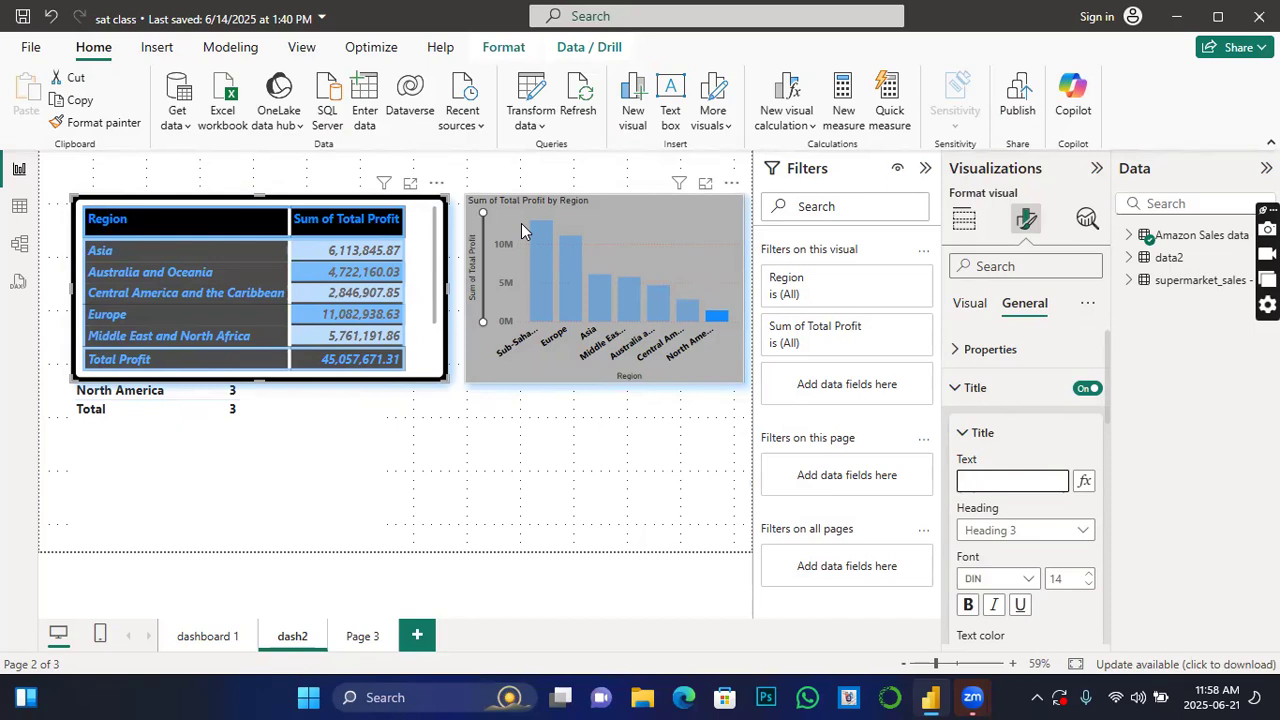
# Set the table's title text to "Summary of Total Profit Generate by Each Region".
pyautogui.write('Summary ')
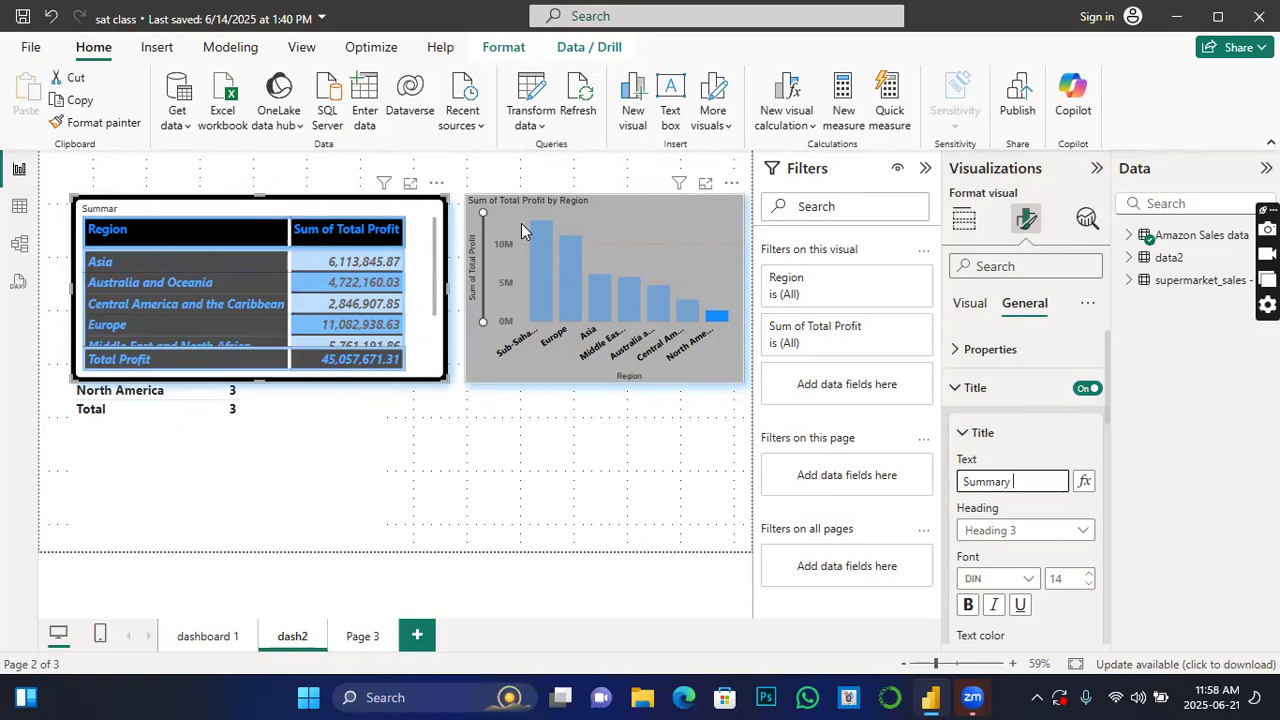
pyautogui.write('of Total Profit')
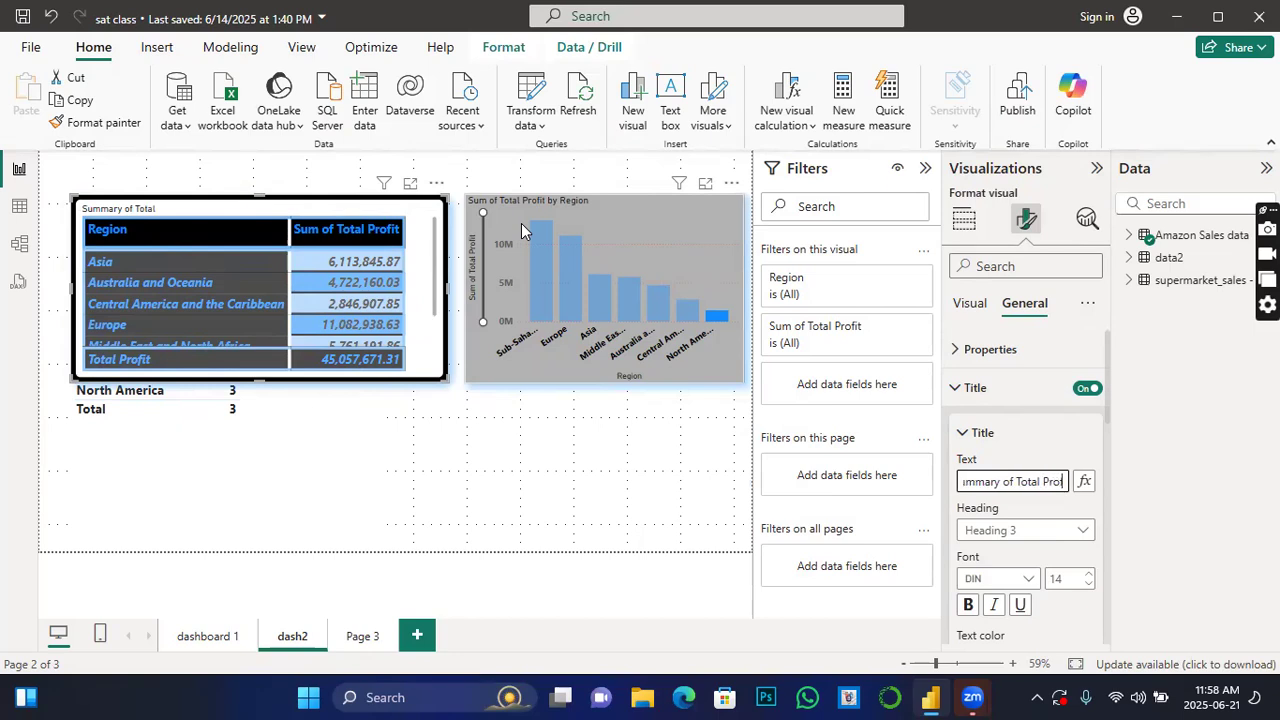
pyautogui.write(' Generate')
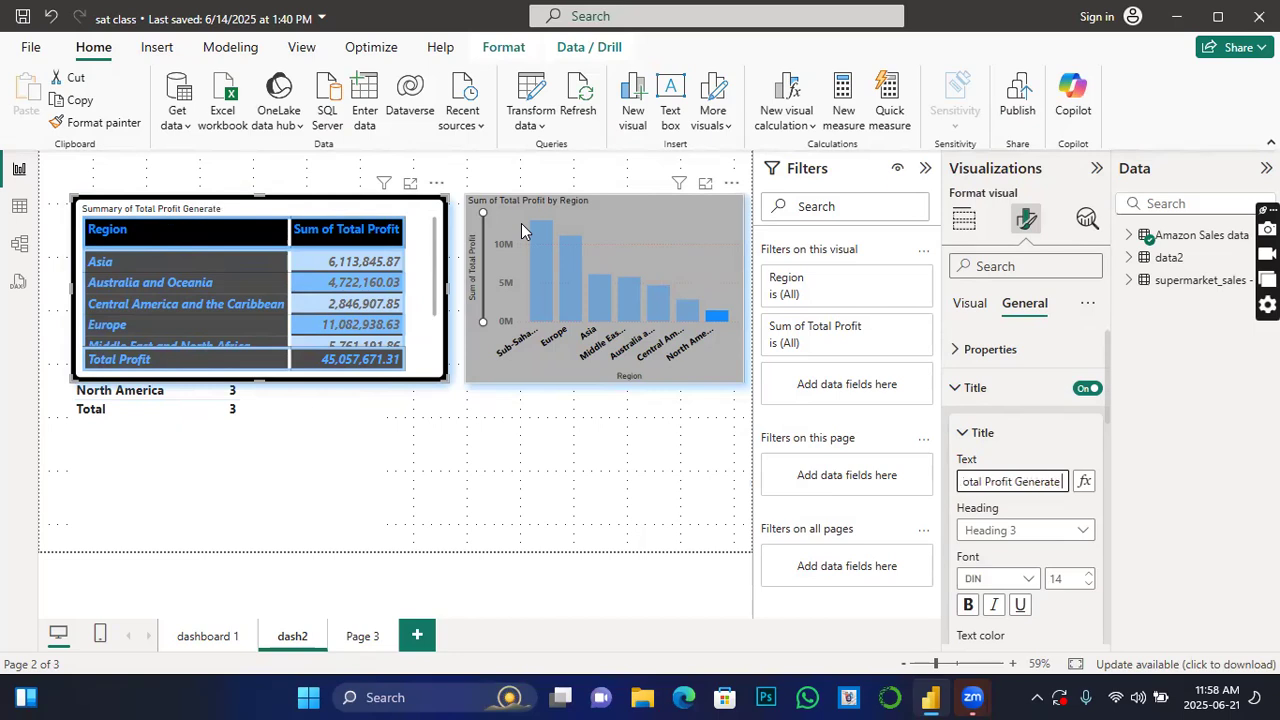
pyautogui.write(' by Each')
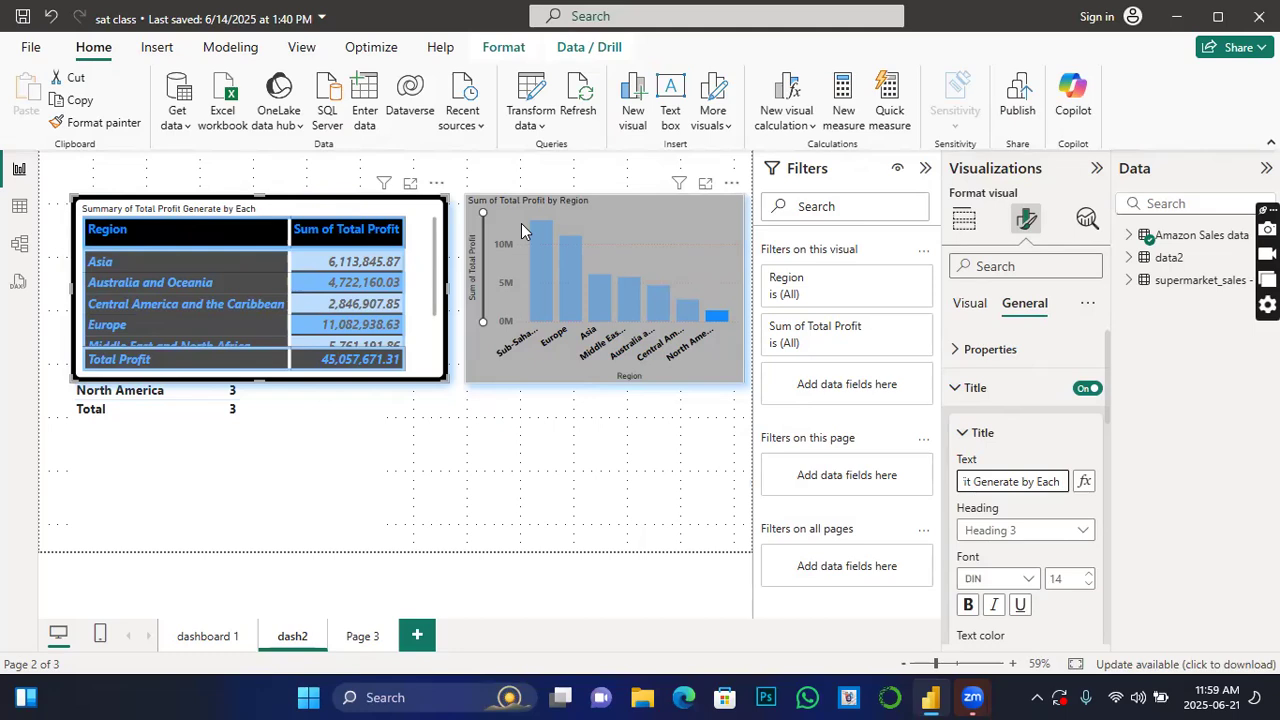
pyautogui.write(' Region')
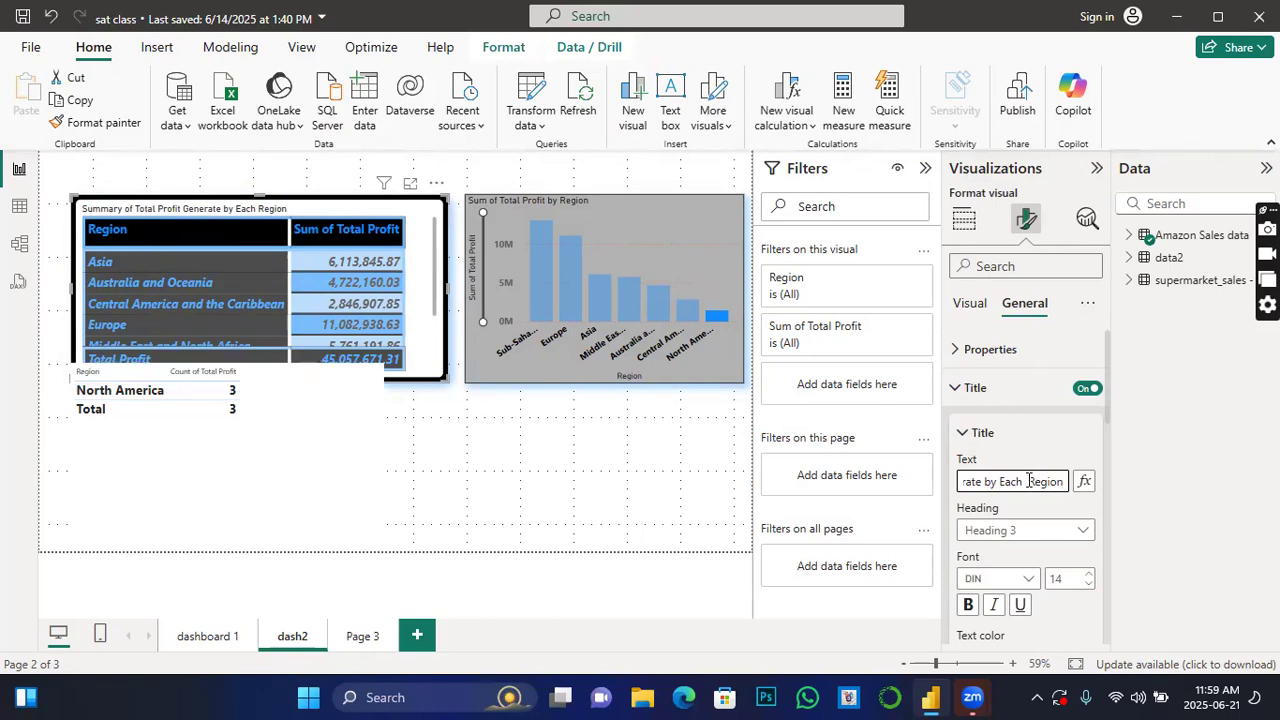
pyautogui.click(1050, 510)
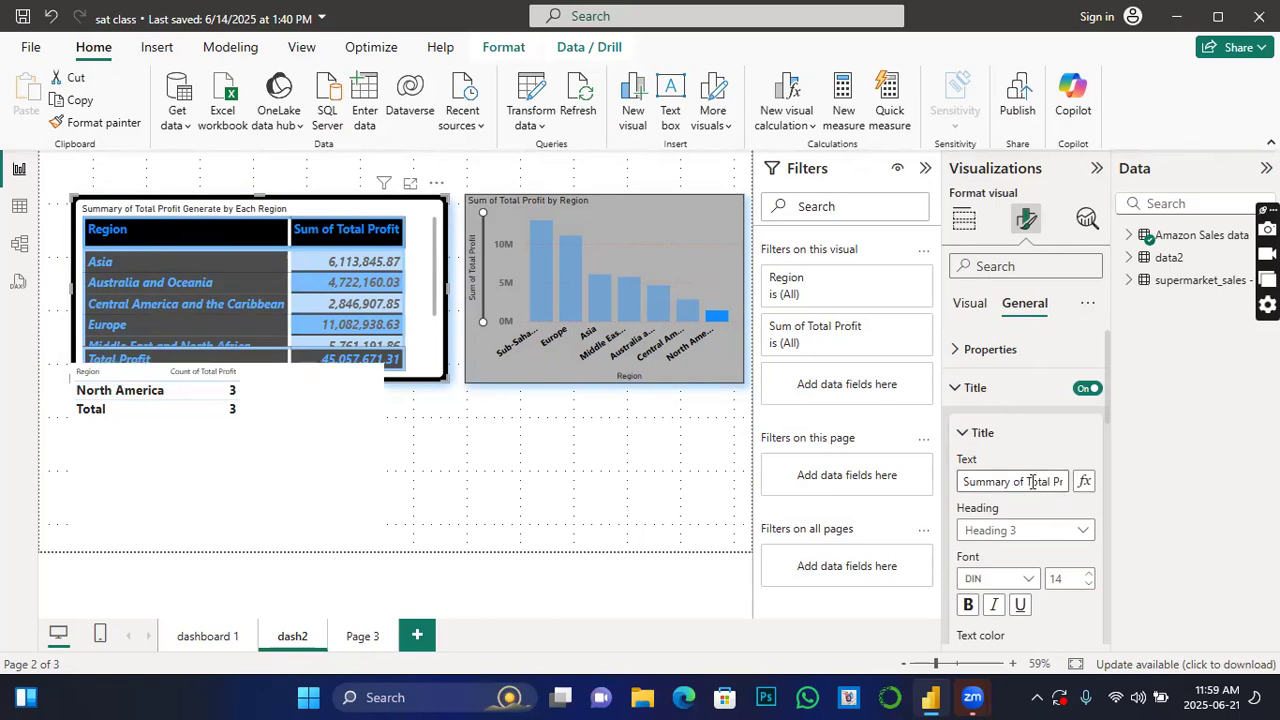
# Try the Heading 5 and Heading 2 levels for the table's title and return it to Heading 3.
pyautogui.click(1088, 533)
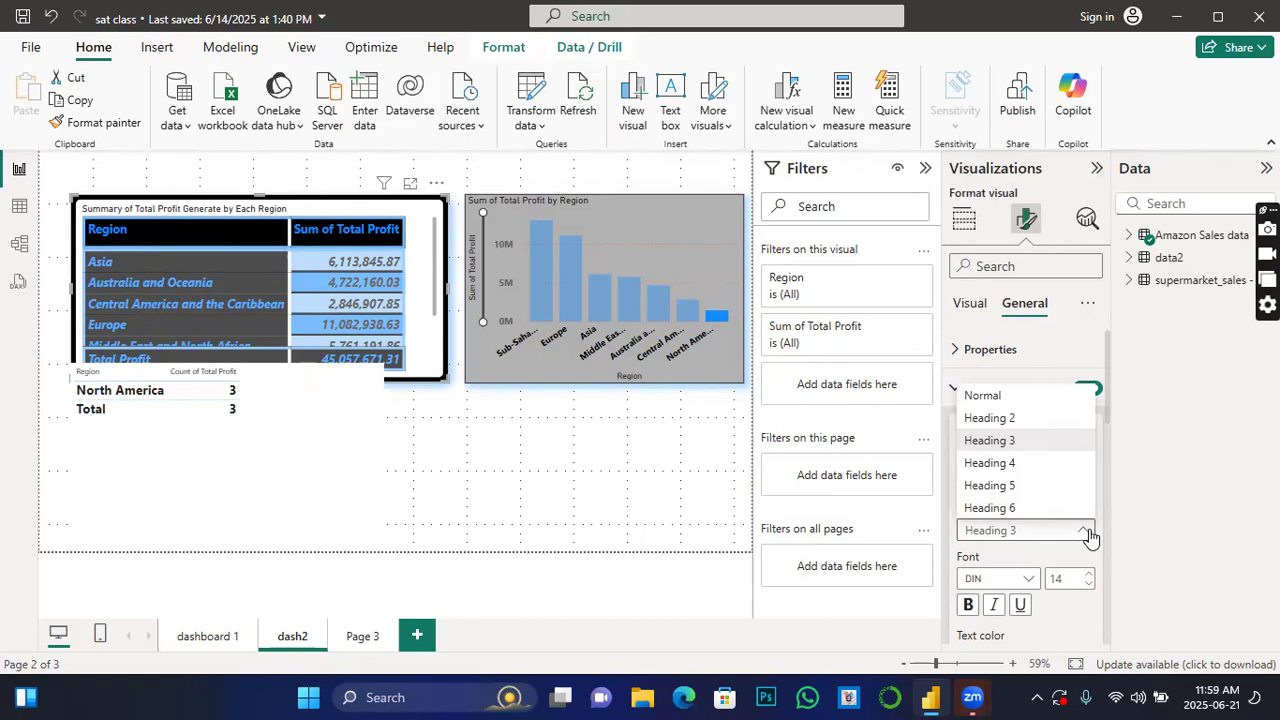
pyautogui.click(1006, 482)
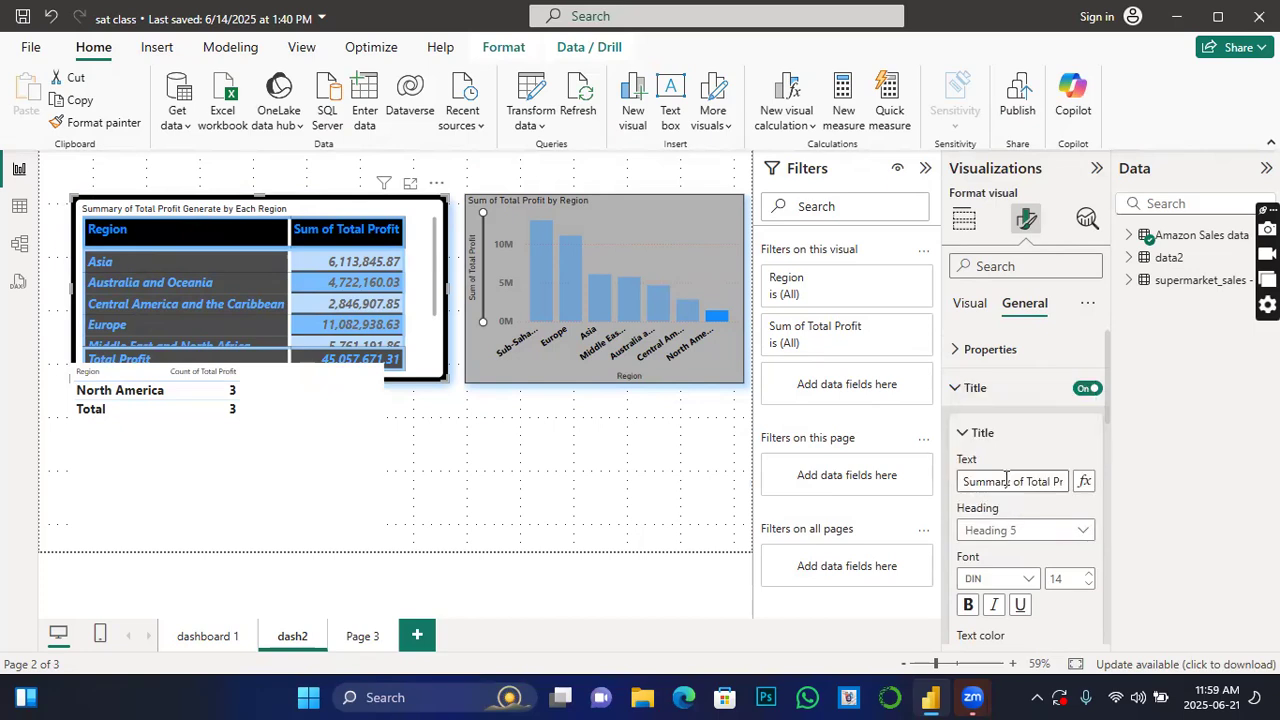
pyautogui.click(1085, 532)
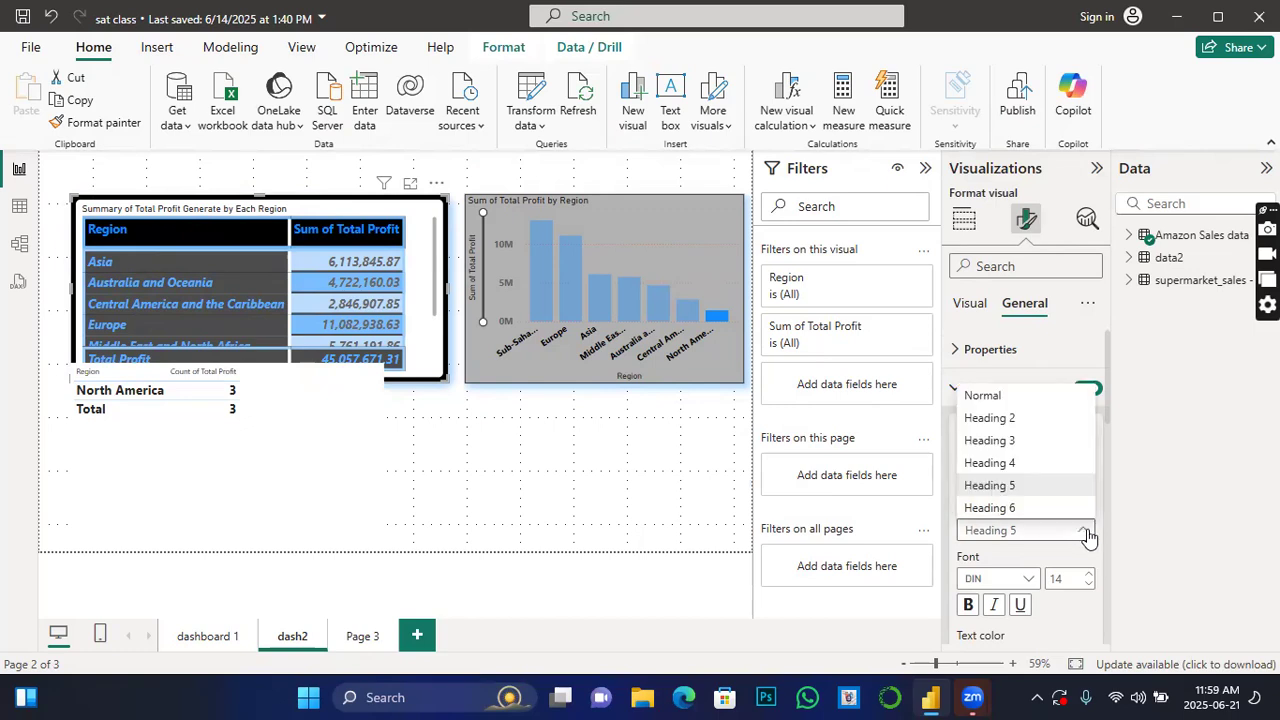
pyautogui.click(986, 421)
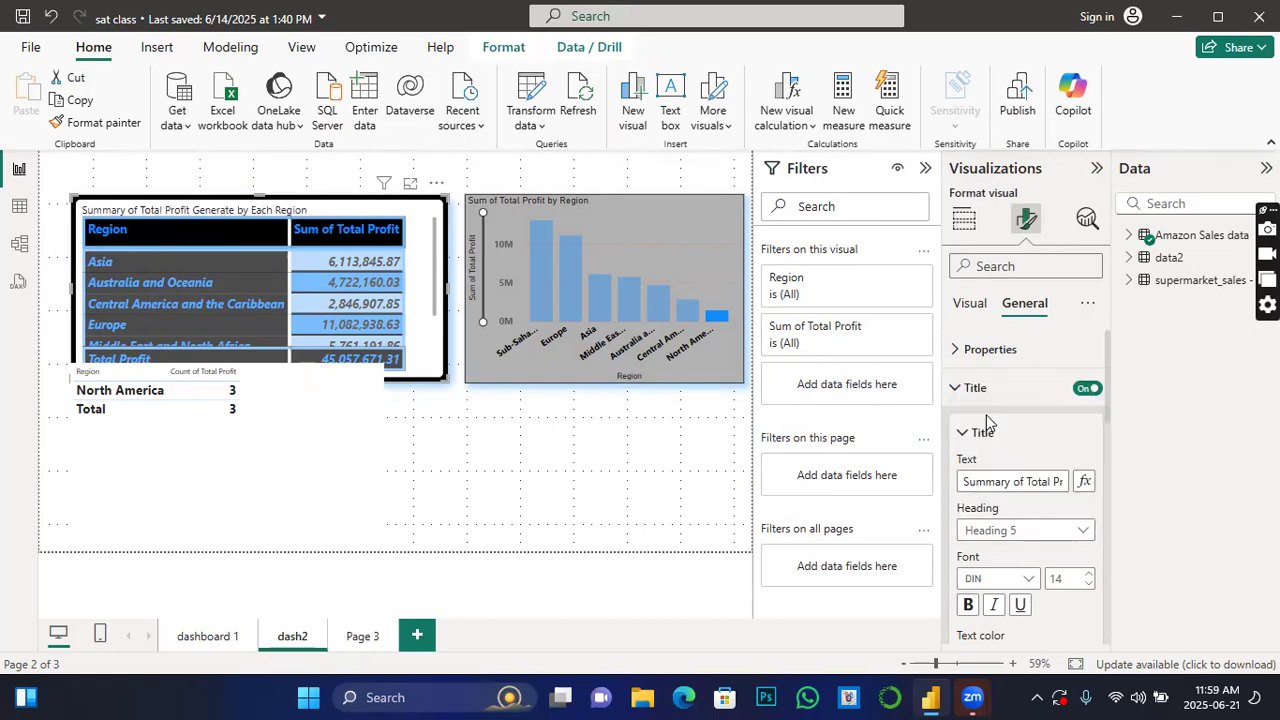
pyautogui.click(1083, 531)
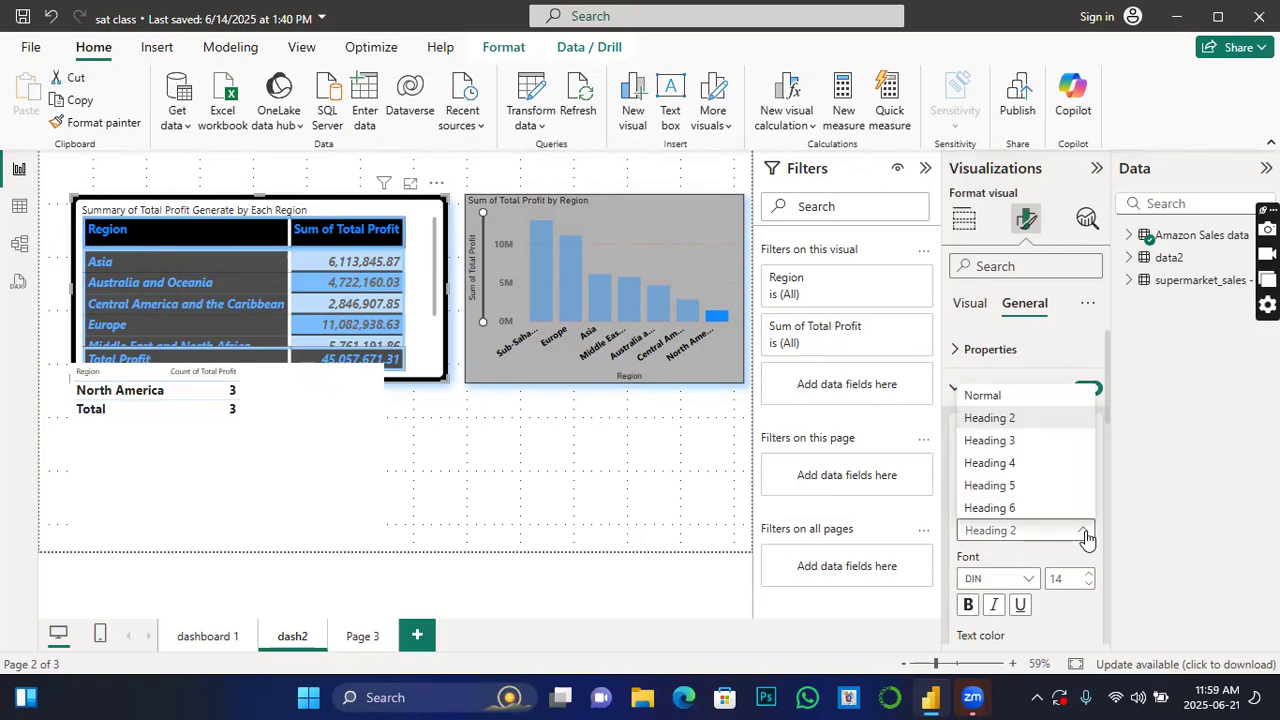
pyautogui.click(1008, 454)
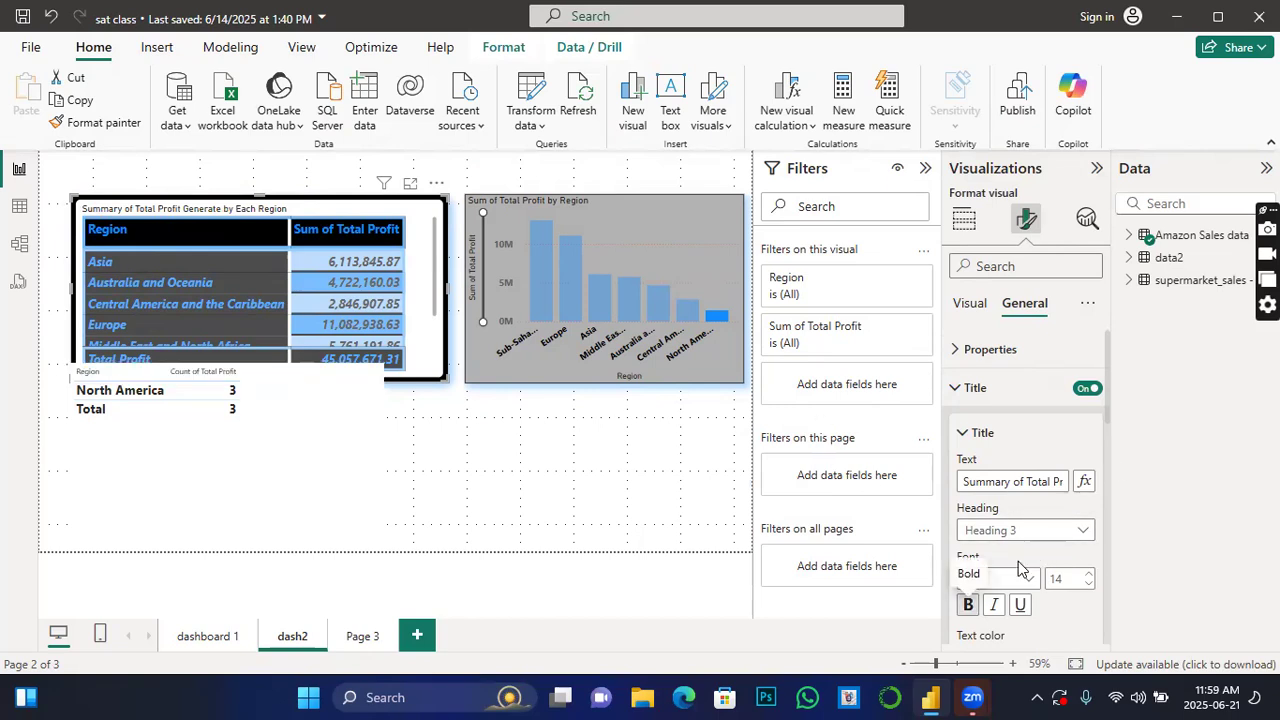
# Make the table's title bold and set its font size to 19.
pyautogui.click(1088, 576)
pyautogui.click(1088, 576)
pyautogui.click(1088, 576)
pyautogui.click(1088, 576)
pyautogui.click(1088, 576)
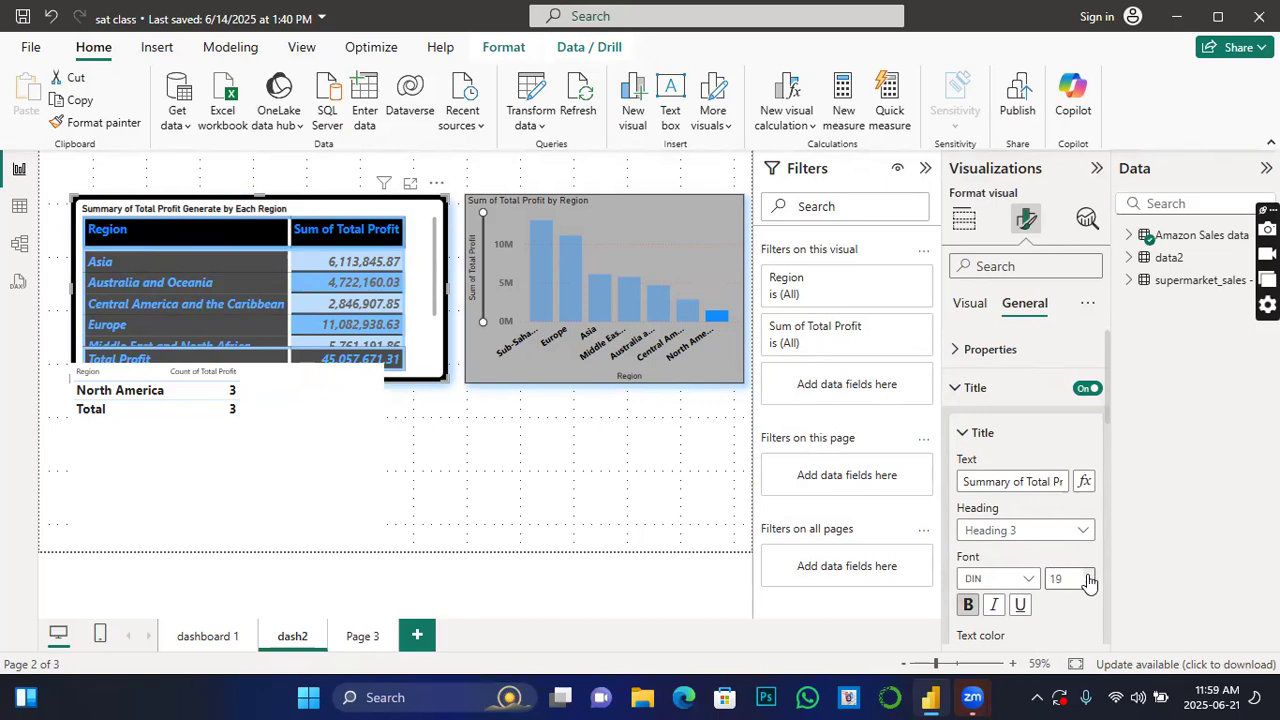
pyautogui.scroll(-1, 1048, 608)
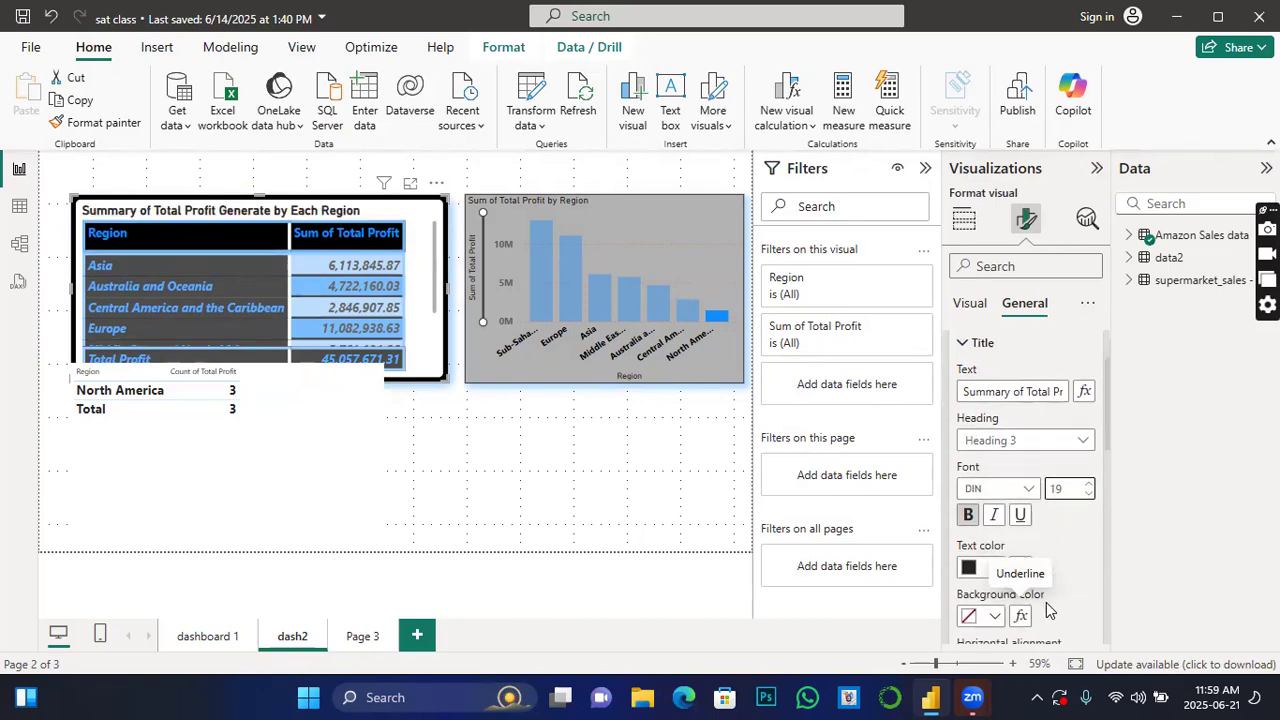
pyautogui.scroll(-1, 995, 605)
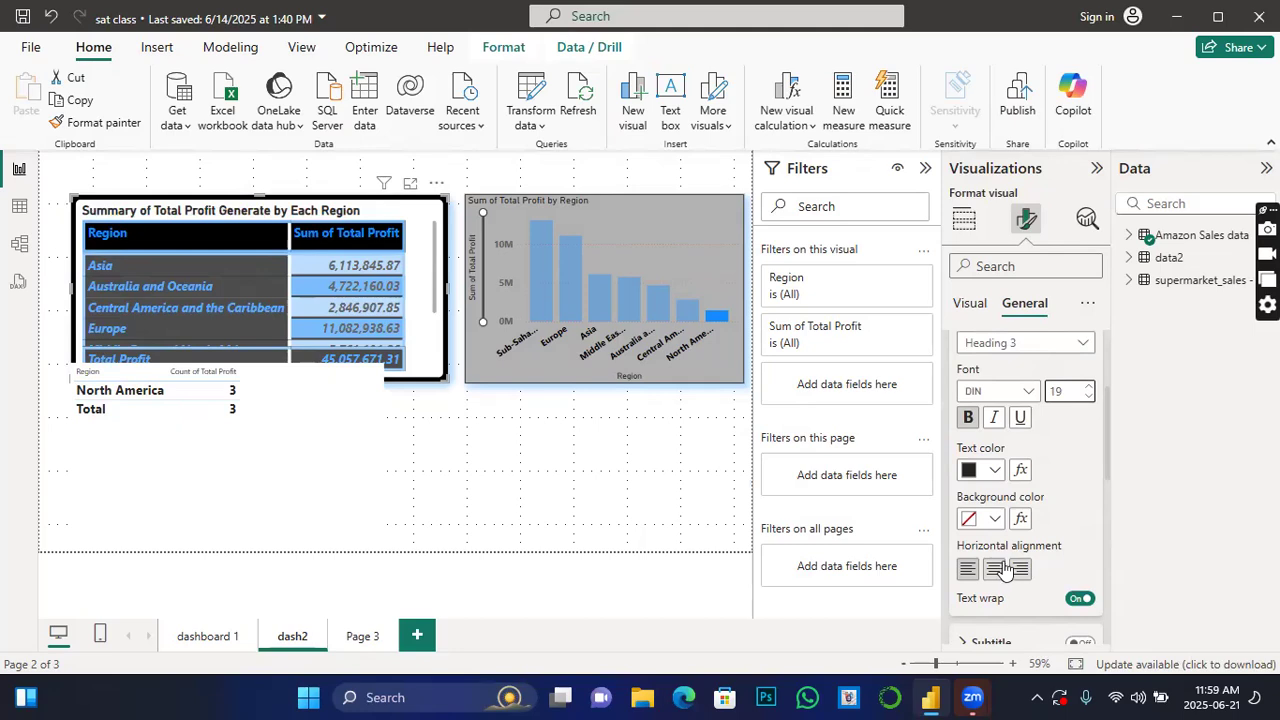
# Center the table's title horizontally and set its font to Comic Sans MS.
pyautogui.click(996, 569)
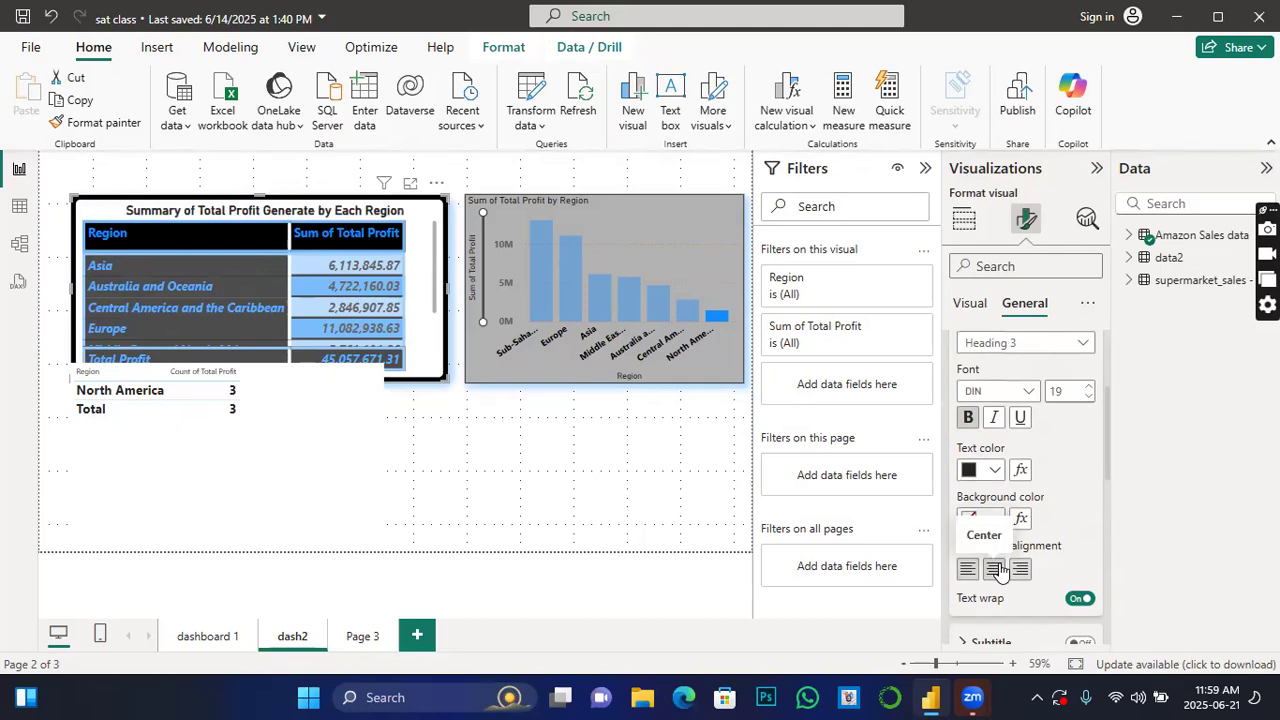
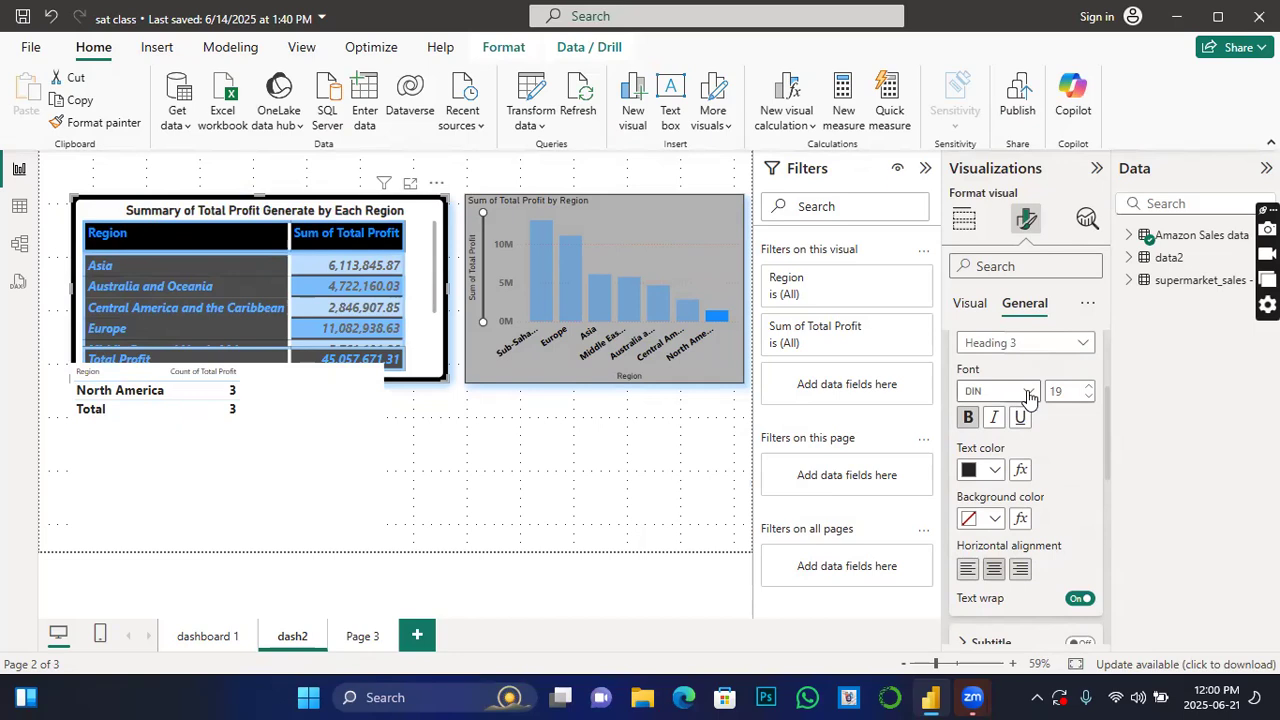
pyautogui.click(1029, 393)
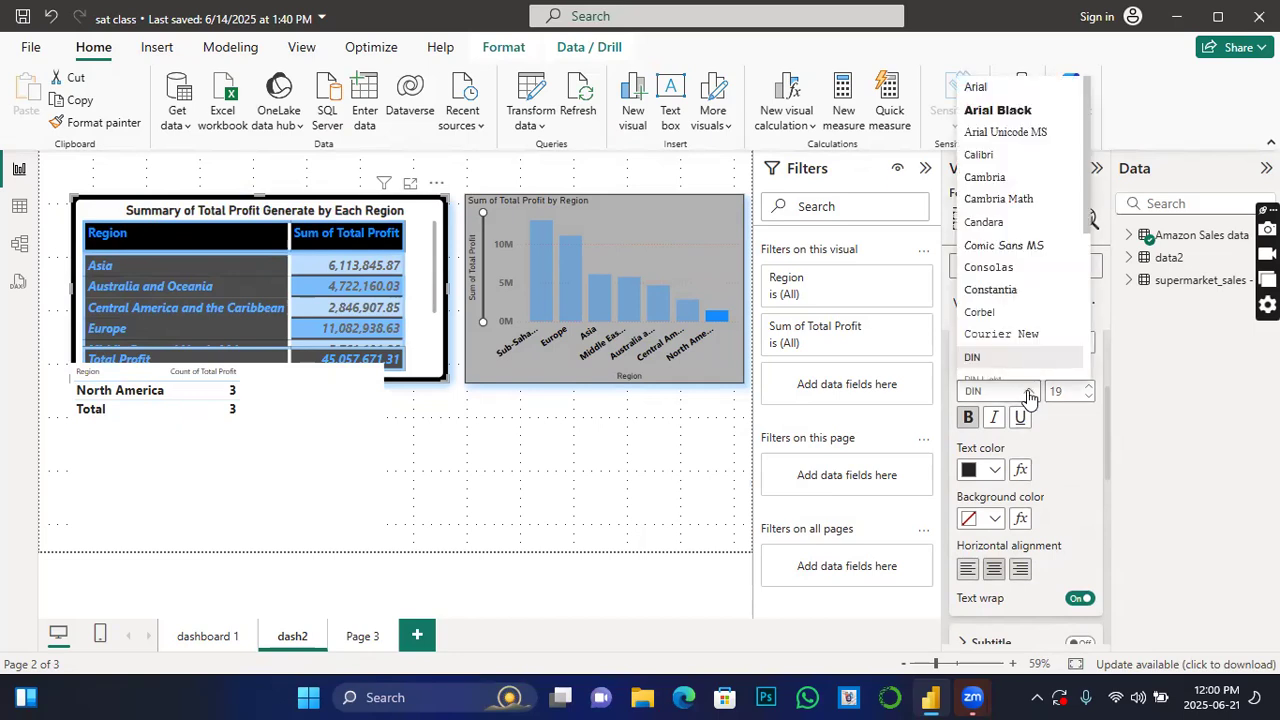
pyautogui.click(1029, 393)
pyautogui.click(1029, 393)
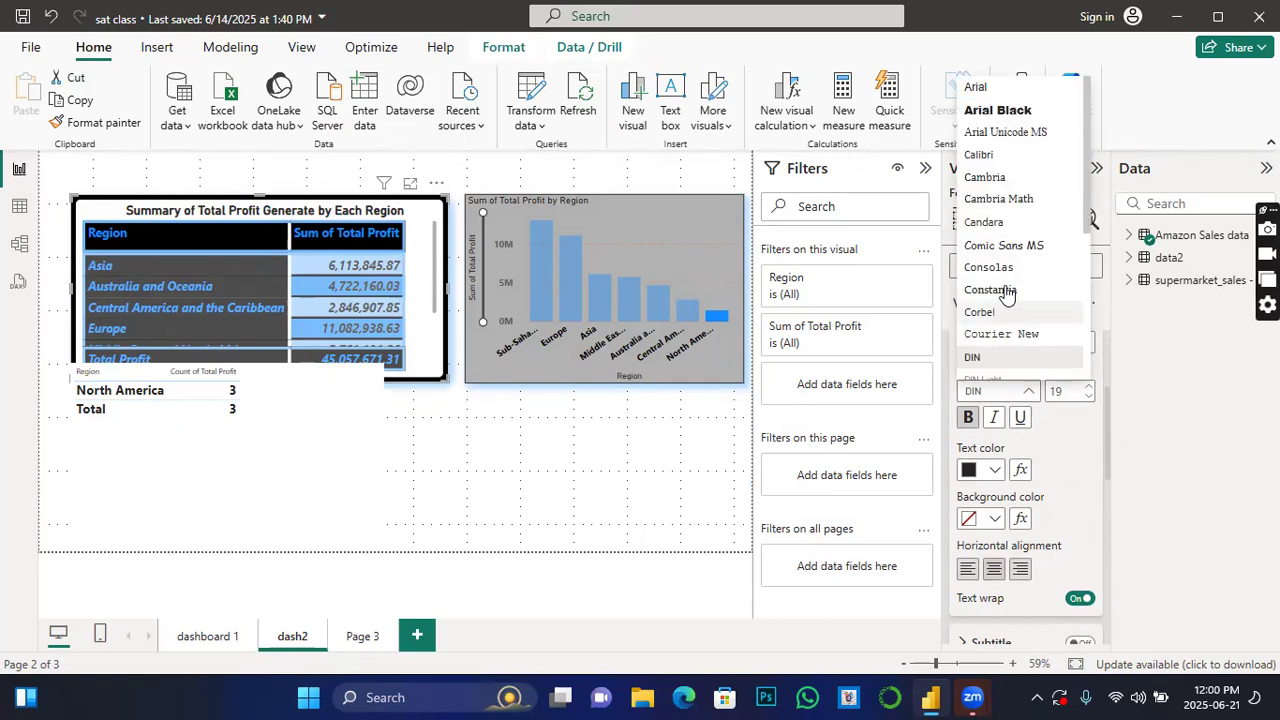
pyautogui.click(1004, 245)
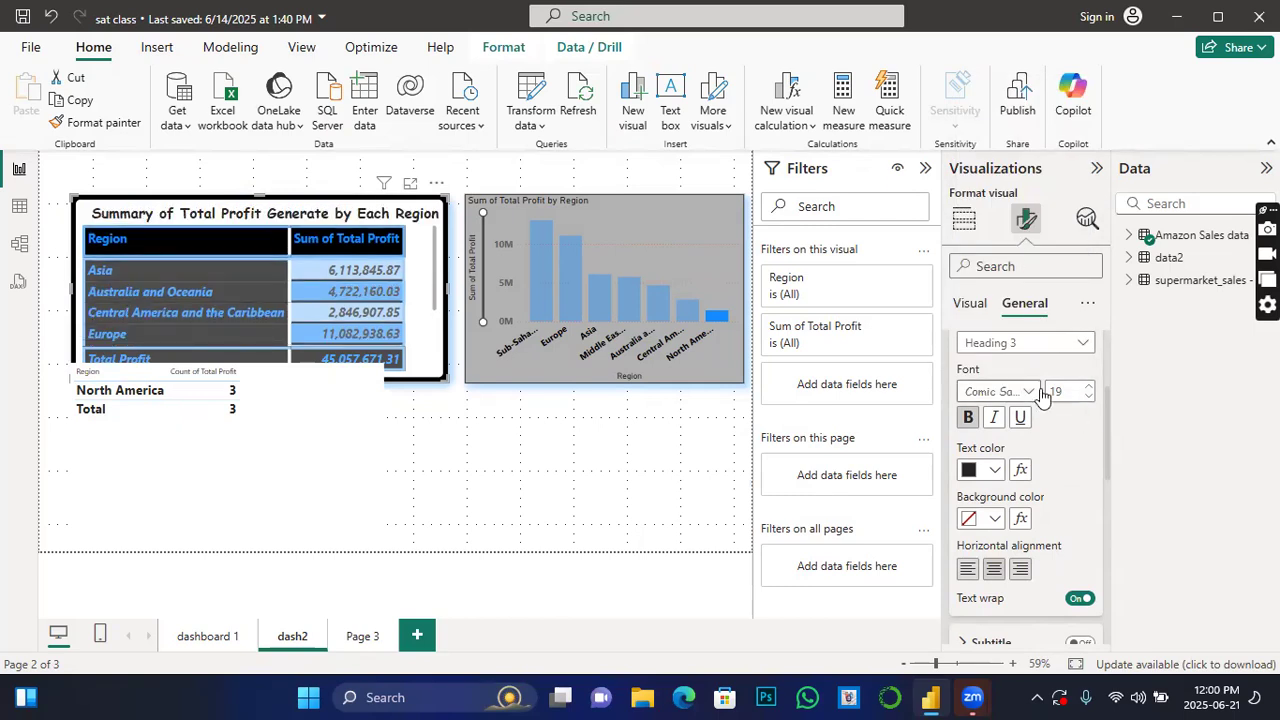
# Turn on the table's subtitle and set its text to "Analyze".
pyautogui.scroll(-3, 1089, 473)
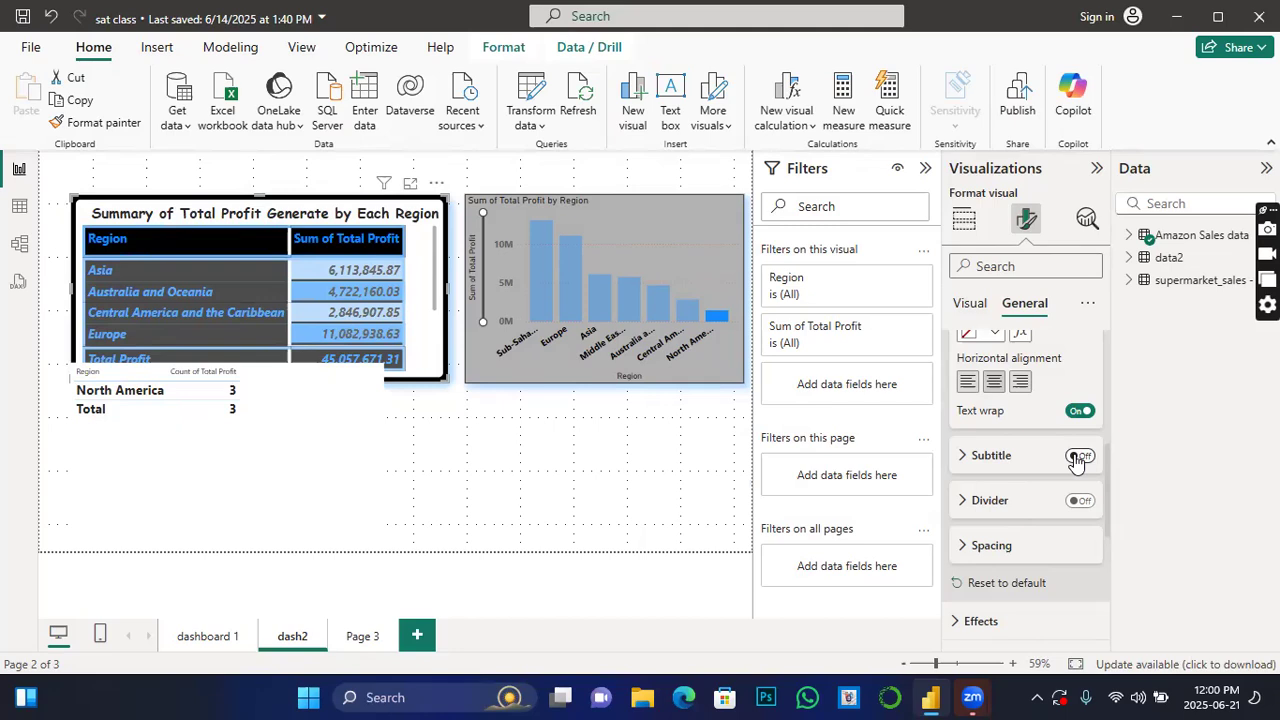
pyautogui.click(1079, 457)
pyautogui.click(965, 458)
pyautogui.click(998, 503)
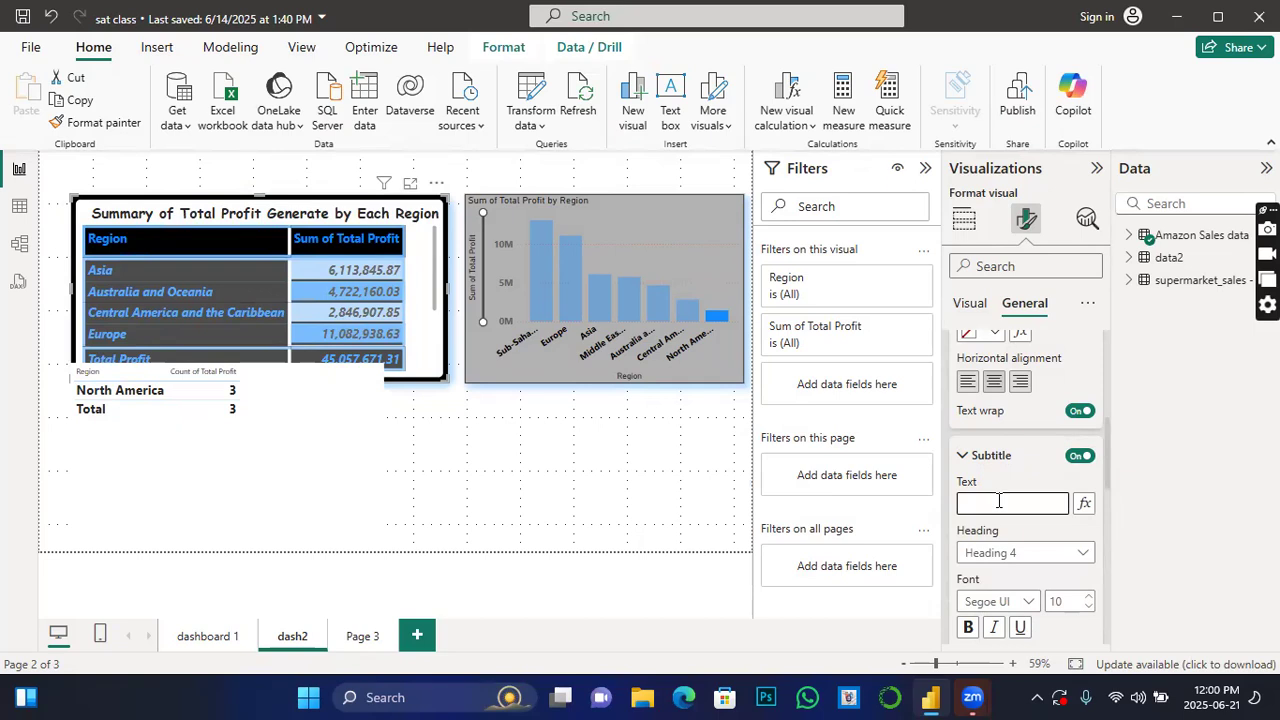
pyautogui.write('Anal')
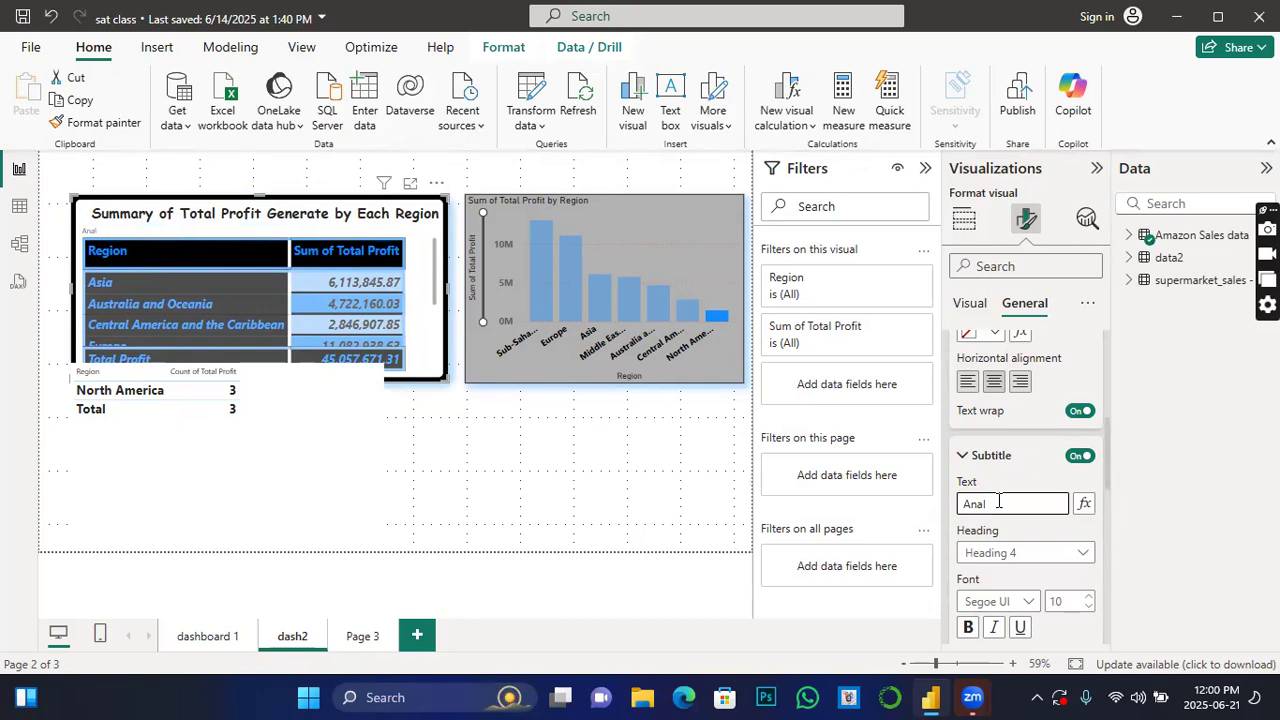
pyautogui.write('yze')
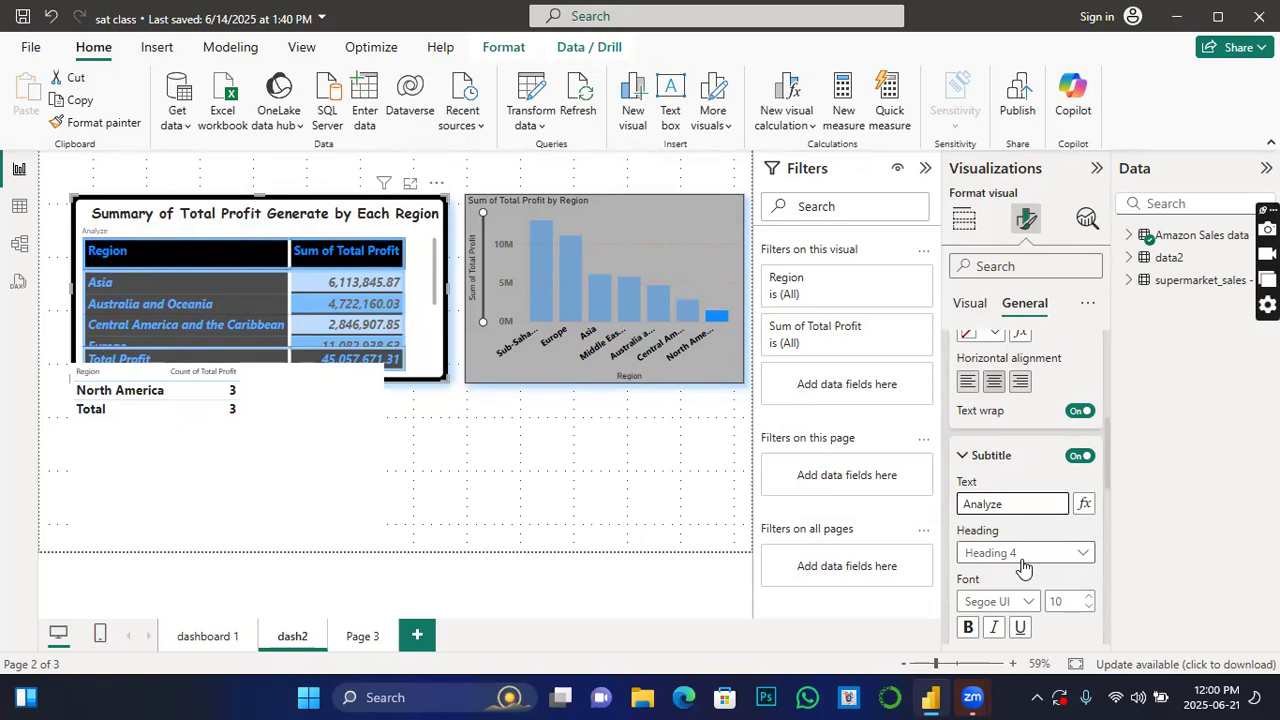
# Make the table's subtitle bold, size 15 and centered, with text wrap turned on.
pyautogui.scroll(-1, 1066, 560)
pyautogui.click(967, 533)
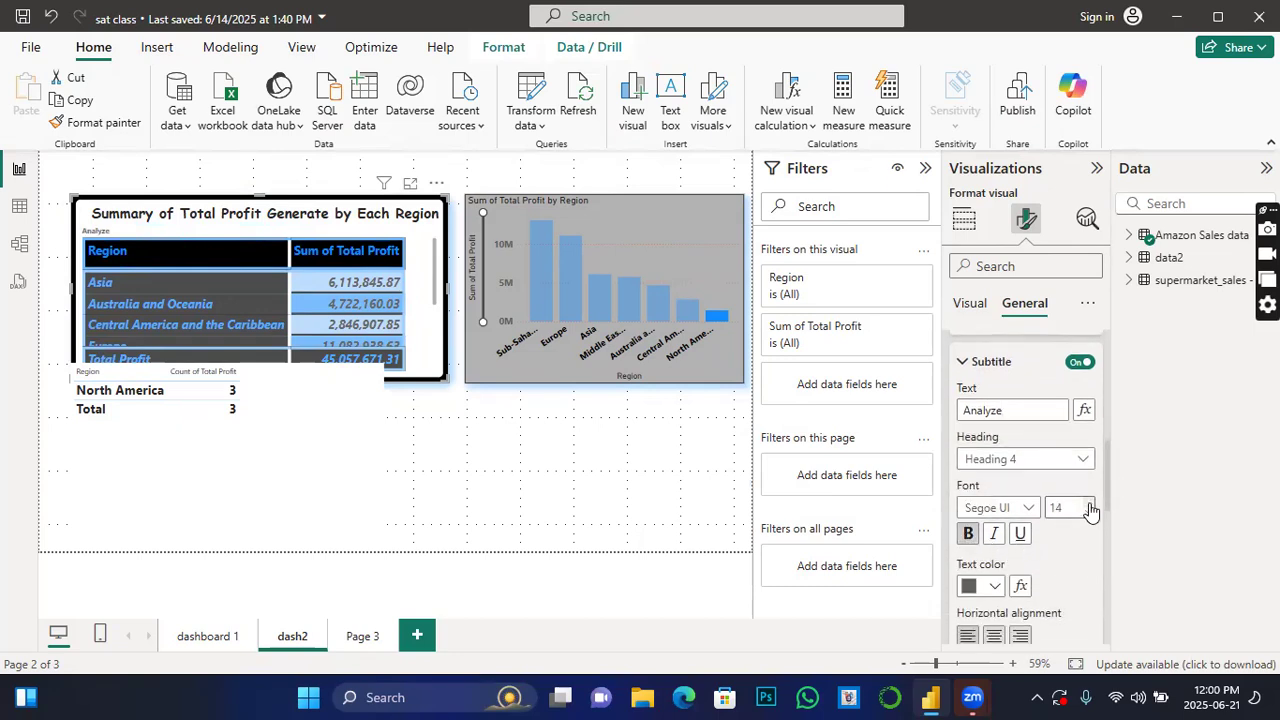
pyautogui.click(1089, 503)
pyautogui.scroll(-1, 1054, 605)
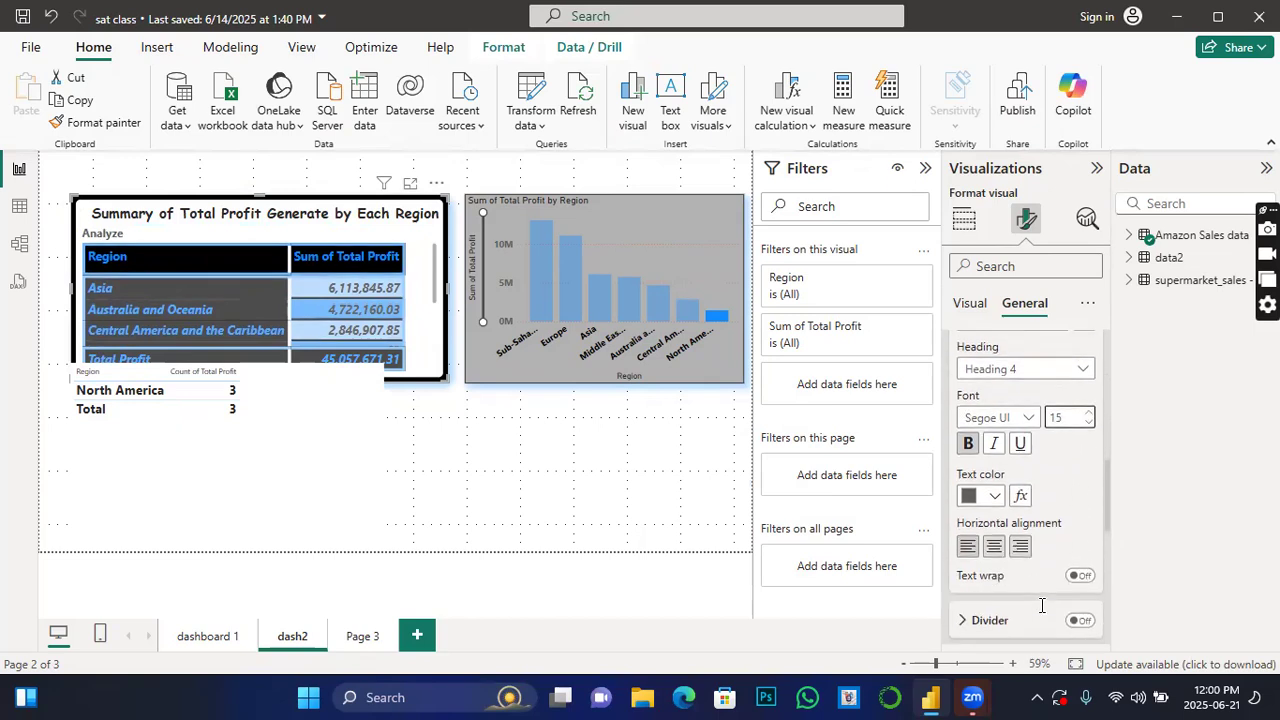
pyautogui.click(995, 543)
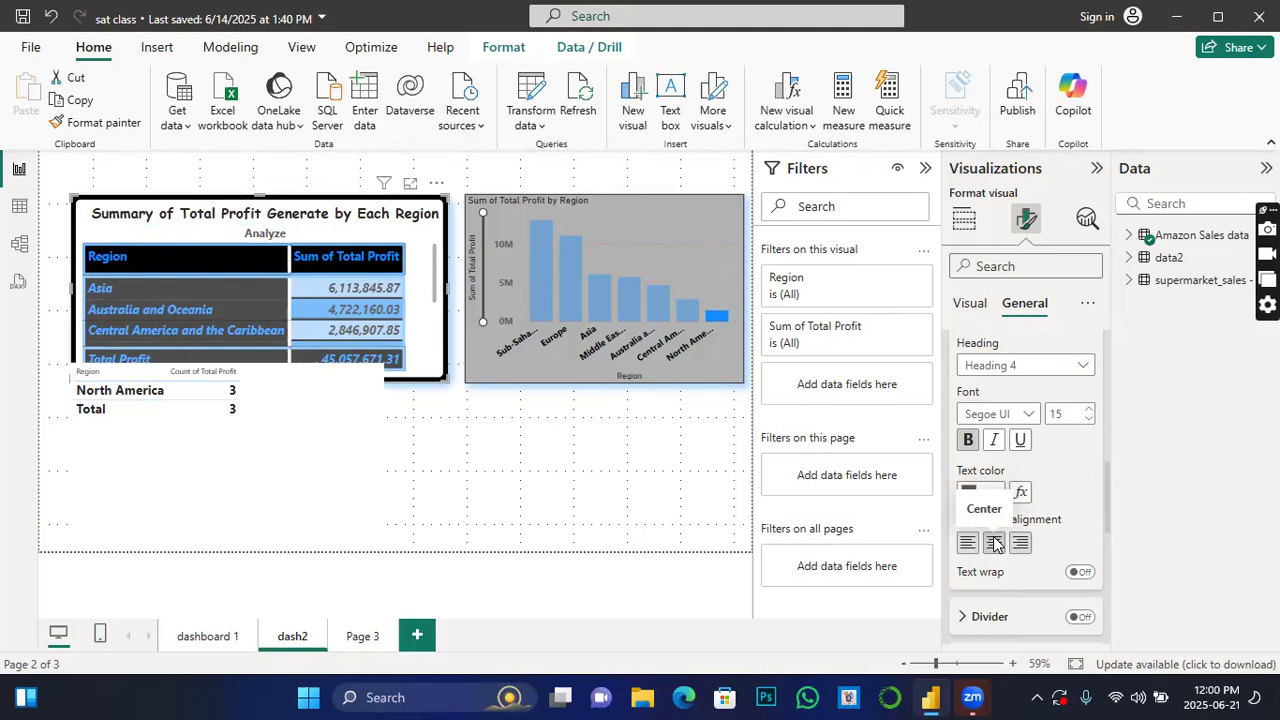
pyautogui.click(1080, 574)
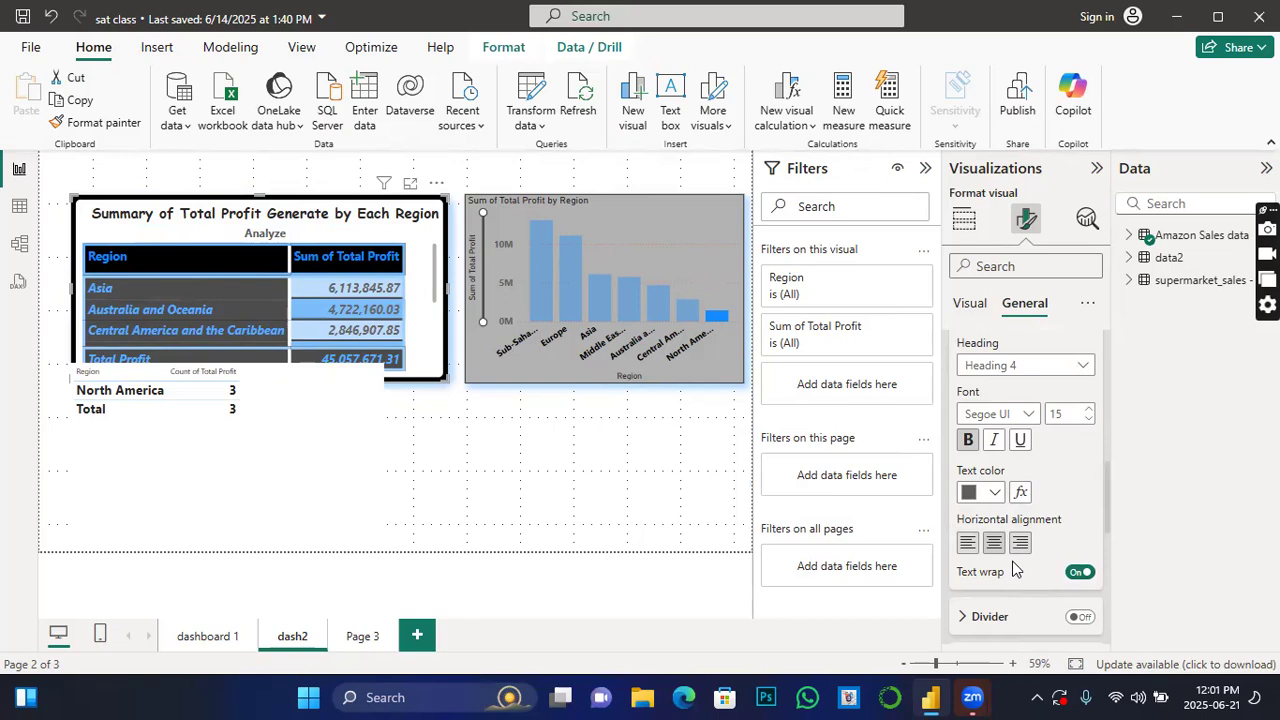
# Turn on the divider below the table's title, try the Dotted line style and return it to Solid.
pyautogui.scroll(-4, 1080, 578)
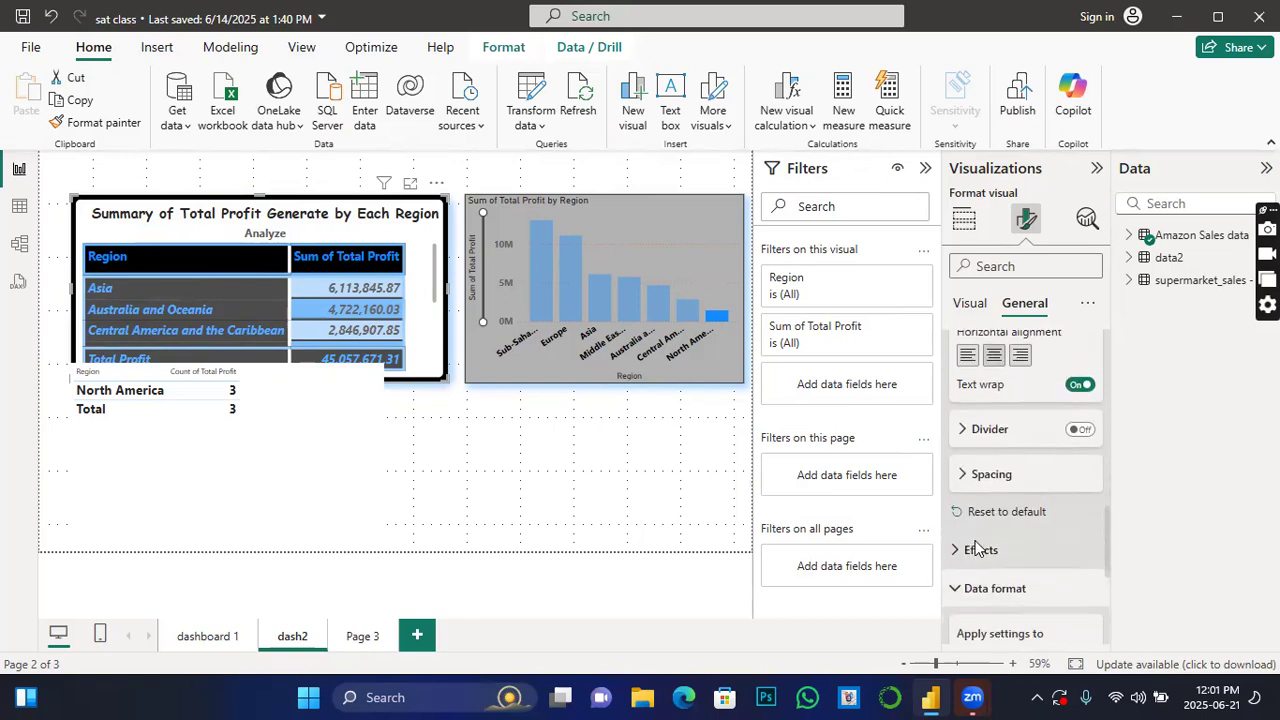
pyautogui.click(1077, 430)
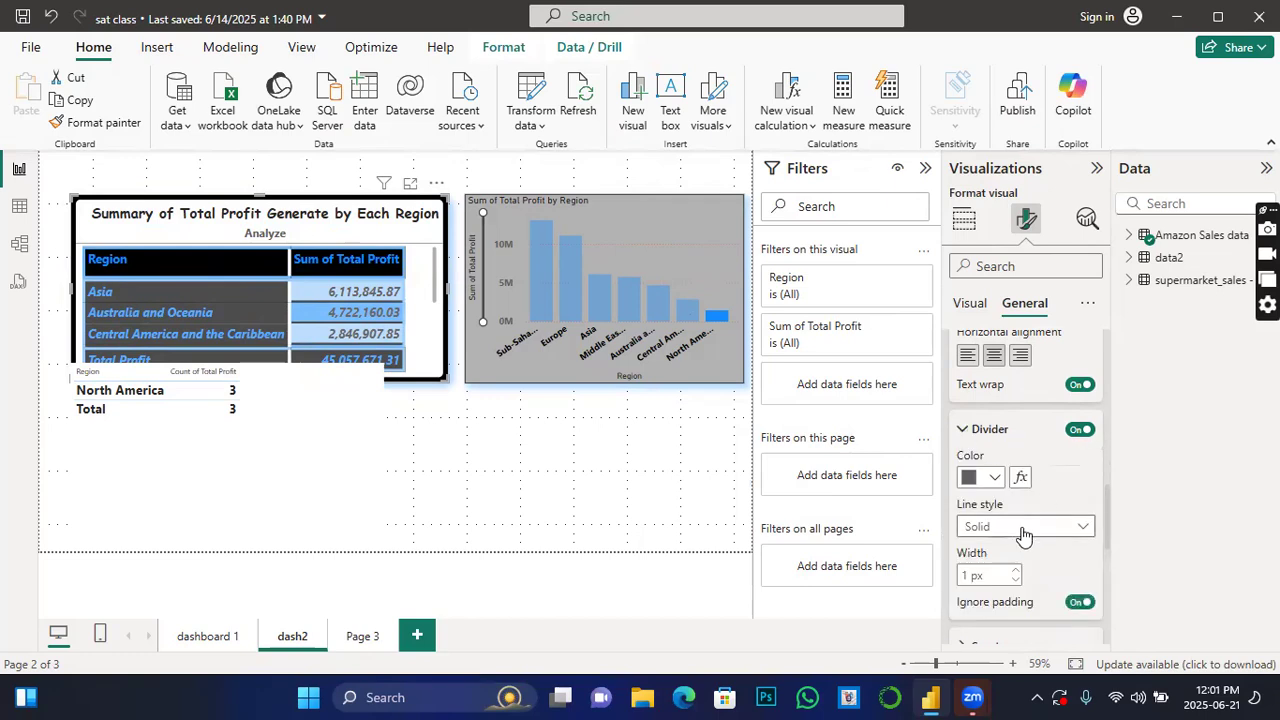
pyautogui.click(1078, 526)
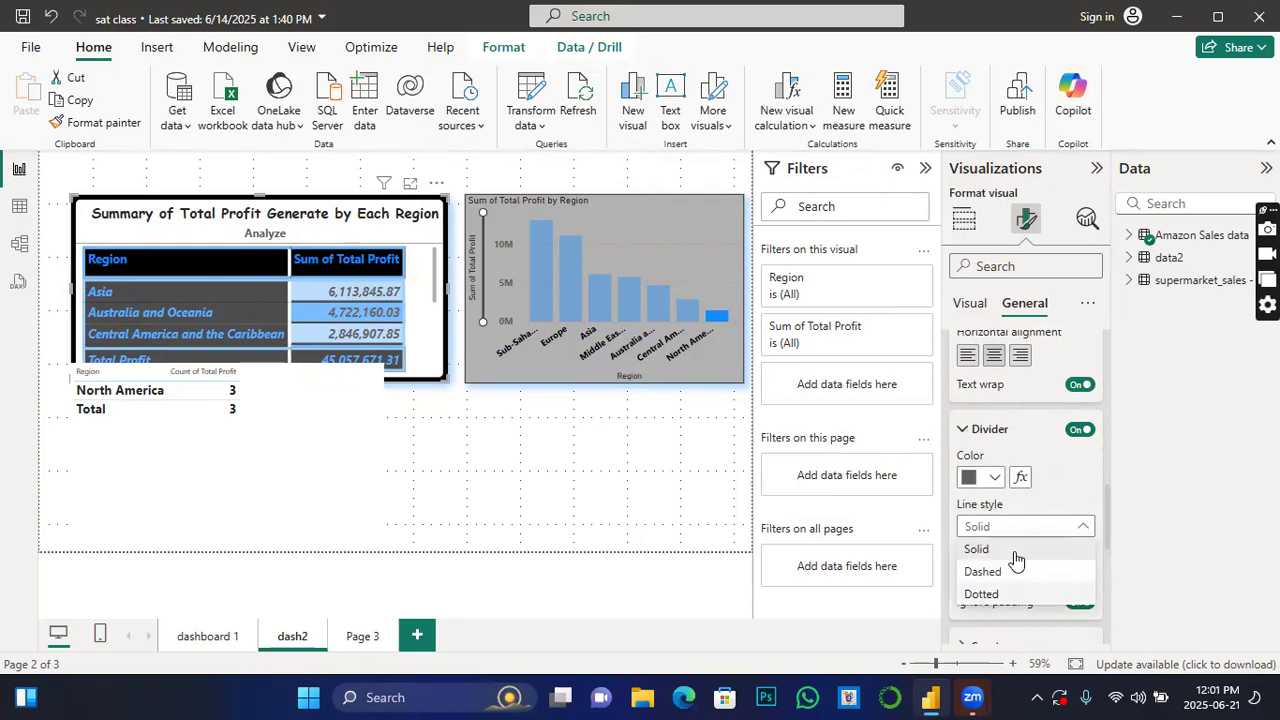
pyautogui.click(1010, 594)
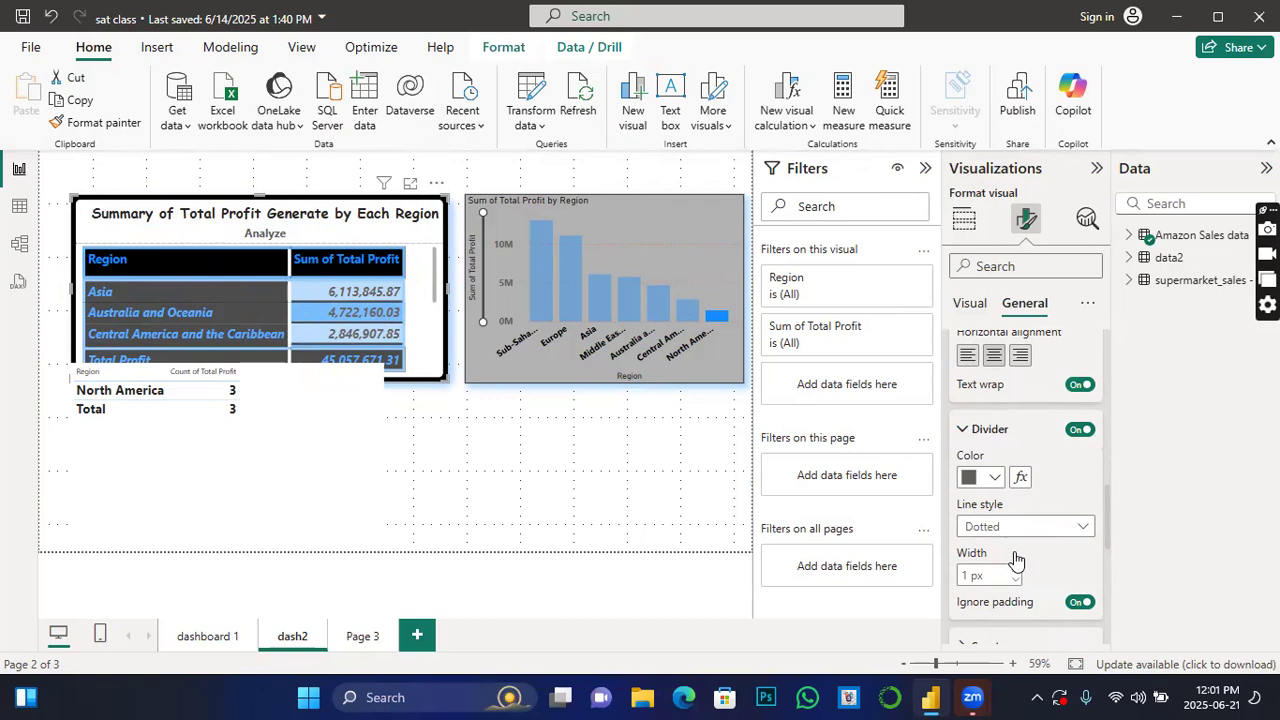
pyautogui.click(1078, 527)
pyautogui.click(1064, 549)
# Set the width of the table's title divider to 6 px.
pyautogui.scroll(-2, 1080, 505)
pyautogui.click(1018, 460)
pyautogui.click(1018, 460)
pyautogui.click(1018, 460)
pyautogui.click(1018, 460)
pyautogui.click(1018, 460)
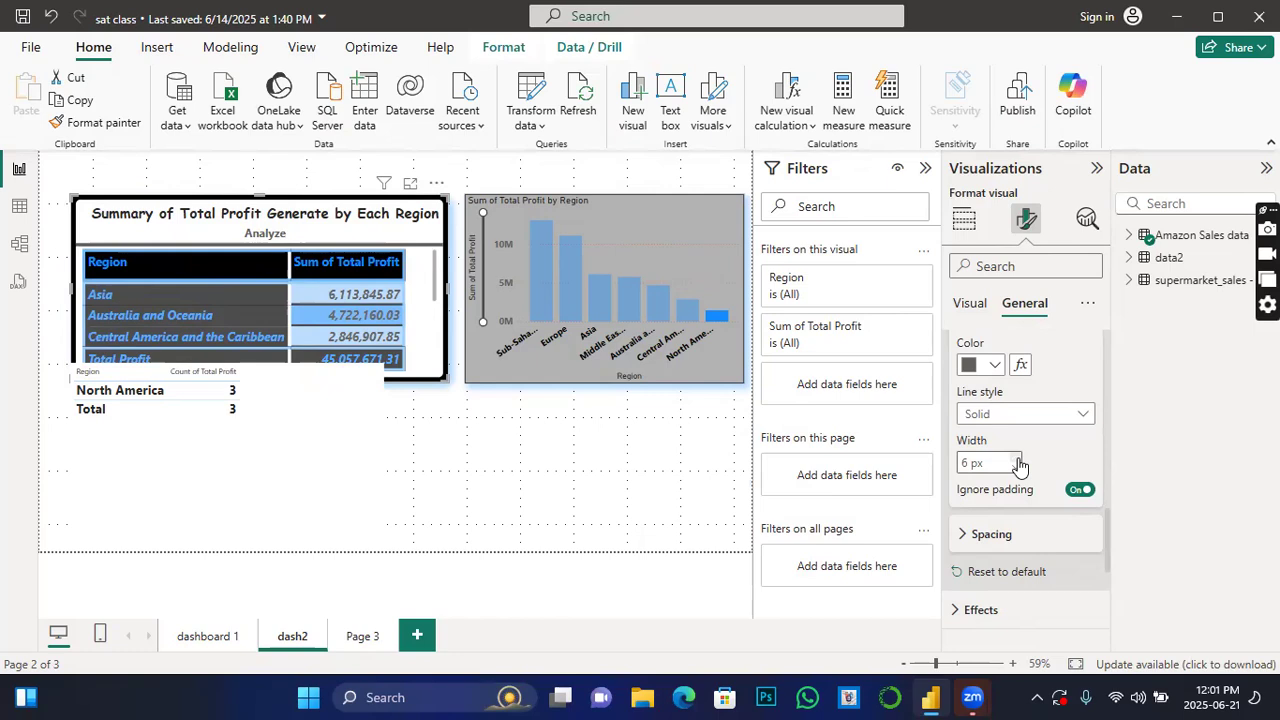
# Set the title spacing between the label and the table content to 8 px.
pyautogui.click(970, 534)
pyautogui.scroll(-1, 1038, 558)
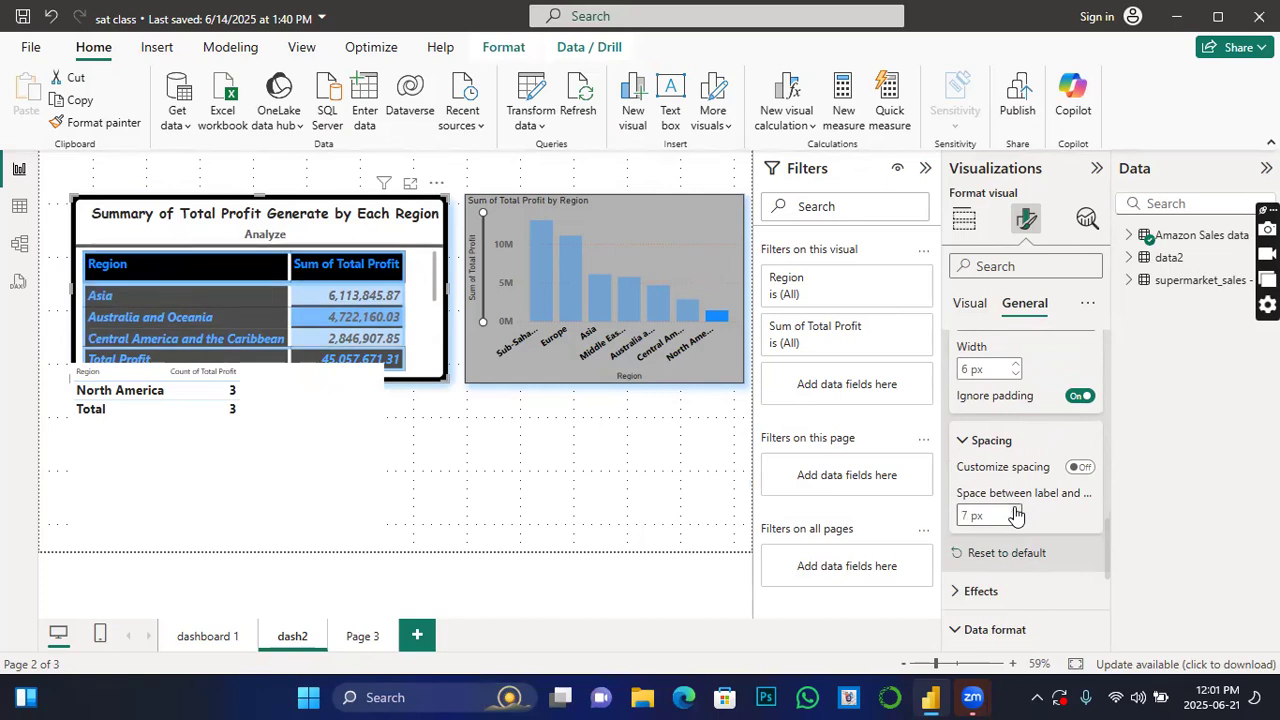
pyautogui.click(1015, 512)
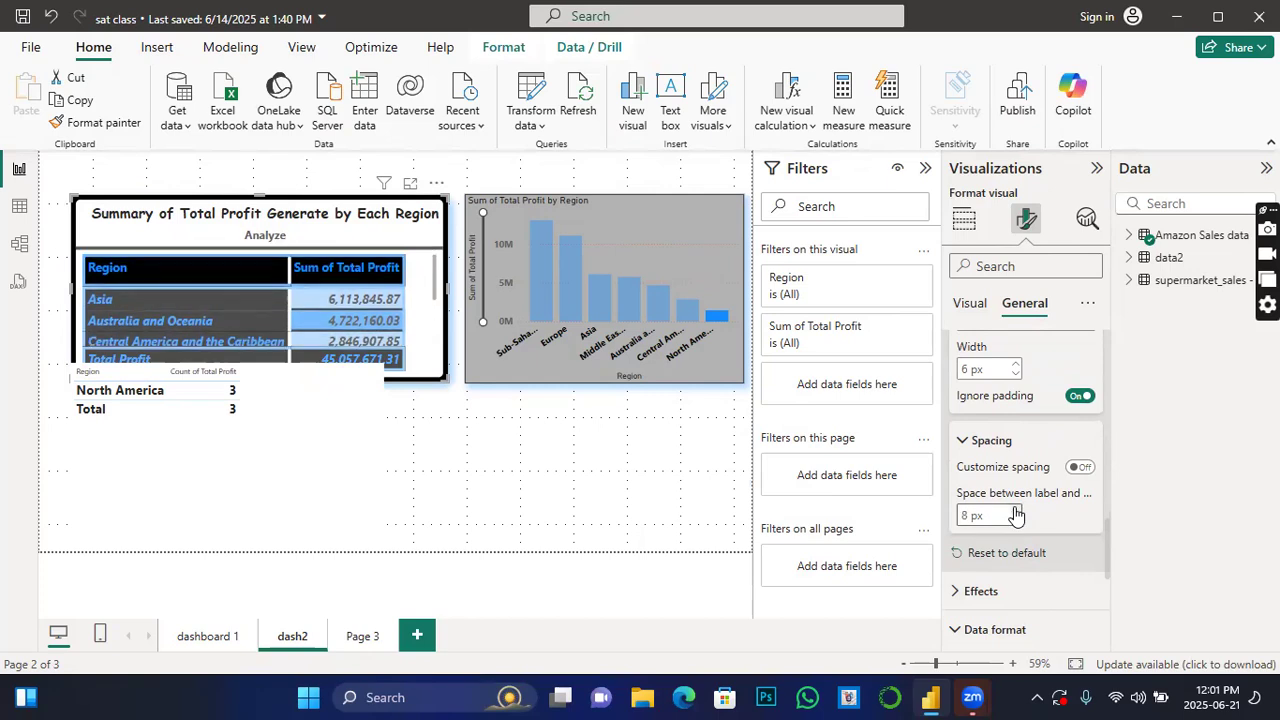
# Set the table's background effect to orange with 32% transparency.
pyautogui.scroll(-2, 1020, 540)
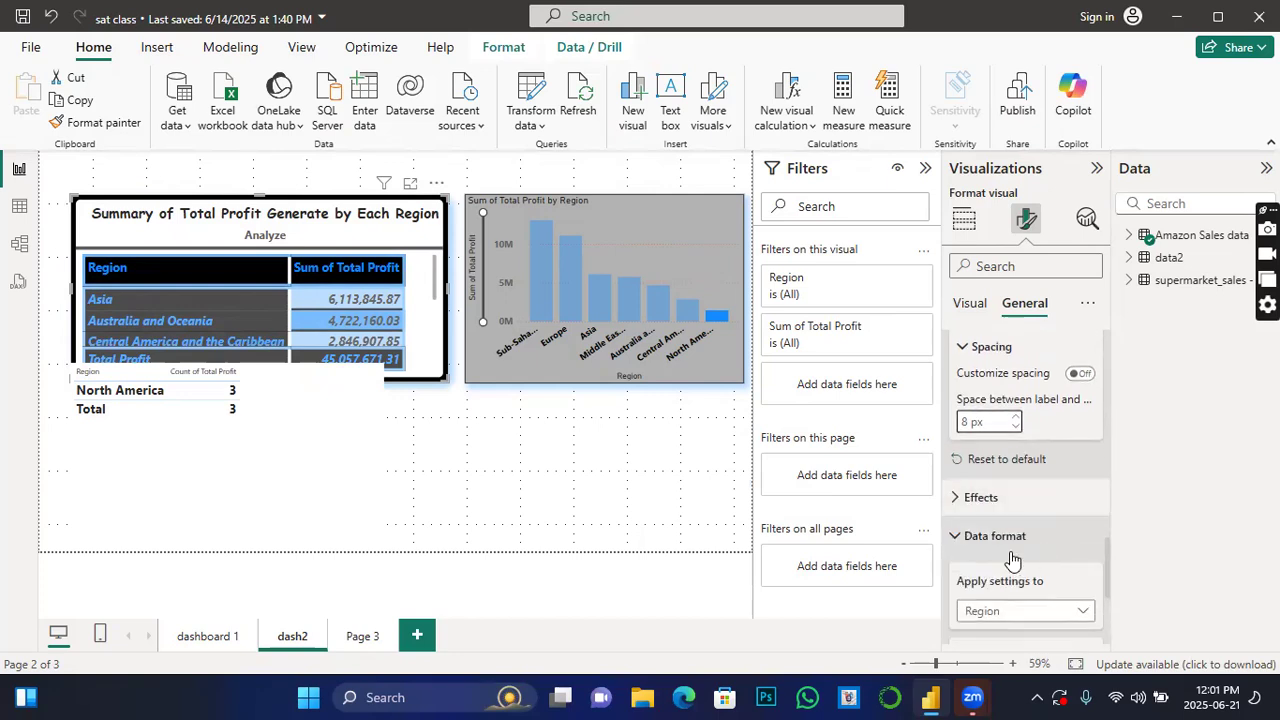
pyautogui.click(958, 500)
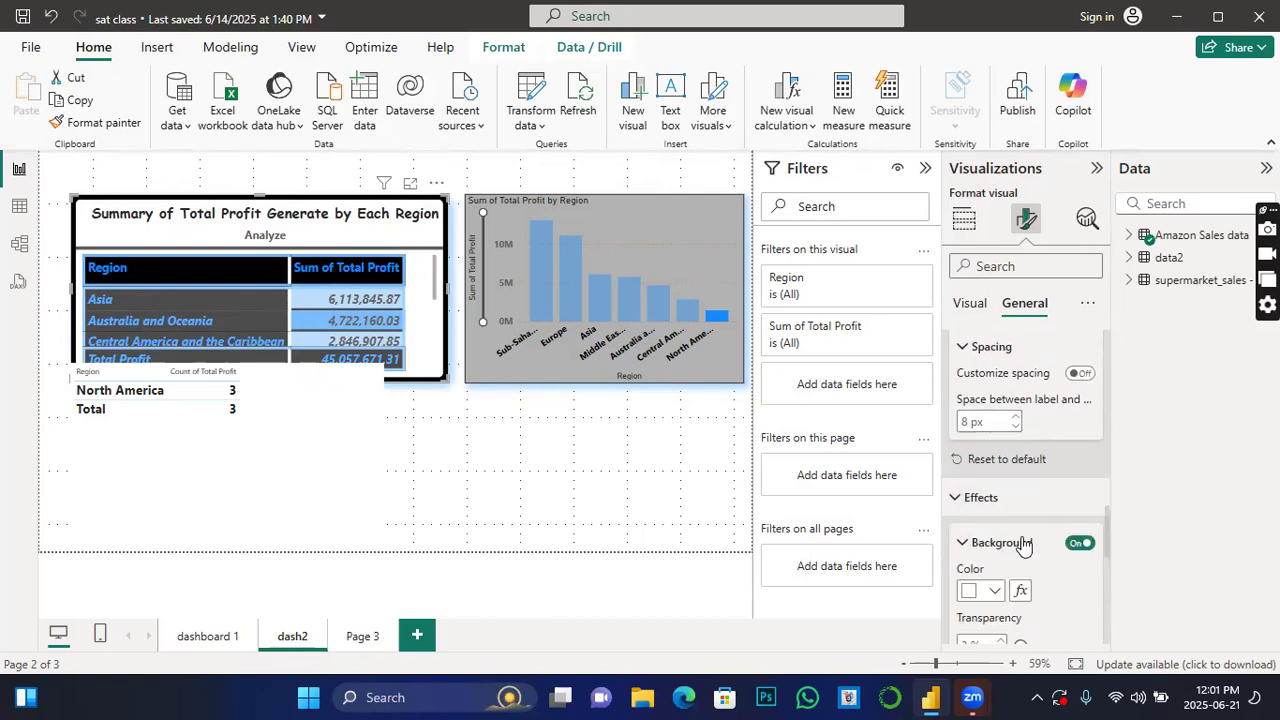
pyautogui.click(992, 590)
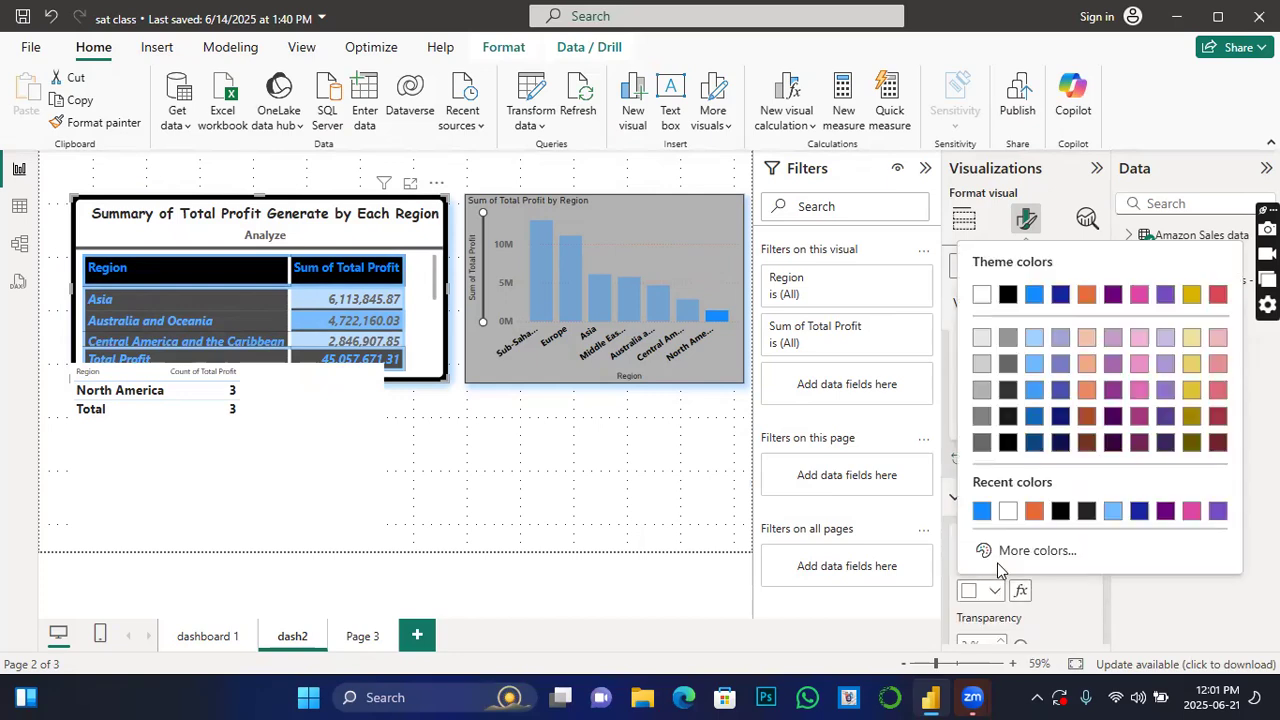
pyautogui.click(1033, 511)
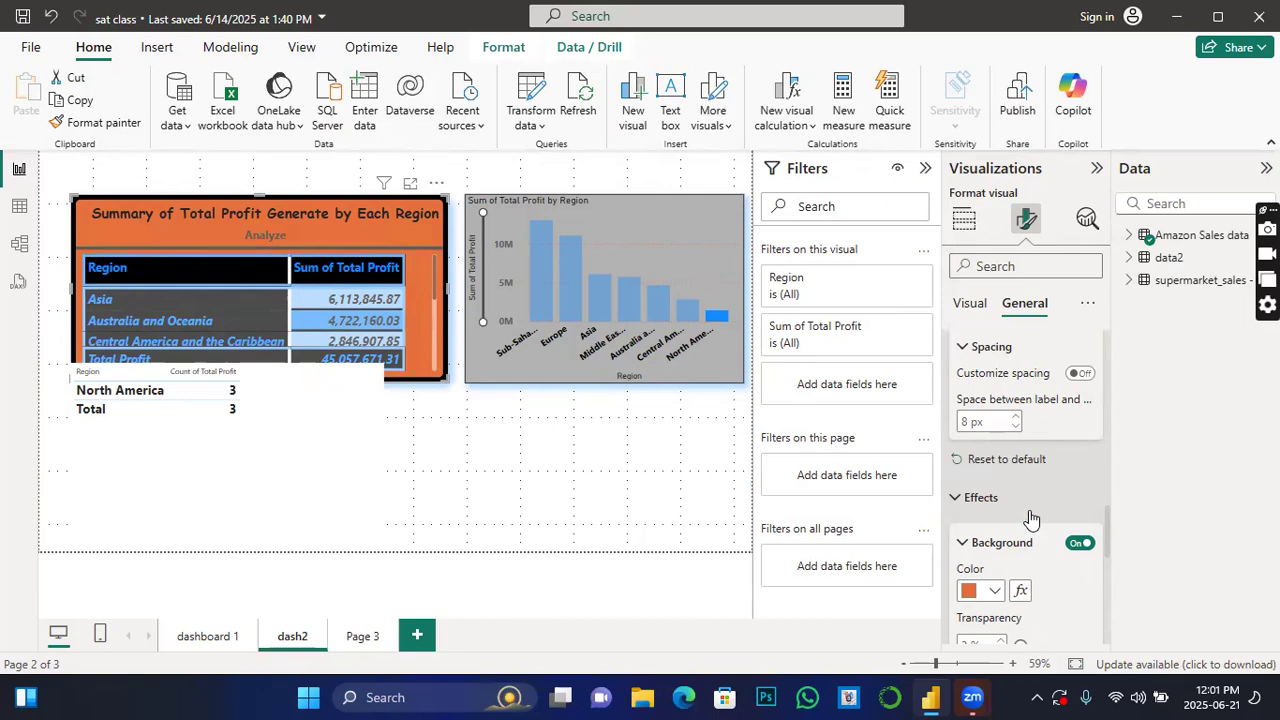
pyautogui.scroll(-3, 1037, 523)
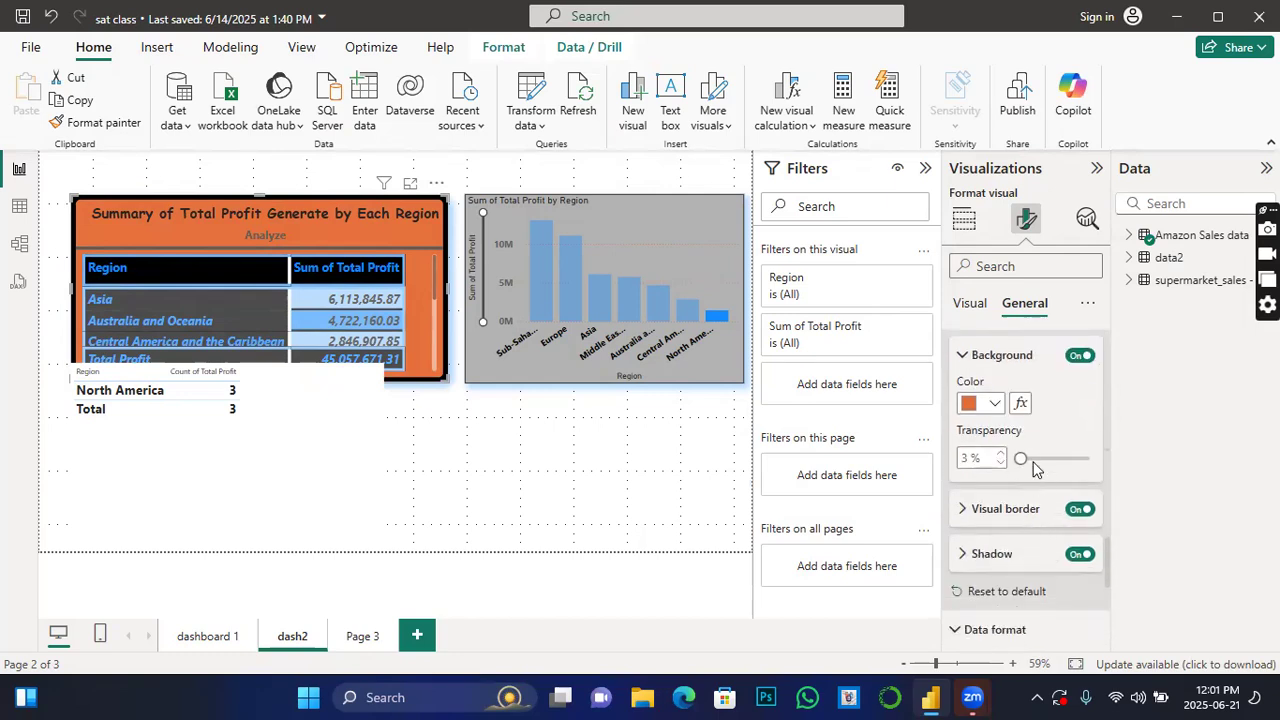
pyautogui.moveTo(1019, 458); pyautogui.dragTo(1040, 458)
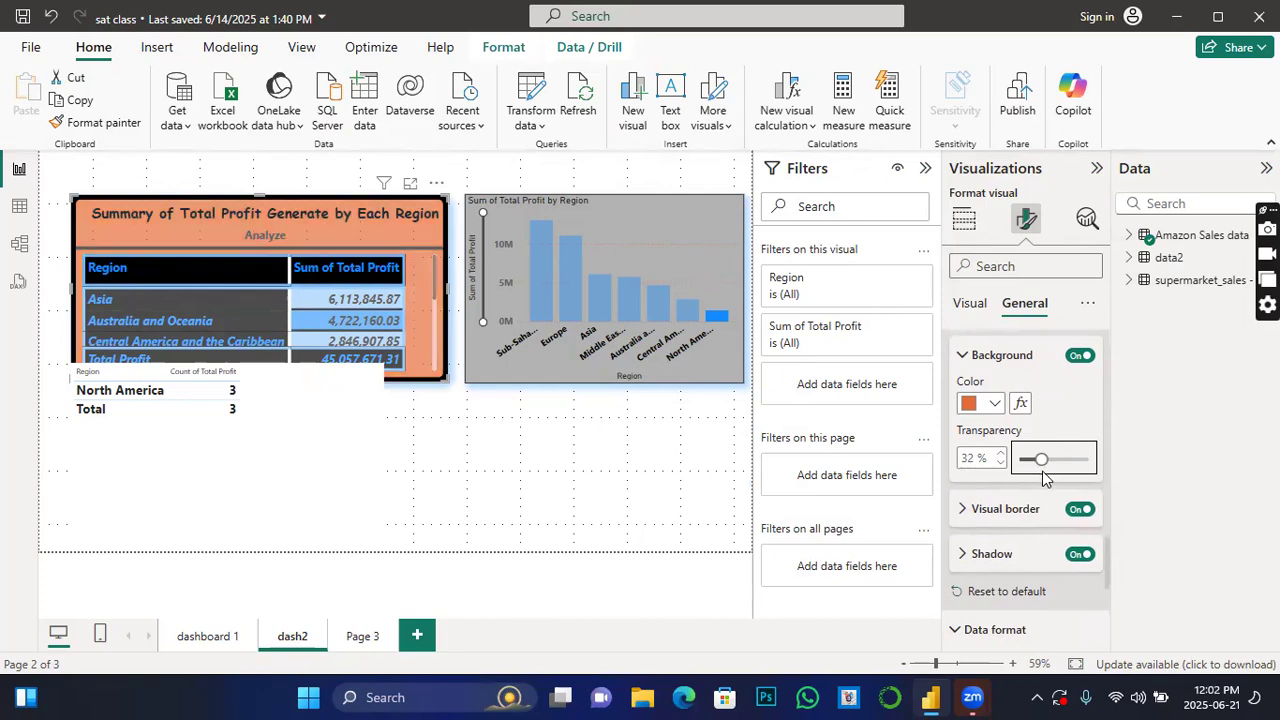
# Review the table's shadow and data format settings and the page's formatting options.
pyautogui.click(966, 554)
pyautogui.scroll(-3, 1062, 558)
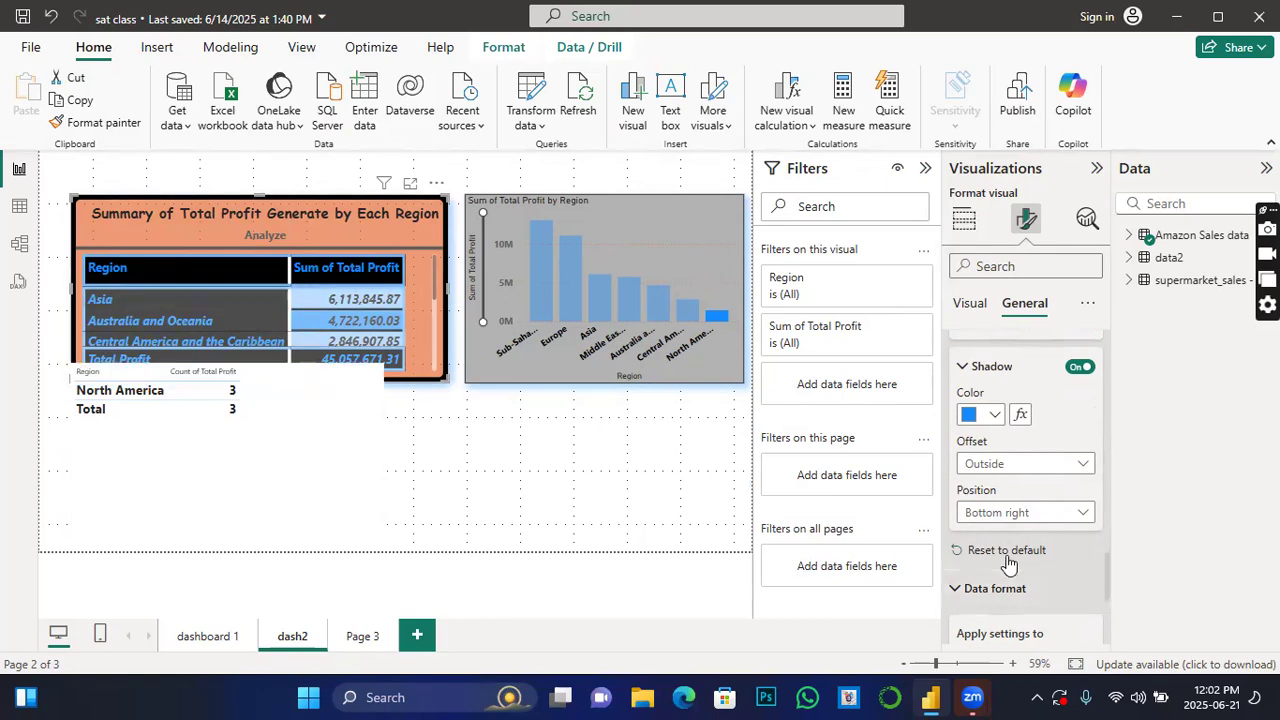
pyautogui.scroll(-3, 1006, 560)
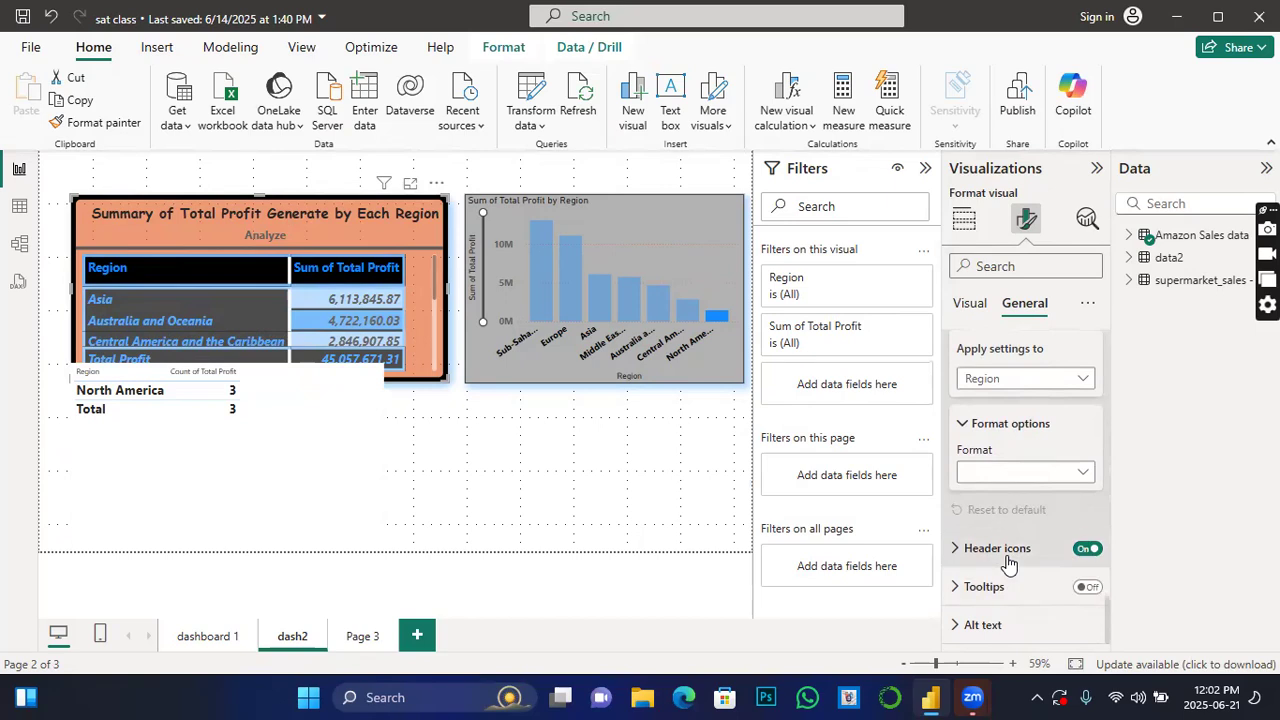
pyautogui.scroll(3, 1008, 560)
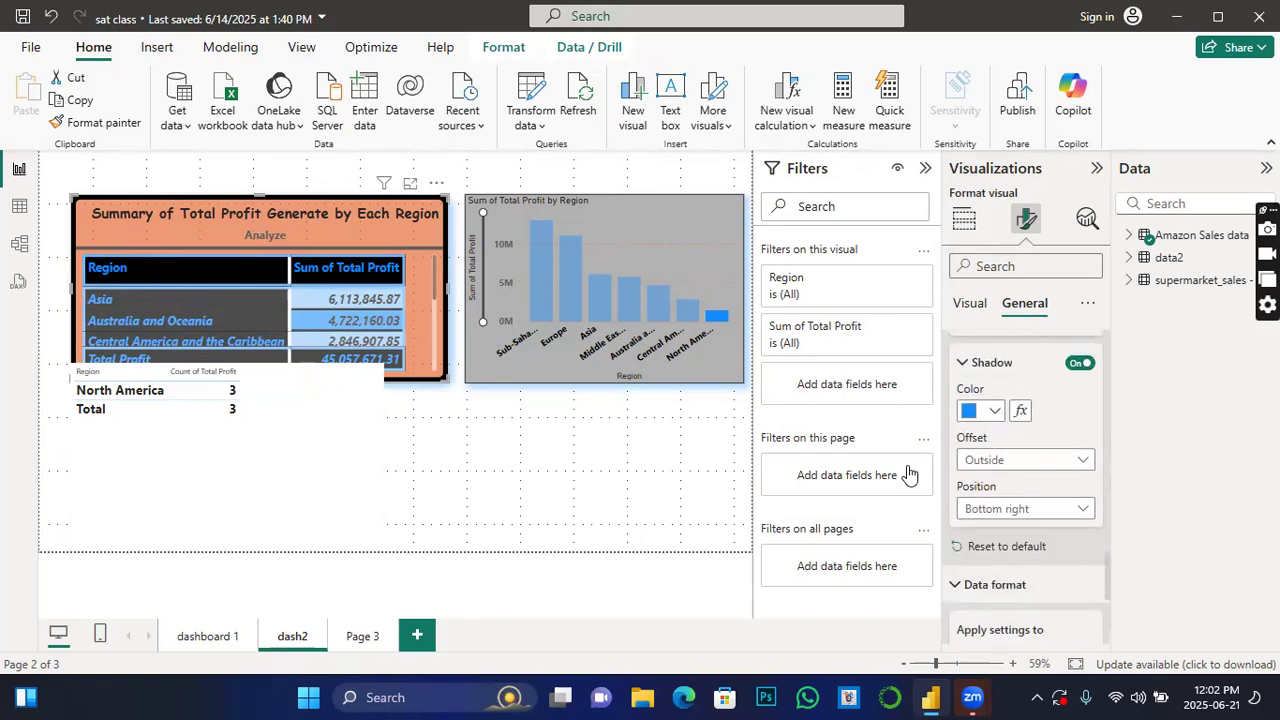
pyautogui.click(645, 288)
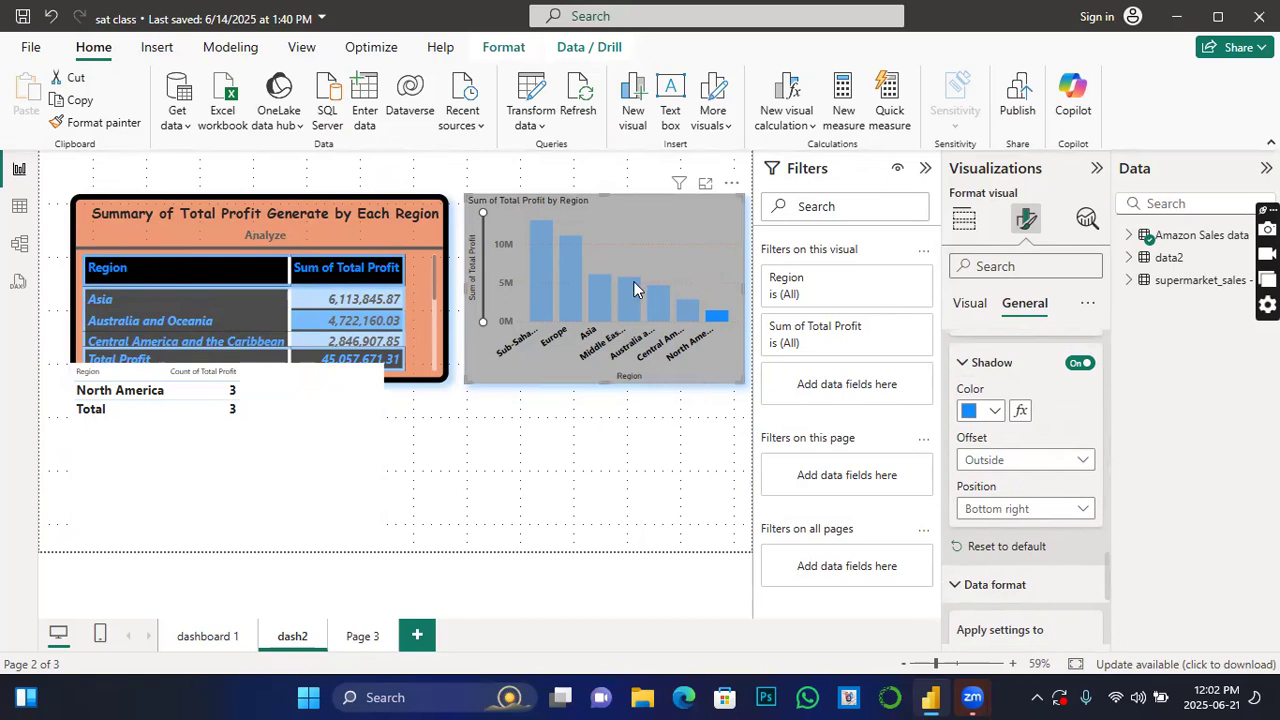
pyautogui.moveTo(633, 289)
pyautogui.click(746, 338)
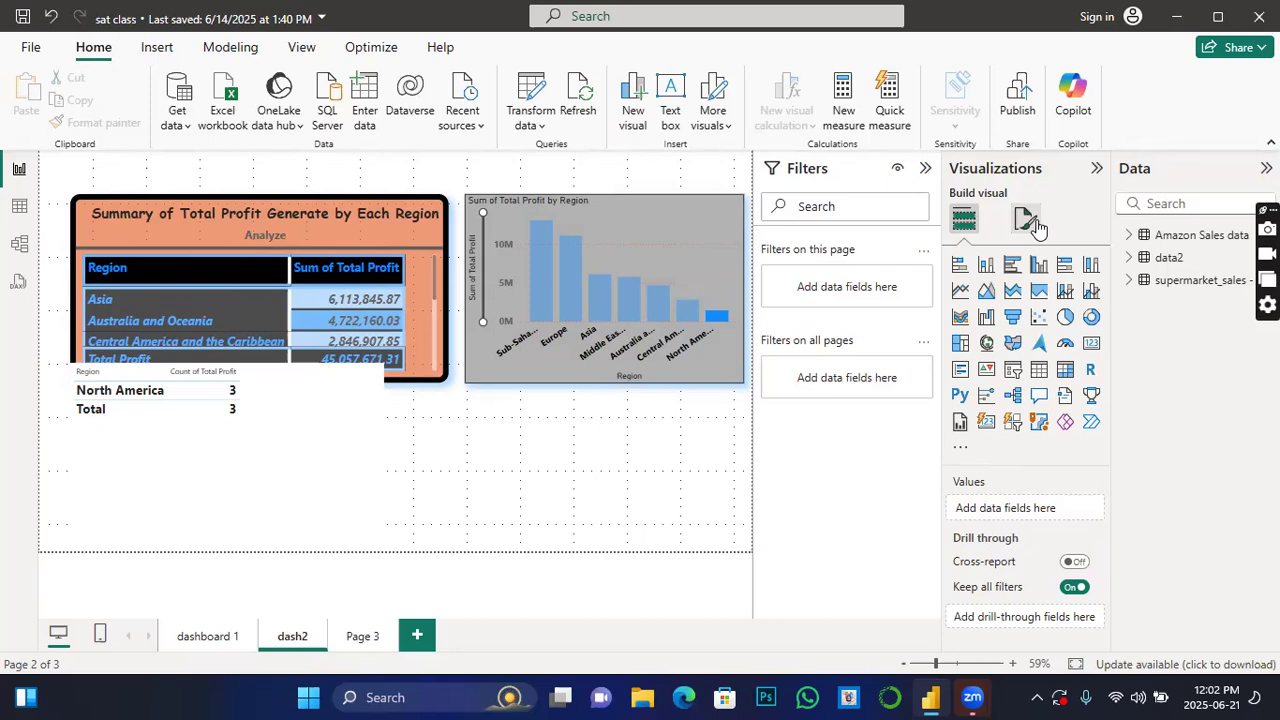
pyautogui.click(1030, 222)
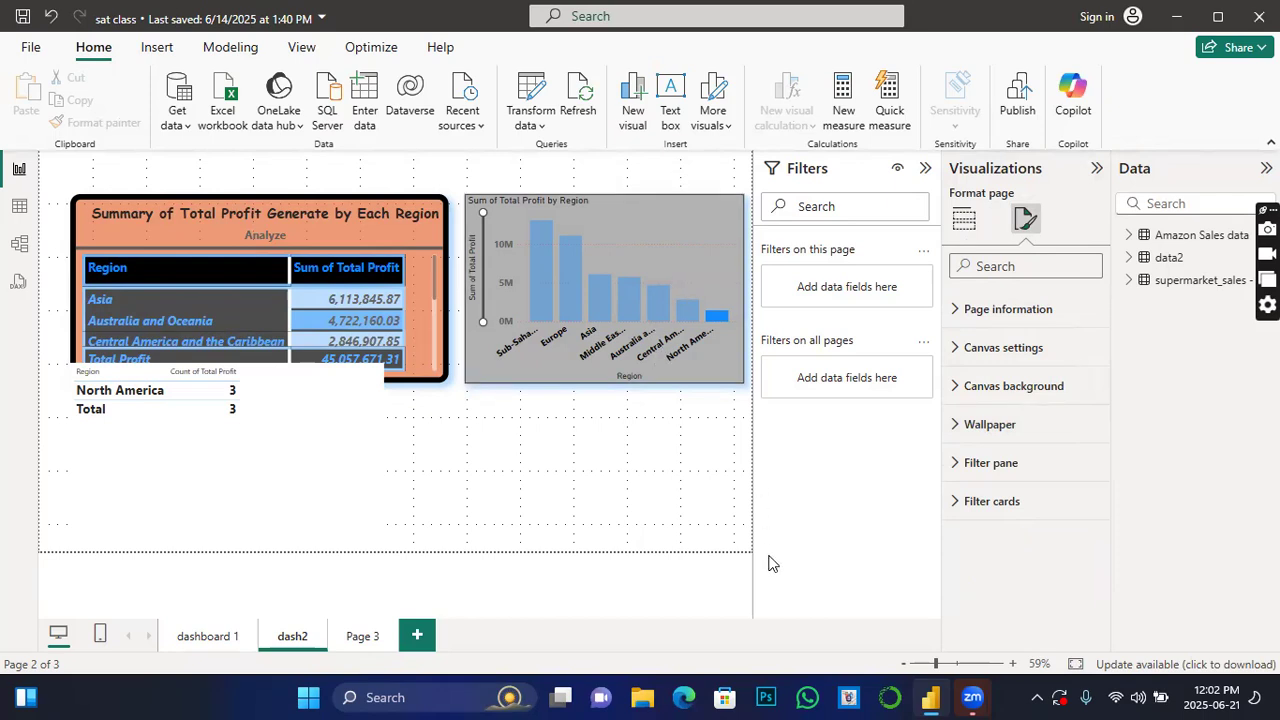
pyautogui.click(686, 466)
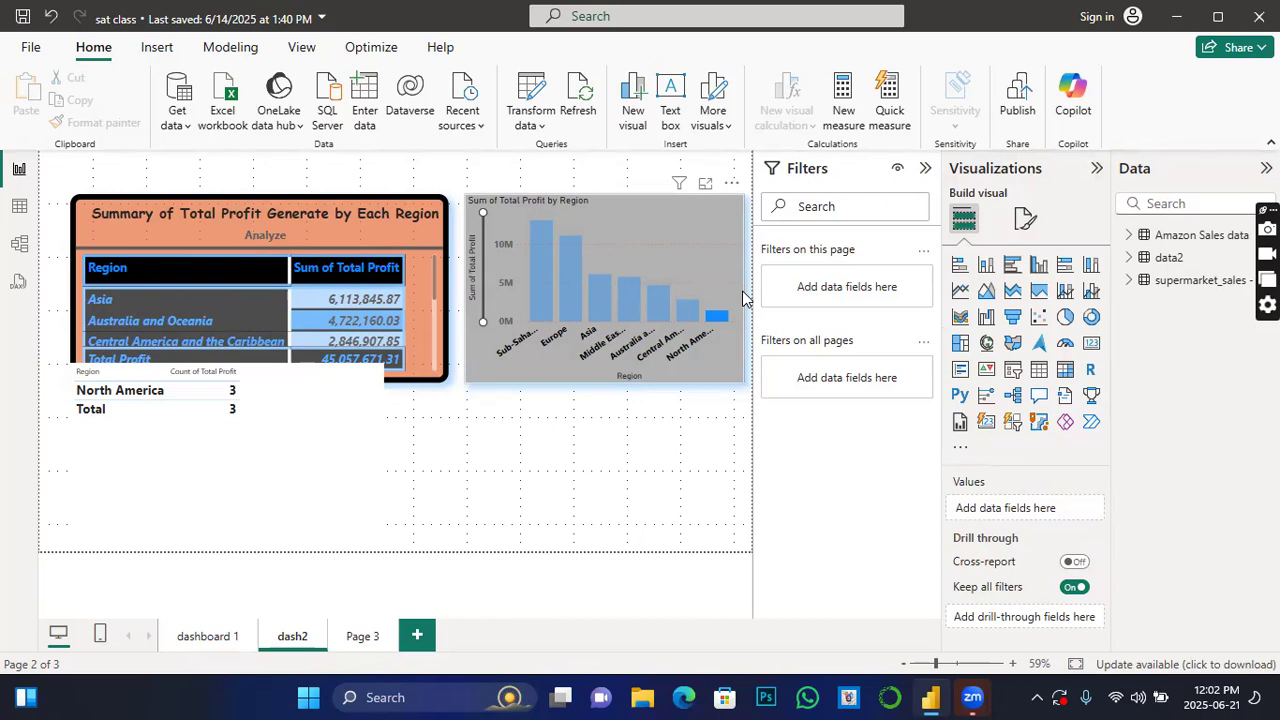
# Convert the Sum of Total Profit by Region column chart to a donut chart and open its visual formatting.
pyautogui.click(740, 298)
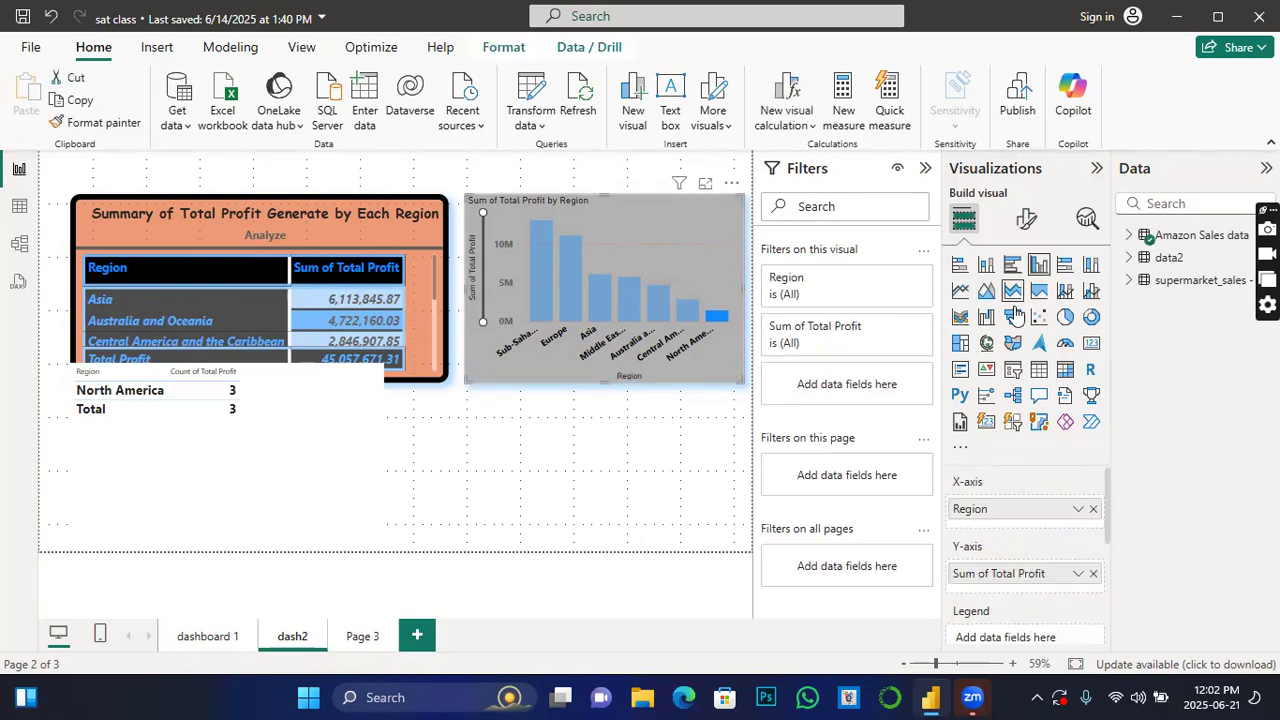
pyautogui.click(1090, 318)
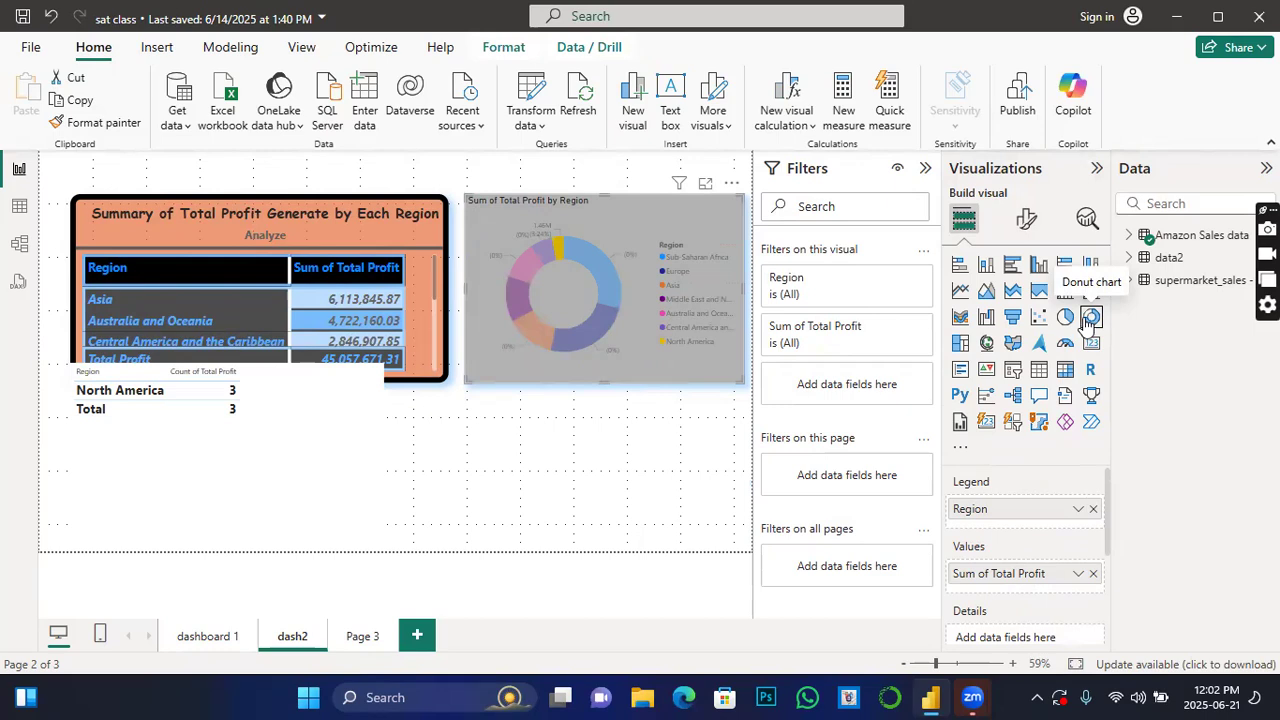
pyautogui.click(1025, 222)
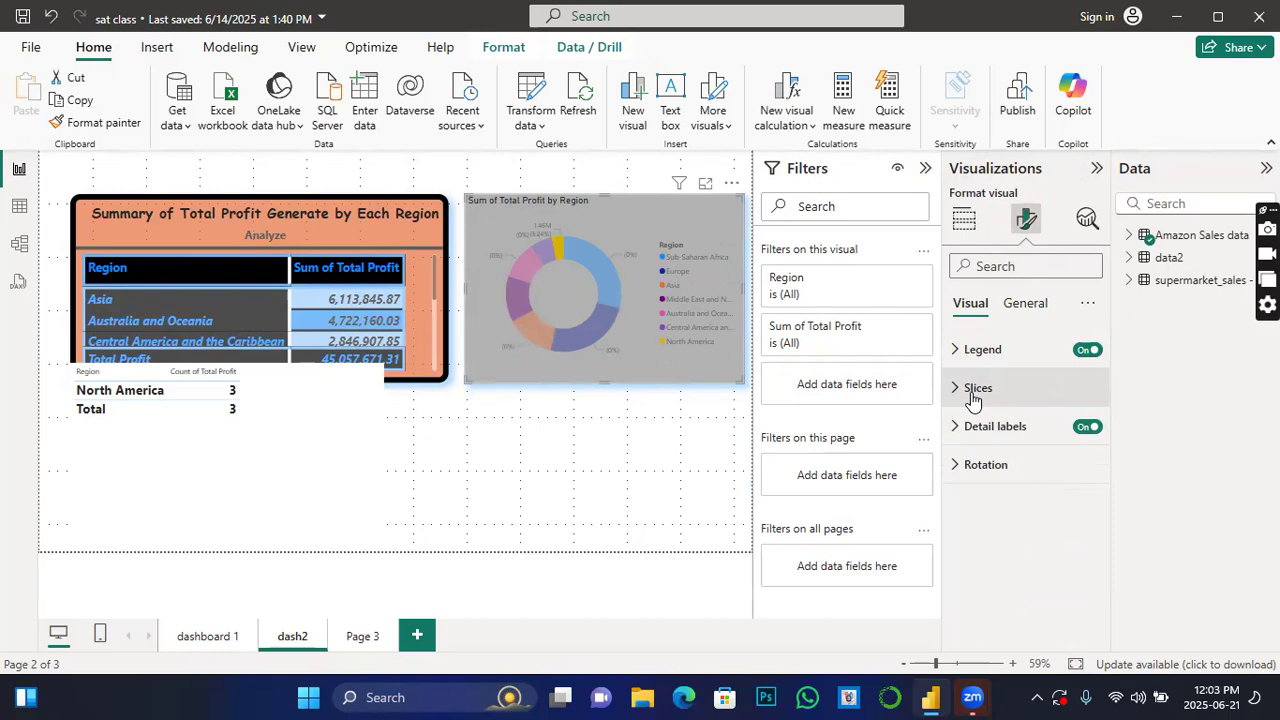
# Try the regional profit donut as a clustered bar chart, check its format options, and change it back to a donut chart.
pyautogui.click(964, 222)
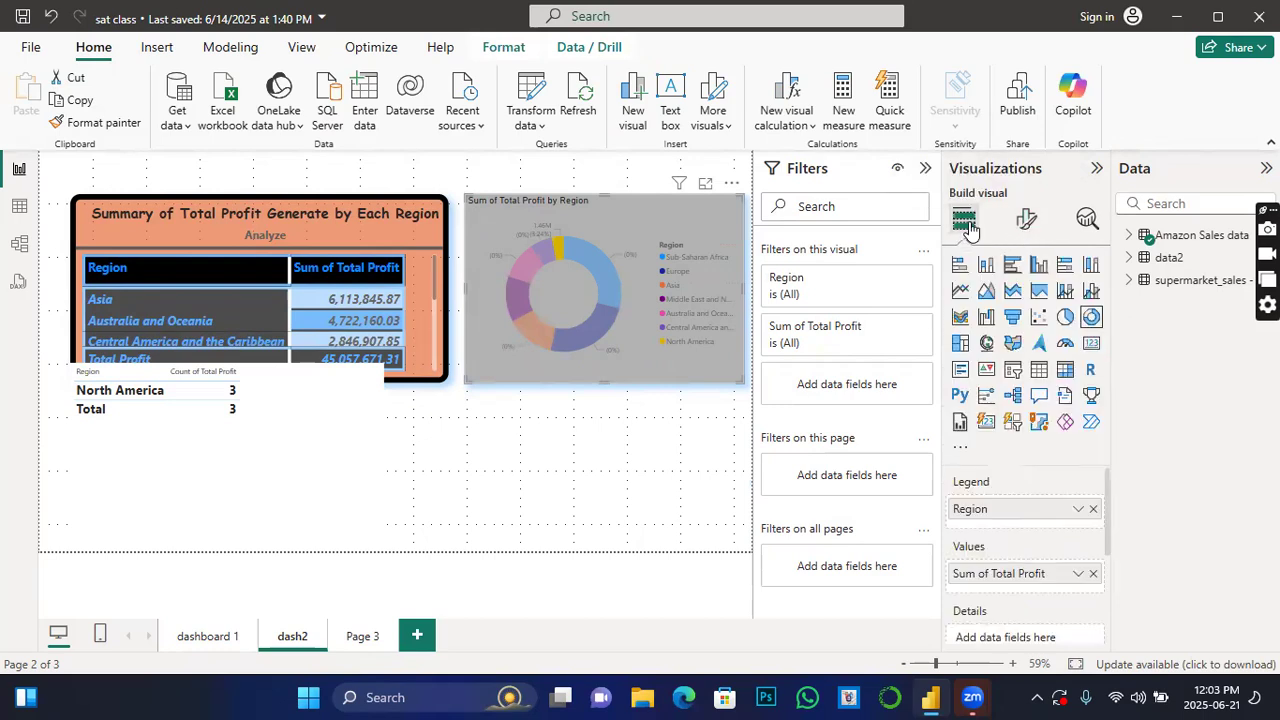
pyautogui.click(1013, 265)
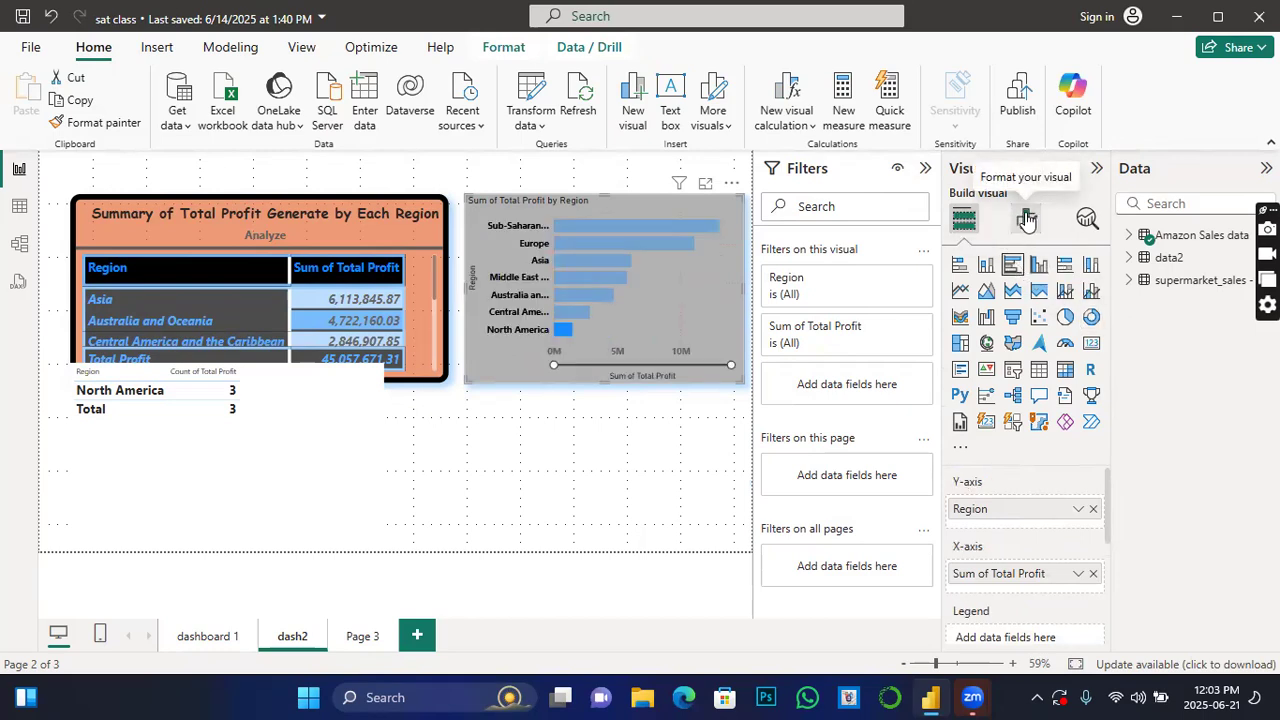
pyautogui.click(1027, 220)
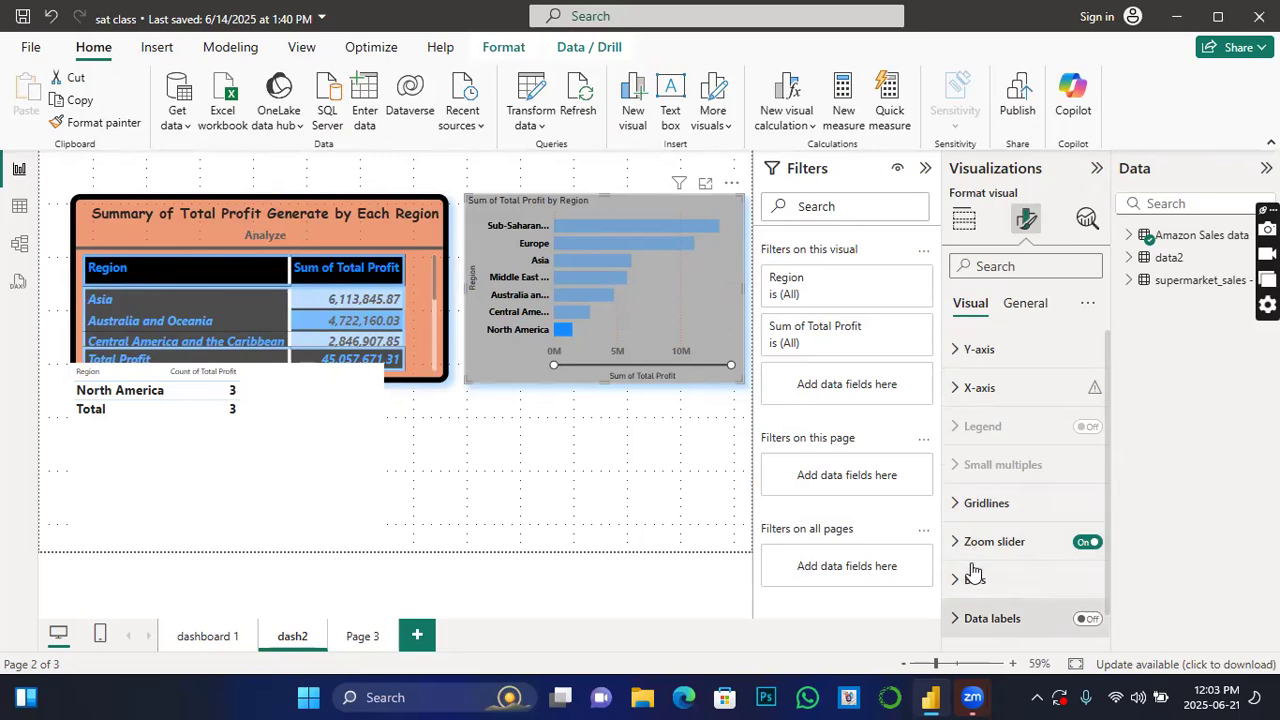
pyautogui.click(964, 220)
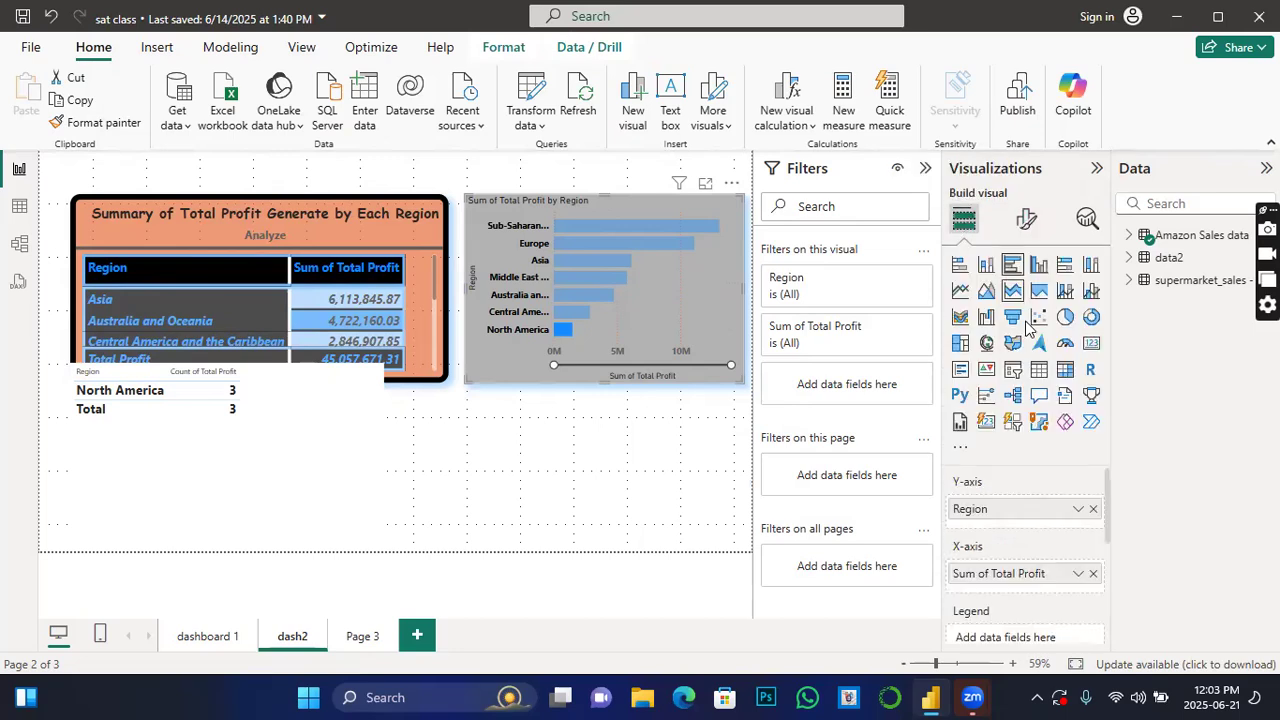
pyautogui.click(1088, 318)
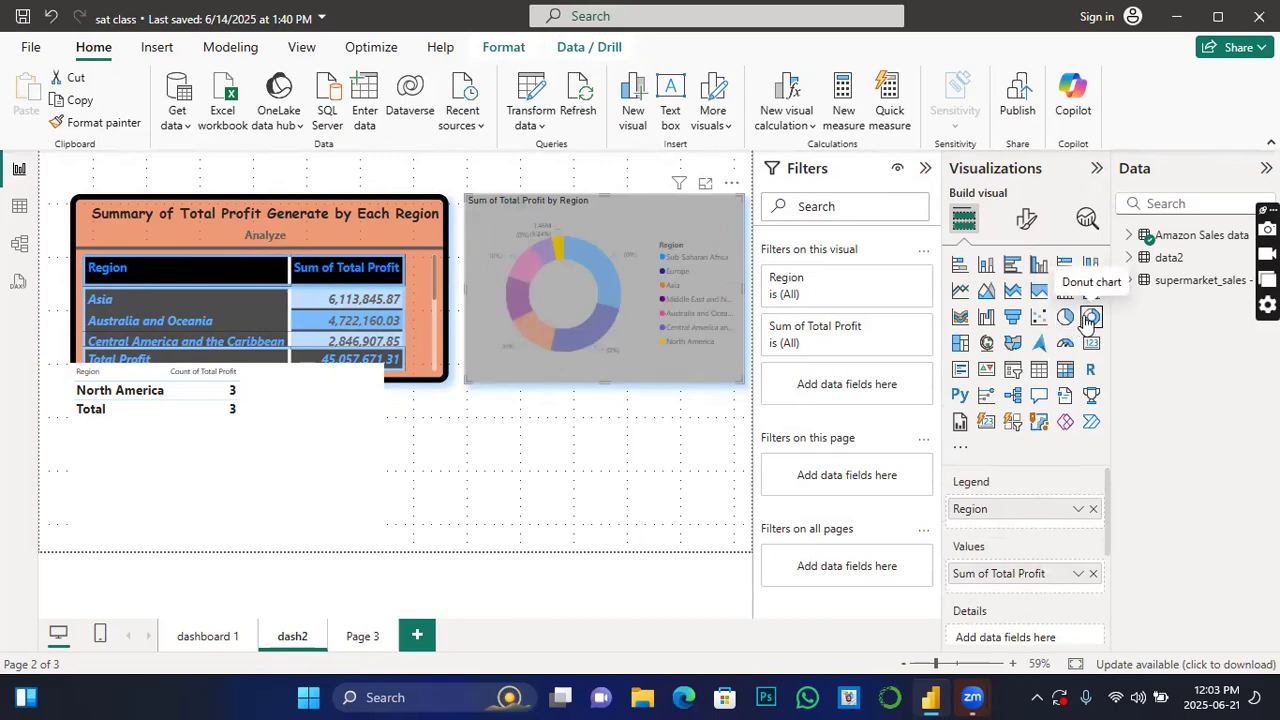
# Recolor the donut chart's Sub-Saharan Africa slice dark purple and its Europe slice bright blue.
pyautogui.click(1026, 220)
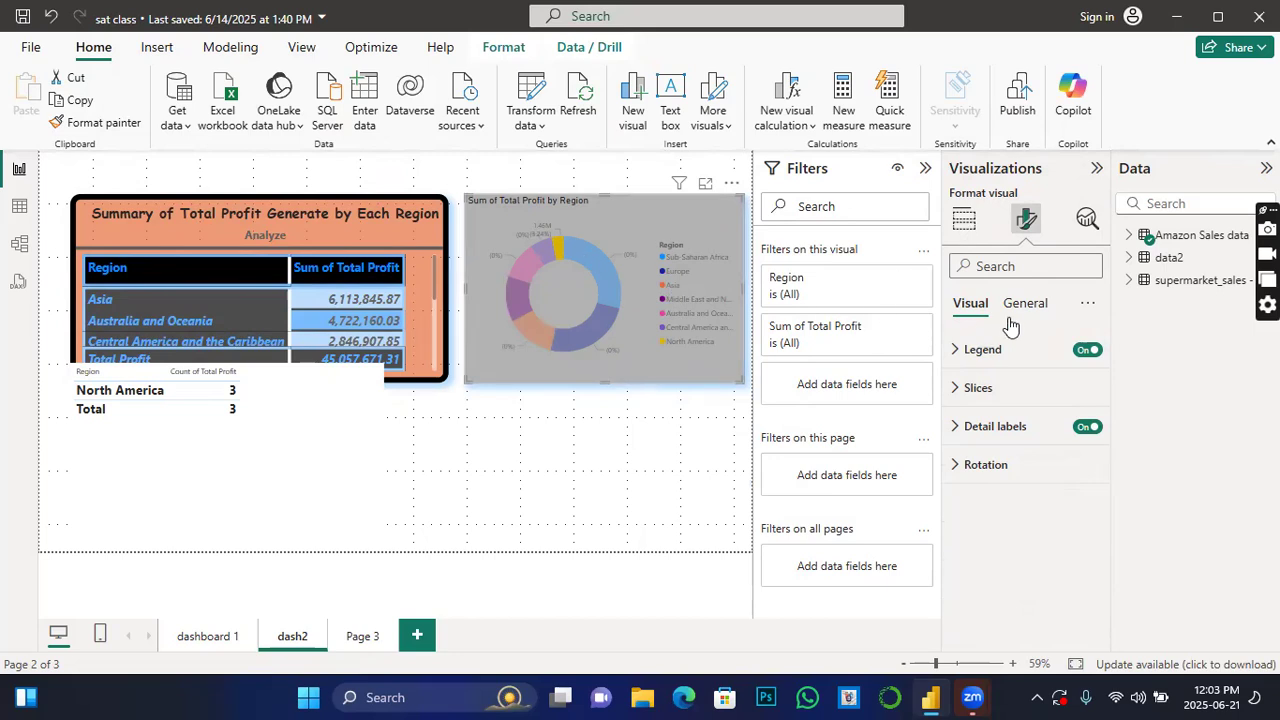
pyautogui.click(957, 389)
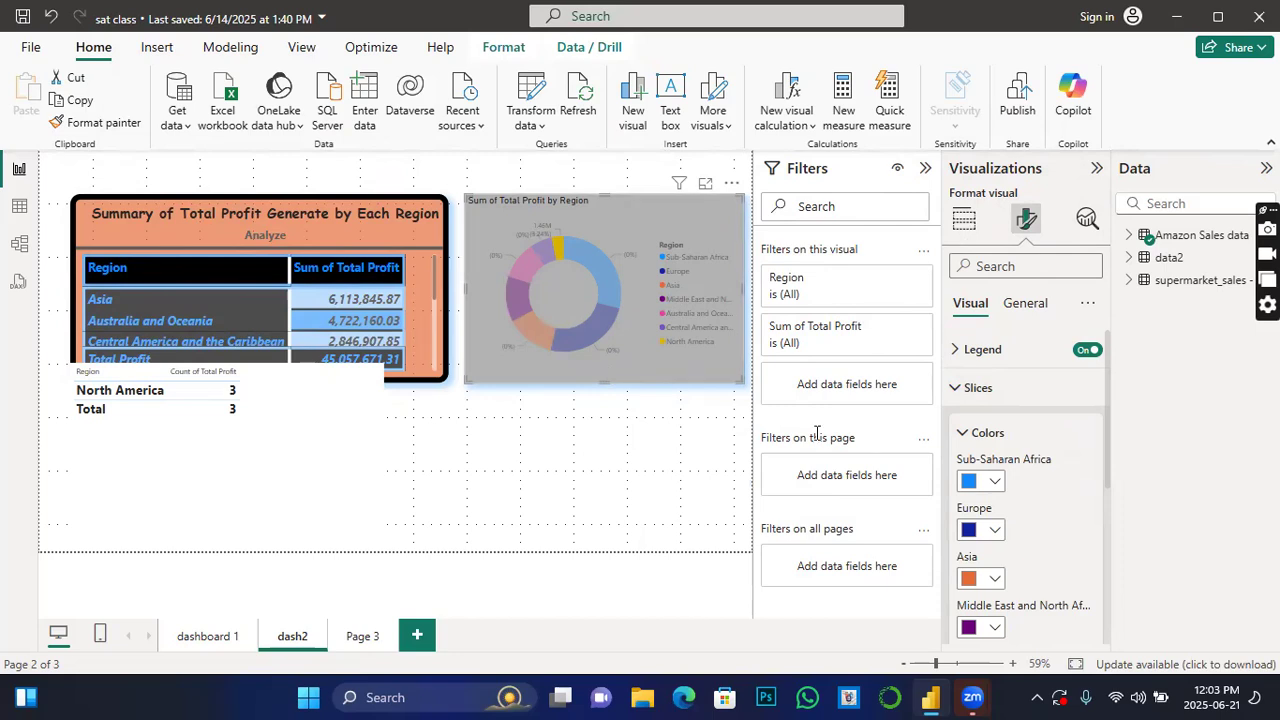
pyautogui.click(999, 483)
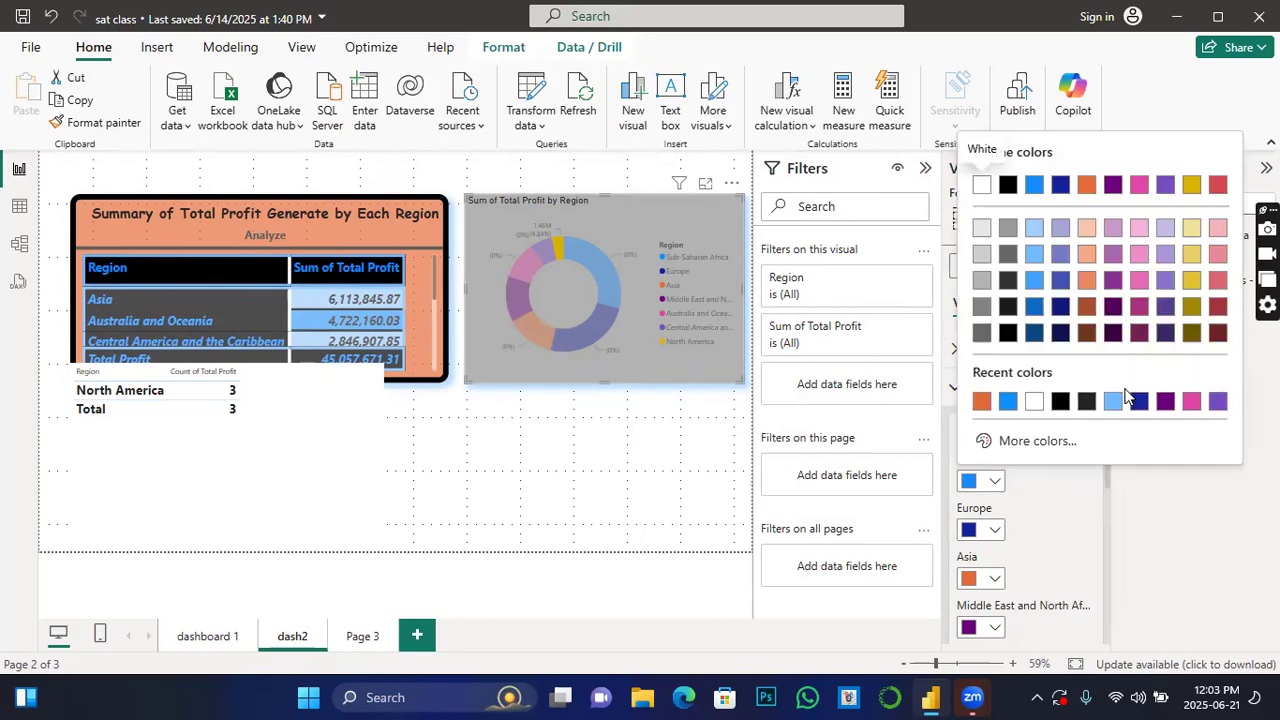
pyautogui.click(1166, 398)
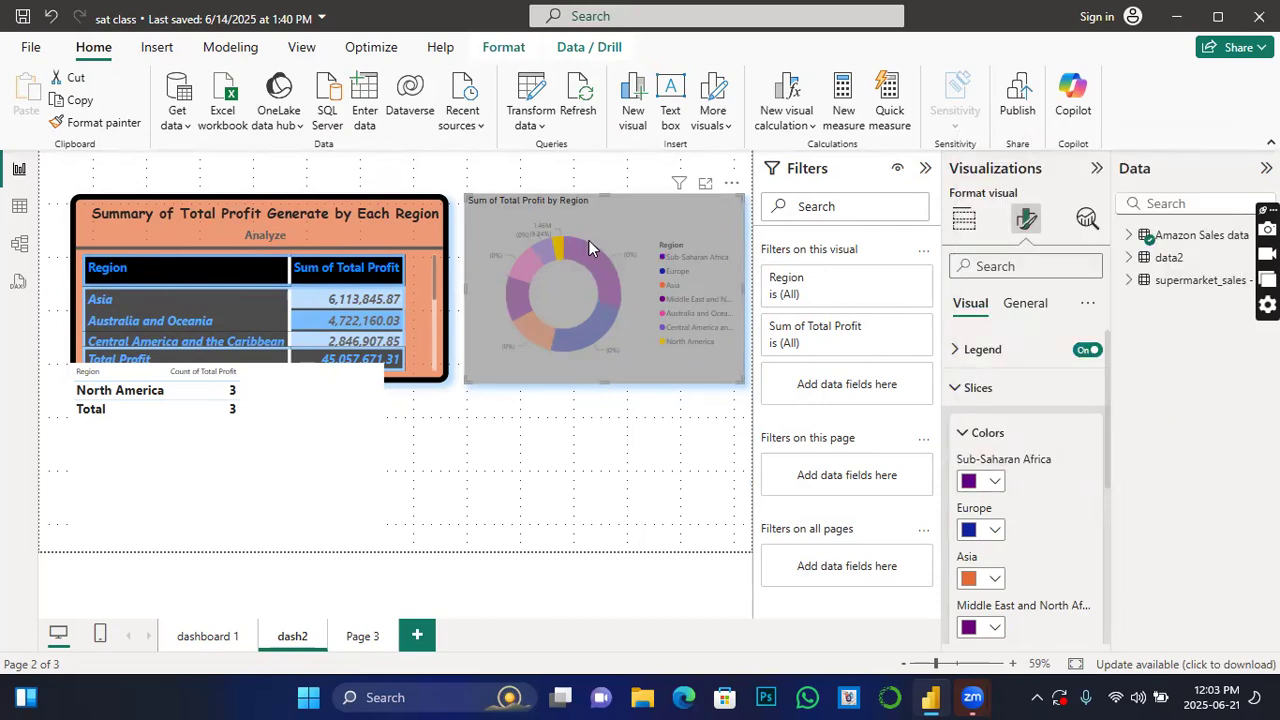
pyautogui.click(994, 530)
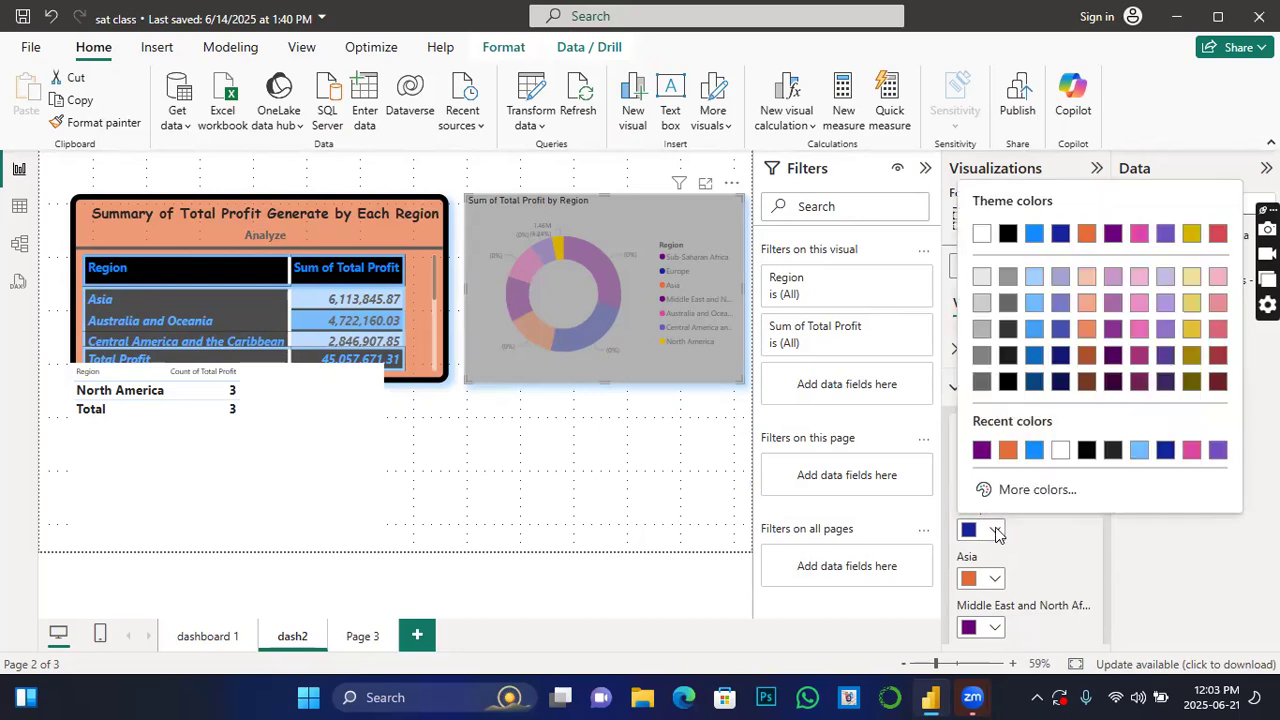
pyautogui.click(1034, 450)
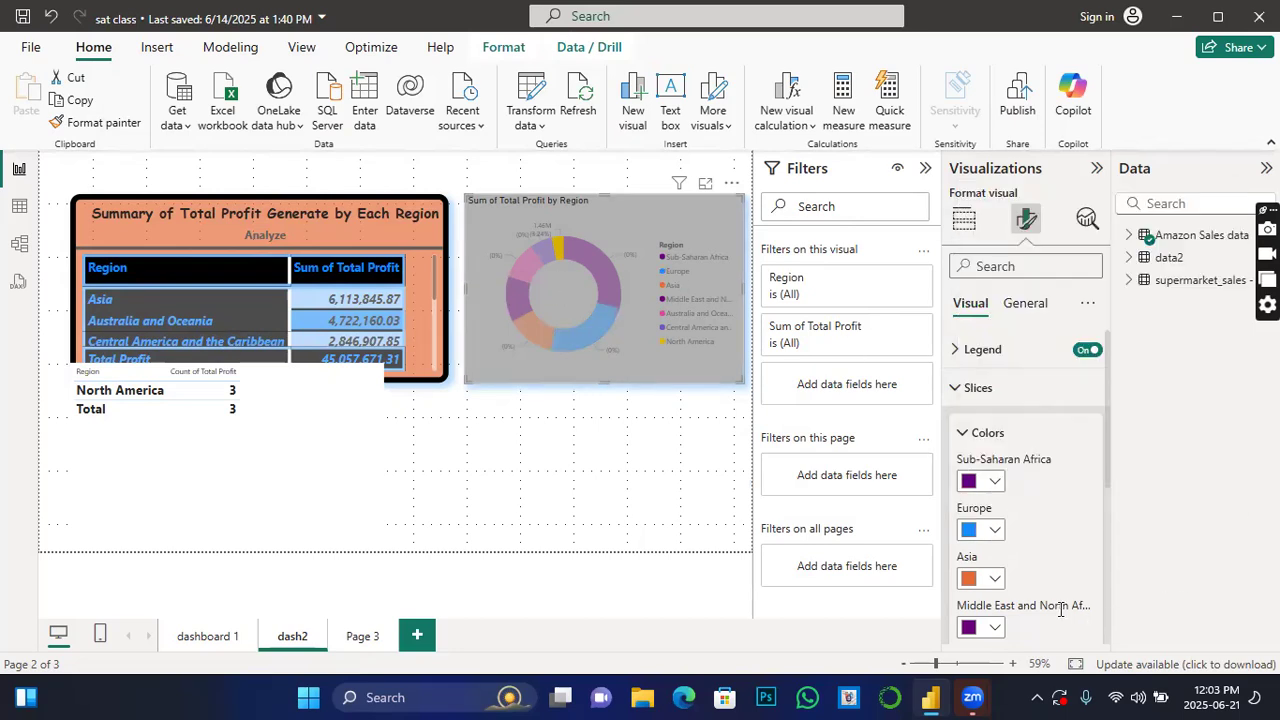
# Recolor the donut chart's Asia slice black and its North America slice bright blue.
pyautogui.click(994, 627)
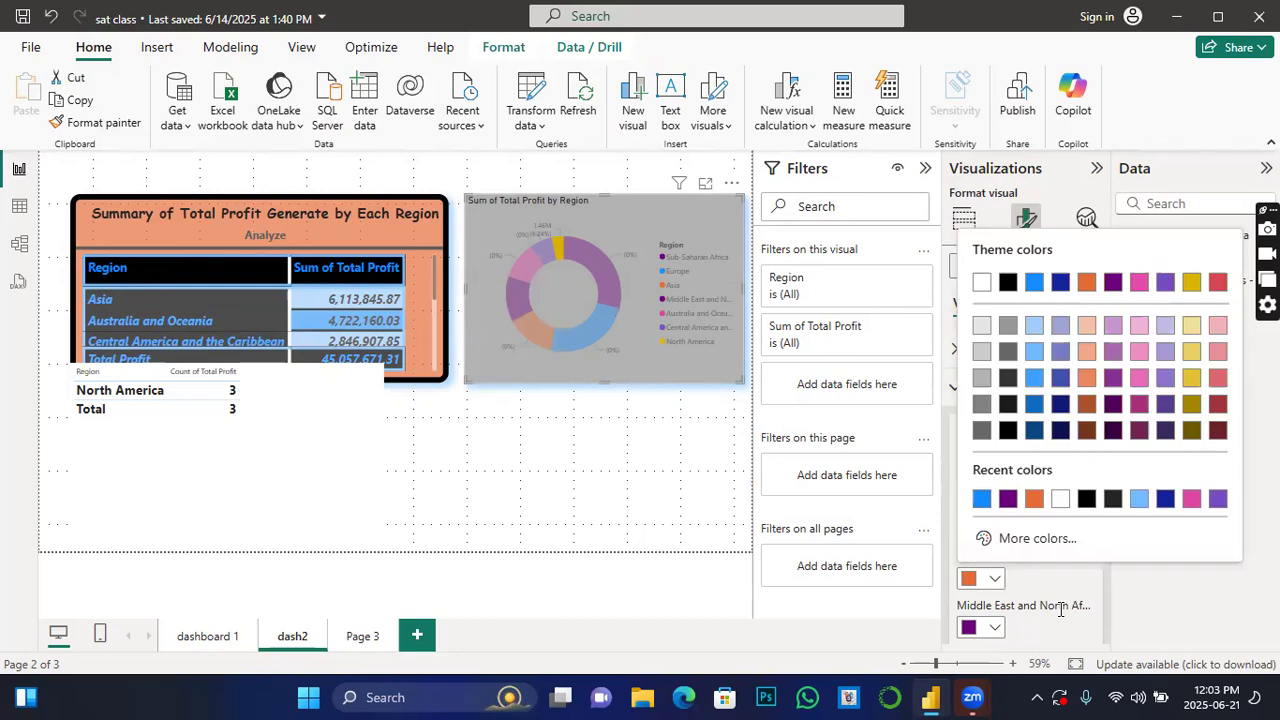
pyautogui.click(1084, 499)
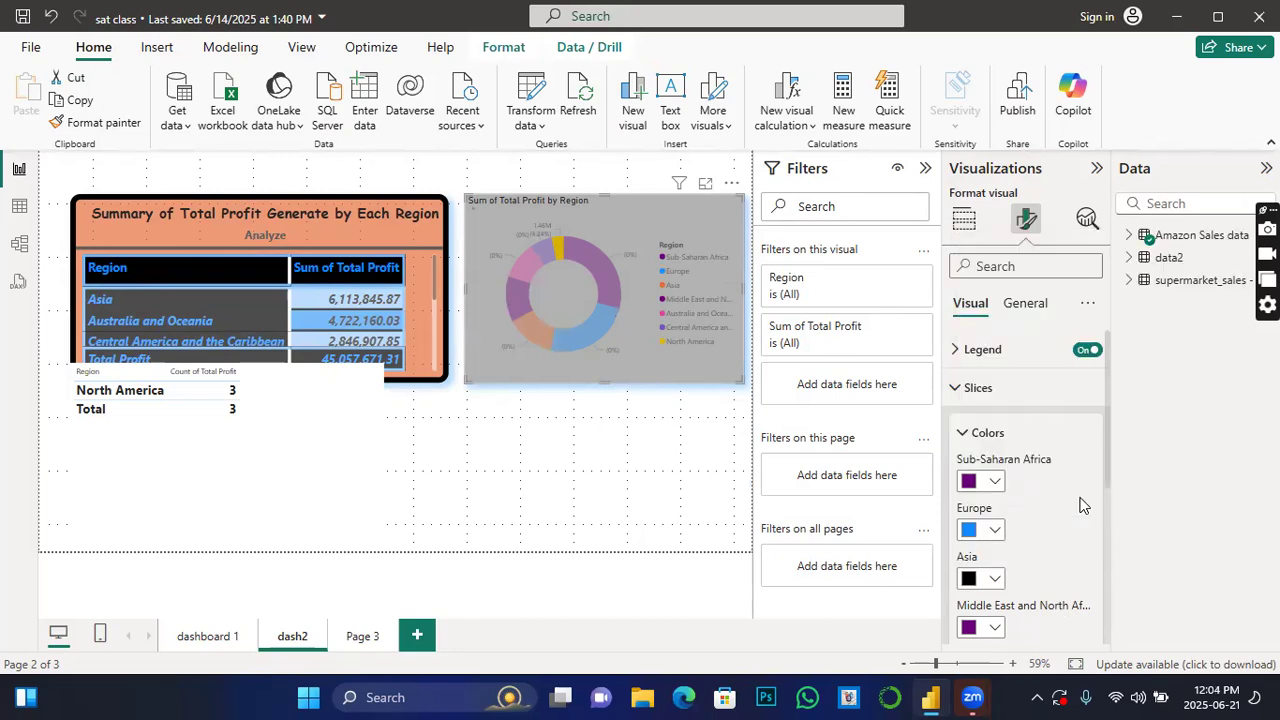
pyautogui.scroll(-4, 1076, 531)
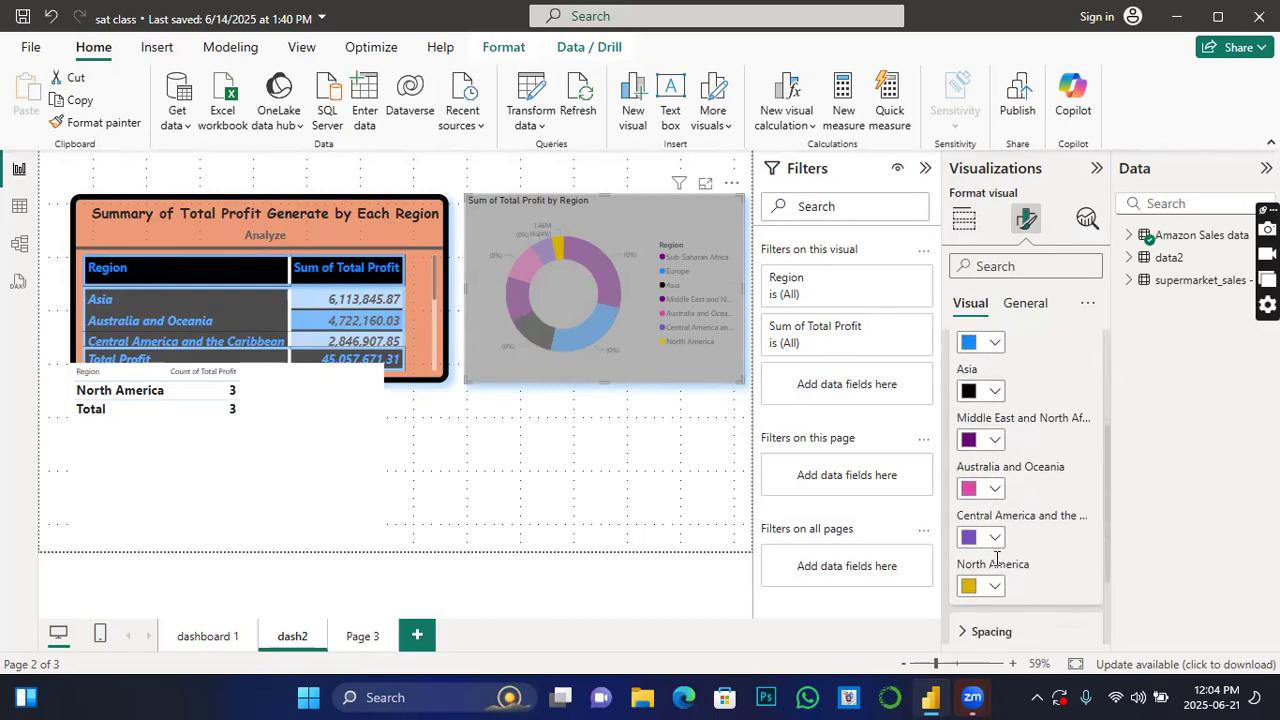
pyautogui.click(993, 585)
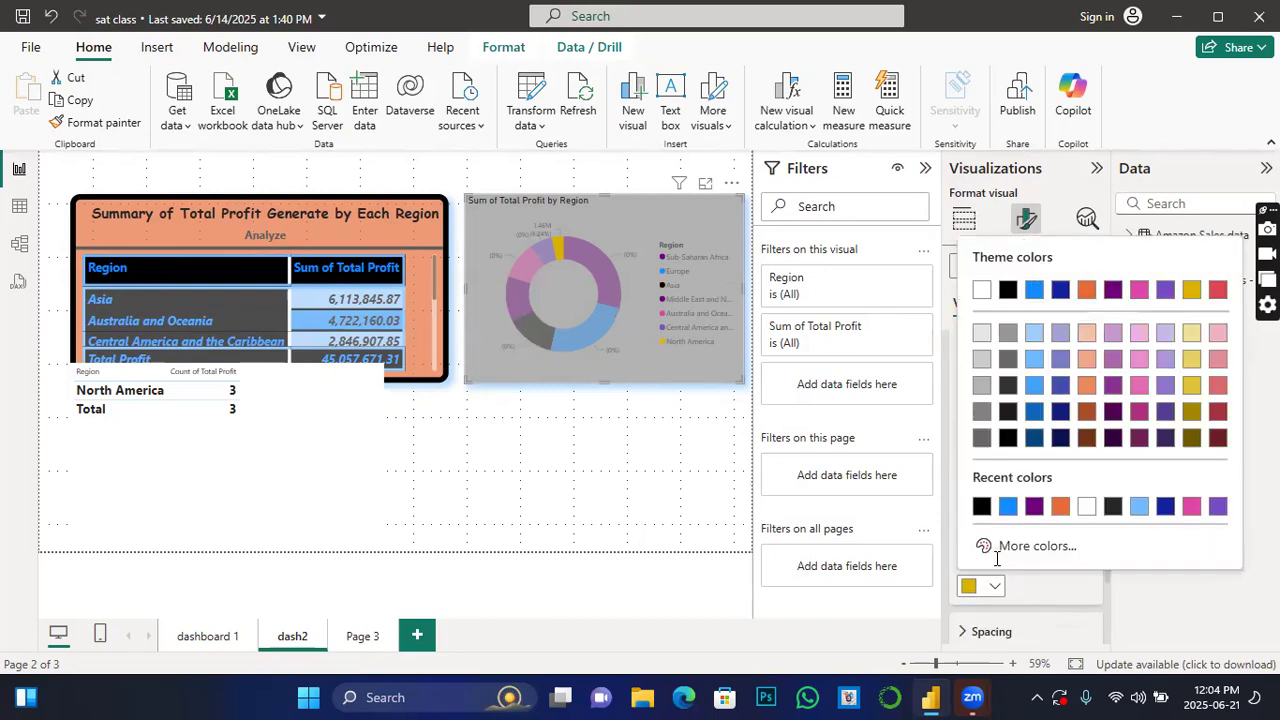
pyautogui.click(1007, 508)
# Set the inner radius of the donut chart's slices to 56%.
pyautogui.scroll(-2, 980, 555)
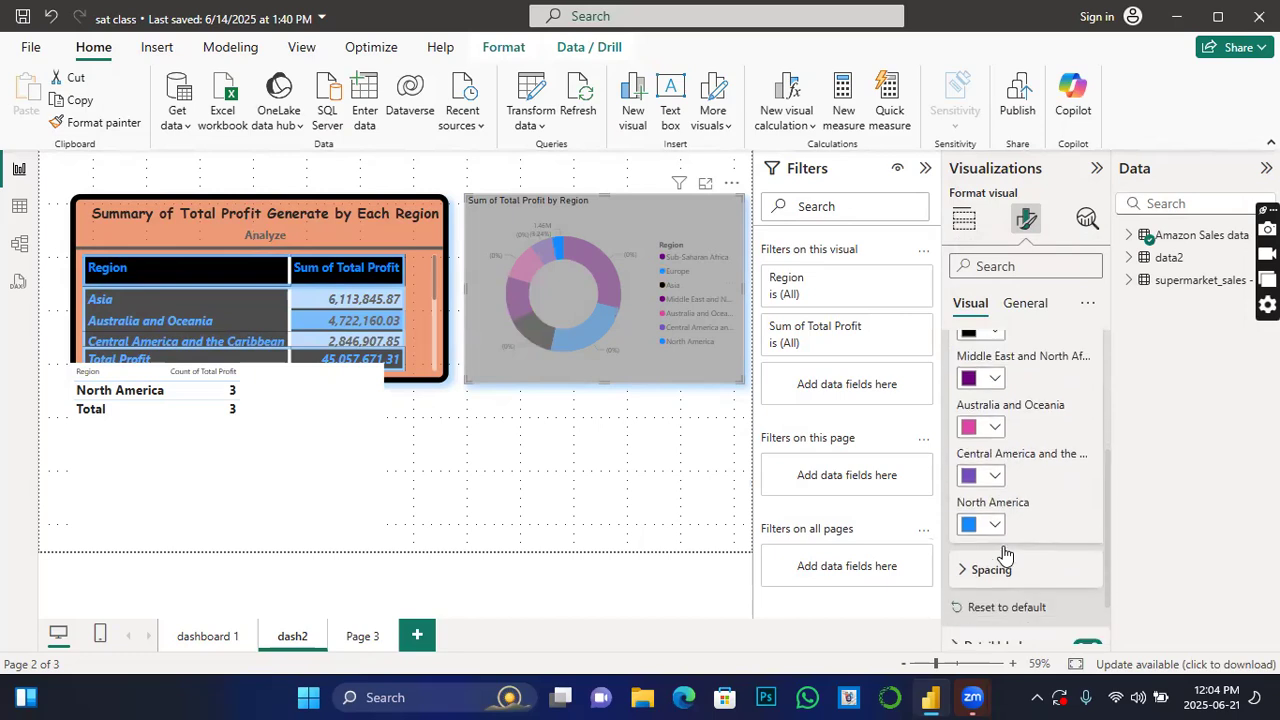
pyautogui.click(973, 511)
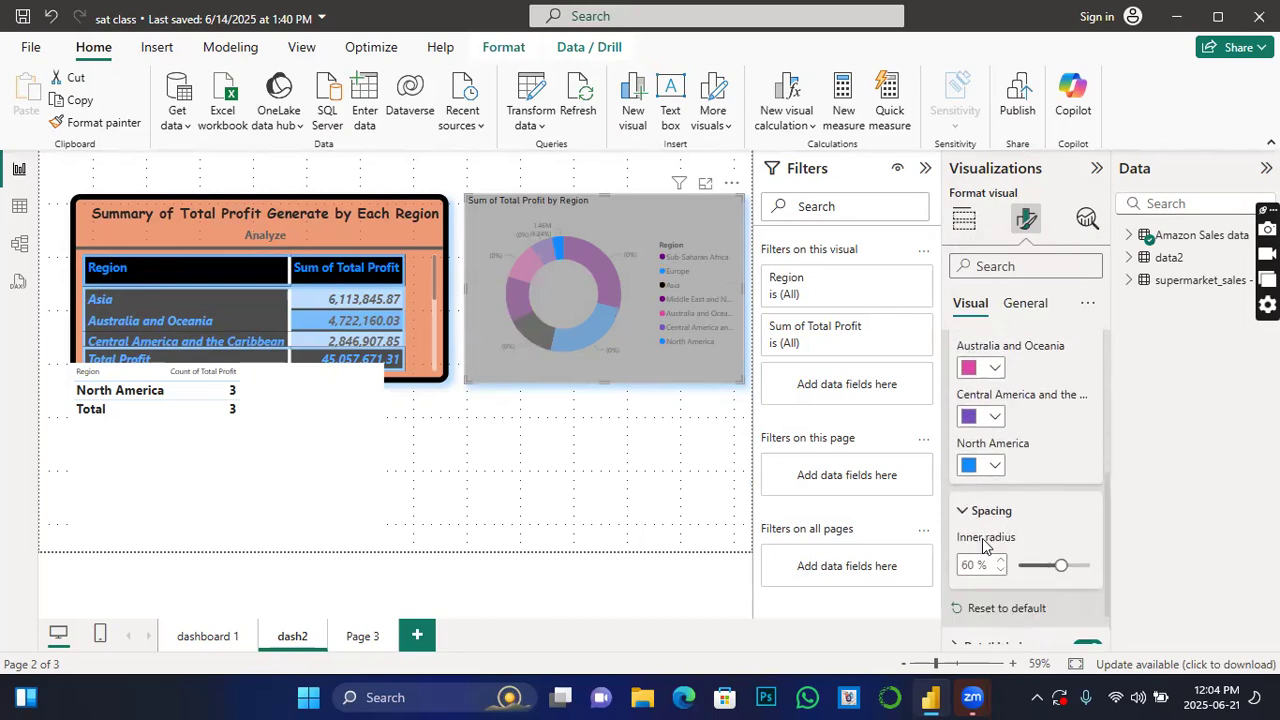
pyautogui.click(1058, 566)
pyautogui.moveTo(1058, 567)
pyautogui.mouseDown()
pyautogui.moveTo(1044, 566)
pyautogui.moveTo(1068, 566)
pyautogui.mouseUp()
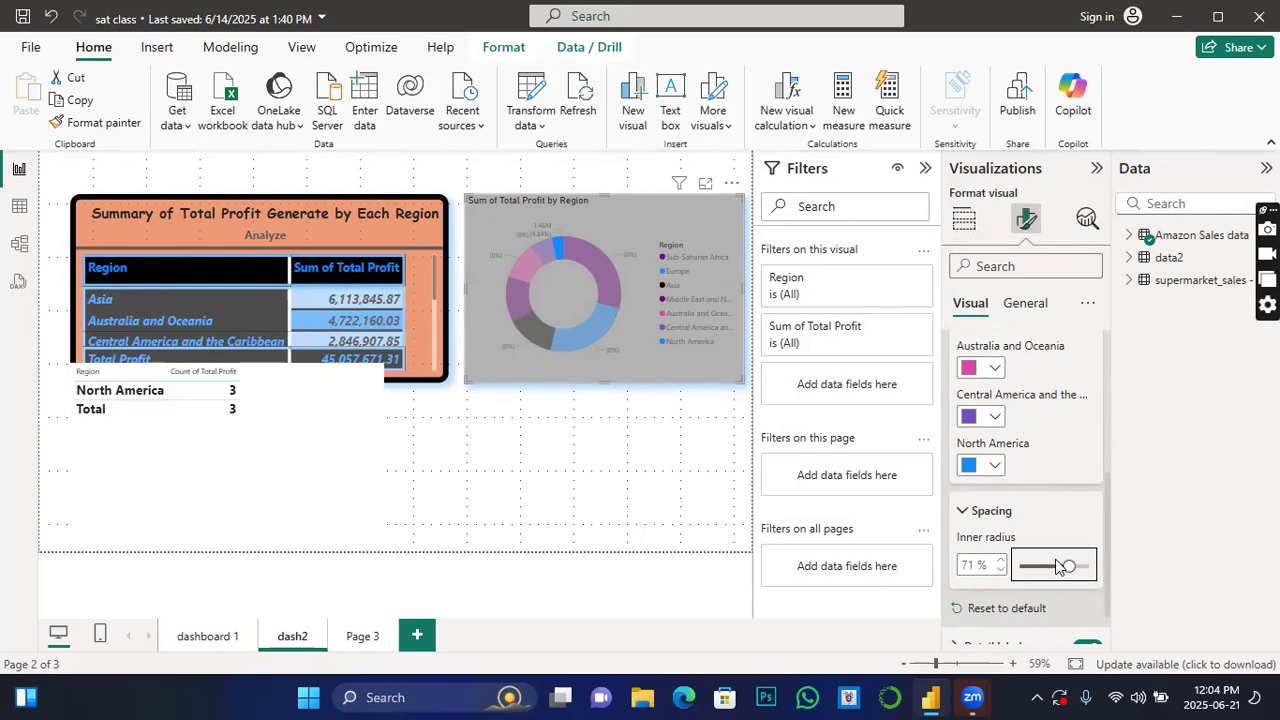
pyautogui.moveTo(1066, 566); pyautogui.dragTo(1057, 565)
# Set the donut chart's rotation to 10°.
pyautogui.scroll(-1, 1057, 565)
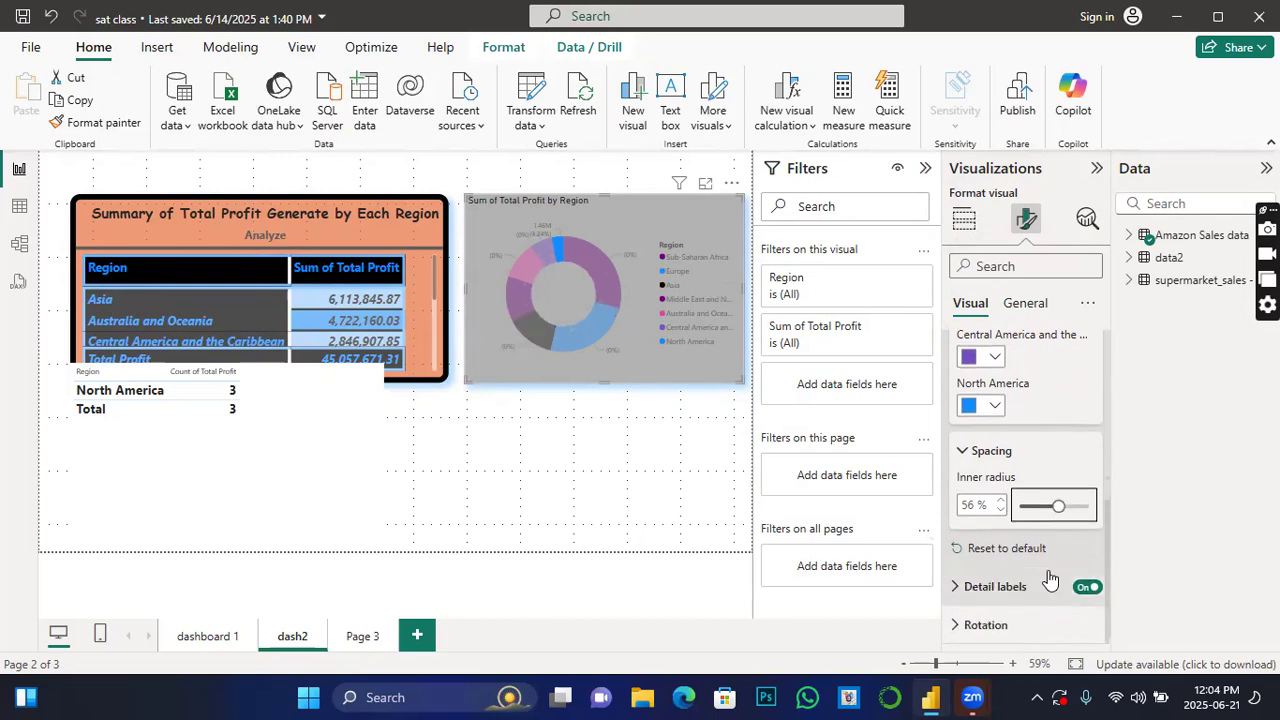
pyautogui.click(1040, 620)
pyautogui.scroll(-2, 1041, 589)
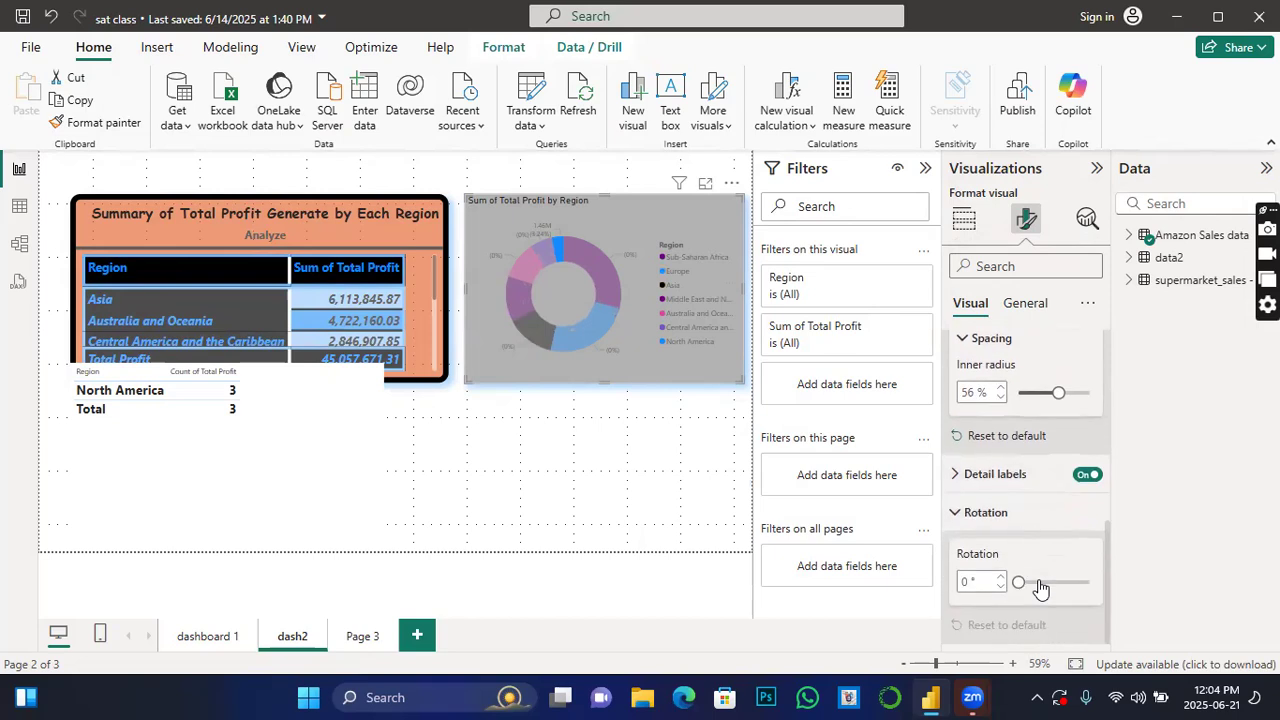
pyautogui.doubleClick(1001, 577)
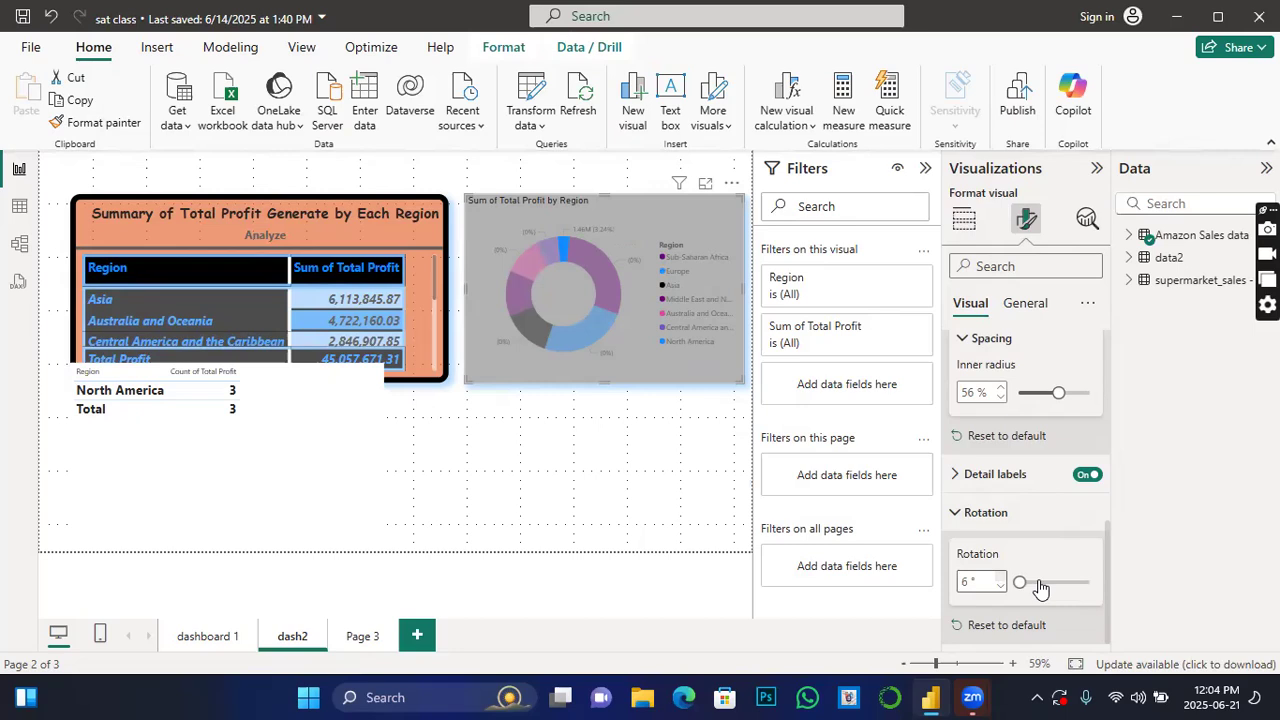
pyautogui.doubleClick(1001, 577)
pyautogui.doubleClick(1001, 577)
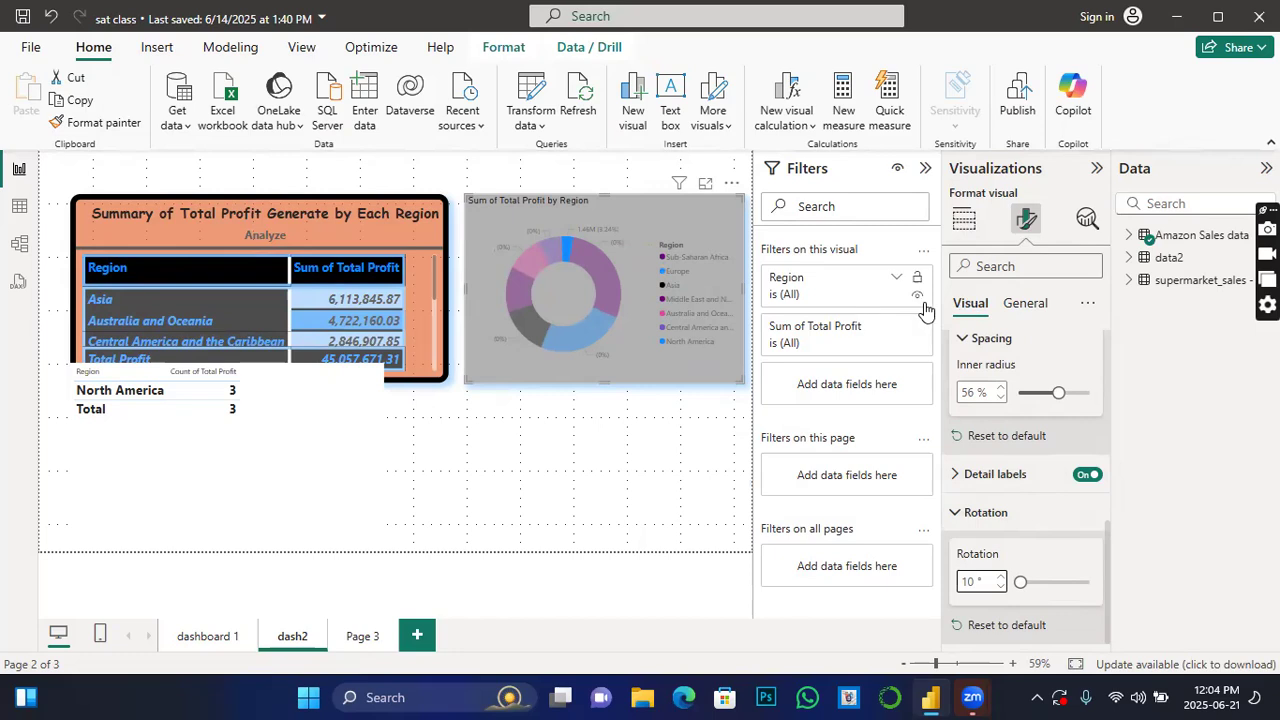
# Change the background color of the donut chart to black.
pyautogui.click(1031, 315)
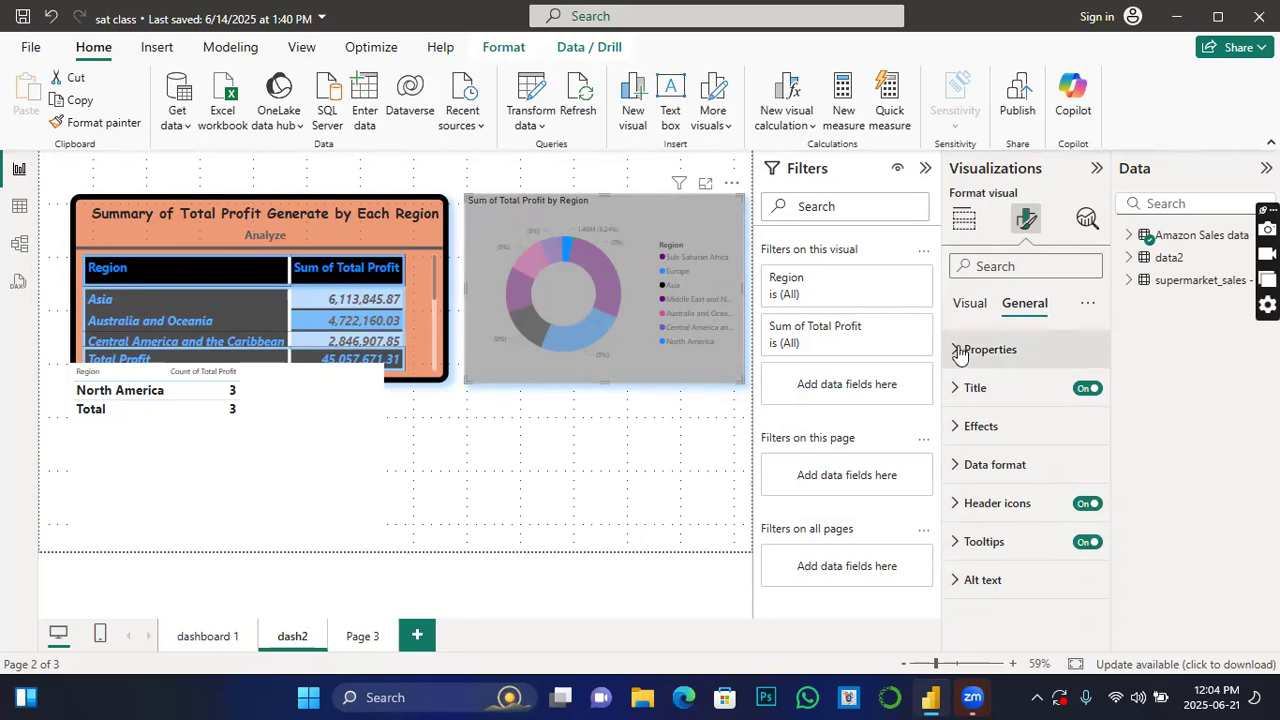
pyautogui.click(955, 426)
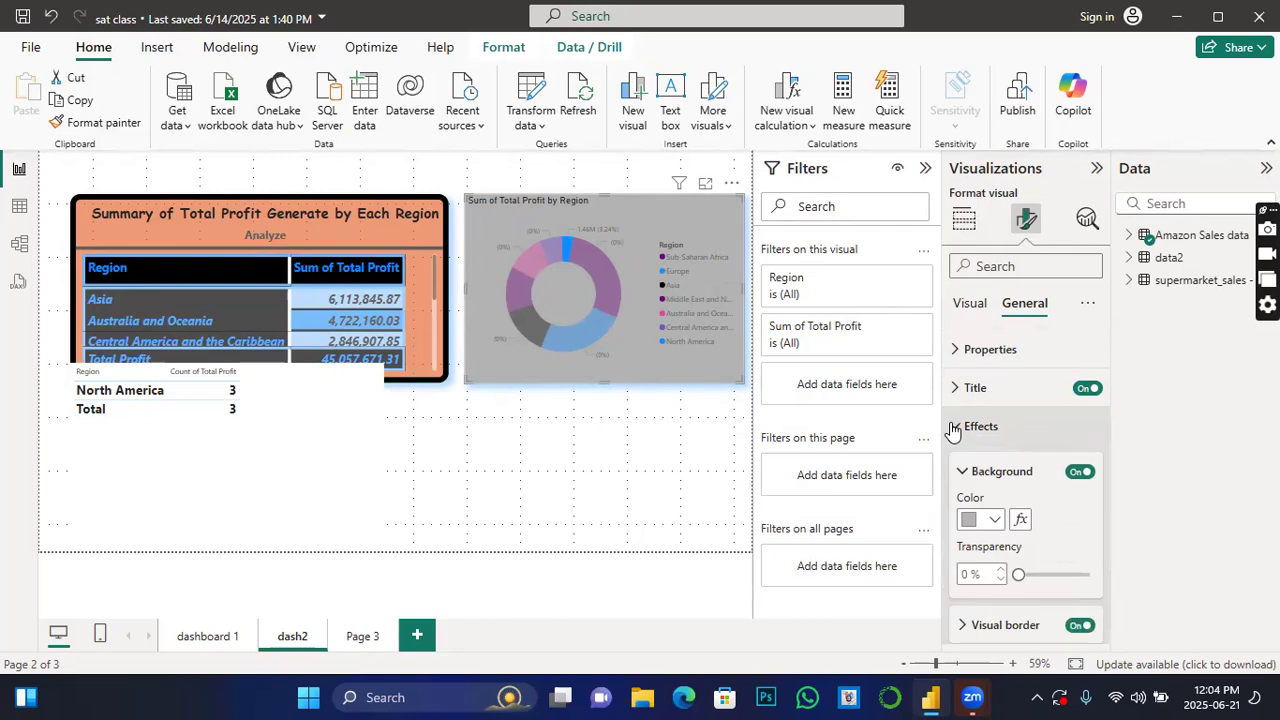
pyautogui.click(995, 520)
pyautogui.click(1013, 453)
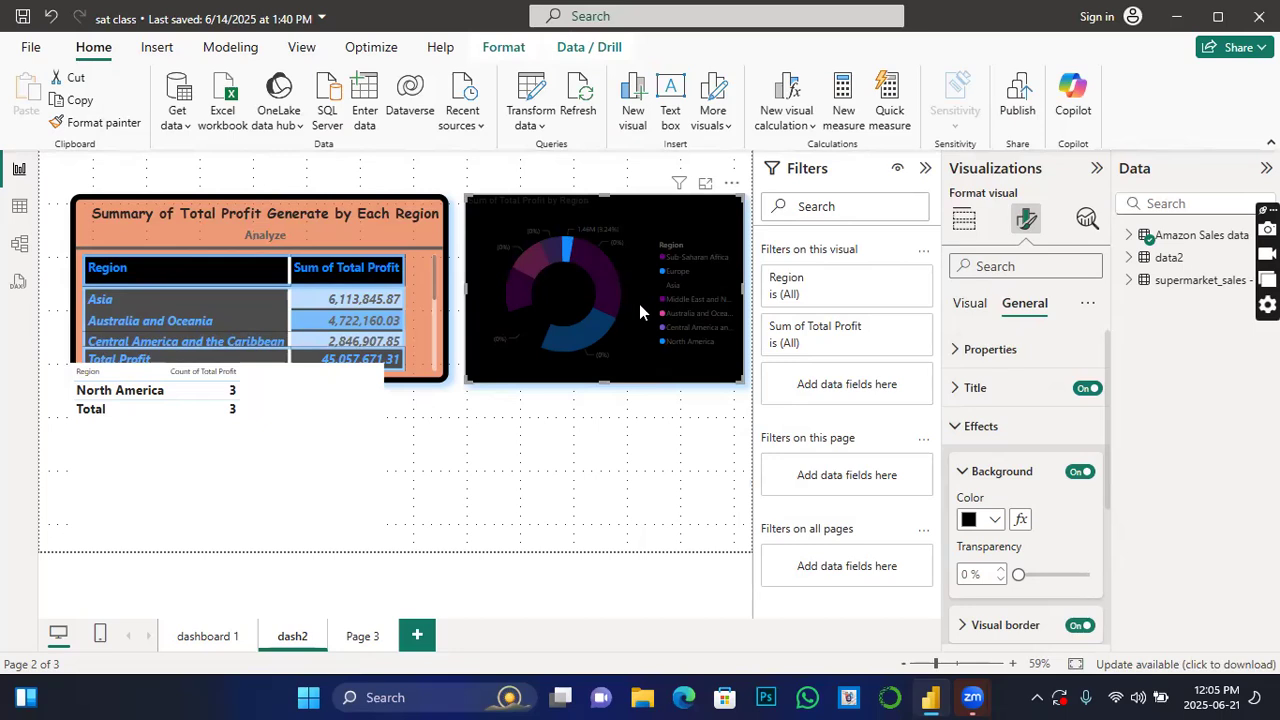
# Review the donut chart's slice, spacing and rotation settings, and its general effects, header icon, tooltip and alt text options.
pyautogui.click(969, 303)
pyautogui.click(950, 388)
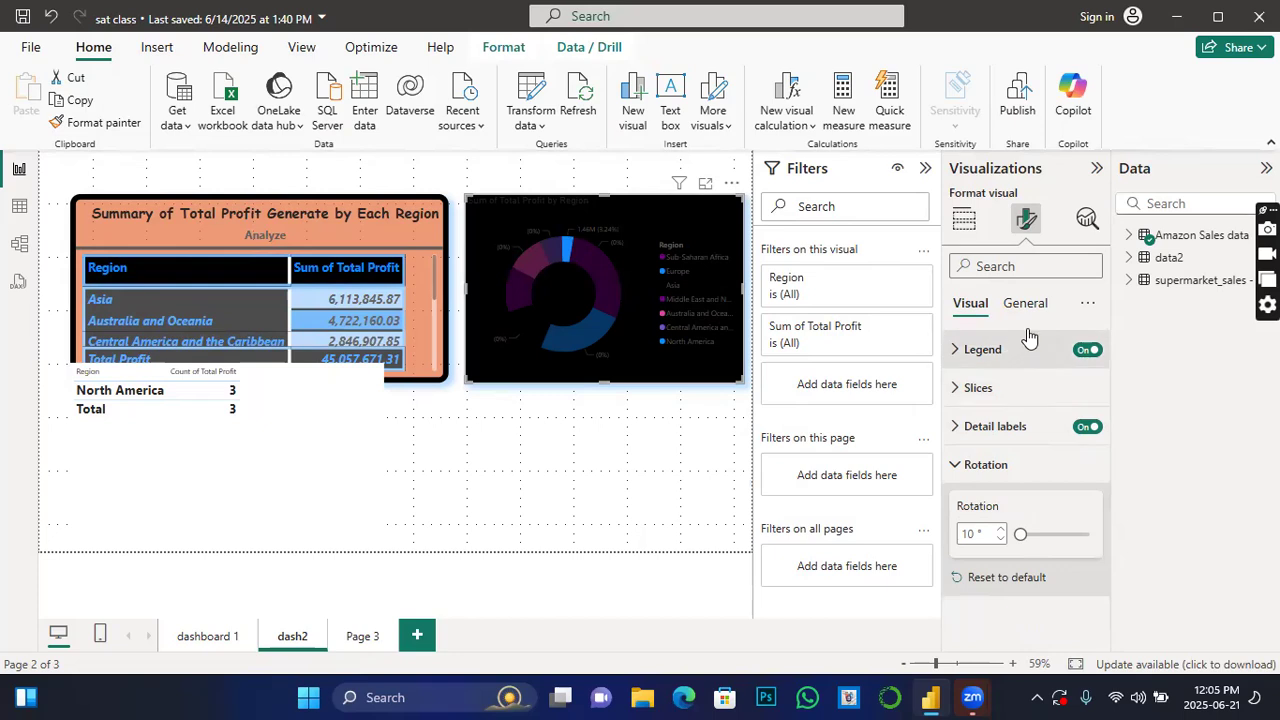
pyautogui.click(952, 389)
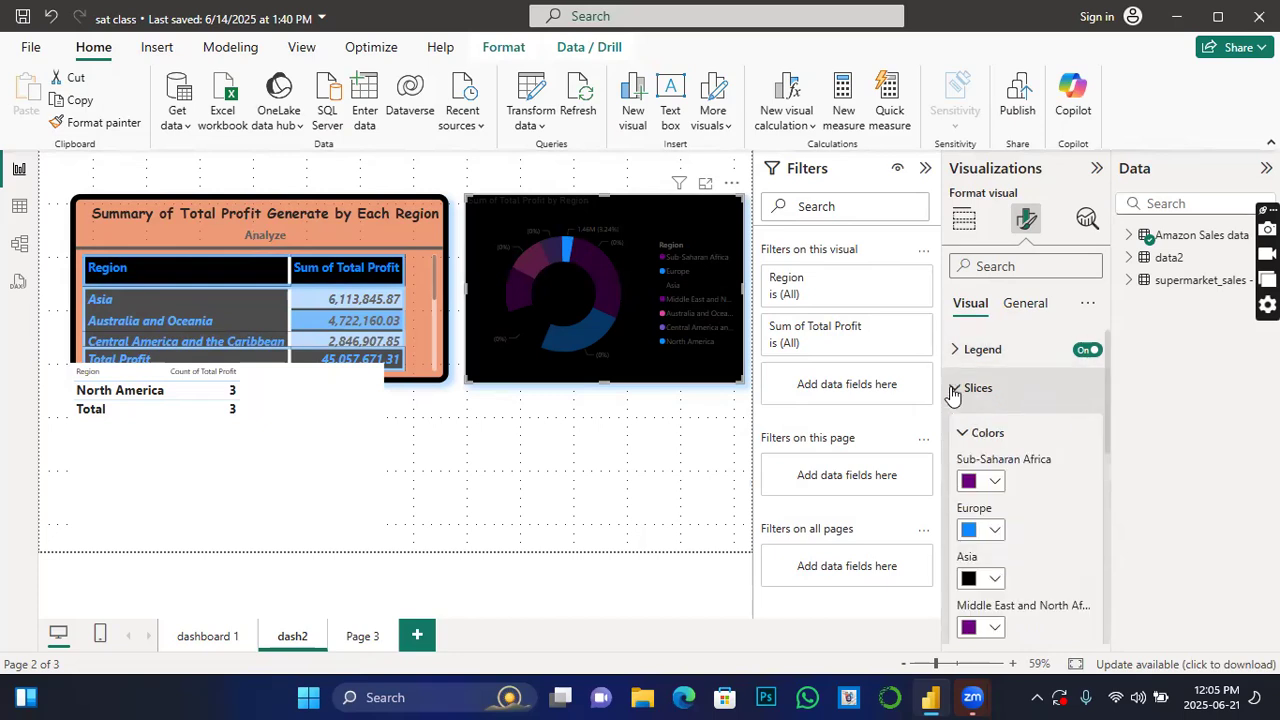
pyautogui.scroll(-5, 975, 460)
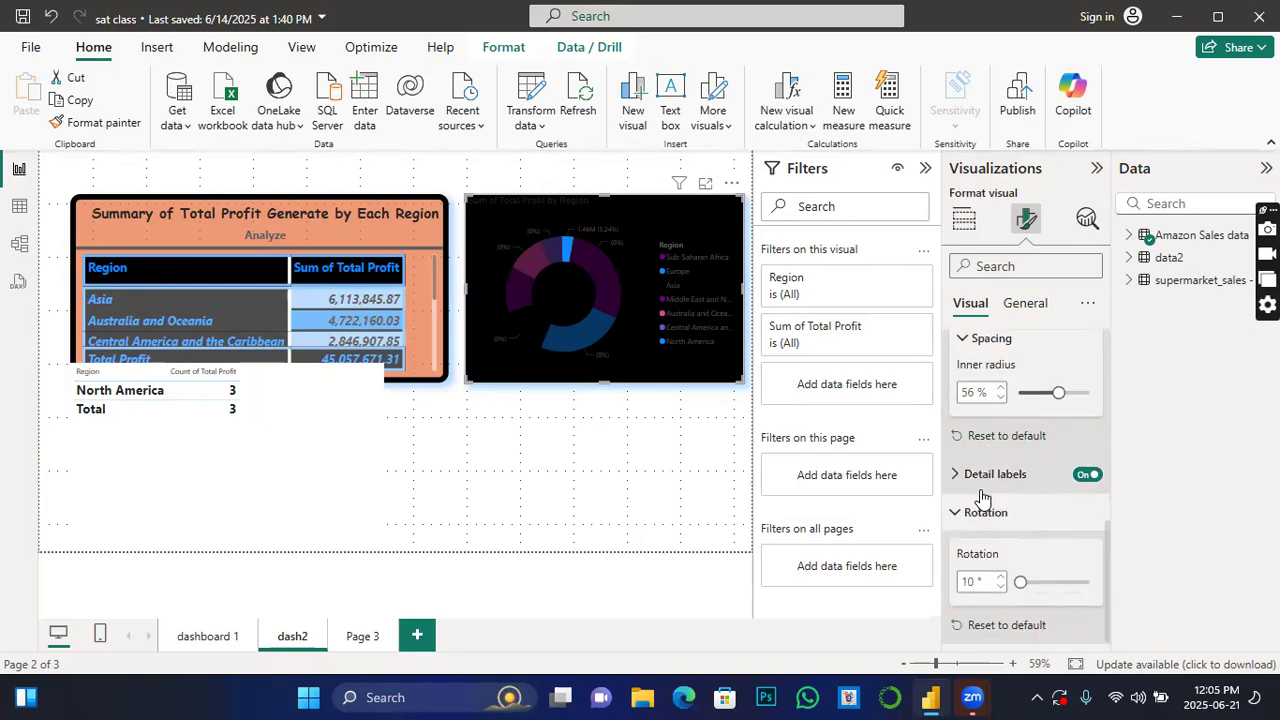
pyautogui.scroll(5, 981, 497)
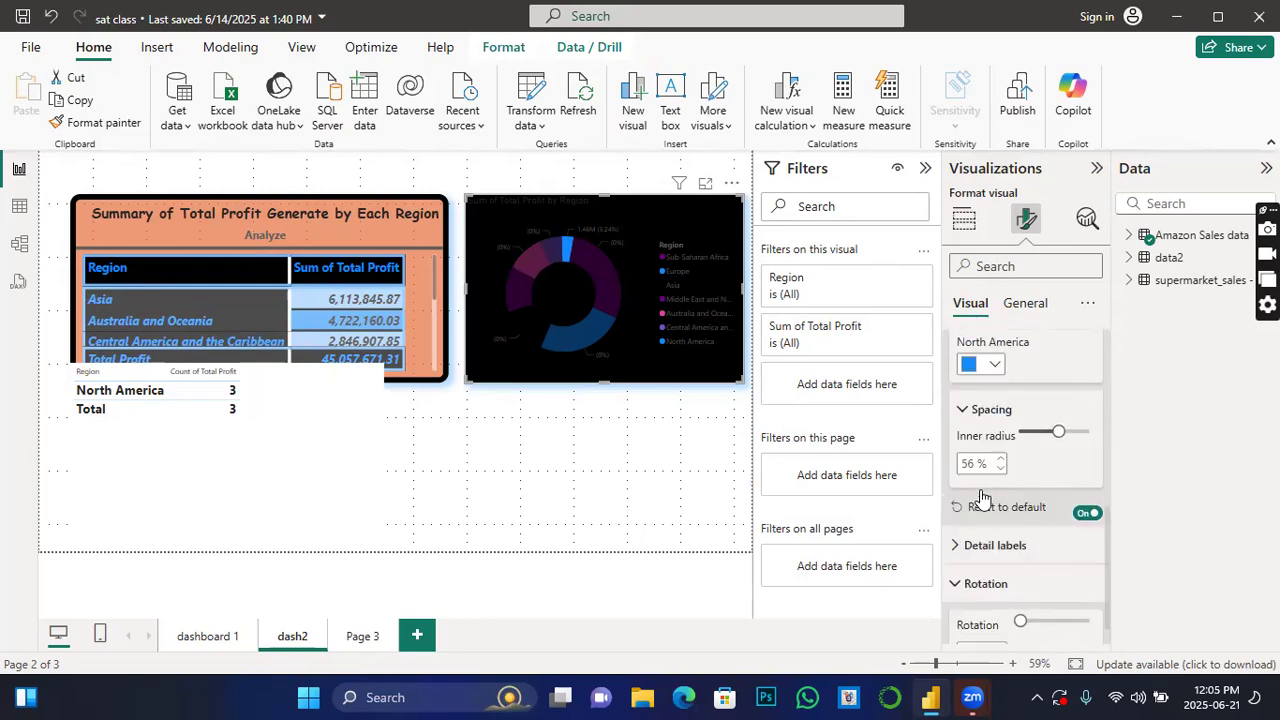
pyautogui.click(1020, 303)
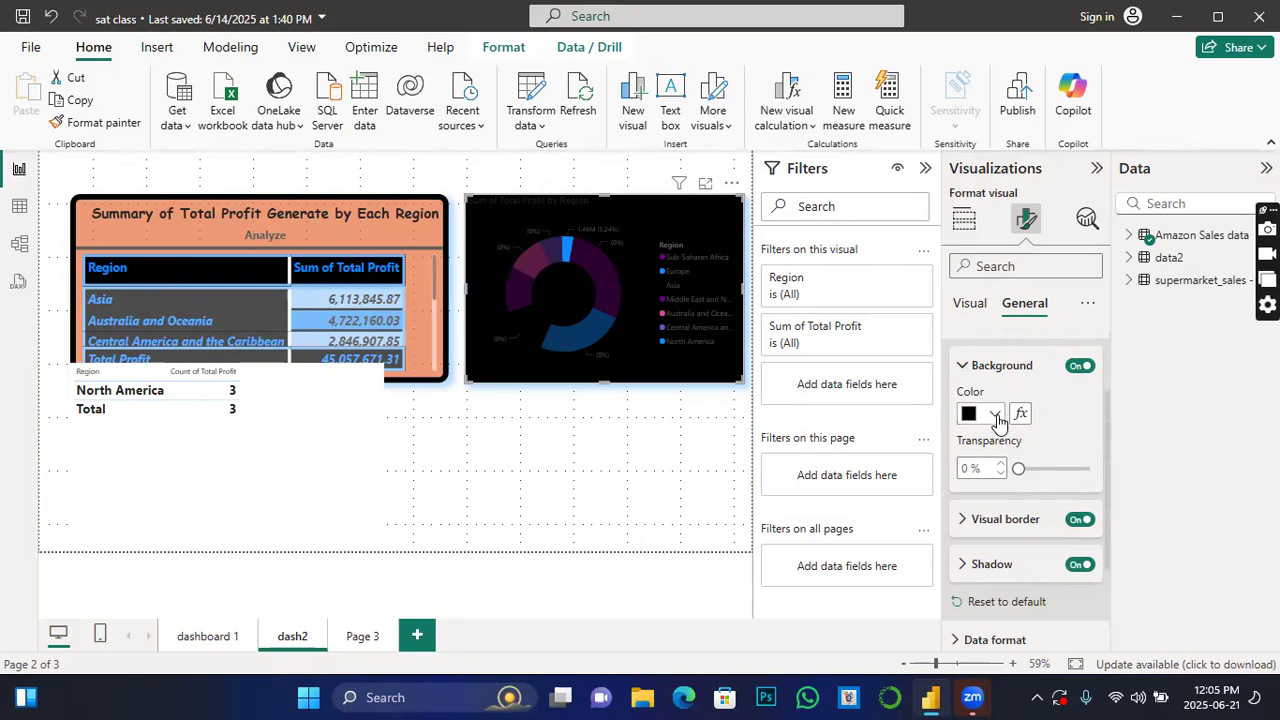
pyautogui.scroll(-2, 998, 440)
pyautogui.scroll(-1, 1010, 505)
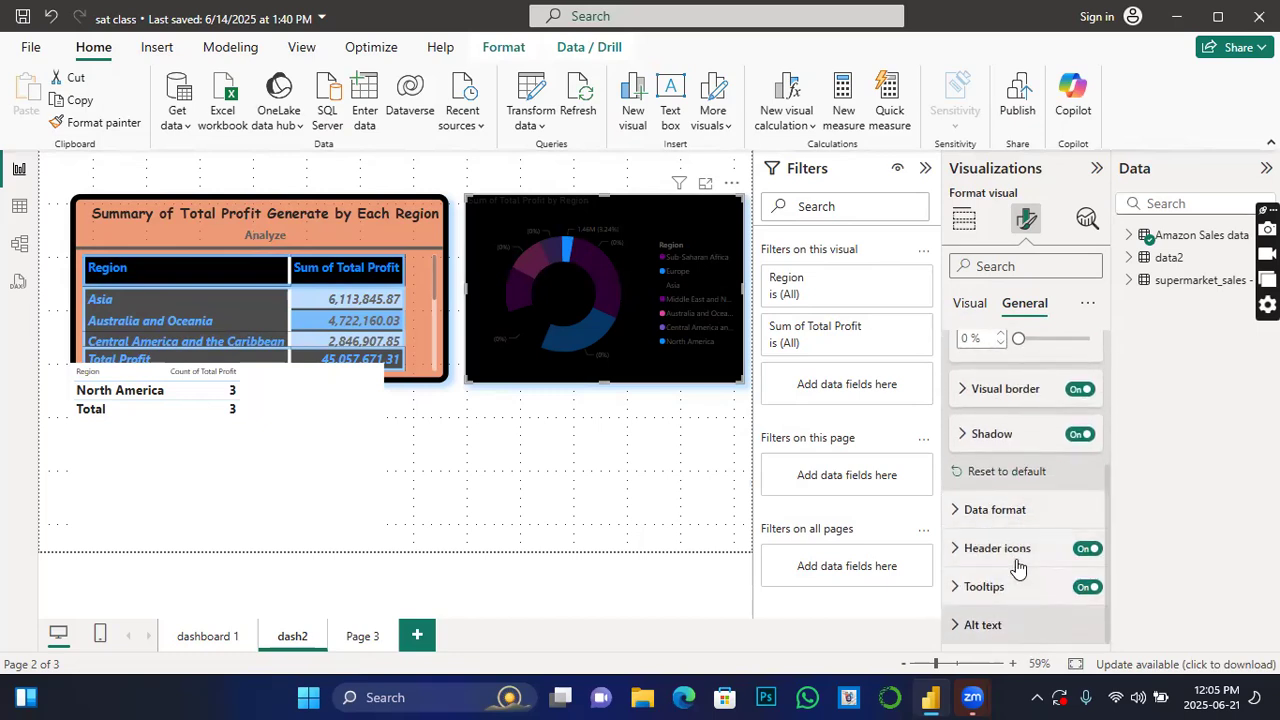
pyautogui.scroll(-3, 1018, 568)
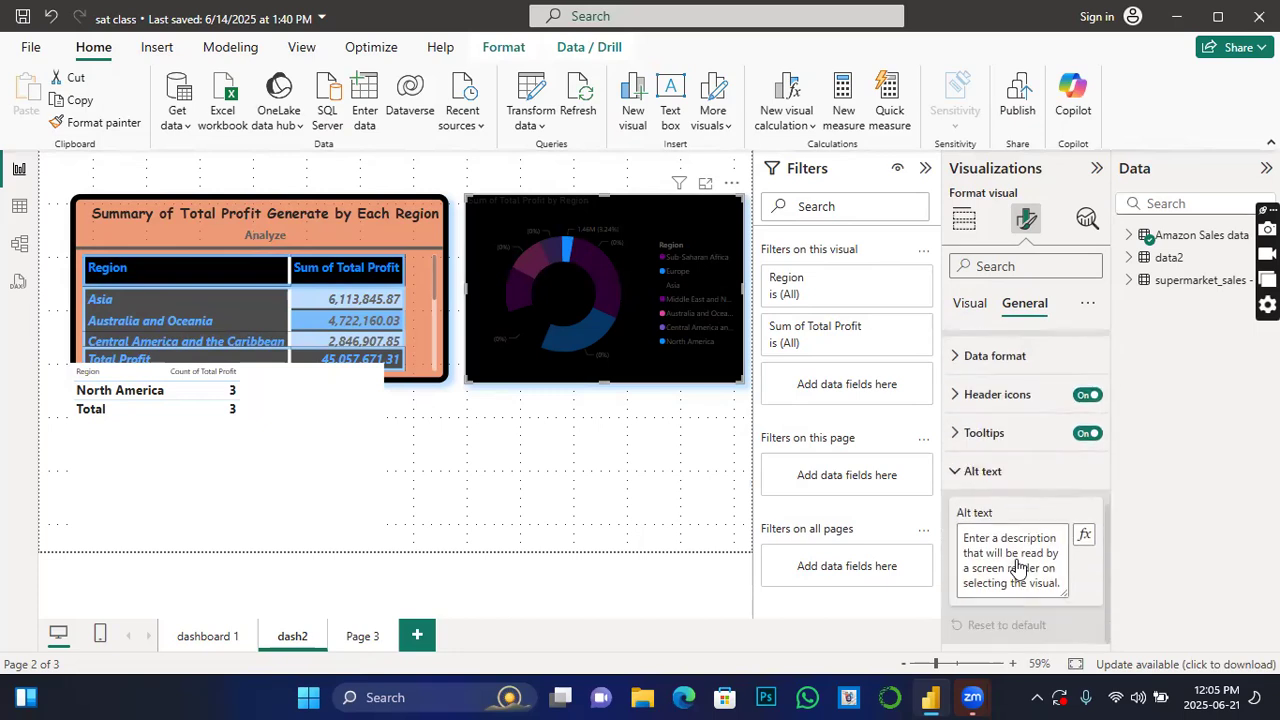
pyautogui.scroll(5, 1018, 568)
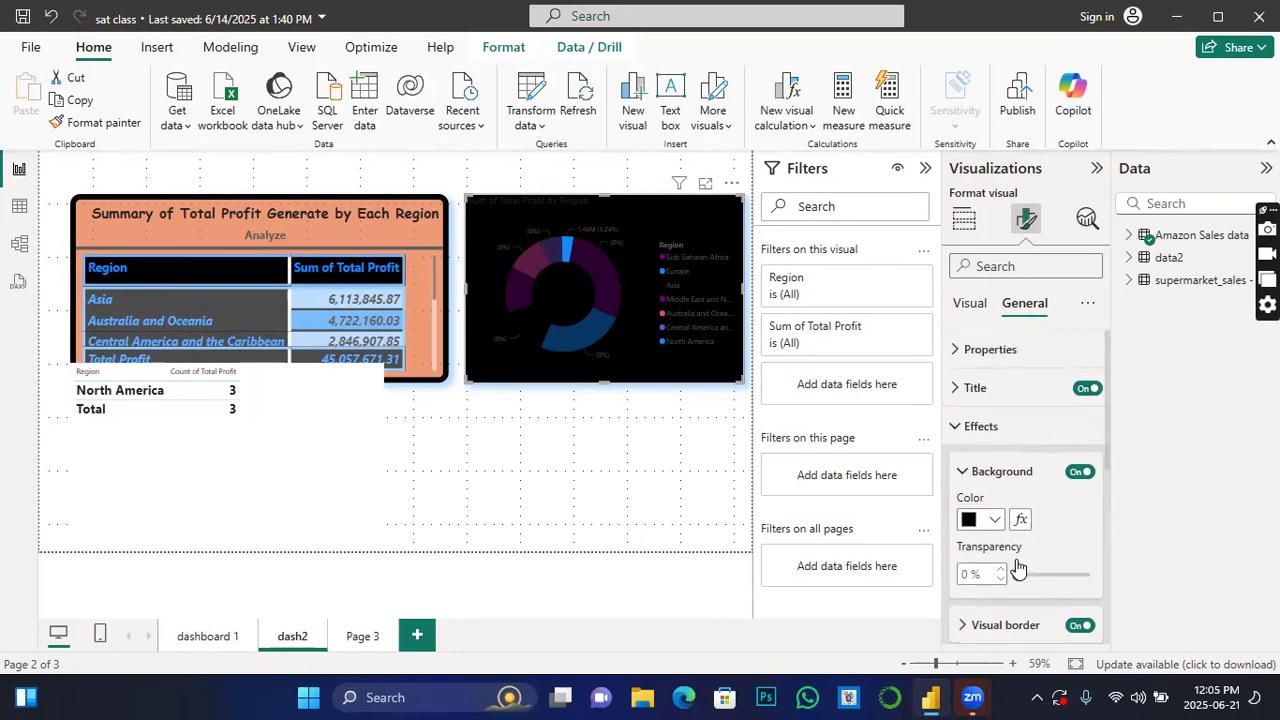
# Change the text color of the donut chart's title to white.
pyautogui.click(959, 396)
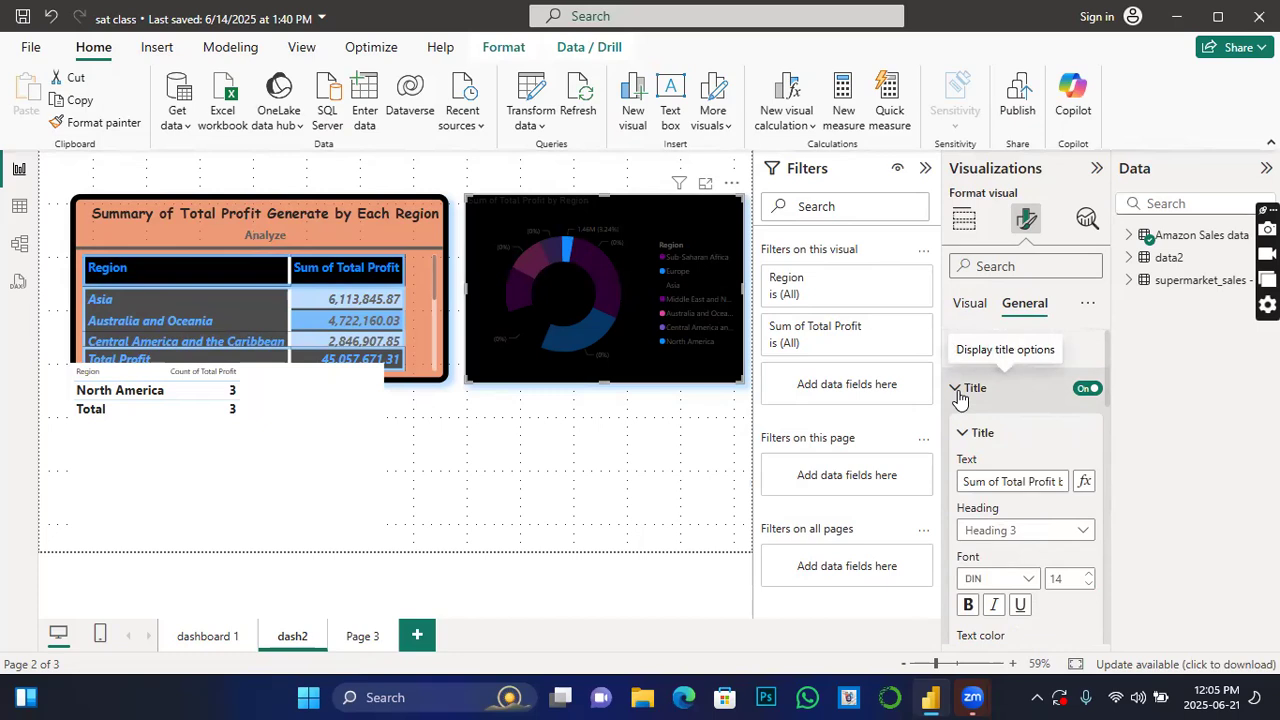
pyautogui.scroll(-2, 1045, 590)
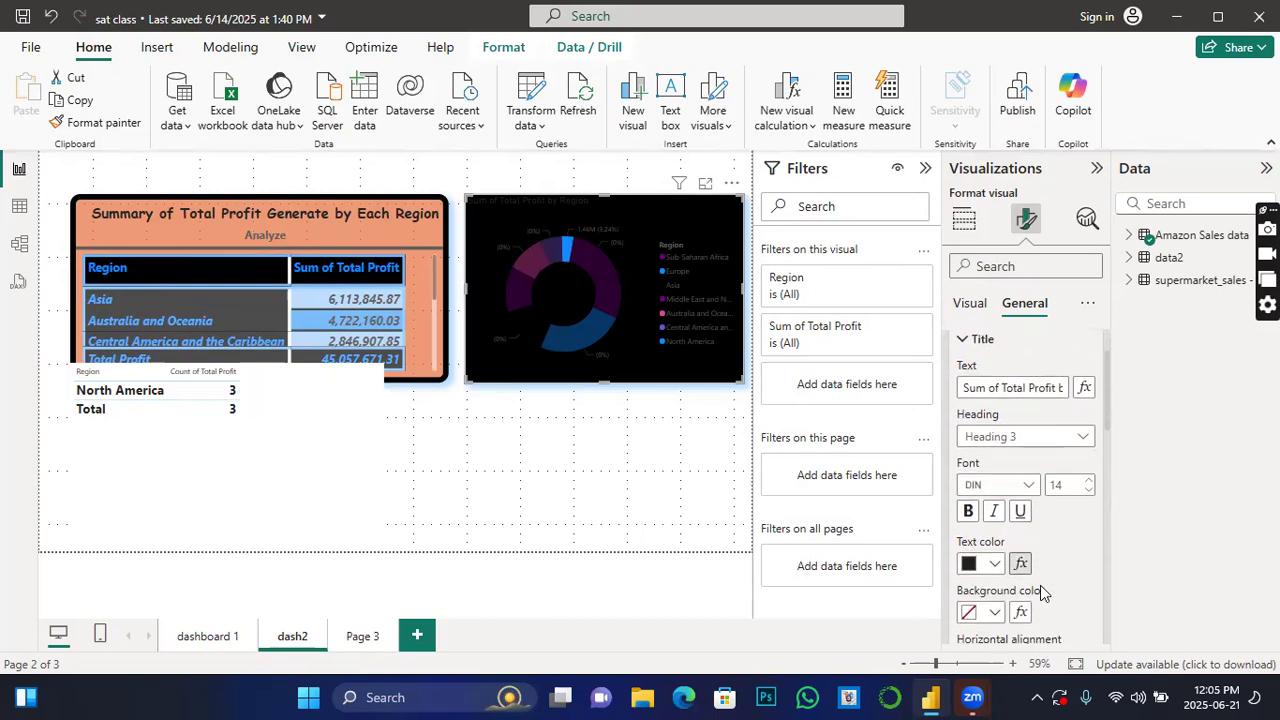
pyautogui.click(994, 563)
pyautogui.click(1089, 491)
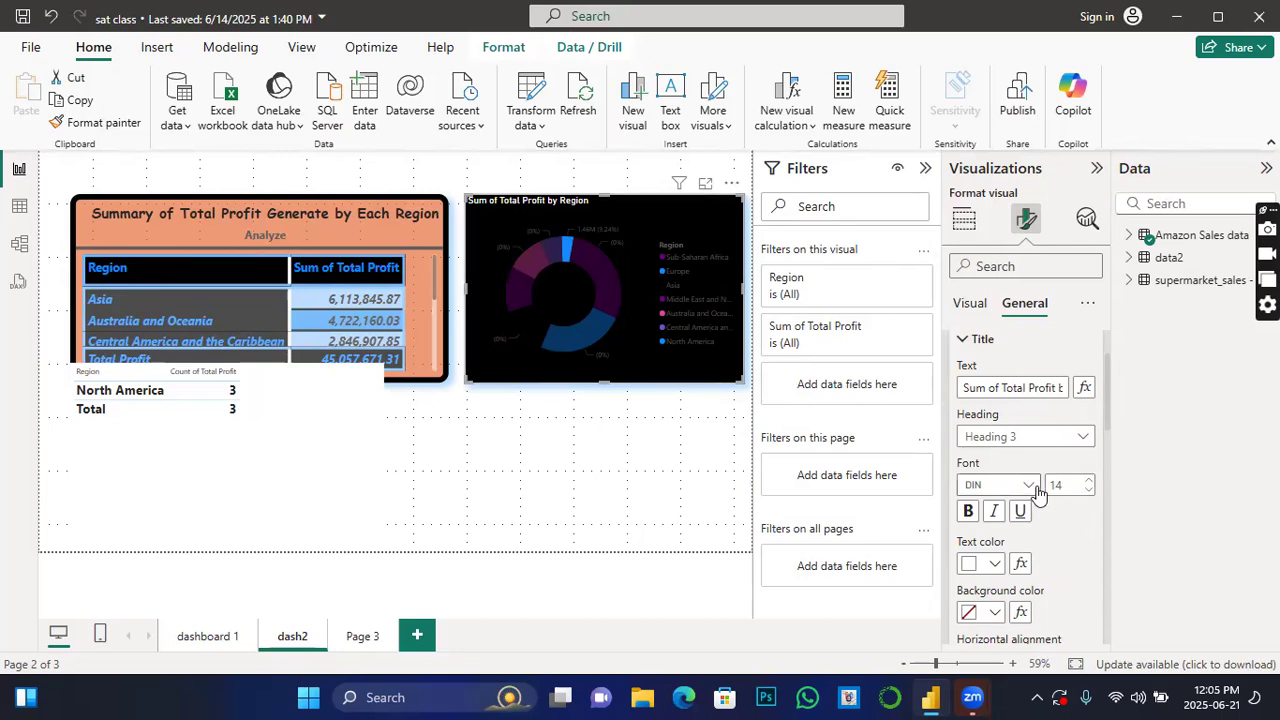
pyautogui.click(996, 565)
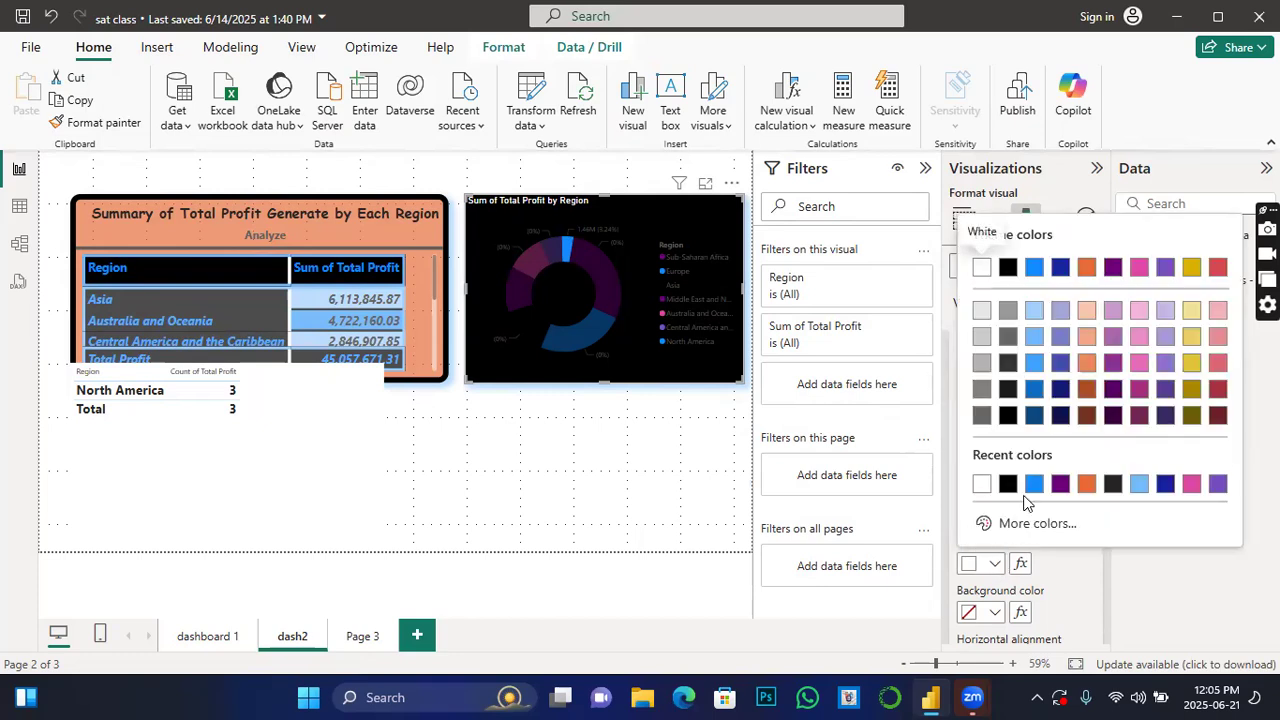
pyautogui.click(1172, 588)
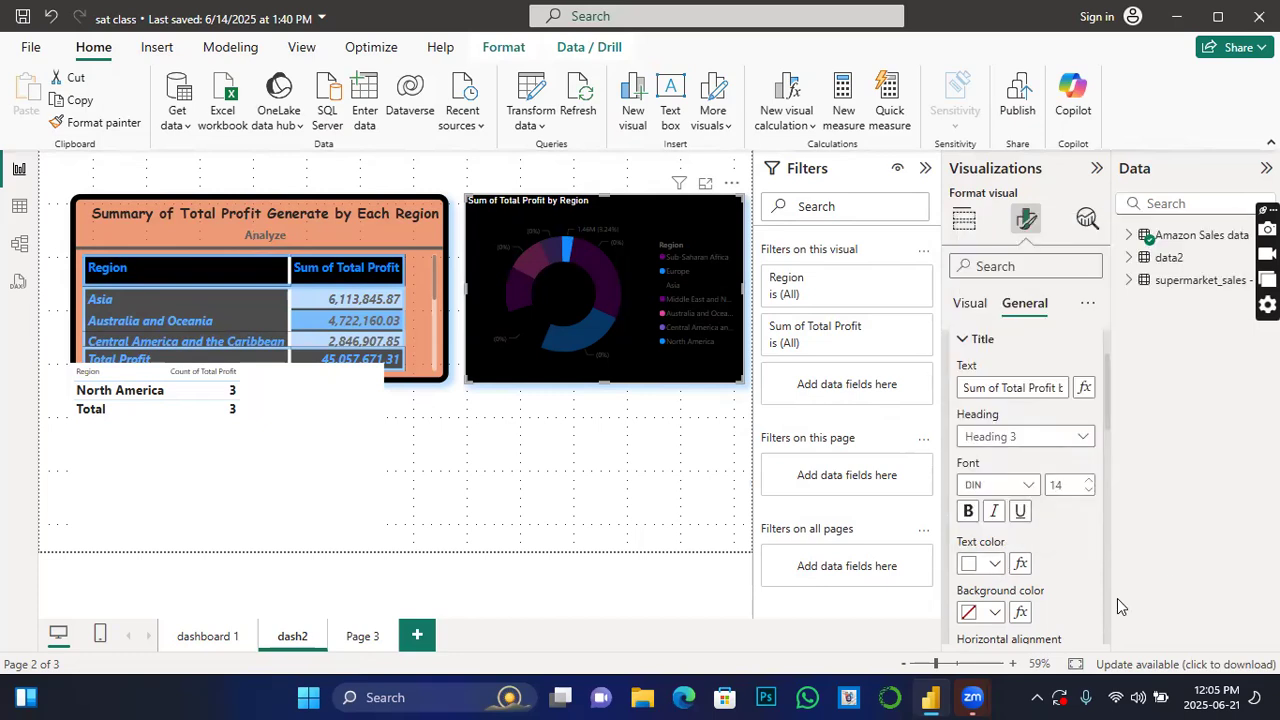
# Make the donut chart's legend text bold and color it white.
pyautogui.scroll(-5, 1086, 603)
pyautogui.scroll(-5, 1066, 603)
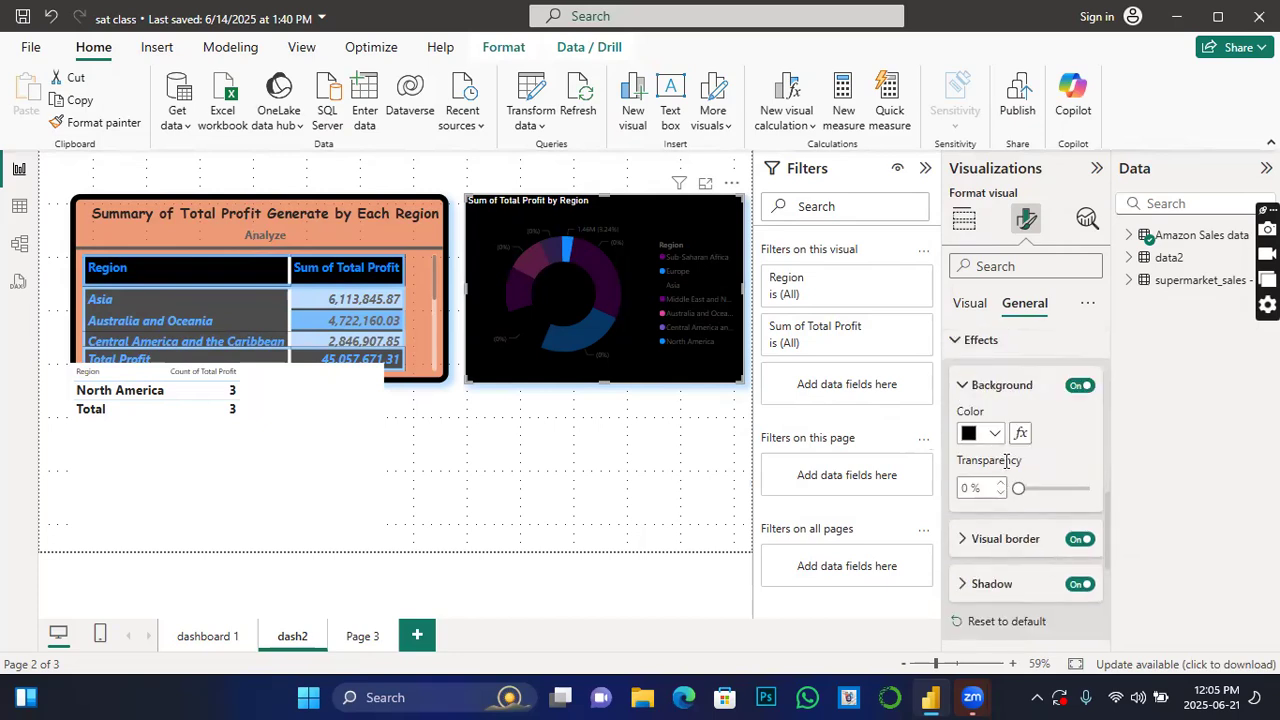
pyautogui.scroll(-4, 1014, 535)
pyautogui.scroll(10, 1016, 563)
pyautogui.click(970, 303)
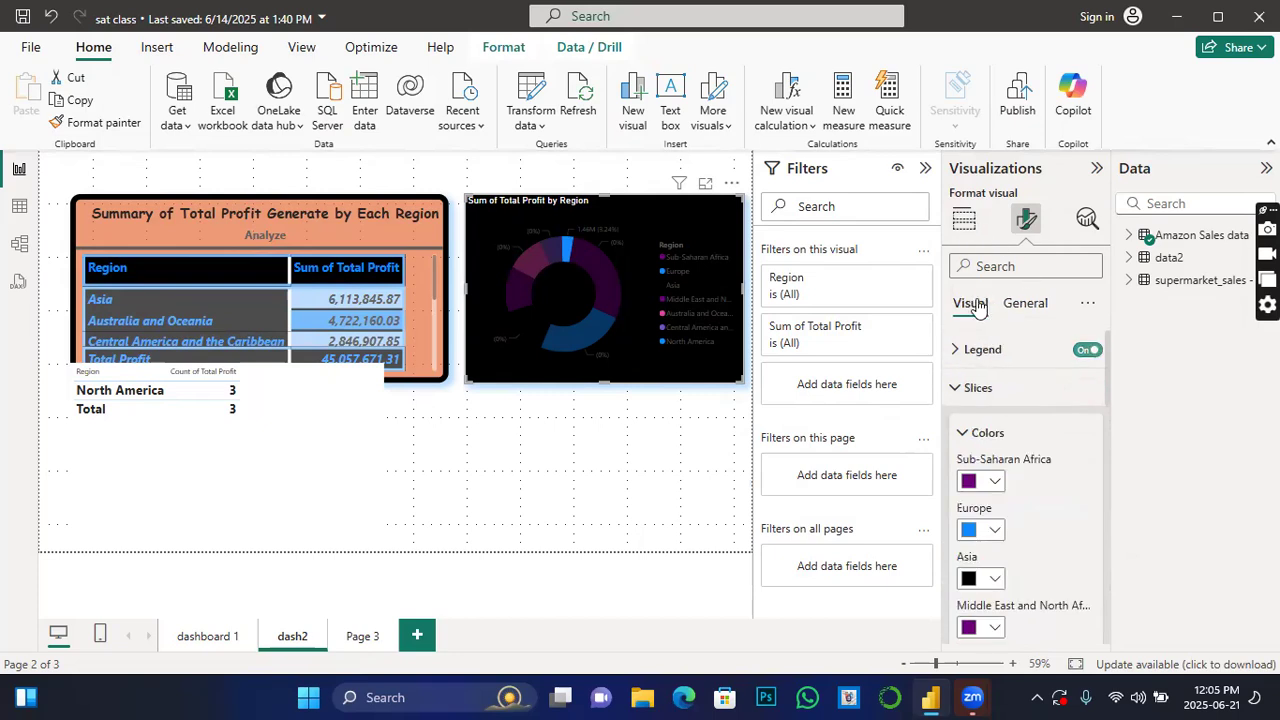
pyautogui.click(956, 388)
pyautogui.click(960, 352)
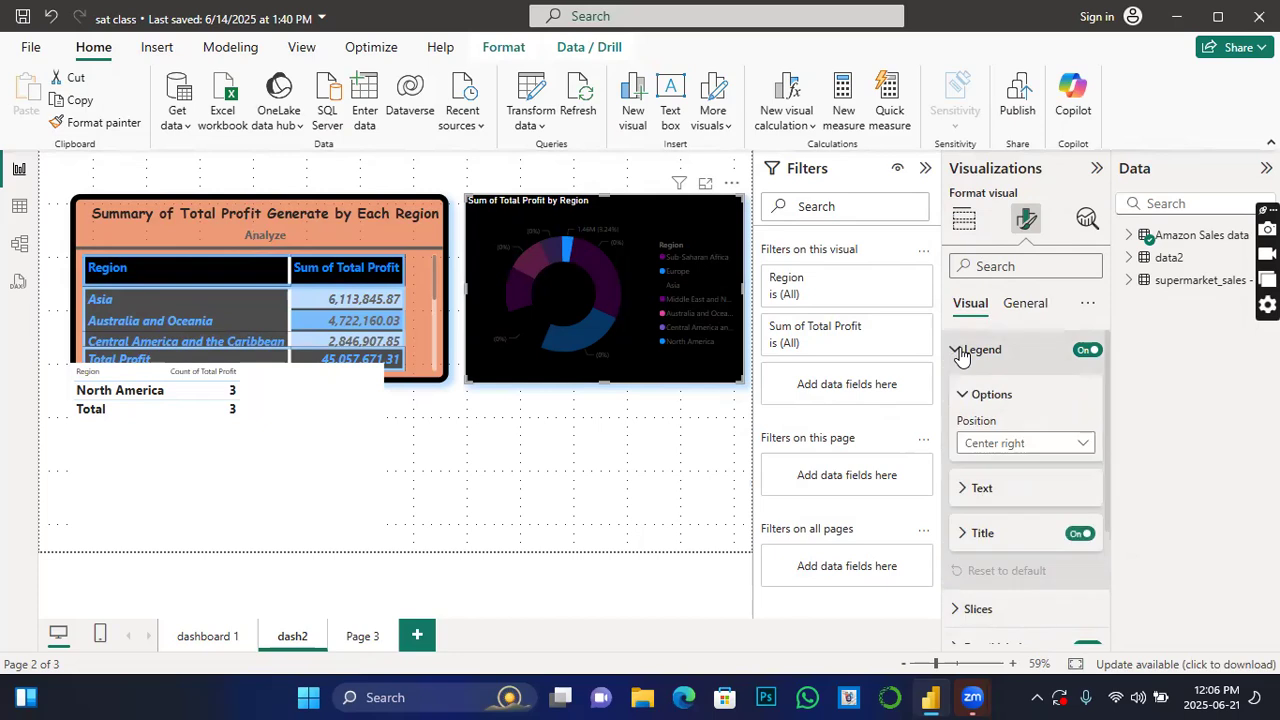
pyautogui.click(966, 489)
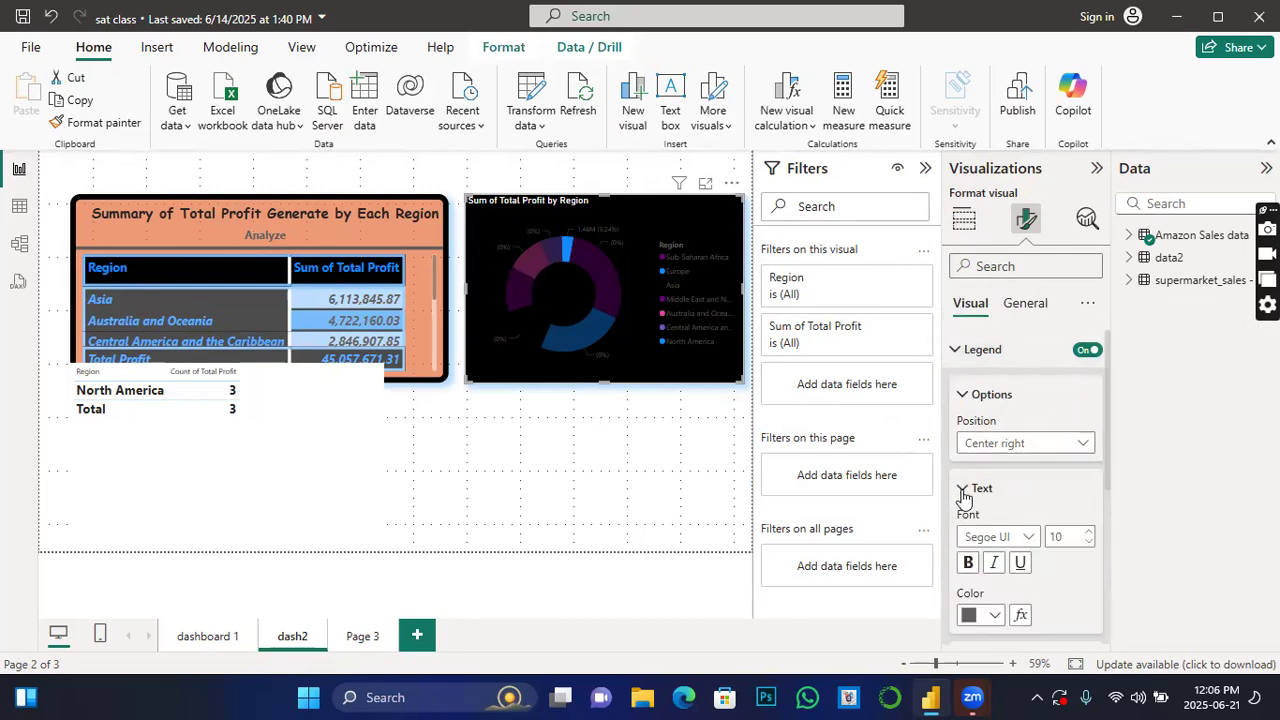
pyautogui.click(970, 564)
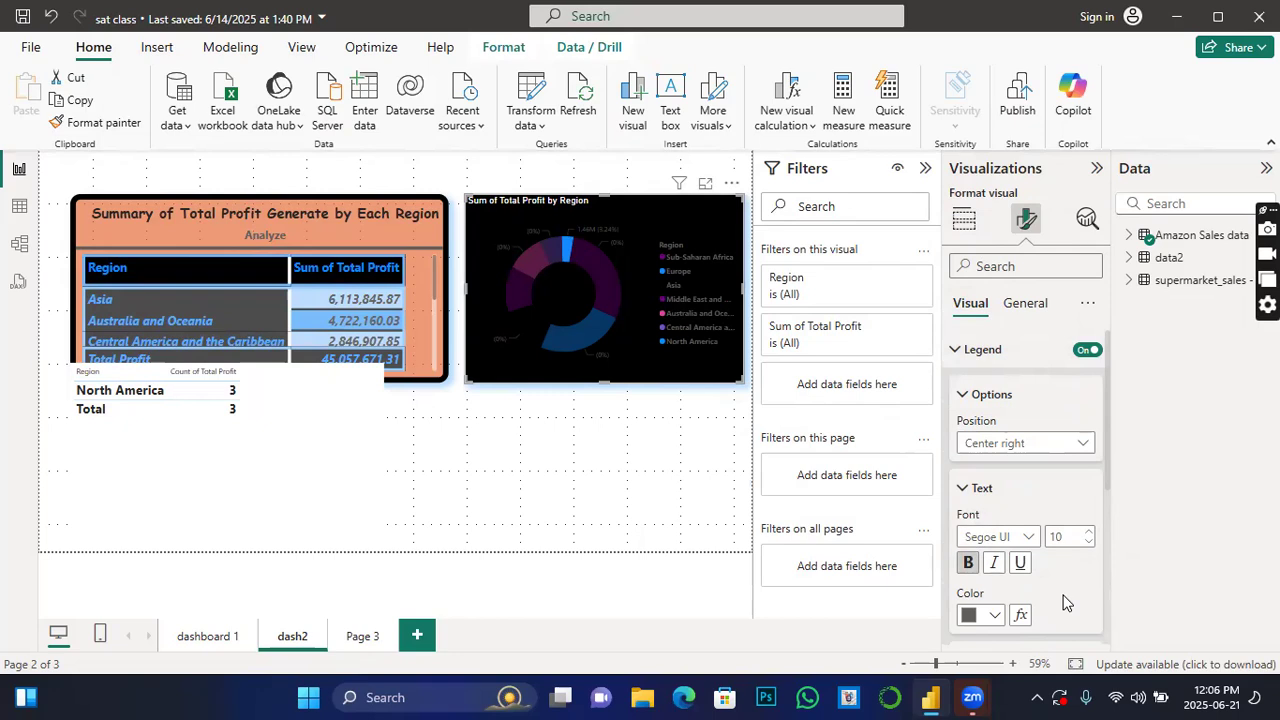
pyautogui.click(985, 615)
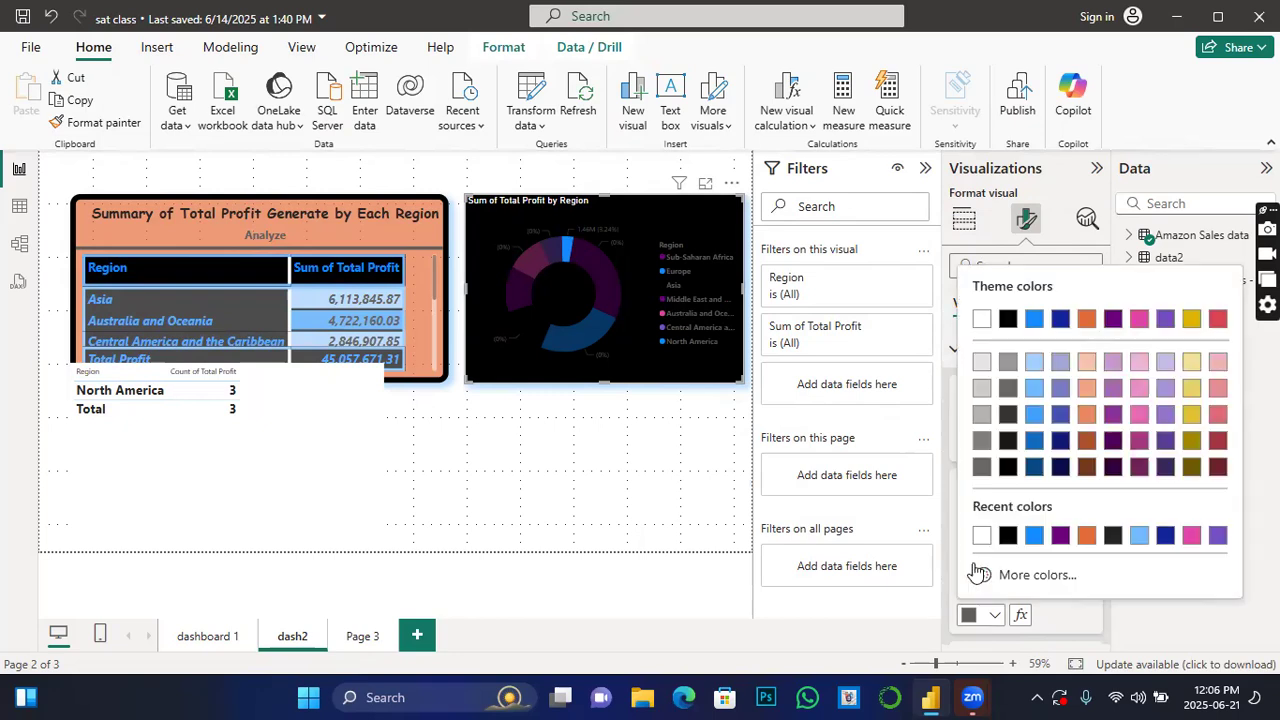
pyautogui.click(983, 537)
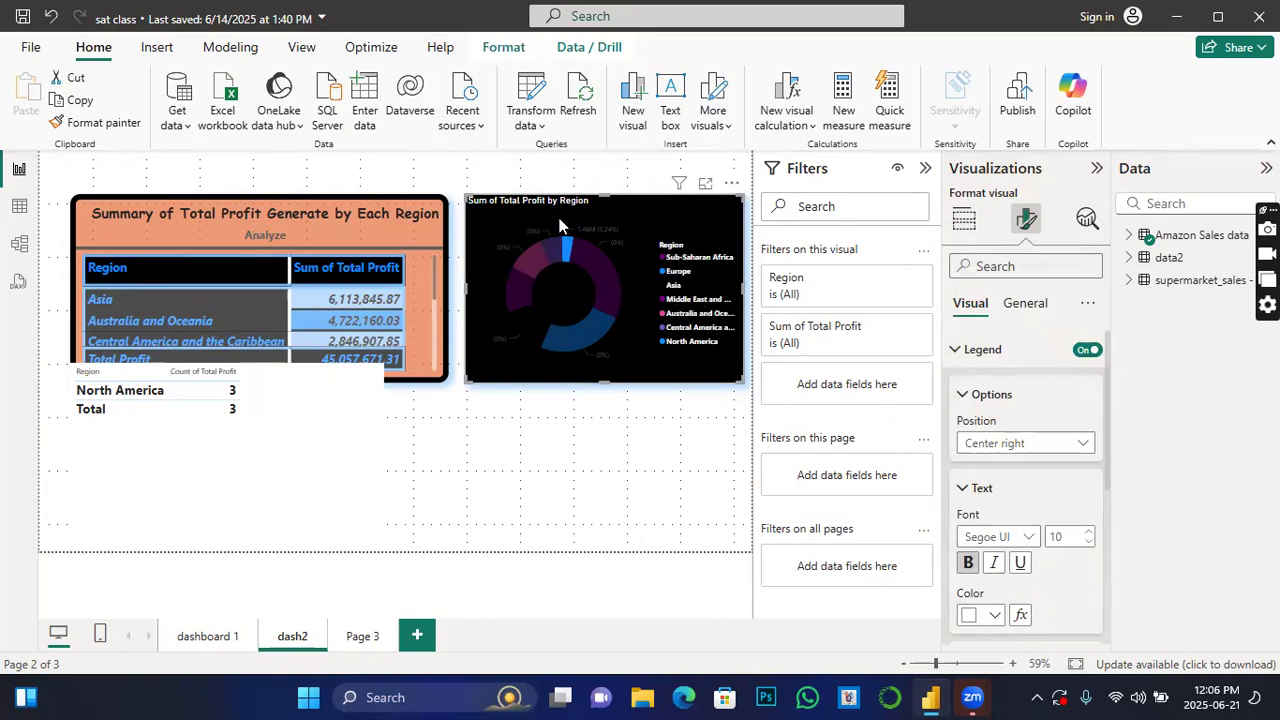
# Format the donut chart's detail label values as bold, size 12 and white.
pyautogui.scroll(-4, 1050, 502)
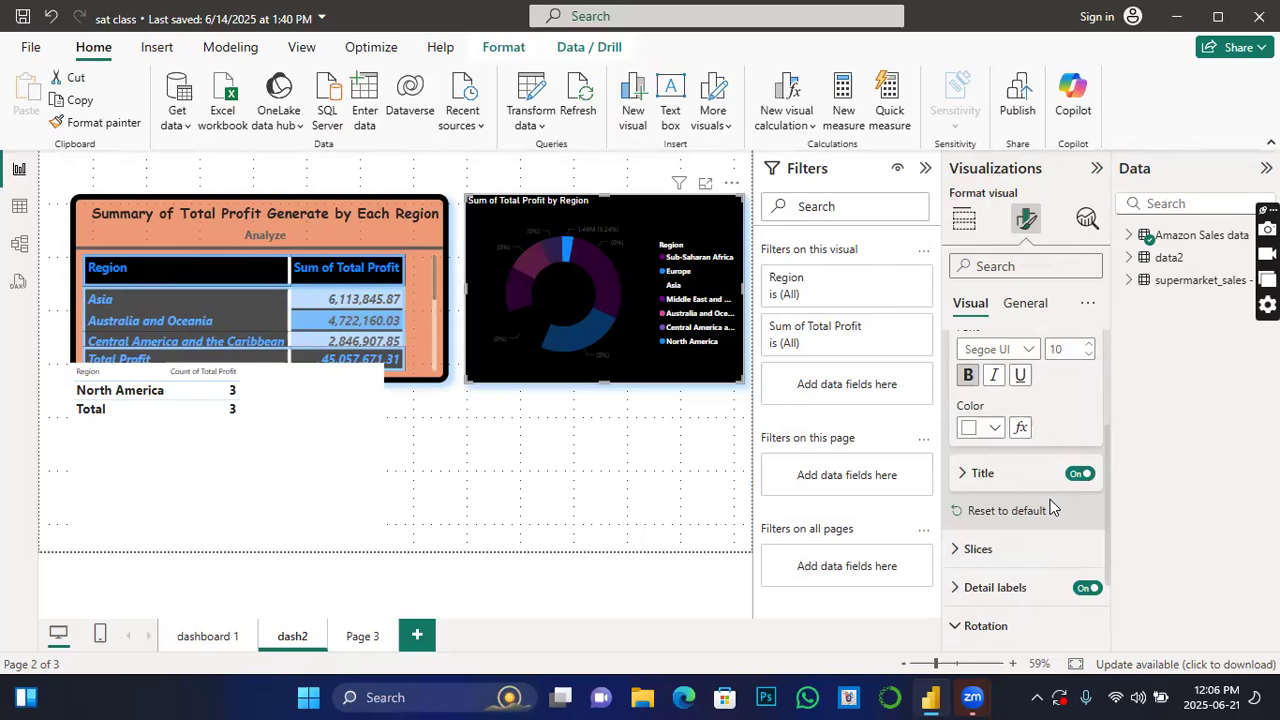
pyautogui.click(1035, 575)
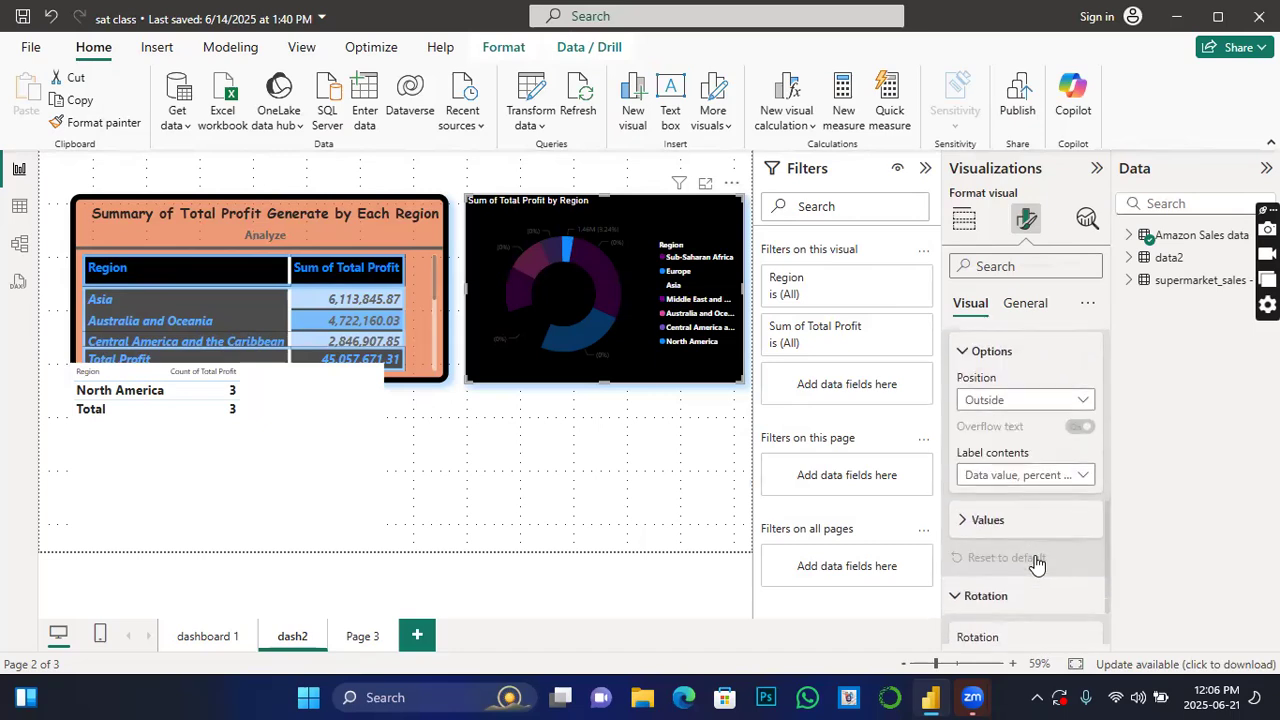
pyautogui.click(967, 521)
pyautogui.scroll(-1, 967, 526)
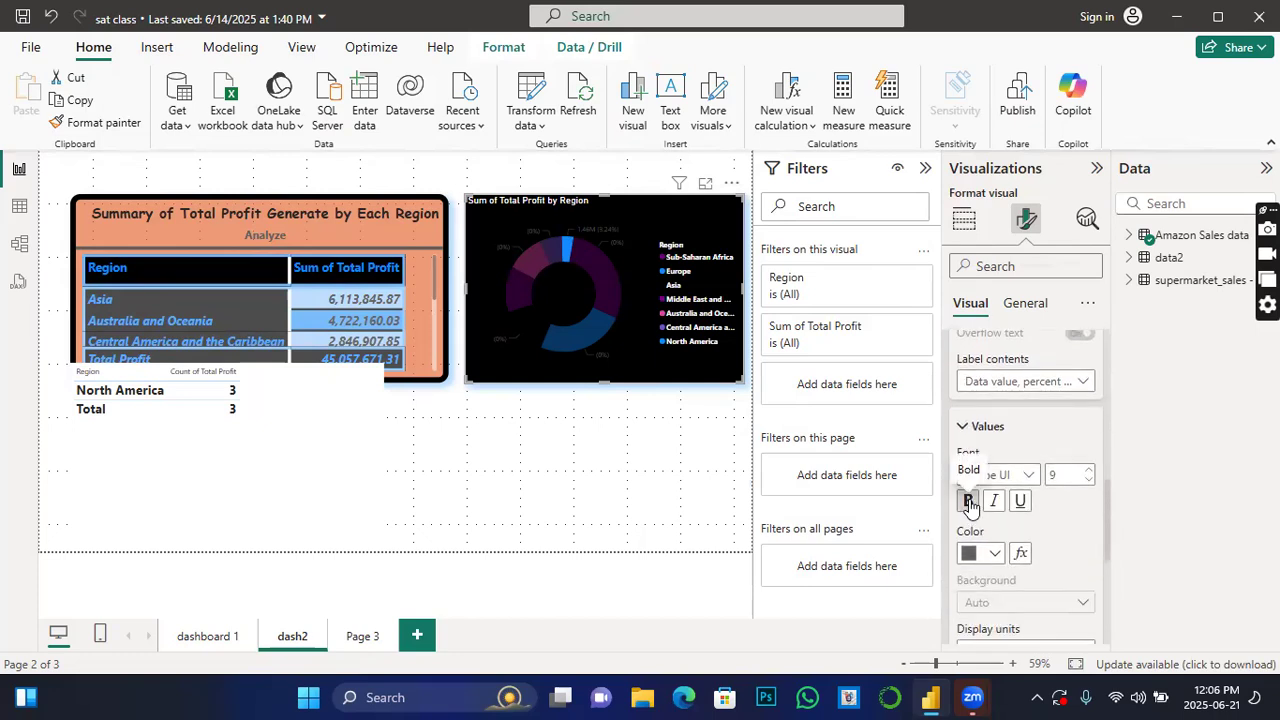
pyautogui.click(968, 502)
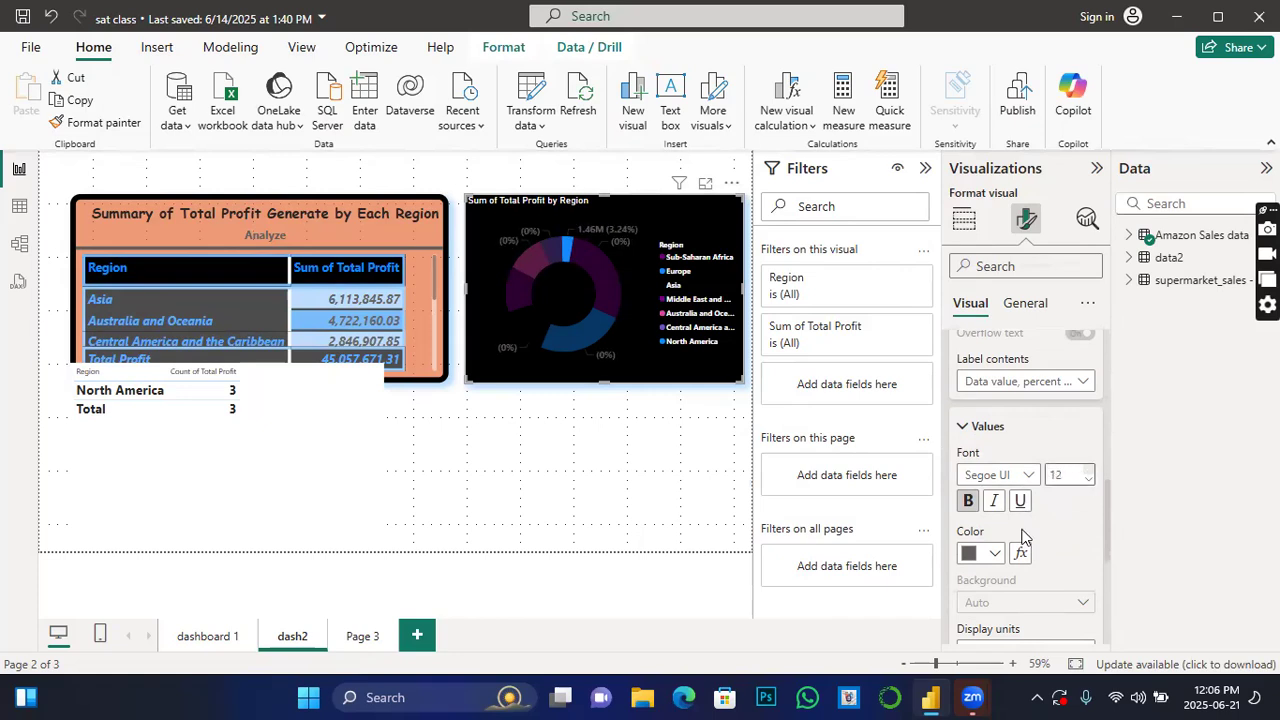
pyautogui.click(995, 553)
pyautogui.click(981, 474)
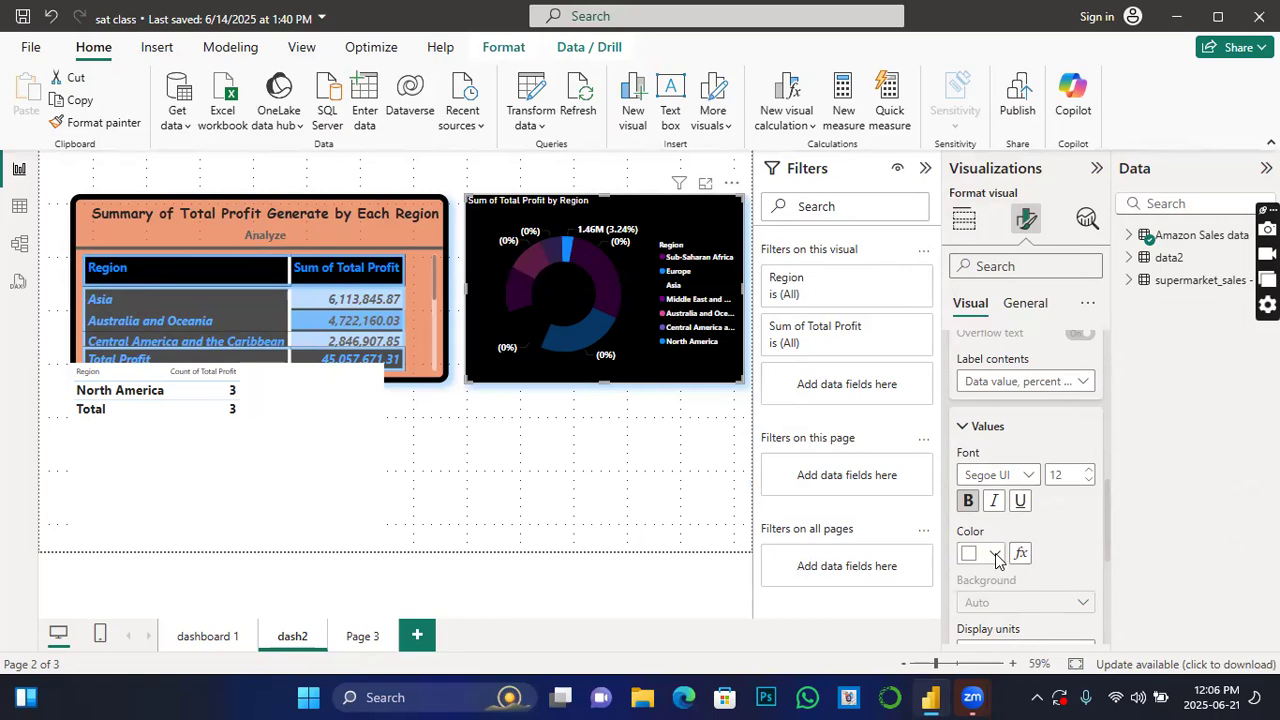
# Try Thousands as the detail labels' display units, return to Auto, and set the value decimal places to 1.
pyautogui.scroll(-3, 1030, 570)
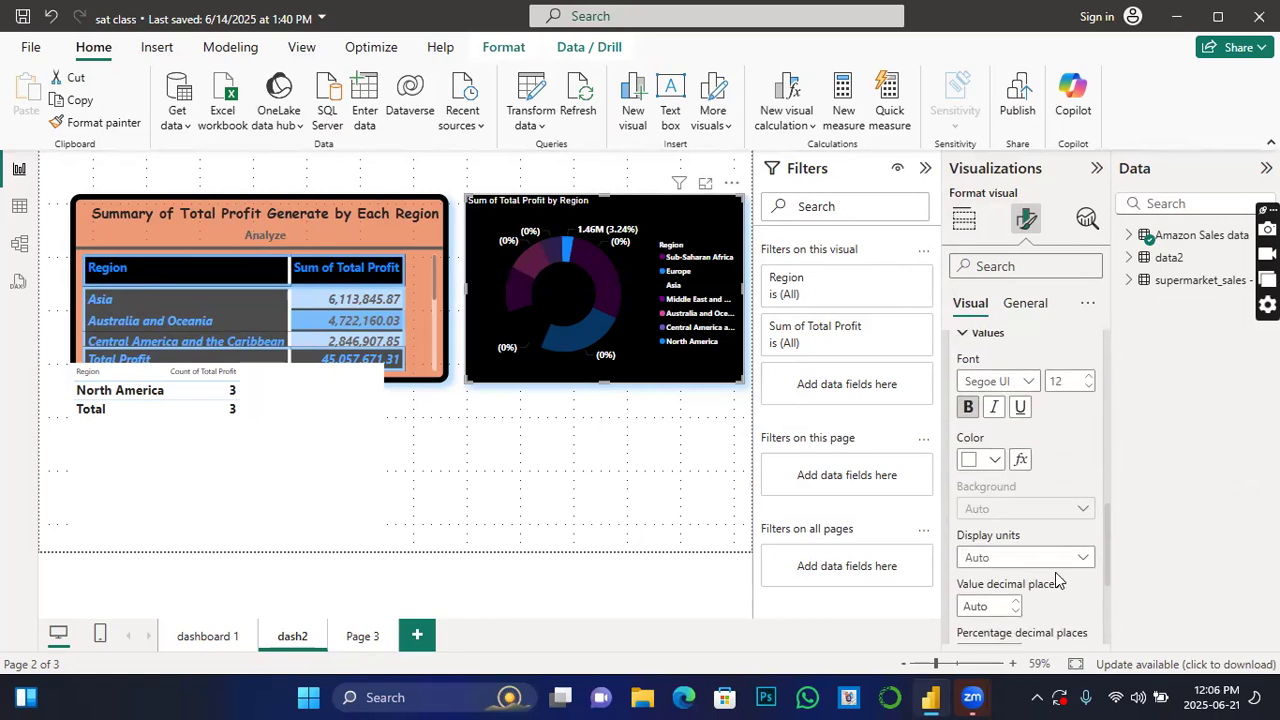
pyautogui.click(1086, 560)
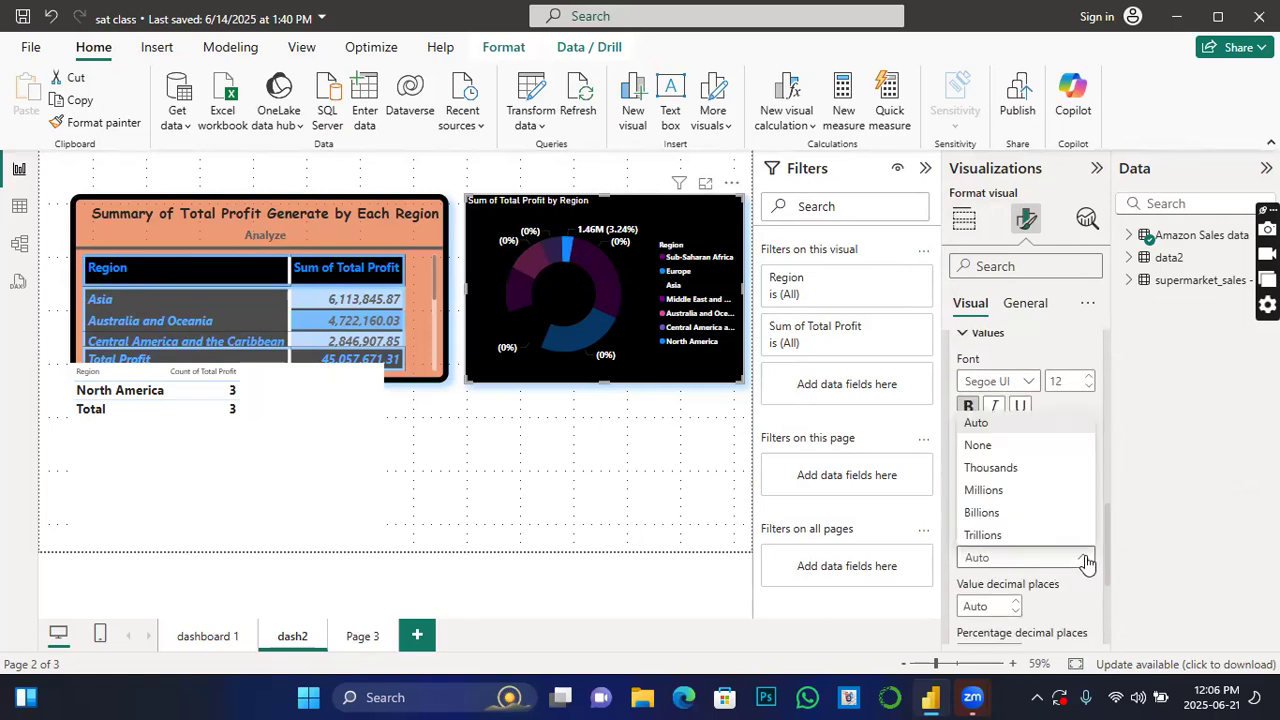
pyautogui.click(992, 468)
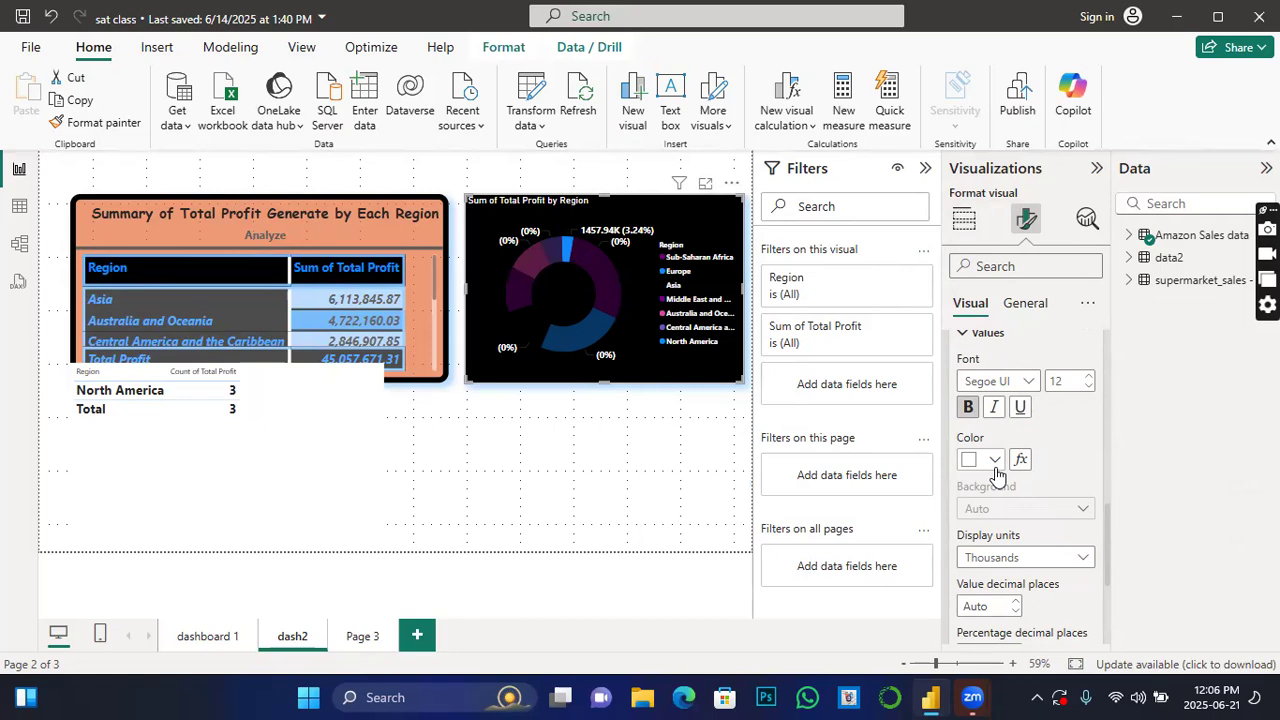
pyautogui.click(1087, 561)
pyautogui.click(994, 425)
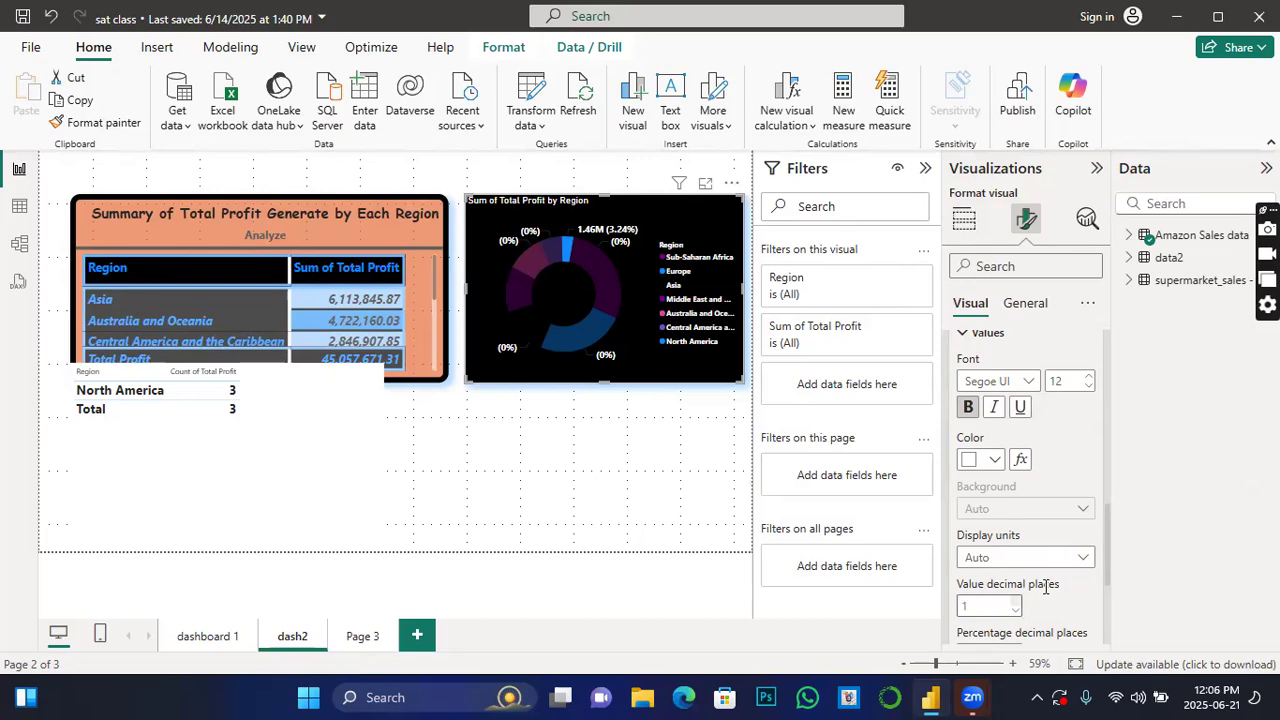
# Reset the donut chart's detail label settings to default.
pyautogui.scroll(-3, 1050, 595)
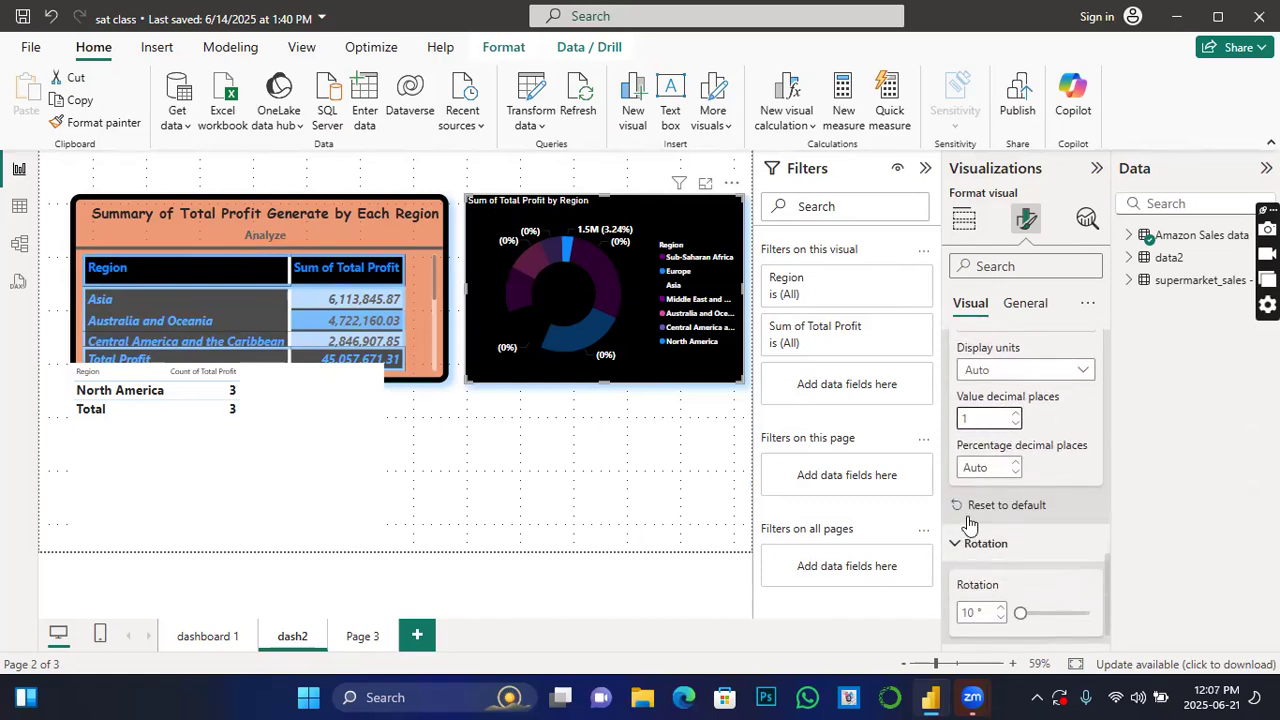
pyautogui.scroll(1, 968, 523)
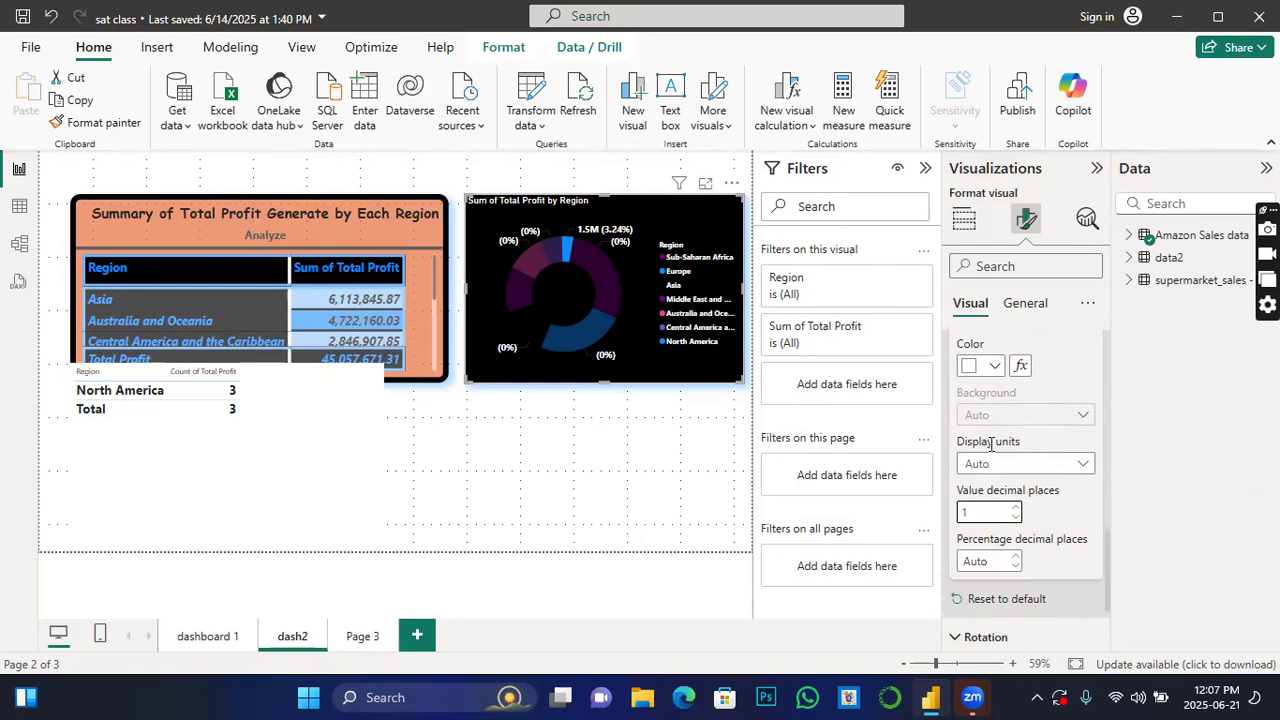
pyautogui.scroll(3, 990, 444)
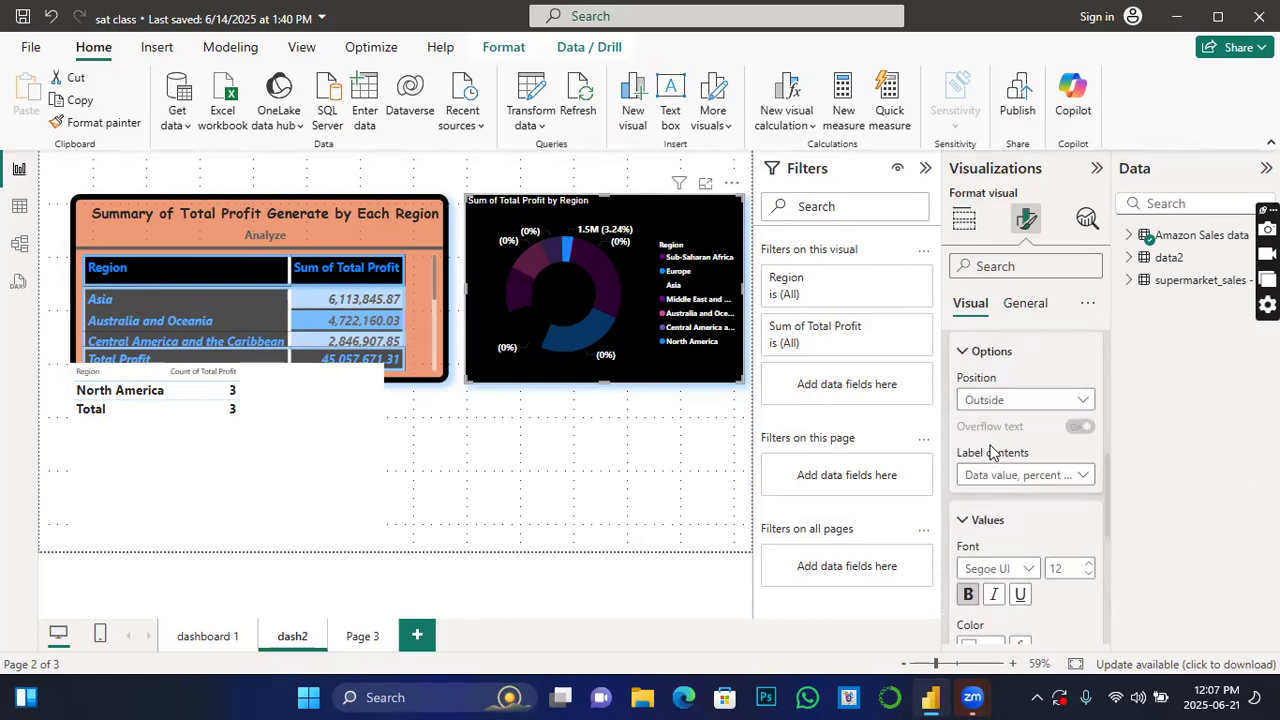
pyautogui.scroll(2, 990, 453)
pyautogui.scroll(-1, 1030, 568)
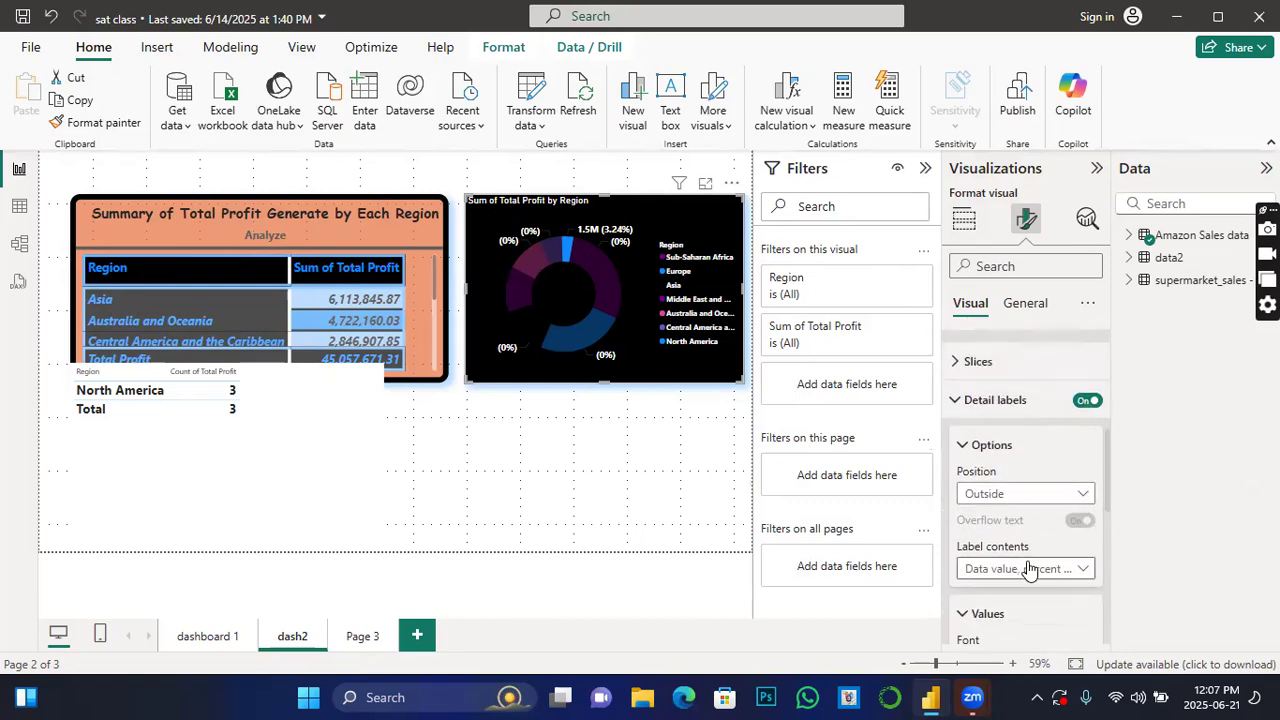
pyautogui.scroll(-3, 1030, 568)
pyautogui.click(1005, 598)
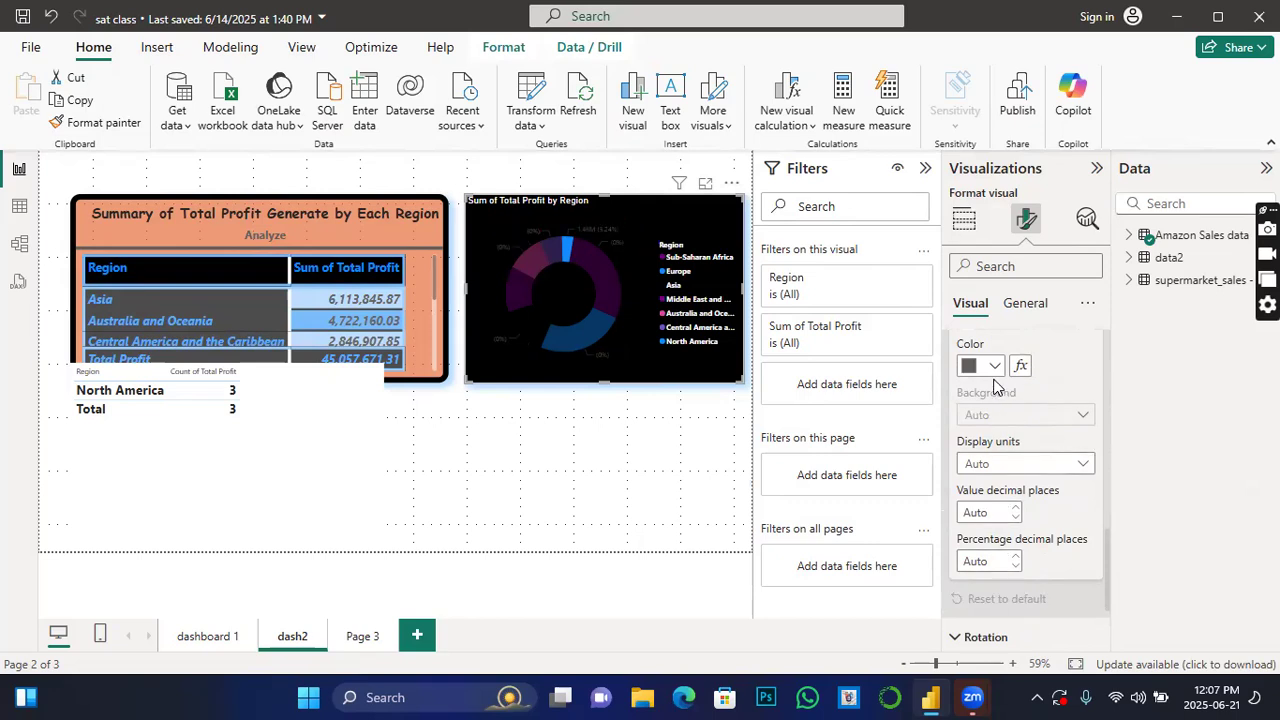
# Change the background color of the donut chart to white.
pyautogui.scroll(3, 997, 395)
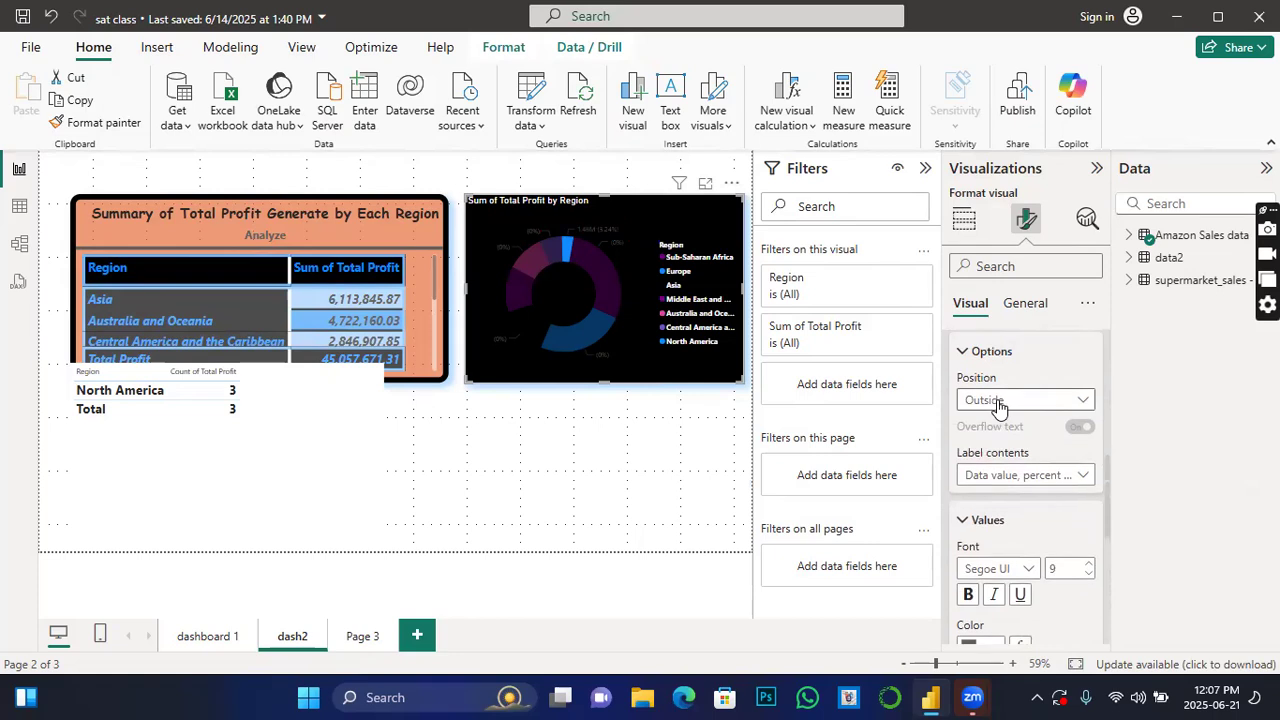
pyautogui.scroll(1, 1040, 408)
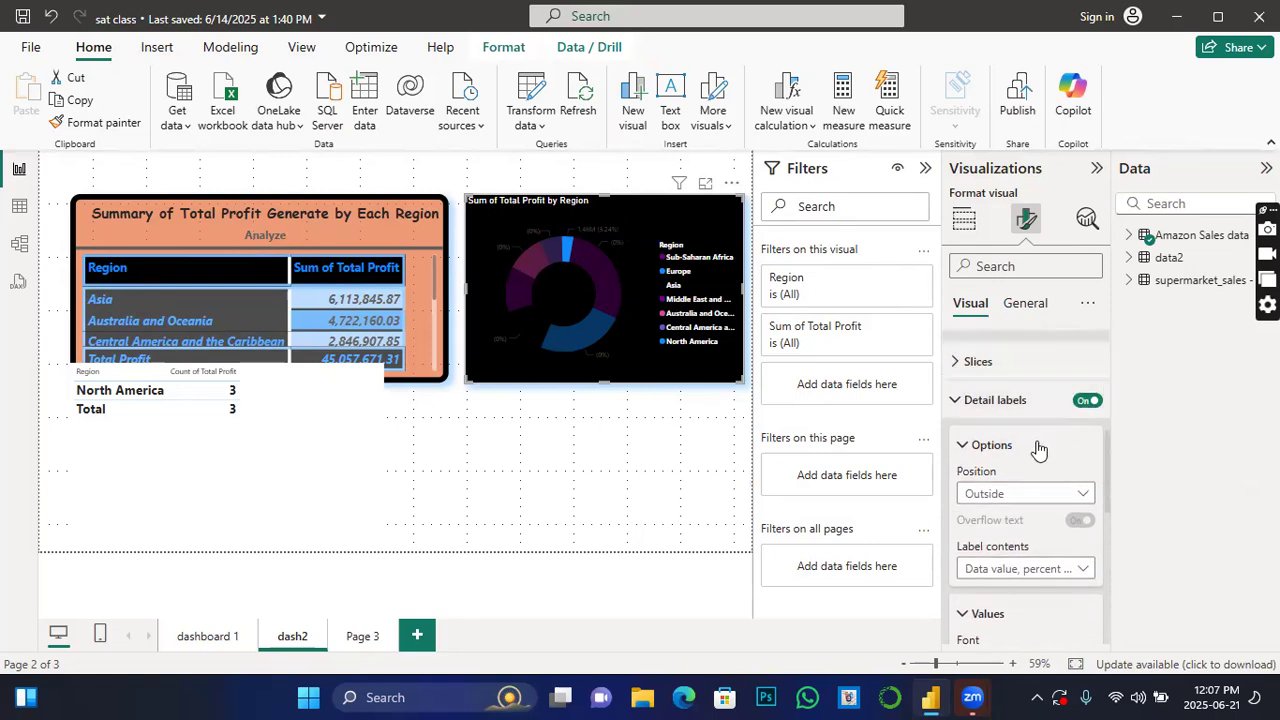
pyautogui.scroll(2, 1040, 445)
pyautogui.scroll(3, 1022, 490)
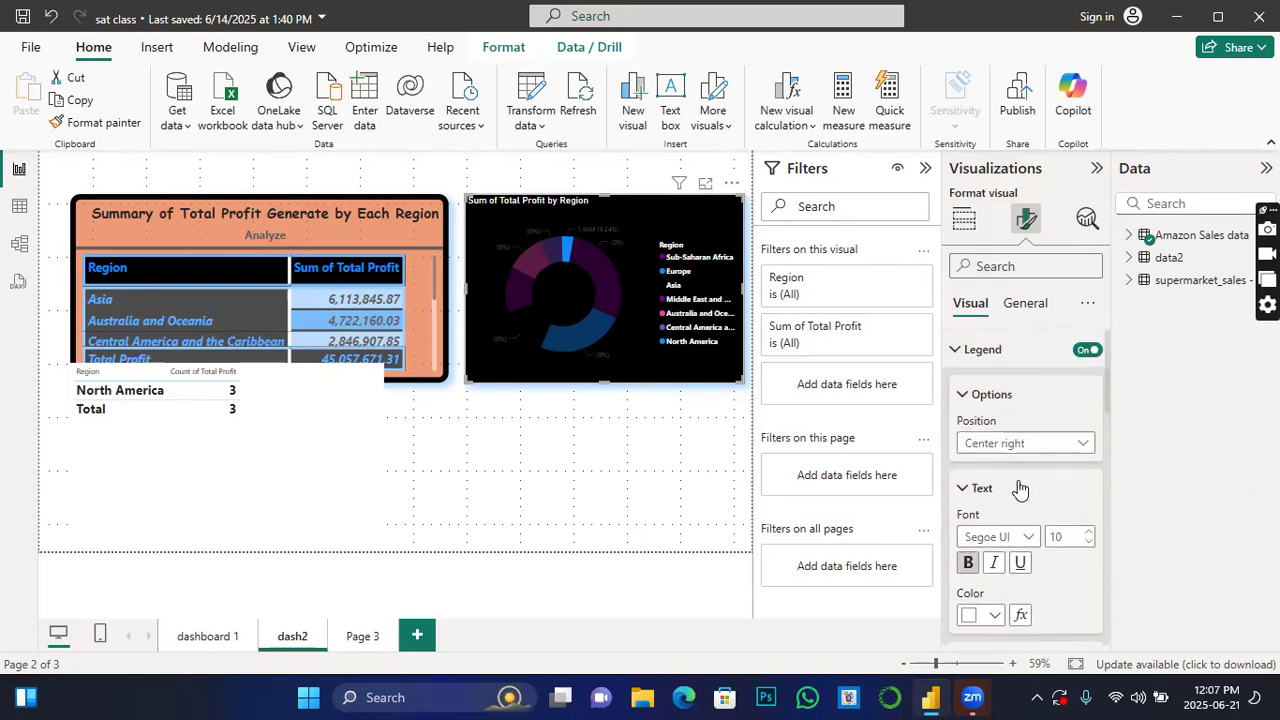
pyautogui.click(958, 351)
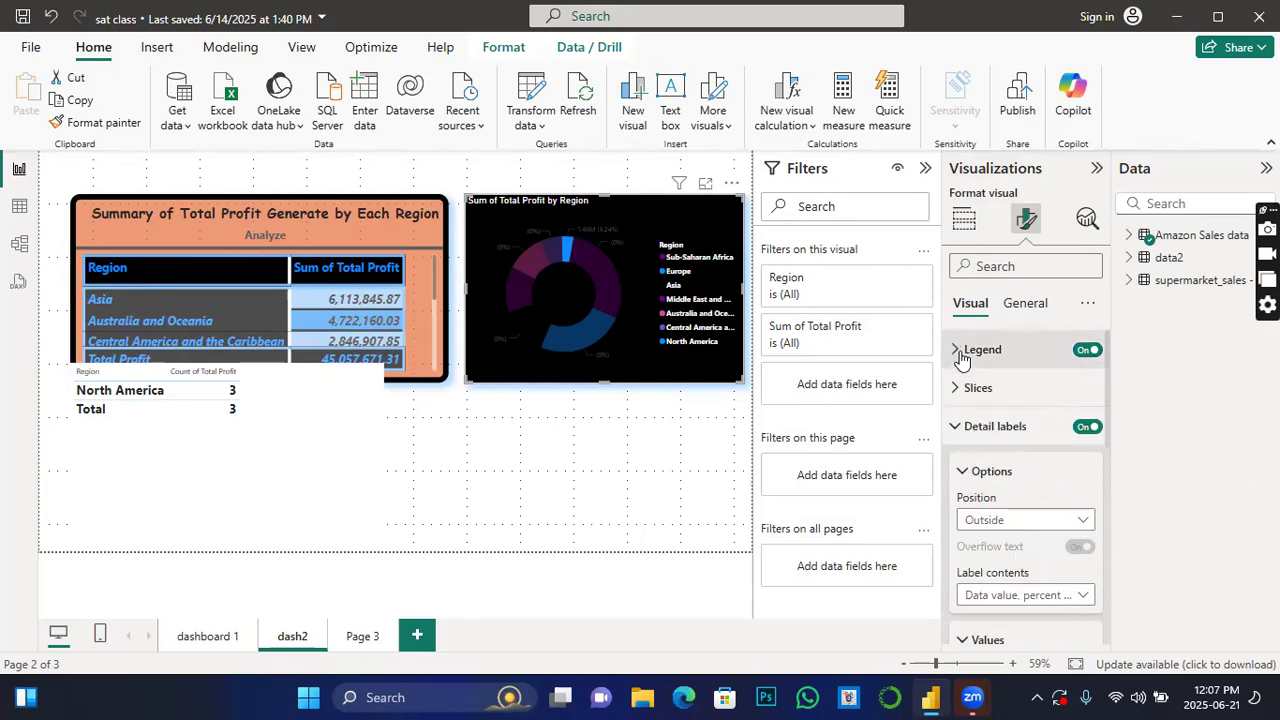
pyautogui.click(1025, 305)
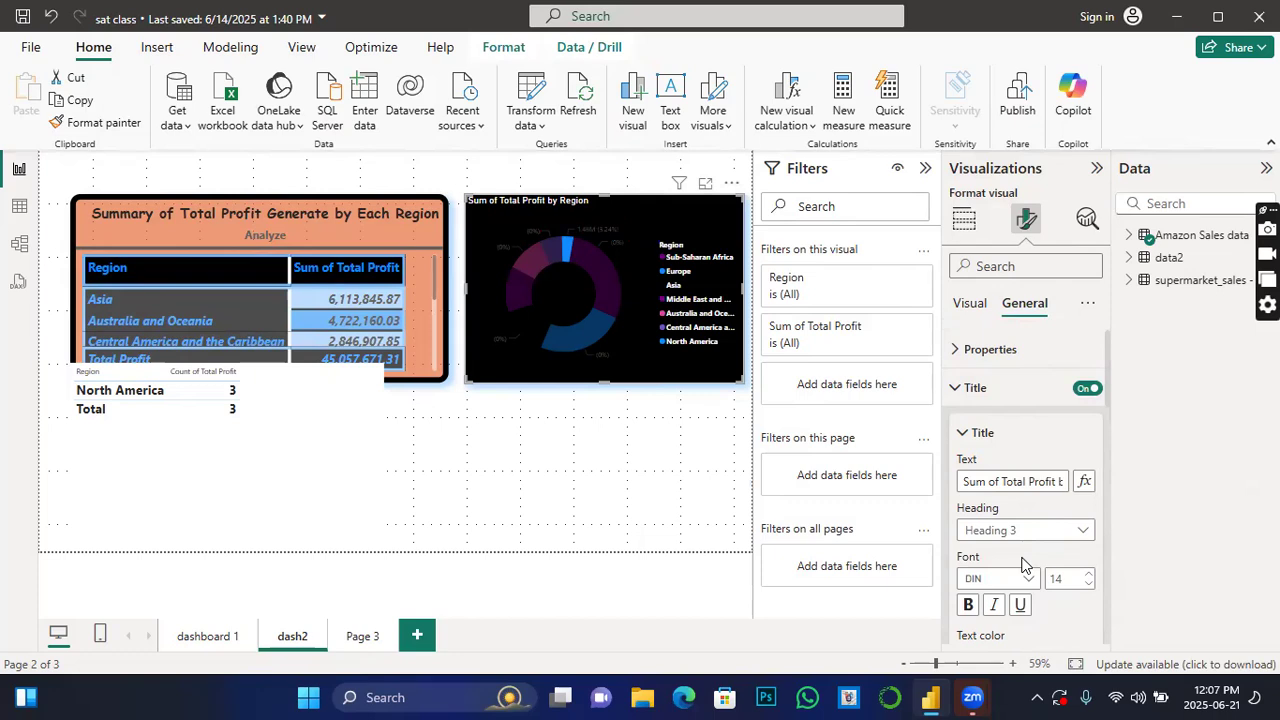
pyautogui.scroll(-2, 1020, 566)
pyautogui.scroll(-5, 1020, 568)
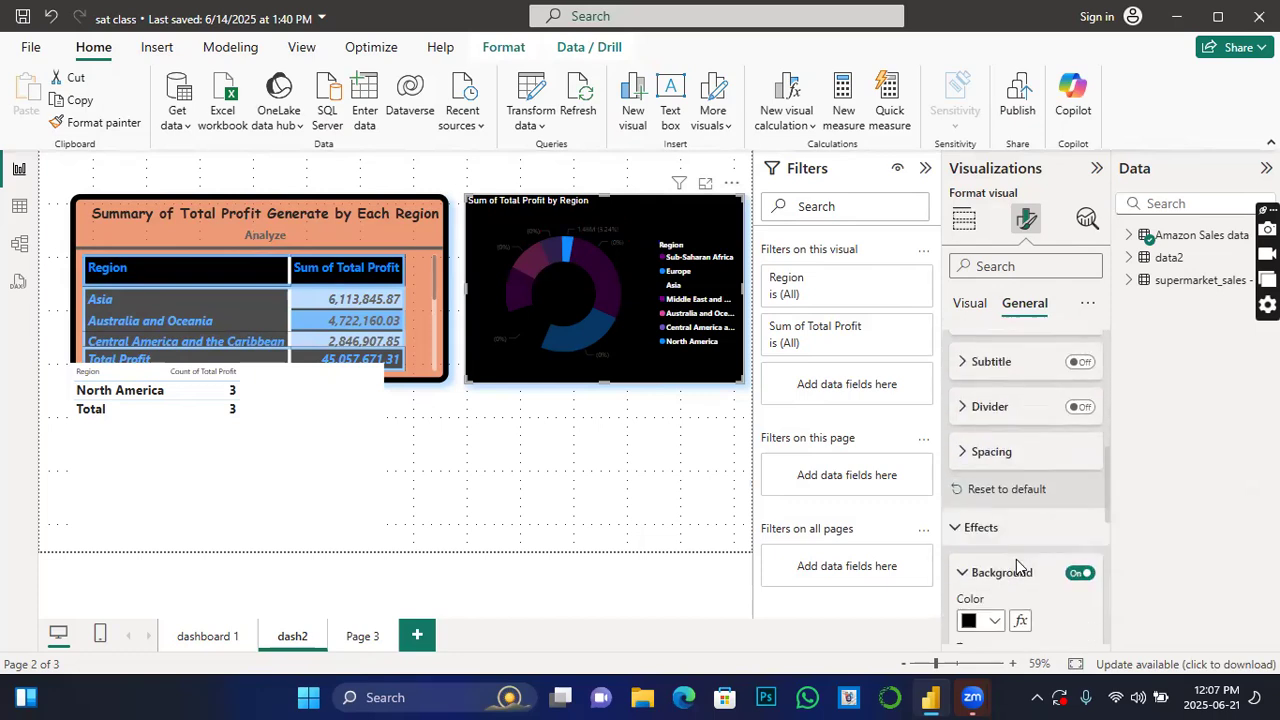
pyautogui.click(990, 621)
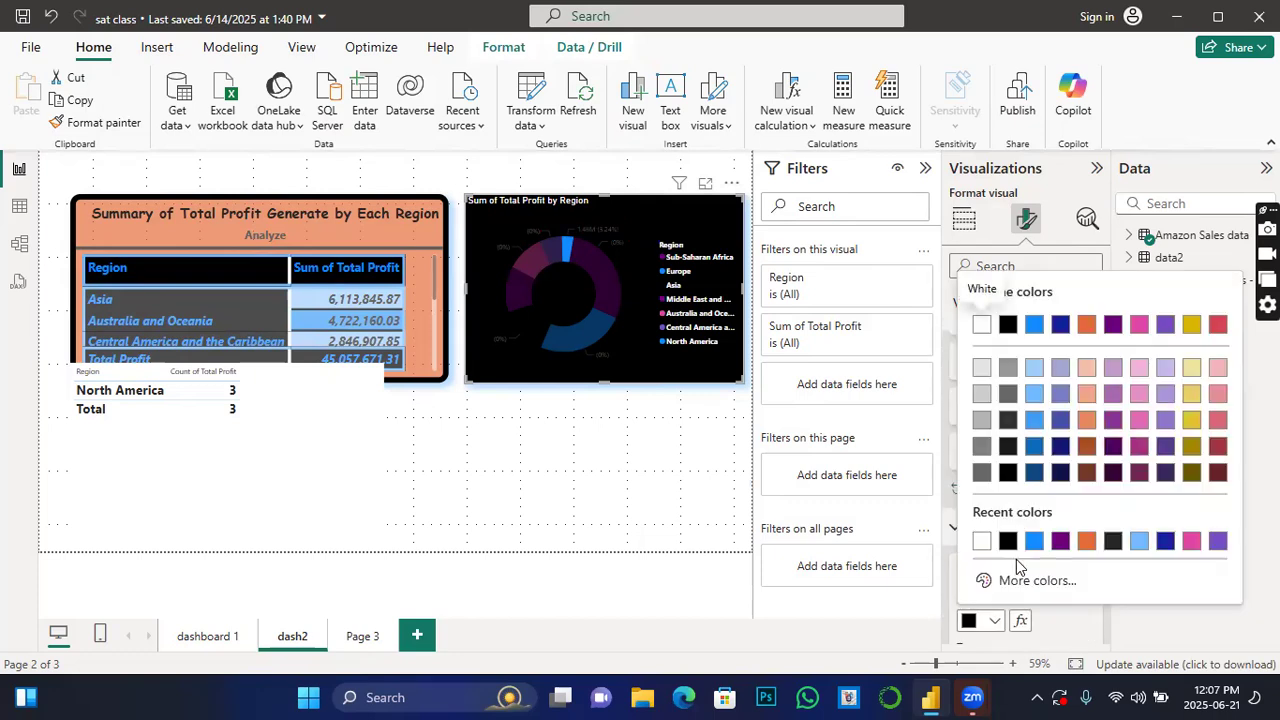
pyautogui.click(982, 325)
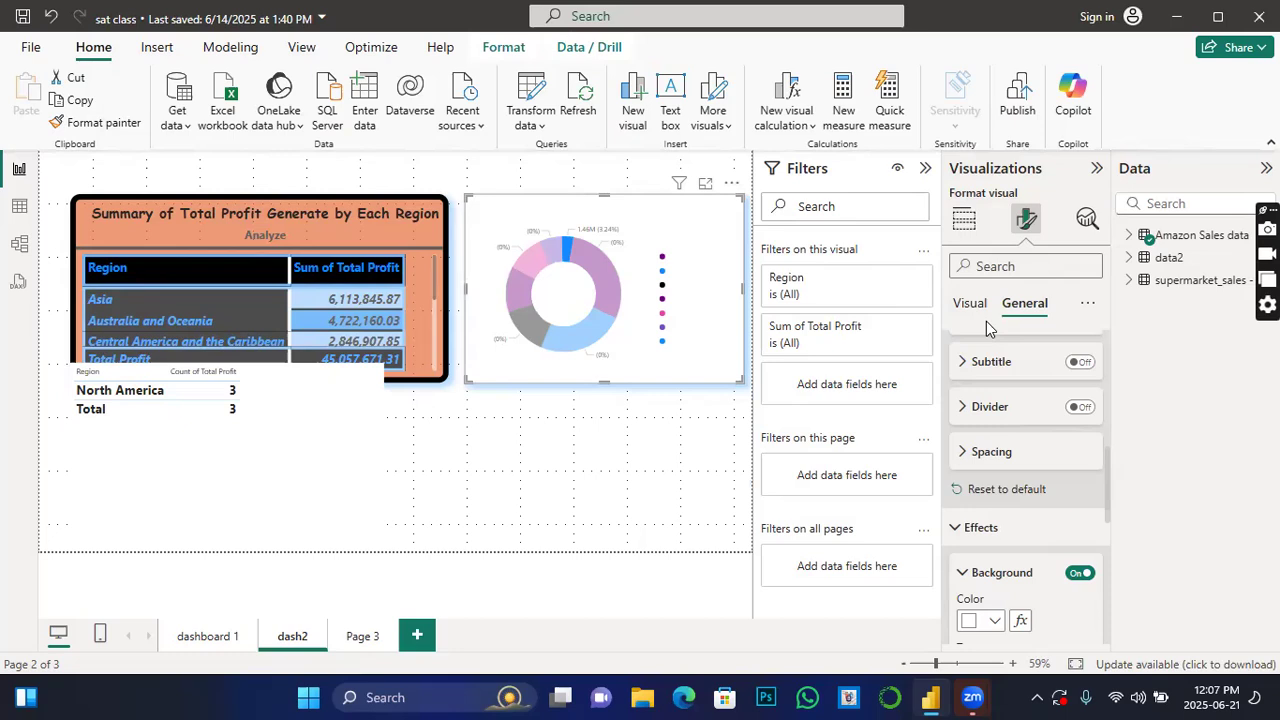
pyautogui.scroll(-4, 1048, 580)
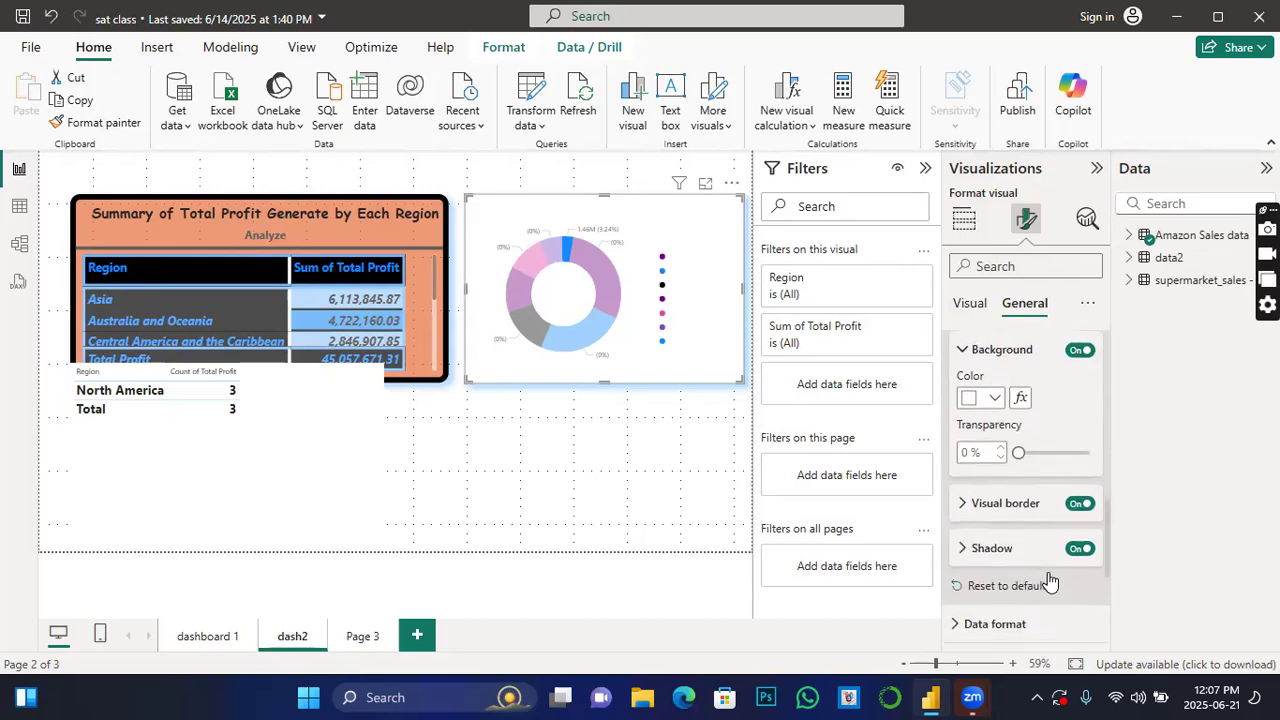
pyautogui.scroll(-5, 1030, 540)
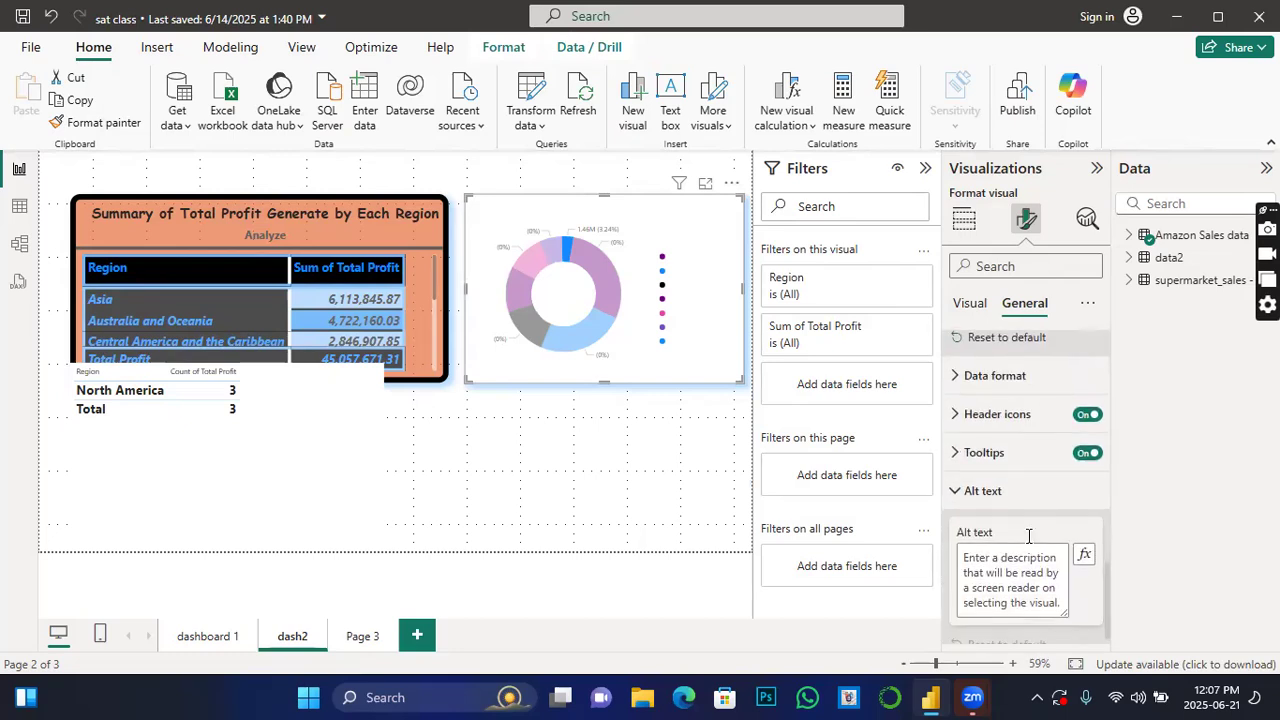
pyautogui.scroll(5, 1028, 536)
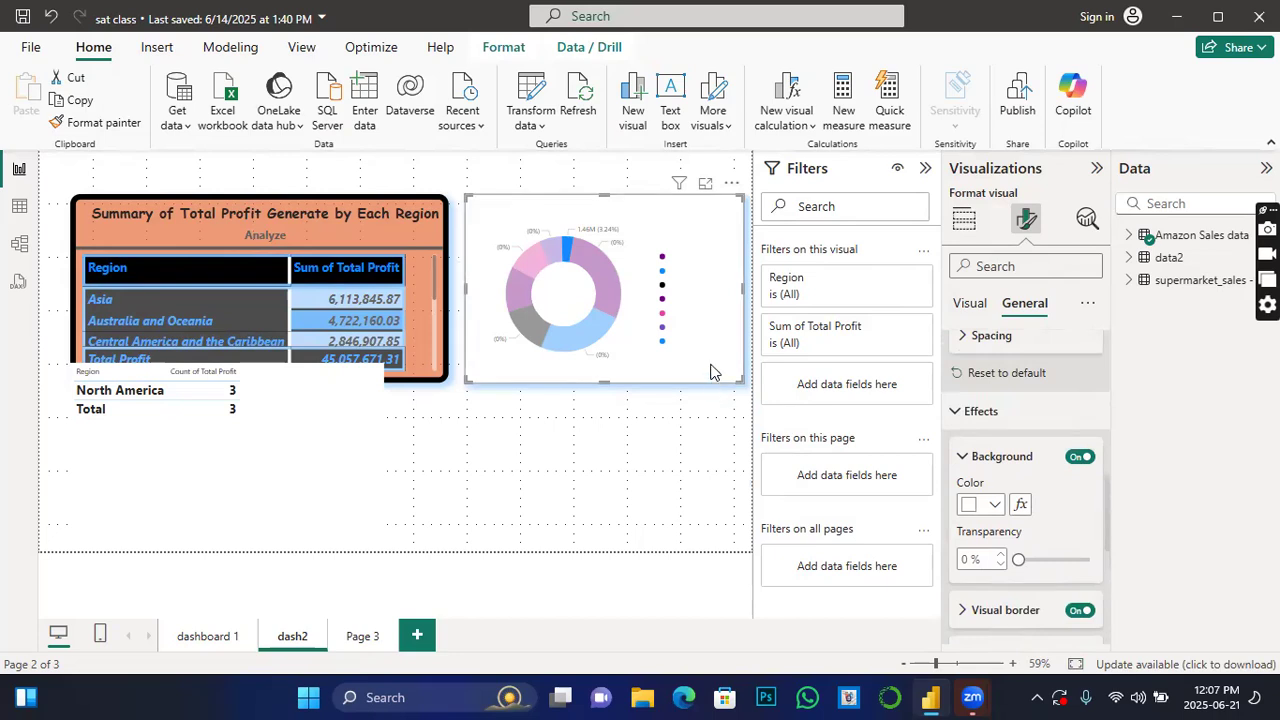
# Duplicate the small table that counts total profit by region.
pyautogui.click(346, 431)
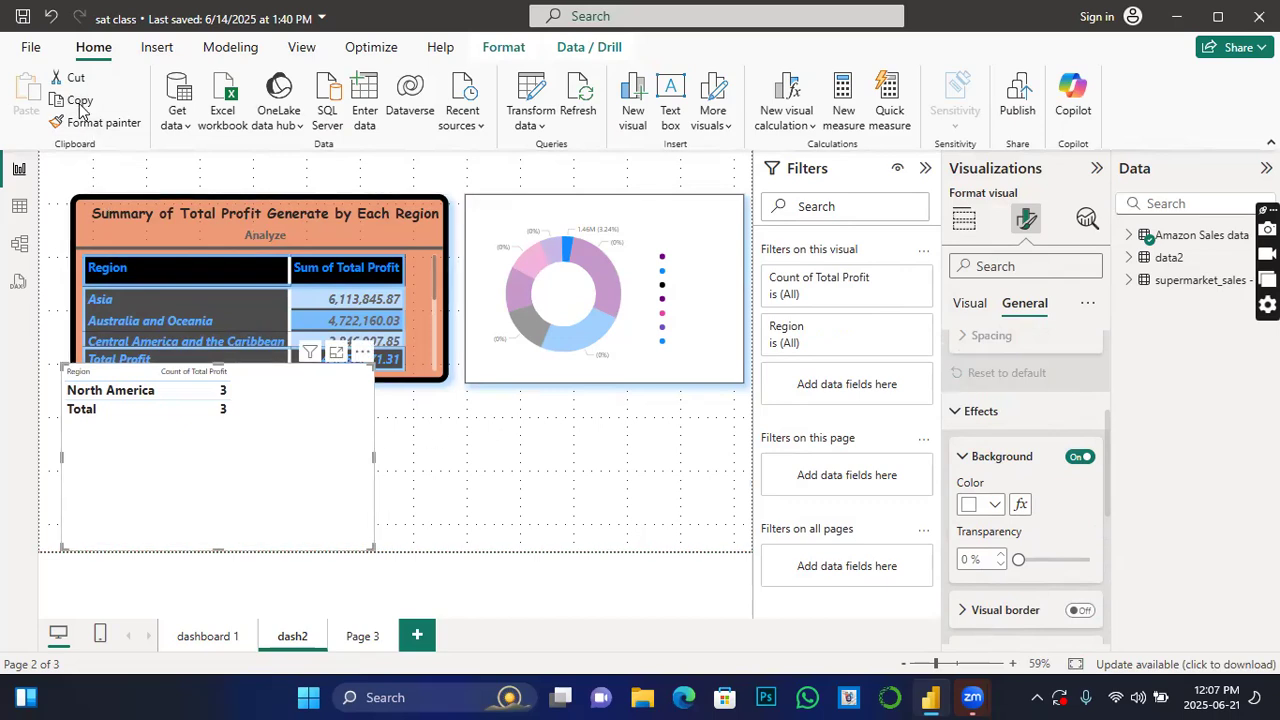
pyautogui.hotkey('ctrl', 'c')
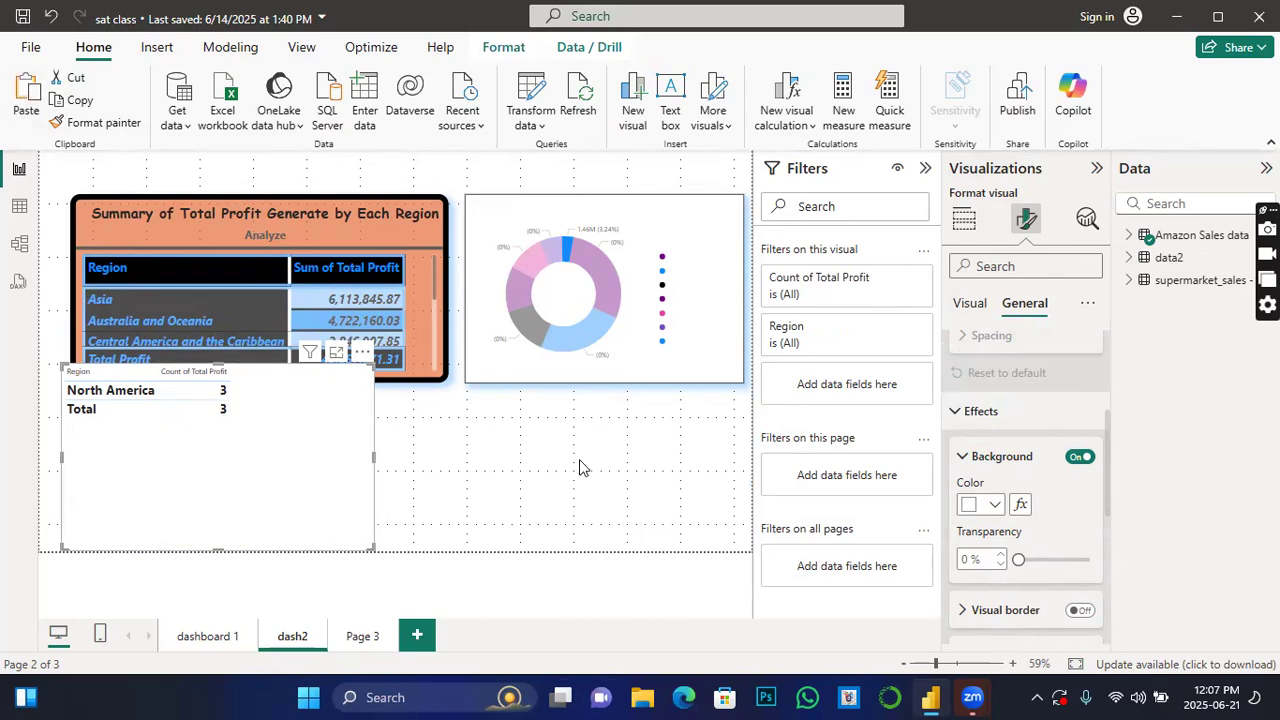
pyautogui.hotkey('ctrl', 'v')
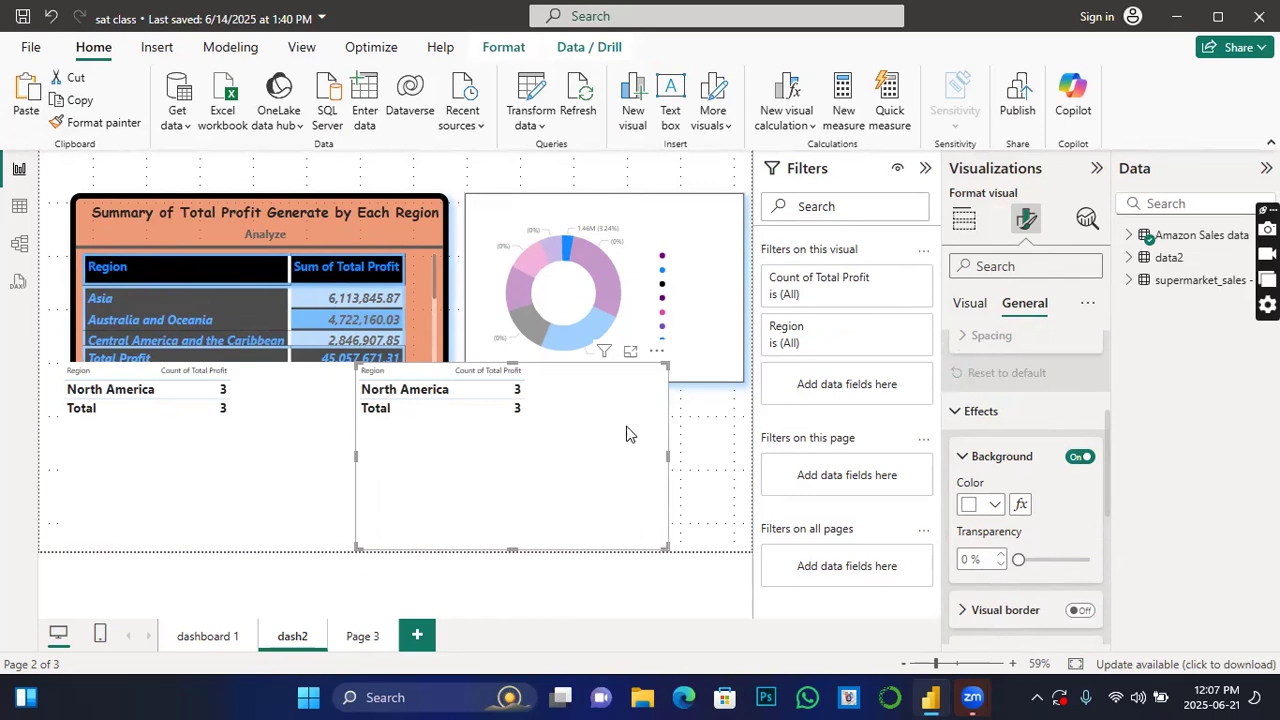
# Convert the copied table to a funnel chart and fit it into the space below the donut chart.
pyautogui.click(964, 222)
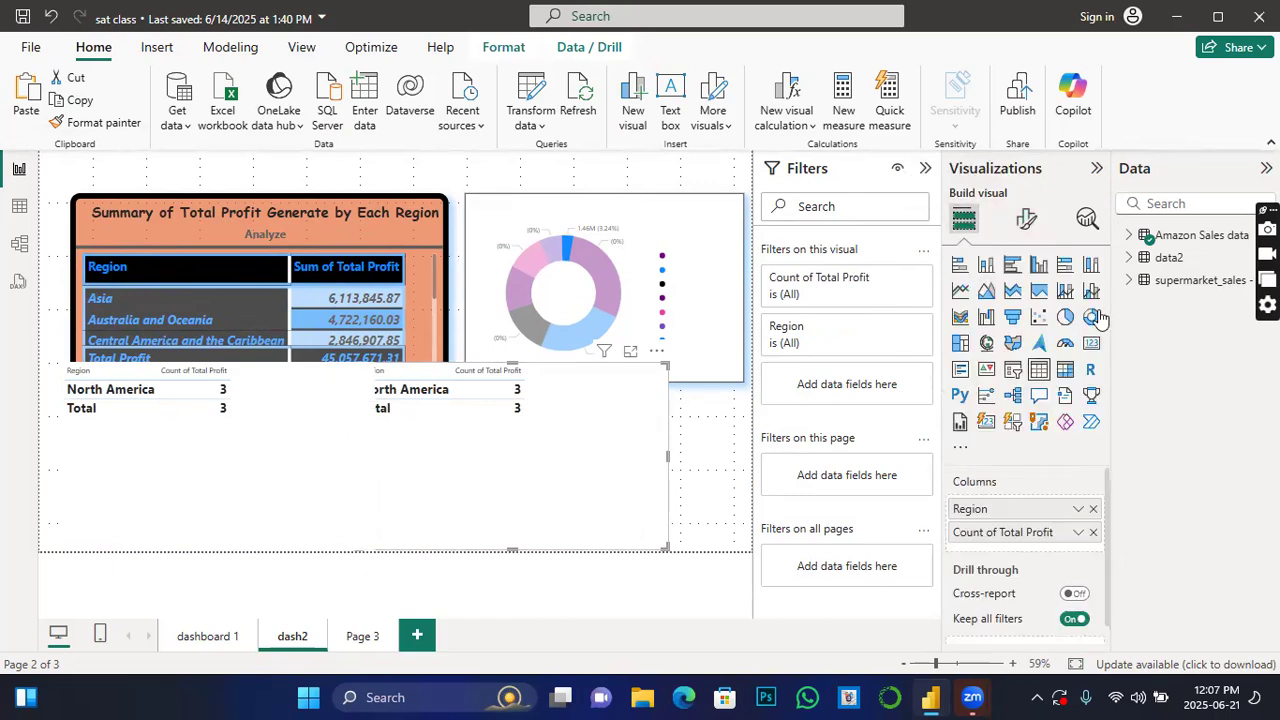
pyautogui.click(1014, 322)
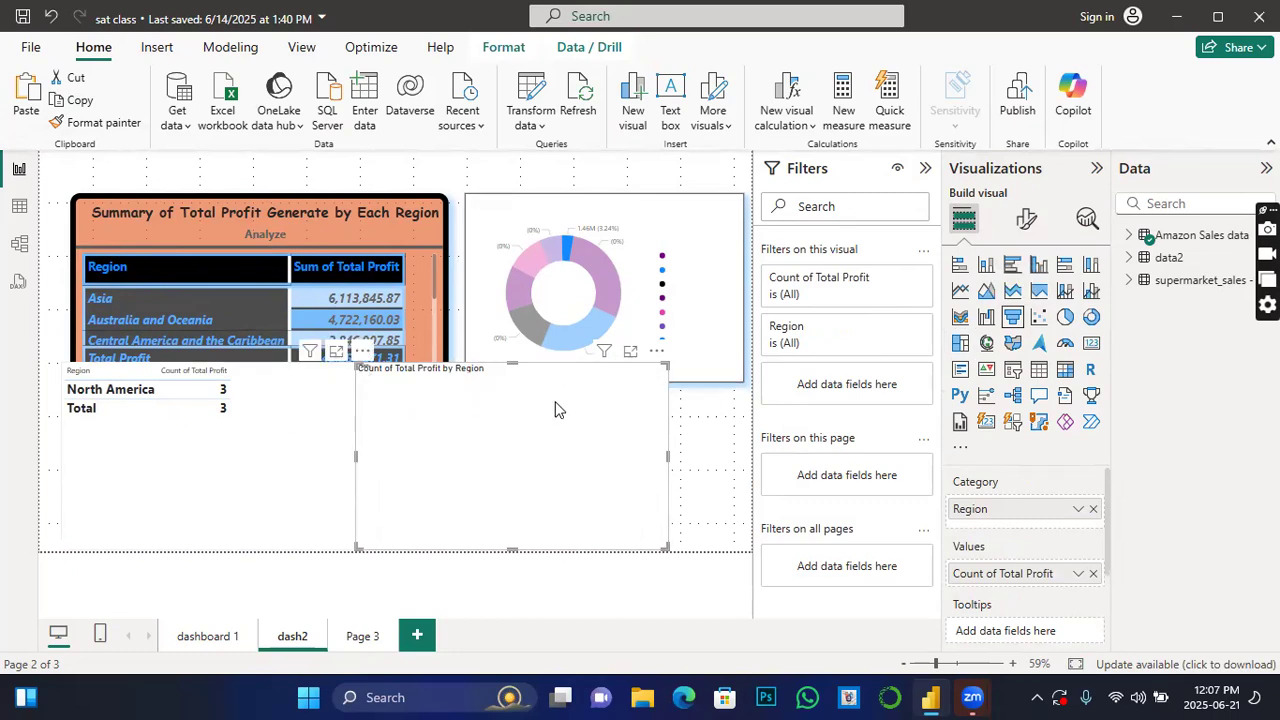
pyautogui.moveTo(588, 378); pyautogui.dragTo(667, 407)
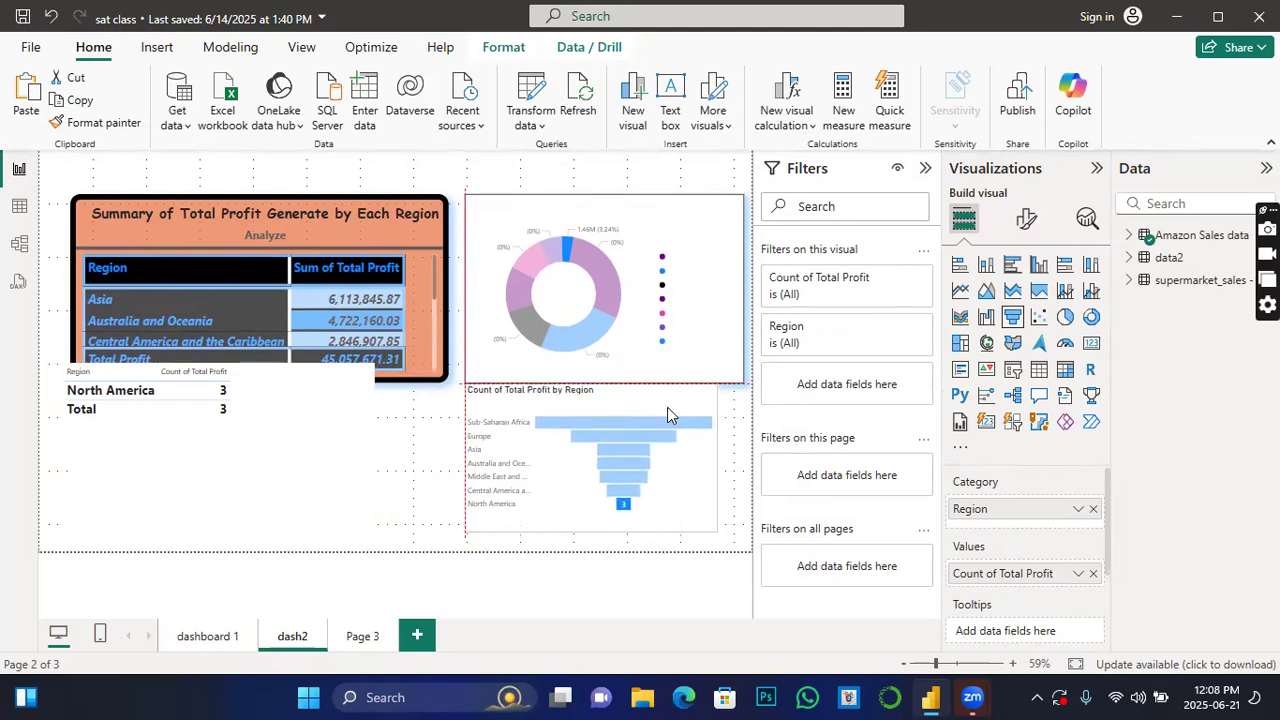
pyautogui.click(1026, 218)
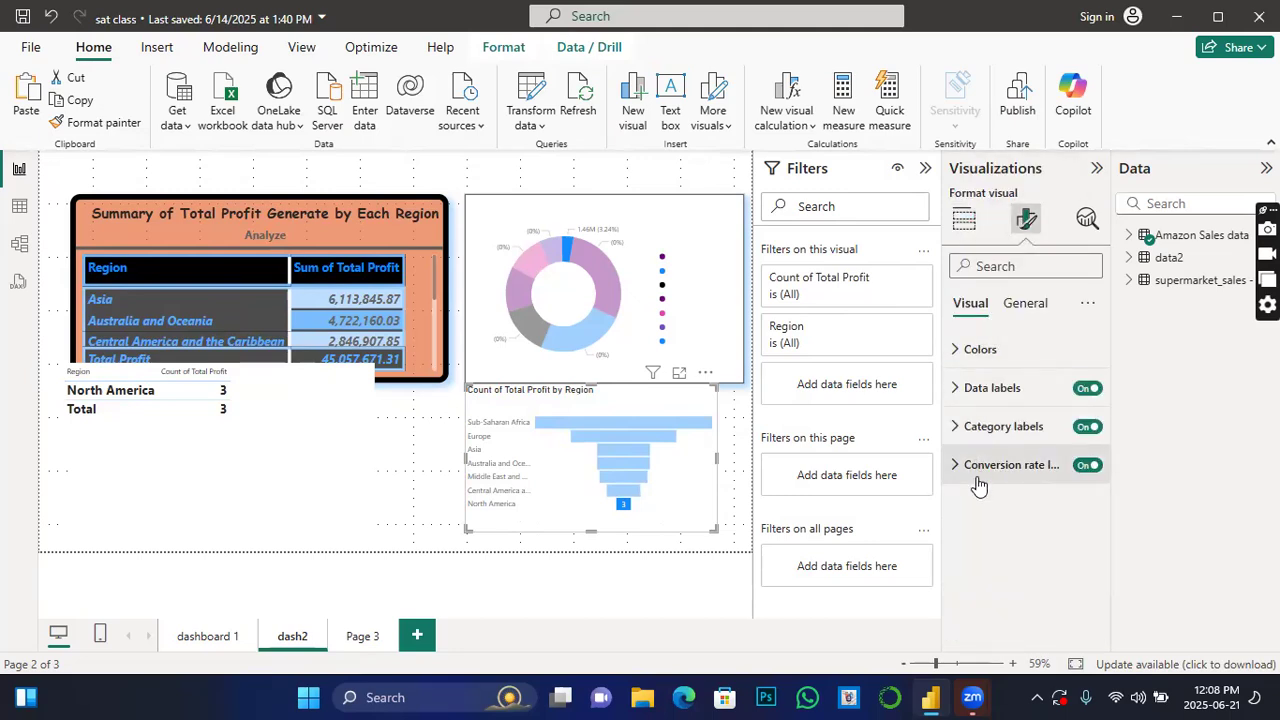
pyautogui.click(729, 509)
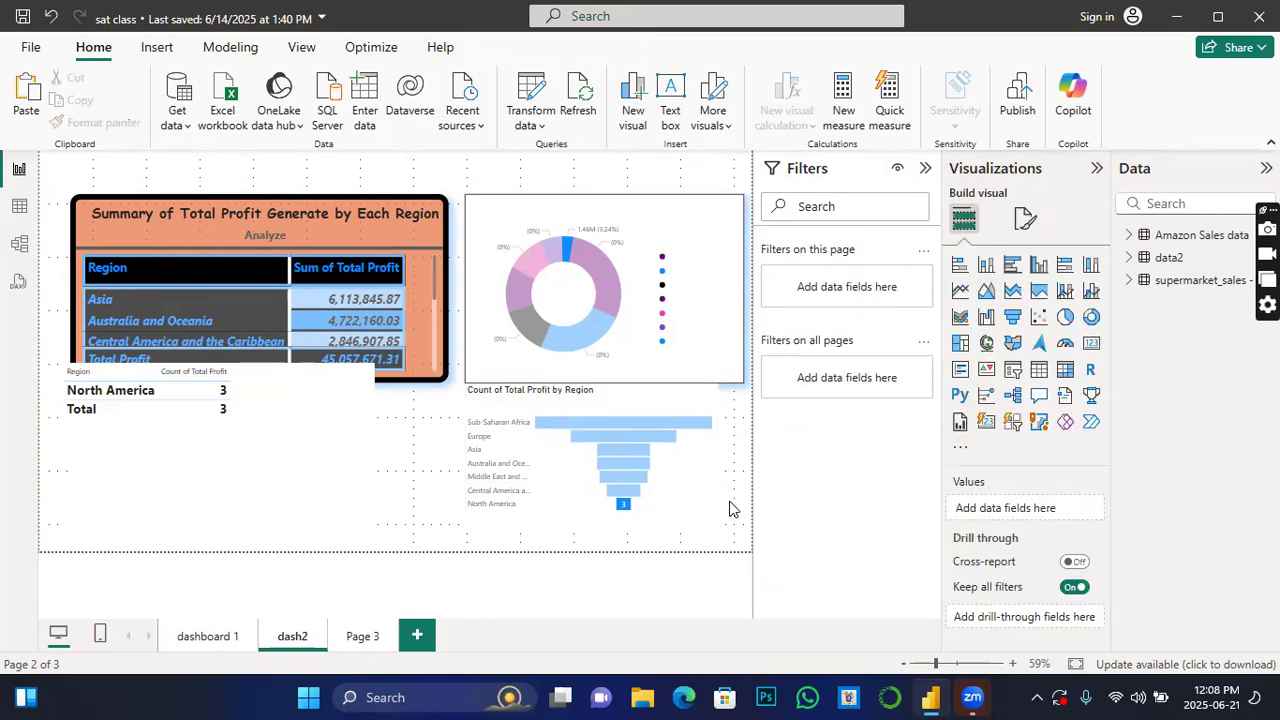
pyautogui.click(702, 429)
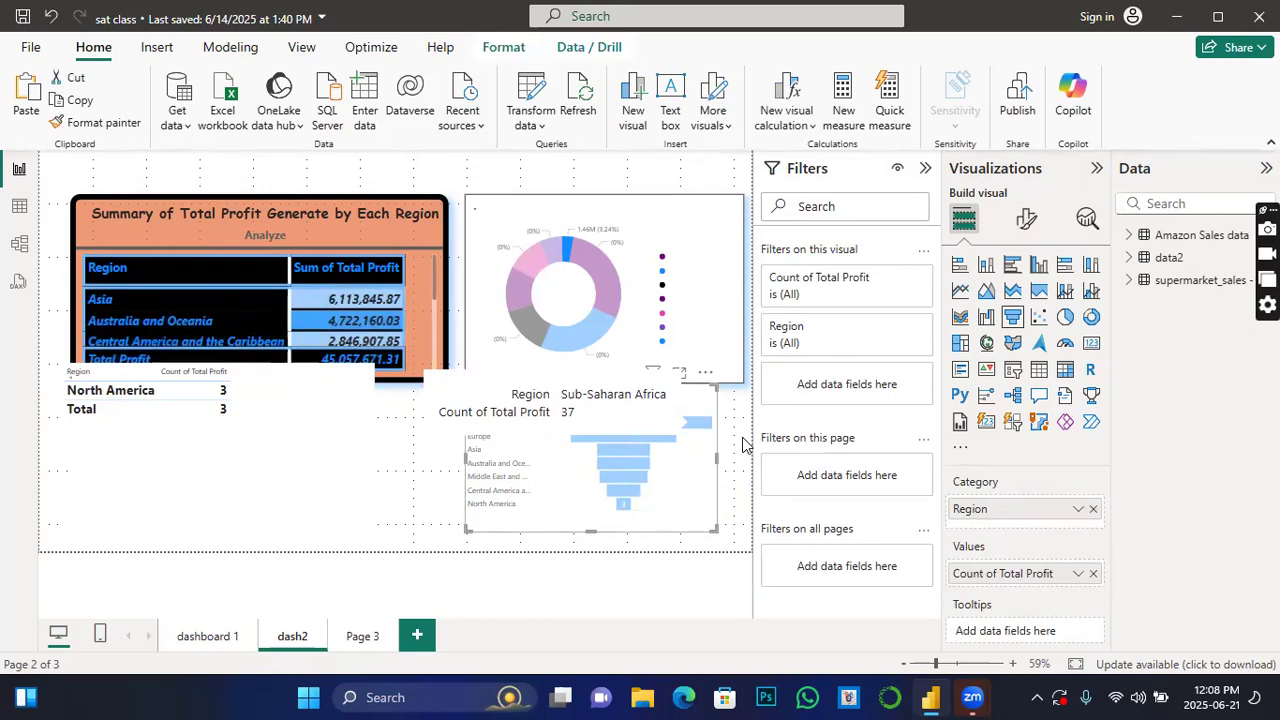
pyautogui.click(738, 505)
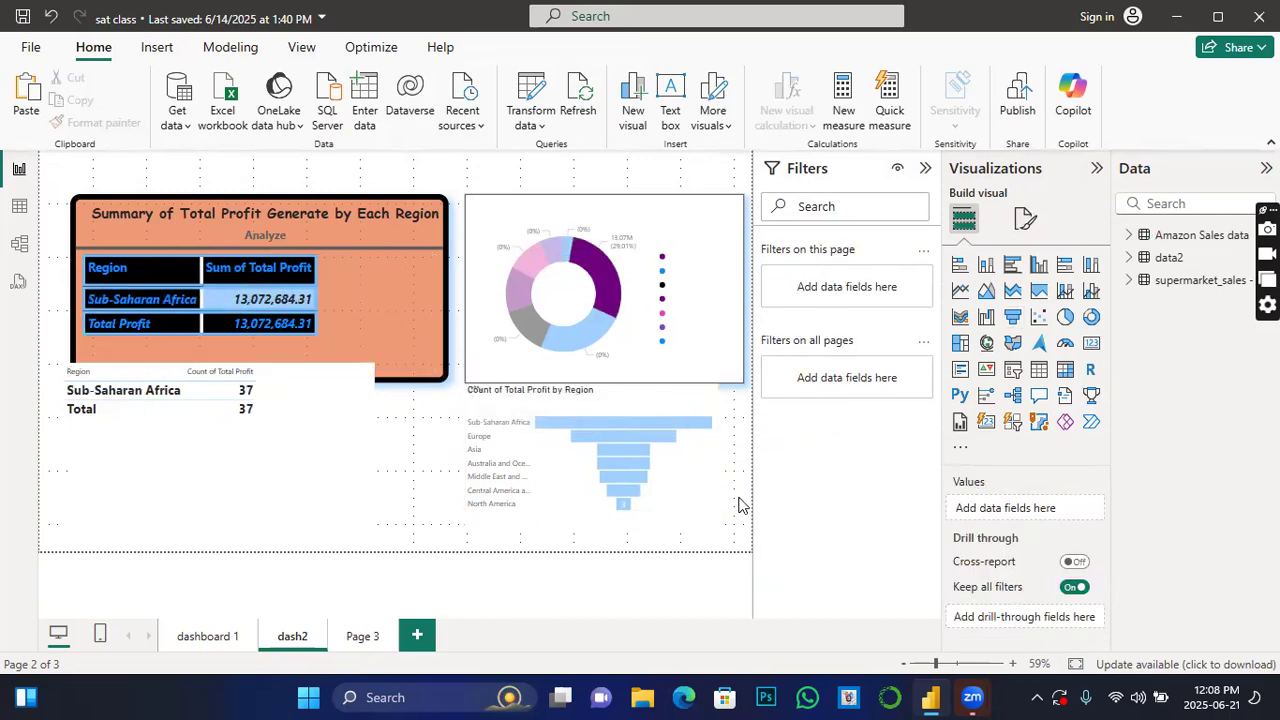
pyautogui.click(1024, 218)
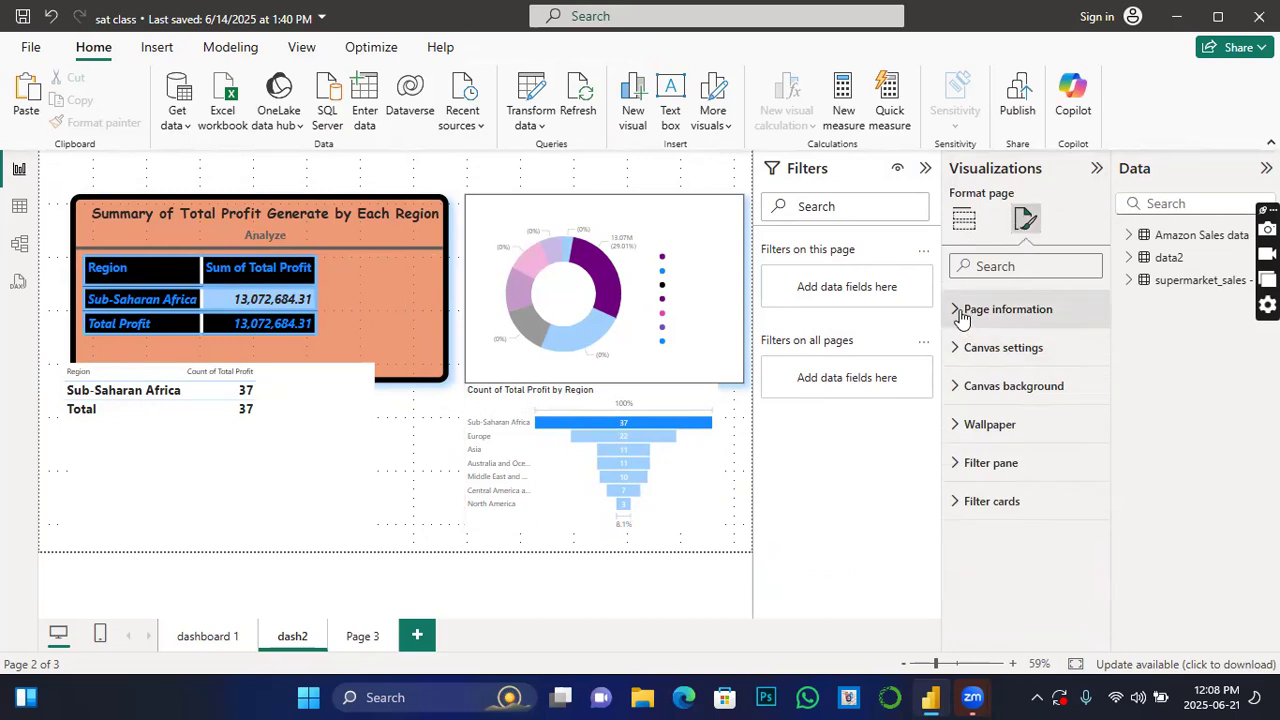
pyautogui.click(960, 350)
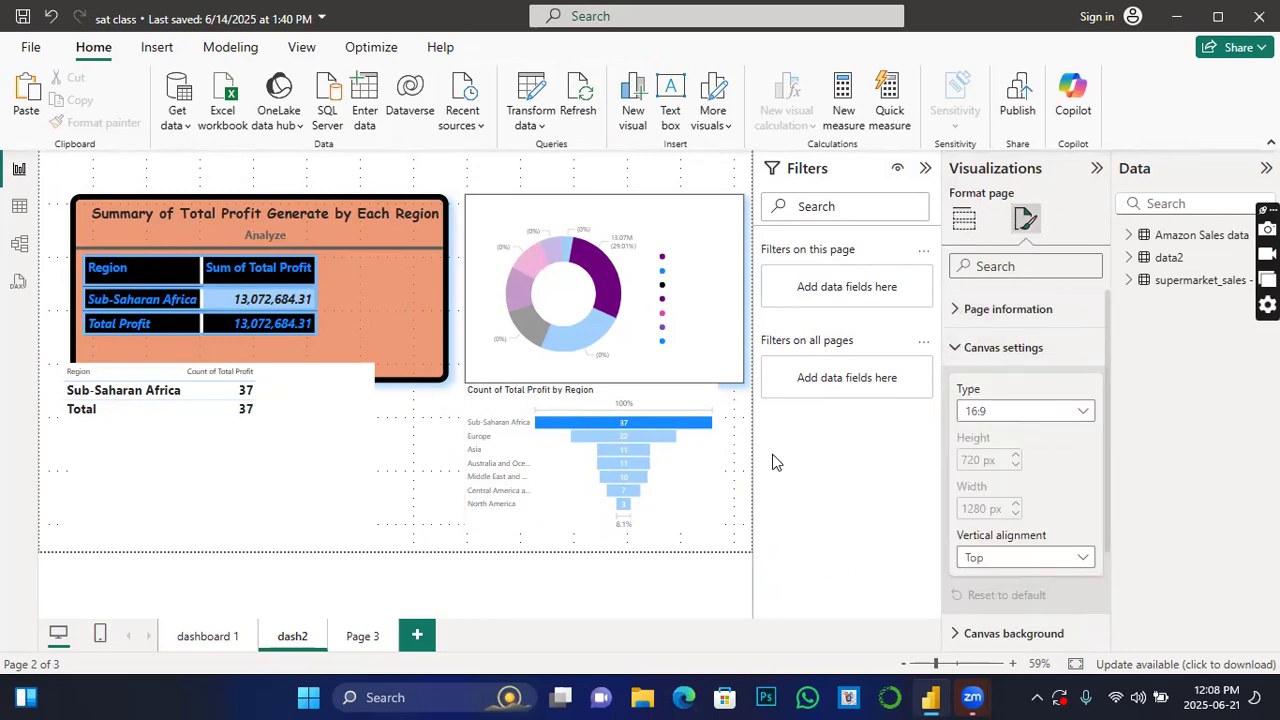
# Set the default bar color of the funnel chart to dark purple.
pyautogui.click(704, 498)
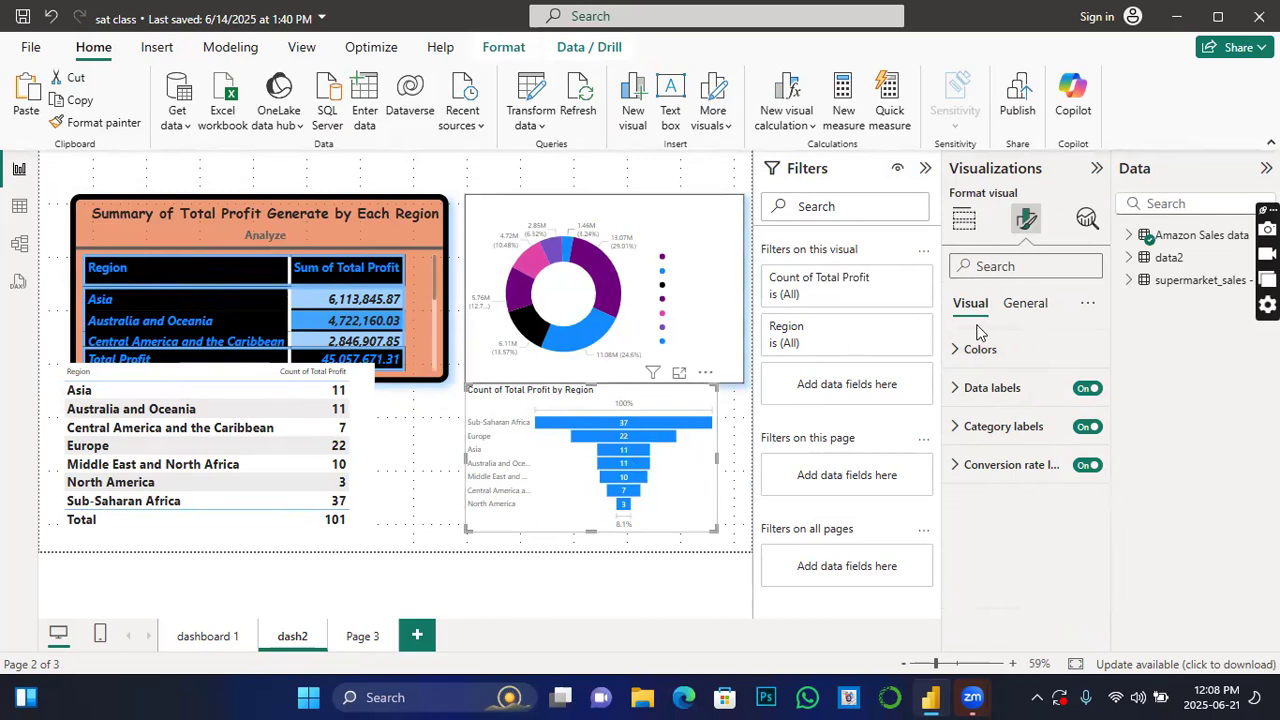
pyautogui.click(957, 351)
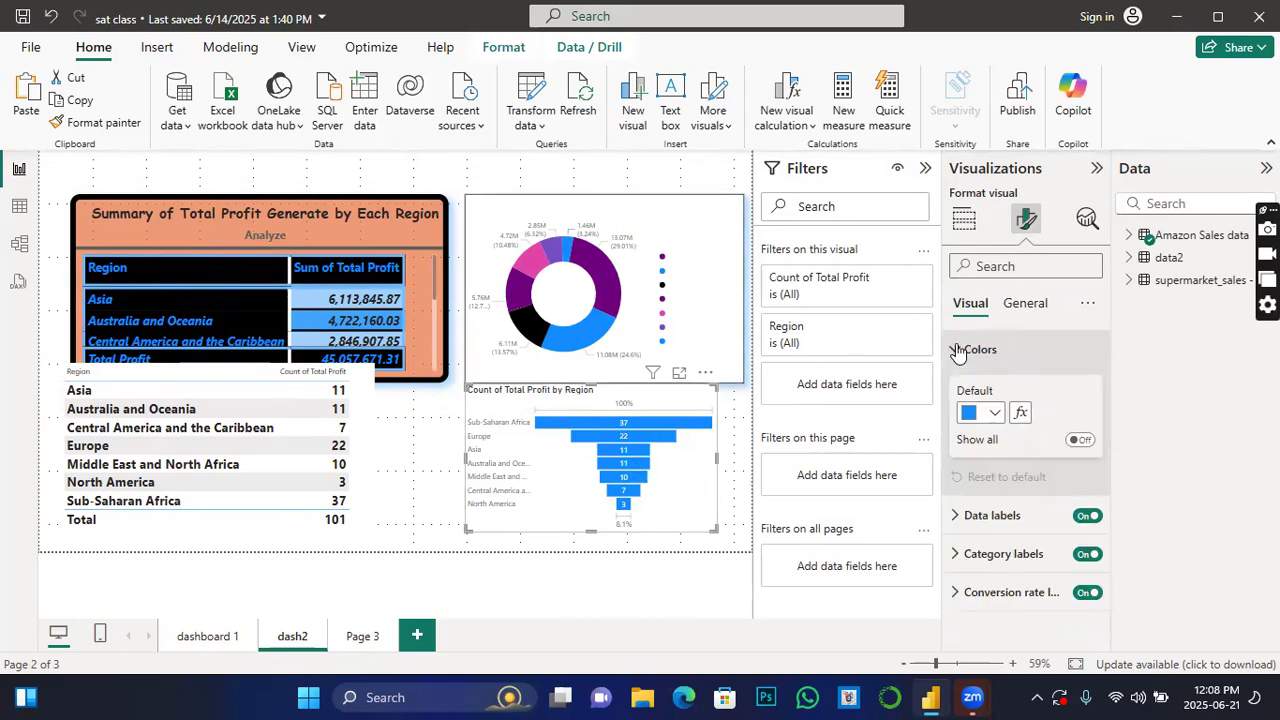
pyautogui.click(994, 413)
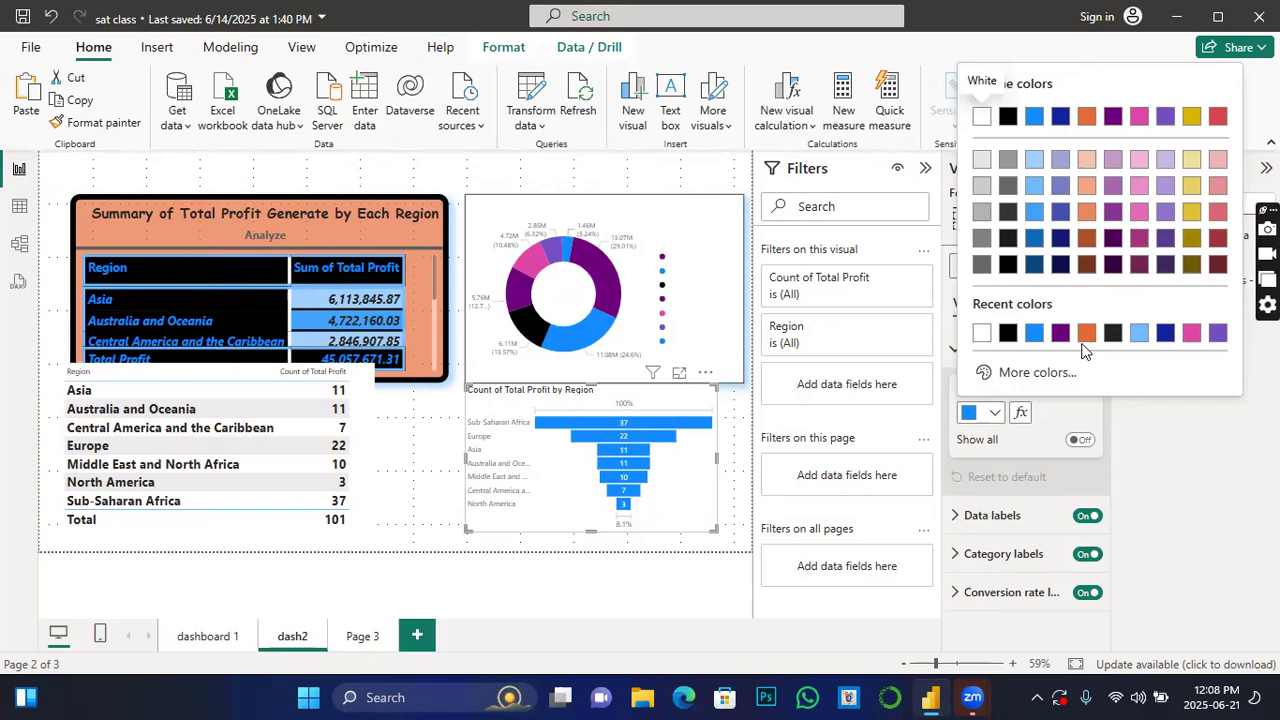
pyautogui.click(1045, 334)
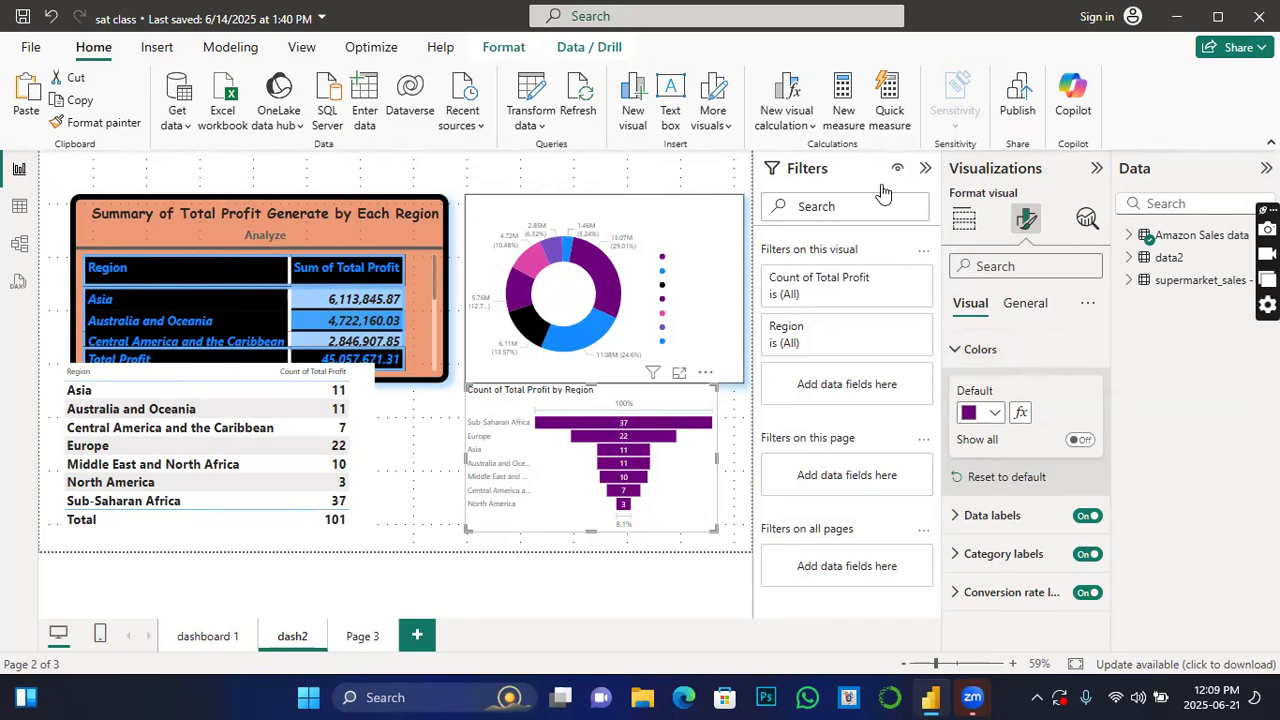
# Make the data label values of the funnel chart bold.
pyautogui.moveTo(590, 350)
pyautogui.click(953, 515)
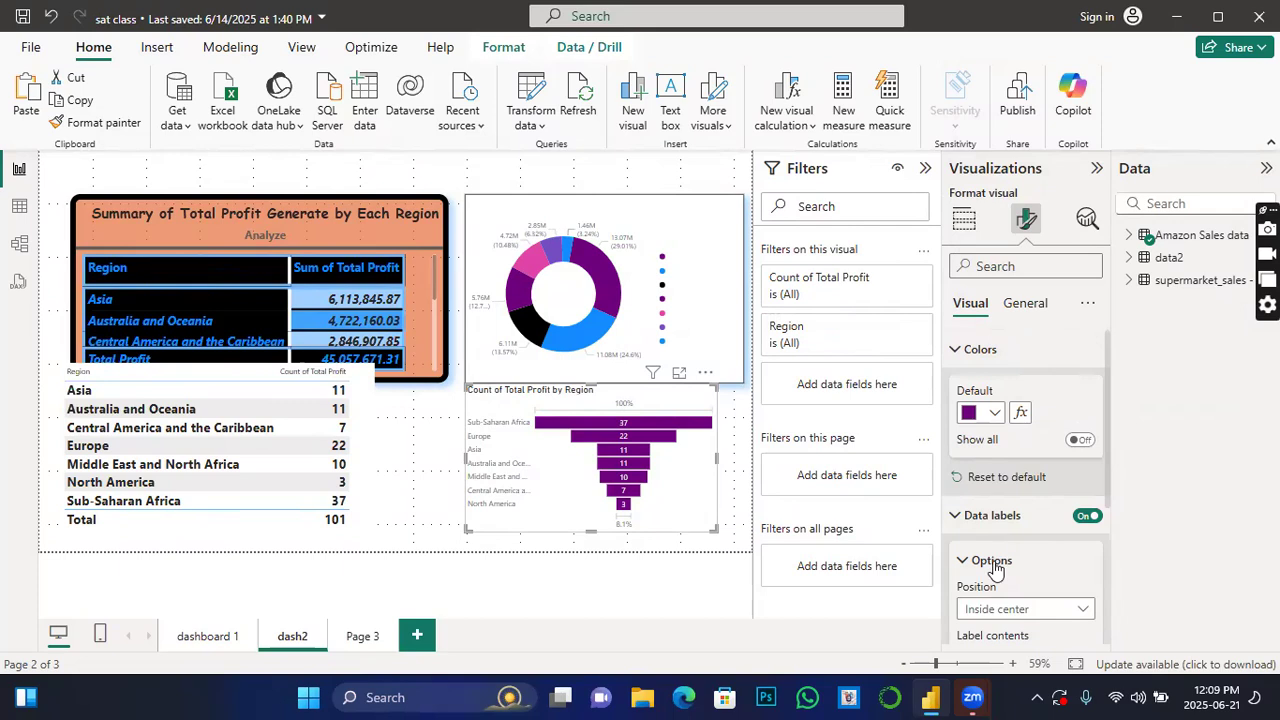
pyautogui.scroll(-1, 995, 560)
pyautogui.scroll(-1, 1047, 540)
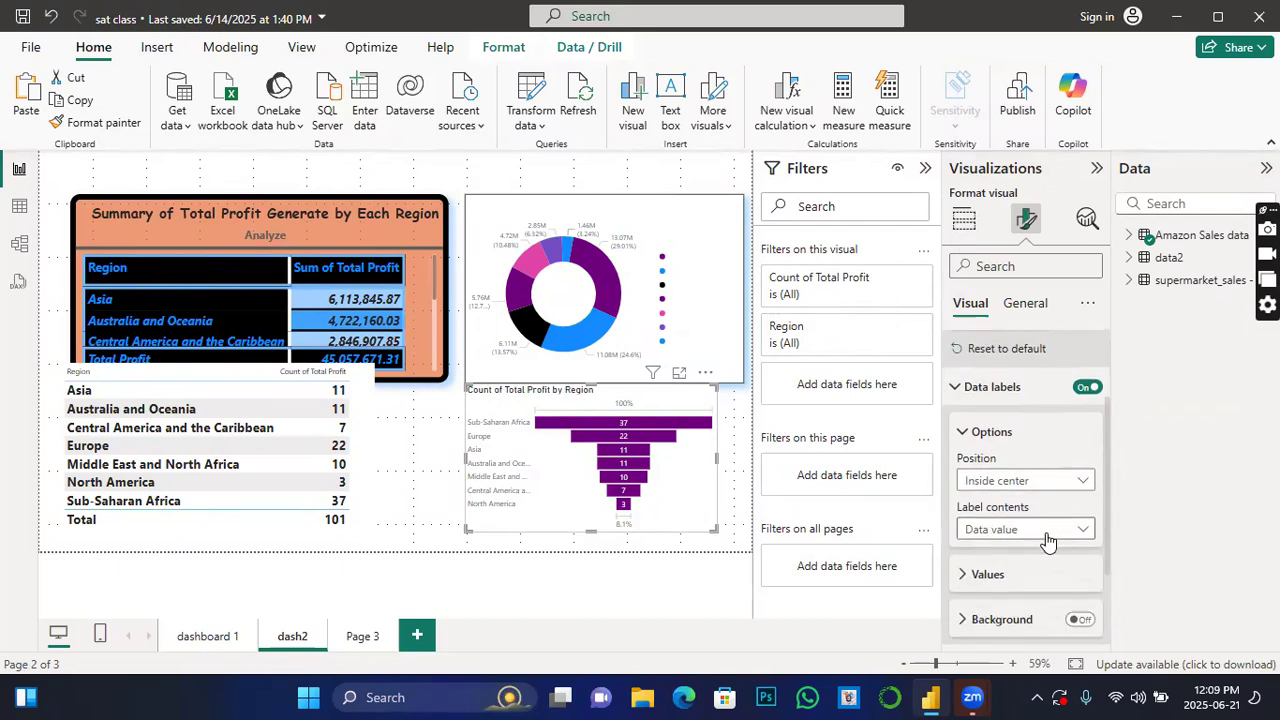
pyautogui.scroll(-1, 1047, 538)
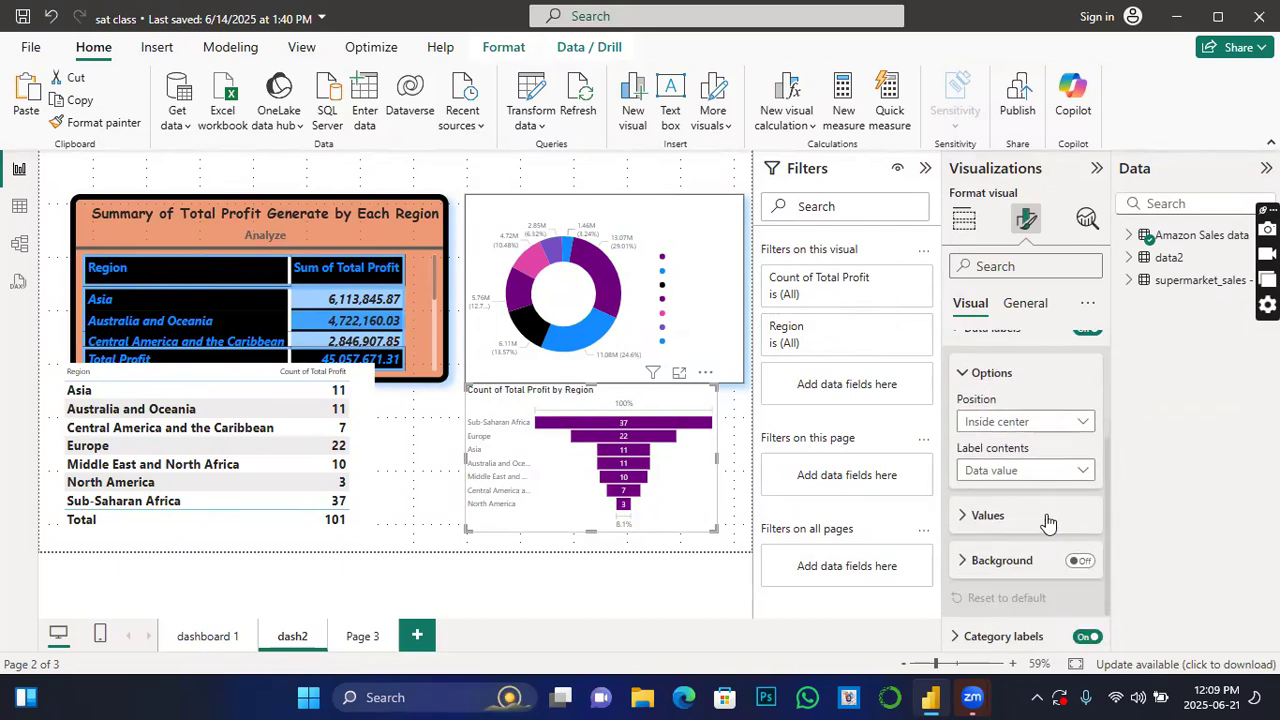
pyautogui.click(965, 516)
pyautogui.scroll(-1, 1000, 550)
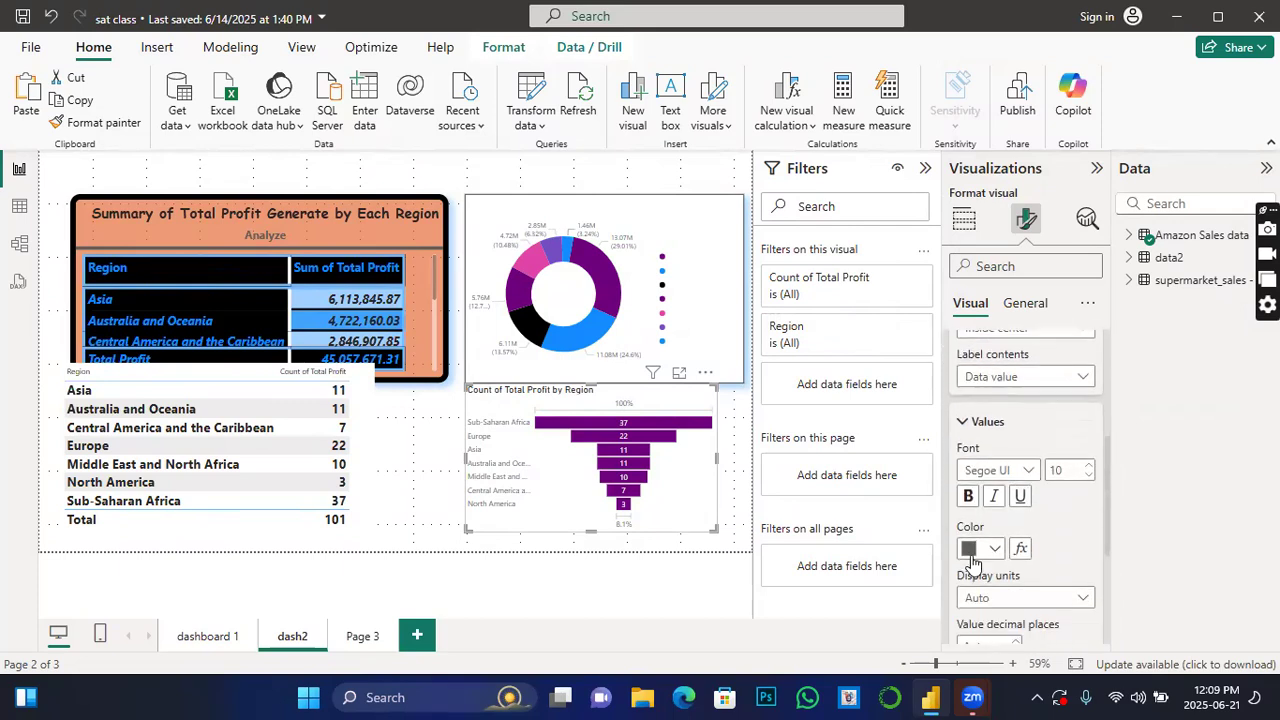
pyautogui.click(969, 496)
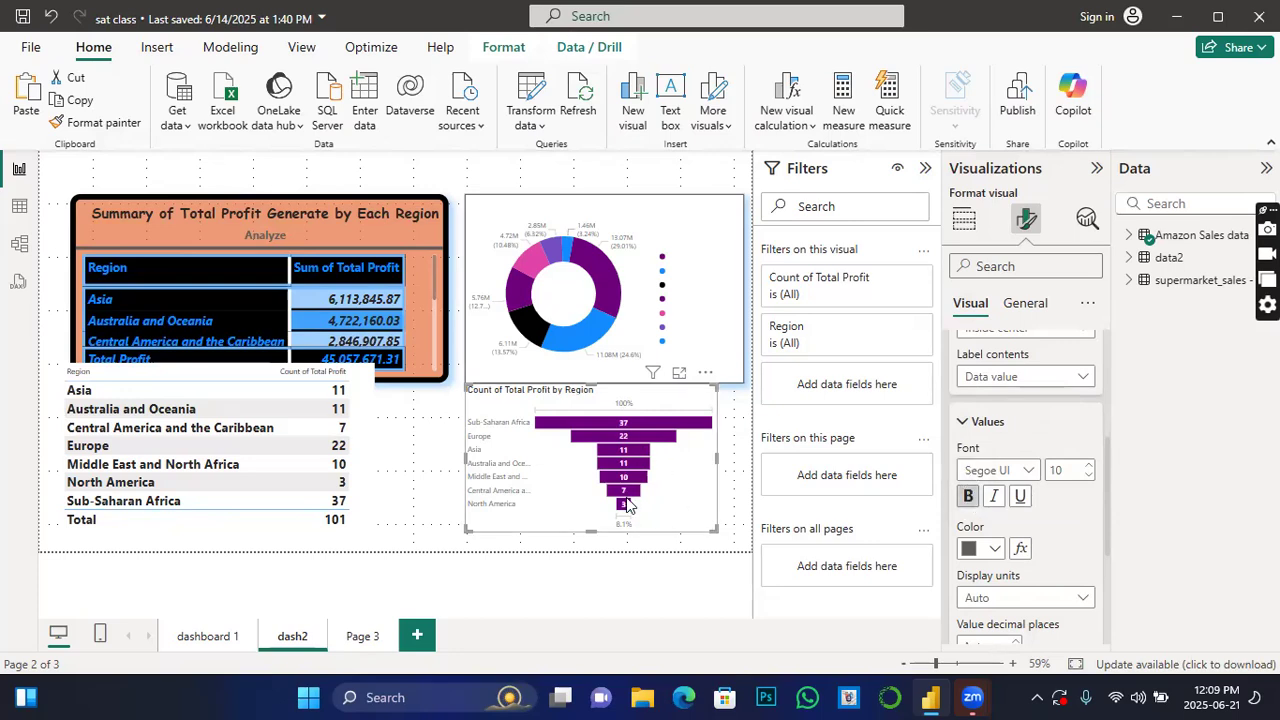
# Try font size 11 for the funnel chart's data label values and return it to 10.
pyautogui.click(1089, 465)
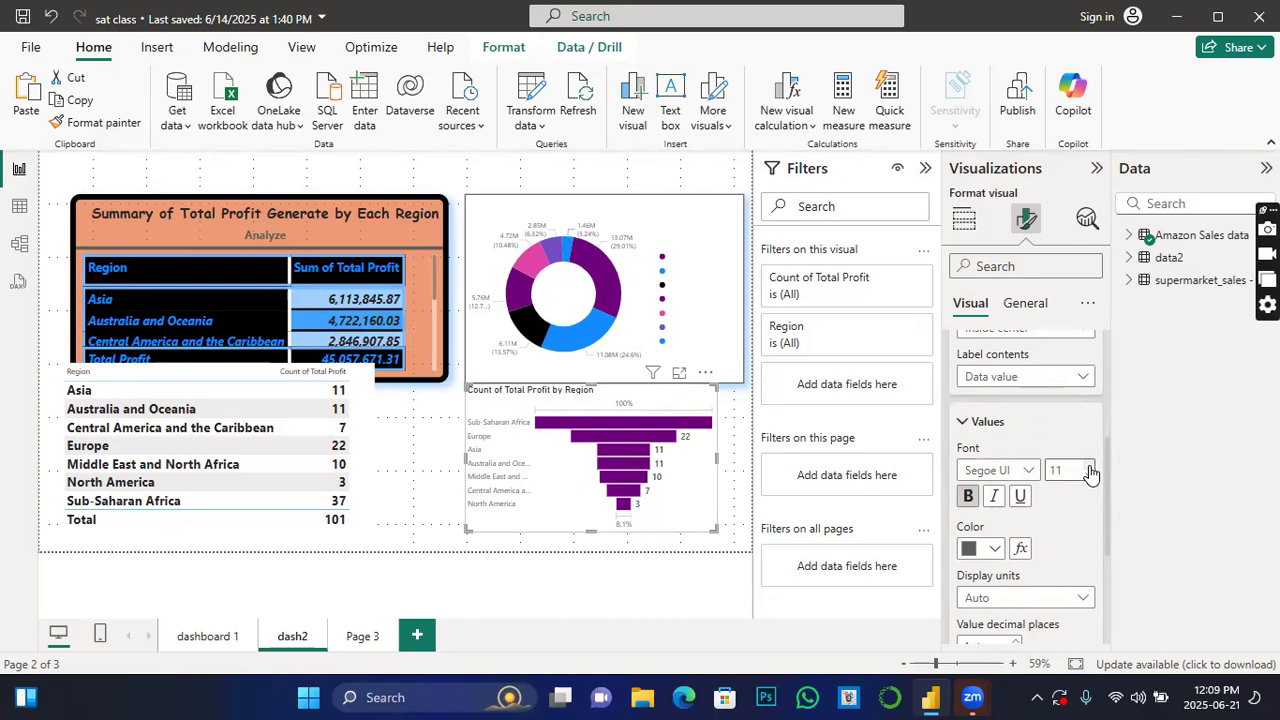
pyautogui.click(1089, 477)
pyautogui.click(1090, 466)
pyautogui.click(1090, 478)
# Try dark purple for the funnel chart's data label values and settle on white.
pyautogui.click(994, 548)
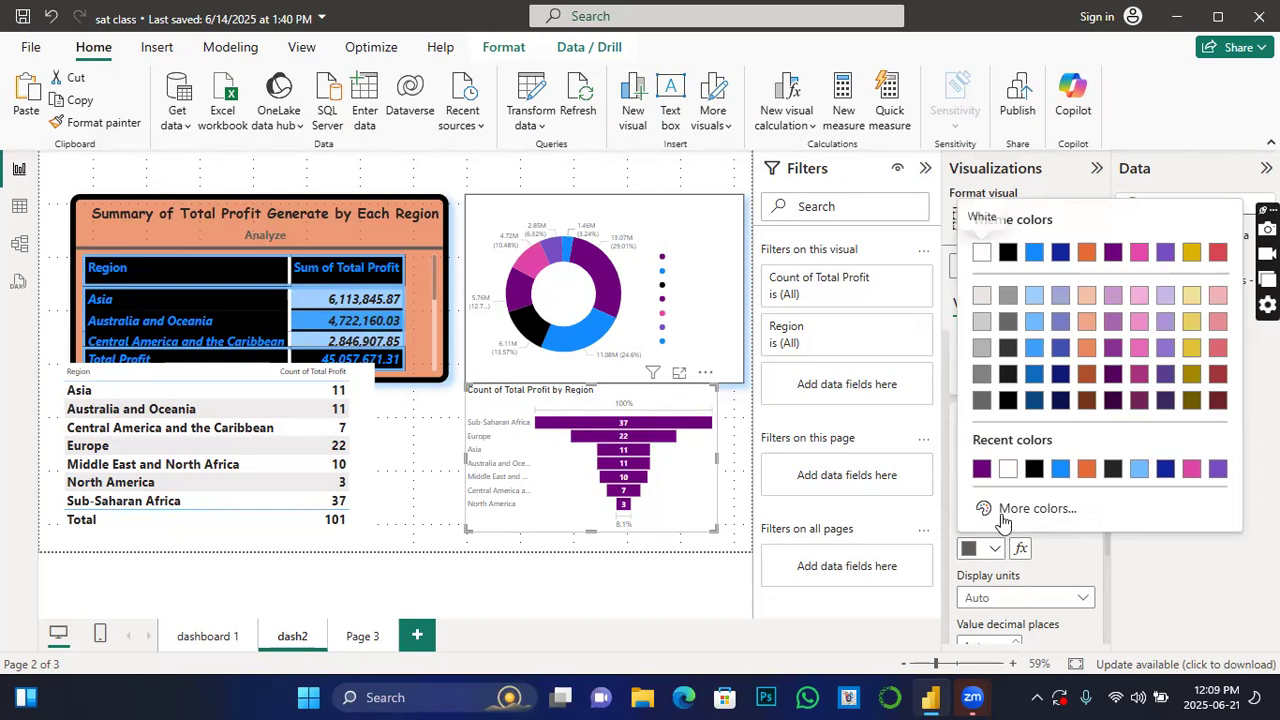
pyautogui.click(981, 469)
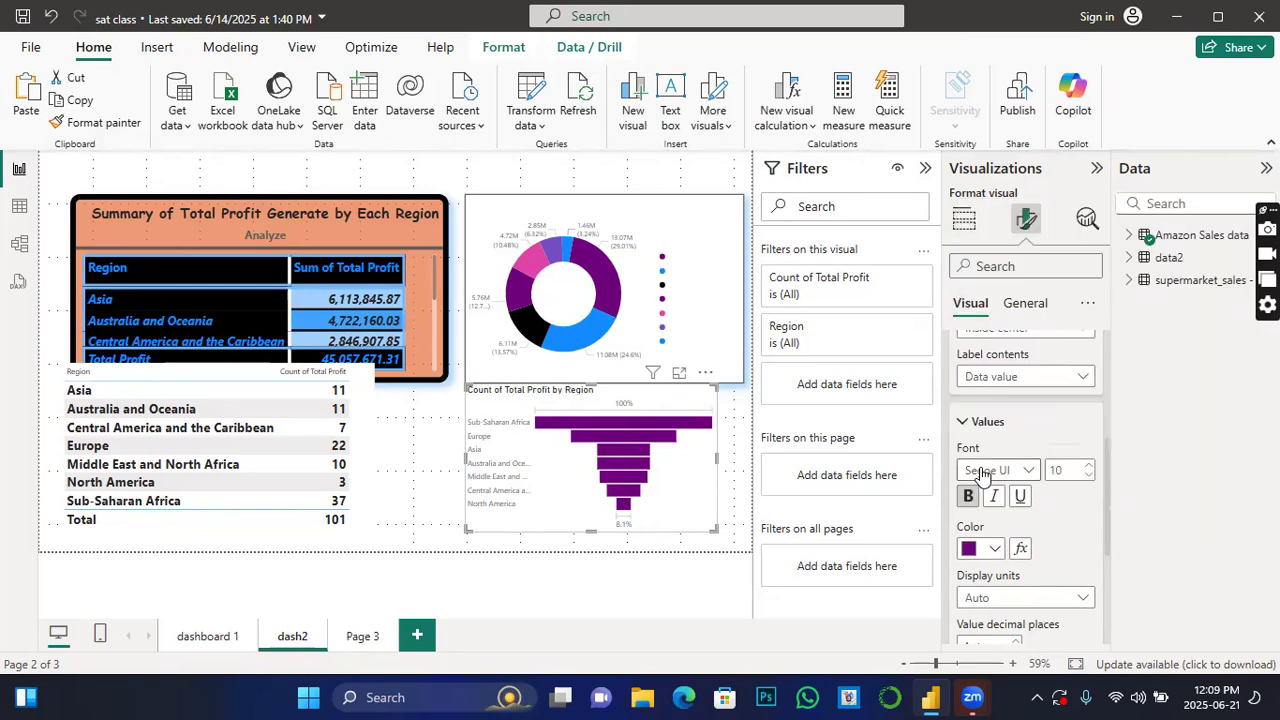
pyautogui.click(996, 549)
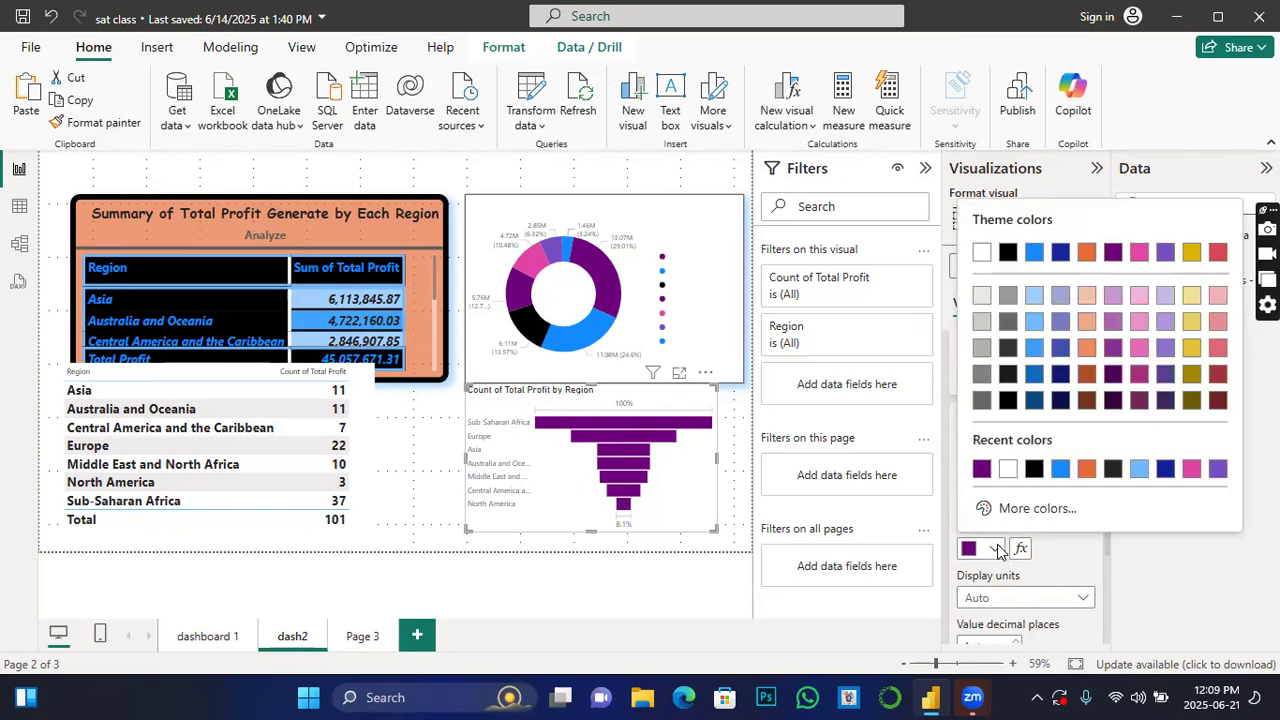
pyautogui.click(1008, 471)
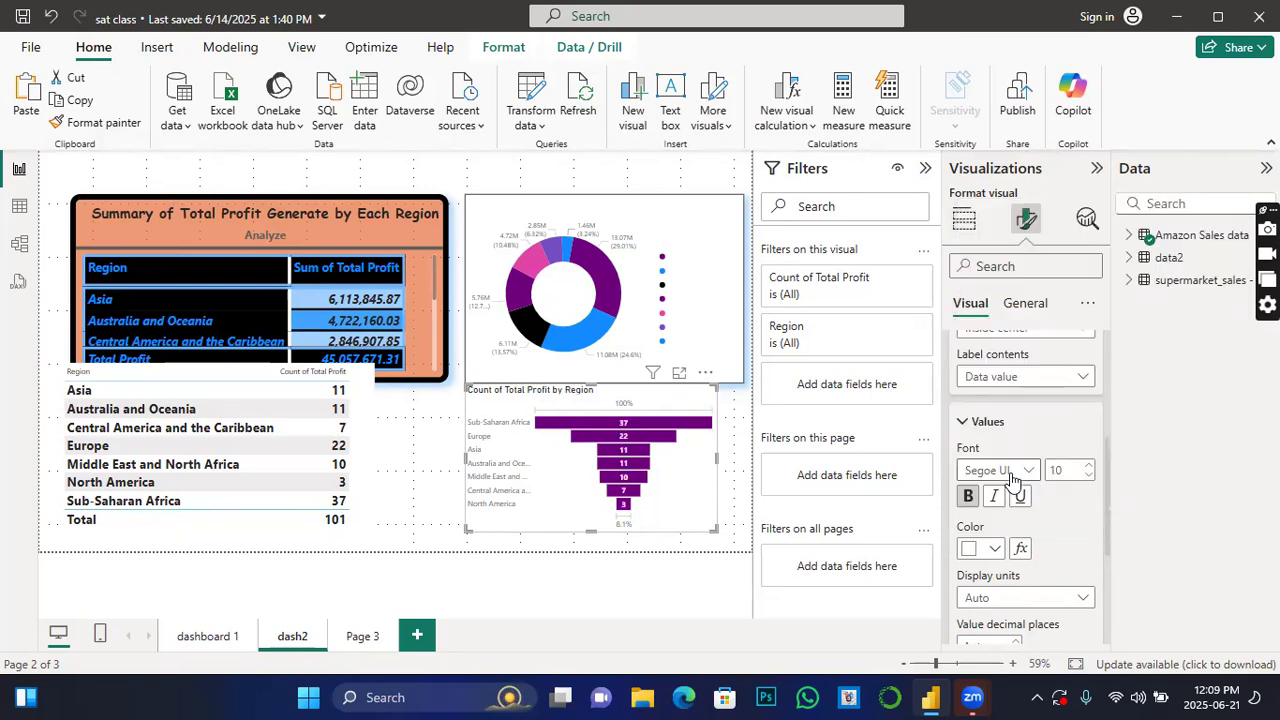
# Try Thousands as the display units of the funnel chart's data labels and return to Auto.
pyautogui.scroll(-2, 1042, 568)
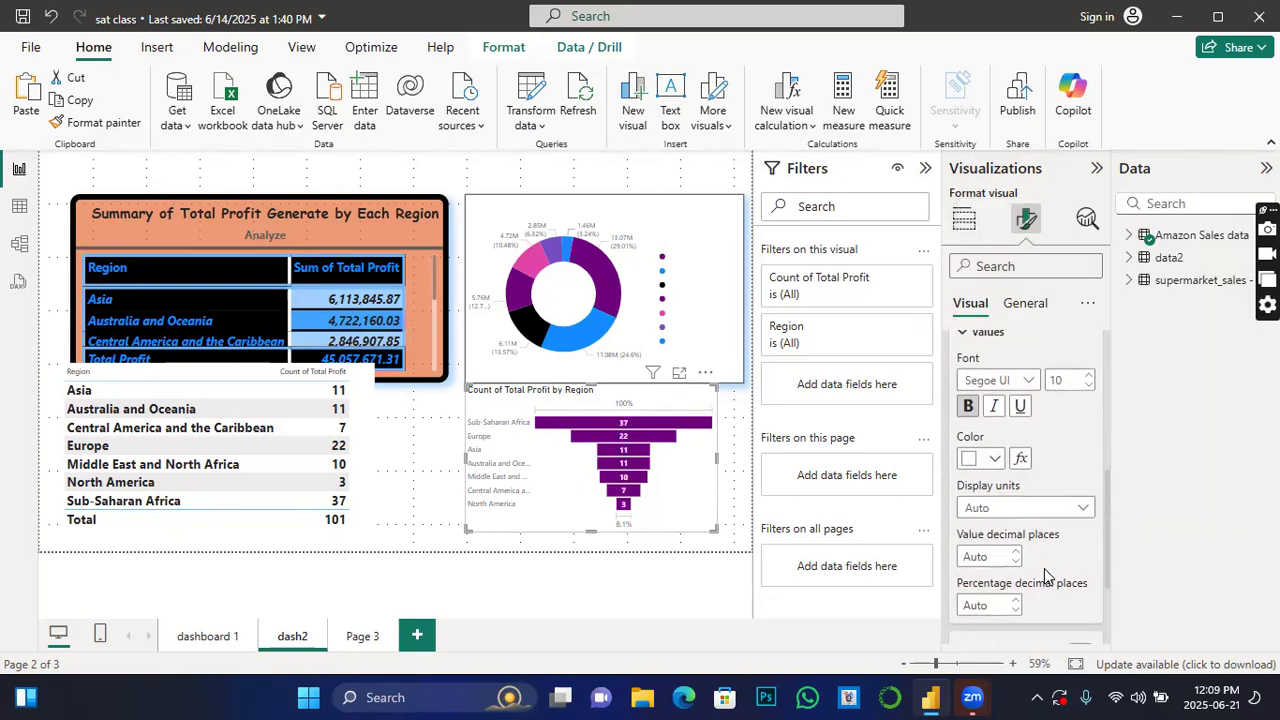
pyautogui.click(1084, 505)
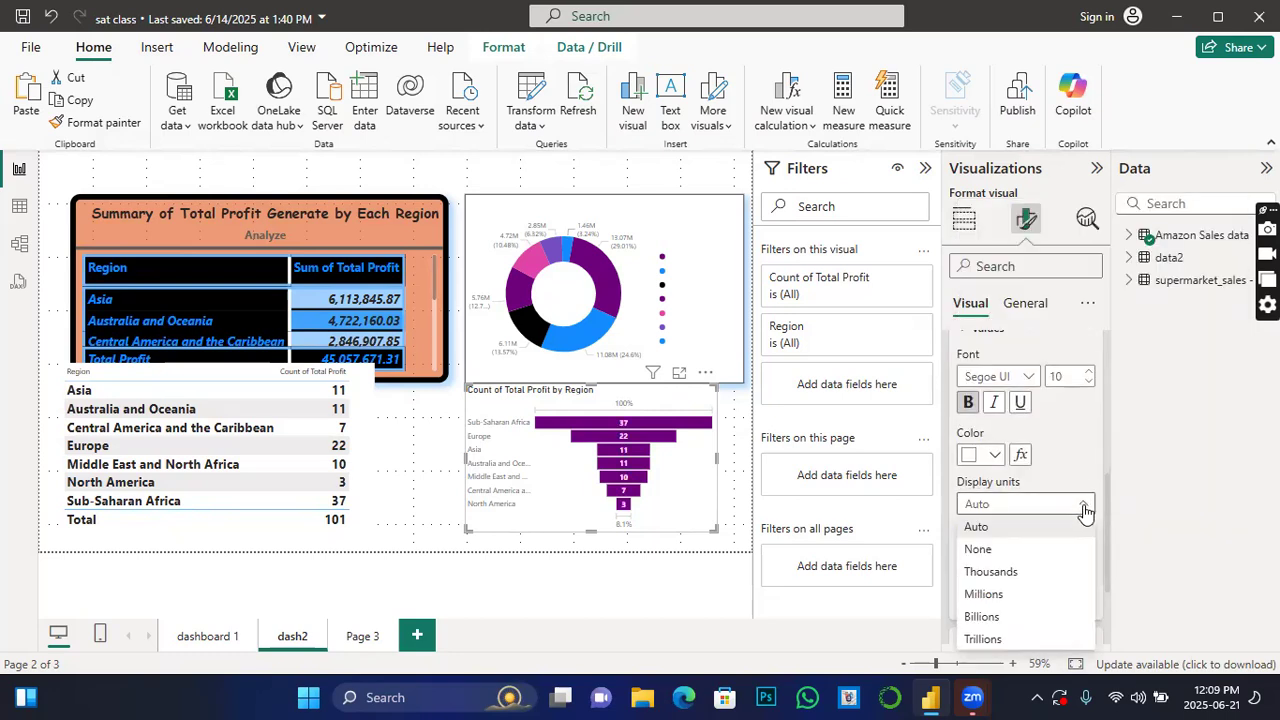
pyautogui.click(1043, 570)
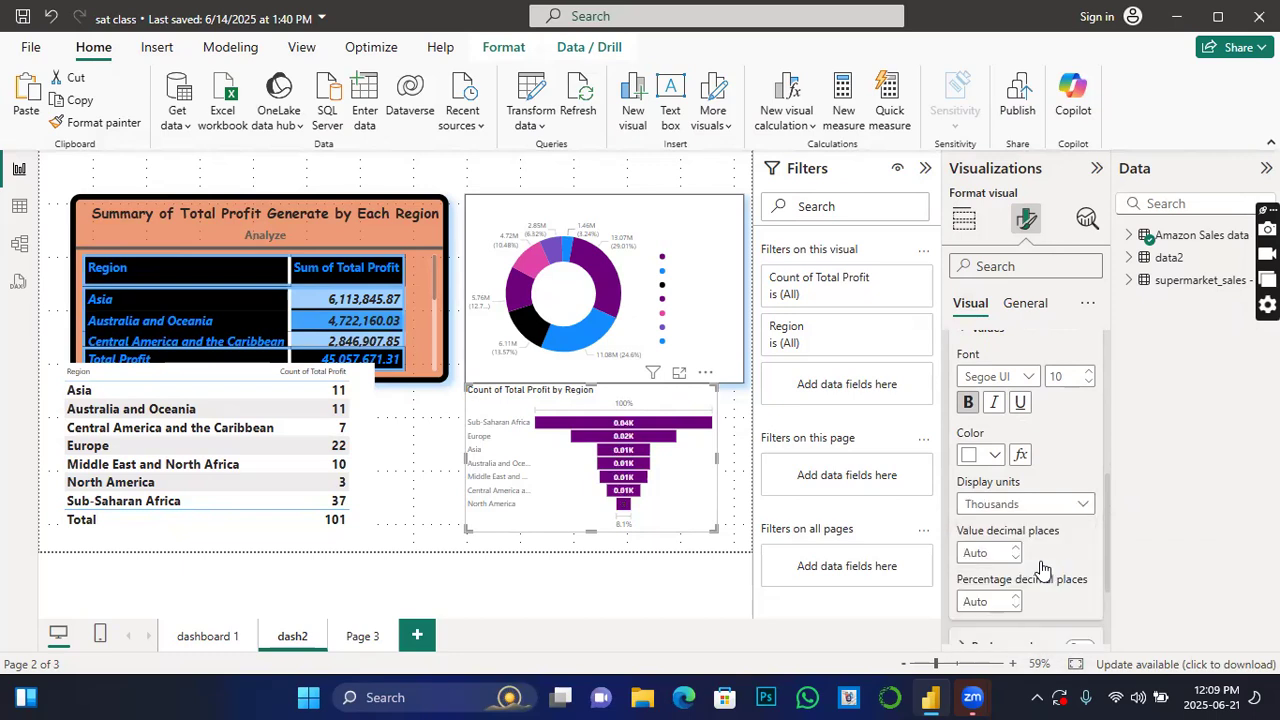
pyautogui.click(1080, 505)
pyautogui.click(993, 526)
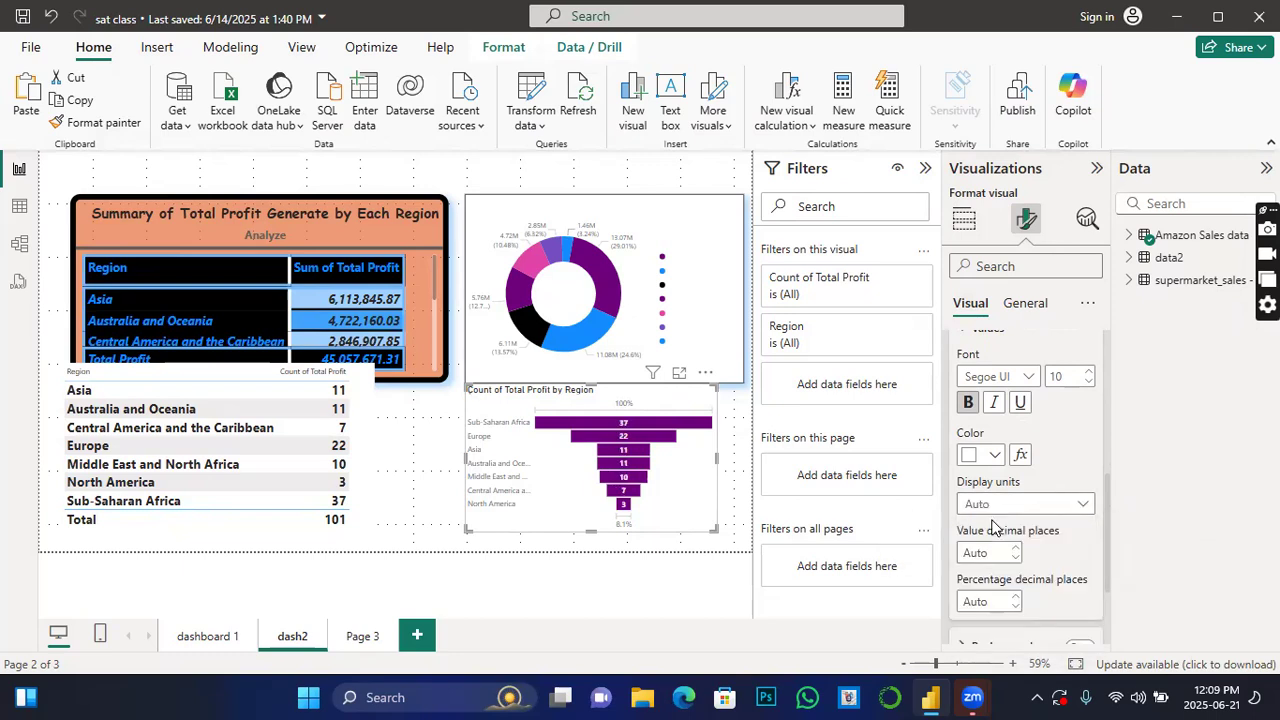
# Turn on the background of the funnel chart's data labels, coloring it light blue with 0% transparency.
pyautogui.scroll(-2, 1010, 530)
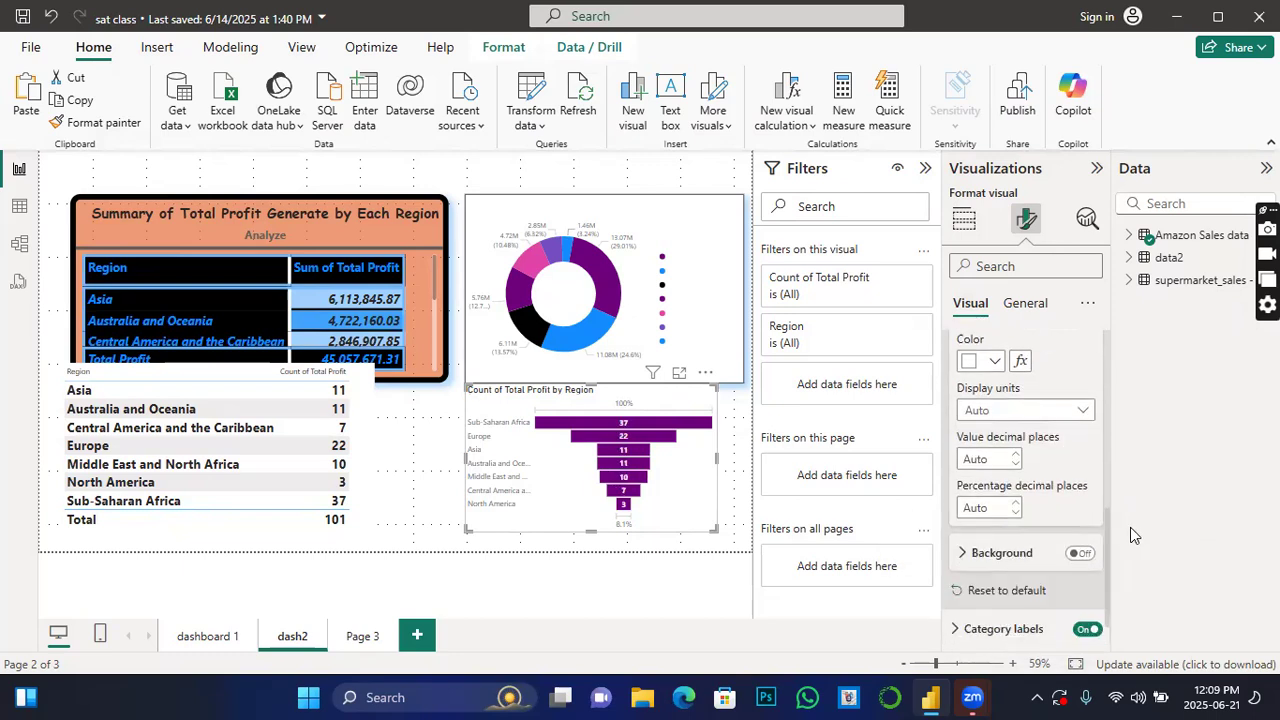
pyautogui.click(1080, 553)
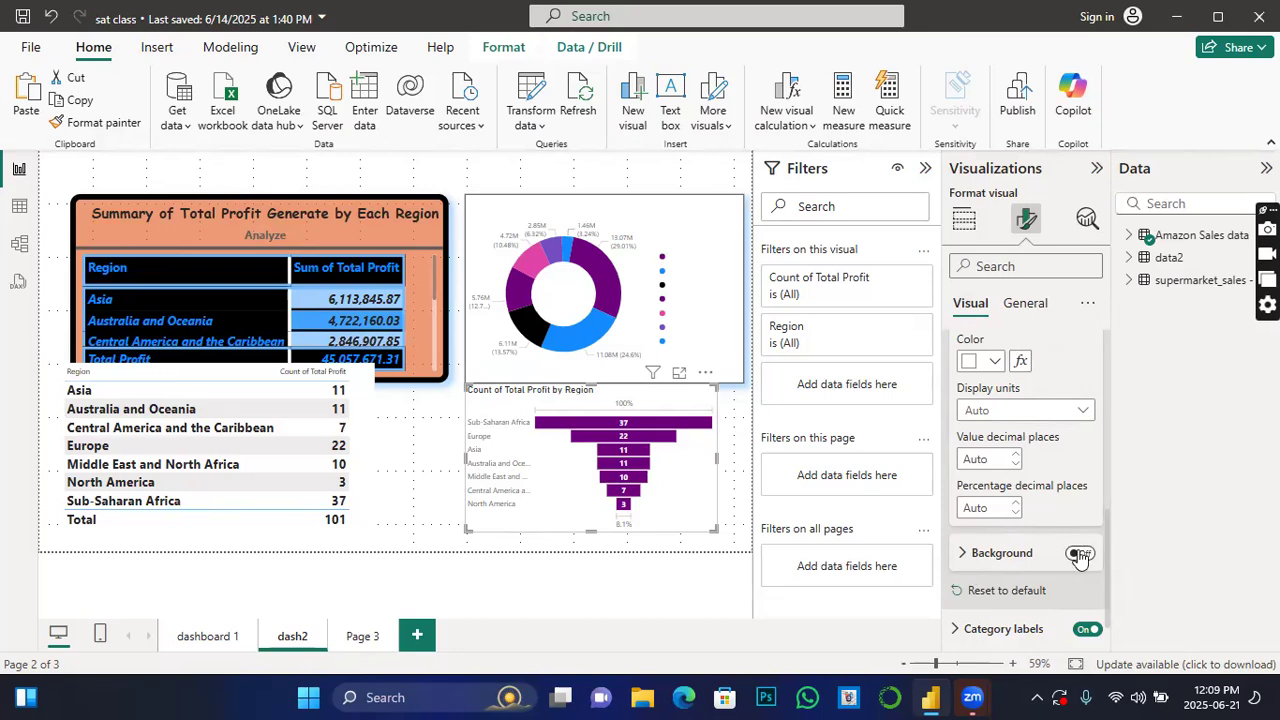
pyautogui.click(964, 554)
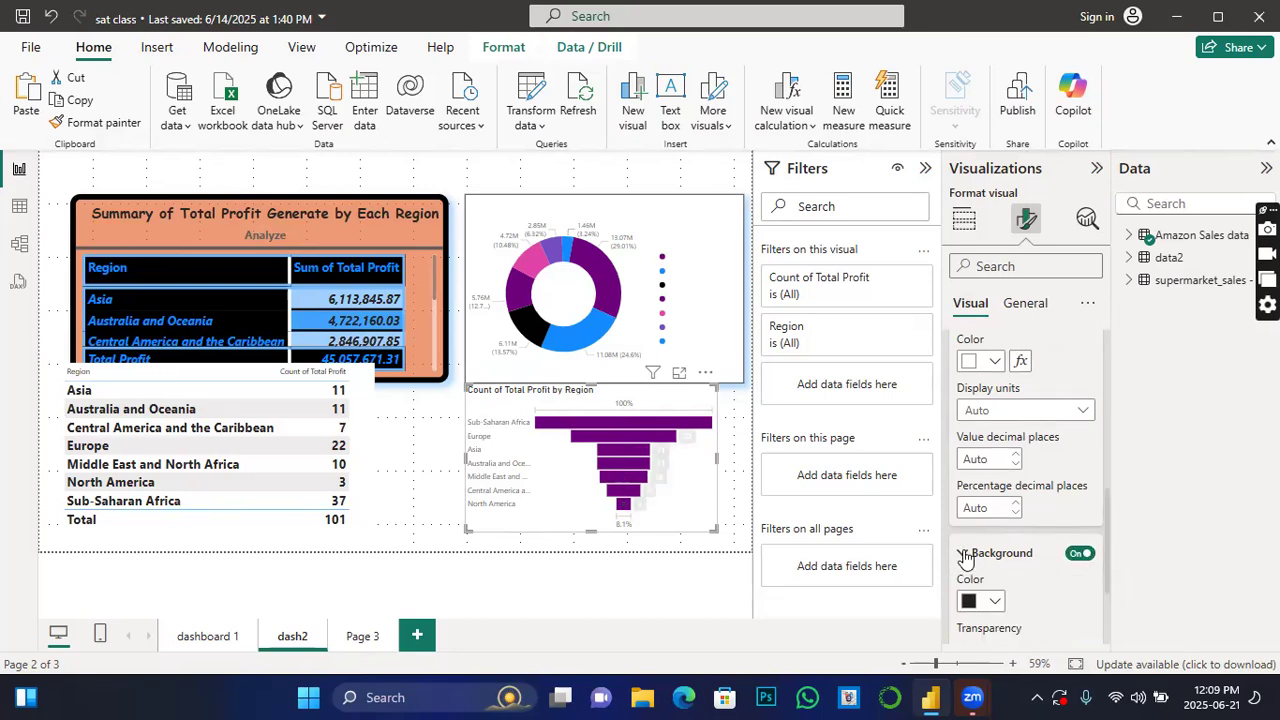
pyautogui.click(980, 600)
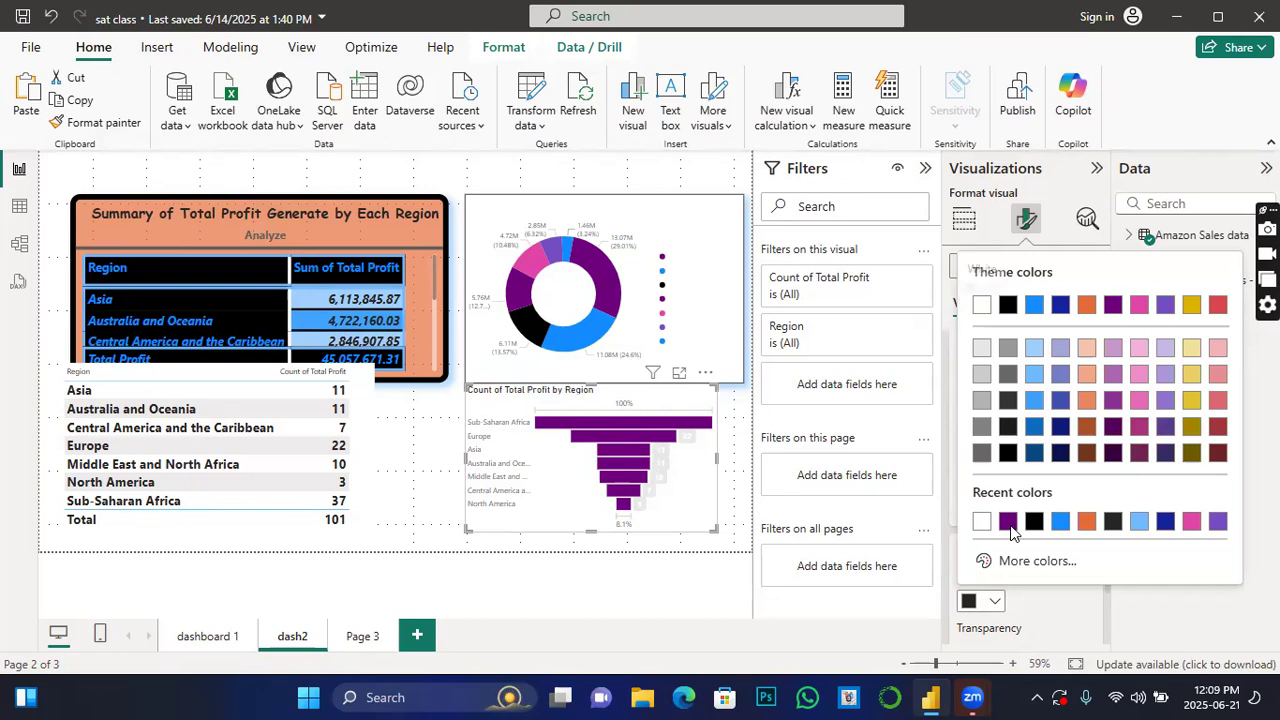
pyautogui.click(1035, 402)
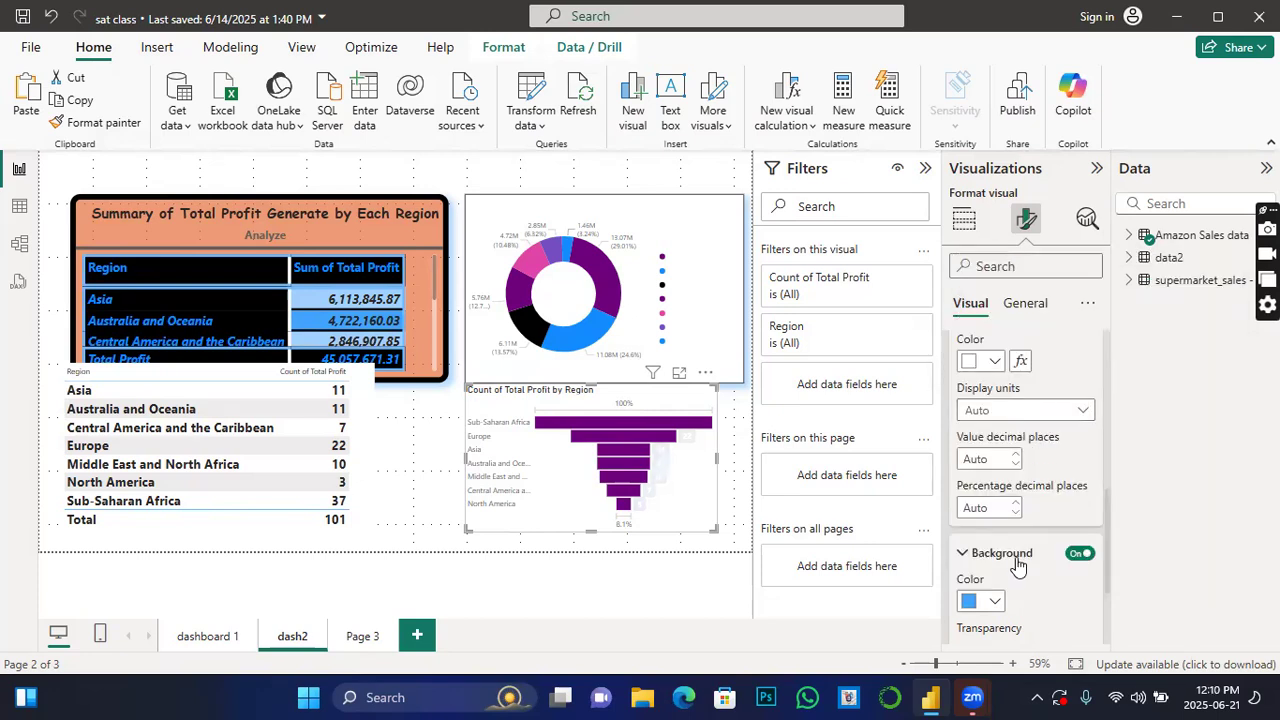
pyautogui.scroll(-1, 1018, 565)
pyautogui.moveTo(1078, 563); pyautogui.dragTo(1039, 567)
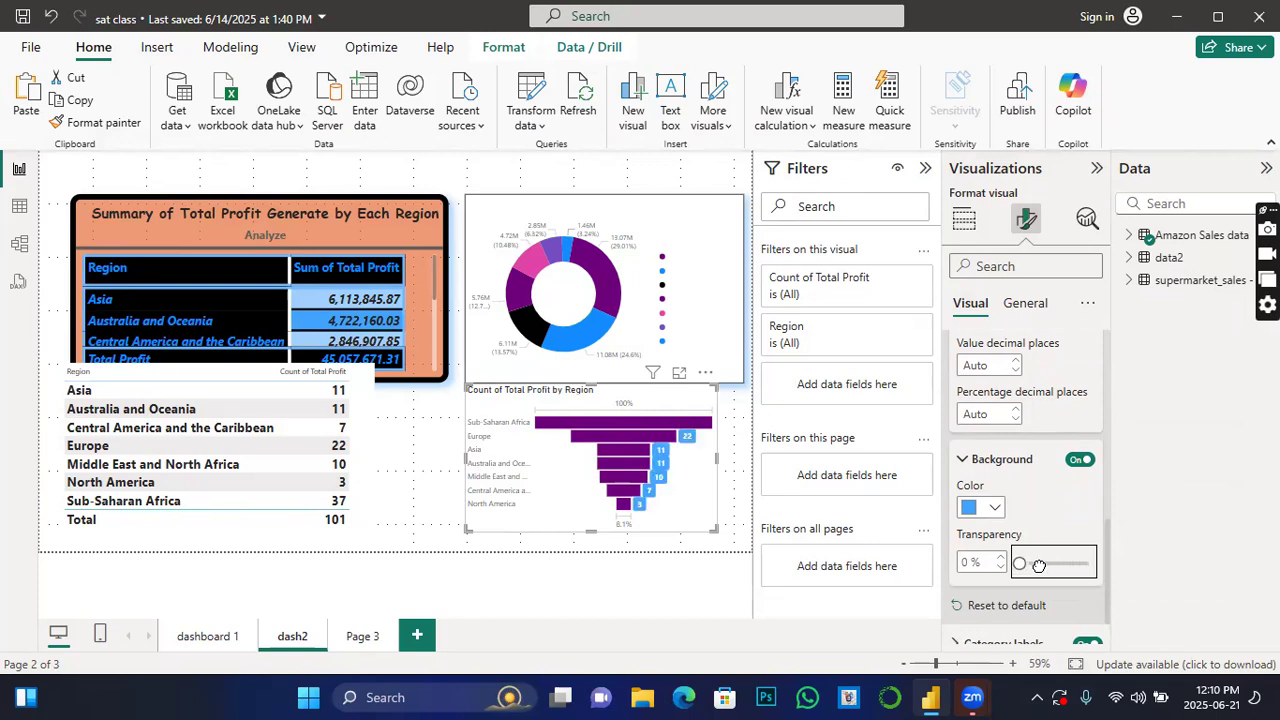
# Make the funnel chart's category labels bold and black.
pyautogui.scroll(-2, 1053, 553)
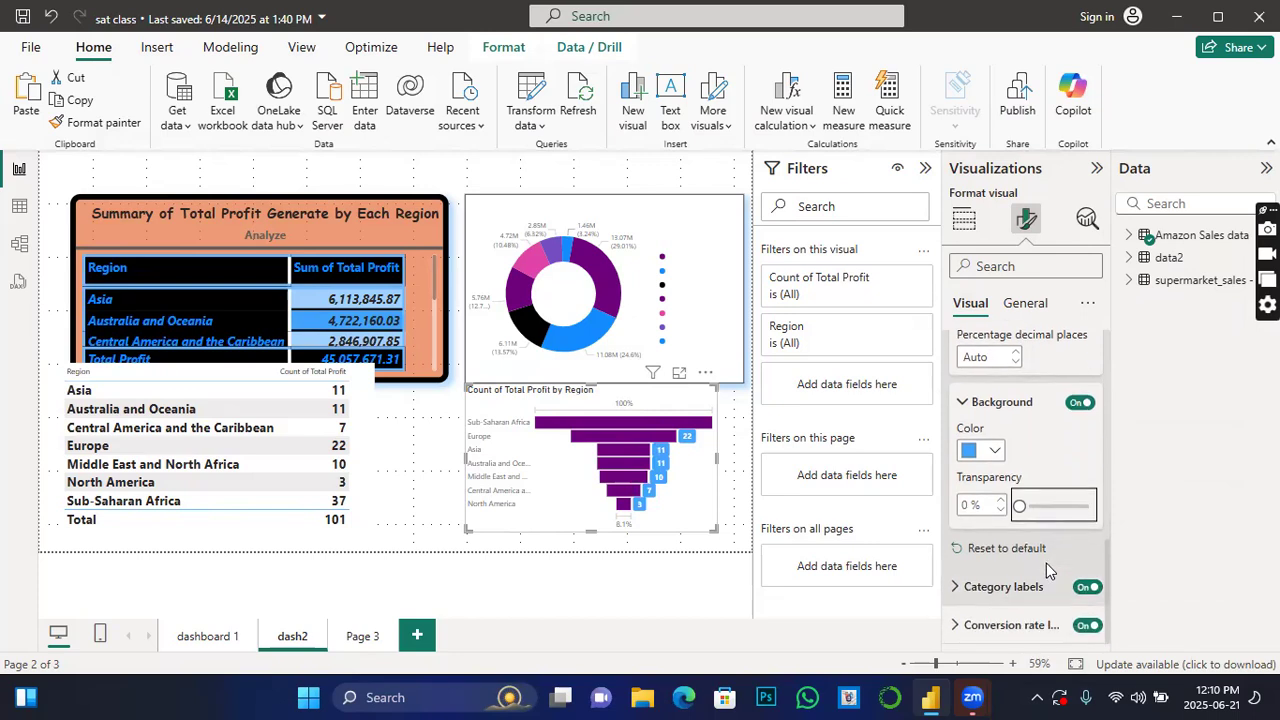
pyautogui.click(1046, 563)
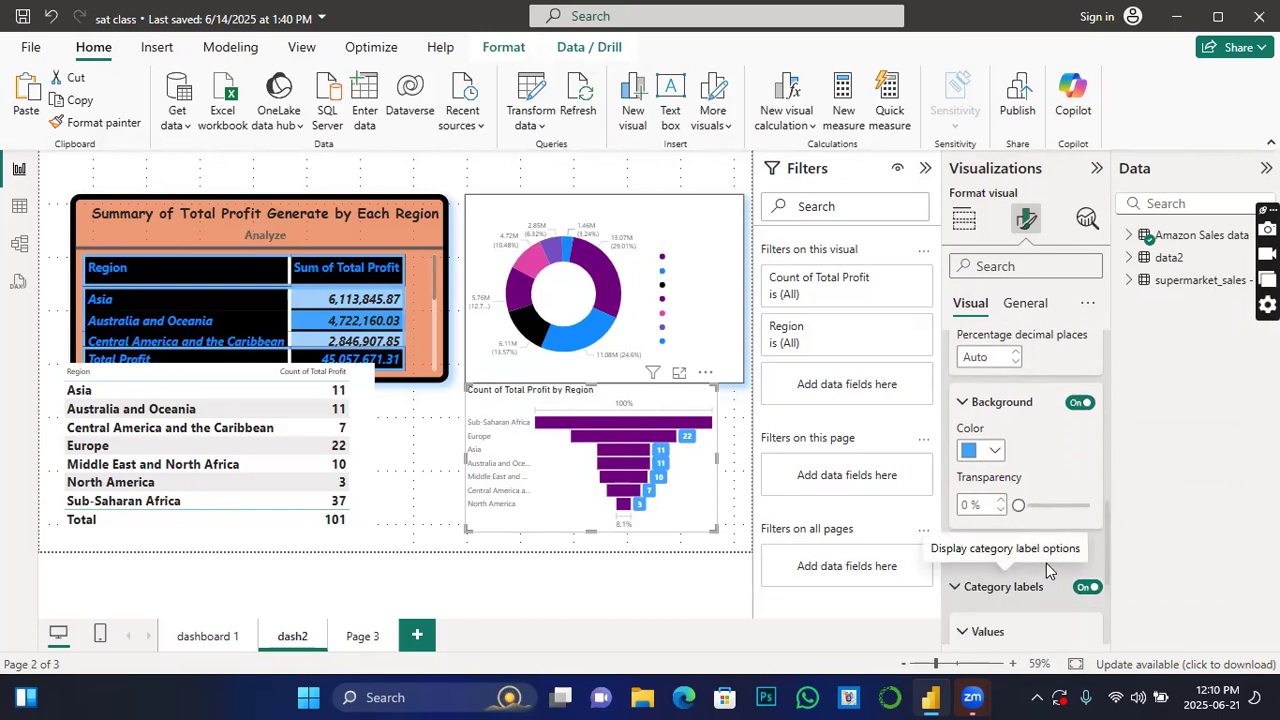
pyautogui.scroll(-2, 1046, 563)
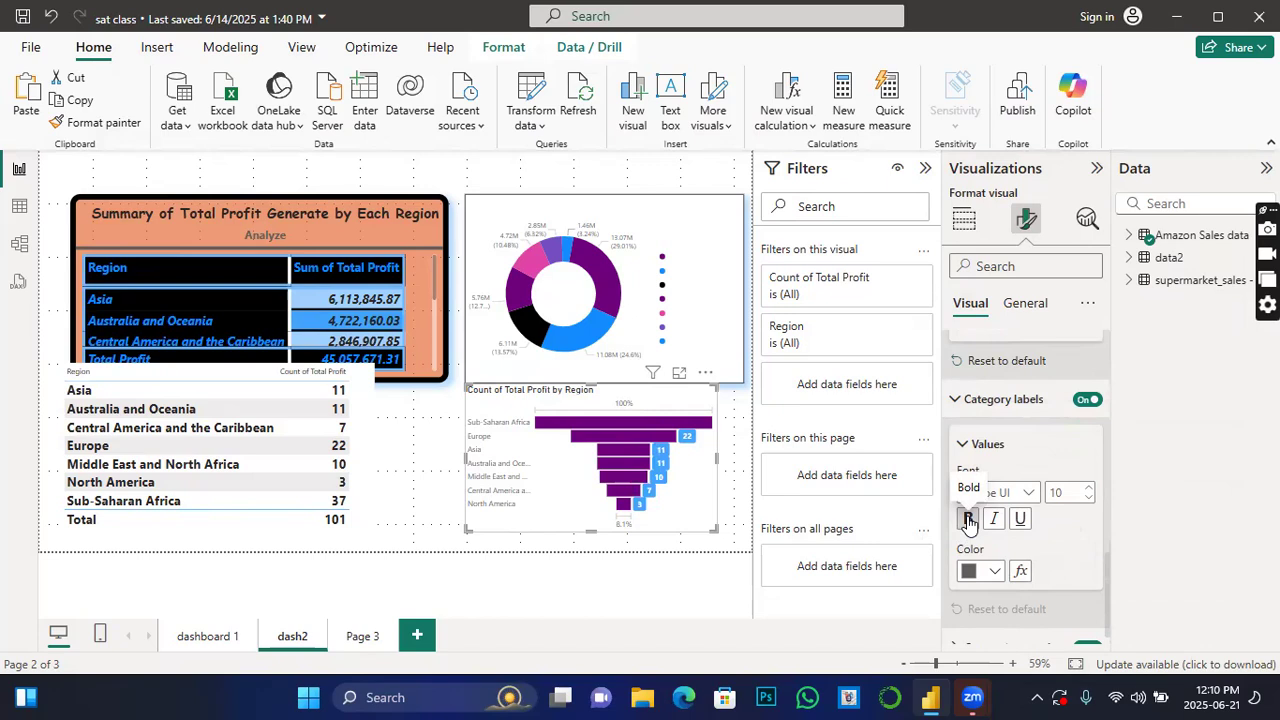
pyautogui.click(968, 520)
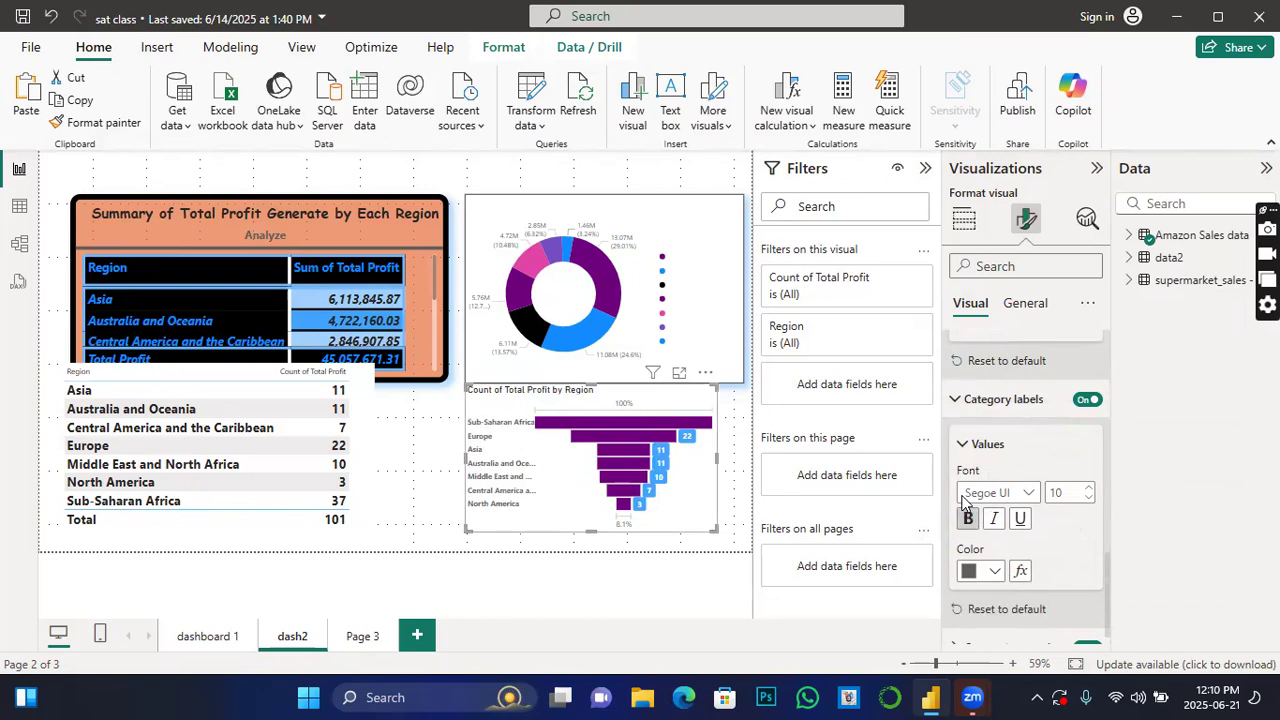
pyautogui.click(996, 571)
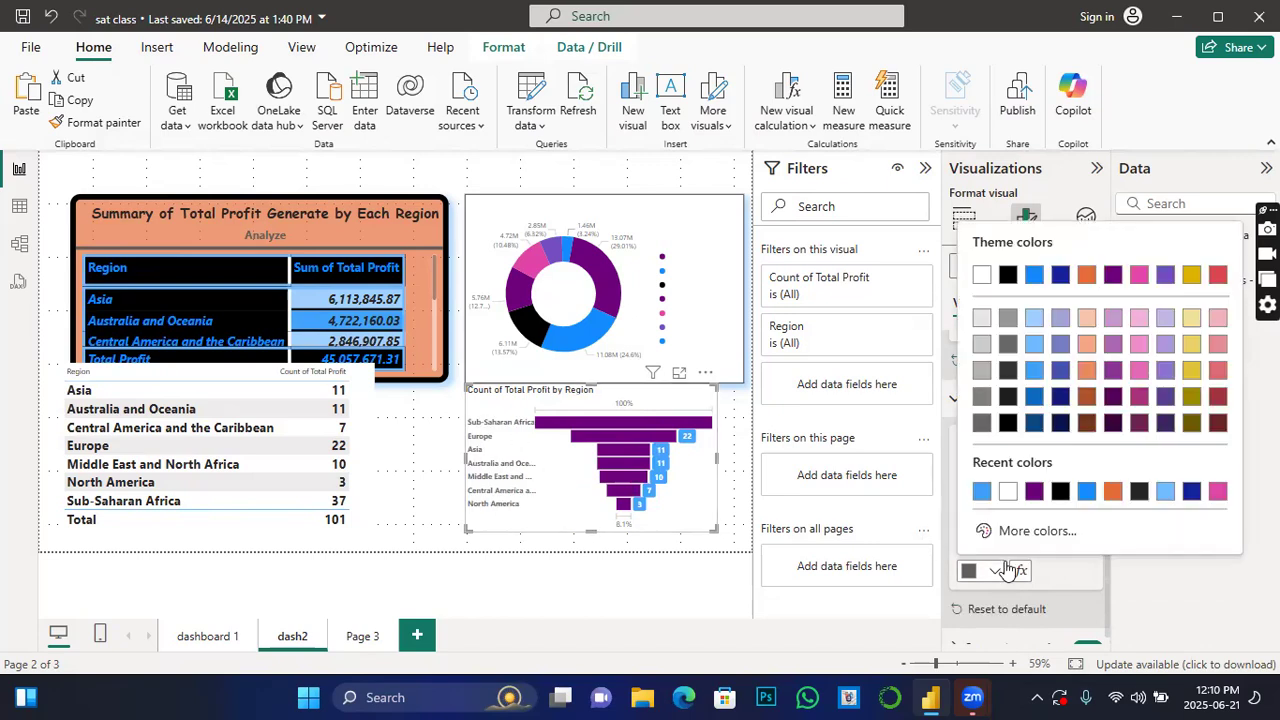
pyautogui.click(1060, 490)
pyautogui.scroll(-1, 1045, 560)
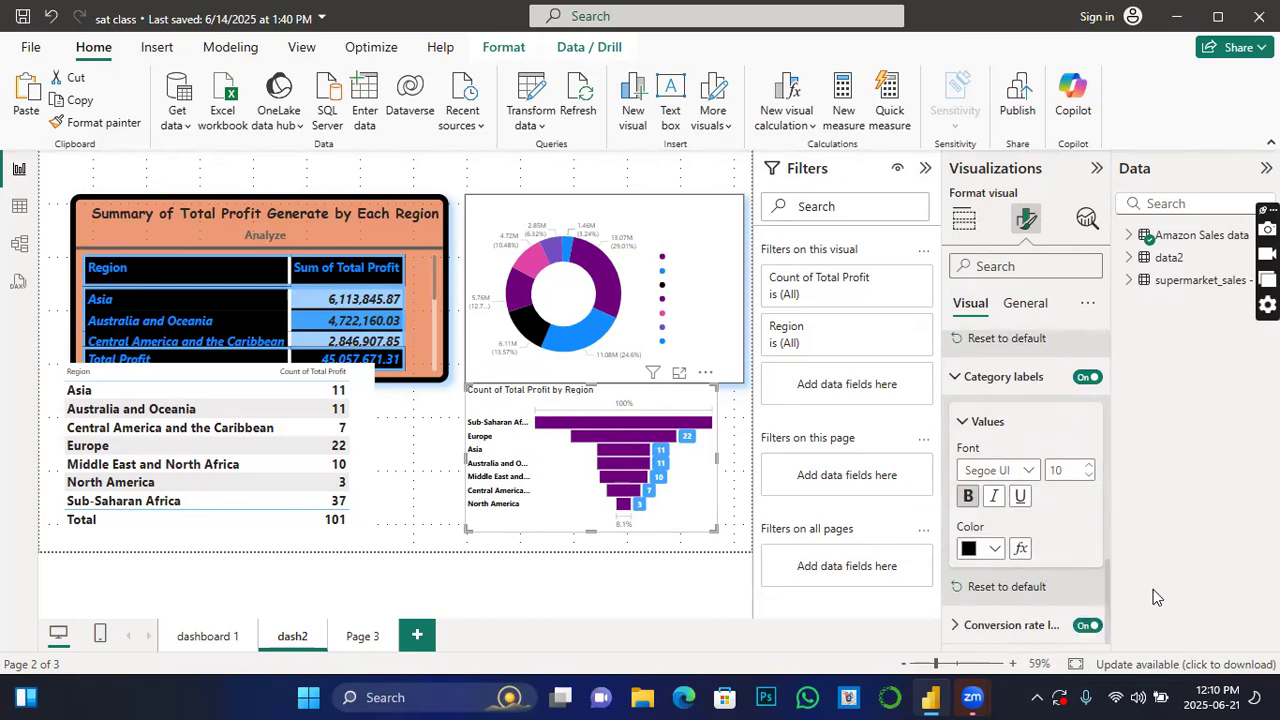
# Try black as the funnel chart's background color and return it to white.
pyautogui.scroll(-3, 1026, 569)
pyautogui.scroll(2, 1020, 450)
pyautogui.click(1020, 305)
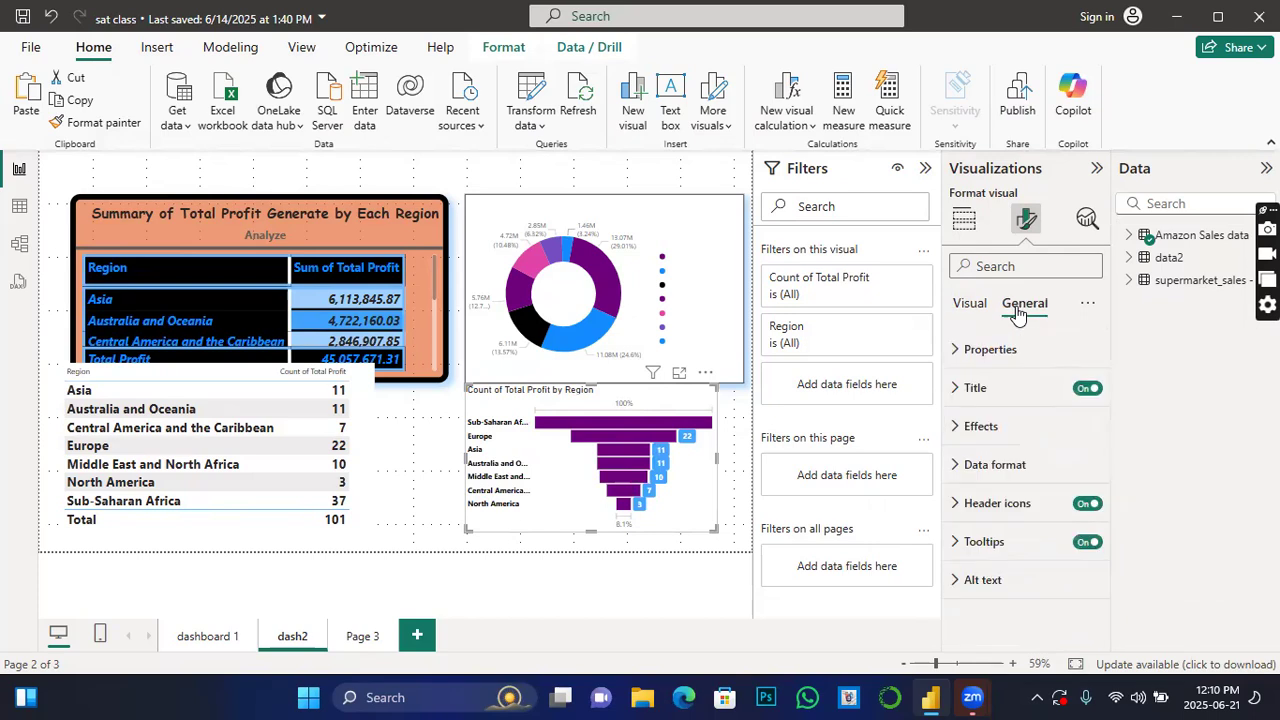
pyautogui.click(958, 436)
pyautogui.click(997, 521)
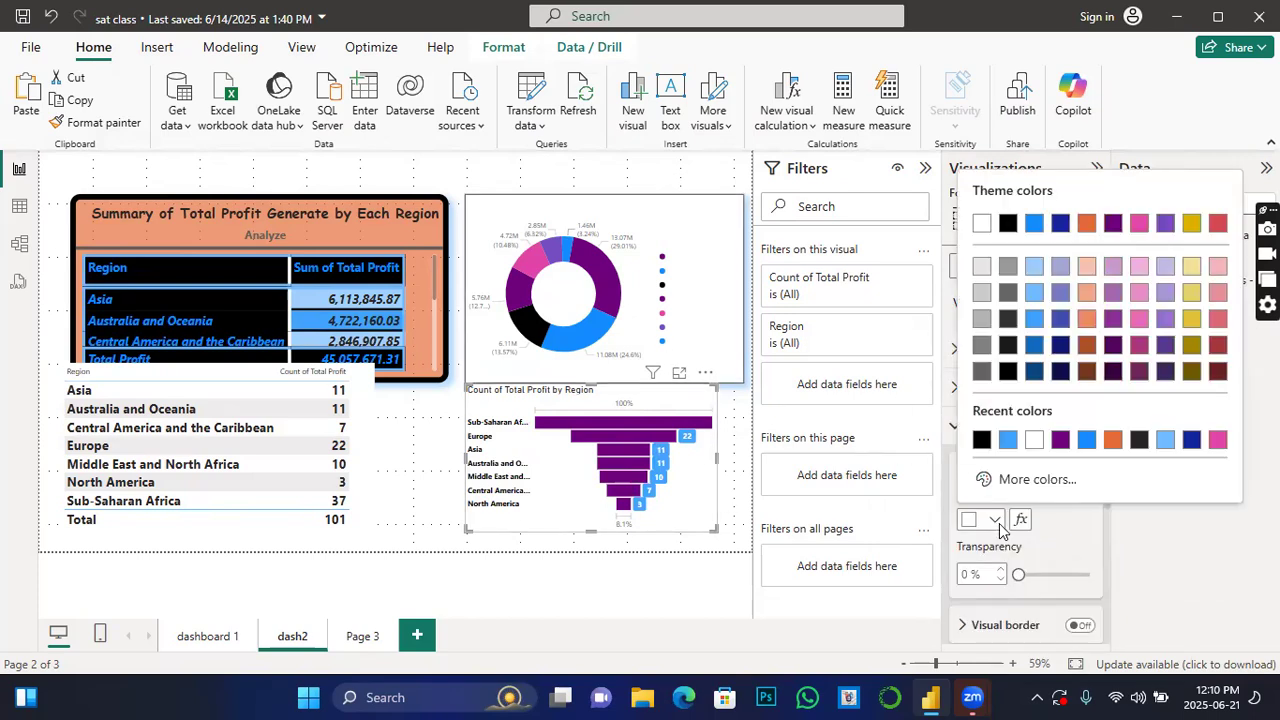
pyautogui.click(981, 439)
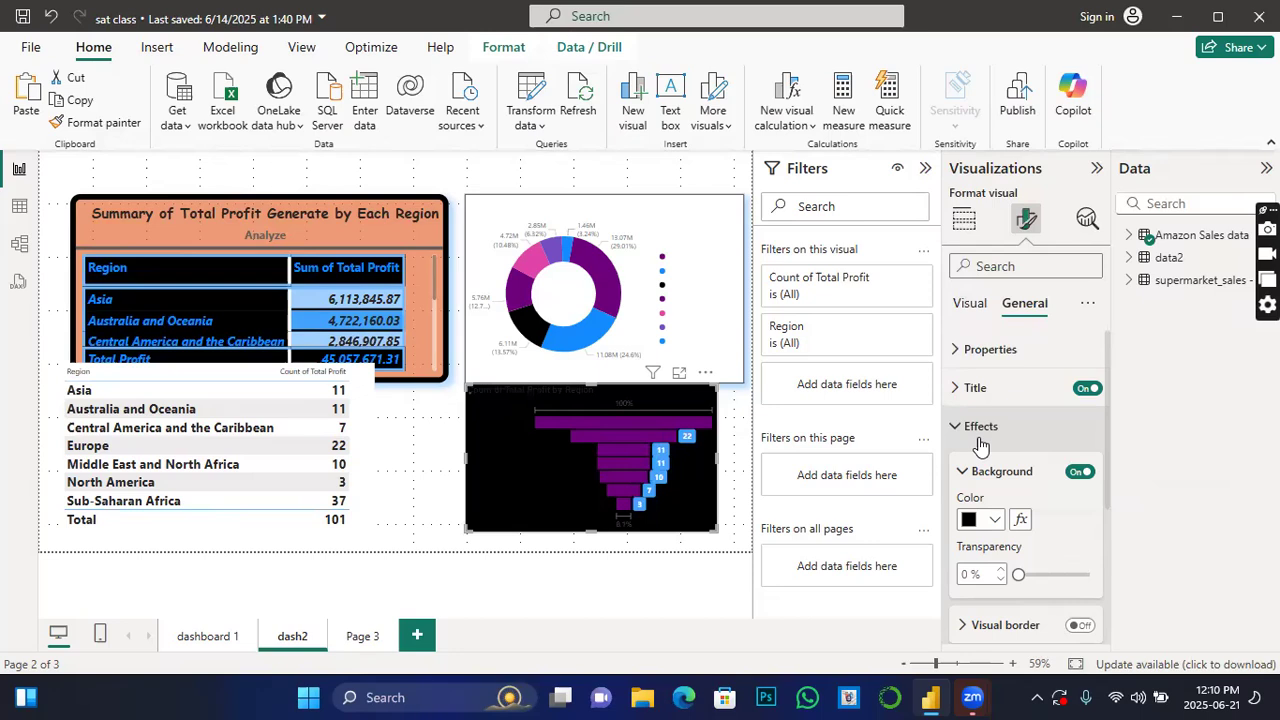
pyautogui.click(994, 519)
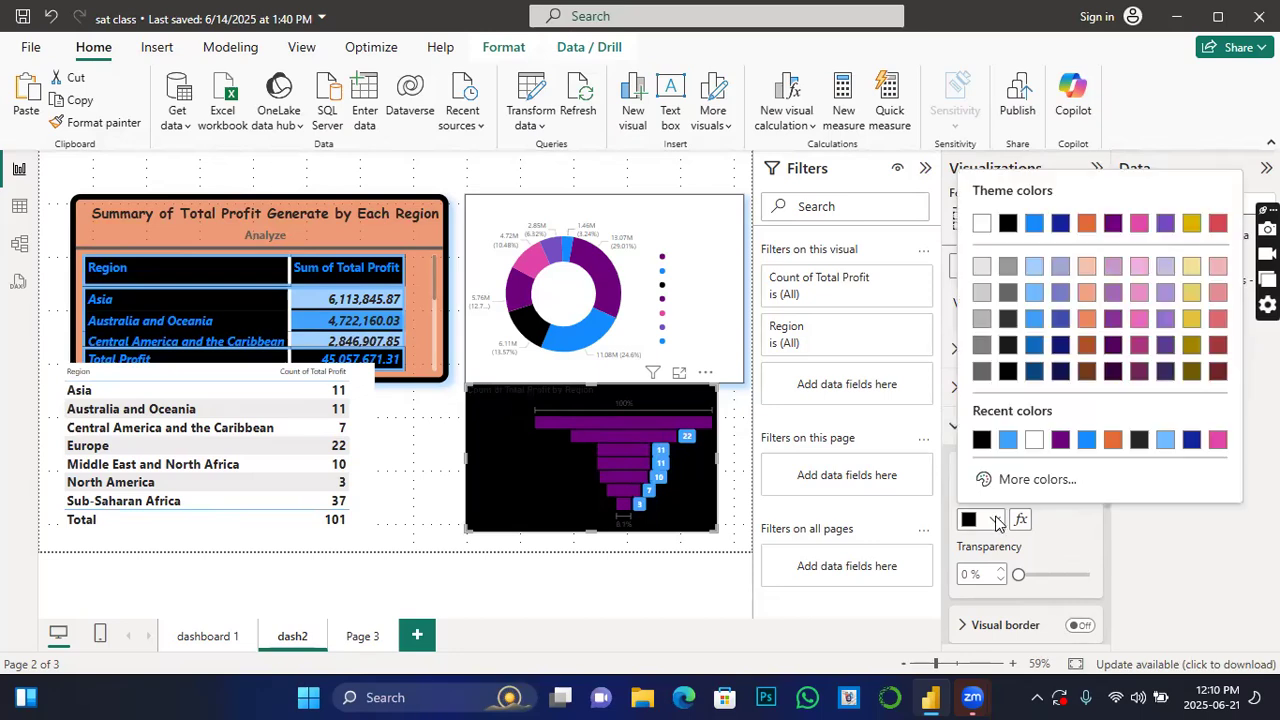
pyautogui.click(1033, 441)
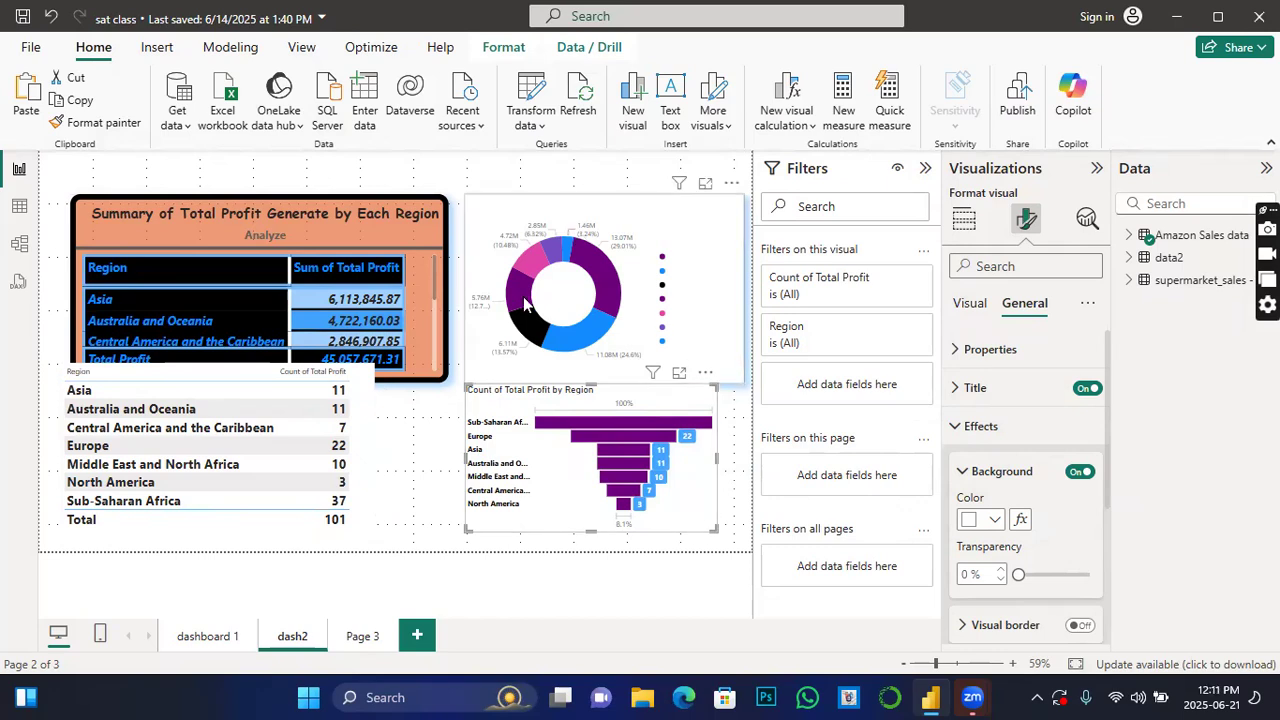
# Set the wallpaper color of the dash2 page to a medium shade of the dark blue theme color.
pyautogui.moveTo(527, 305)
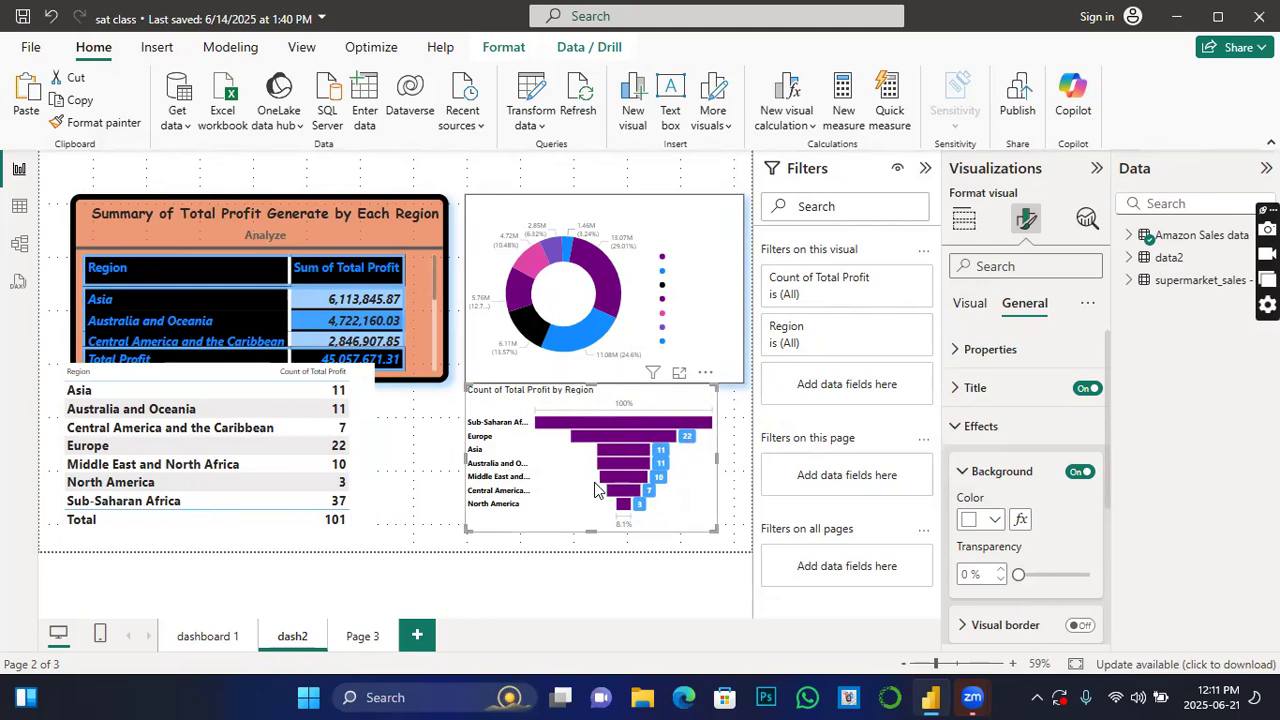
pyautogui.click(622, 173)
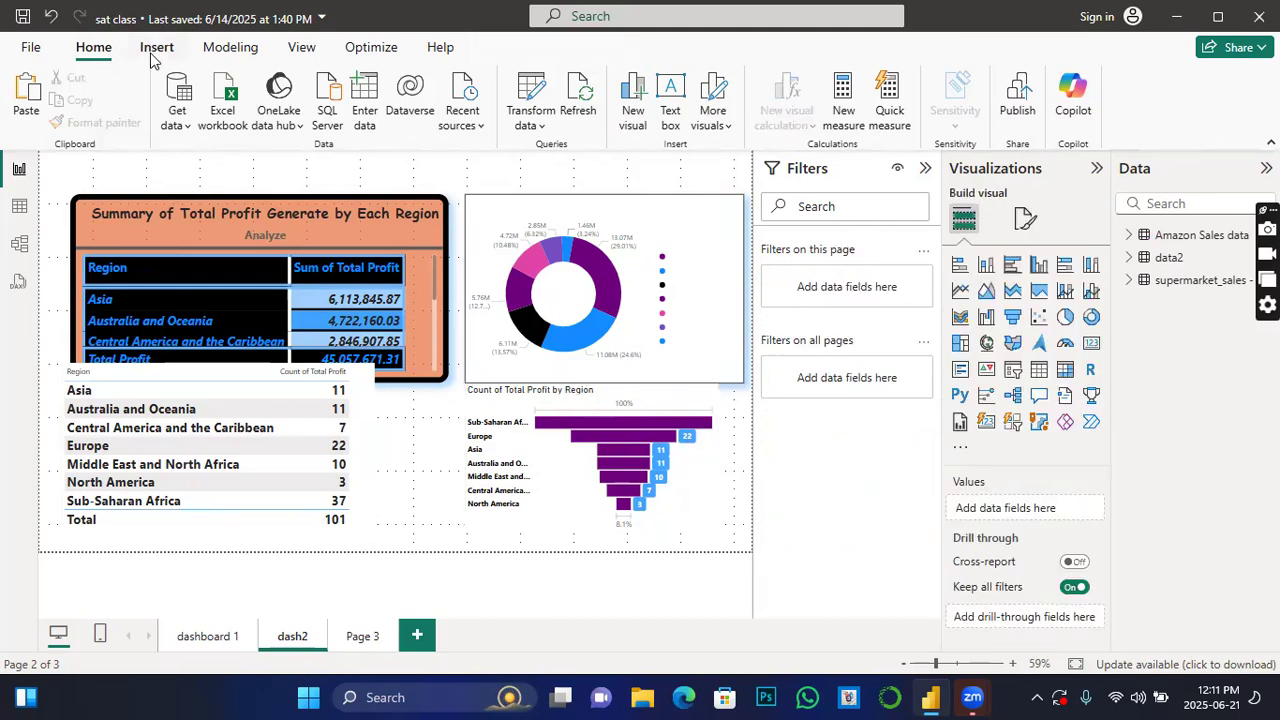
pyautogui.click(299, 50)
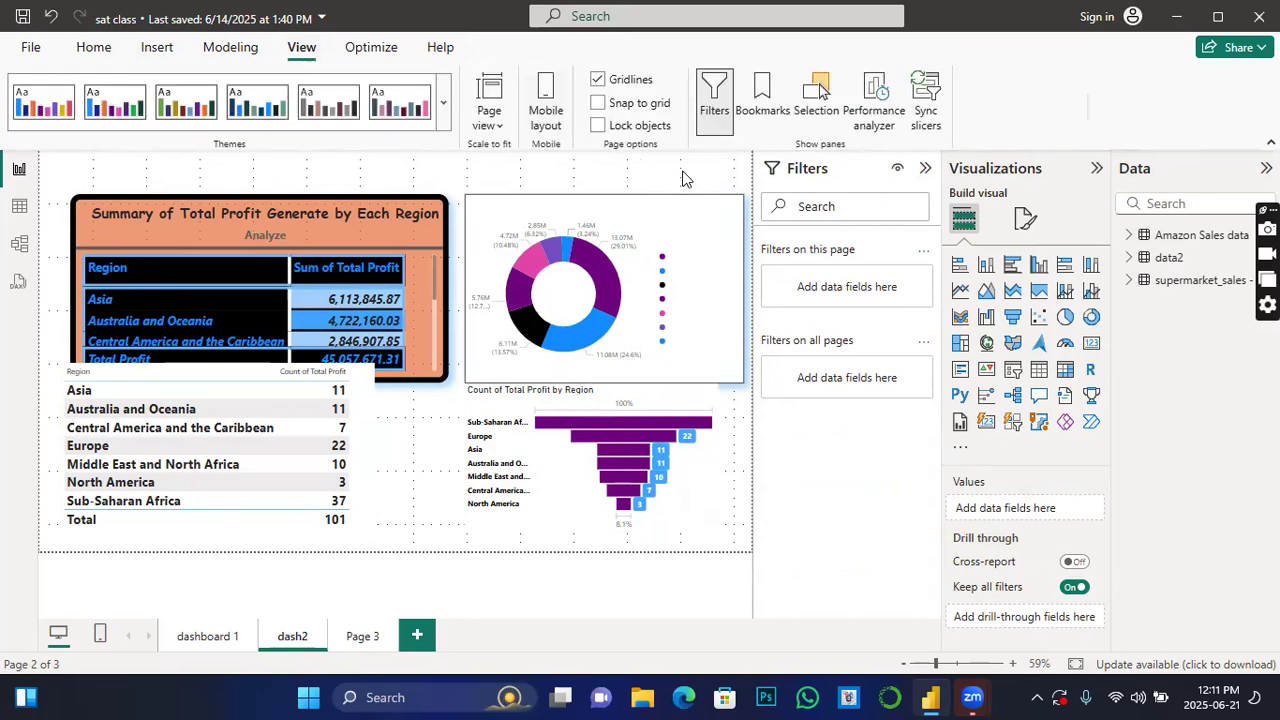
pyautogui.click(1023, 219)
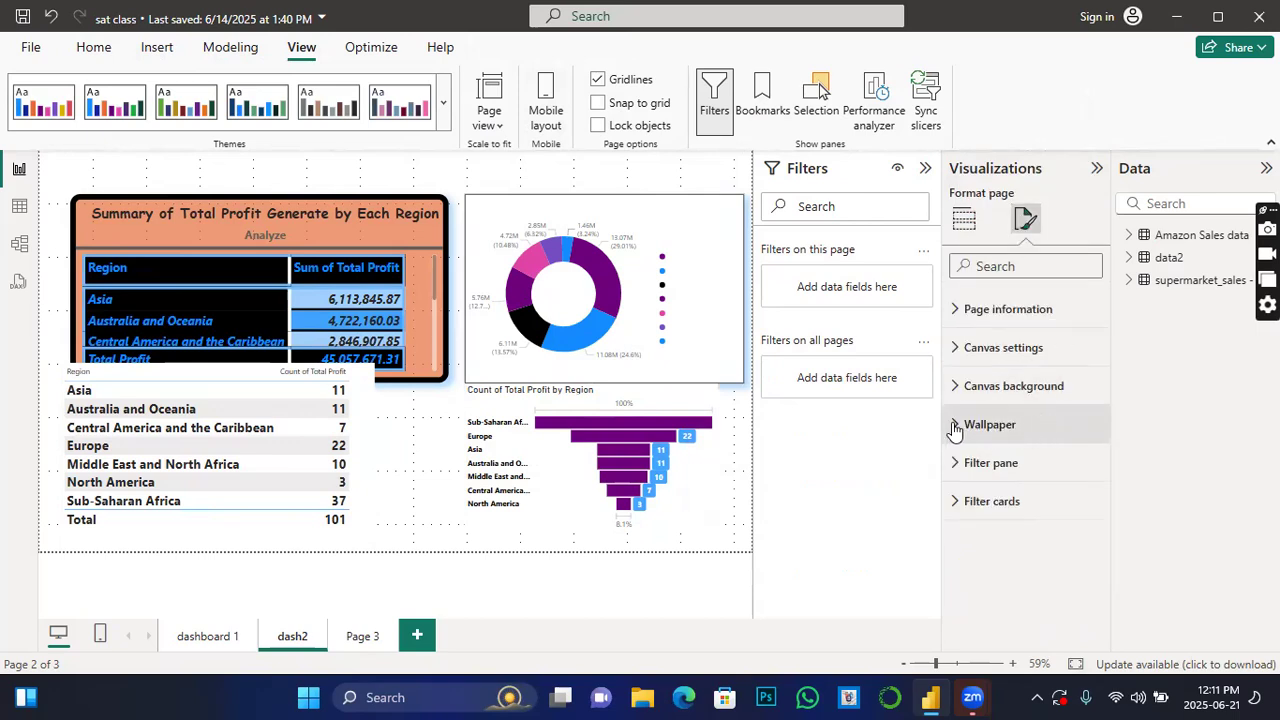
pyautogui.click(956, 425)
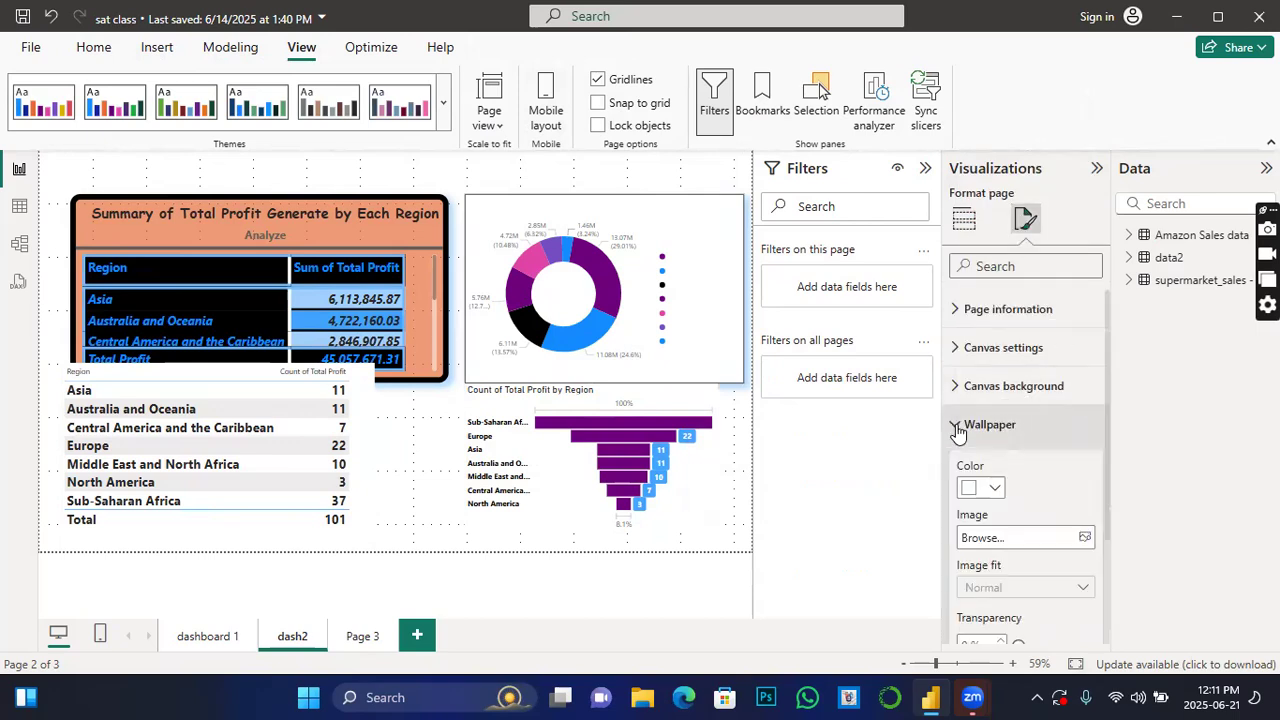
pyautogui.click(995, 488)
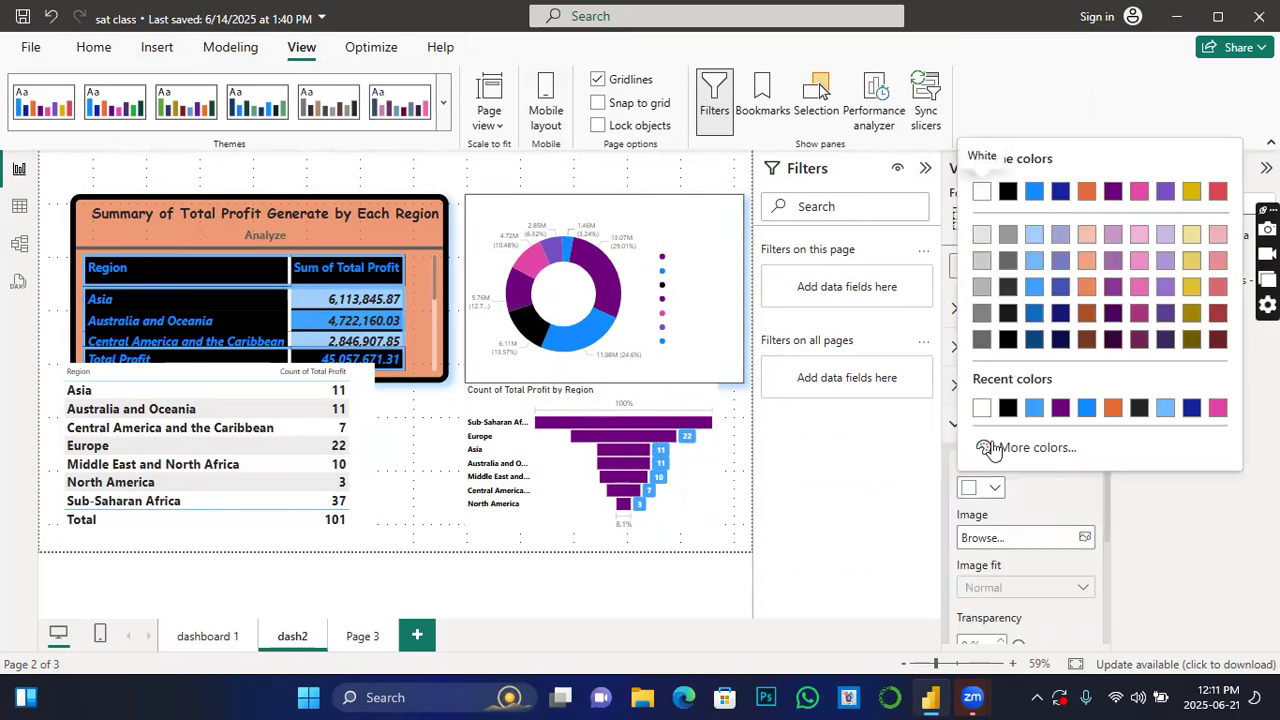
pyautogui.click(1061, 285)
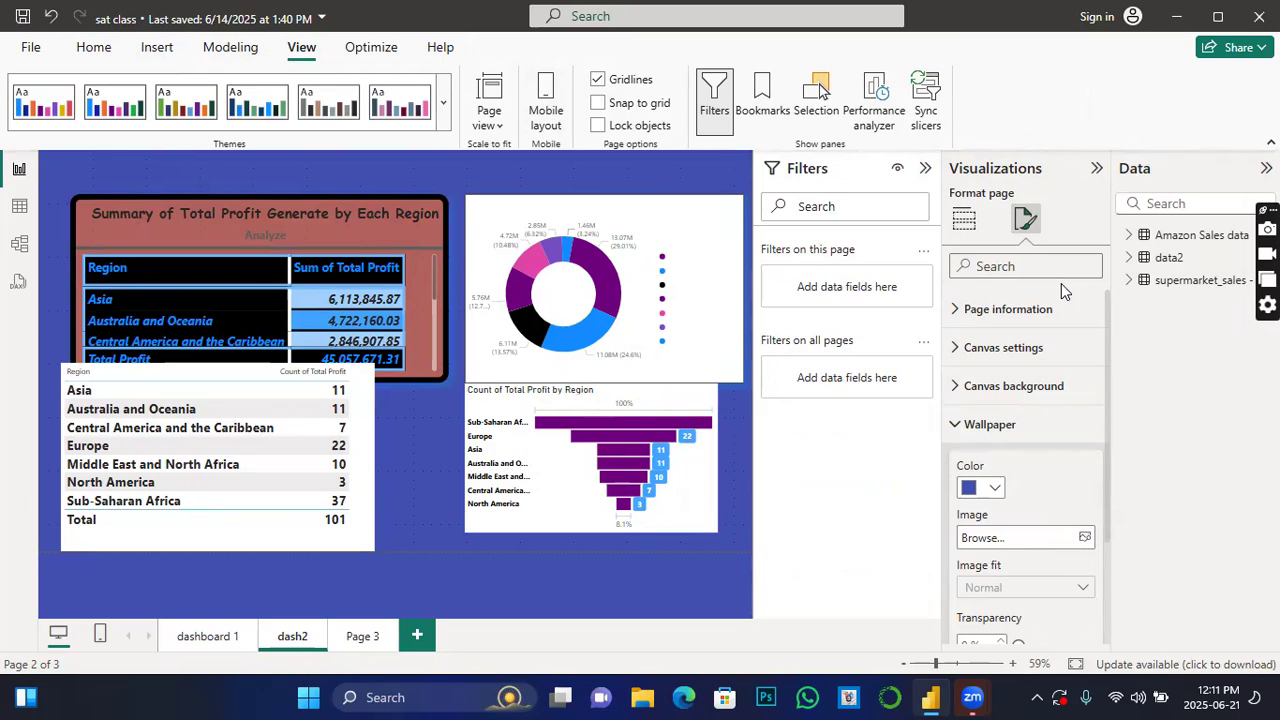
# Move the profit count table to the right and shrink it so it clears the summary table above.
pyautogui.moveTo(386, 487); pyautogui.dragTo(388, 538)
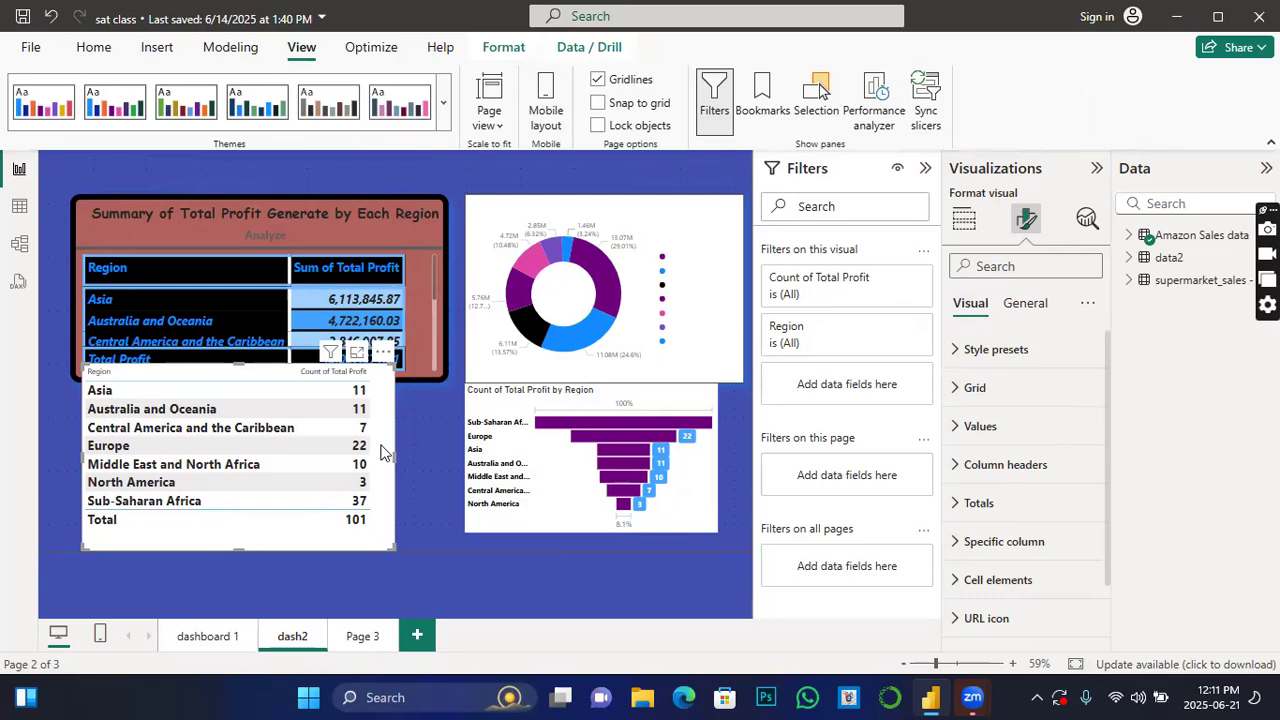
pyautogui.moveTo(394, 363); pyautogui.dragTo(355, 394)
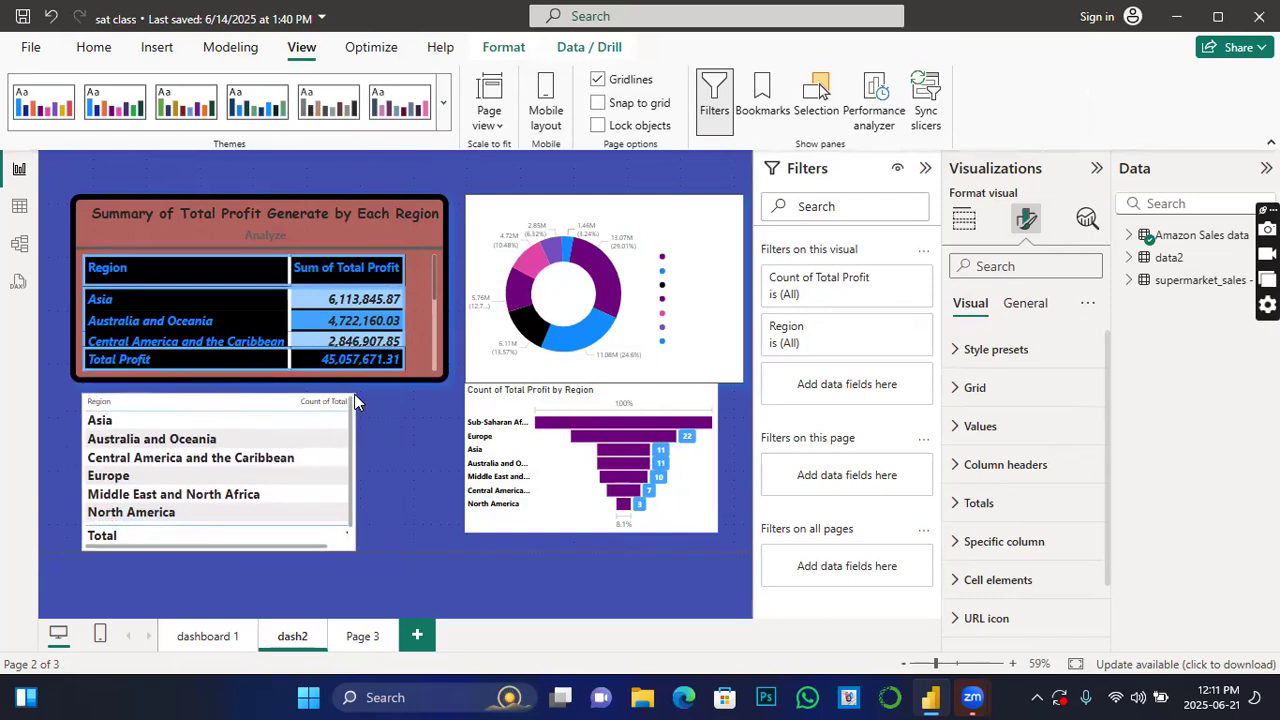
# Try the Actual size page view and return to Fit to page.
pyautogui.click(486, 125)
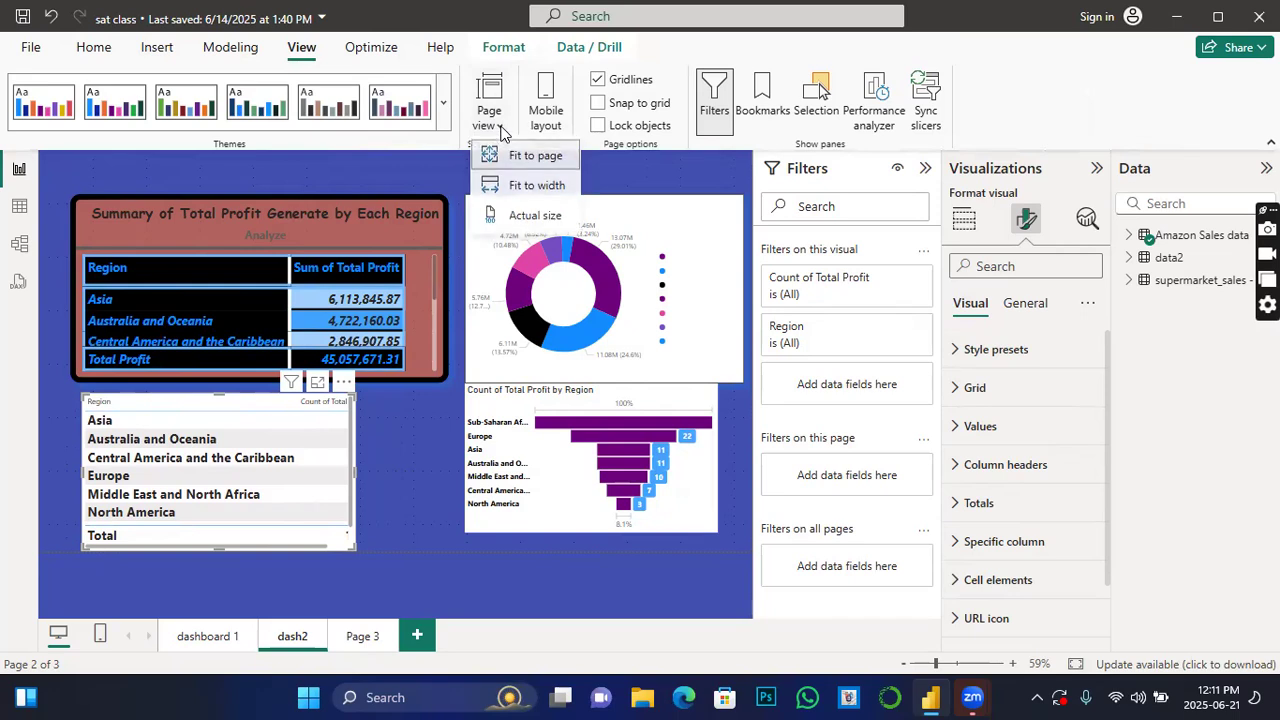
pyautogui.click(533, 217)
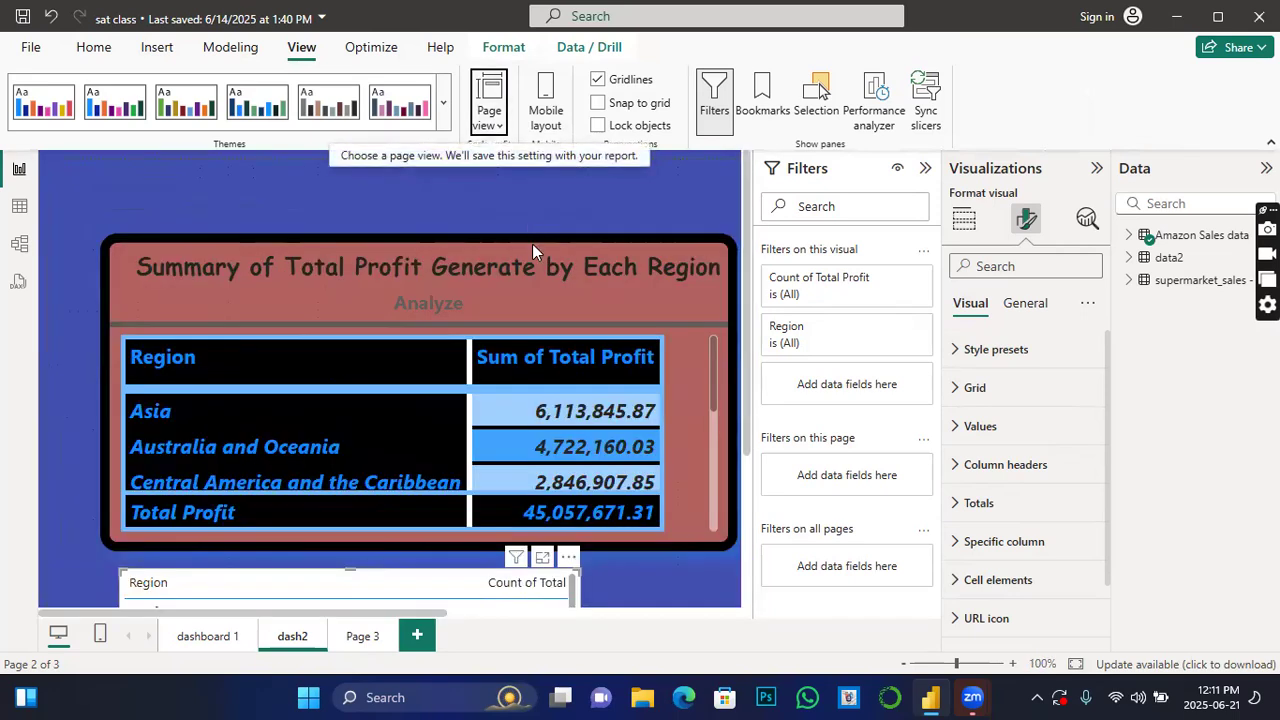
pyautogui.click(496, 132)
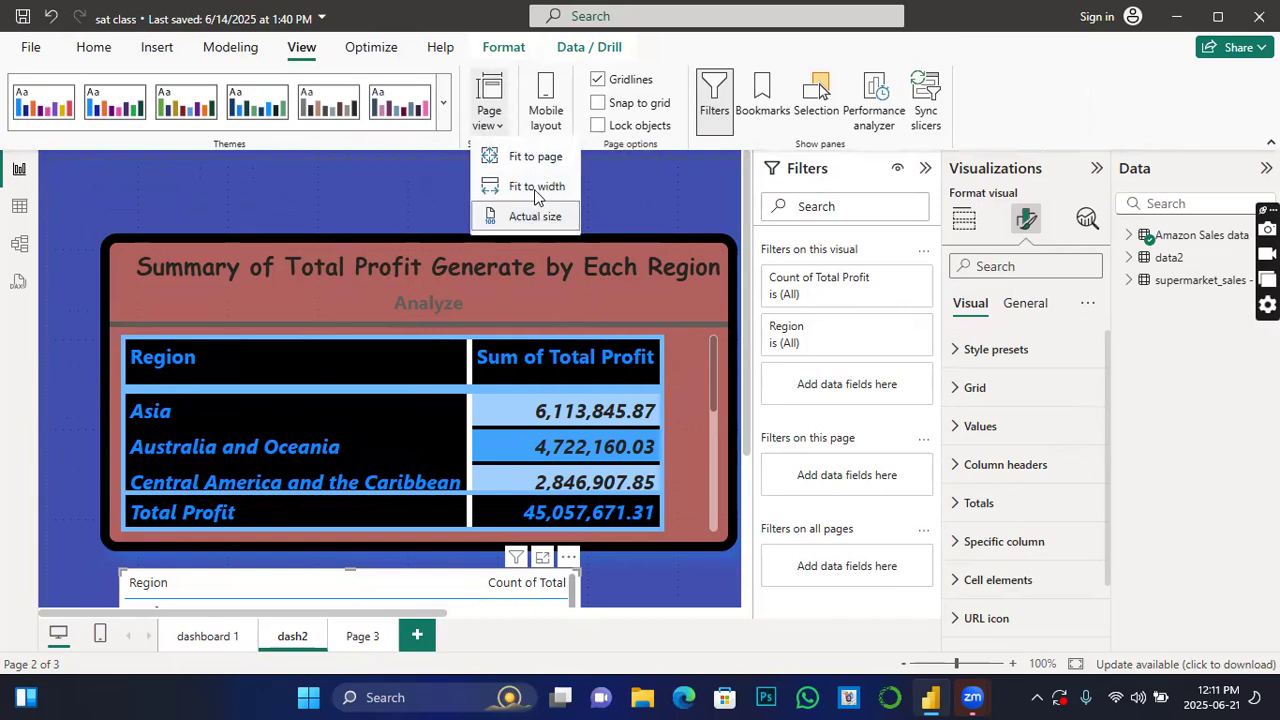
pyautogui.click(527, 159)
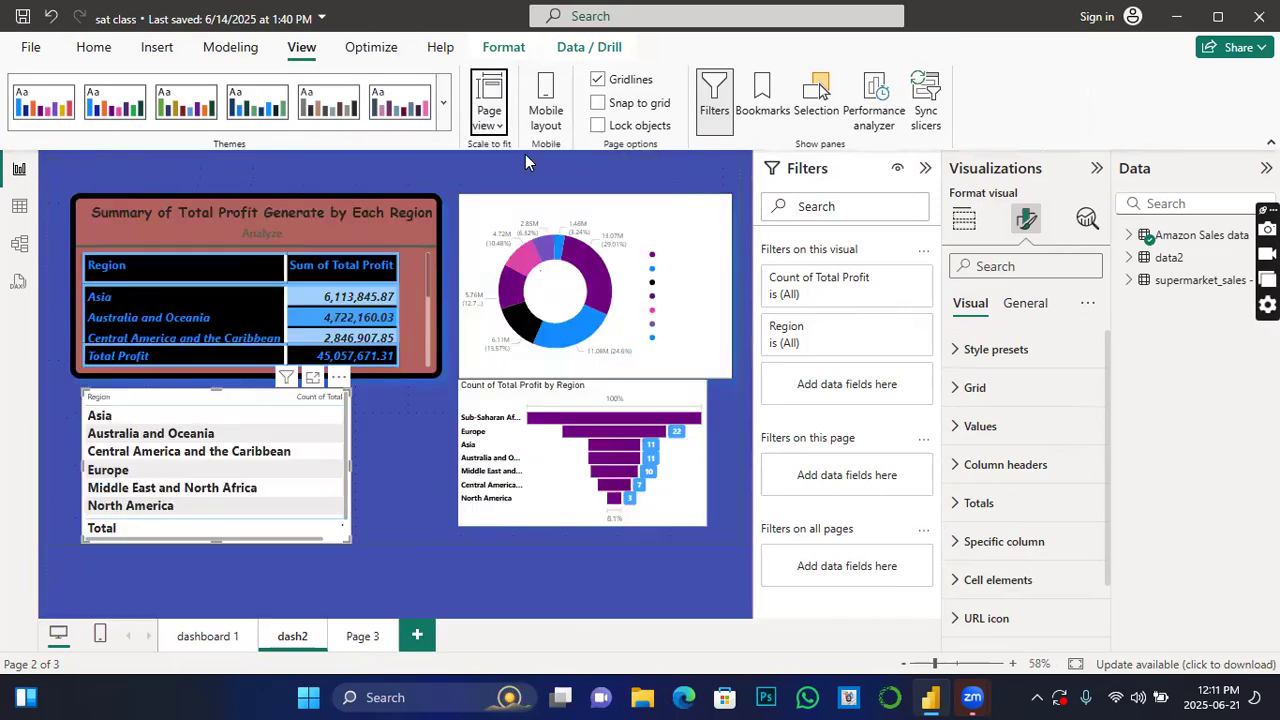
# Space out the page layout: align the count table with the summary table, raise the donut chart, and lower and widen the funnel chart to match the donut.
pyautogui.moveTo(343, 456)
pyautogui.mouseDown()
pyautogui.moveTo(390, 471)
pyautogui.moveTo(341, 480)
pyautogui.mouseUp()
pyautogui.moveTo(608, 328); pyautogui.dragTo(607, 319)
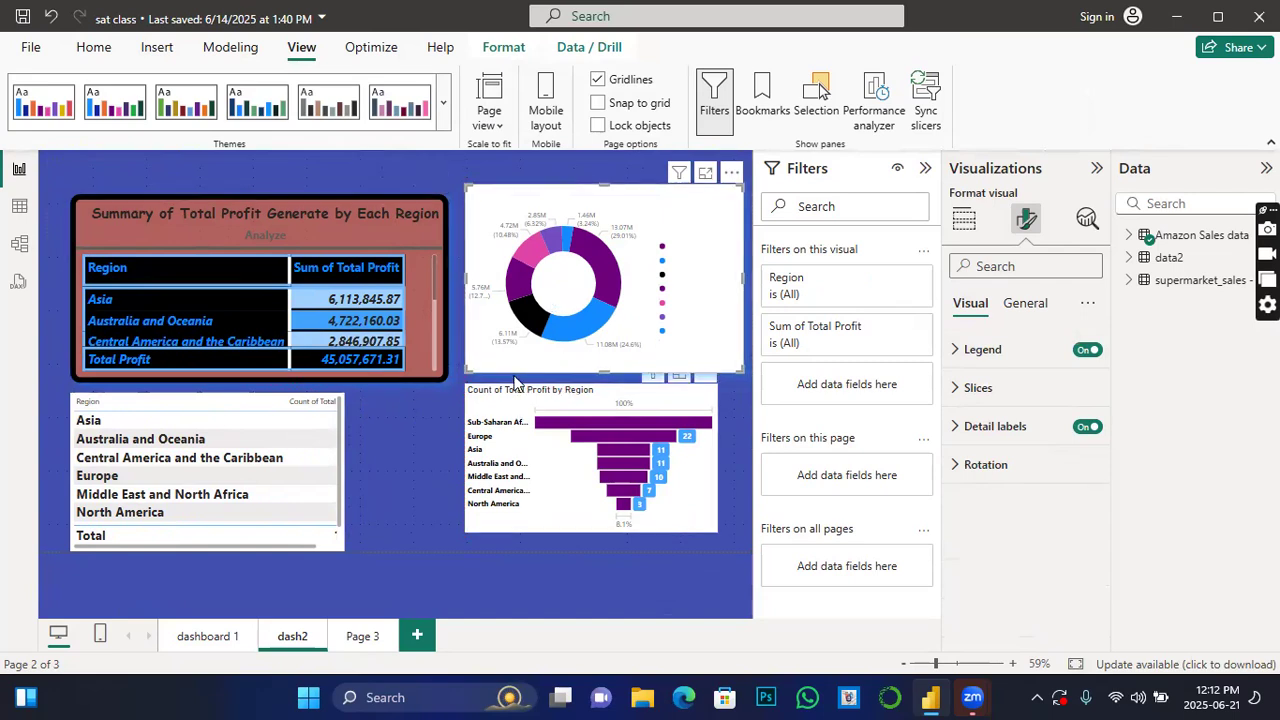
pyautogui.moveTo(697, 509); pyautogui.dragTo(714, 517)
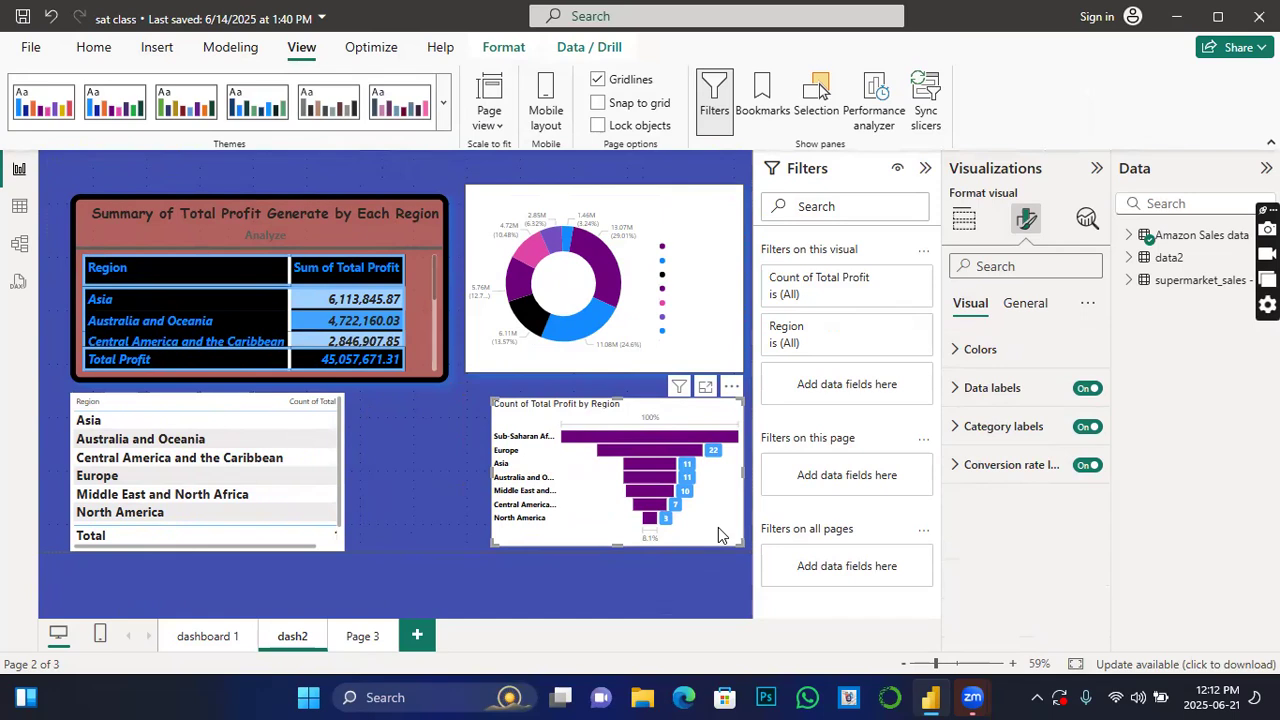
pyautogui.moveTo(492, 545); pyautogui.dragTo(469, 531)
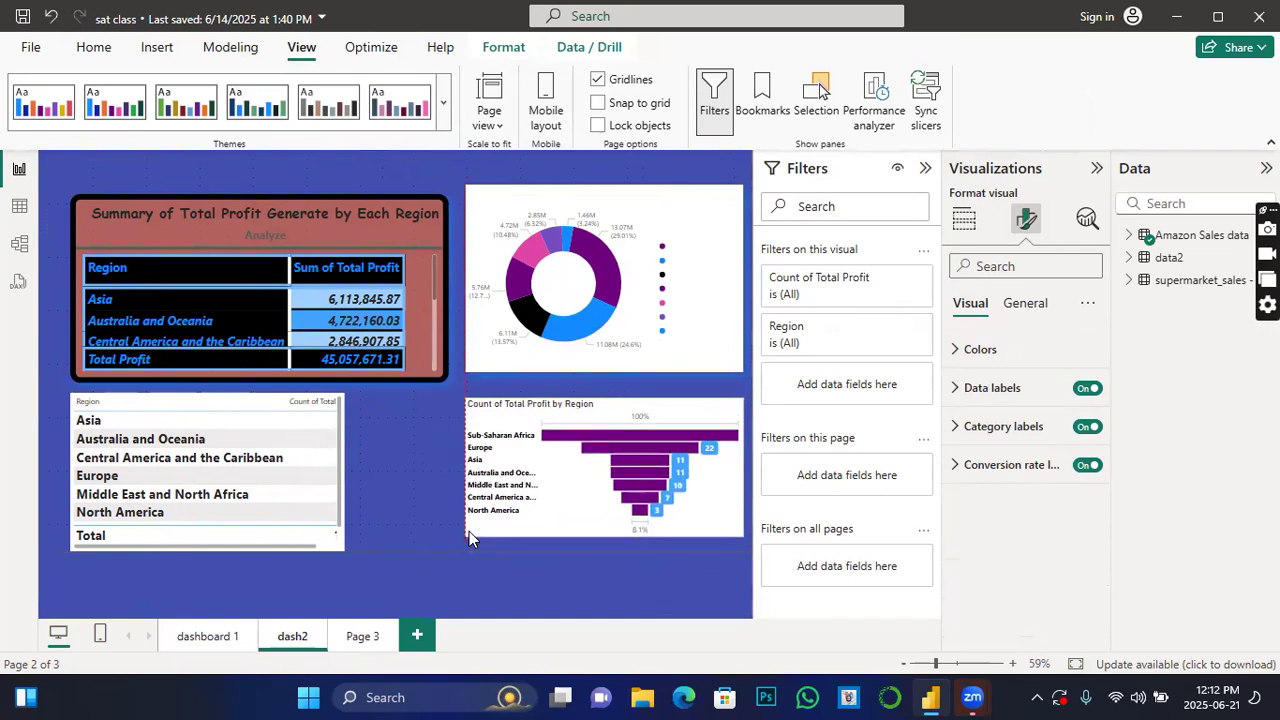
# Widen the profit count table until it matches the width of the summary table above it.
pyautogui.click(345, 540)
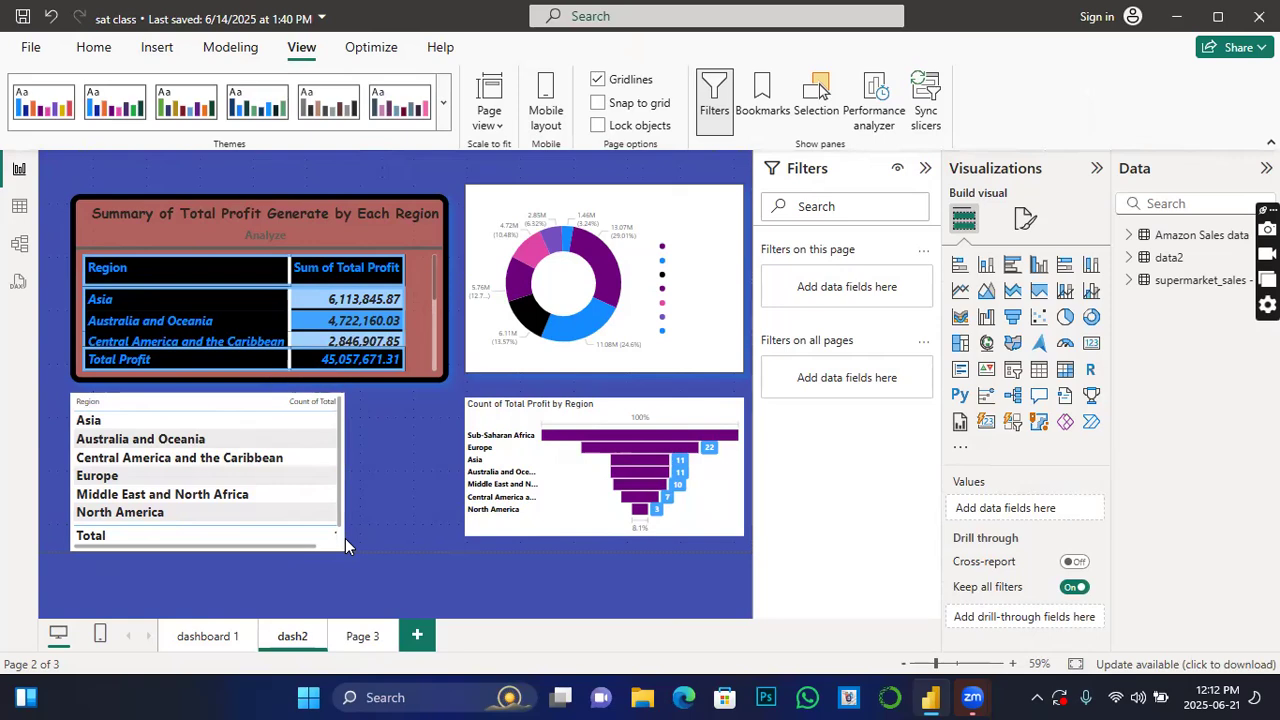
pyautogui.scroll(-1, 341, 514)
pyautogui.click(345, 482)
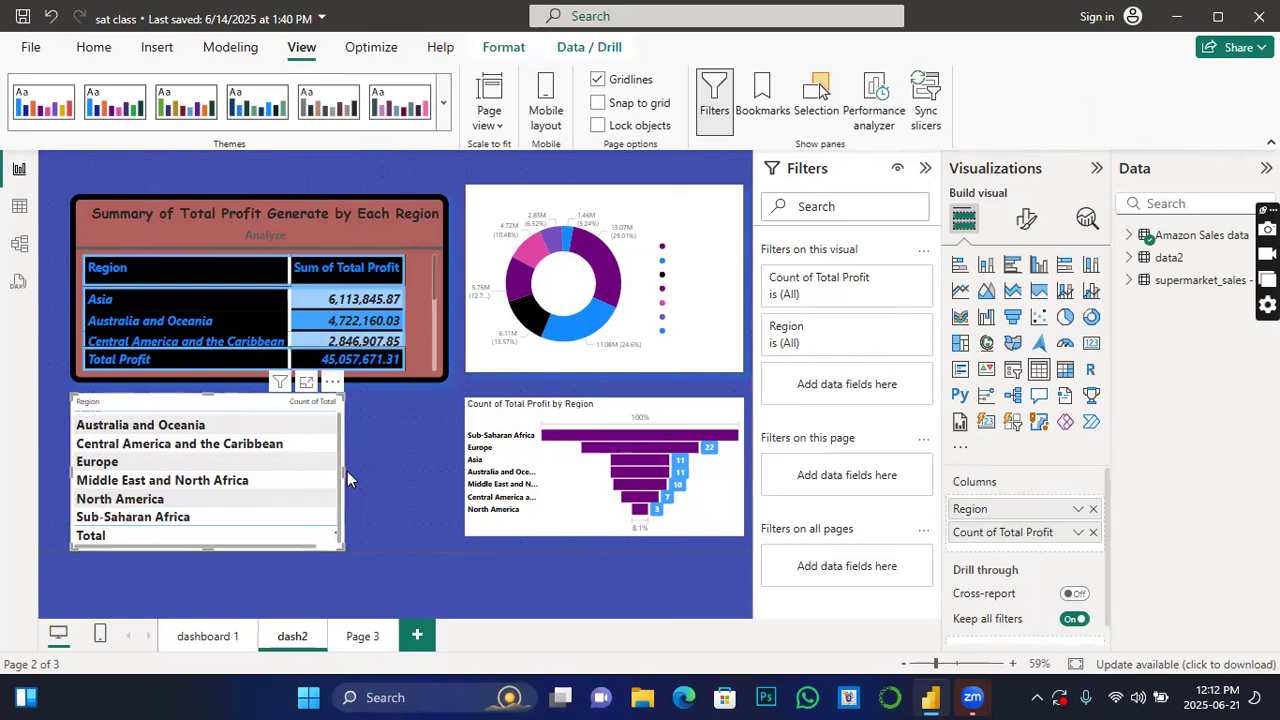
pyautogui.moveTo(347, 478); pyautogui.dragTo(447, 460)
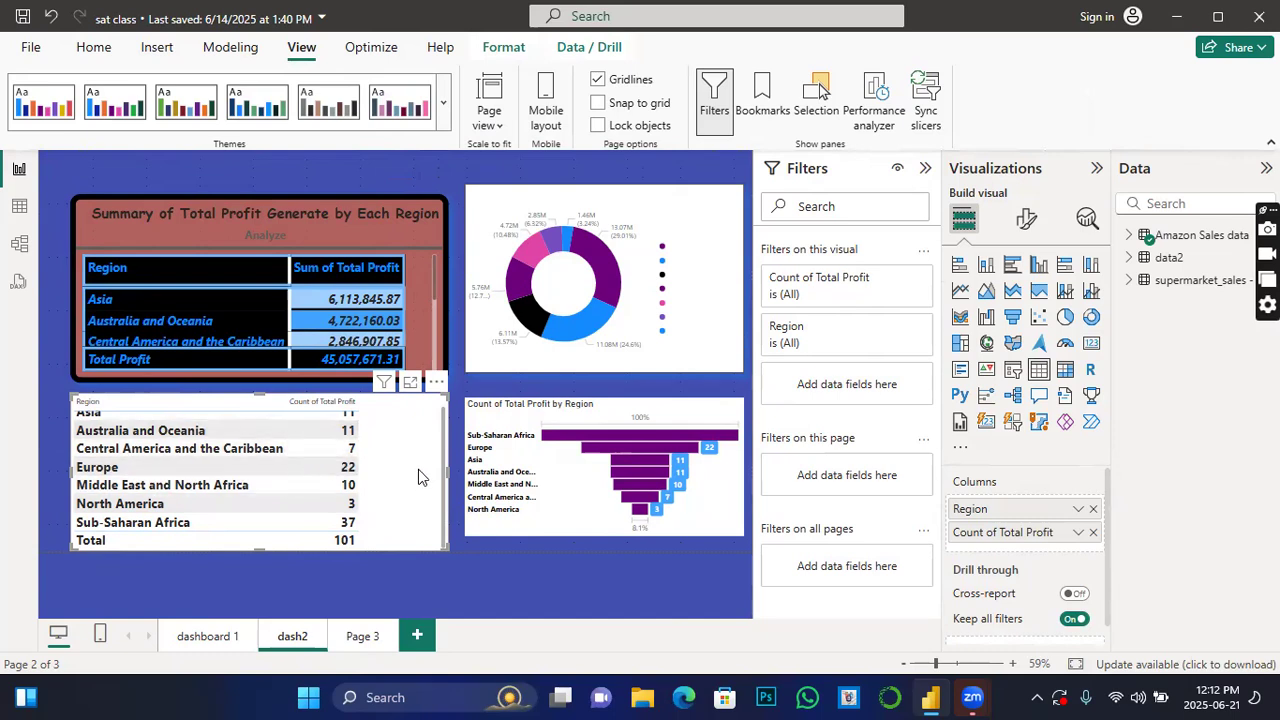
# Set the font size of the values in the profit count table to 21.
pyautogui.click(1026, 218)
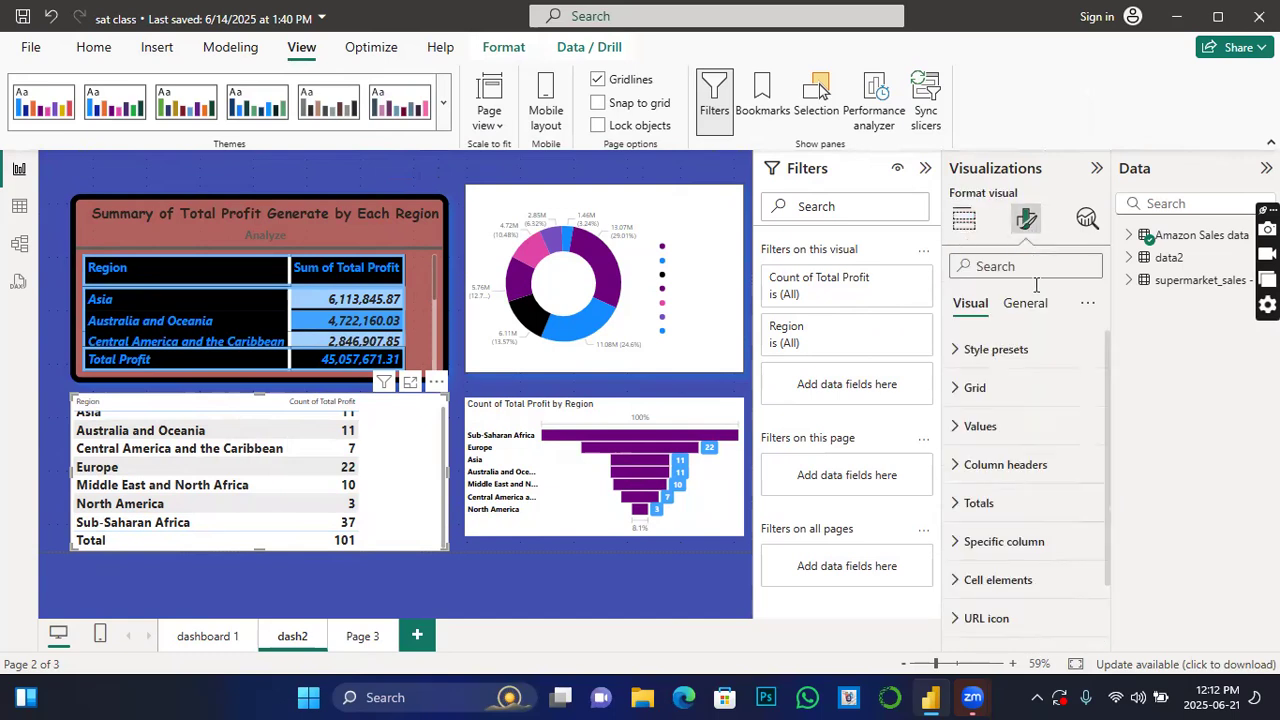
pyautogui.click(980, 426)
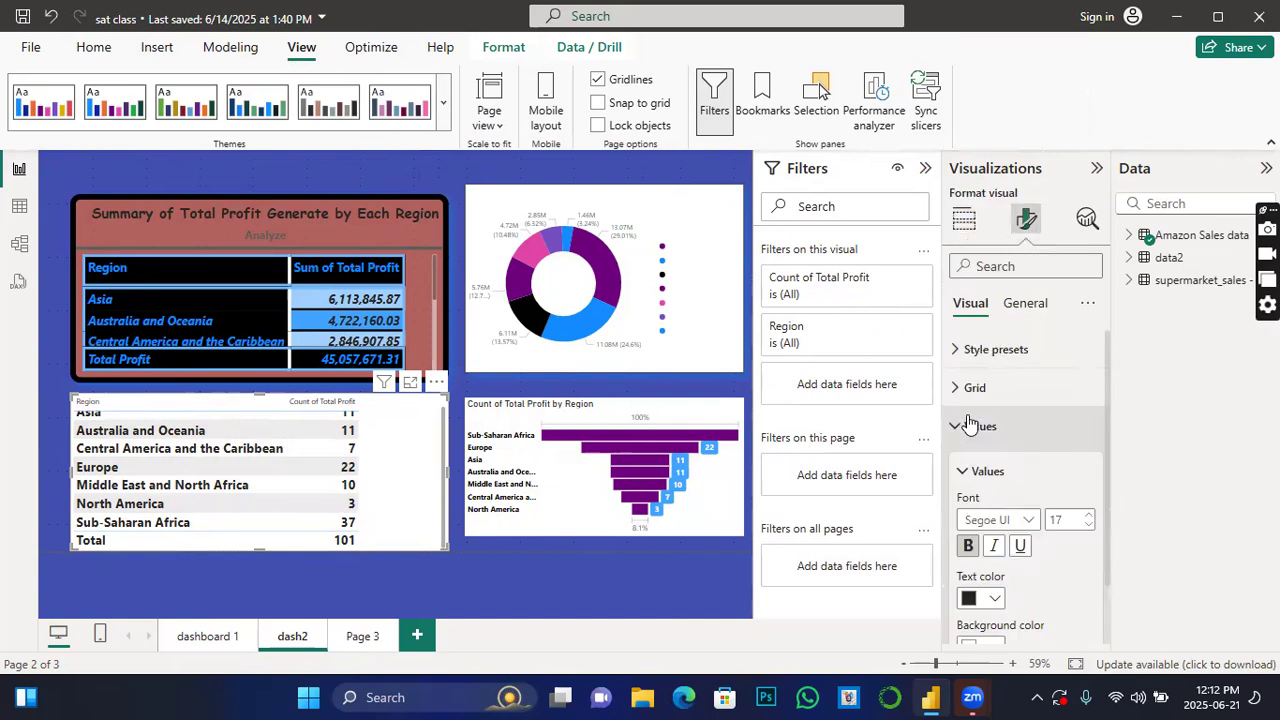
pyautogui.click(1093, 517)
pyautogui.click(1093, 517)
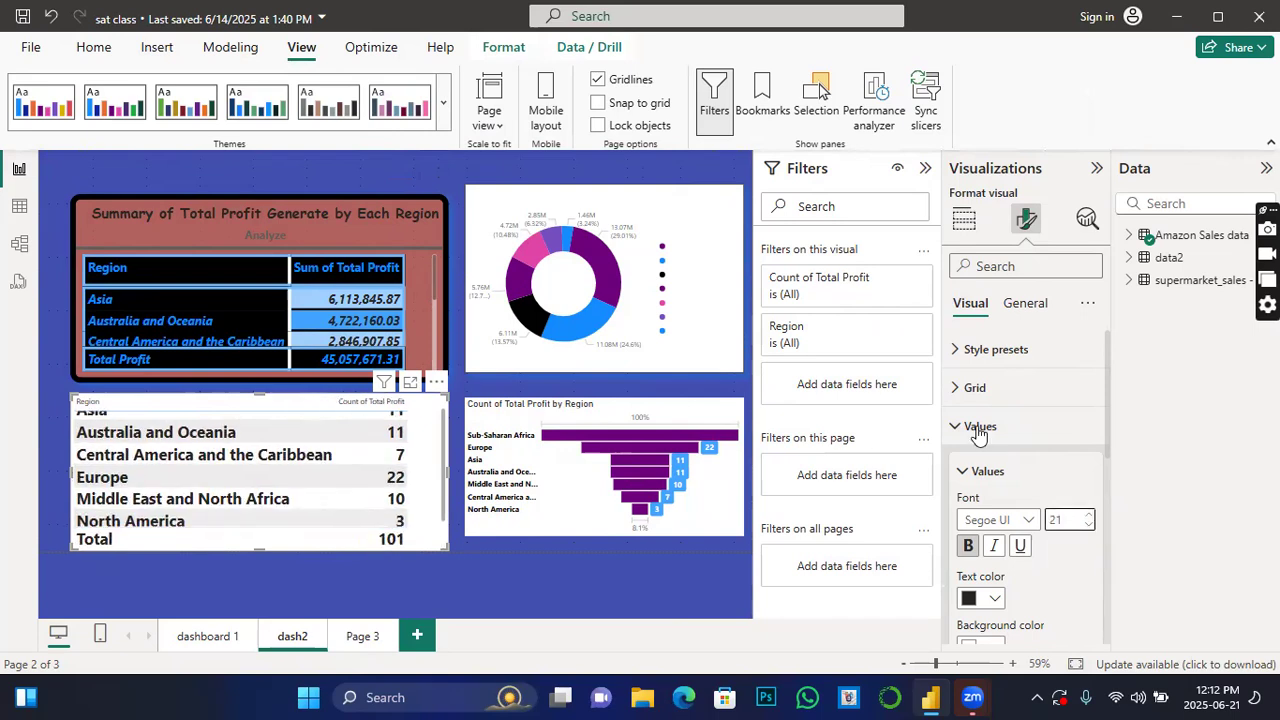
# Raise the summary table level with the donut chart and look through the region rows of the profit count table.
pyautogui.click(421, 220)
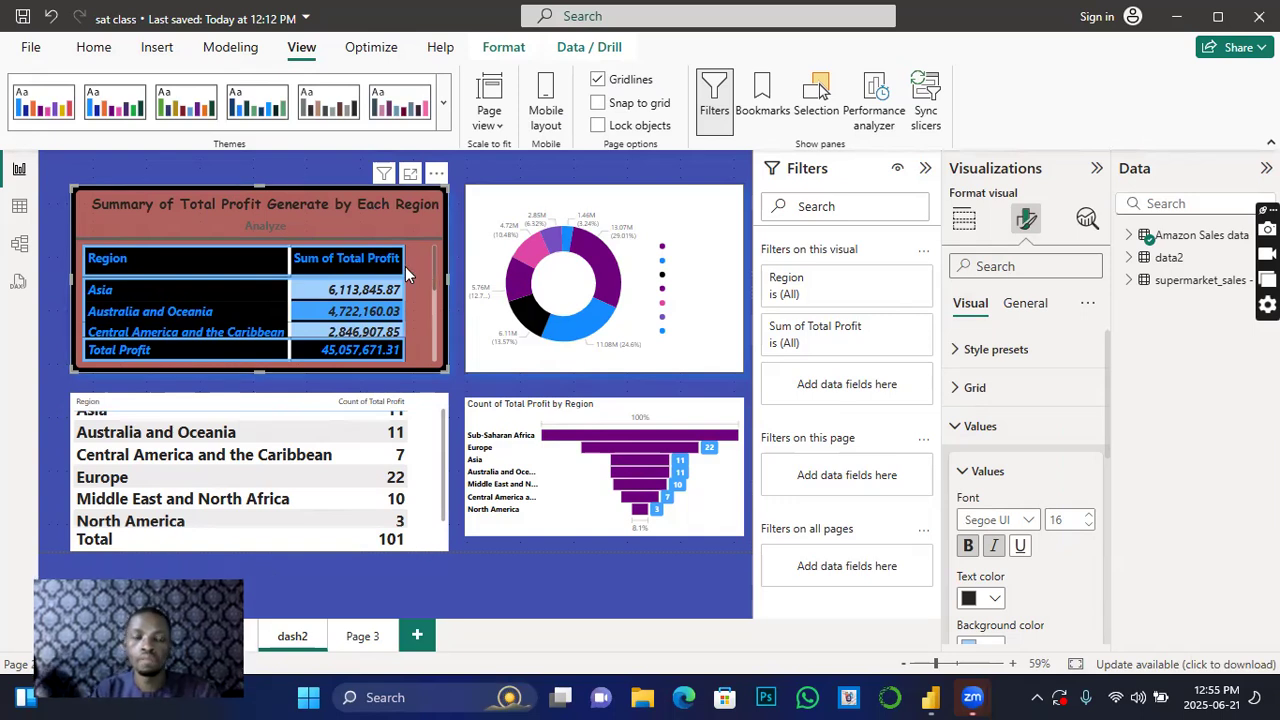
pyautogui.scroll(1, 440, 480)
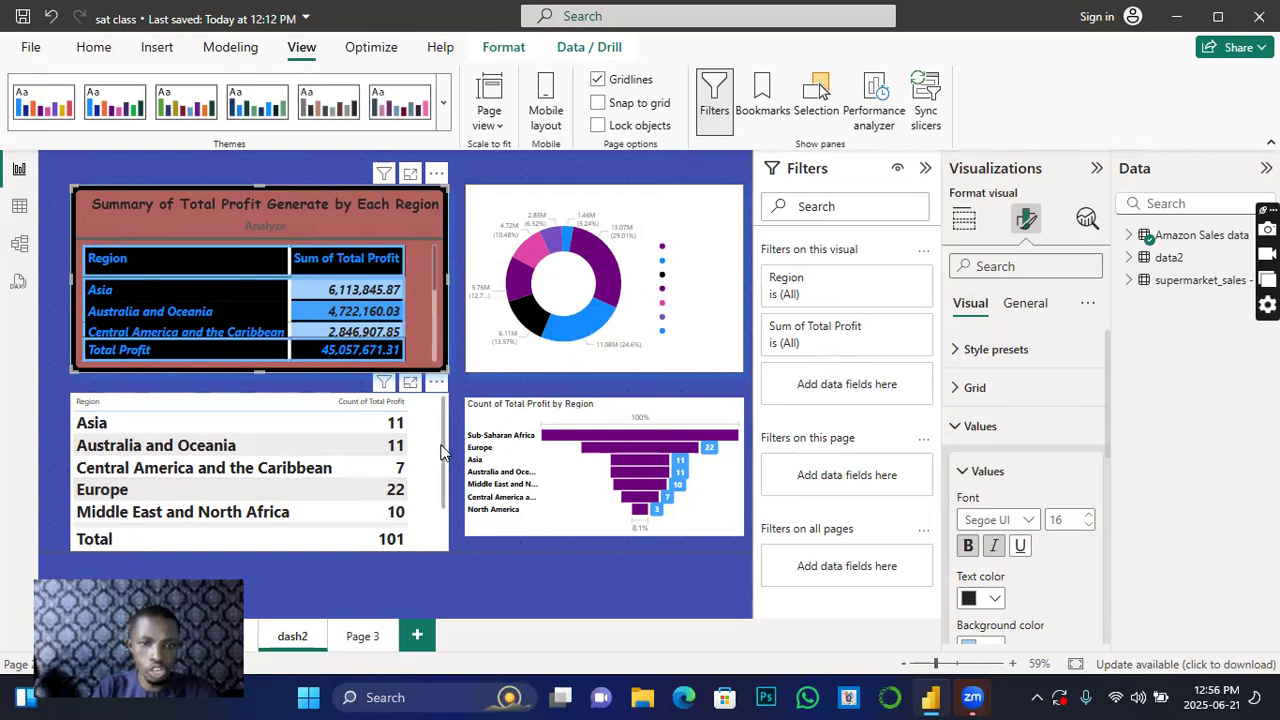
pyautogui.moveTo(440, 471); pyautogui.dragTo(434, 417)
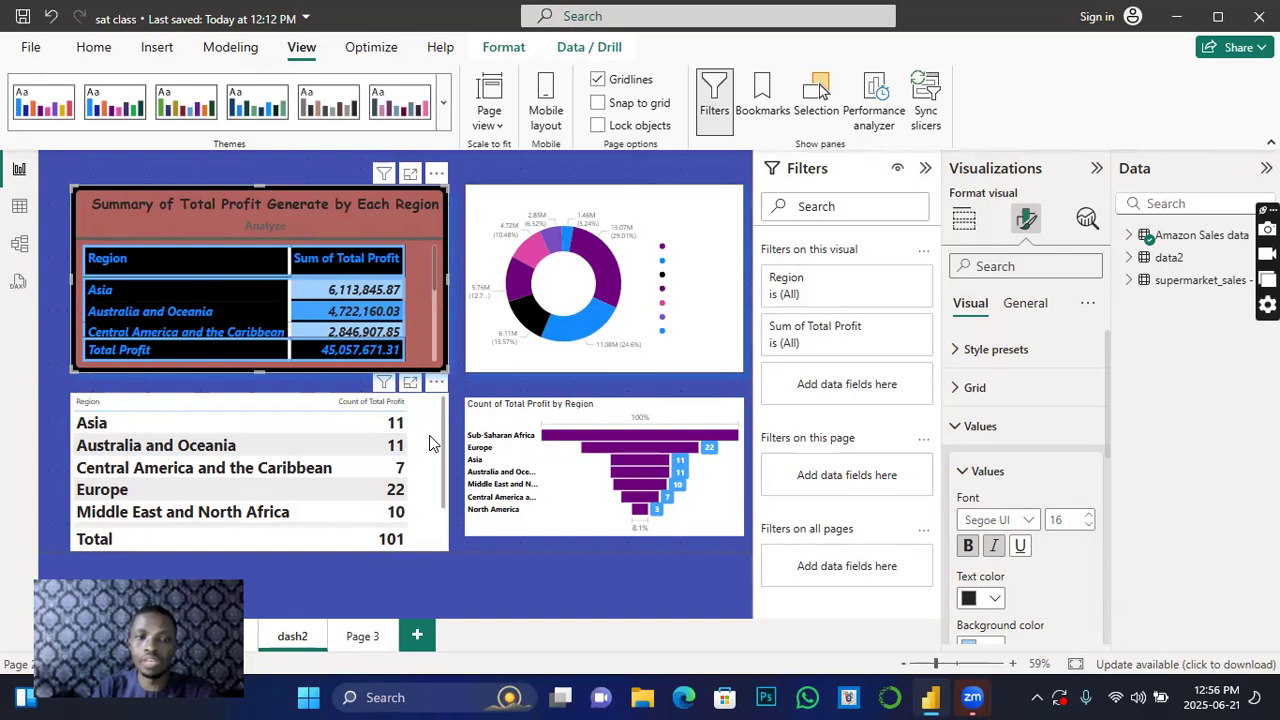
pyautogui.scroll(-1, 430, 477)
pyautogui.click(430, 477)
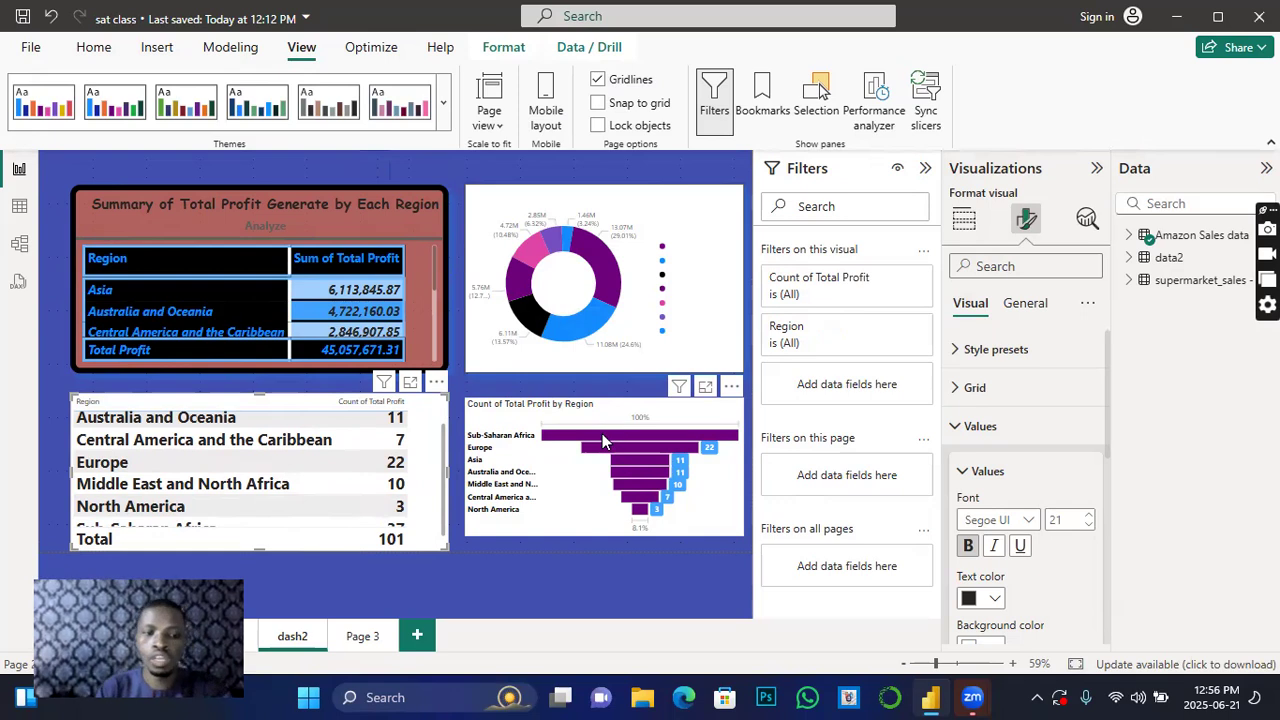
pyautogui.moveTo(604, 441)
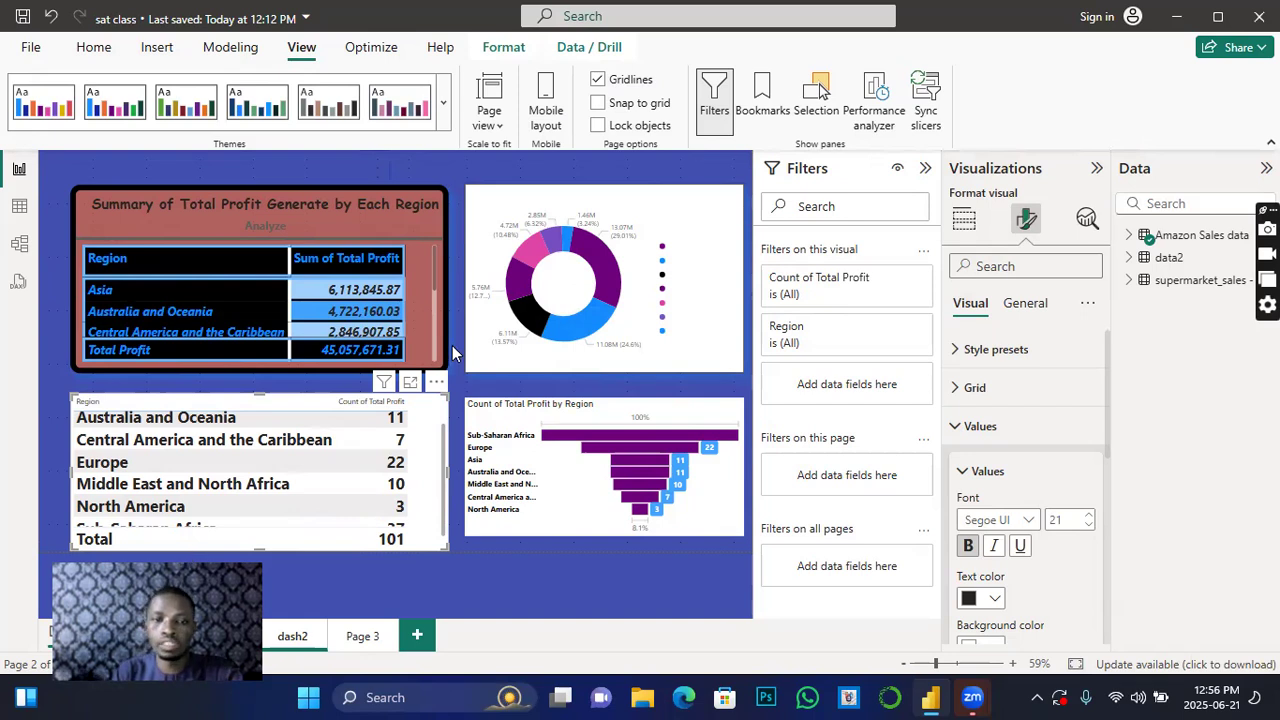
pyautogui.click(582, 556)
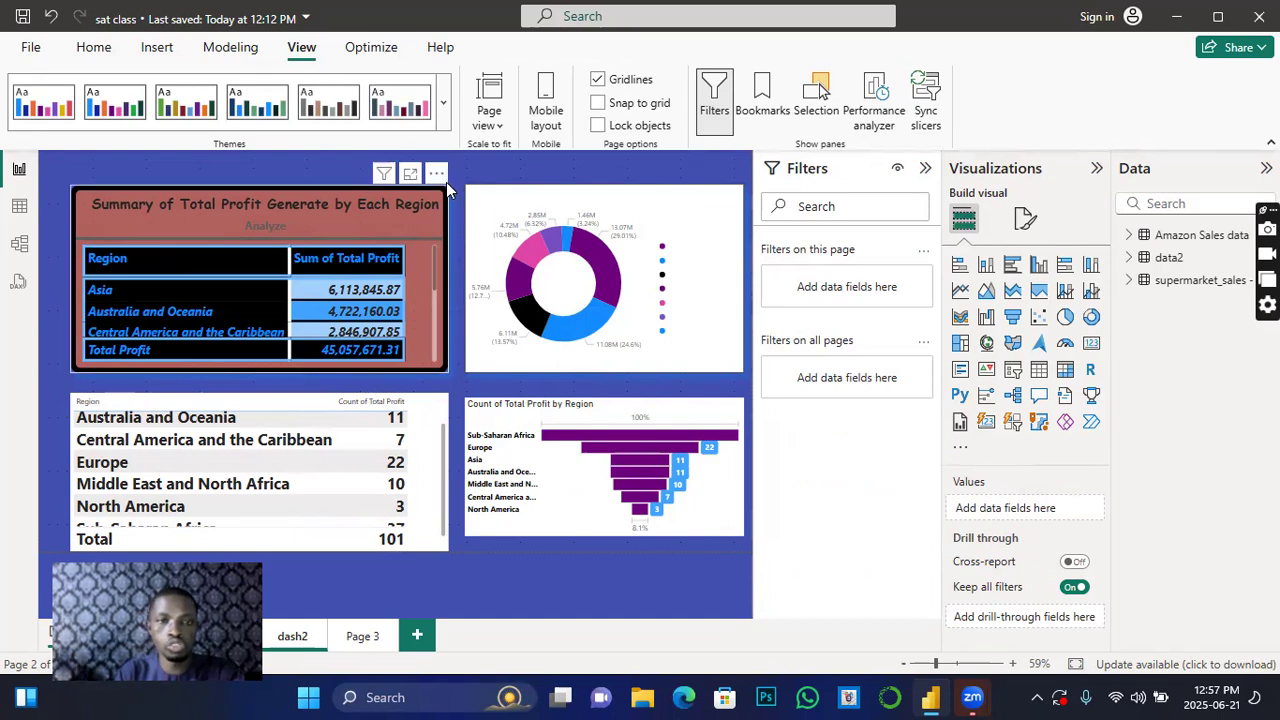
# Make room for another visual: narrow the summary table and extend it to the page's top, and place a slightly narrower, taller donut chart beside it.
pyautogui.click(447, 240)
pyautogui.moveTo(447, 186); pyautogui.dragTo(399, 200)
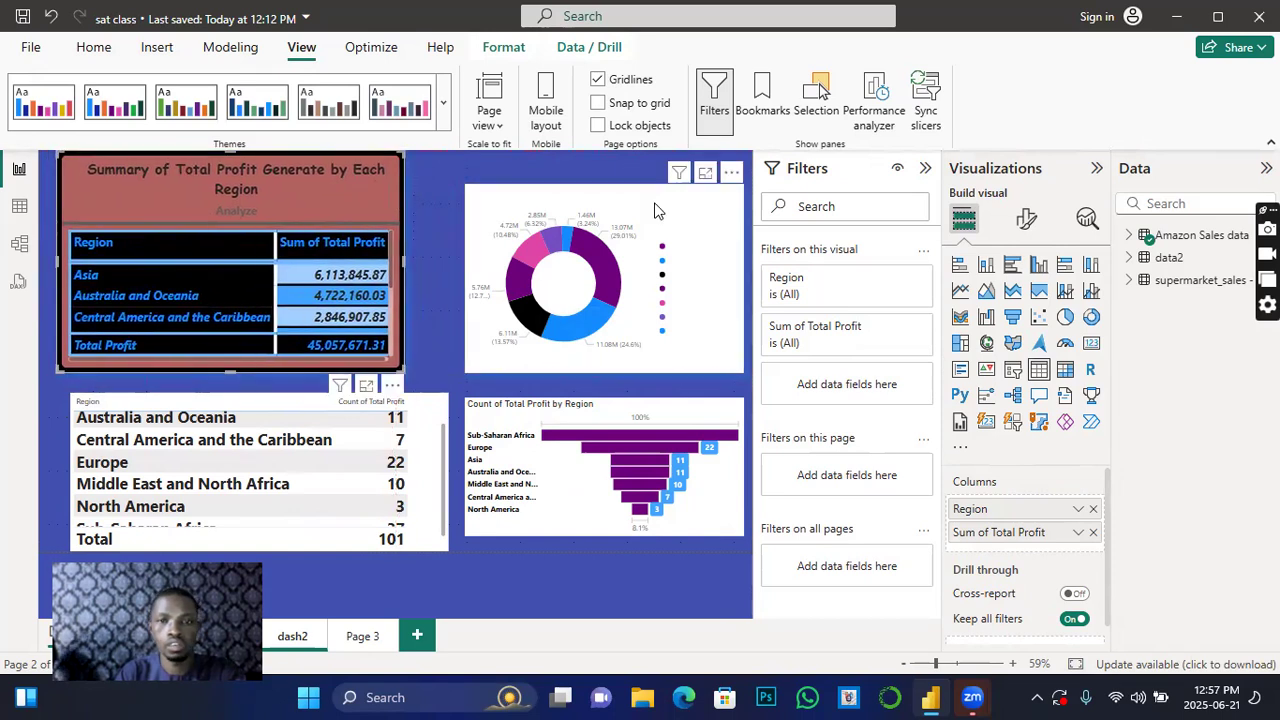
pyautogui.moveTo(596, 182); pyautogui.dragTo(548, 156)
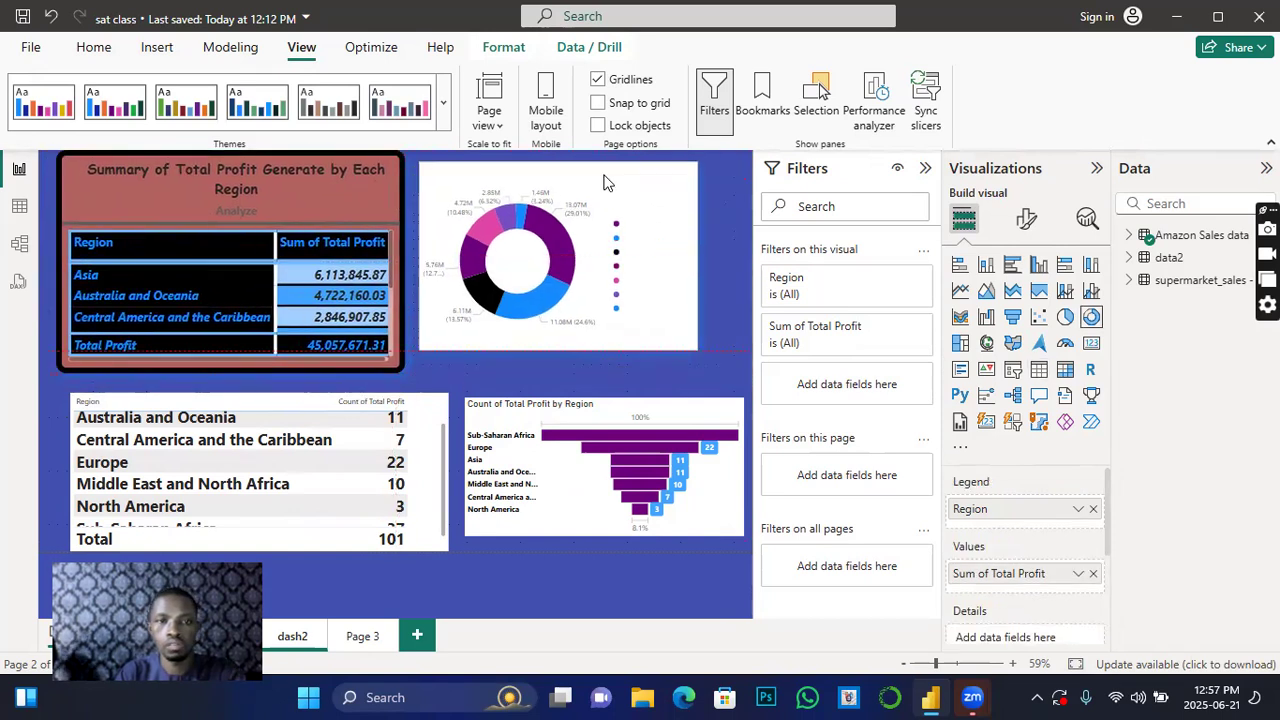
pyautogui.moveTo(690, 165); pyautogui.dragTo(615, 163)
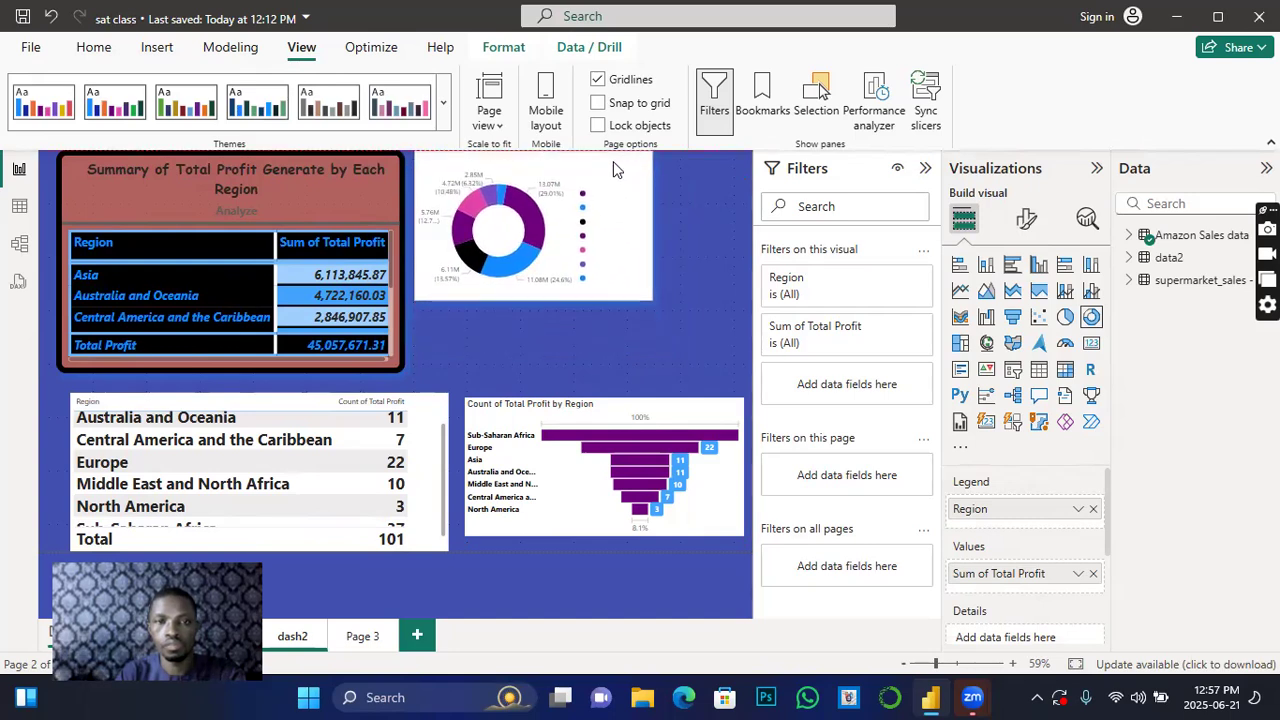
pyautogui.moveTo(534, 297); pyautogui.dragTo(536, 360)
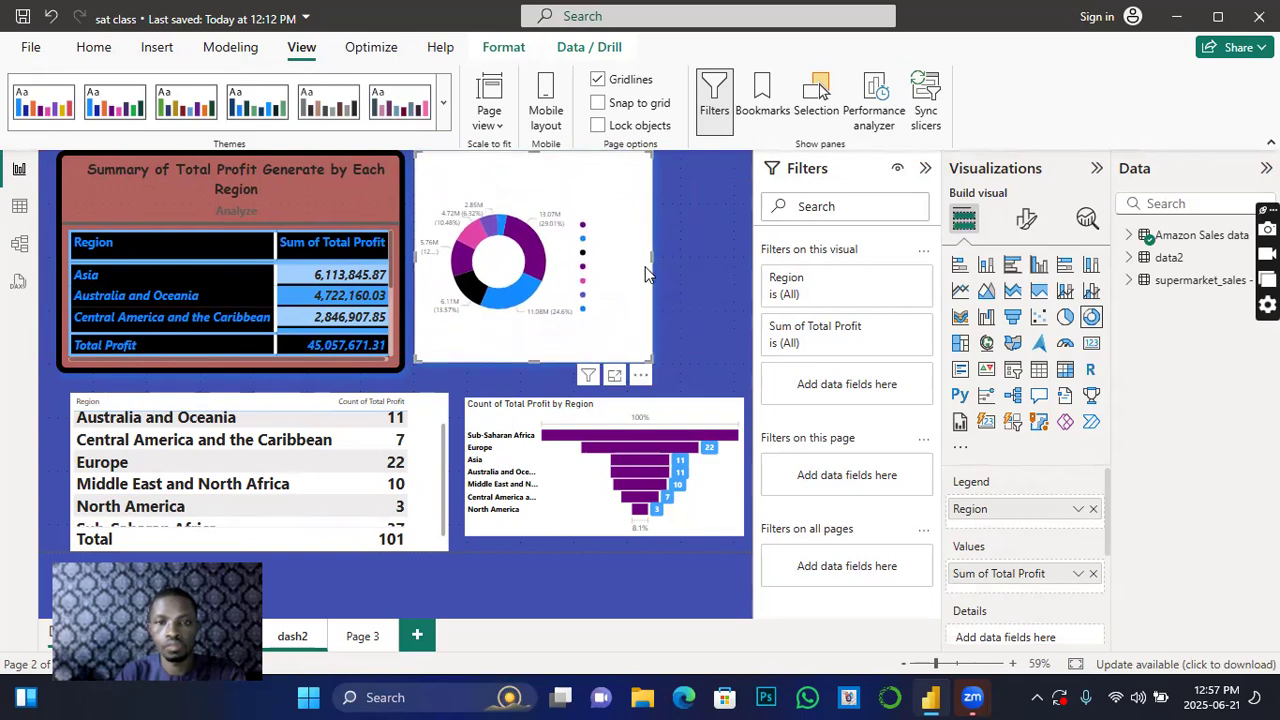
pyautogui.moveTo(652, 253); pyautogui.dragTo(676, 259)
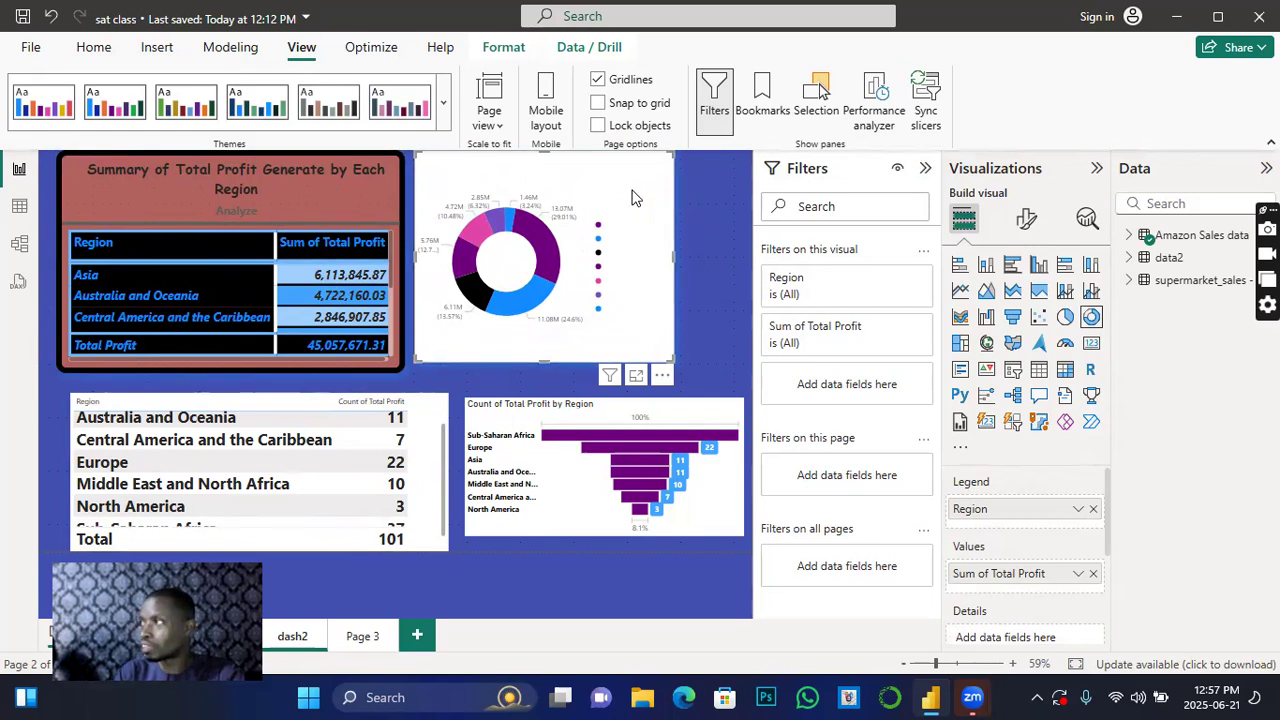
pyautogui.click(710, 286)
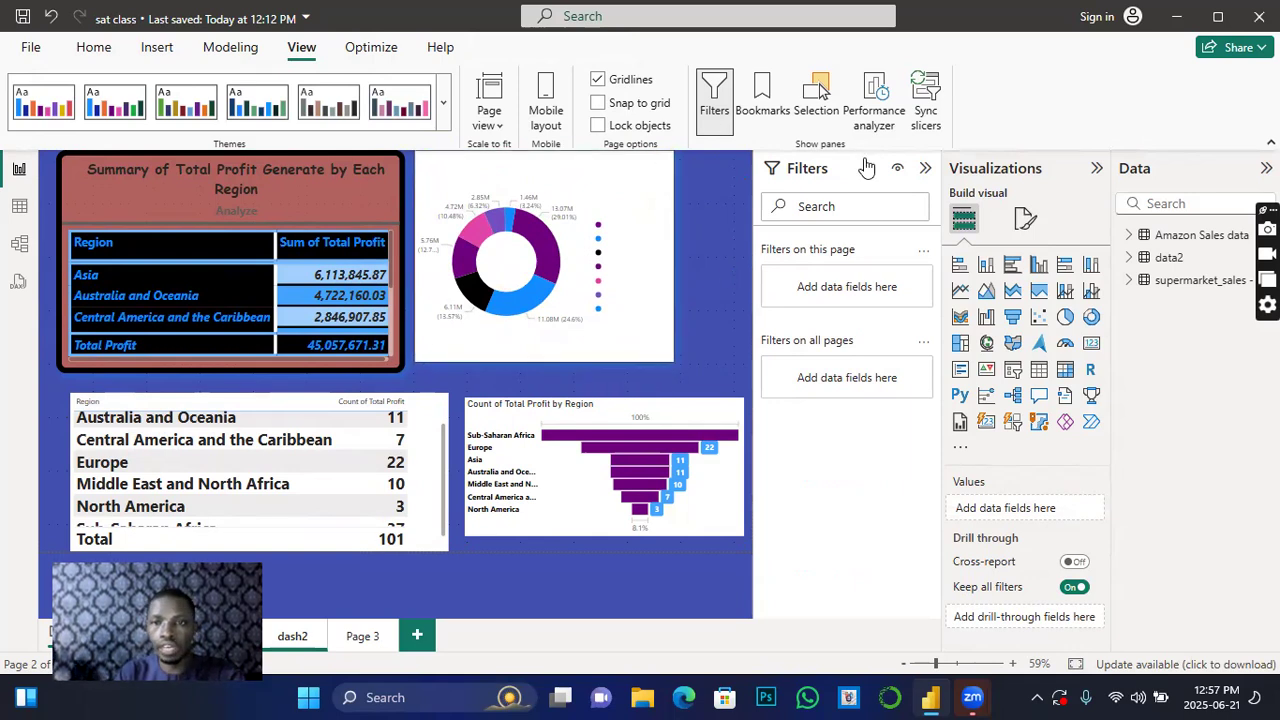
# Add a slicer for the Country field of Amazon Sales data at the page's right edge, and shift the donut chart left.
pyautogui.click(1012, 370)
pyautogui.moveTo(189, 277); pyautogui.dragTo(718, 242)
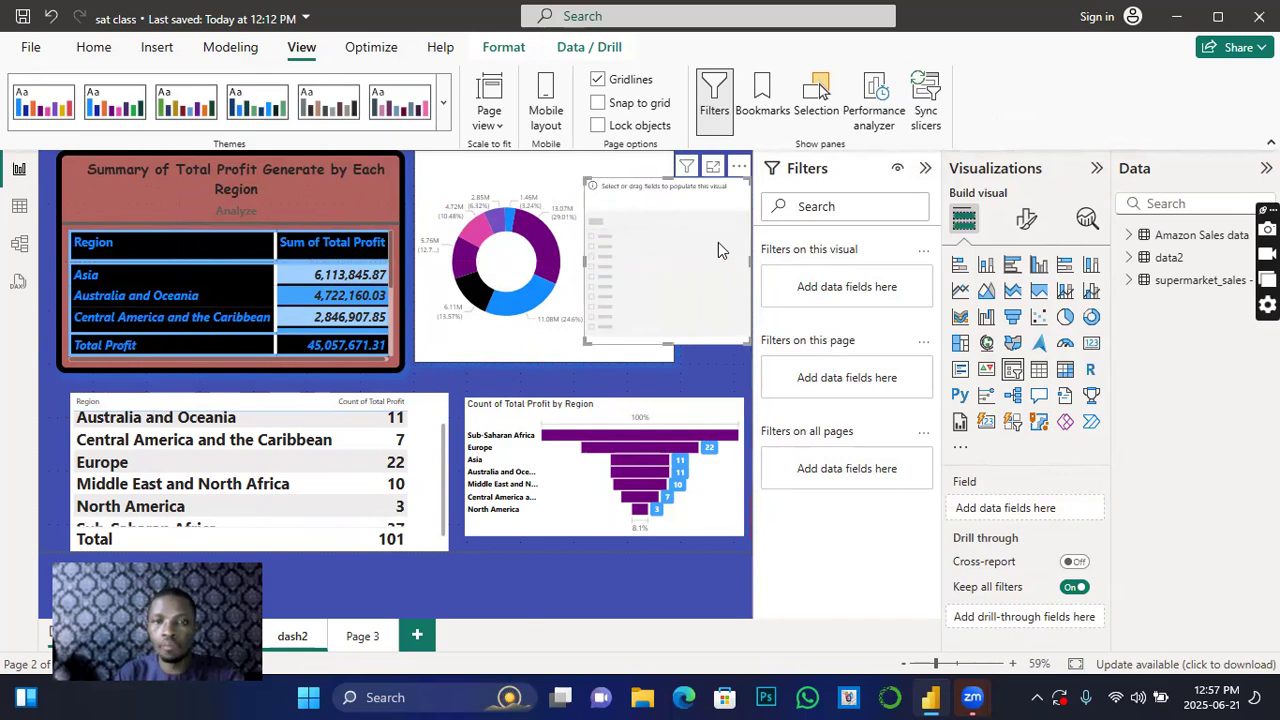
pyautogui.moveTo(593, 268)
pyautogui.mouseDown()
pyautogui.moveTo(648, 270)
pyautogui.moveTo(586, 288)
pyautogui.mouseUp()
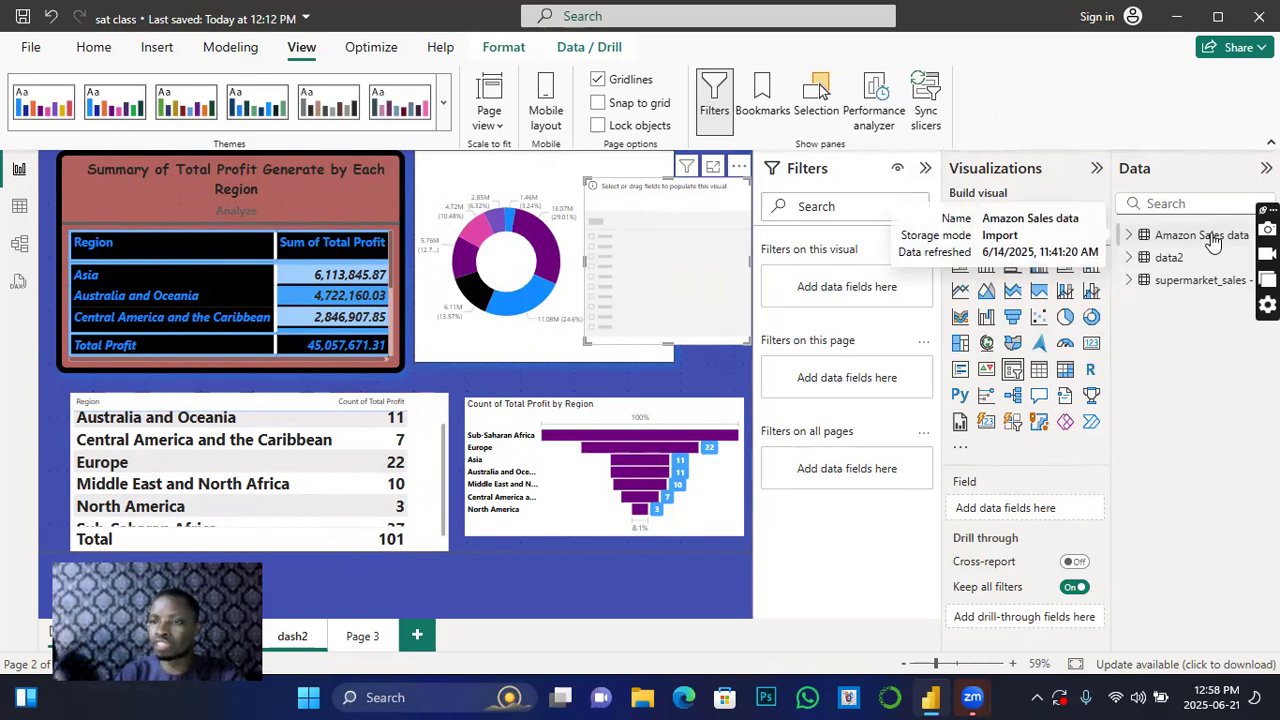
pyautogui.click(1130, 236)
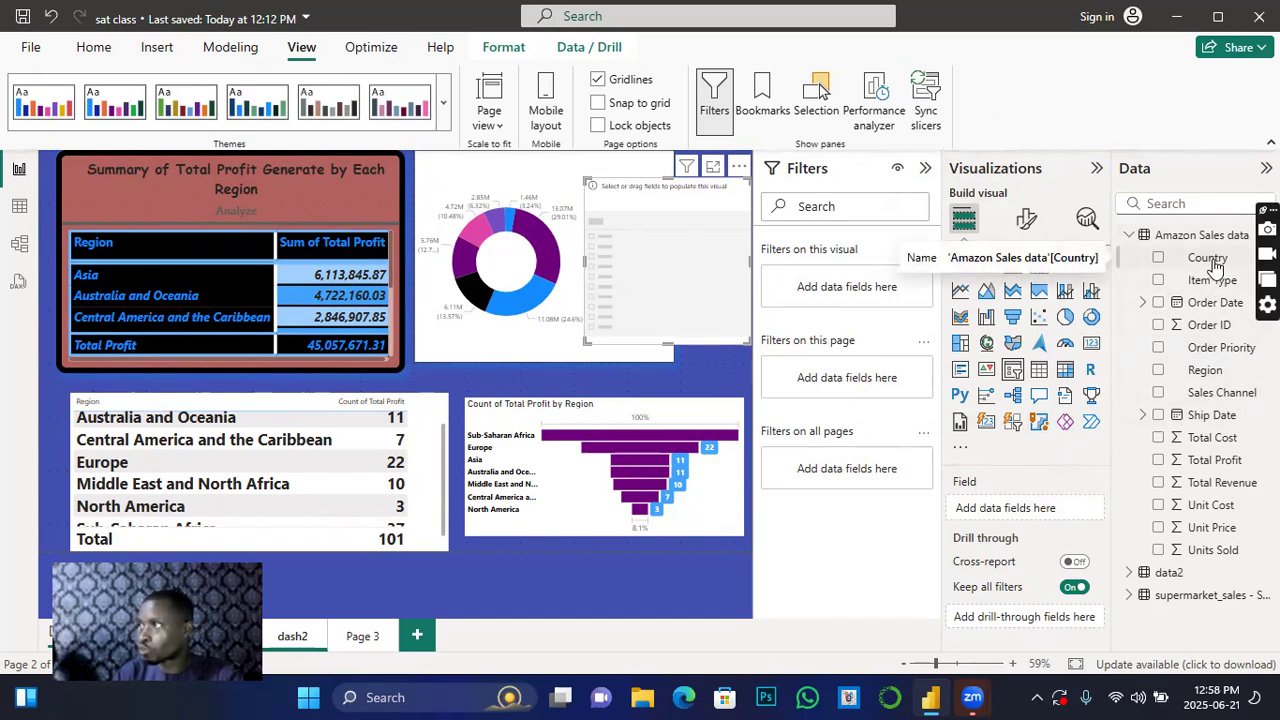
pyautogui.click(101, 247)
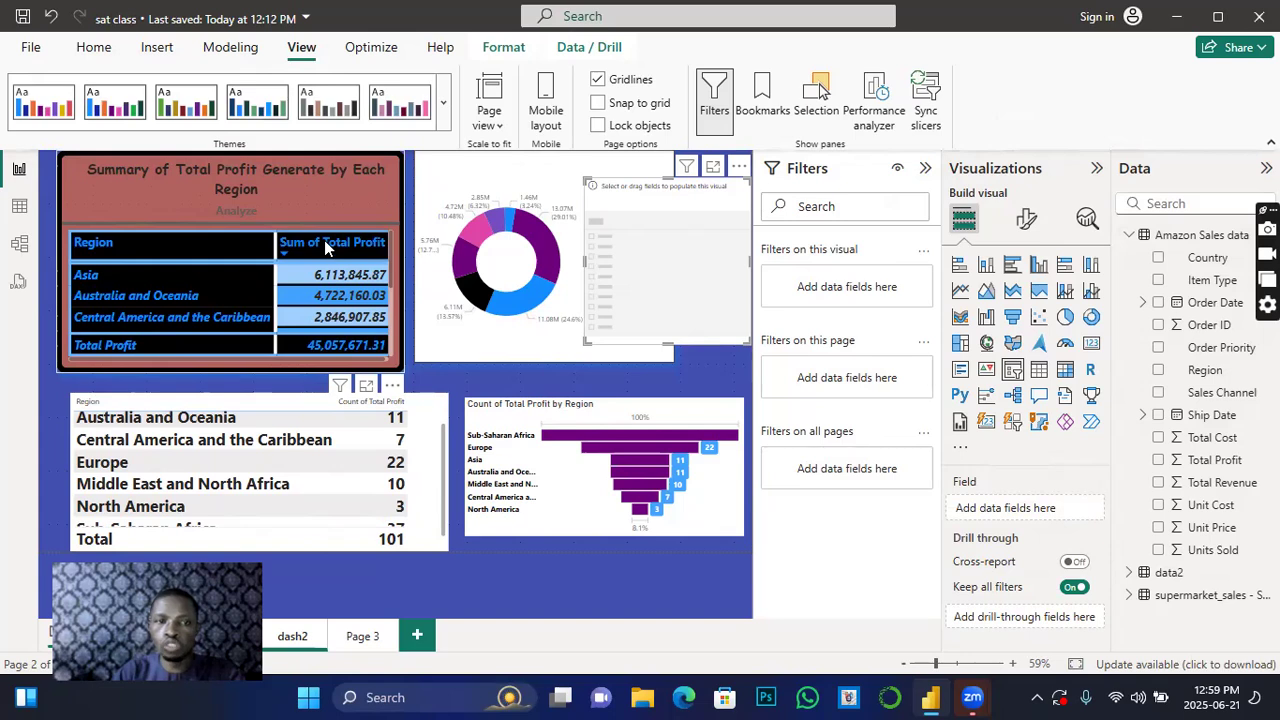
pyautogui.click(150, 249)
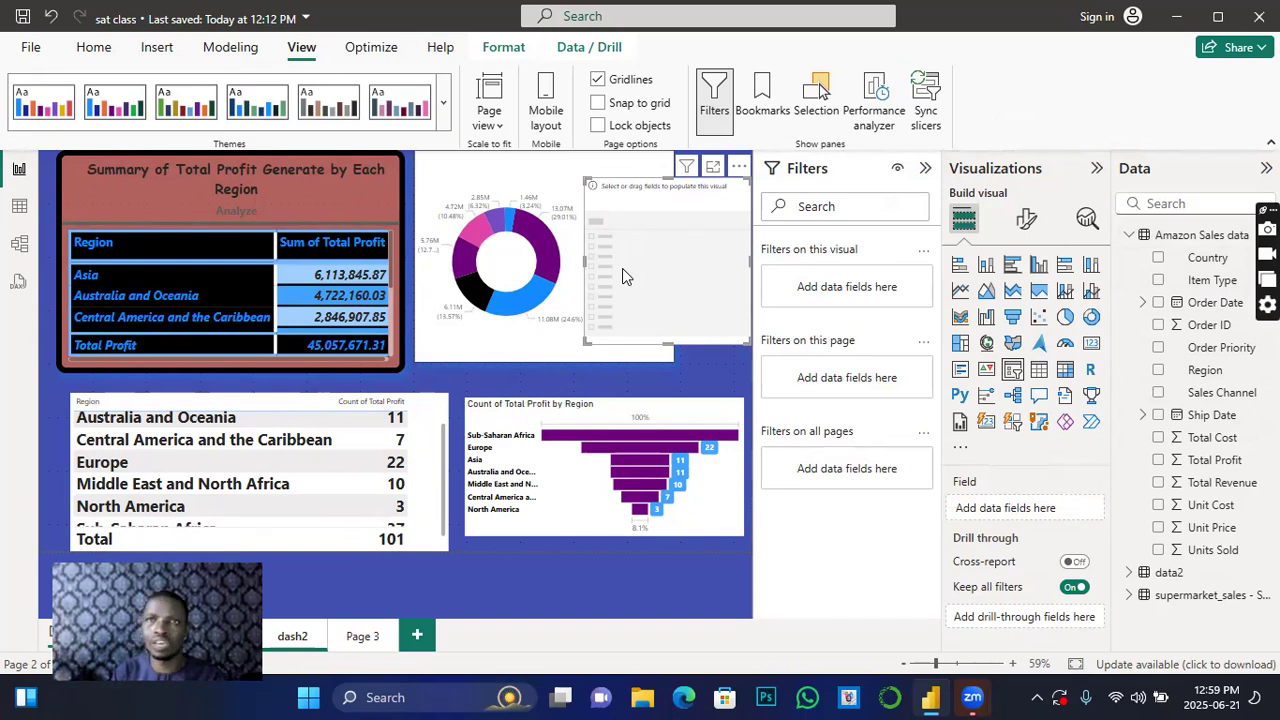
pyautogui.click(1158, 258)
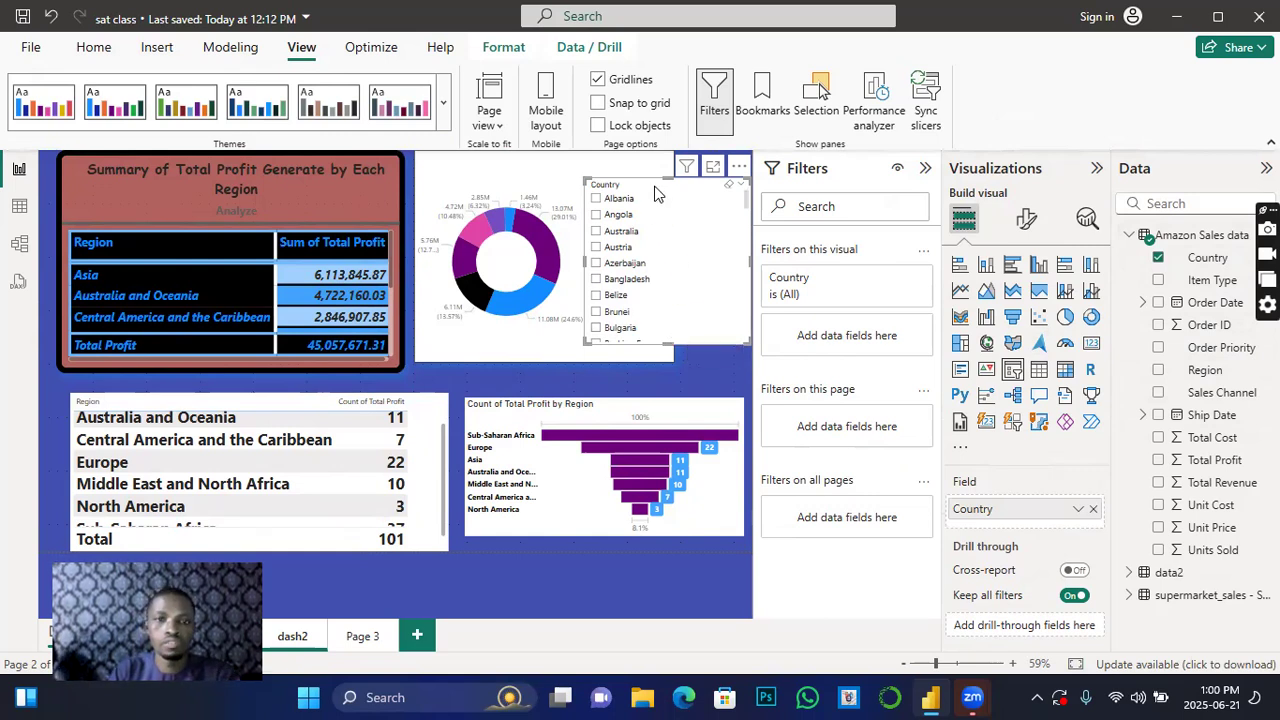
pyautogui.moveTo(658, 165); pyautogui.dragTo(638, 181)
# Filter the page by Angola with the Country slicer and look through its country list.
pyautogui.click(686, 192)
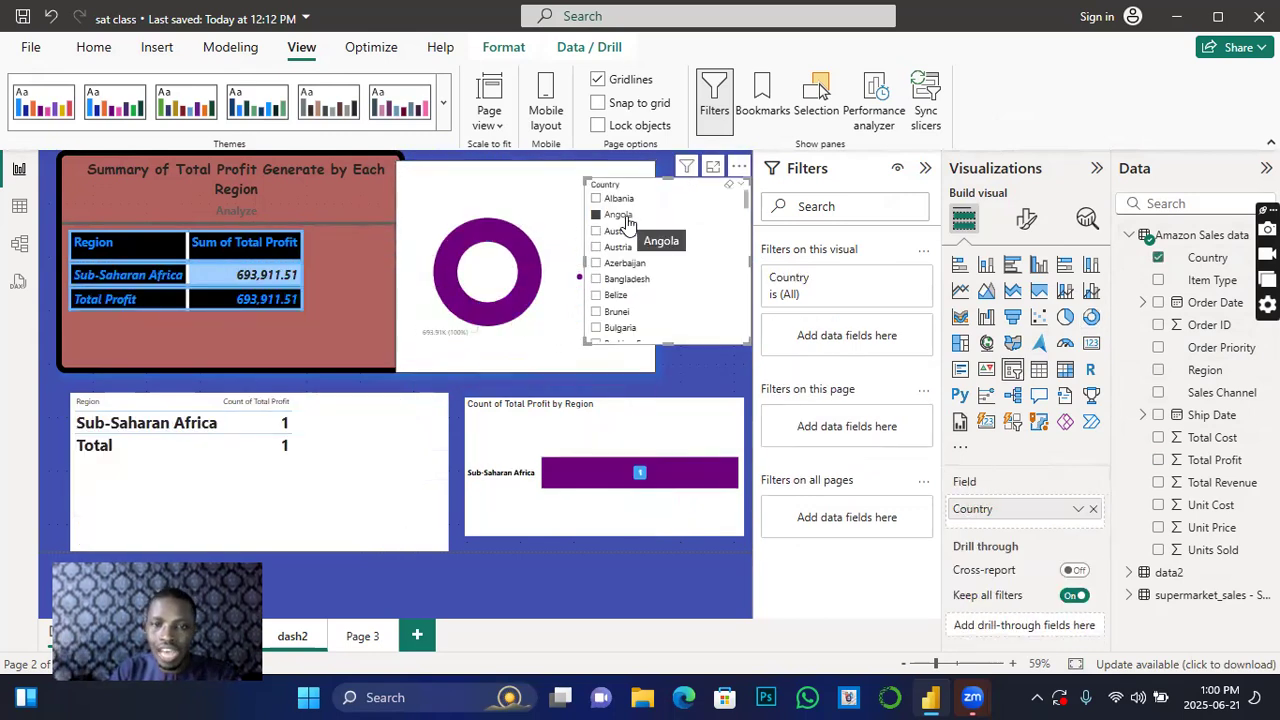
pyautogui.scroll(-3, 668, 330)
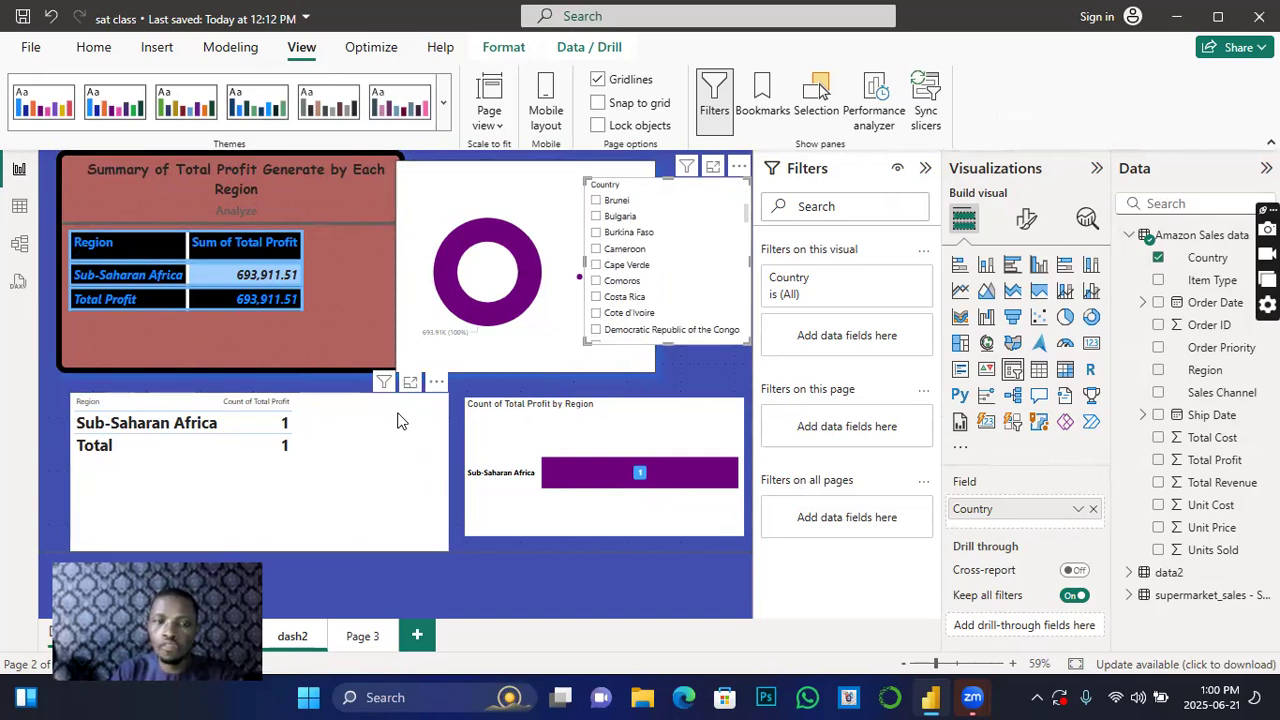
pyautogui.click(538, 313)
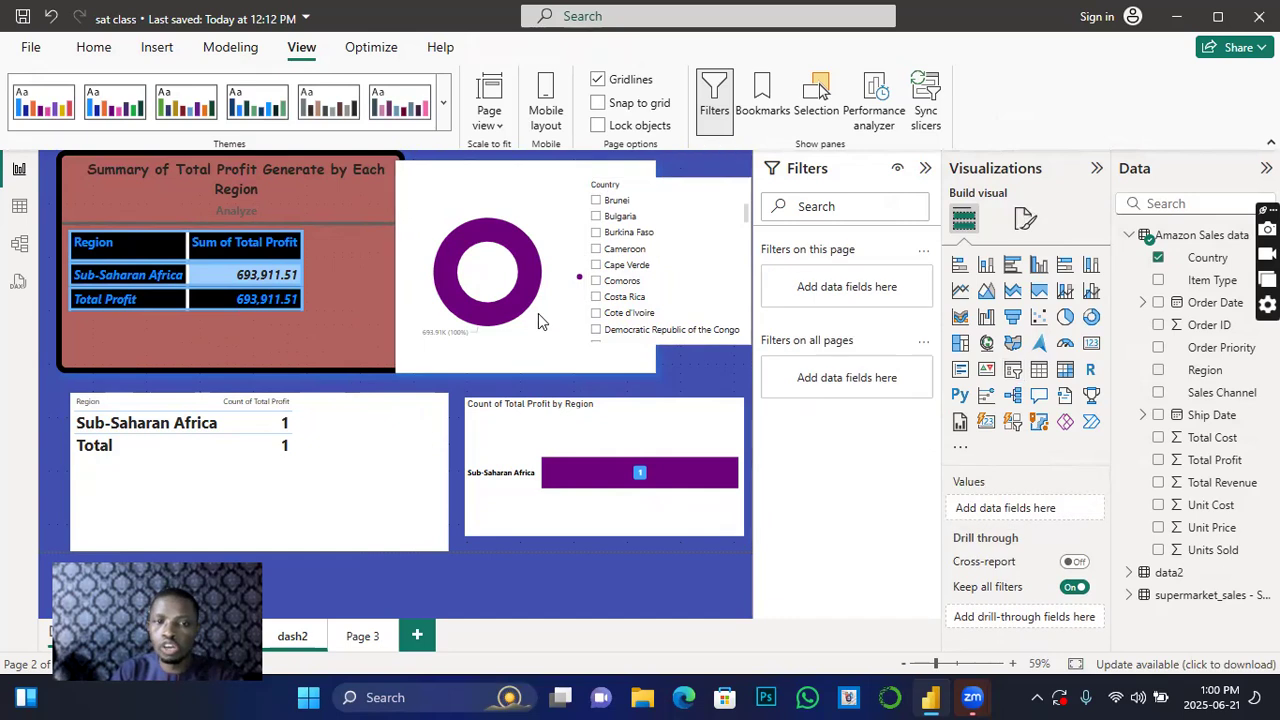
pyautogui.click(345, 330)
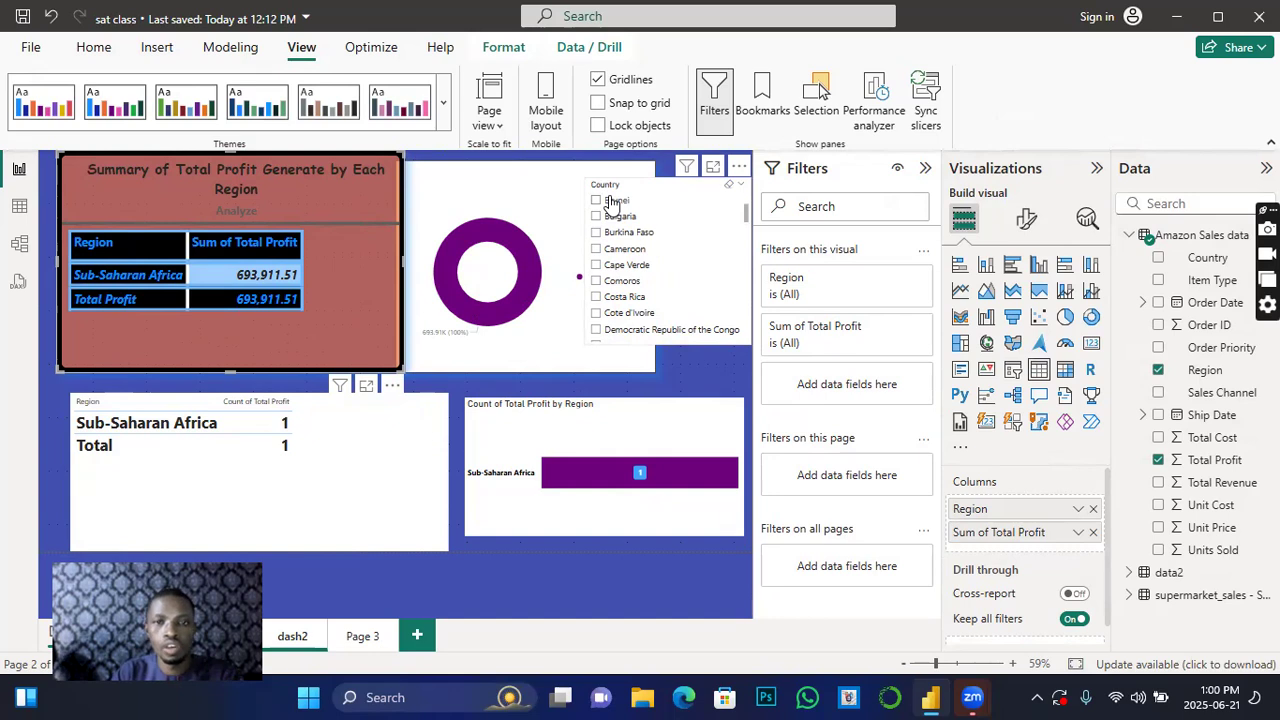
pyautogui.scroll(-2, 620, 280)
pyautogui.scroll(5, 628, 300)
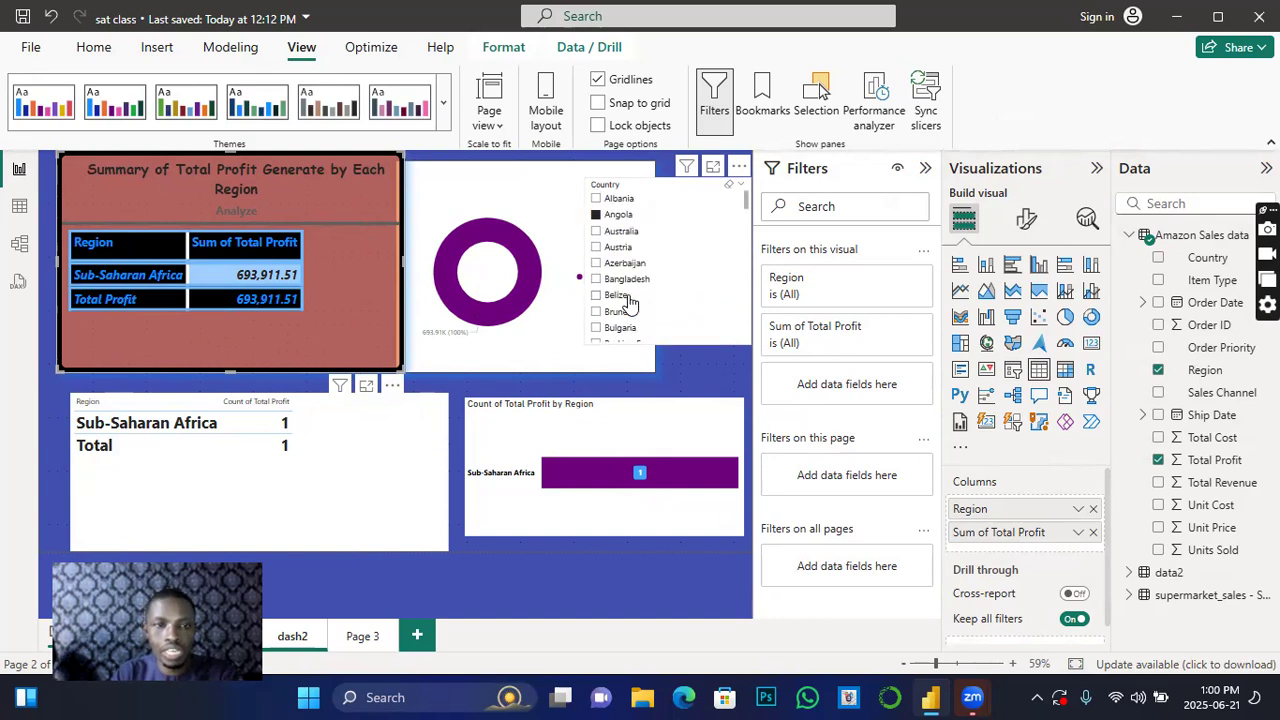
# Filter the page by Australia, Bangladesh and Albania in turn, and clear the Country slicer's selection.
pyautogui.click(597, 233)
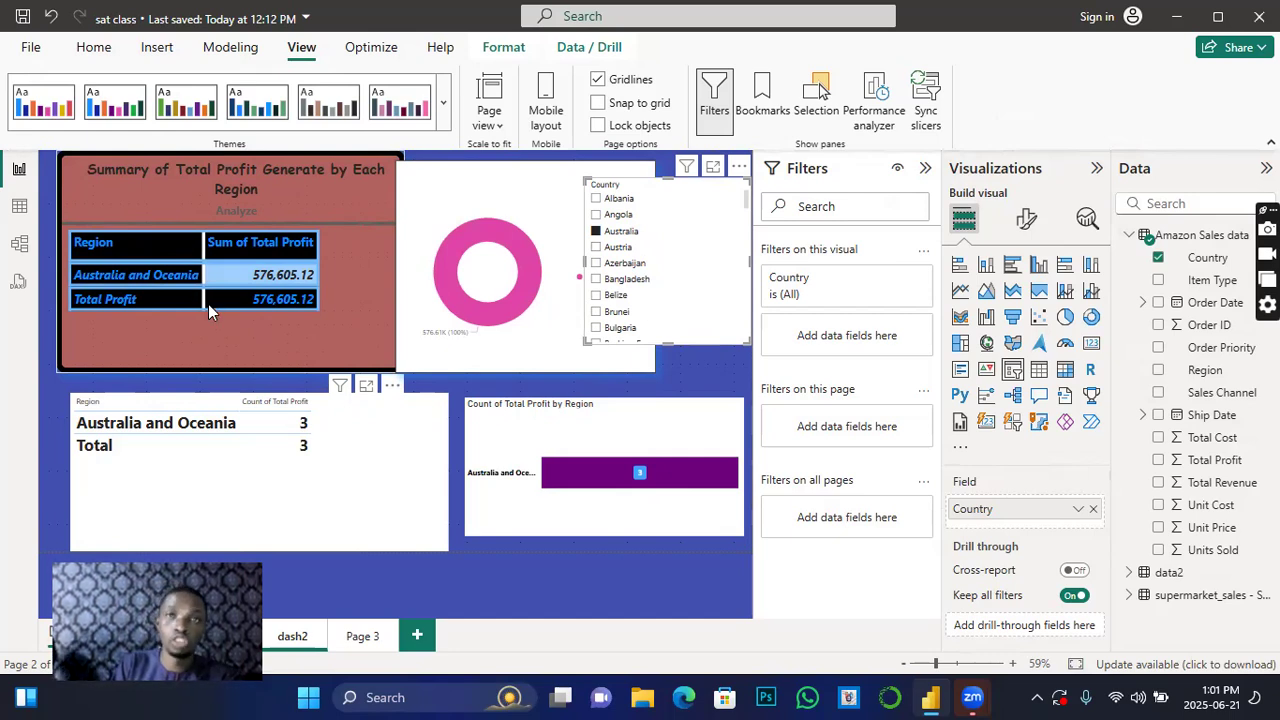
pyautogui.click(597, 281)
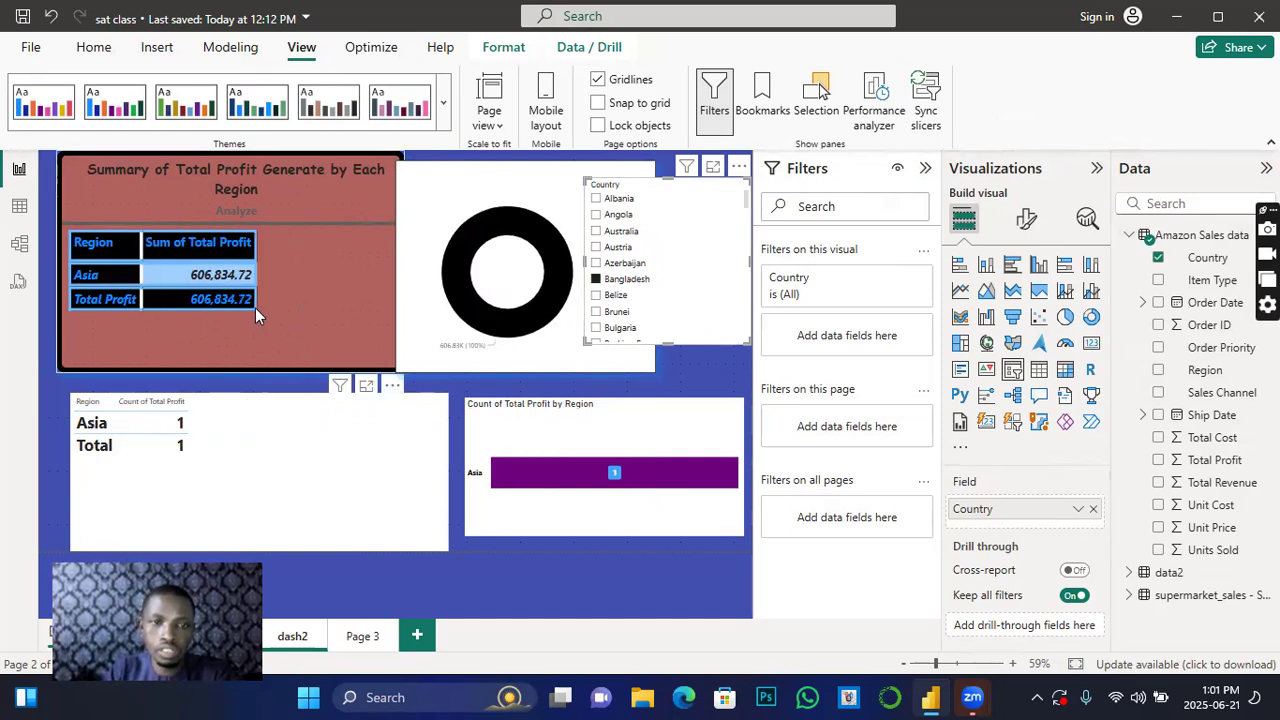
pyautogui.click(600, 200)
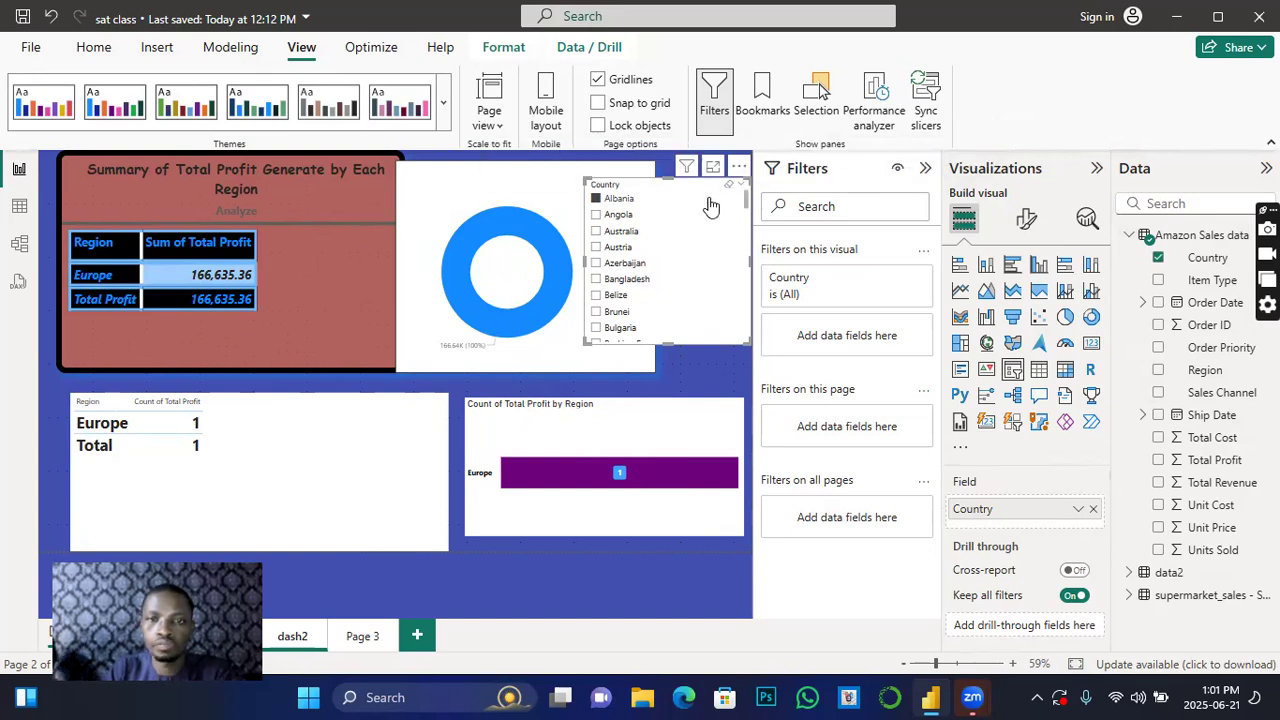
pyautogui.click(728, 191)
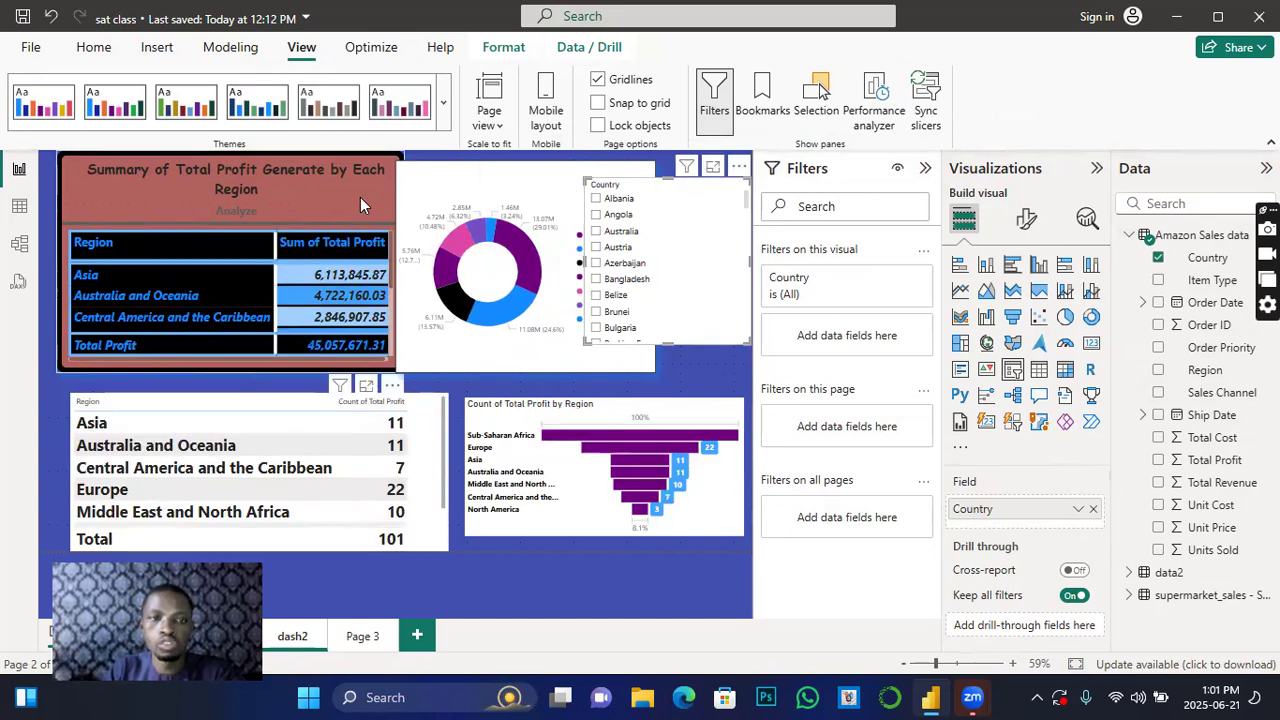
# Remove the donut chart between the summary table and the Country slicer.
pyautogui.click(470, 181)
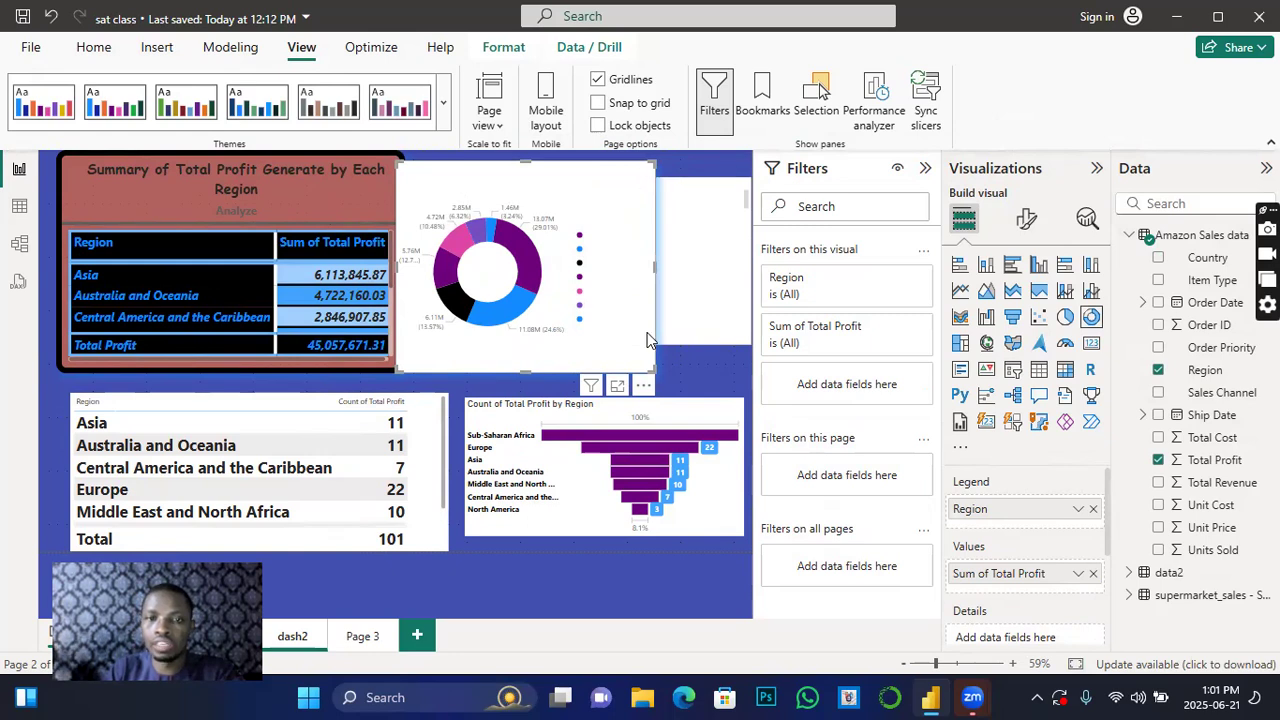
pyautogui.click(643, 386)
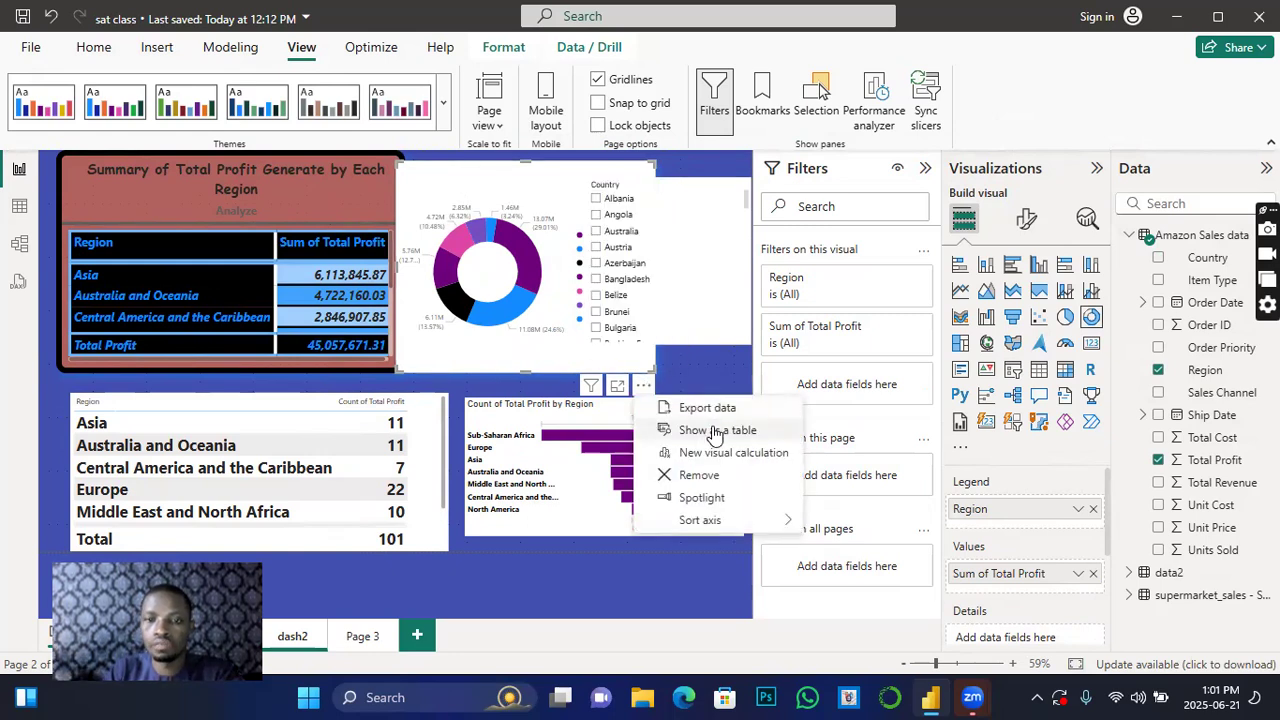
pyautogui.click(684, 476)
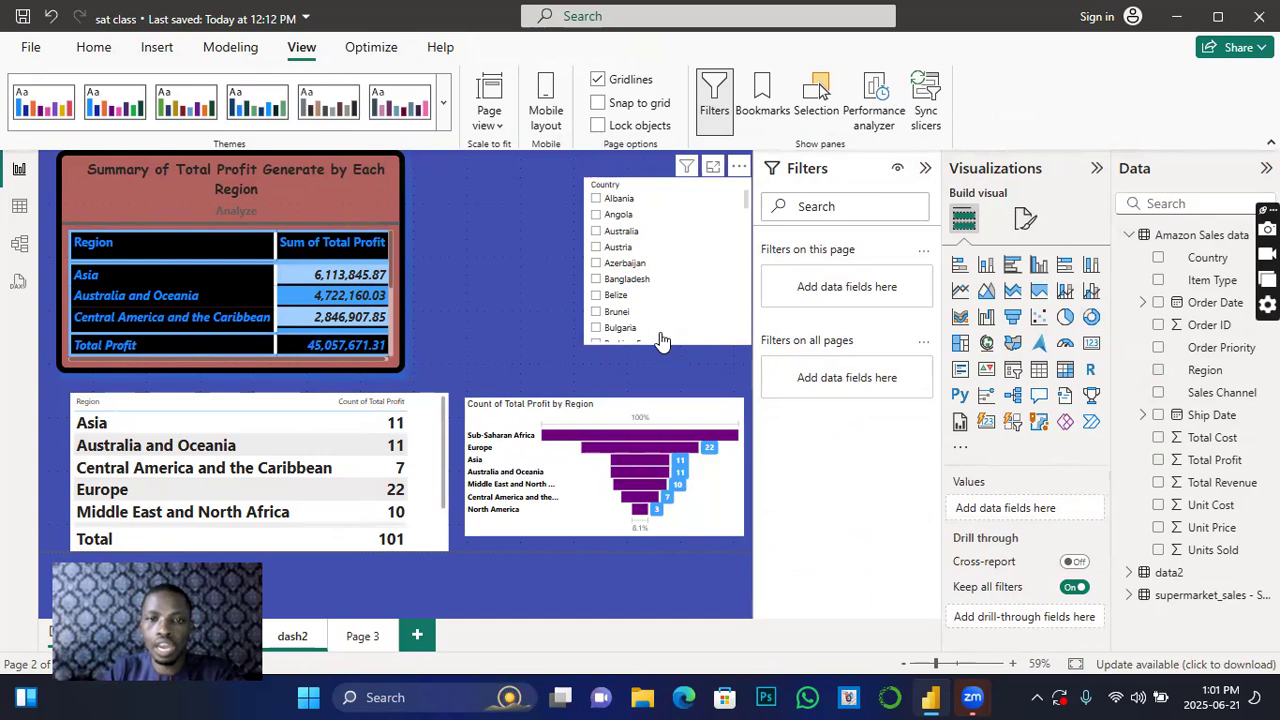
# Widen the profit summary table toward the Country slicer and make it tall enough to show all region rows and the total.
pyautogui.click(403, 371)
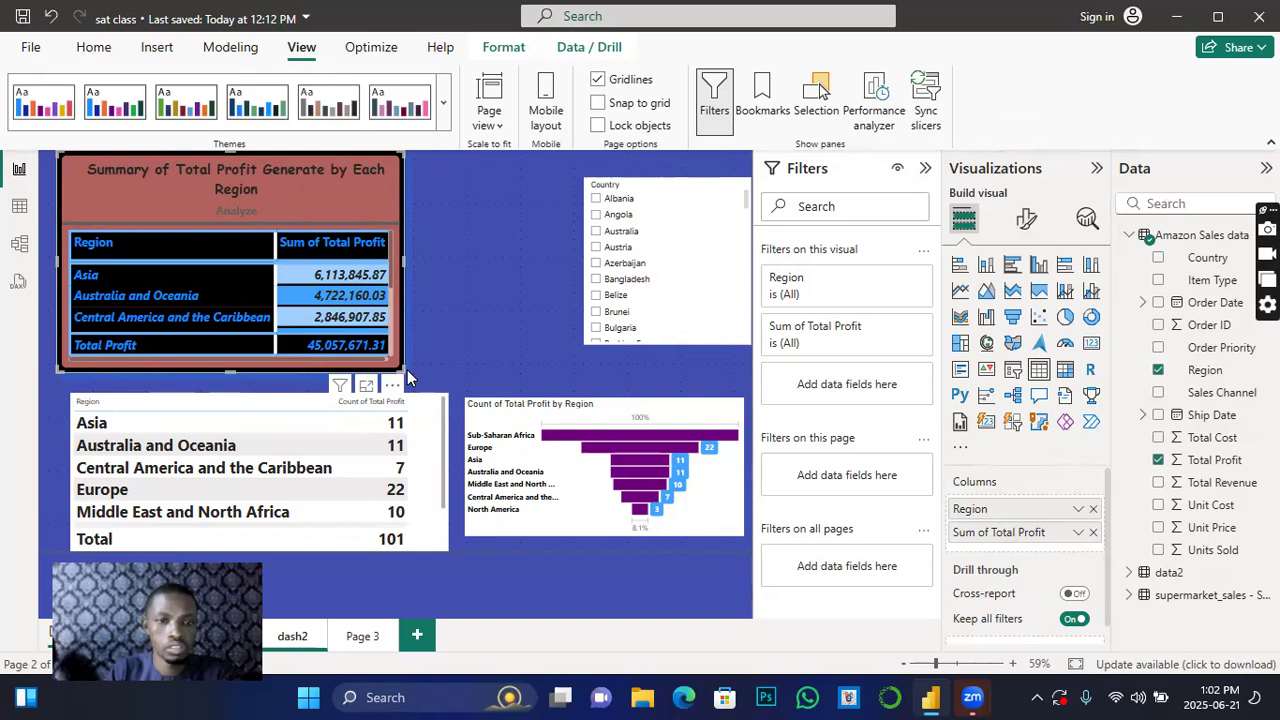
pyautogui.moveTo(403, 367); pyautogui.dragTo(548, 390)
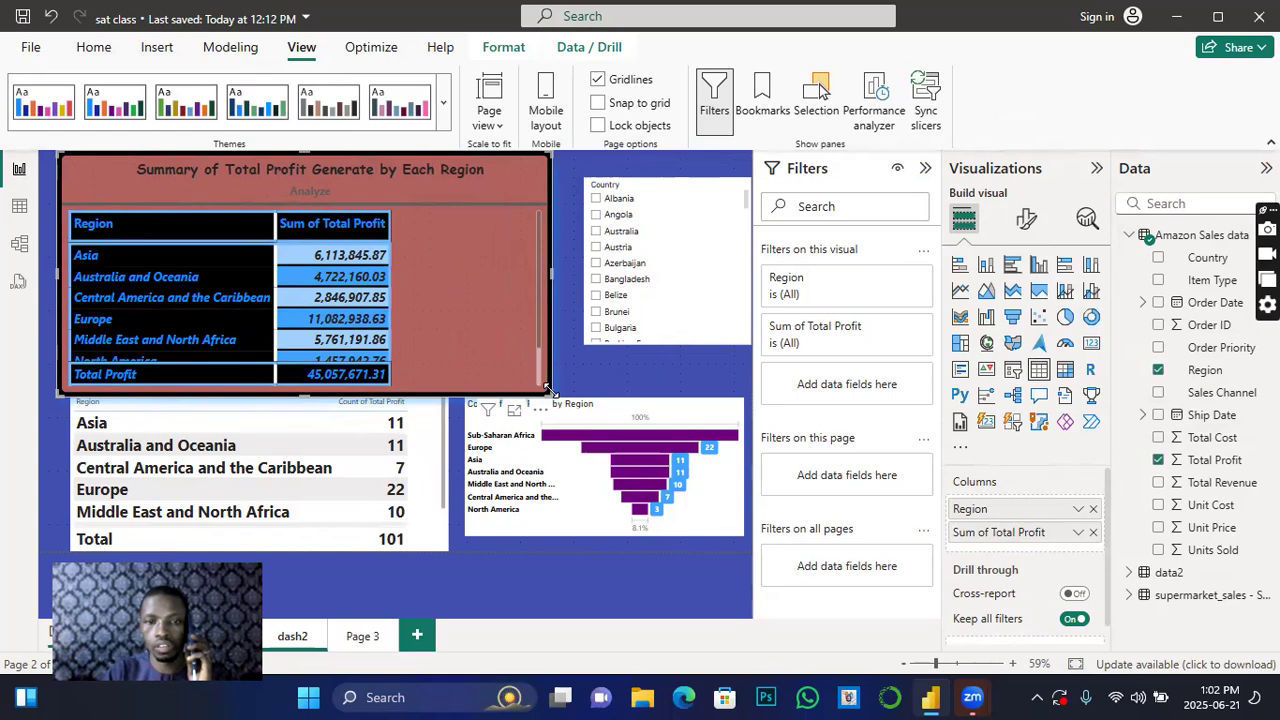
pyautogui.moveTo(551, 390); pyautogui.dragTo(554, 390)
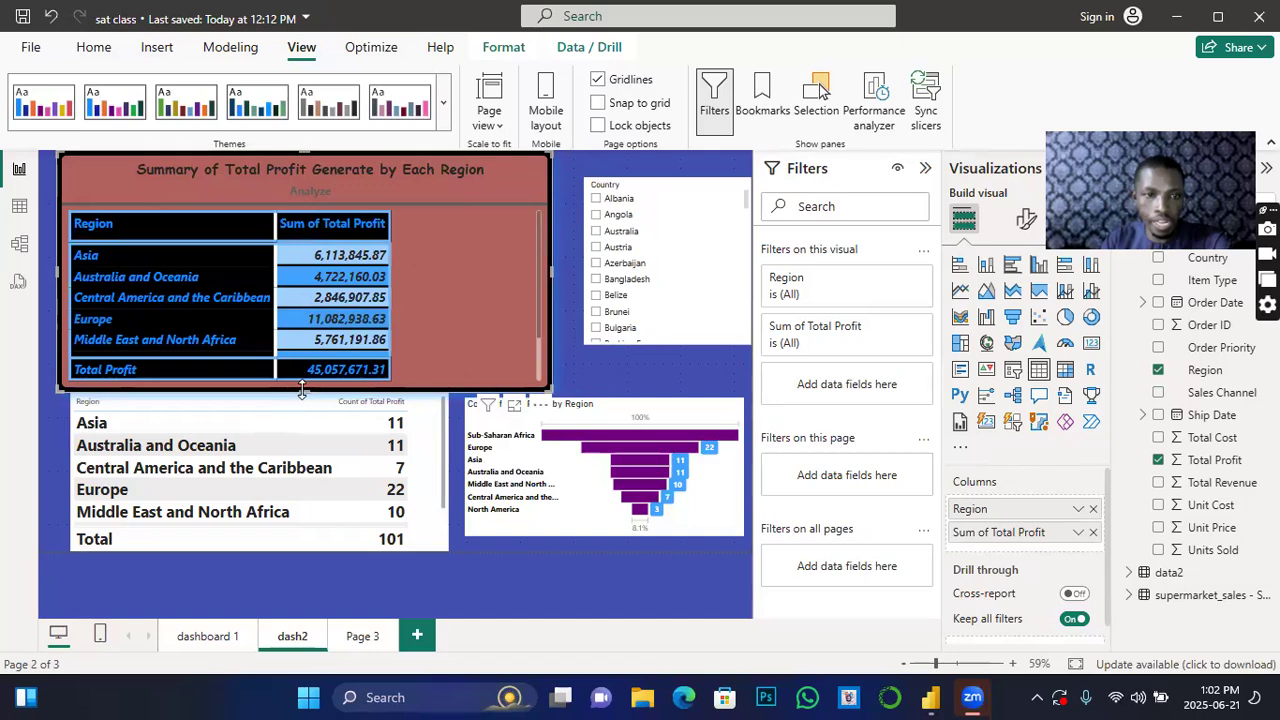
pyautogui.moveTo(301, 390); pyautogui.dragTo(317, 555)
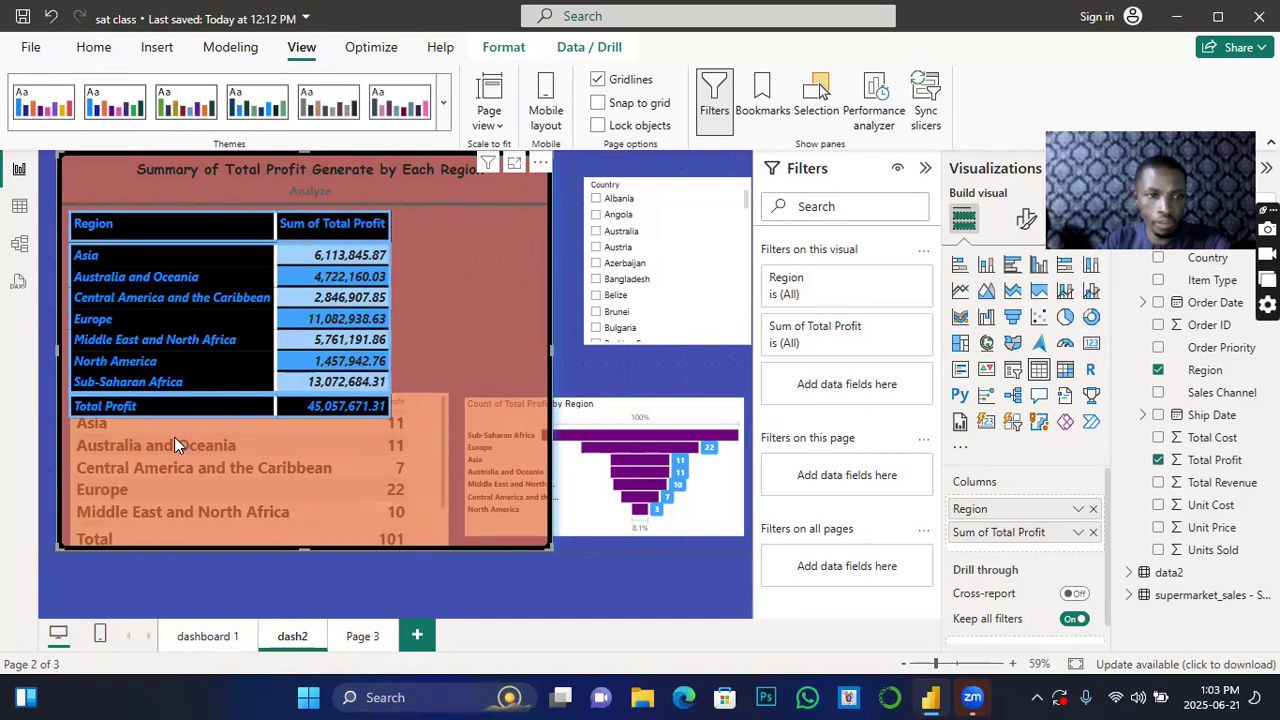
pyautogui.moveTo(306, 553); pyautogui.dragTo(306, 437)
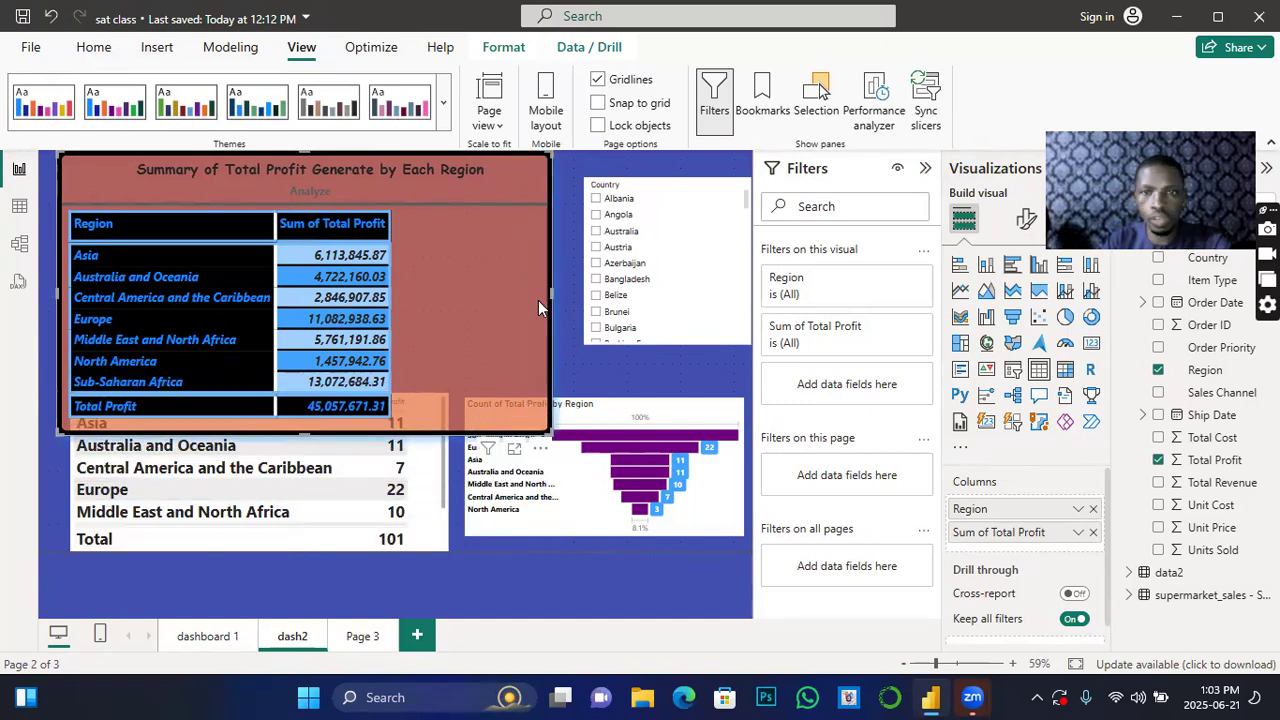
# Test the Country slicer with Angola, Belize, Bangladesh and Azerbaijan, clear the selection, and filter by Belize and Burkina Faso in turn.
pyautogui.click(598, 216)
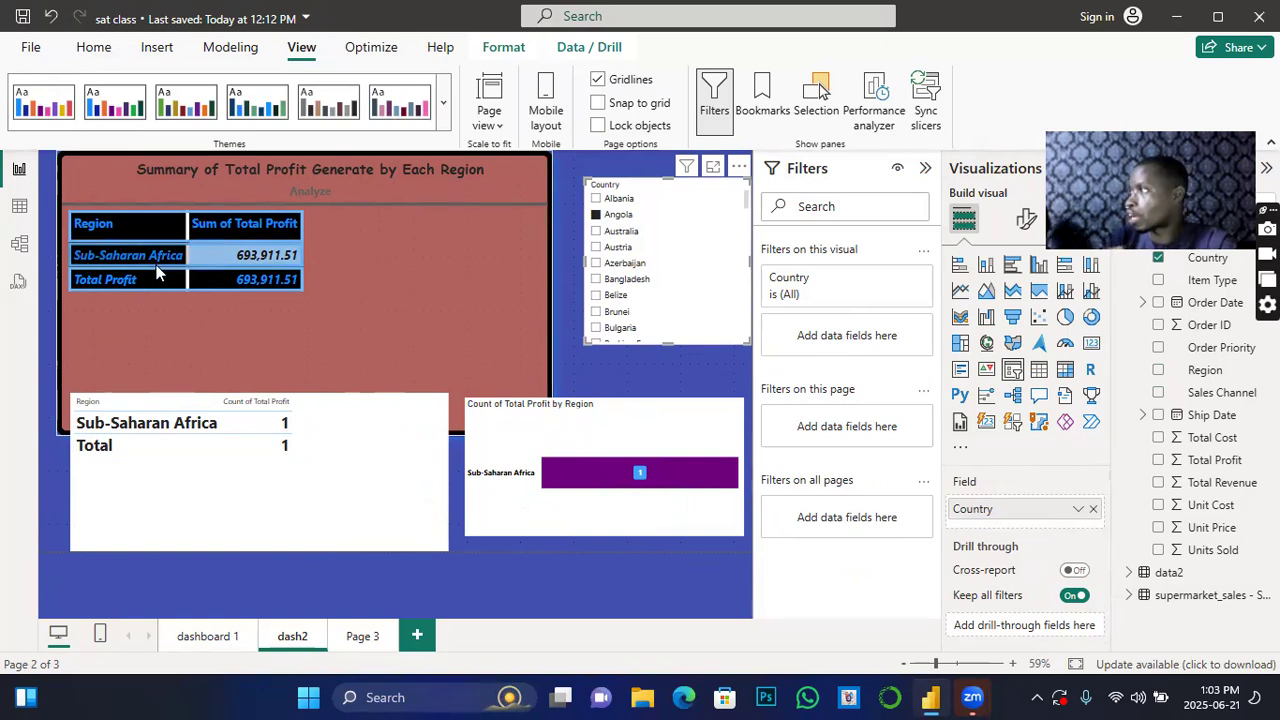
pyautogui.click(597, 296)
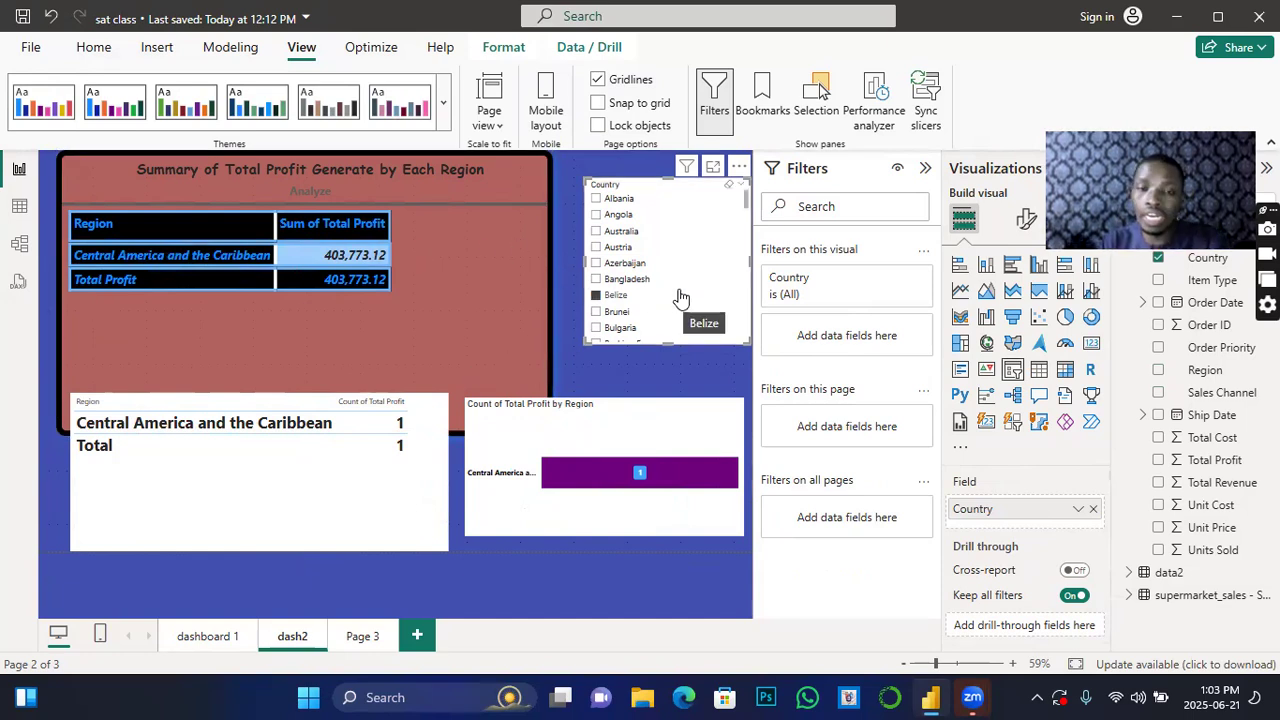
pyautogui.click(597, 280)
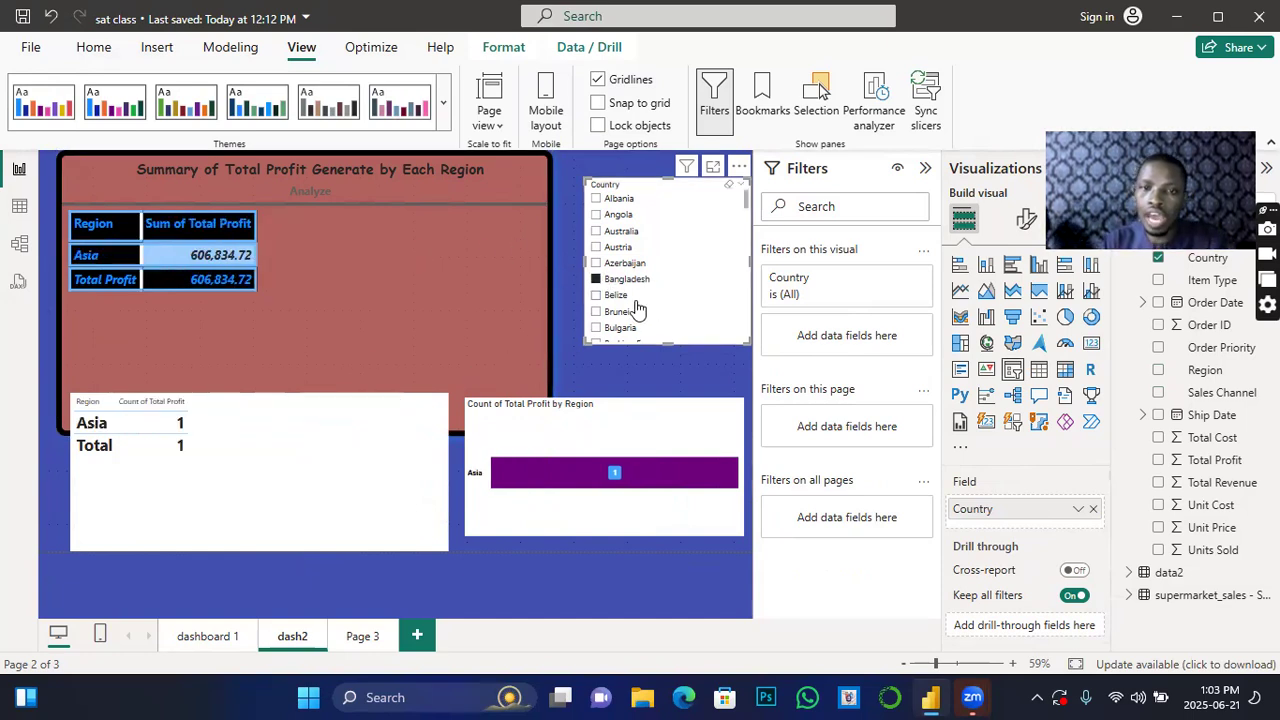
pyautogui.click(597, 264)
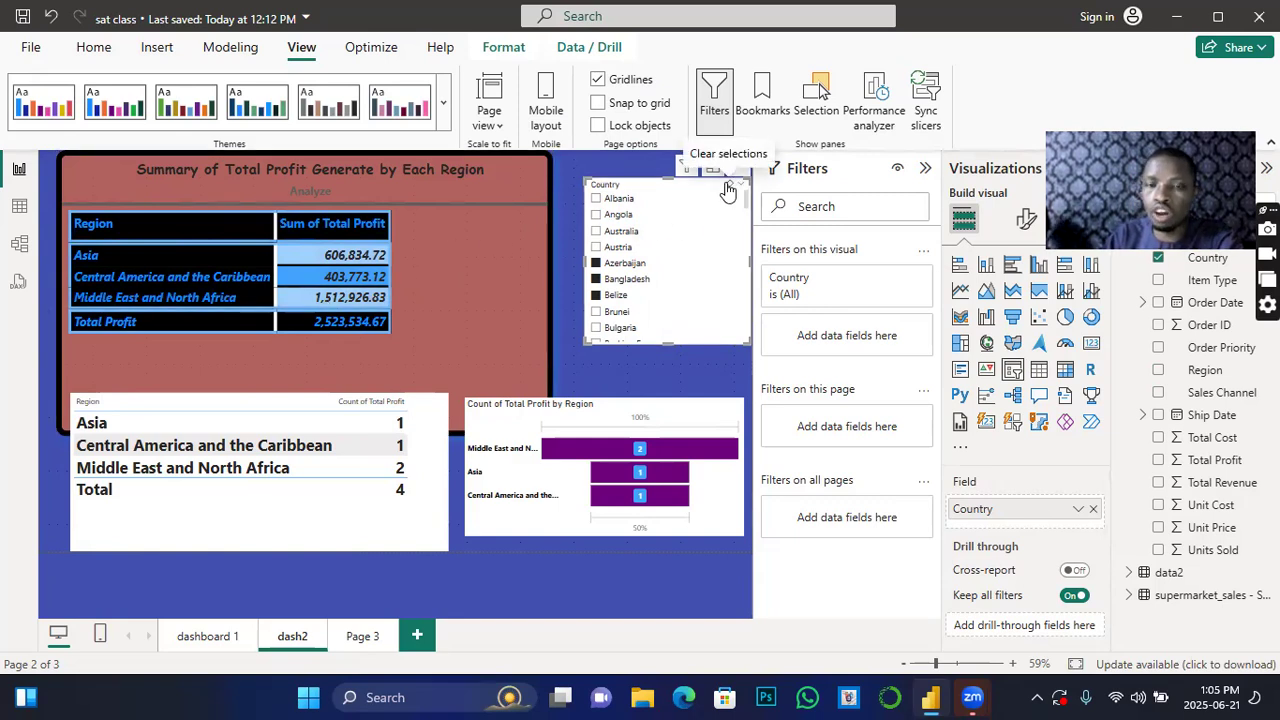
pyautogui.click(728, 191)
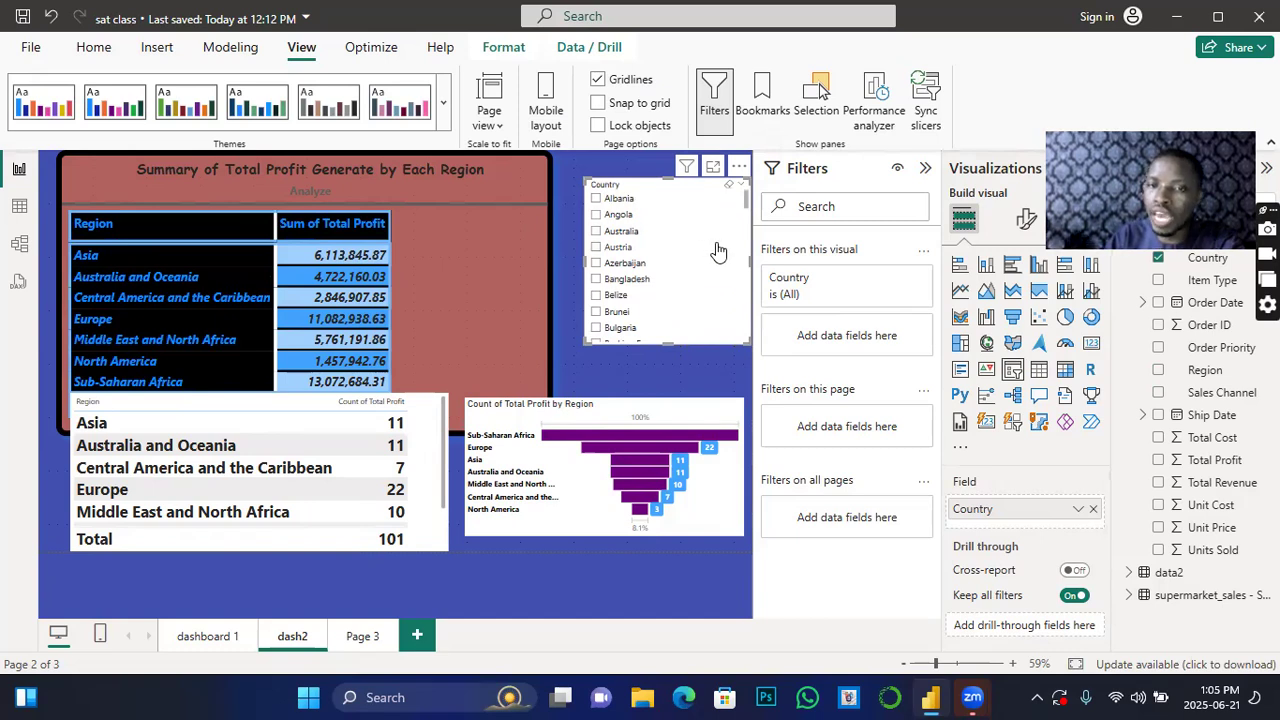
pyautogui.click(719, 298)
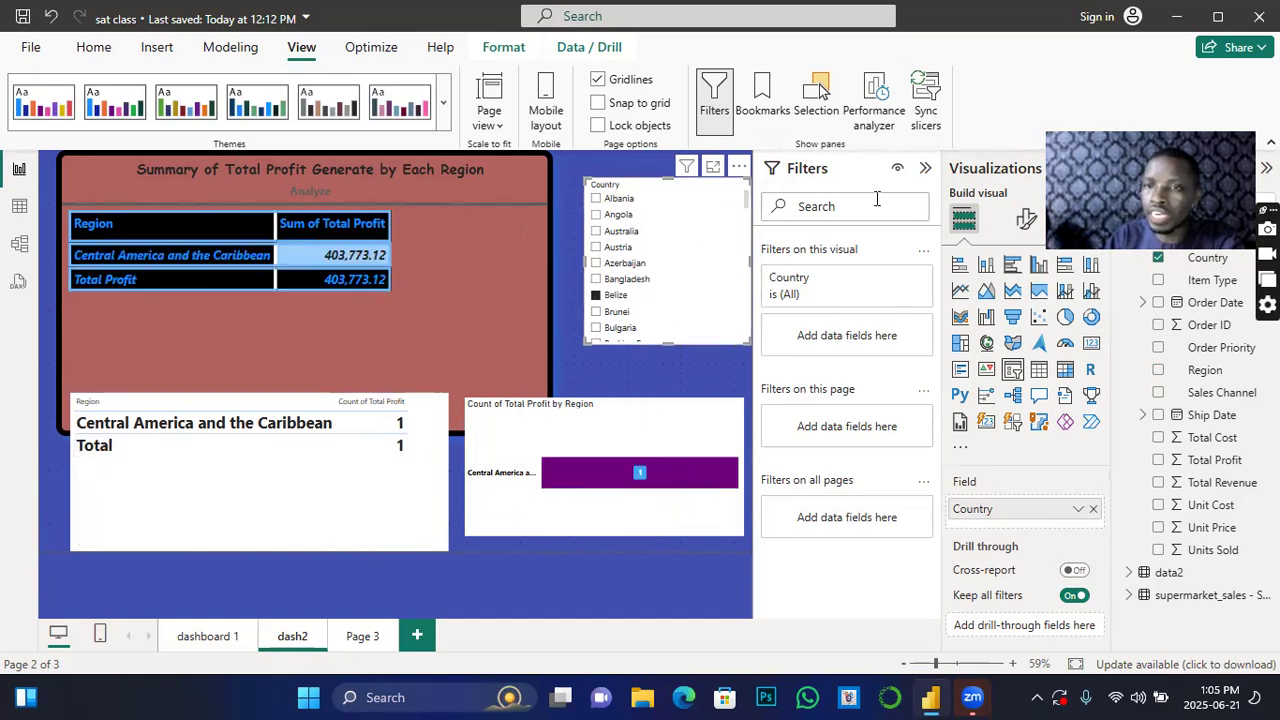
pyautogui.click(719, 342)
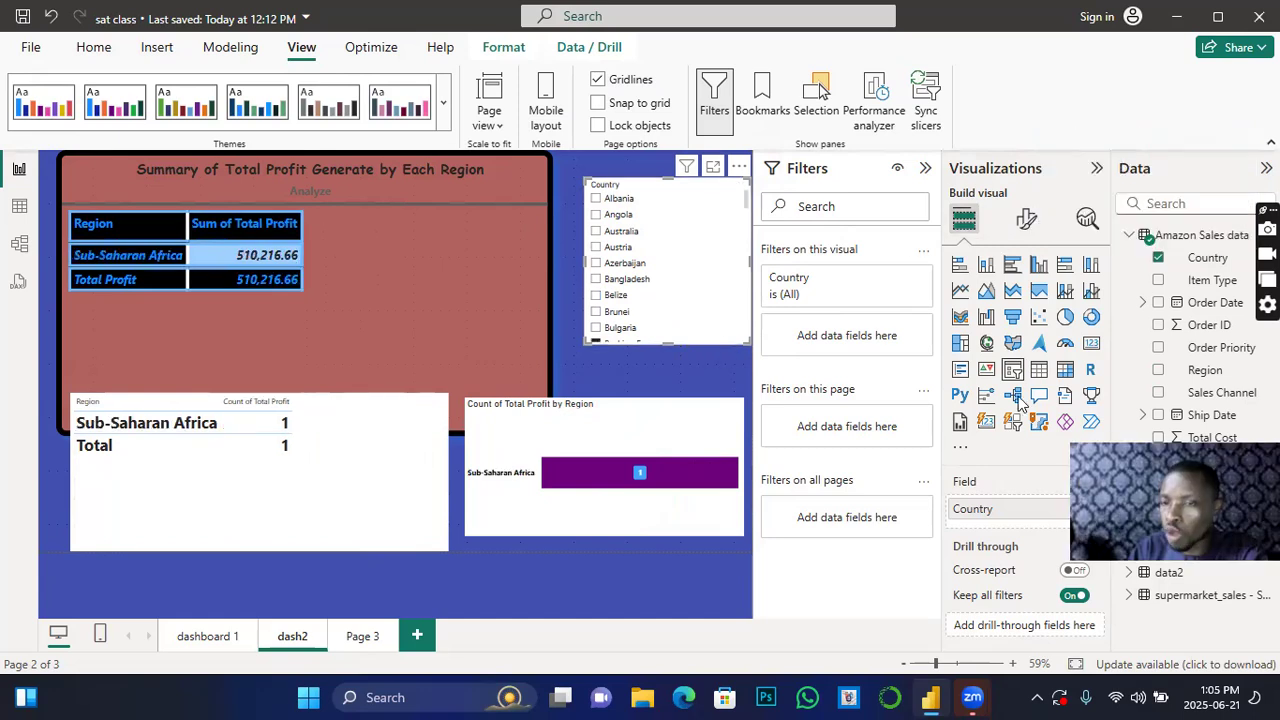
# Change the Country slicer's style to Tile.
pyautogui.click(1025, 222)
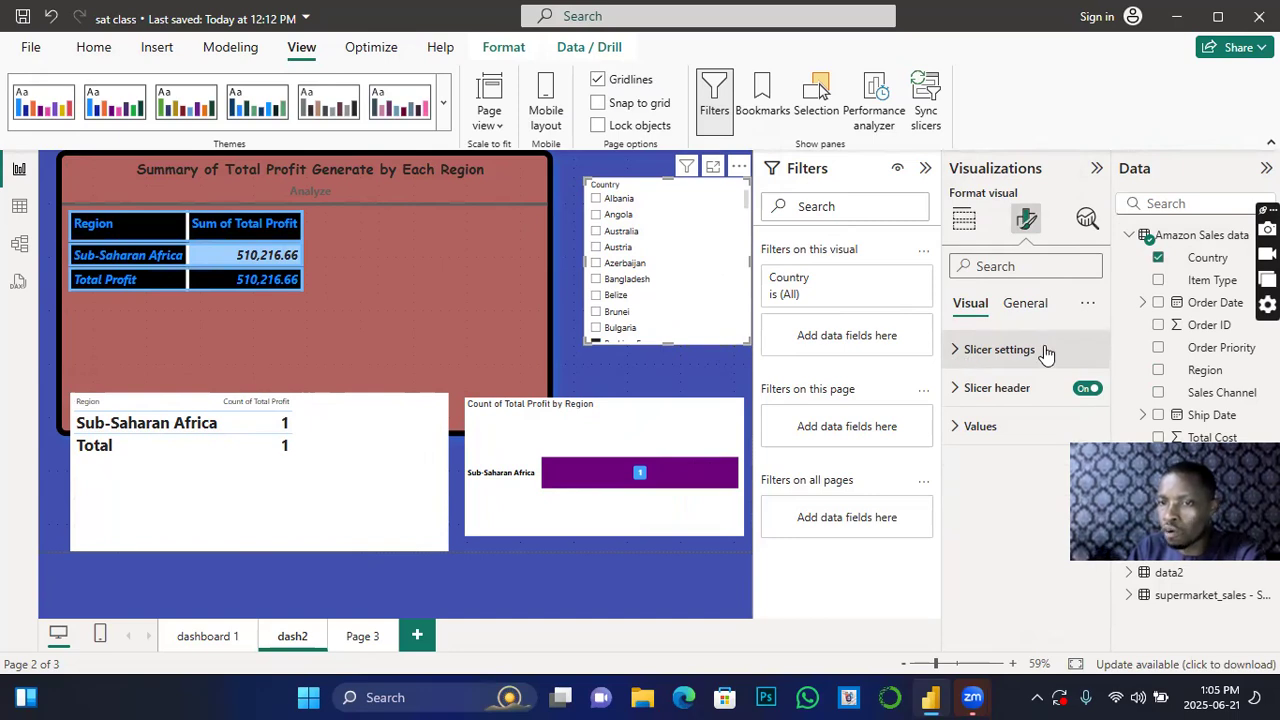
pyautogui.click(972, 355)
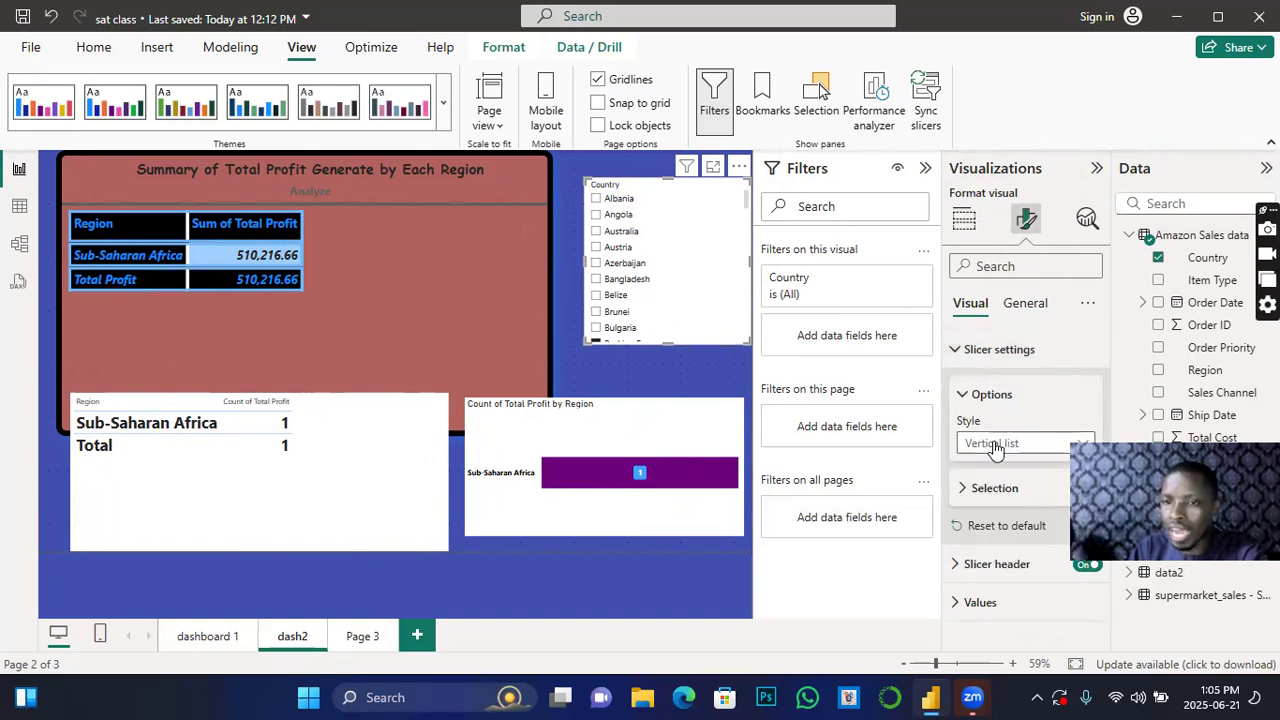
pyautogui.click(1068, 447)
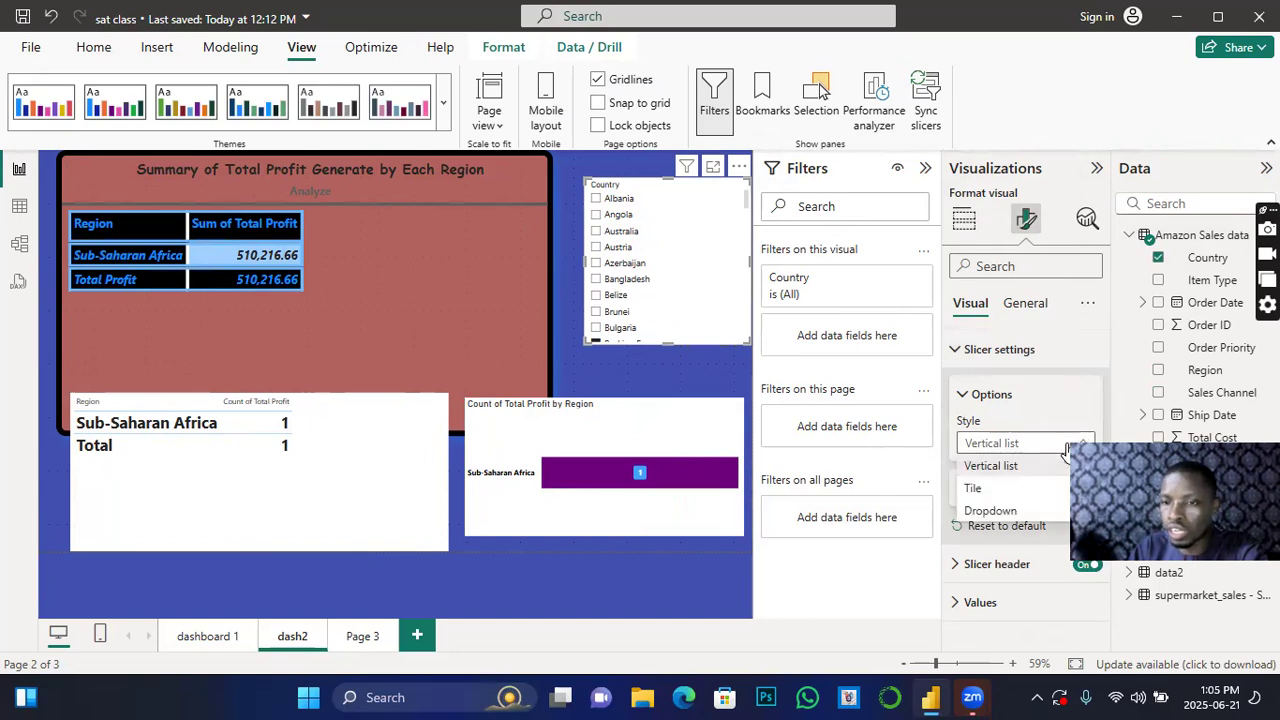
pyautogui.click(977, 487)
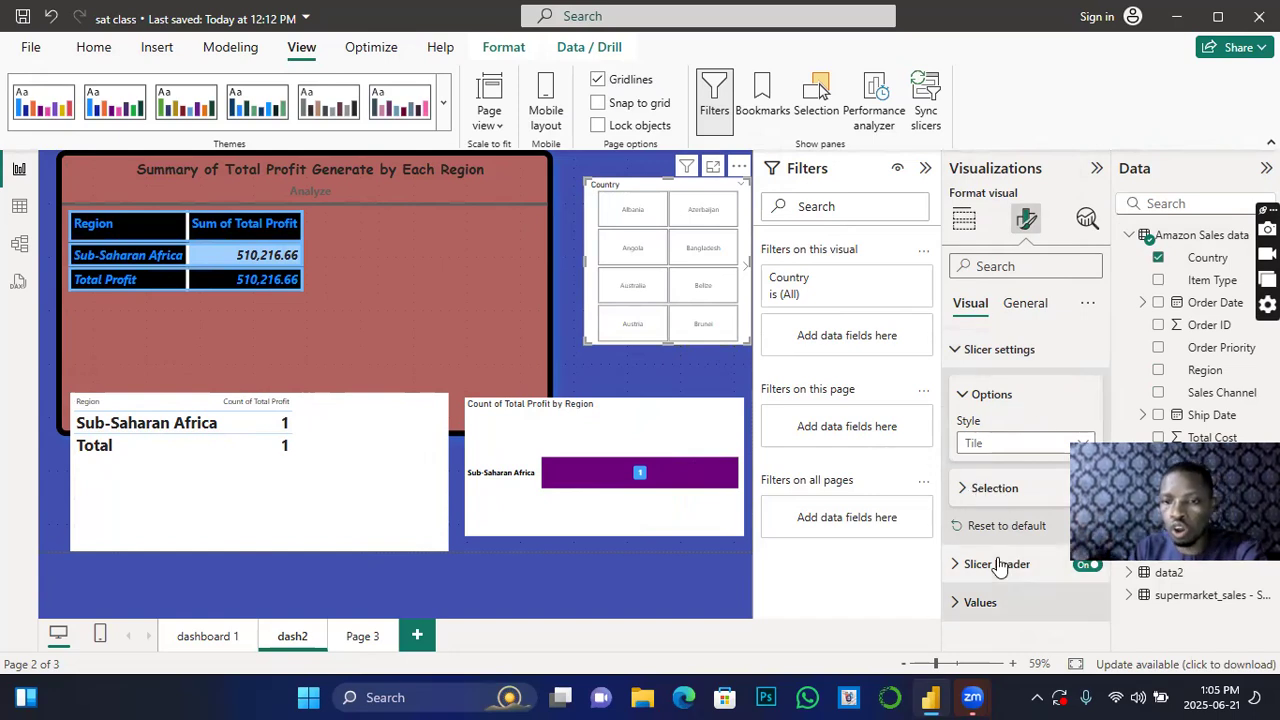
# Format the slicer values in bold black at size 15, and lengthen the slicer downward to fit five rows of tiles.
pyautogui.click(980, 602)
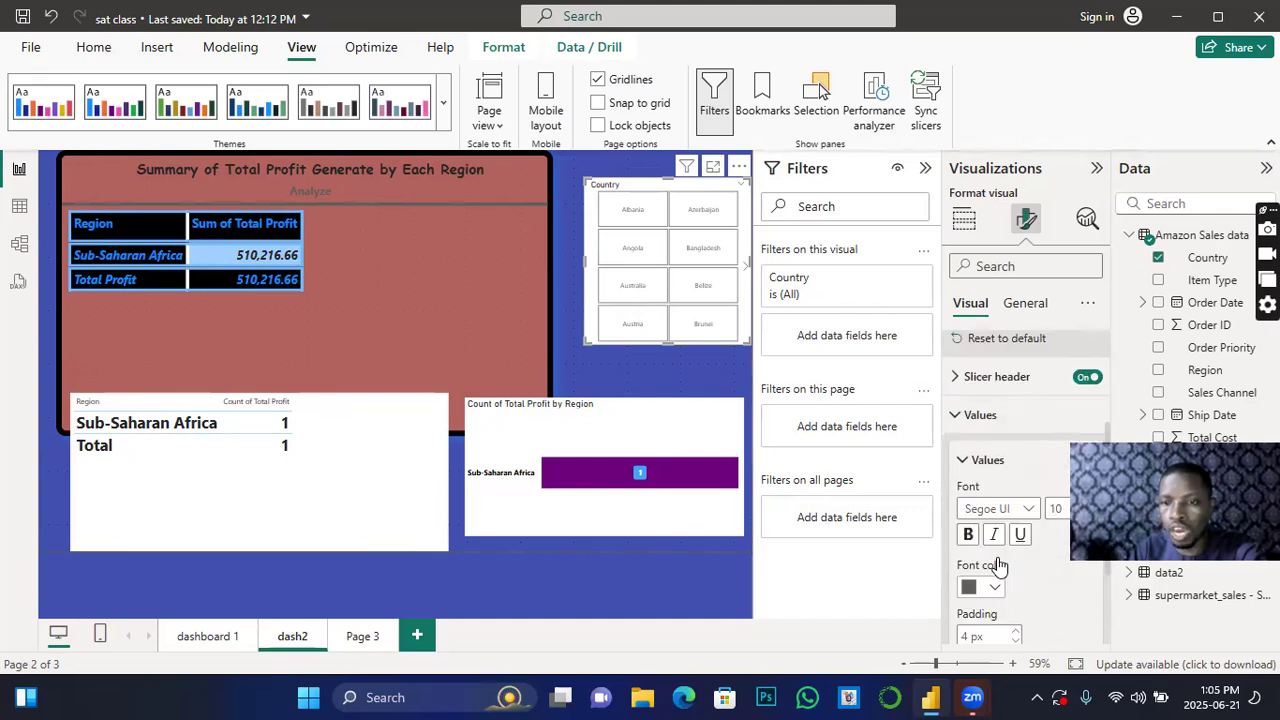
pyautogui.click(990, 587)
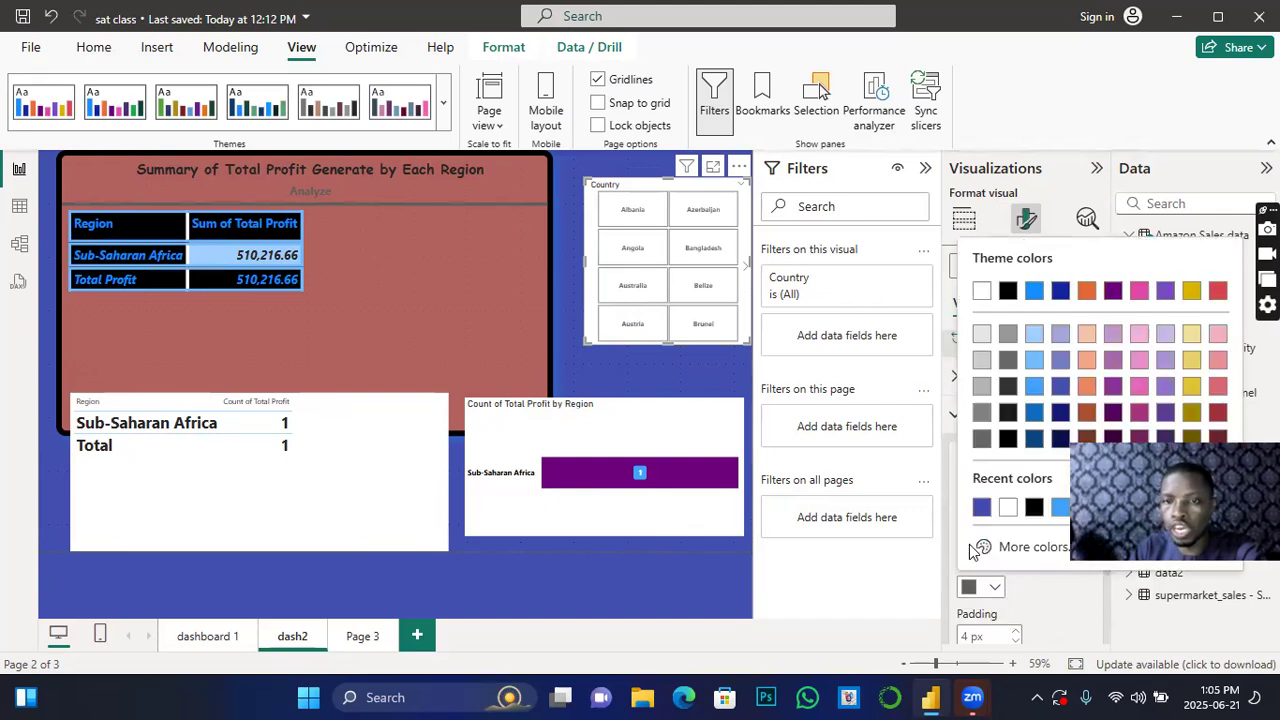
pyautogui.click(1033, 507)
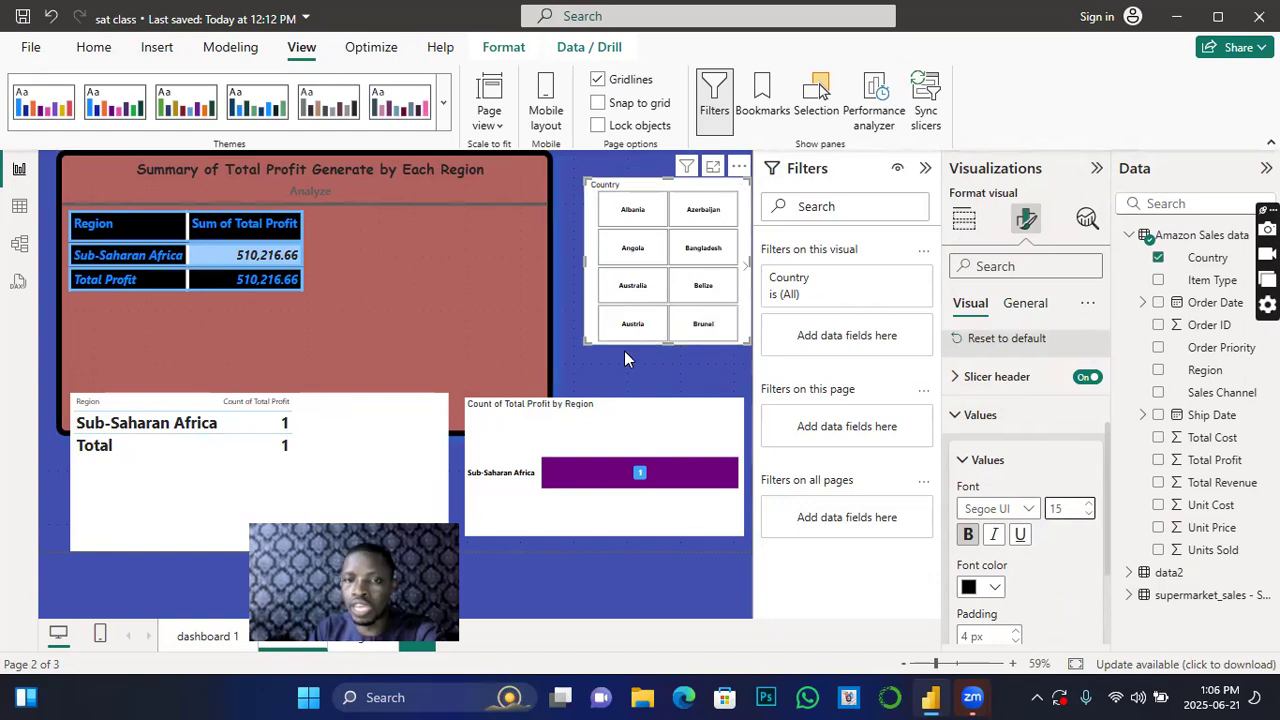
pyautogui.moveTo(671, 345); pyautogui.dragTo(669, 375)
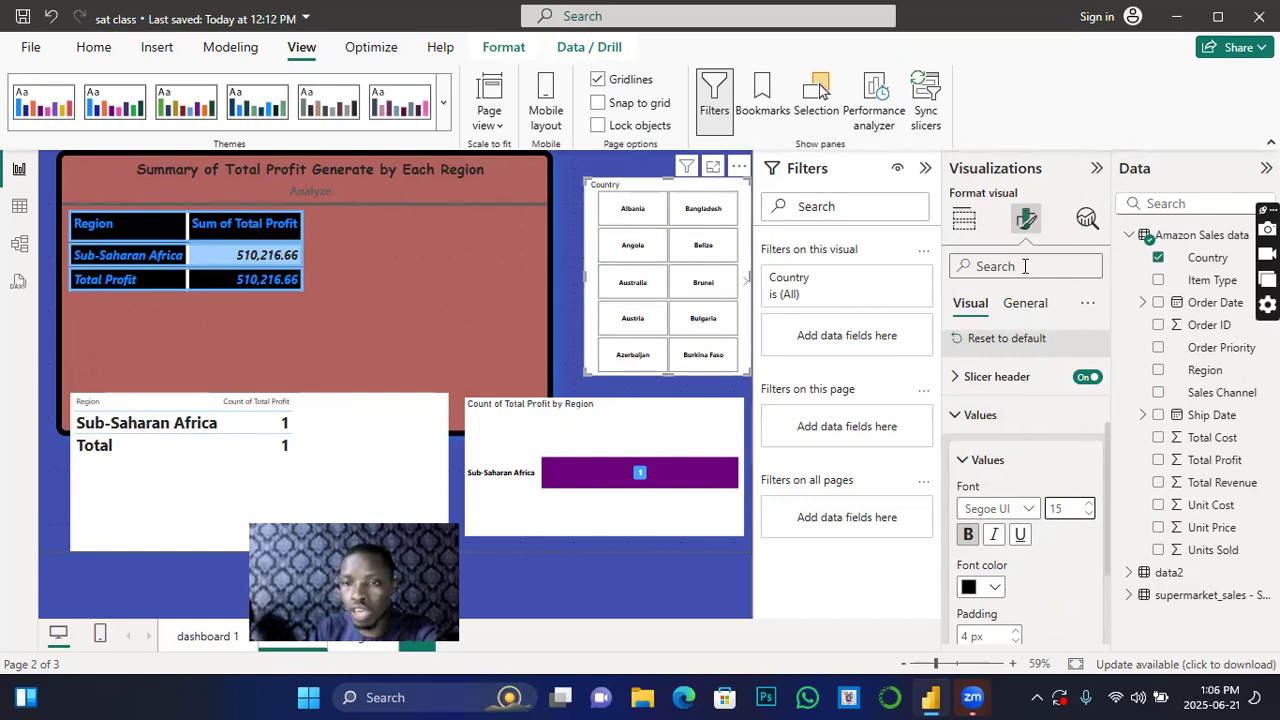
# Set the Country slicer's background color to the same blue as the page wallpaper.
pyautogui.click(964, 218)
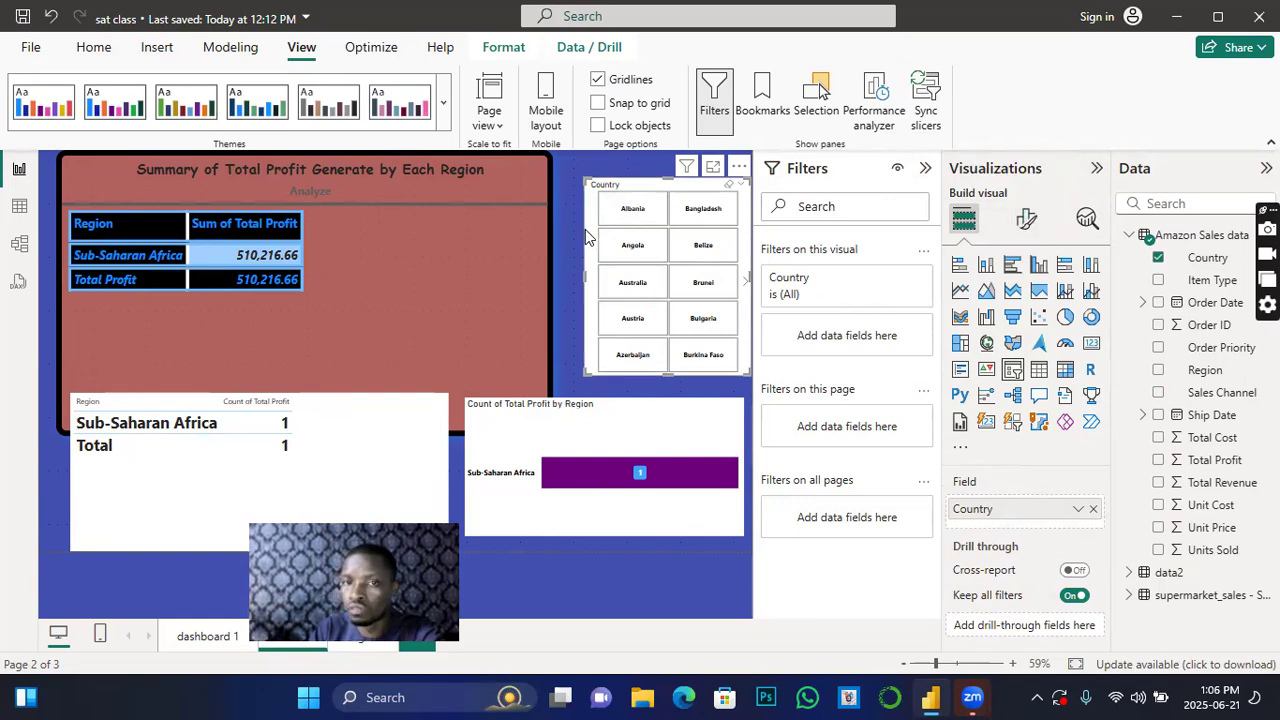
pyautogui.click(1027, 218)
pyautogui.click(1028, 305)
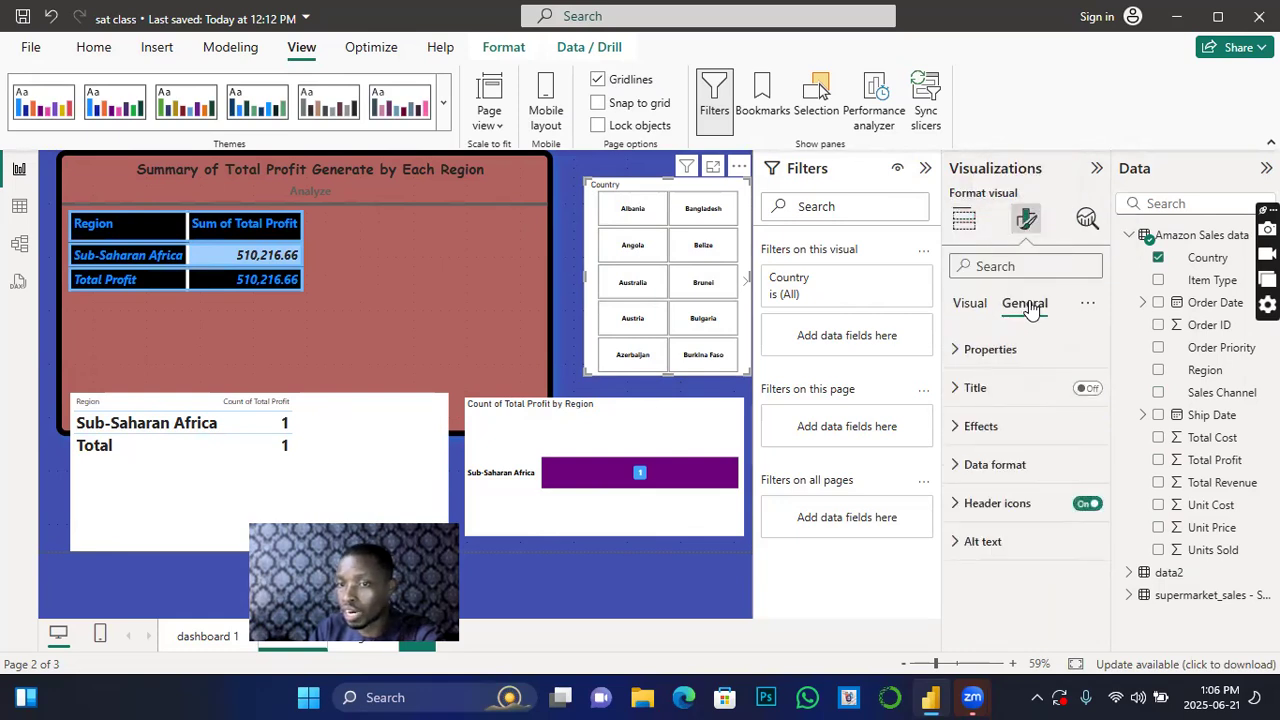
pyautogui.click(958, 427)
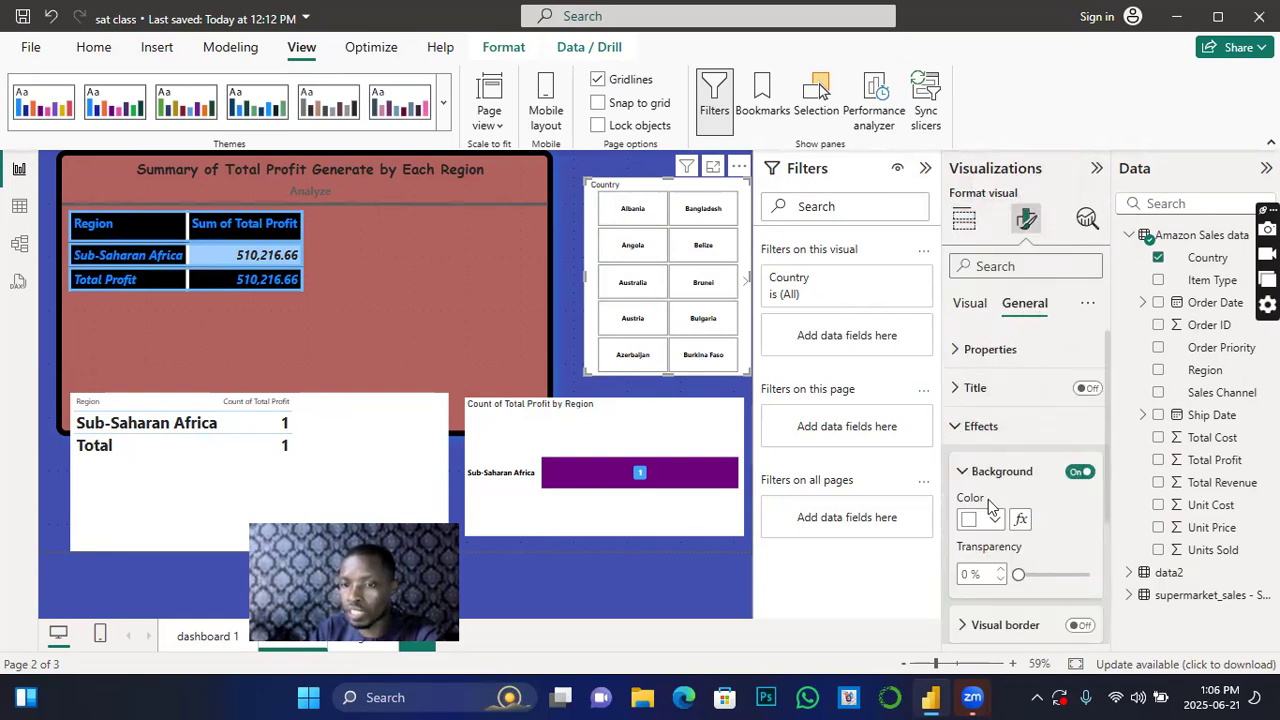
pyautogui.click(994, 519)
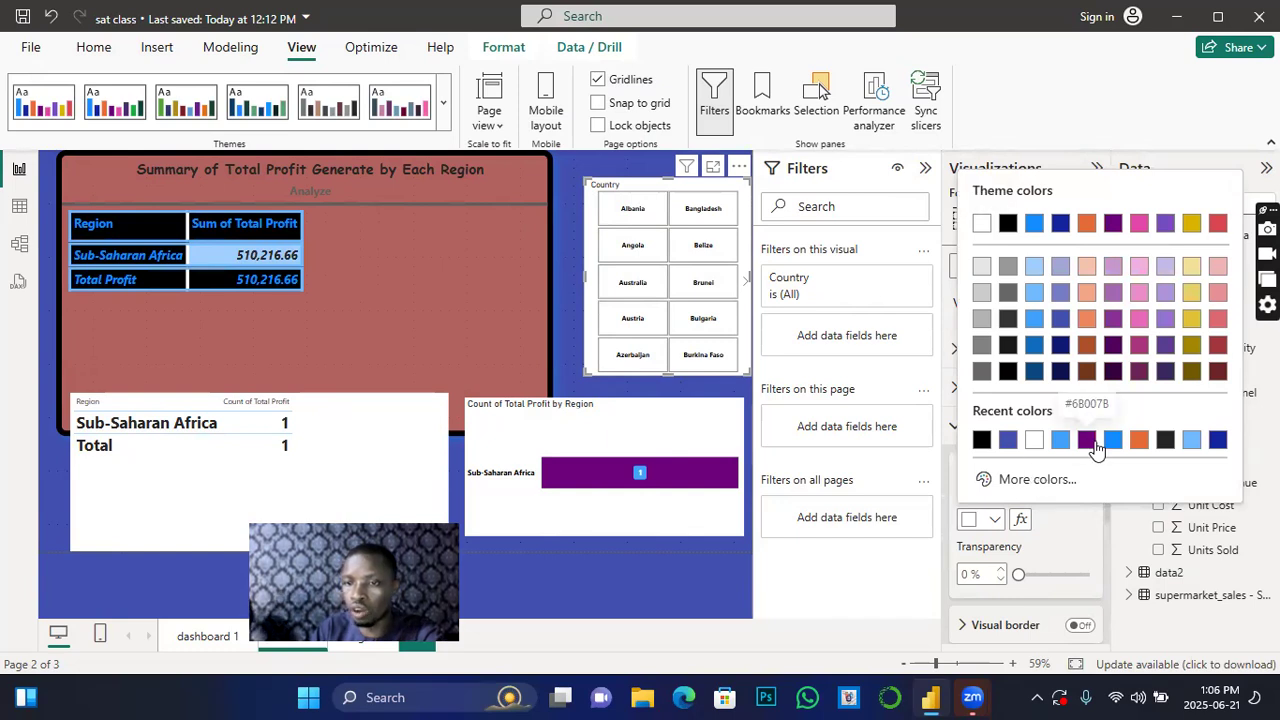
pyautogui.click(1009, 441)
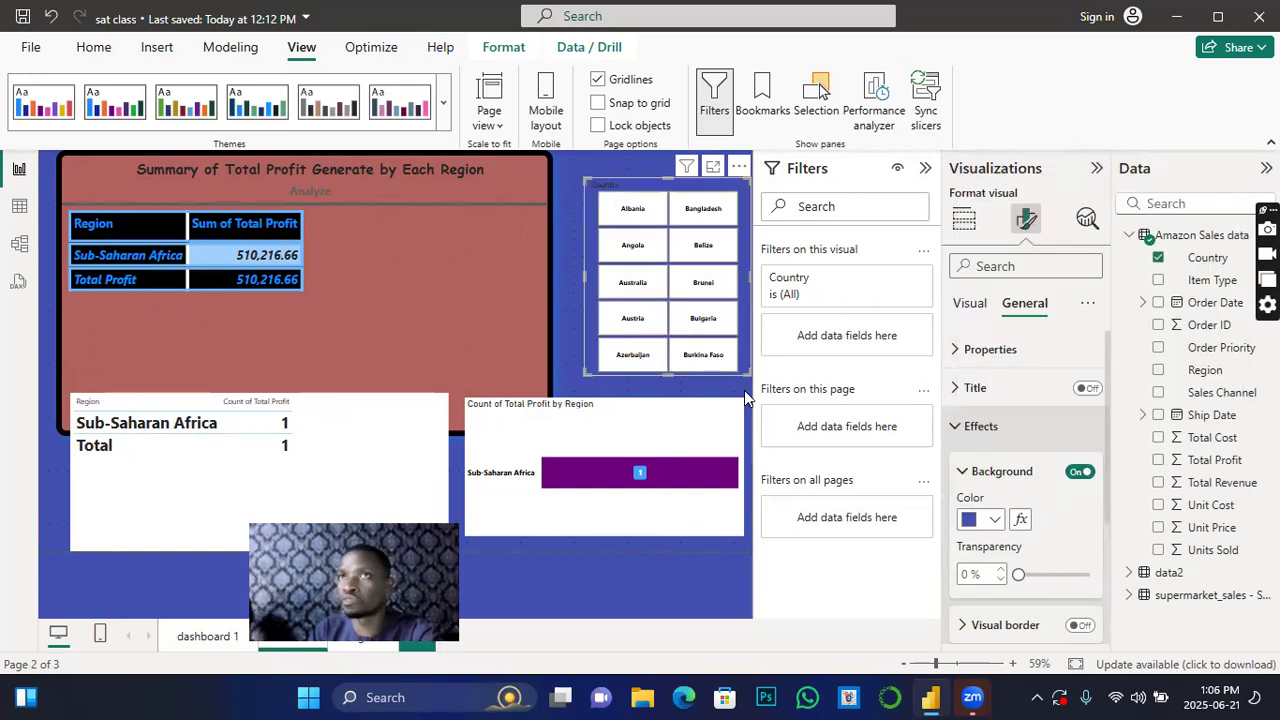
# Filter the page by Bulgaria and shrink the count of total profit table to a small block just below the summary table.
pyautogui.click(700, 318)
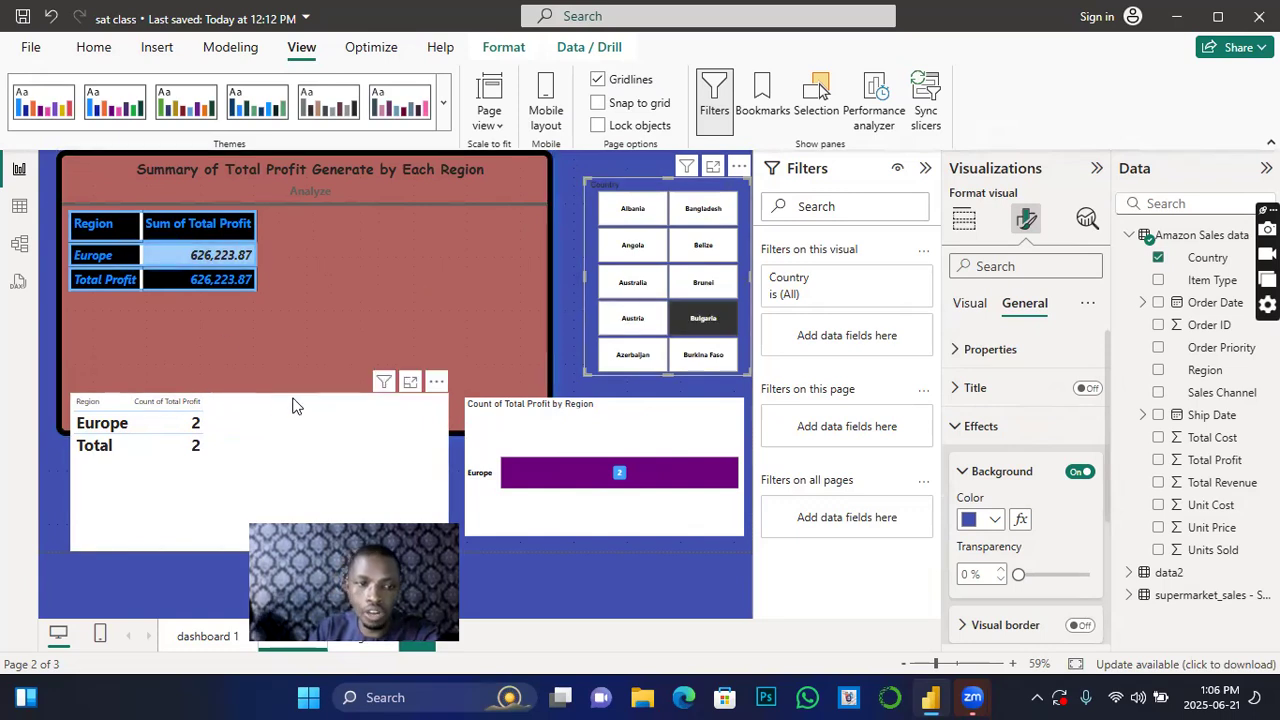
pyautogui.click(283, 432)
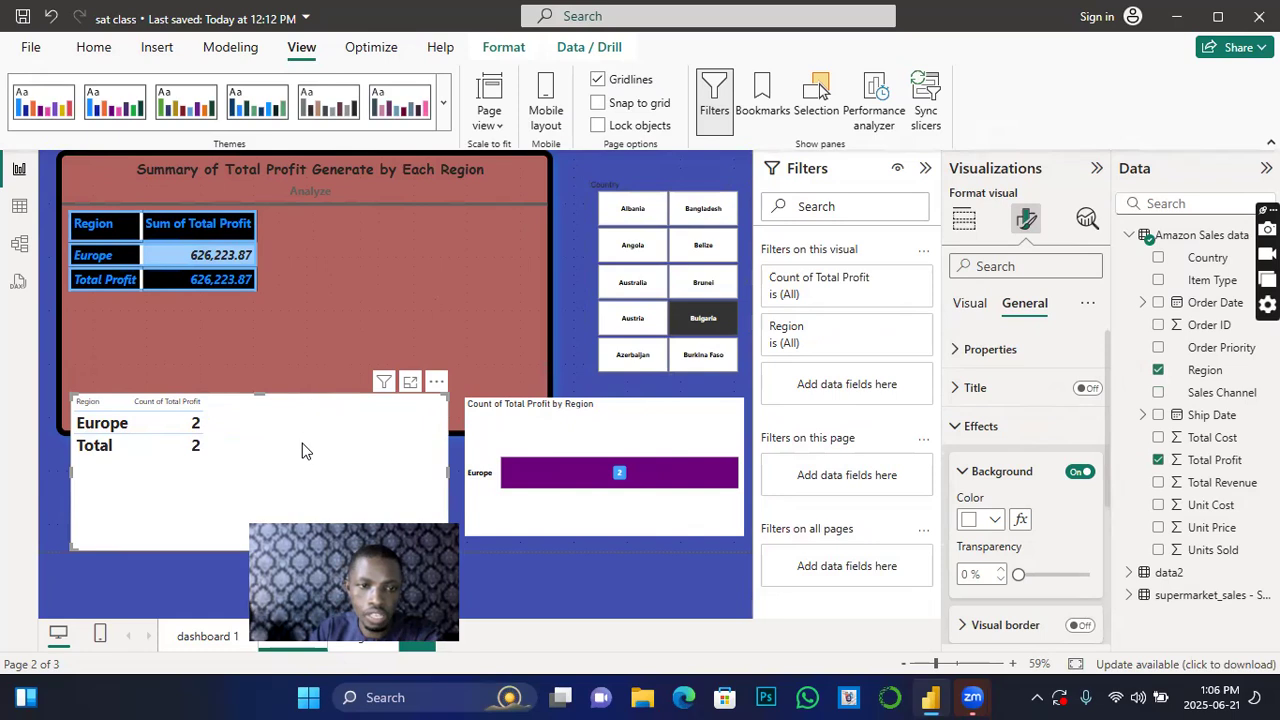
pyautogui.moveTo(157, 539); pyautogui.dragTo(186, 550)
pyautogui.moveTo(474, 396); pyautogui.dragTo(254, 445)
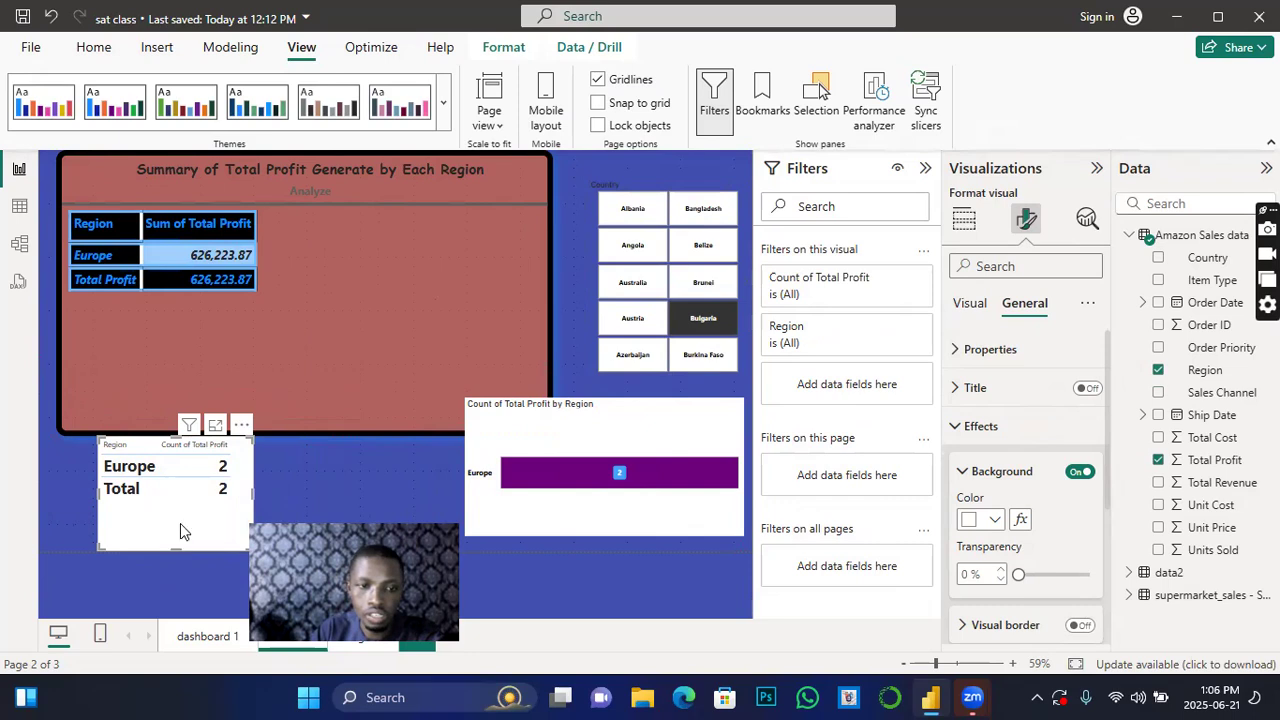
pyautogui.moveTo(181, 531); pyautogui.dragTo(185, 505)
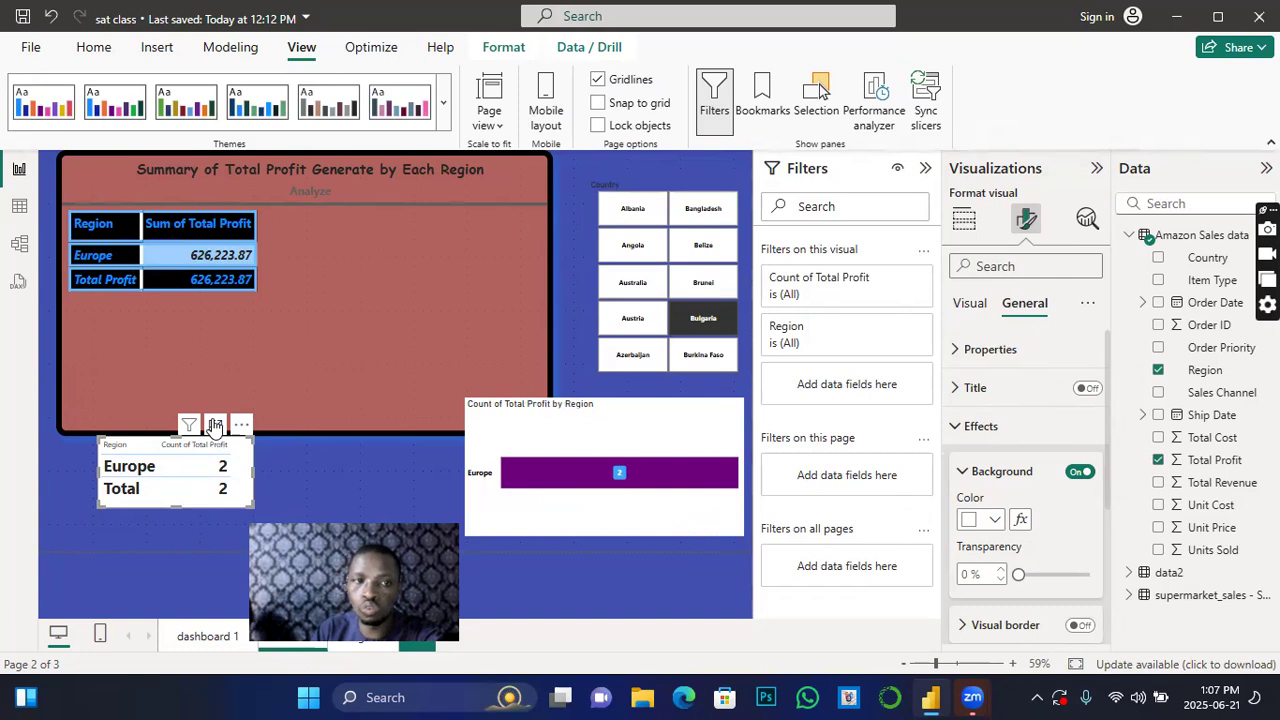
# Filter the page by Australia and Austria in turn using the slicer tiles, and deselect the slicer visual.
pyautogui.click(631, 285)
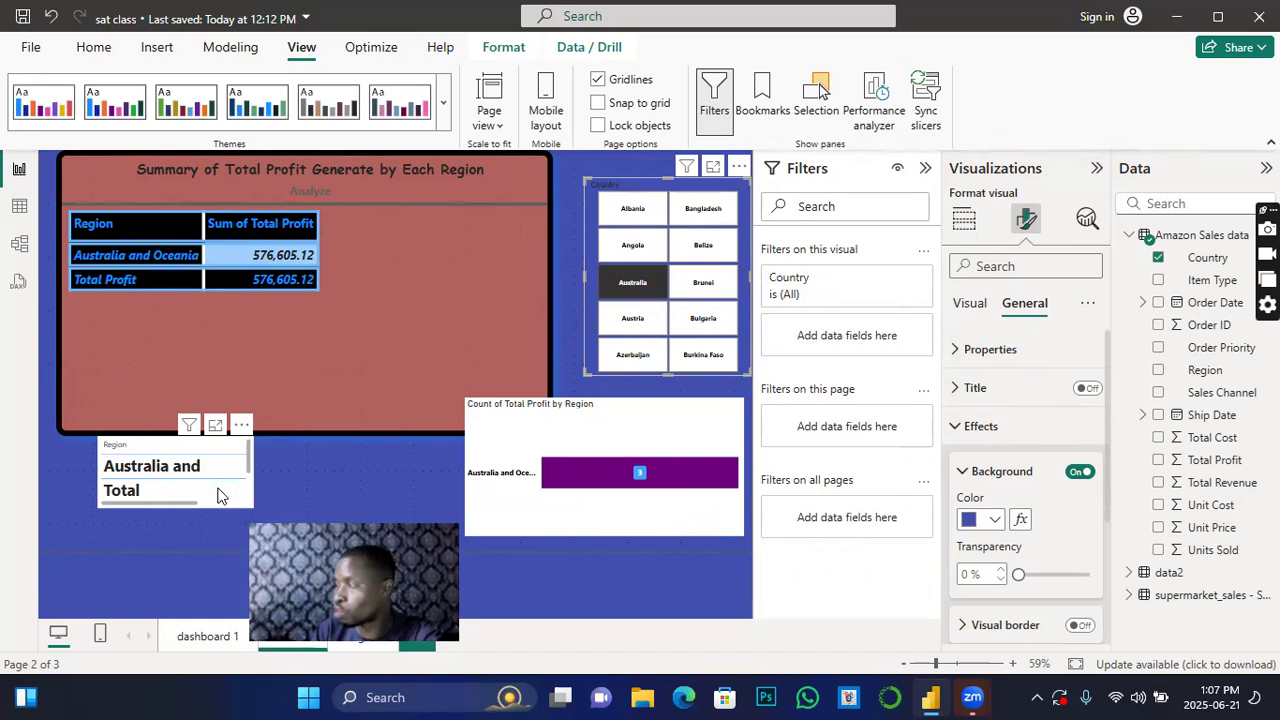
pyautogui.click(634, 320)
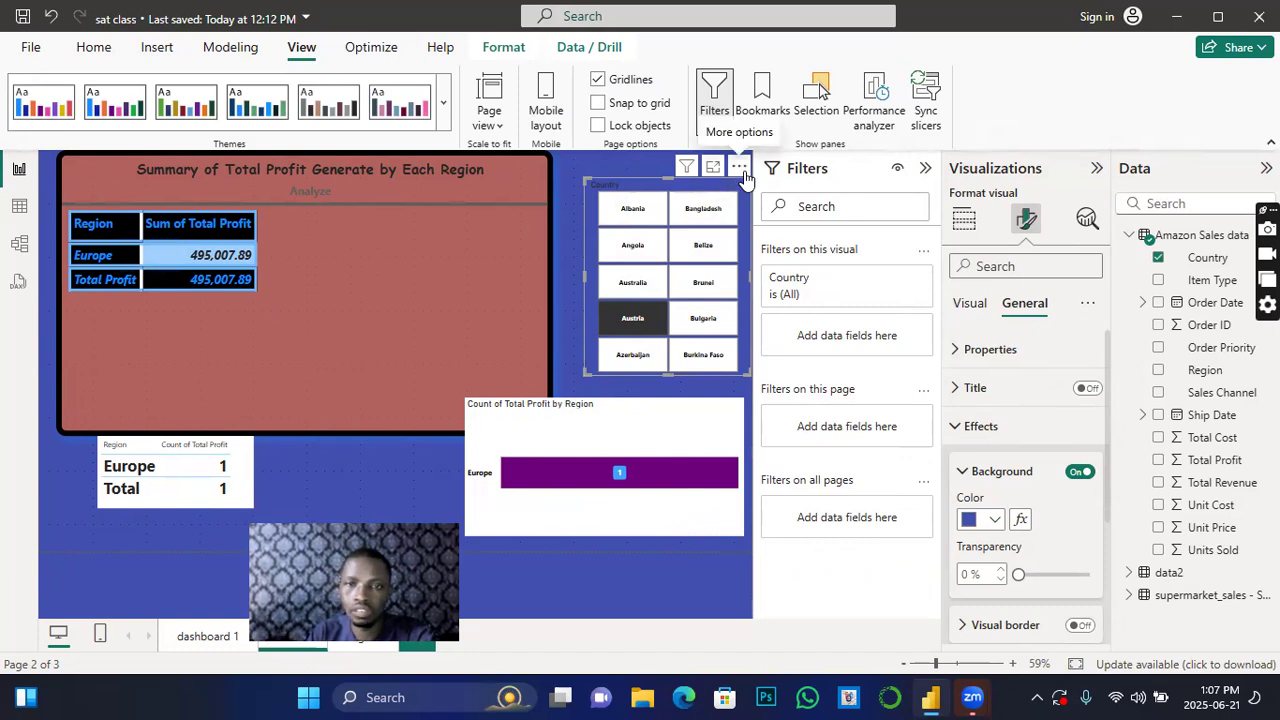
pyautogui.click(569, 168)
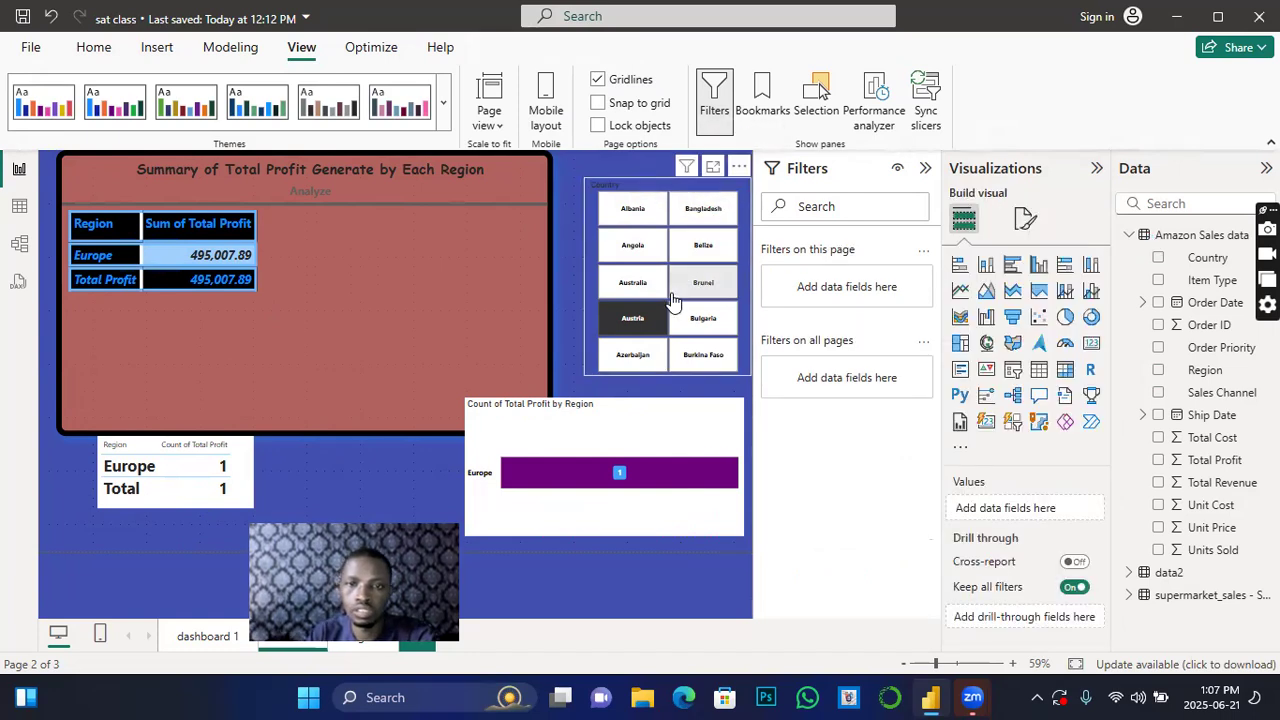
pyautogui.scroll(-1, 672, 301)
pyautogui.scroll(-10, 672, 301)
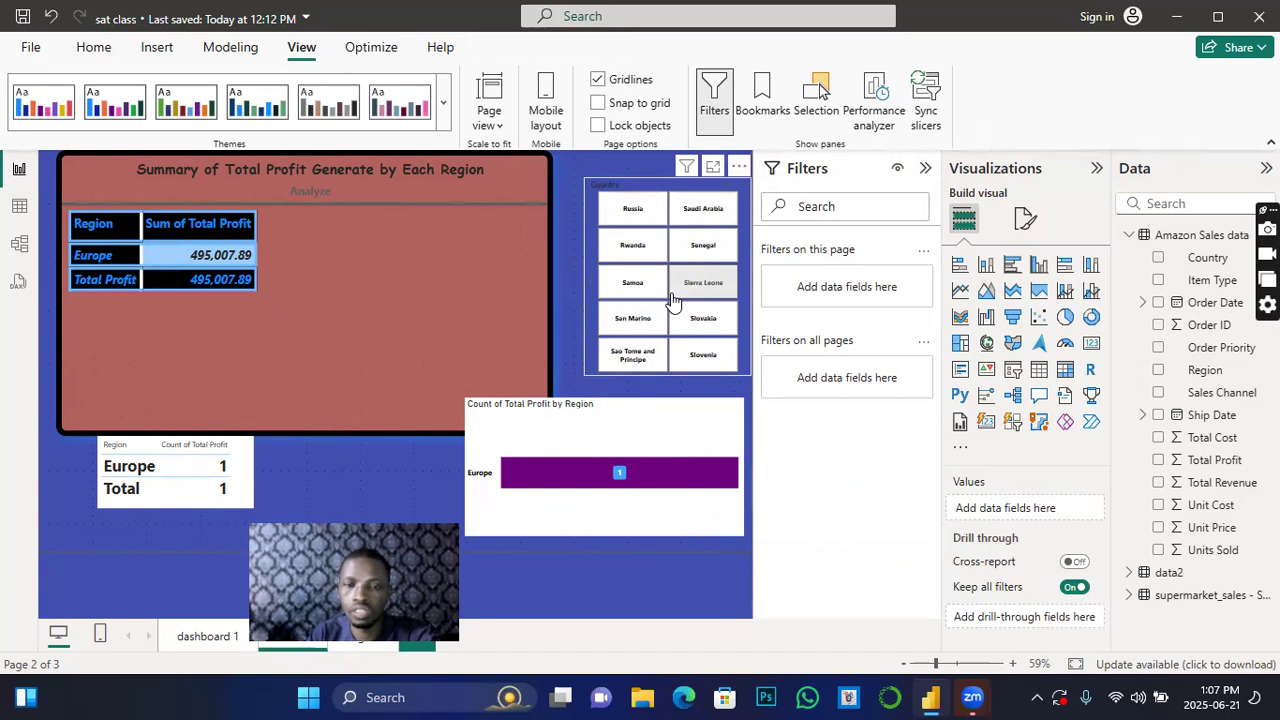
pyautogui.scroll(6, 625, 283)
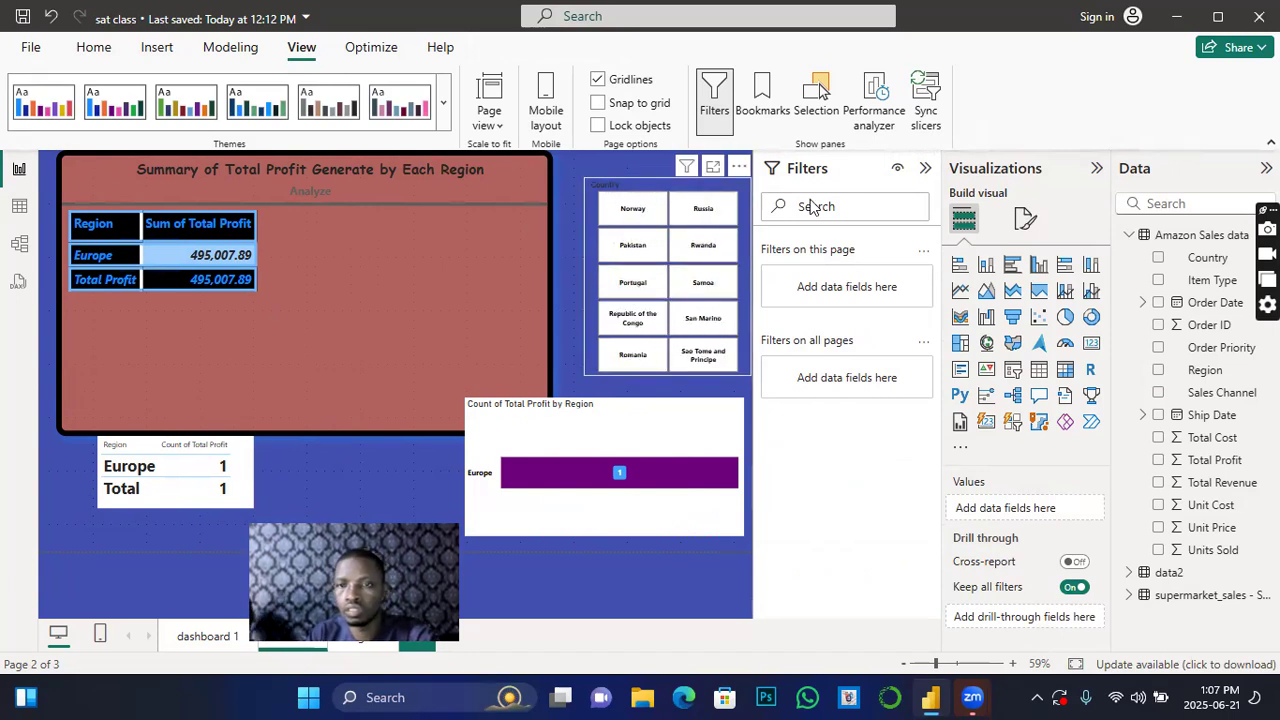
# Turn off multi-select and enable single select in the Country slicer's selection settings, and deselect the slicer visual.
pyautogui.click(1025, 222)
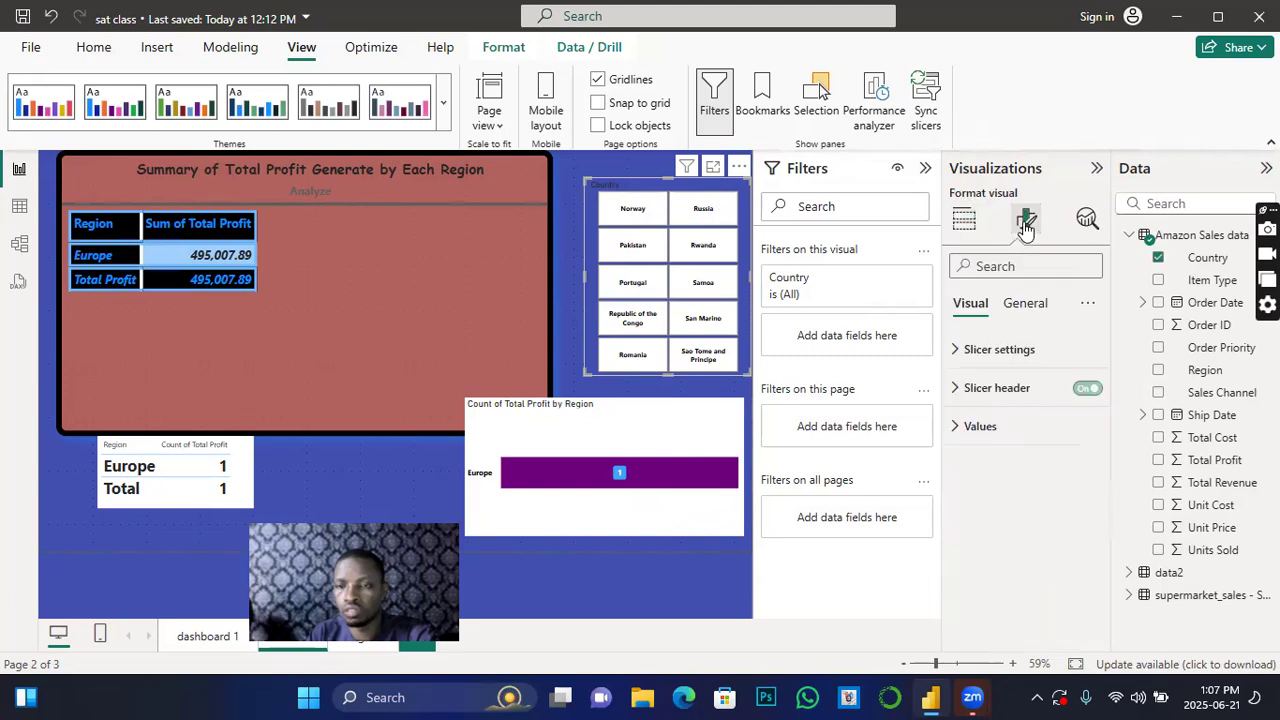
pyautogui.click(956, 350)
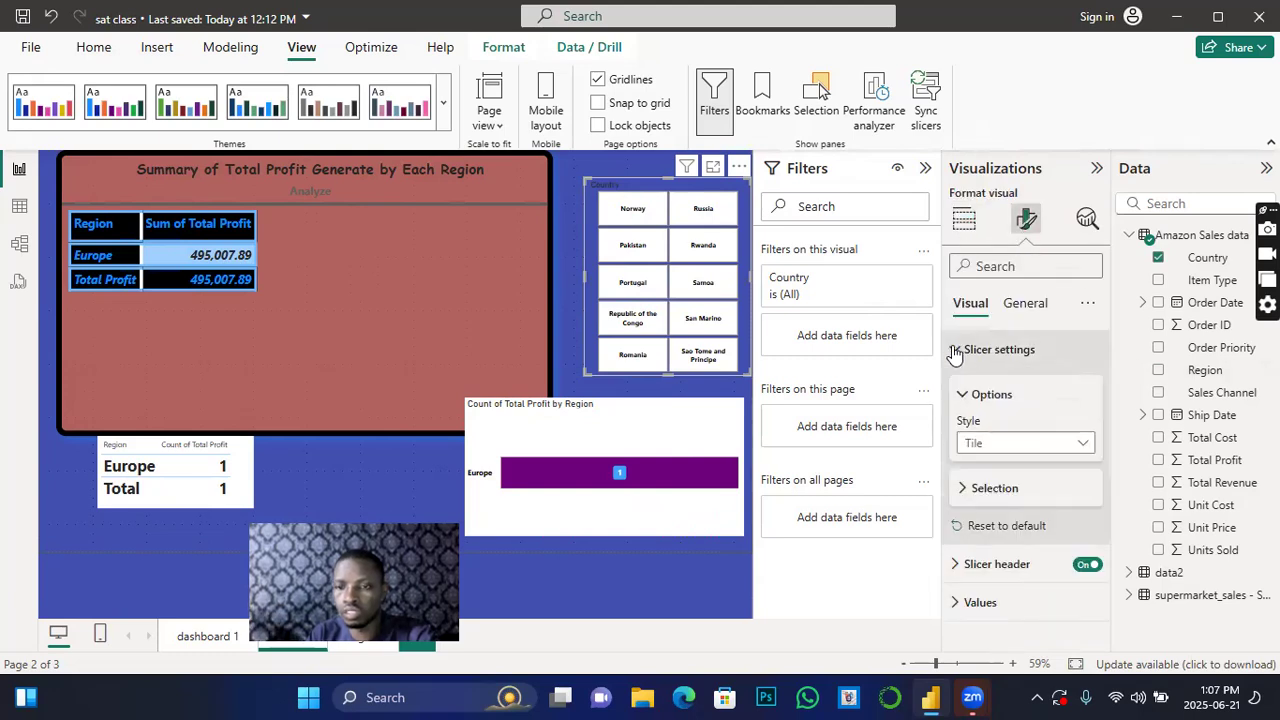
pyautogui.click(966, 491)
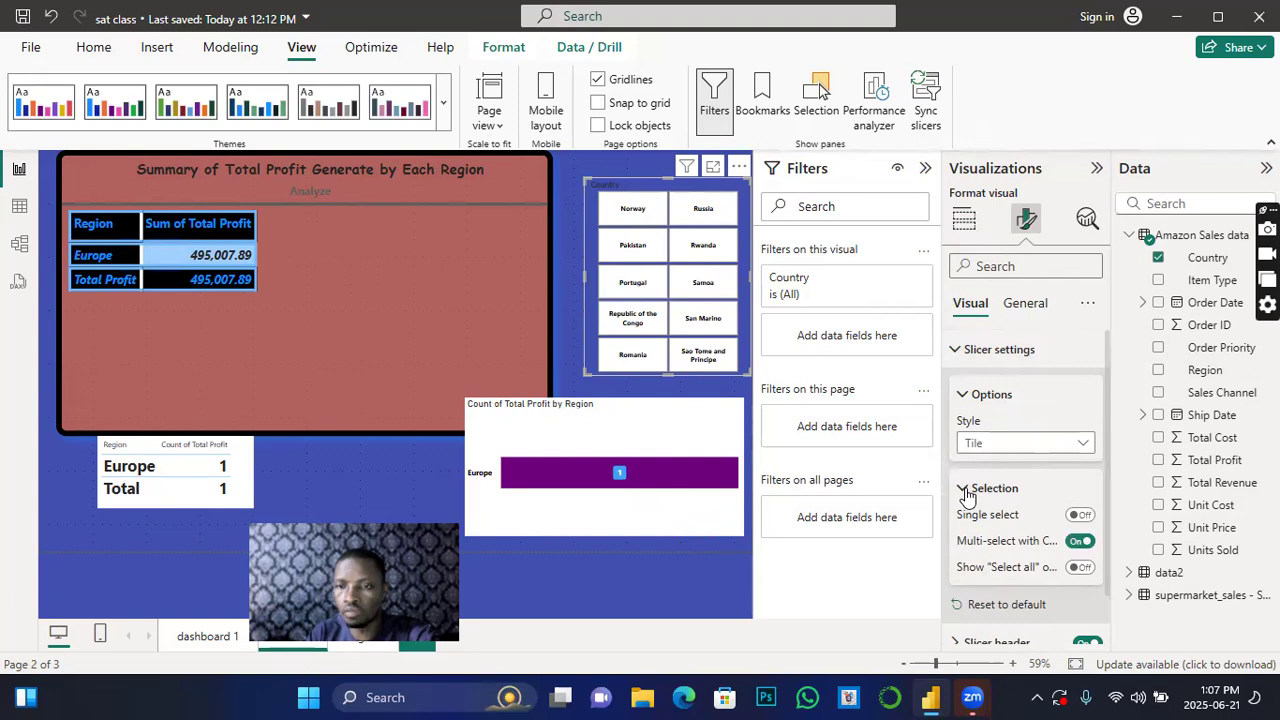
pyautogui.click(1080, 542)
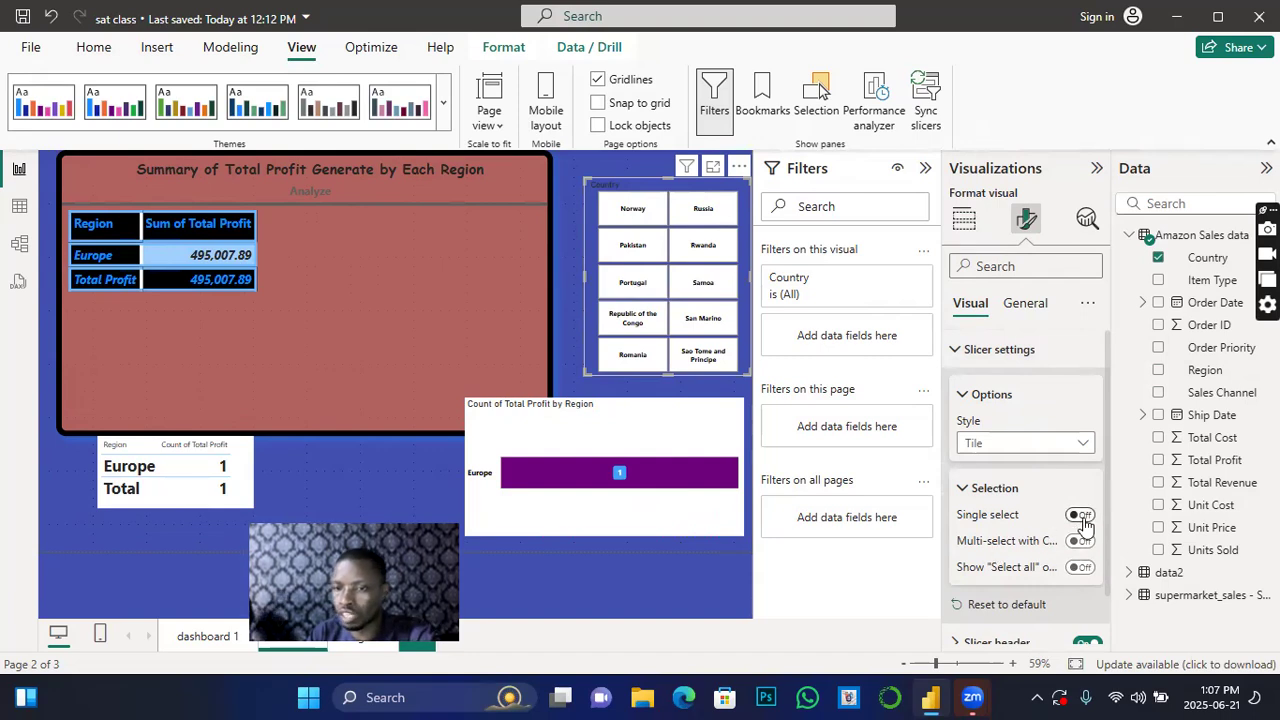
pyautogui.click(1081, 516)
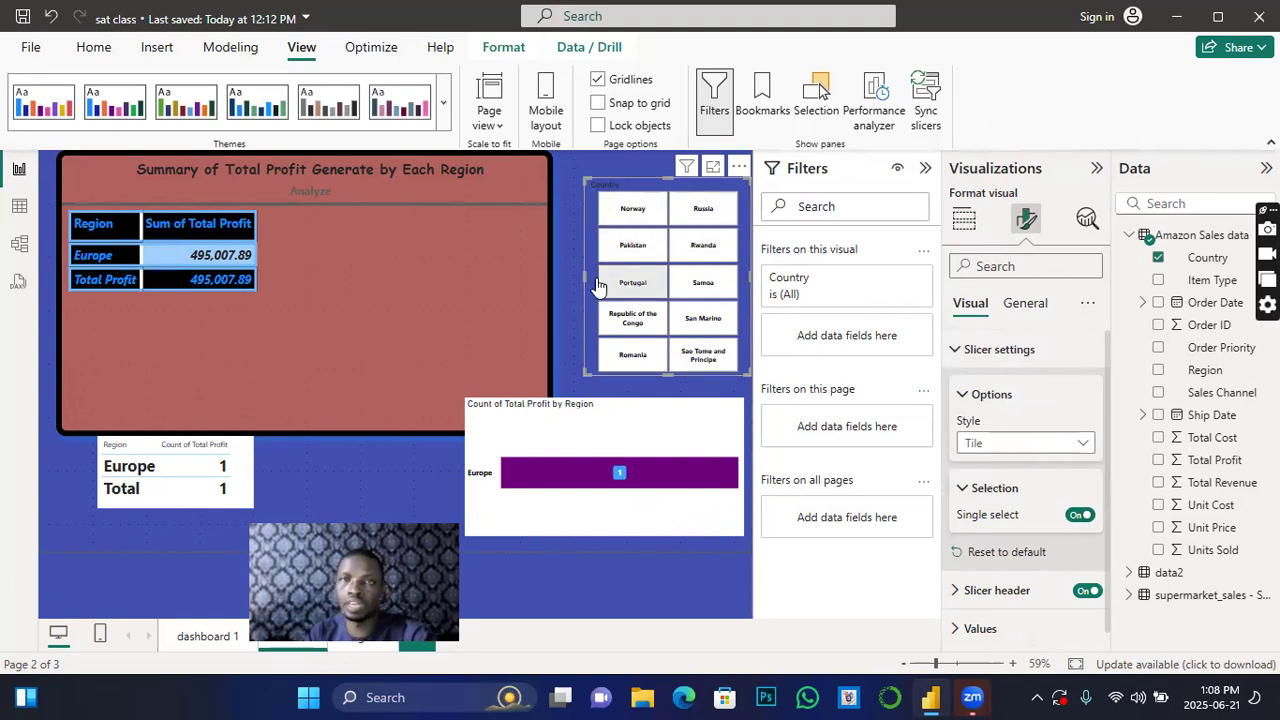
pyautogui.click(568, 289)
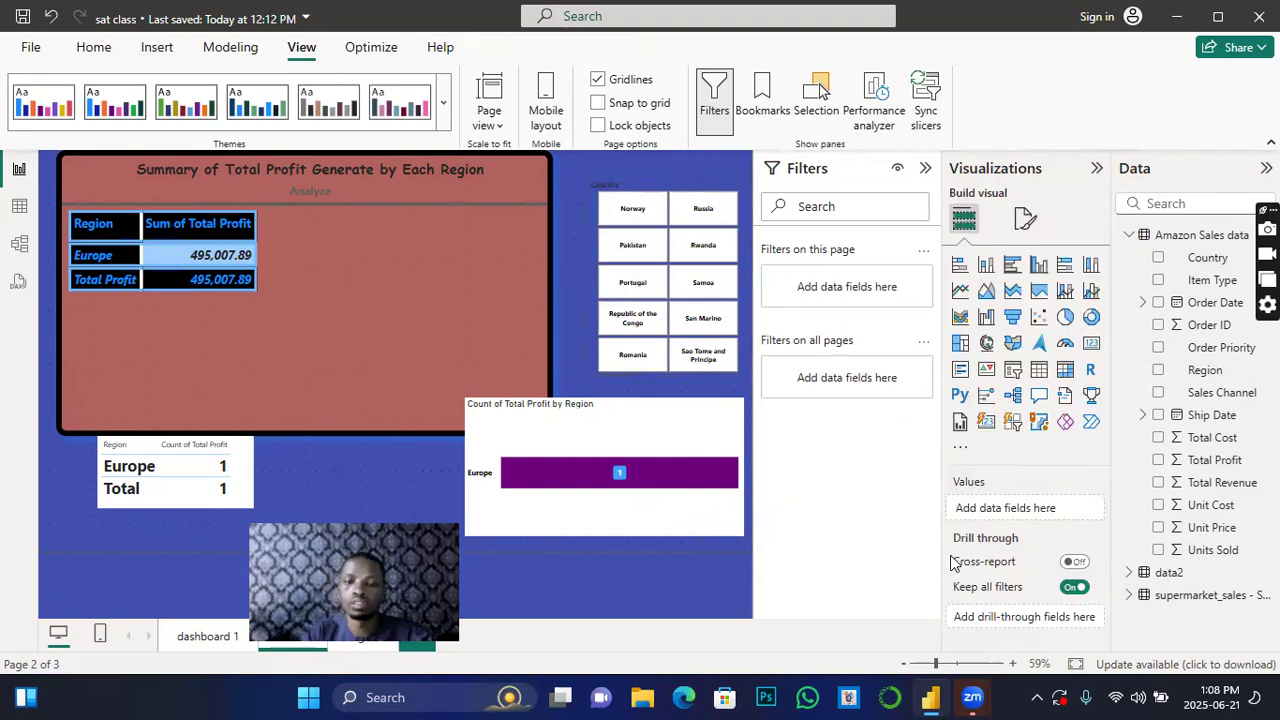